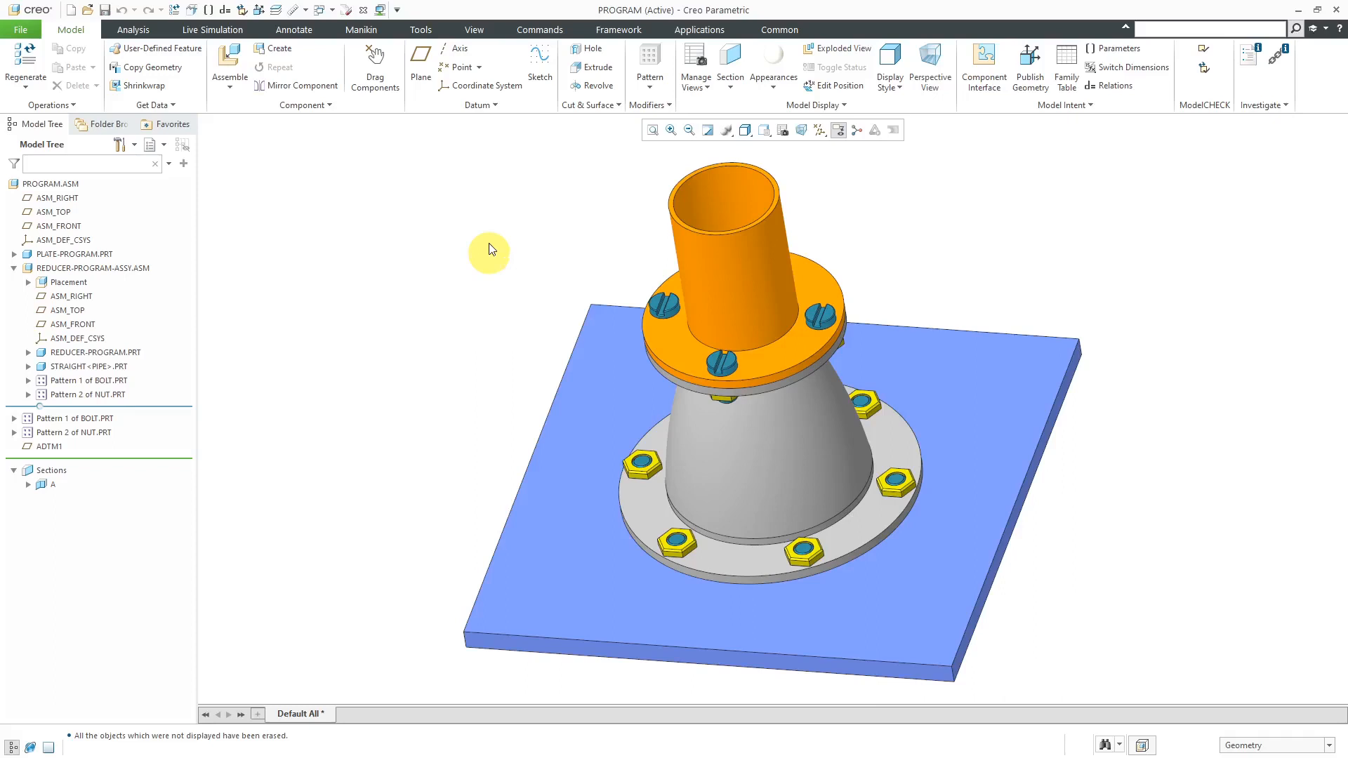
# - Examine the bolted plate, reducer and pipe assembly, including the reducer subassembly and the plate's underside
pyautogui.moveTo(491, 245); pyautogui.dragTo(500, 248, button='middle')
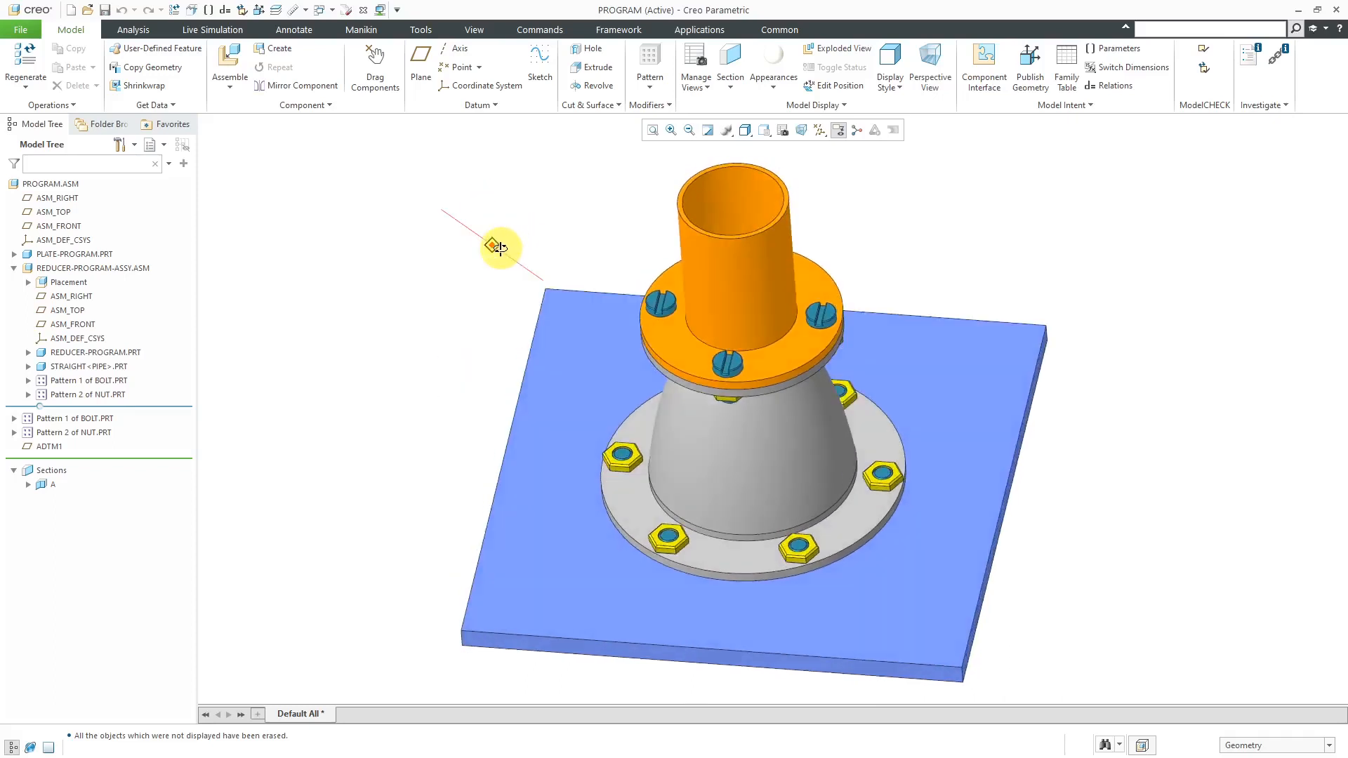
pyautogui.click(97, 256)
pyautogui.click(332, 269)
pyautogui.moveTo(466, 331)
pyautogui.mouseDown(button='middle')
pyautogui.moveTo(517, 285)
pyautogui.moveTo(524, 234)
pyautogui.moveTo(580, 331)
pyautogui.moveTo(571, 397)
pyautogui.moveTo(598, 418)
pyautogui.moveTo(568, 423)
pyautogui.mouseUp(button='middle')
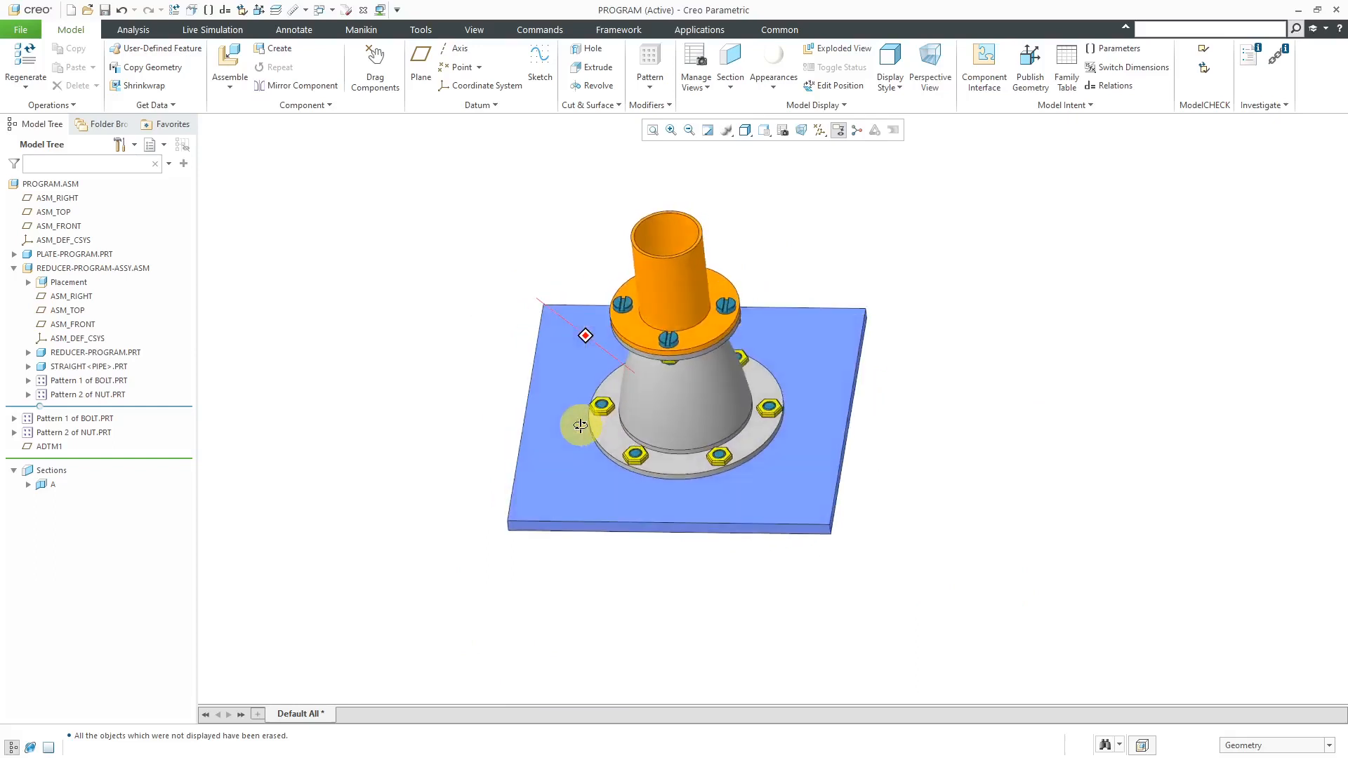
pyautogui.click(105, 271)
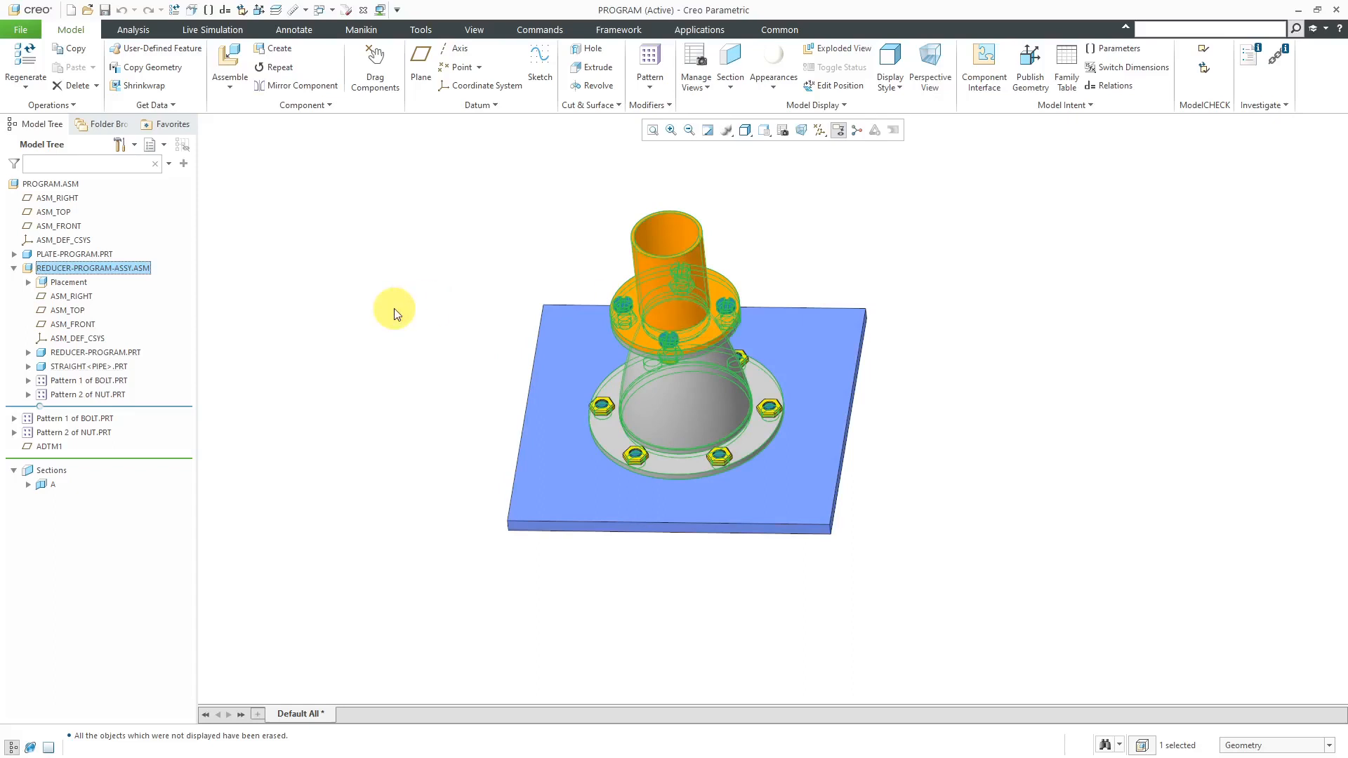
pyautogui.click(456, 261)
pyautogui.scroll(3, 593, 282)
pyautogui.moveTo(592, 282); pyautogui.dragTo(593, 274, button='middle')
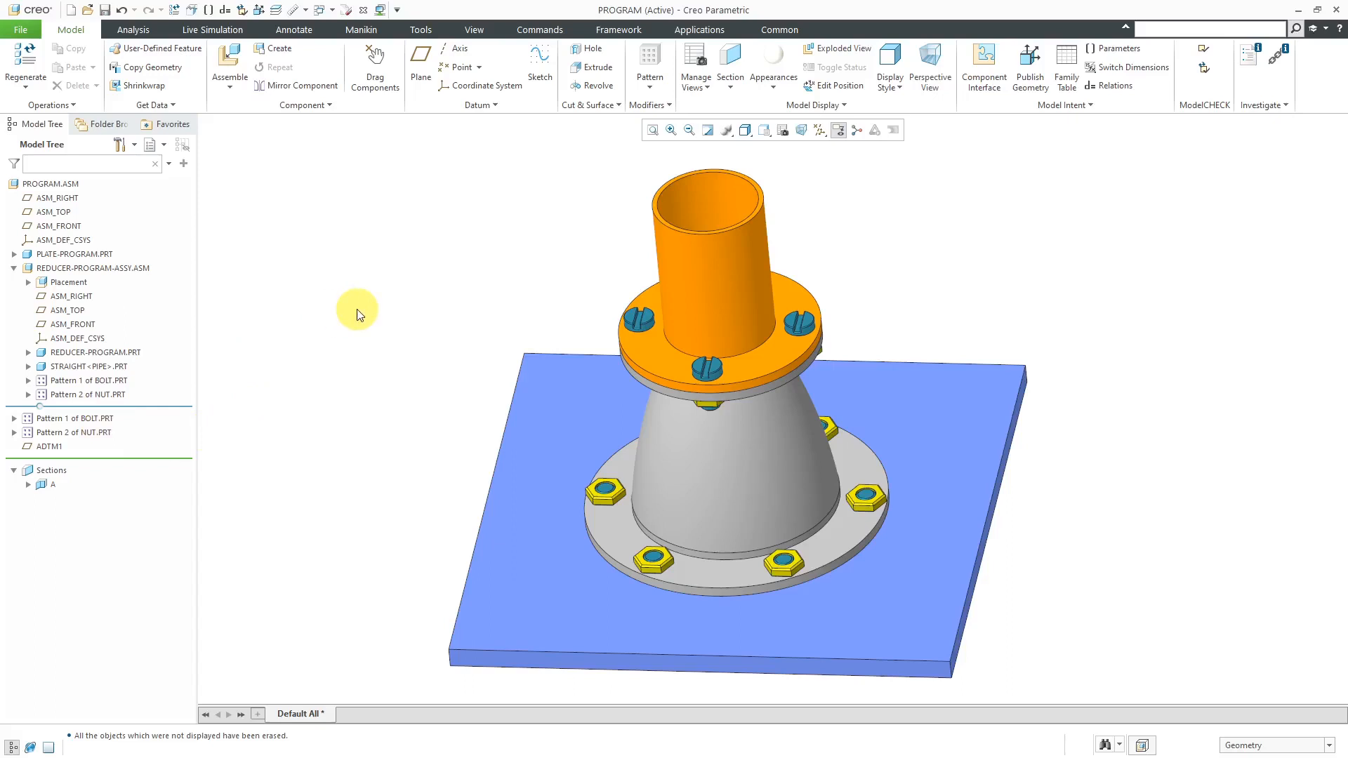
pyautogui.moveTo(358, 314)
pyautogui.mouseDown(button='middle')
pyautogui.moveTo(550, 301)
pyautogui.moveTo(650, 382)
pyautogui.moveTo(641, 342)
pyautogui.mouseUp(button='middle')
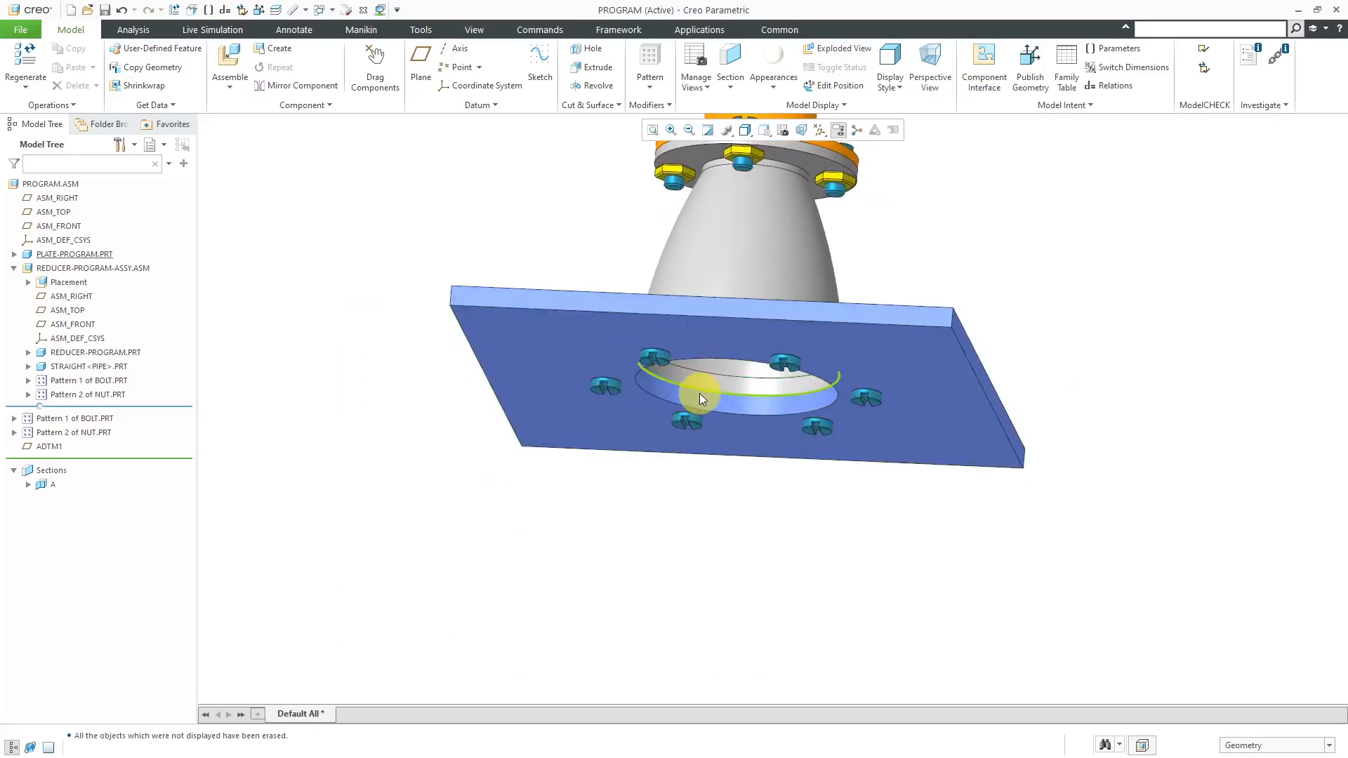
pyautogui.moveTo(716, 399); pyautogui.dragTo(709, 475, button='middle')
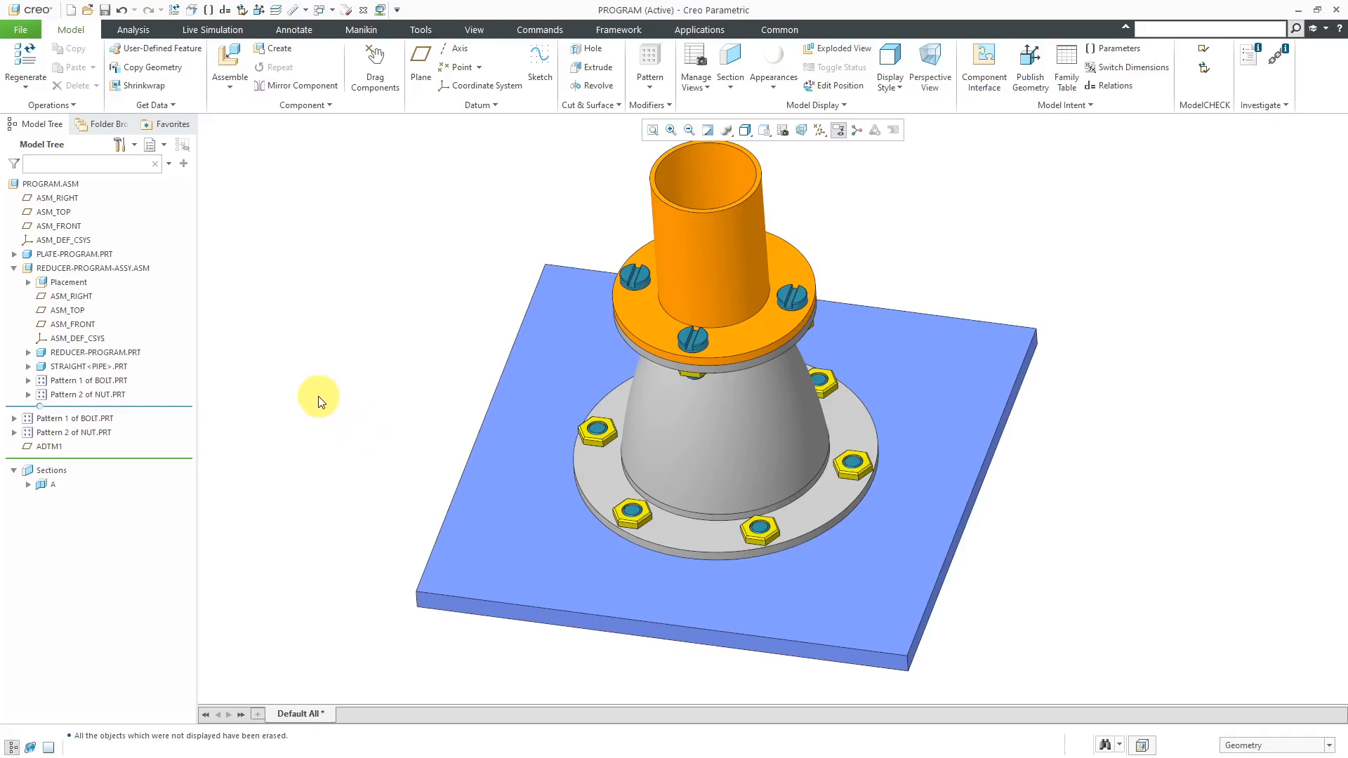
# - Open the assembly's program design for editing and look through the listing from start to end
pyautogui.click(1086, 106)
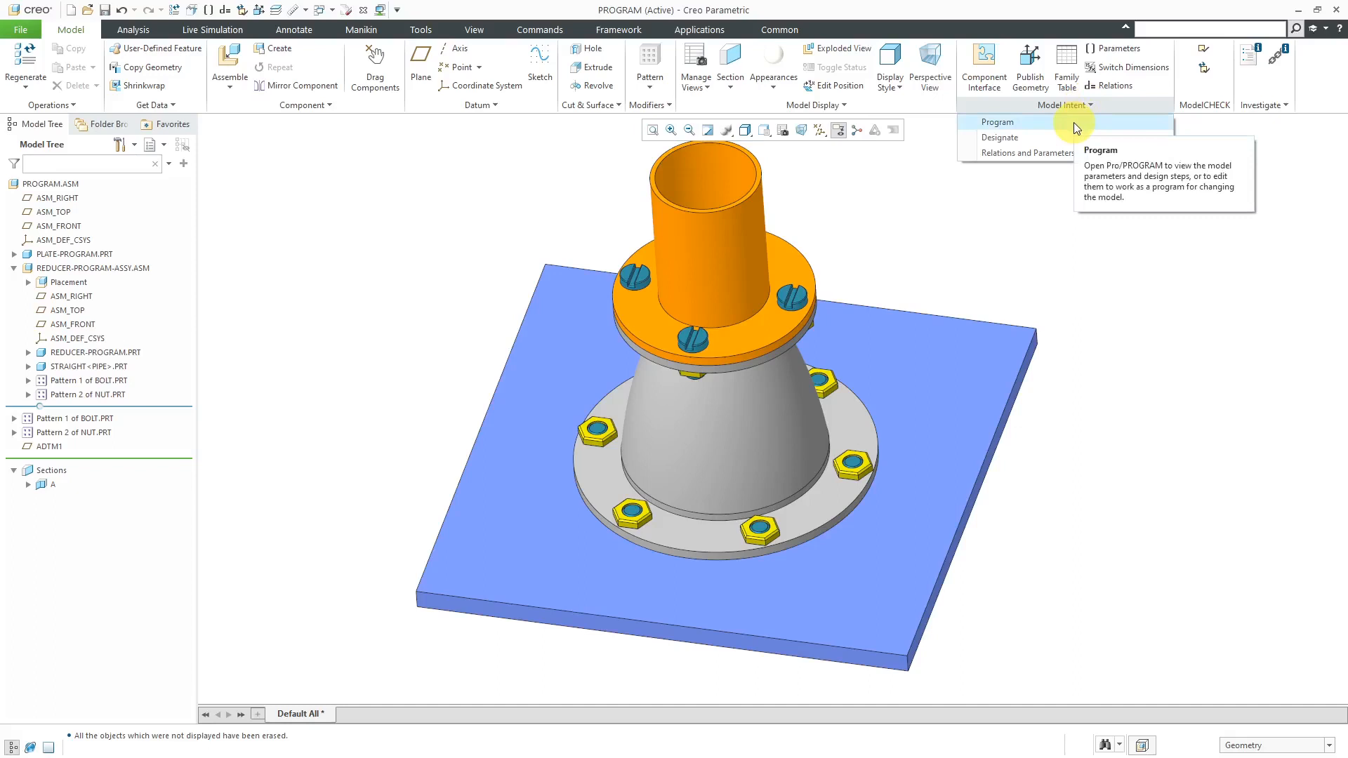
pyautogui.click(1073, 122)
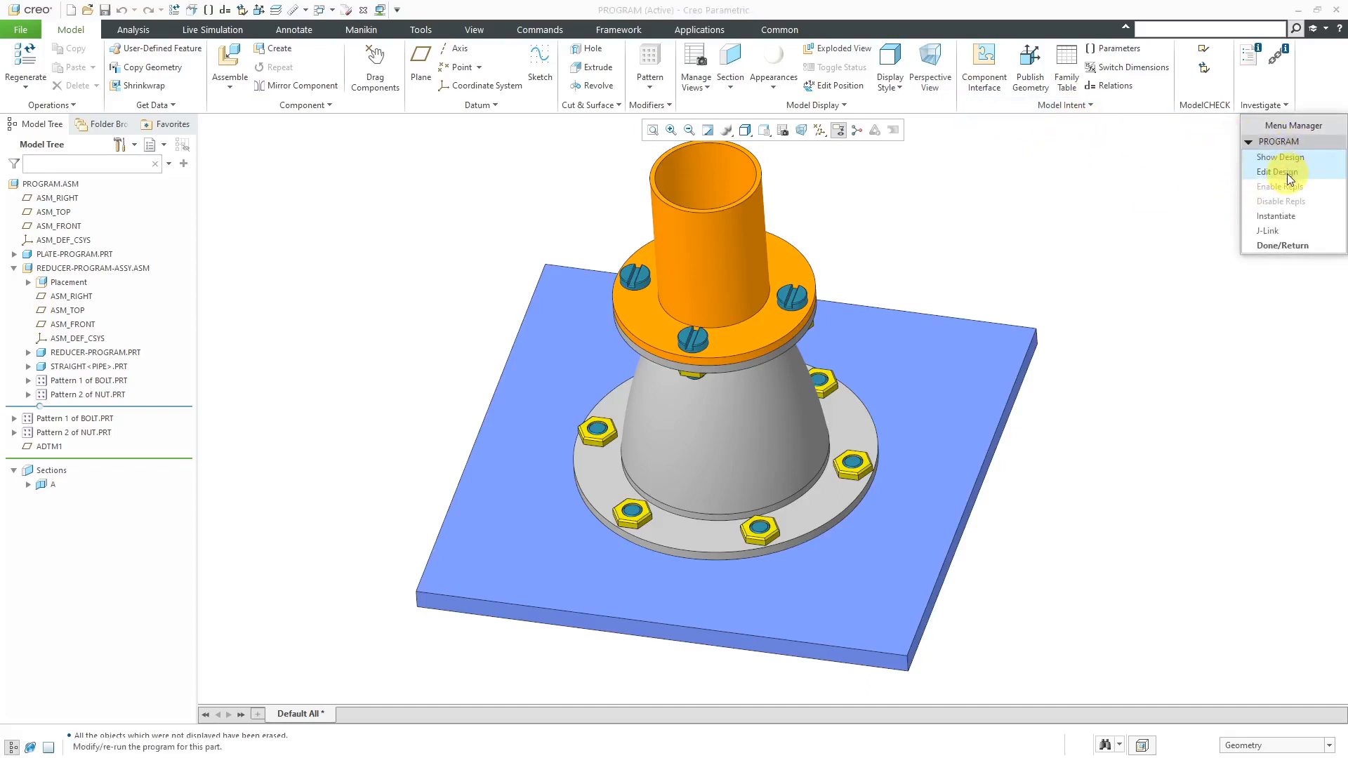
pyautogui.click(1290, 177)
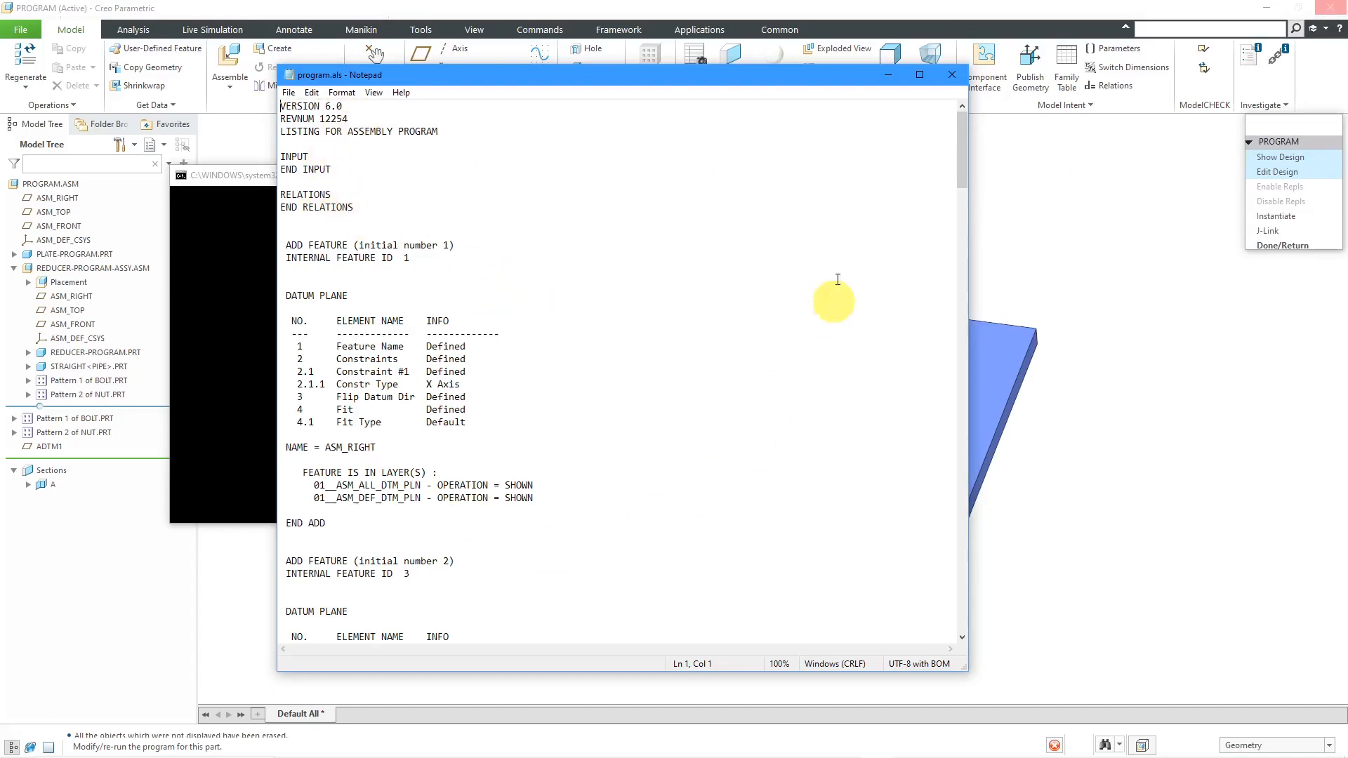
pyautogui.moveTo(963, 162); pyautogui.dragTo(945, 620)
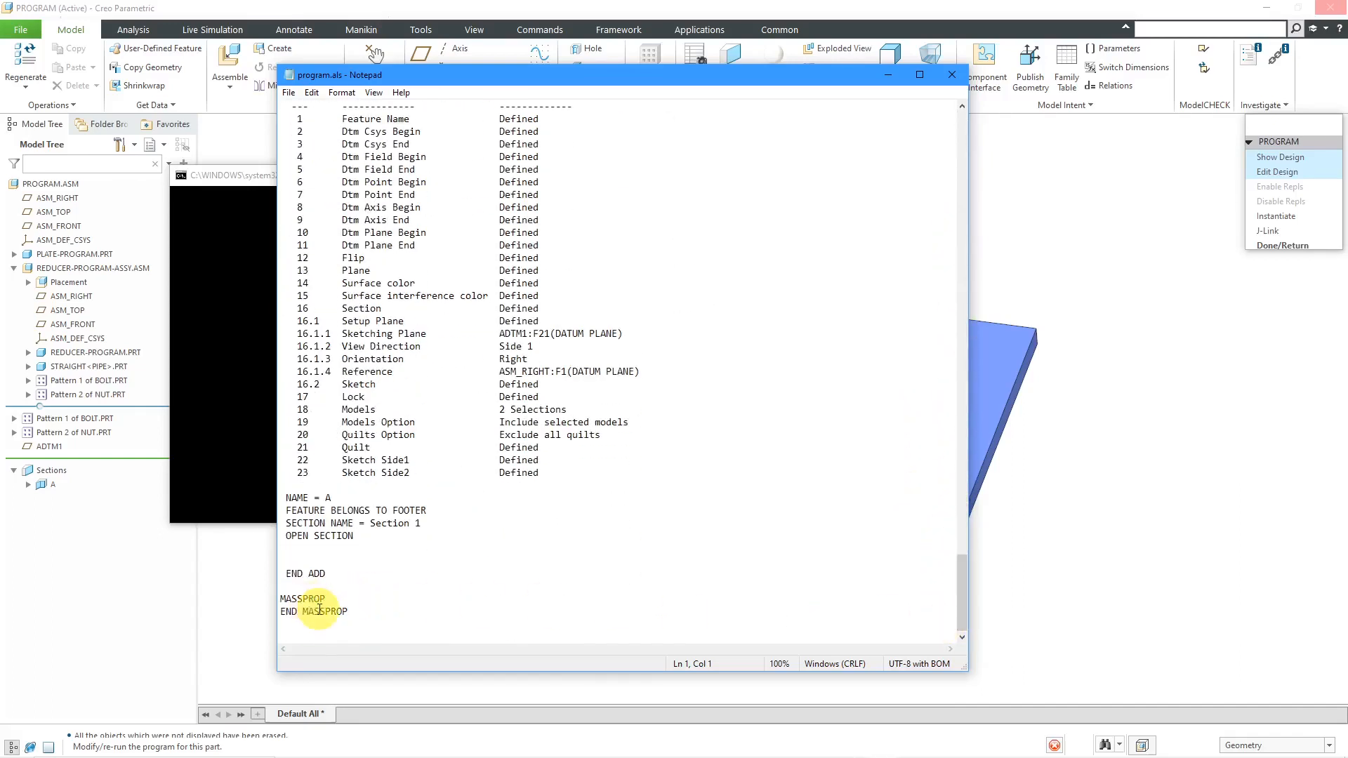
pyautogui.moveTo(958, 587); pyautogui.dragTo(949, 127)
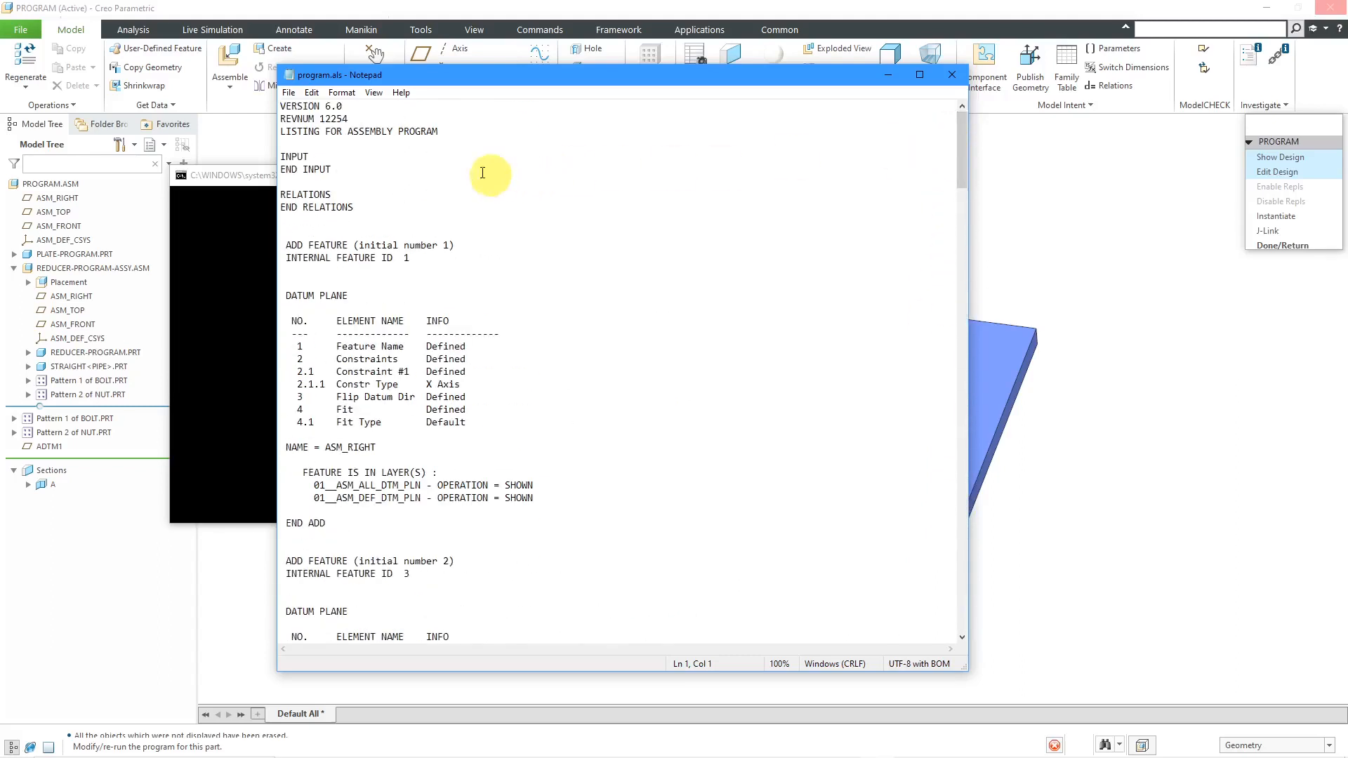
# - Add the input PLATE_HOLE_DIA NUMBER to the INPUT section with the prompt "ENTER THE DIAMETER ON THE INLET SIDE"
pyautogui.click(354, 158)
pyautogui.press('Return')
pyautogui.press('Return')
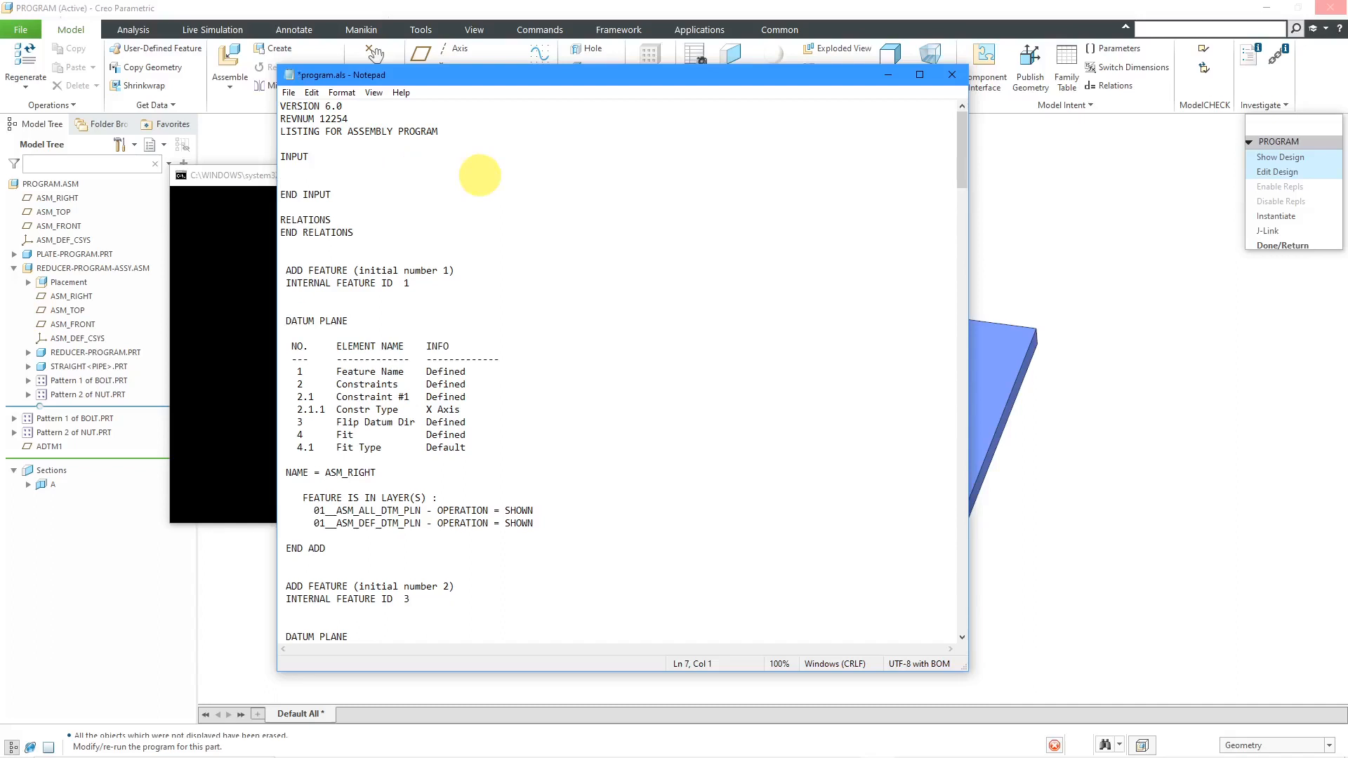
pyautogui.press('Return')
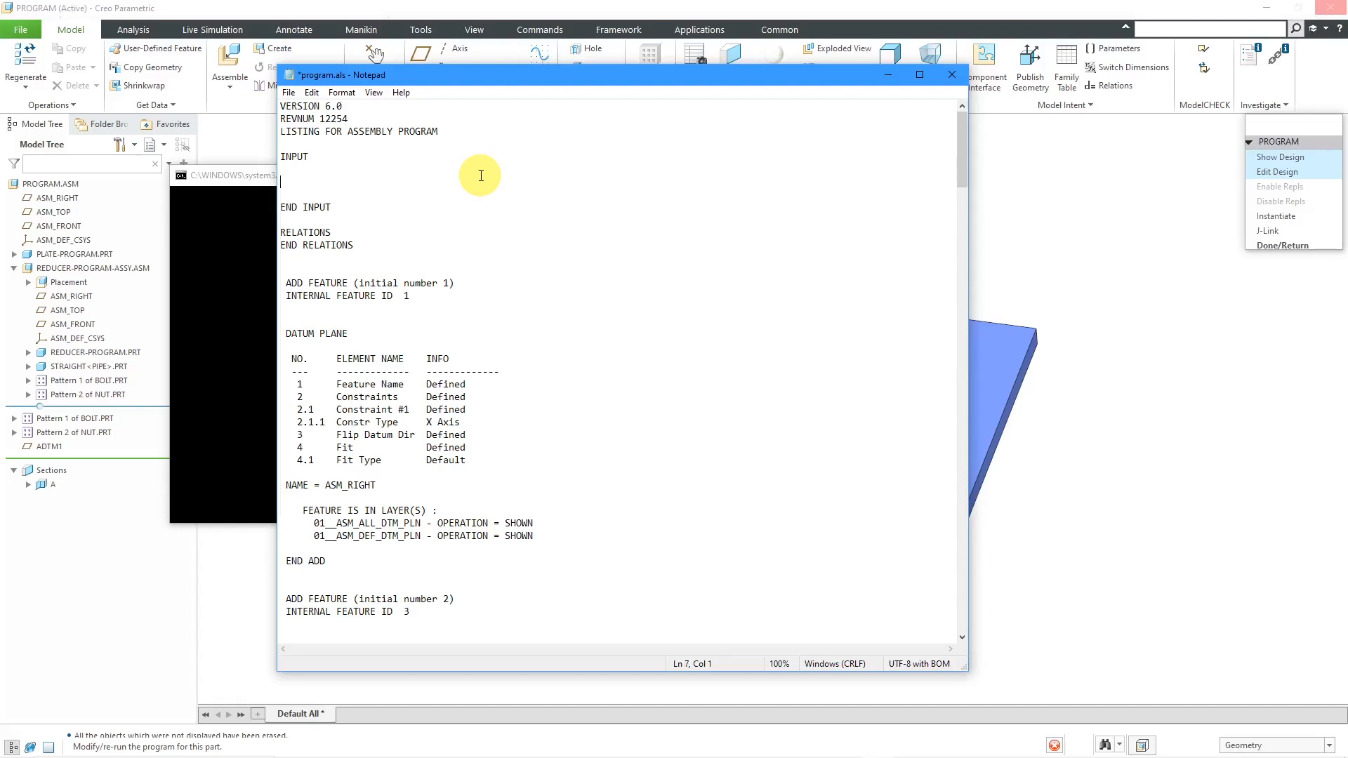
pyautogui.write('PLATE_HOLE_DIA NUMBER')
pyautogui.press('Return')
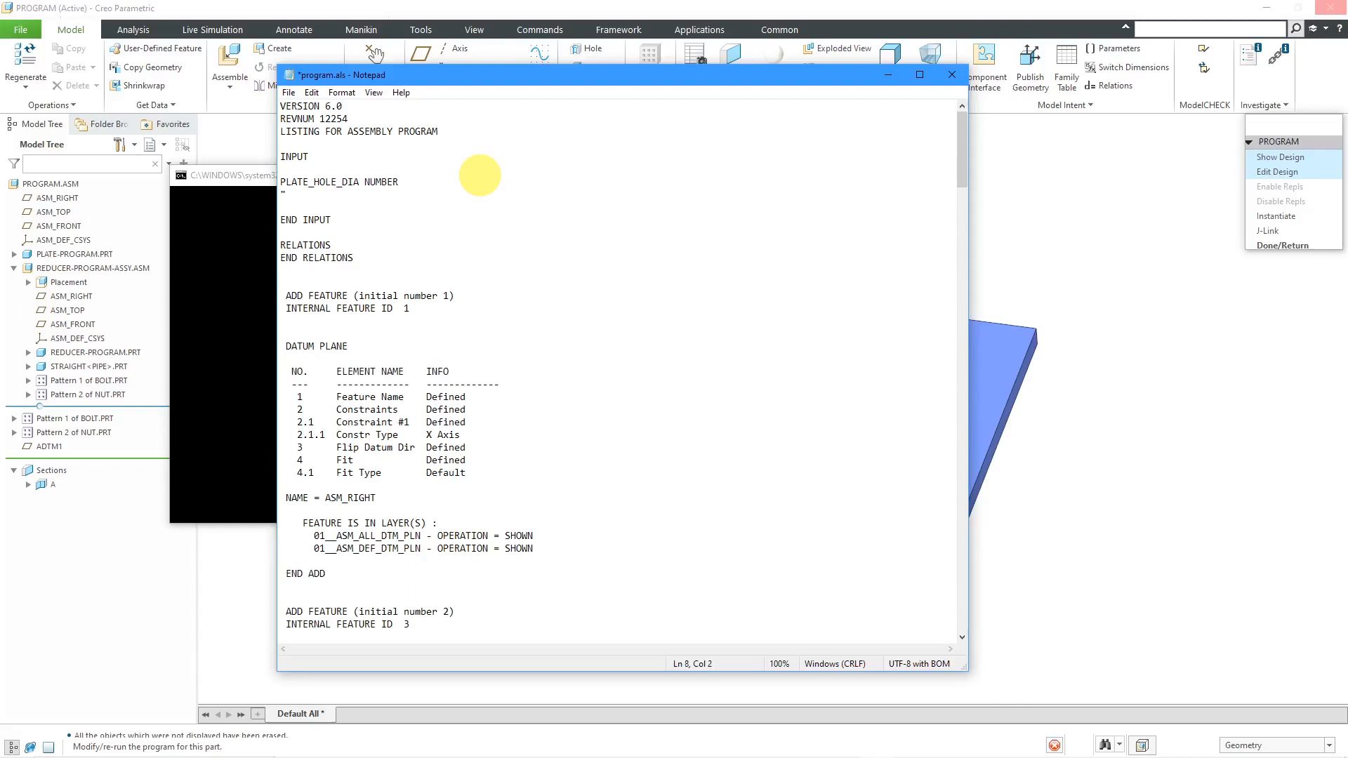
pyautogui.write('"ENTER THE DIAMETER ON THE INLET SIDE')
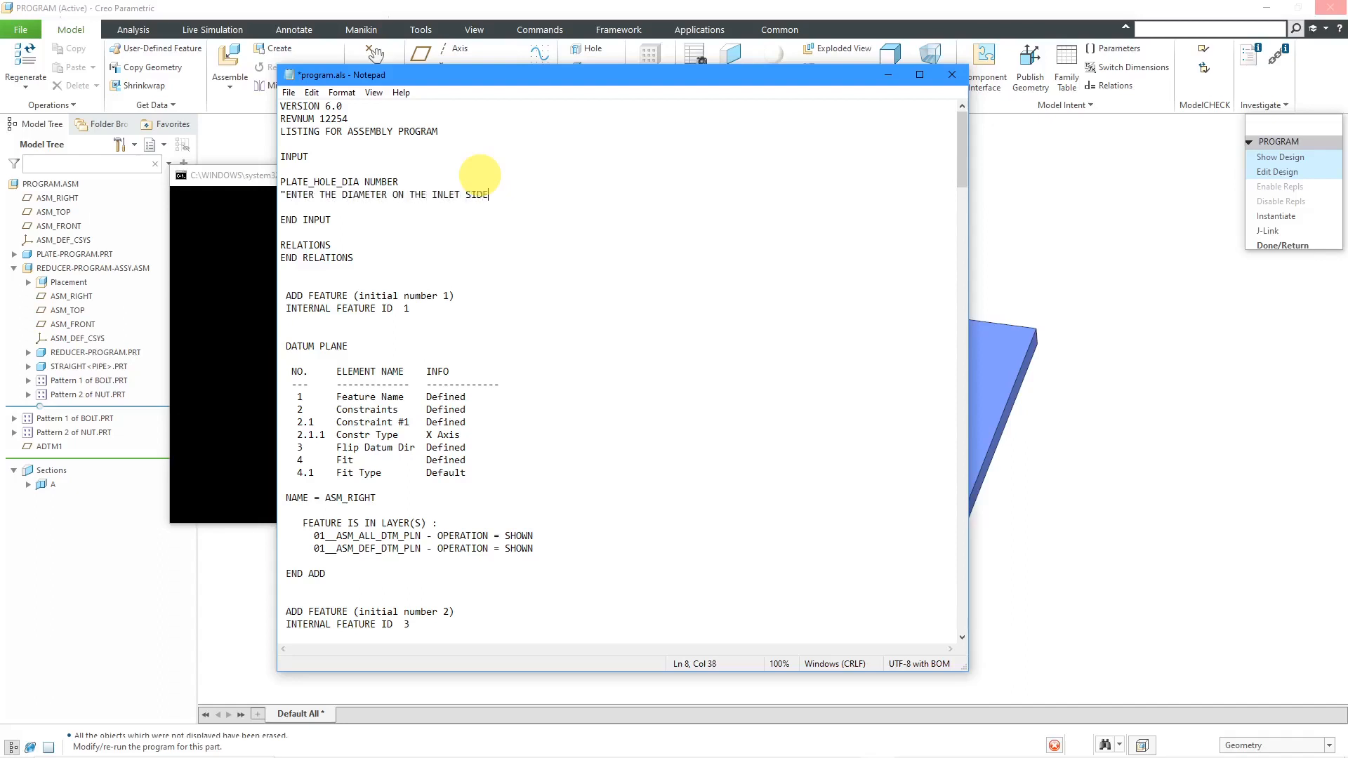
pyautogui.write('"')
pyautogui.press('Return')
pyautogui.press('Return')
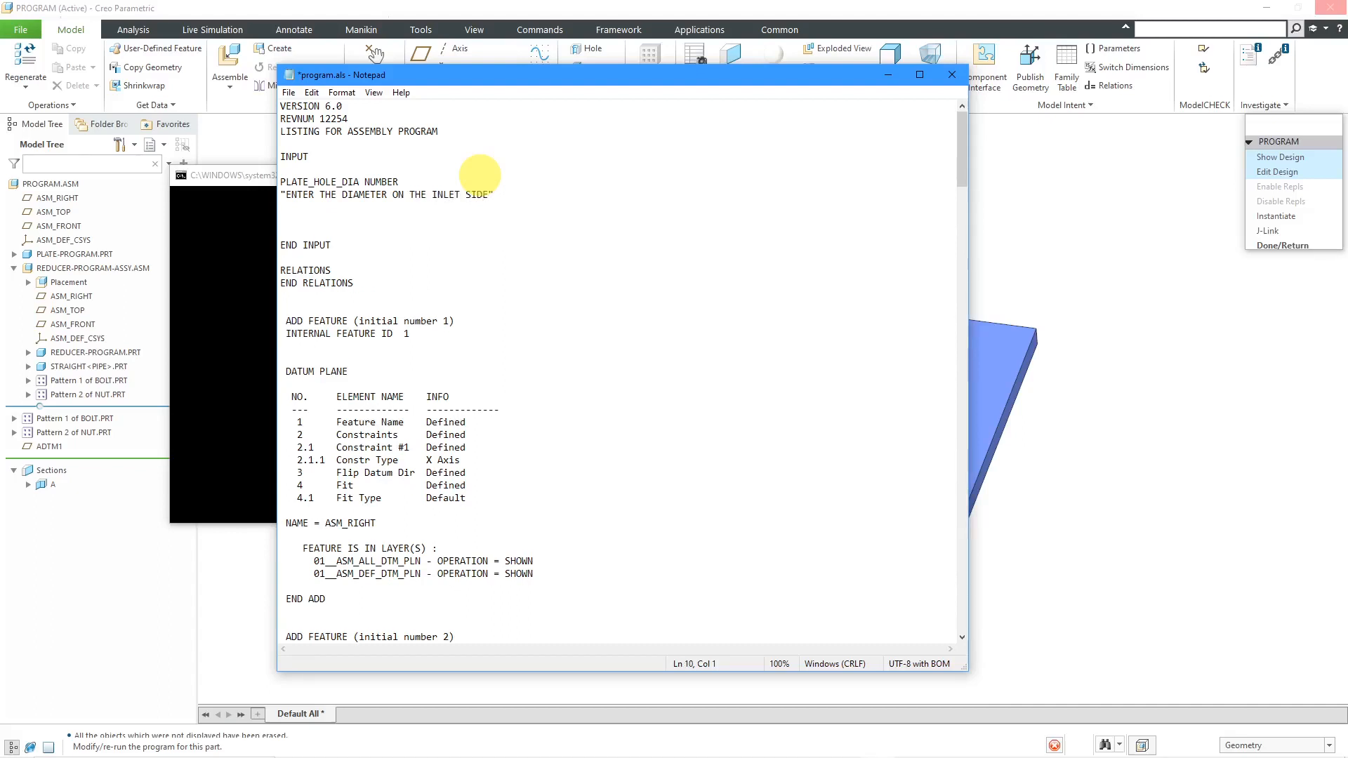
# - Add the input PLATE_BOLT_HOLES NUMBER with the prompt "ENTER THE NUMBER OF BOLTS ON THE INLET SIDE"
pyautogui.write('PLATE_BOLT_HOLES NUMBER')
pyautogui.press('Return')
pyautogui.write('"ENTER ')
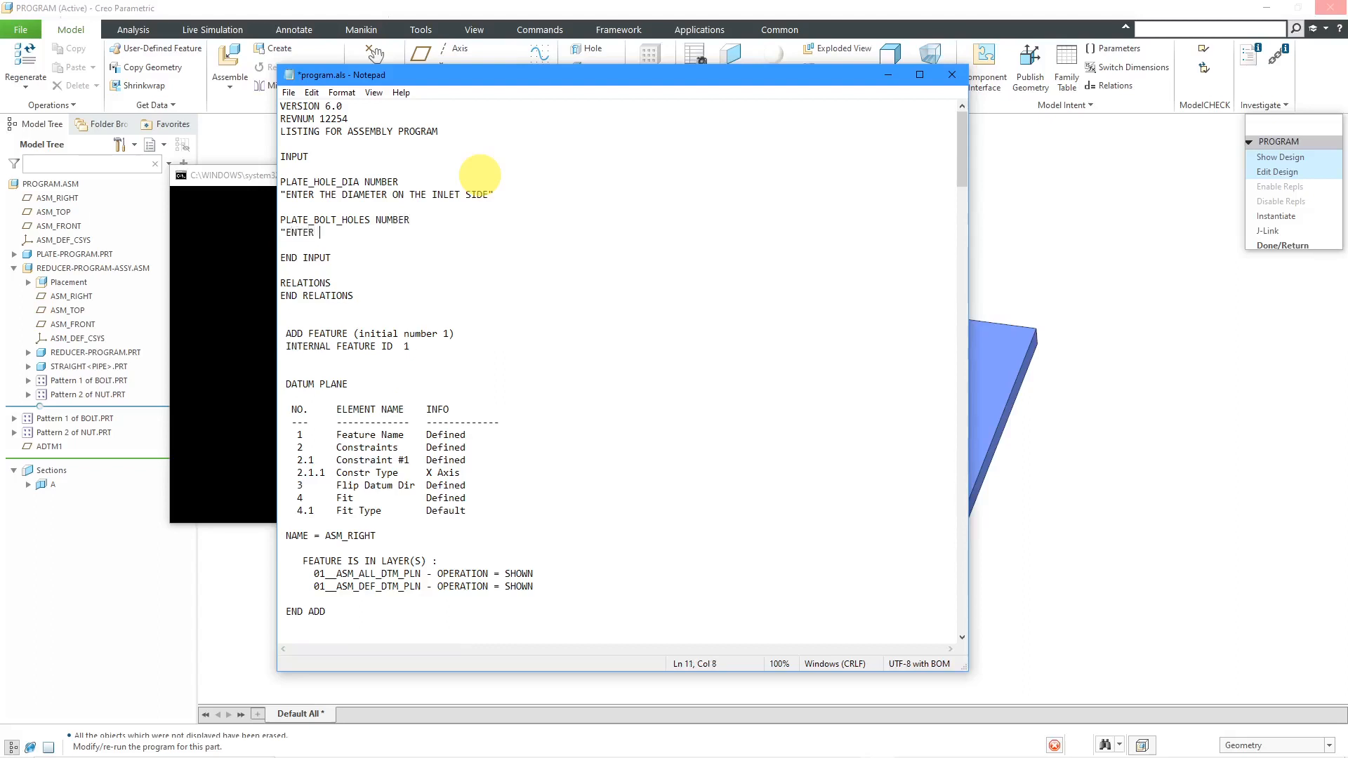
pyautogui.write('THE NUMBER OF BOLTS ON THE INLET SIDE"')
pyautogui.press('Return')
pyautogui.press('Return')
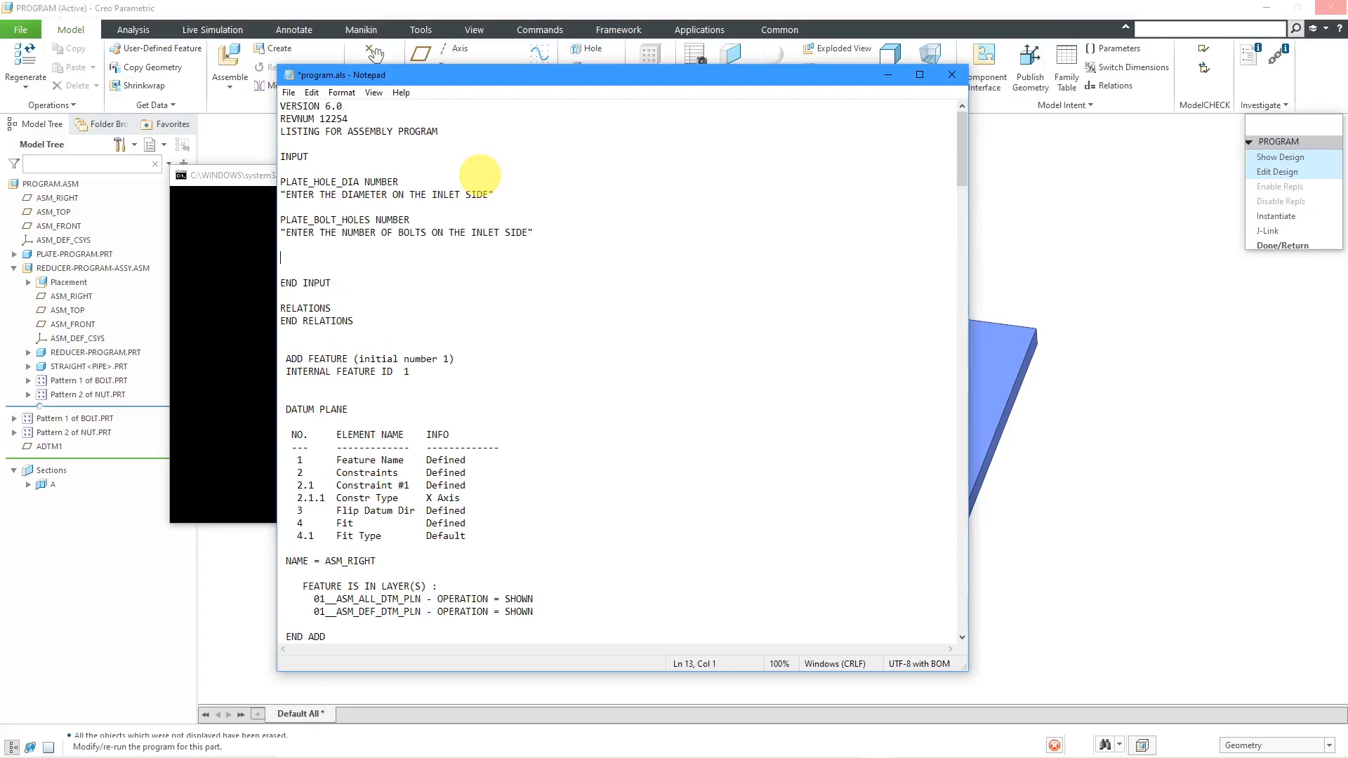
# - Add the input PIPE_HOLE_DIA NUMBER with the prompt "ENTER THE DIAMETER ON THE OUTLET SIDE"
pyautogui.write('PIPE_HOLE_DIA NUMBER')
pyautogui.press('Return')
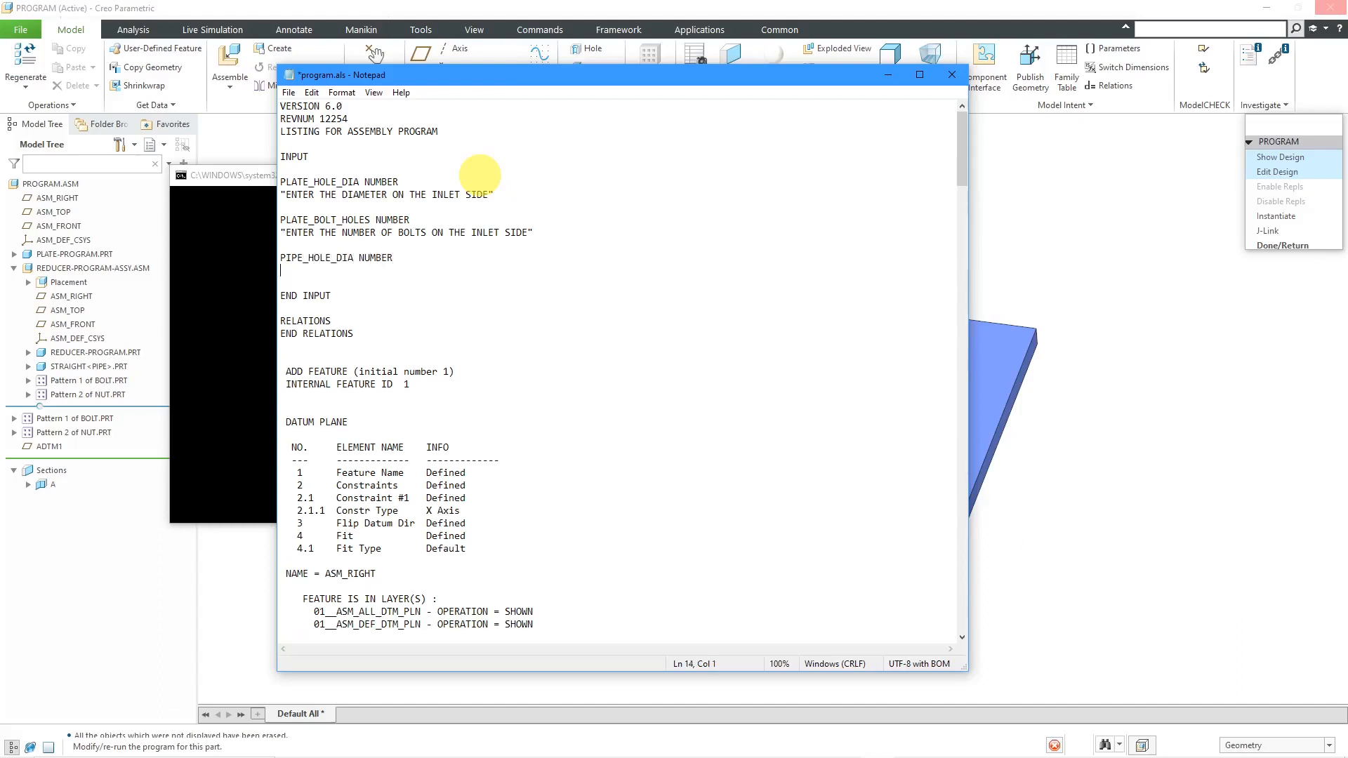
pyautogui.write('"ENTER THE DIAMETER ON THE OUTLET SIDE"')
pyautogui.press('Return')
pyautogui.press('Return')
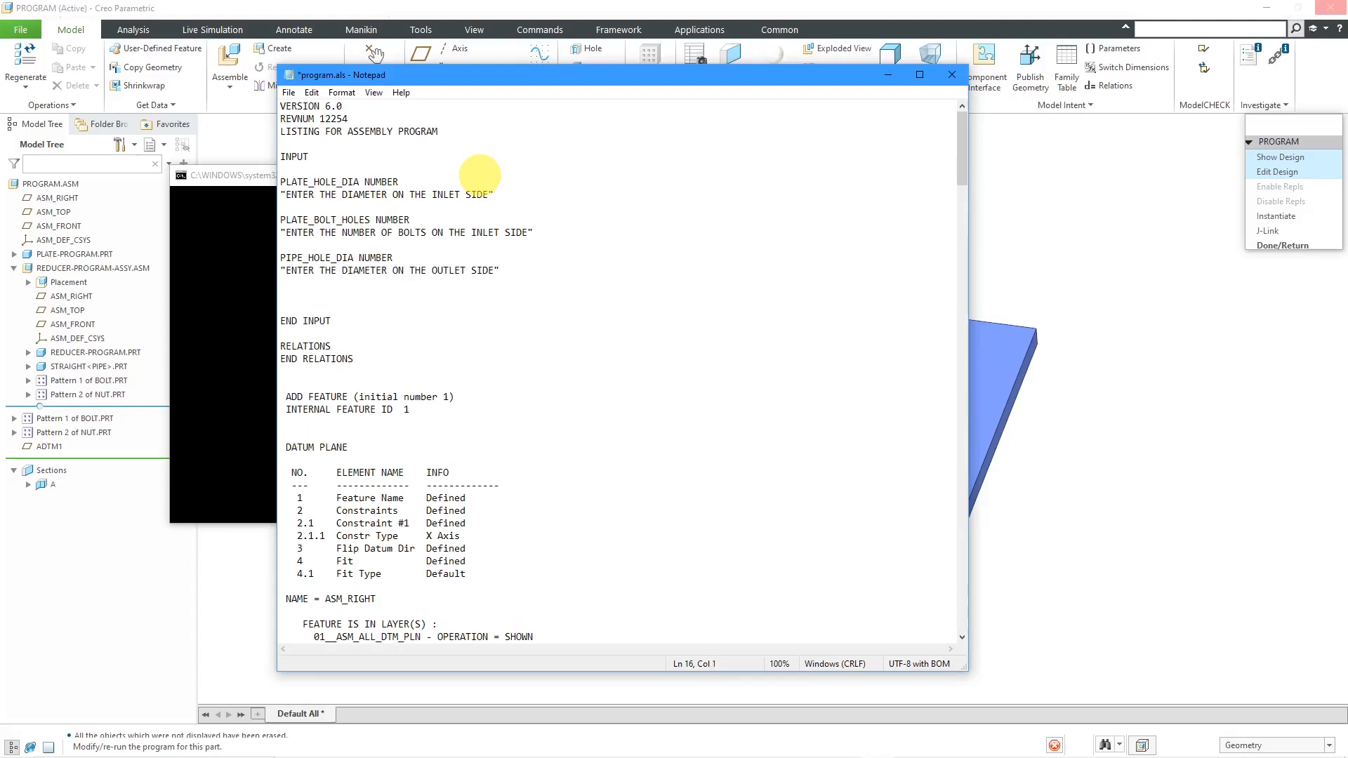
# - Add the input PIPE_BOLT_HOLES with the prompt "ENTER THE NUMBER OF BOLTS ON THE OUTLET SIDE"
pyautogui.write('PIPE_BOLT_HOLES')
pyautogui.press('Return')
pyautogui.write('"ENTER THE NUMBER OF BOLTS ON THE OUTLET SIDE"')
pyautogui.press('Return')
pyautogui.press('BackSpace')
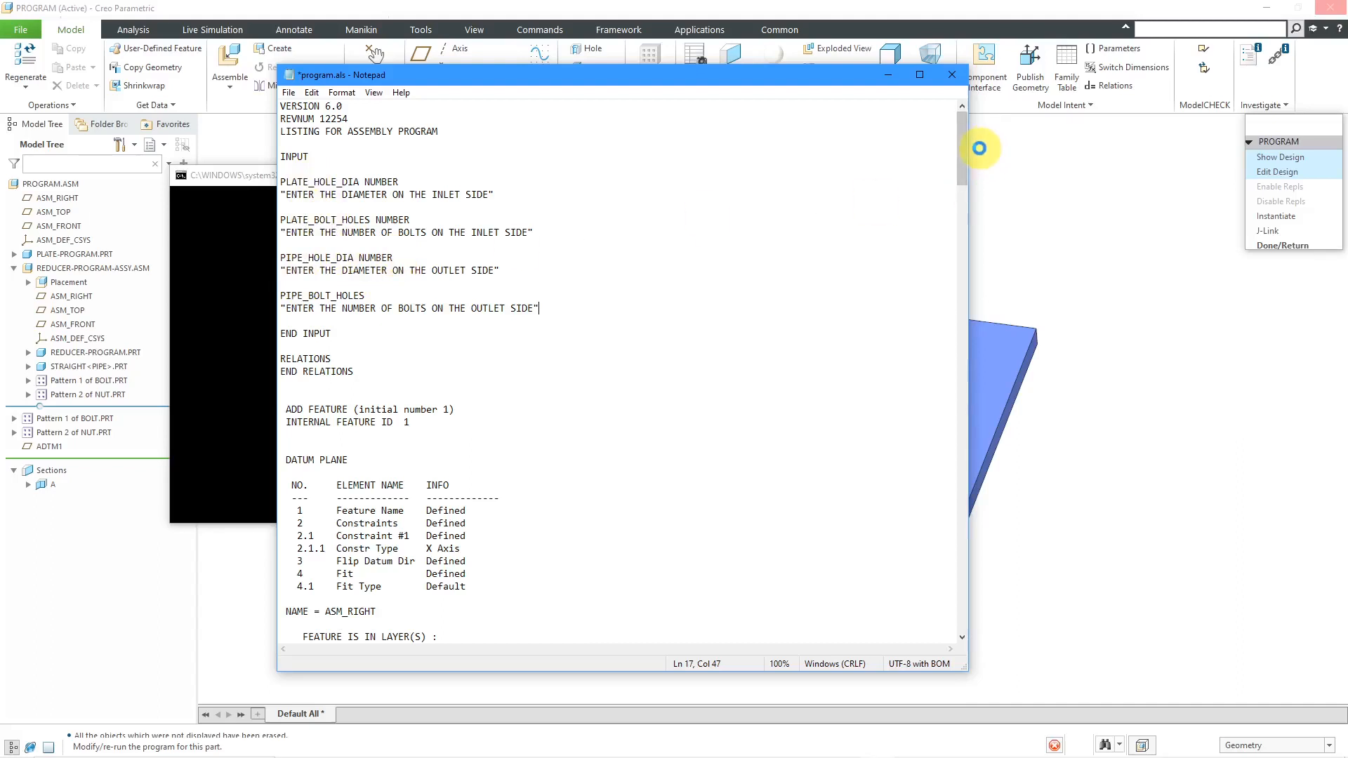
# - Review the program listing down to the PLATE-PROGRAM part and REDUCER-PROGRAM-ASSY subassembly entries, and return to its beginning
pyautogui.moveTo(962, 147); pyautogui.dragTo(958, 174)
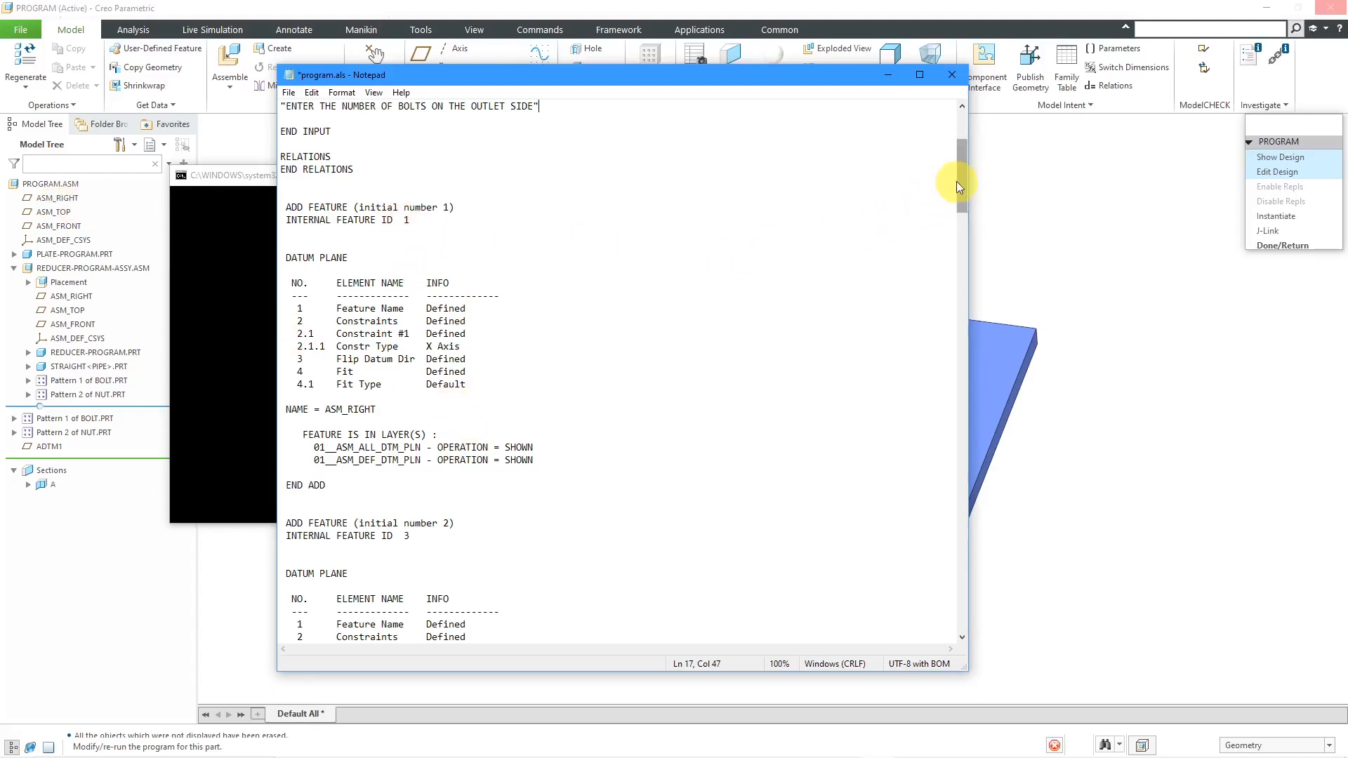
pyautogui.moveTo(960, 181); pyautogui.dragTo(960, 227)
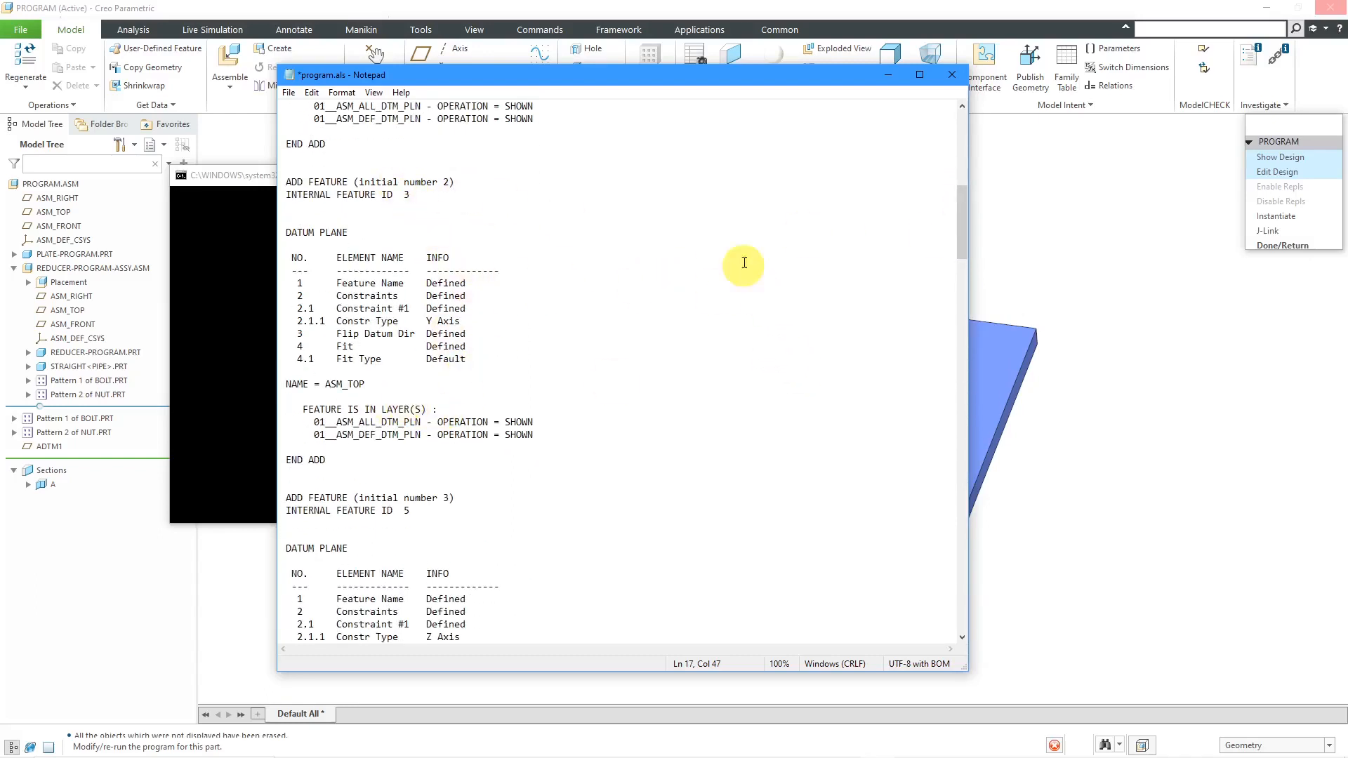
pyautogui.moveTo(958, 207); pyautogui.dragTo(957, 285)
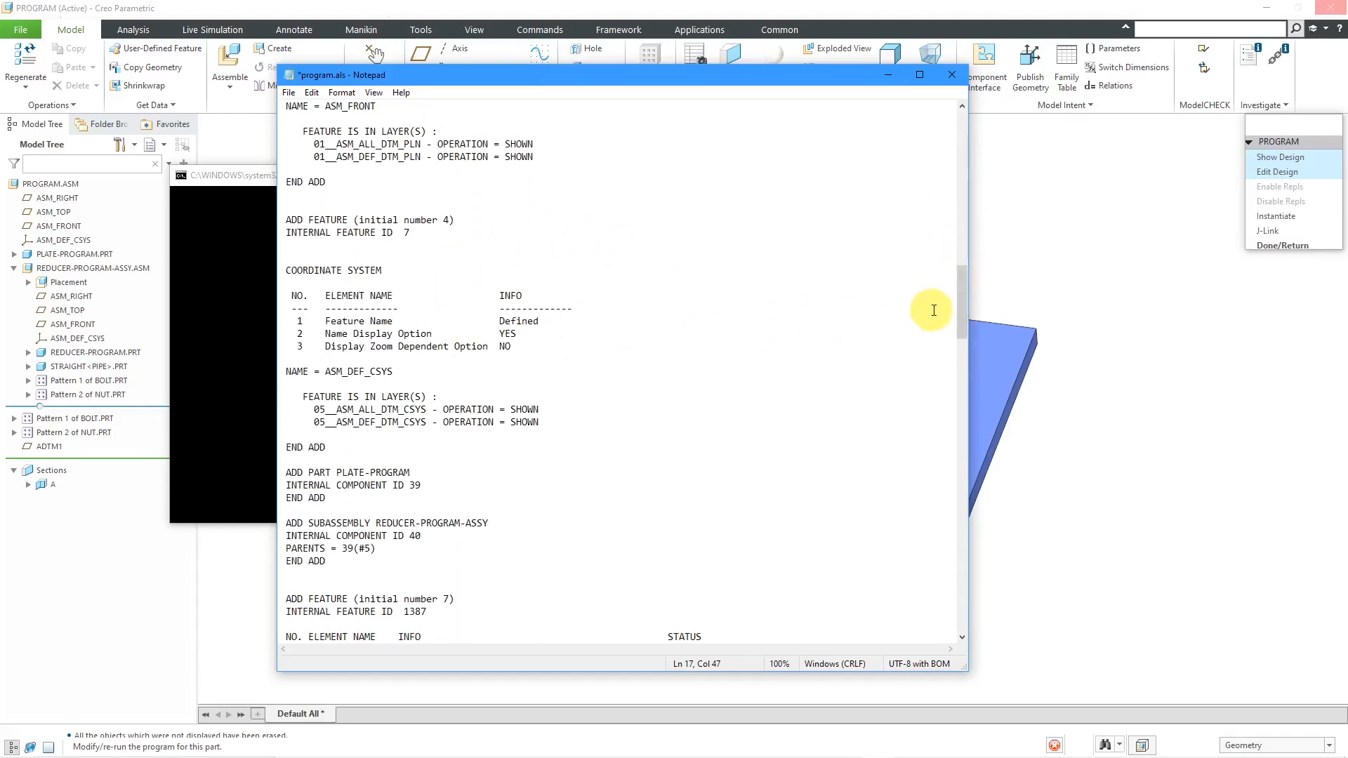
pyautogui.moveTo(962, 302); pyautogui.dragTo(957, 318)
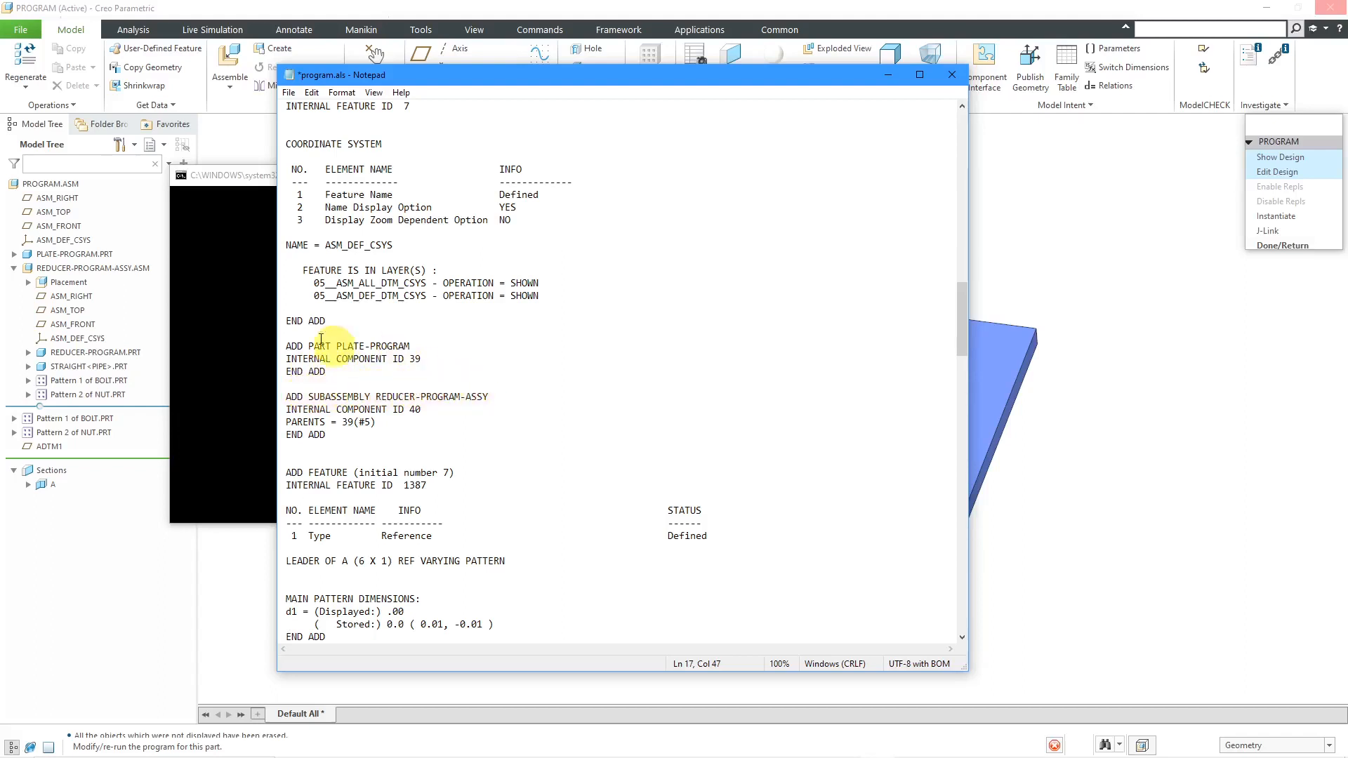
pyautogui.click(130, 270)
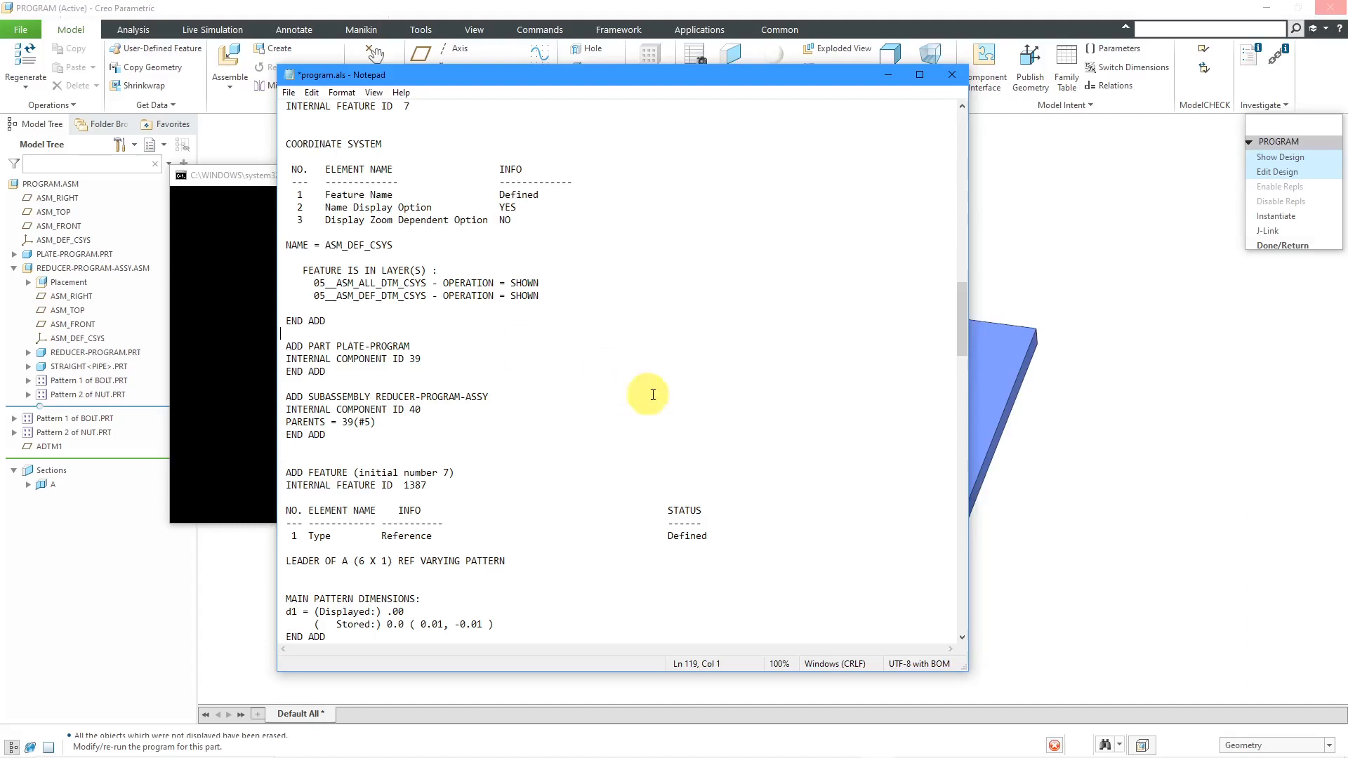
pyautogui.moveTo(959, 320); pyautogui.dragTo(942, 152)
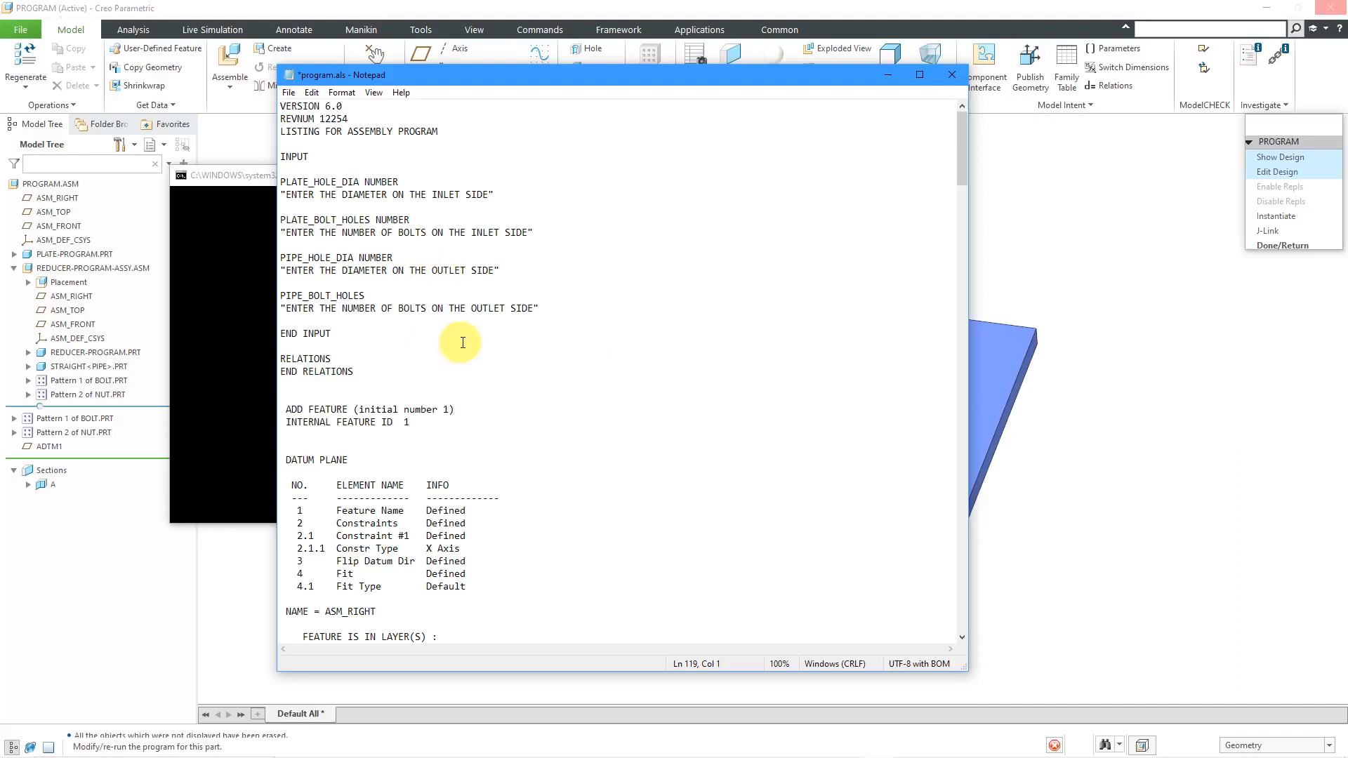
# - Save and close the program file, and incorporate the changes into the model
pyautogui.click(289, 92)
pyautogui.click(327, 162)
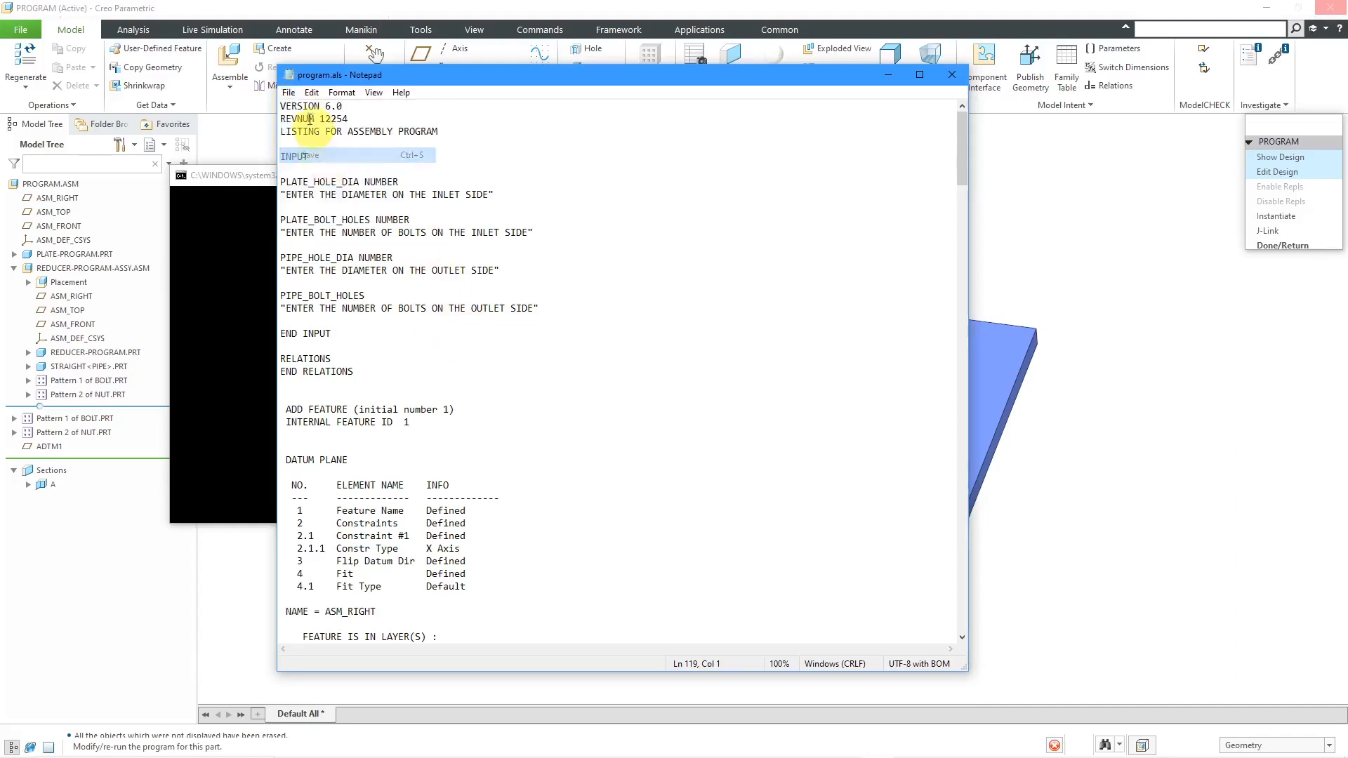
pyautogui.click(289, 92)
pyautogui.click(314, 230)
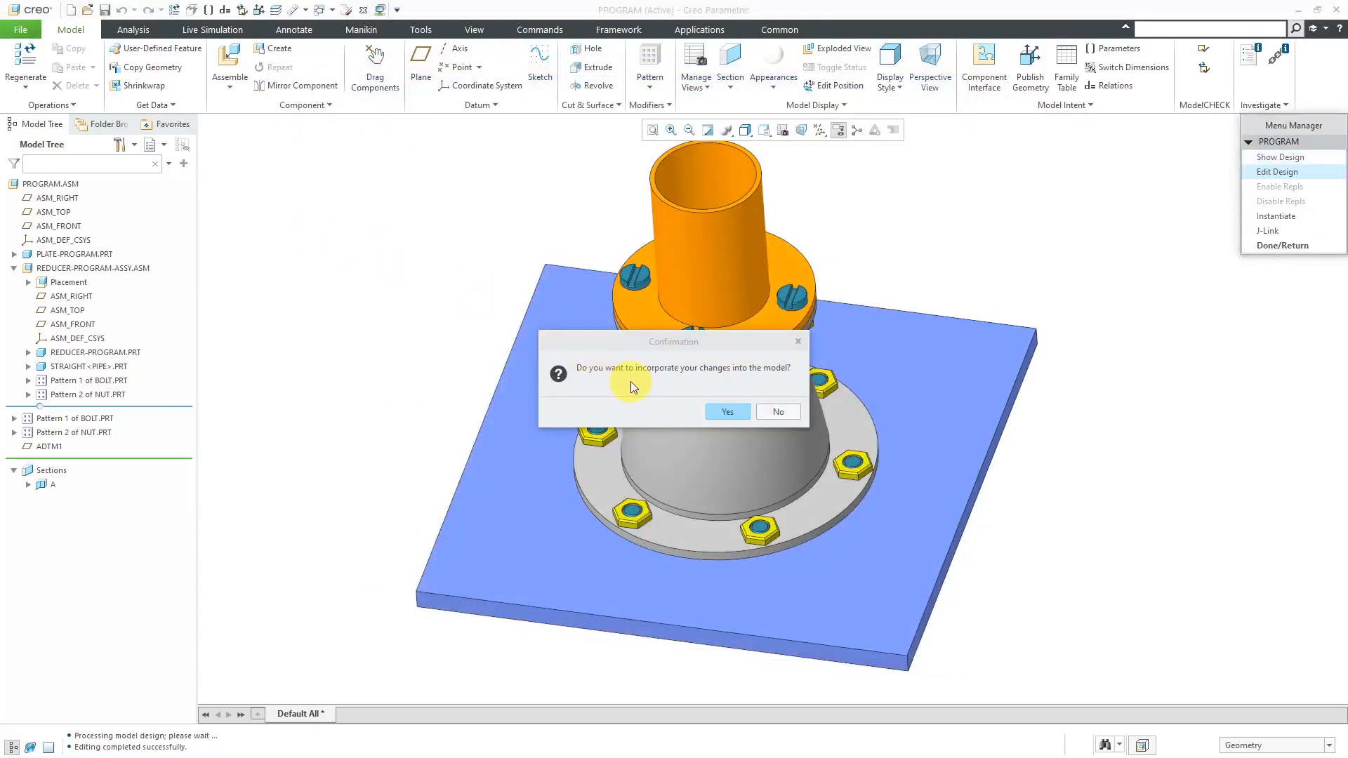
pyautogui.click(730, 412)
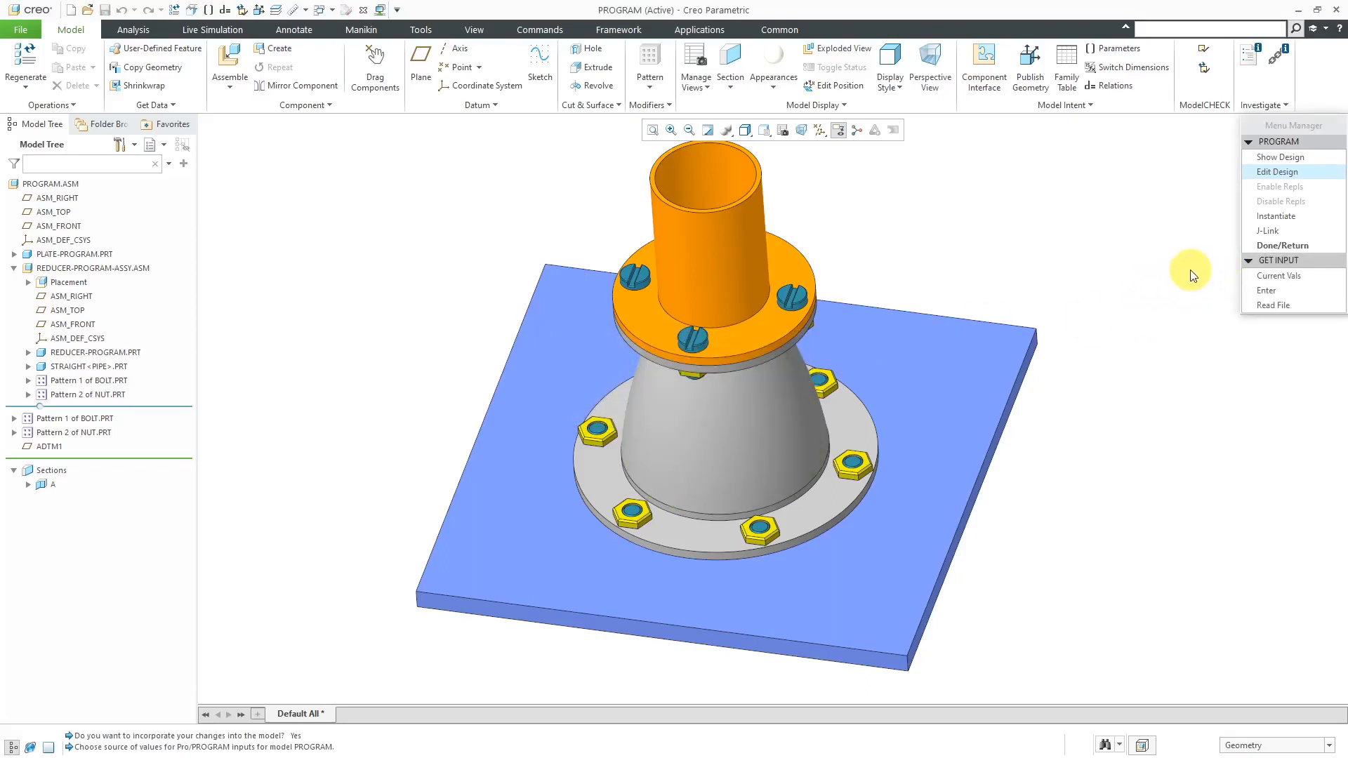
# - Choose to enter all four program inputs, and set the inlet side to diameter 40 with 8 bolts
pyautogui.click(1268, 290)
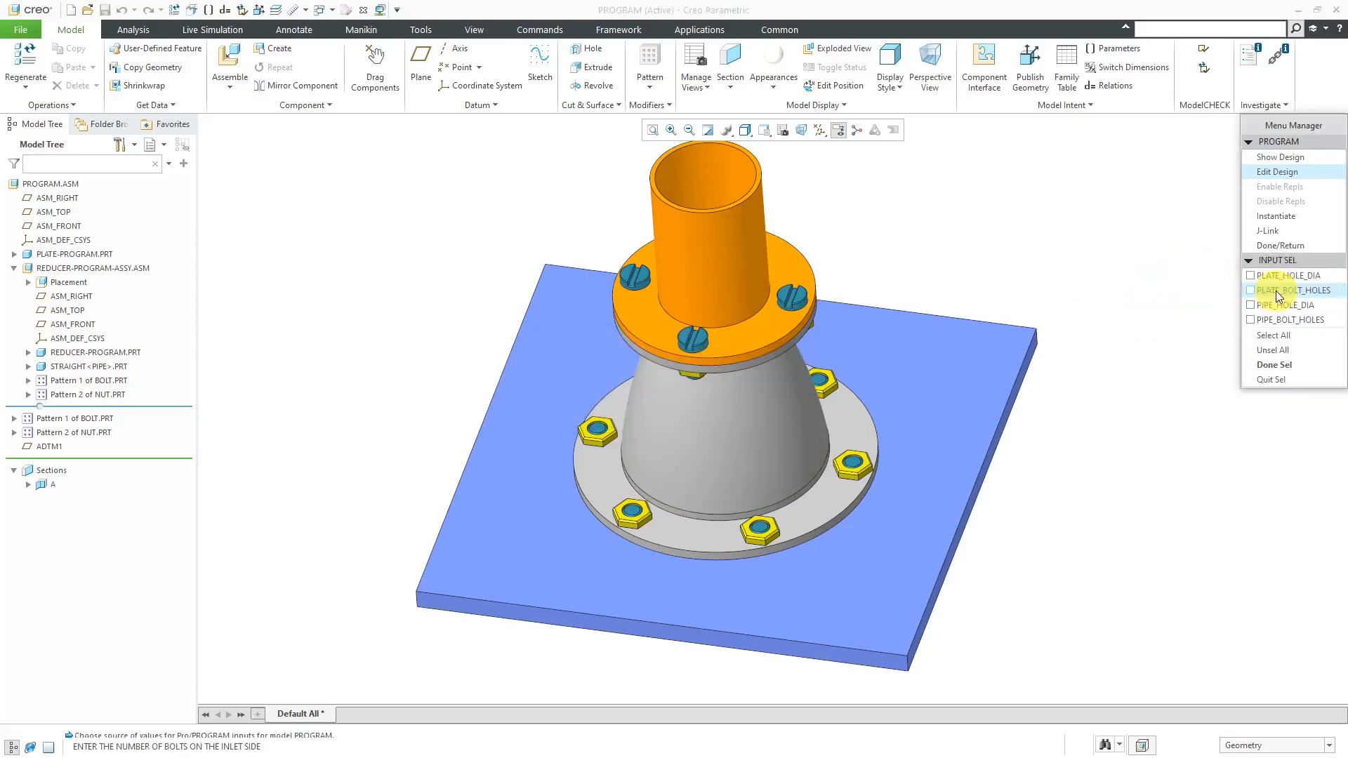
pyautogui.click(1290, 335)
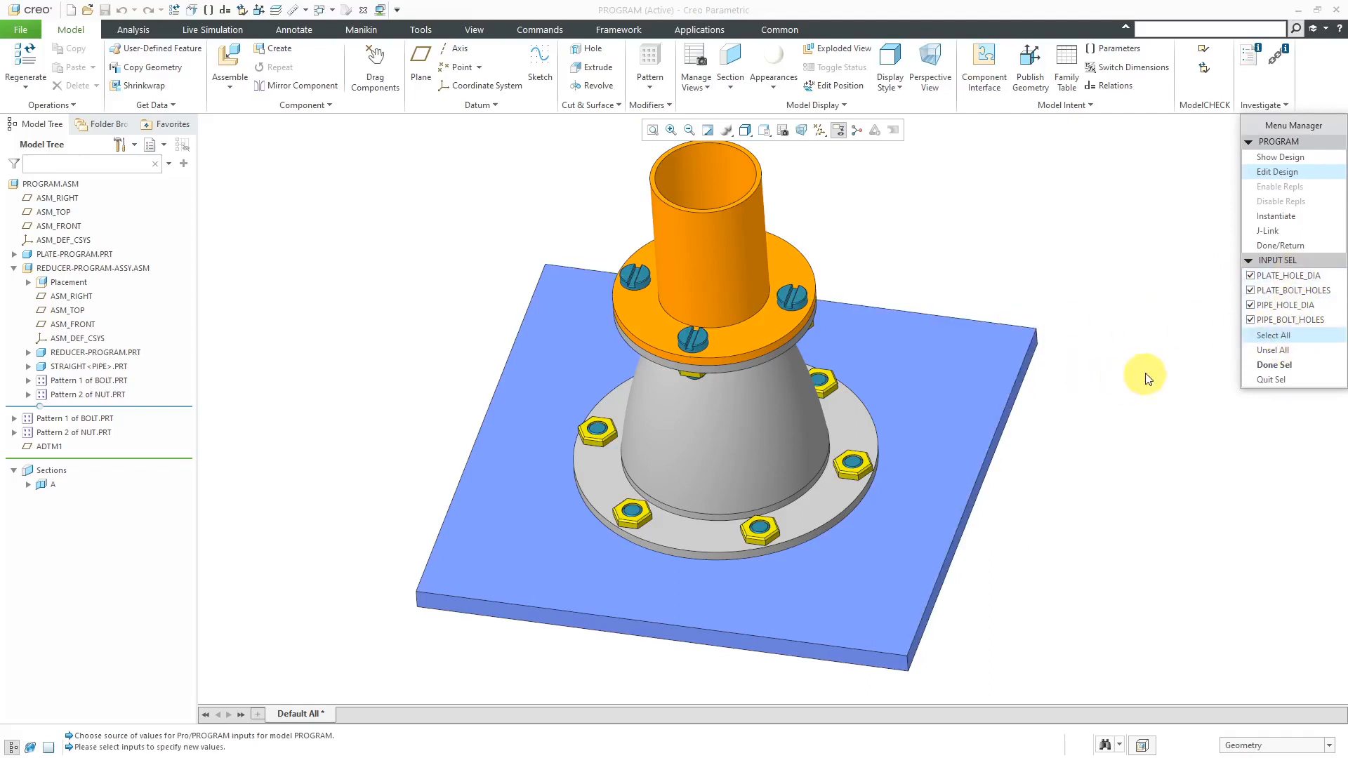
pyautogui.click(1270, 369)
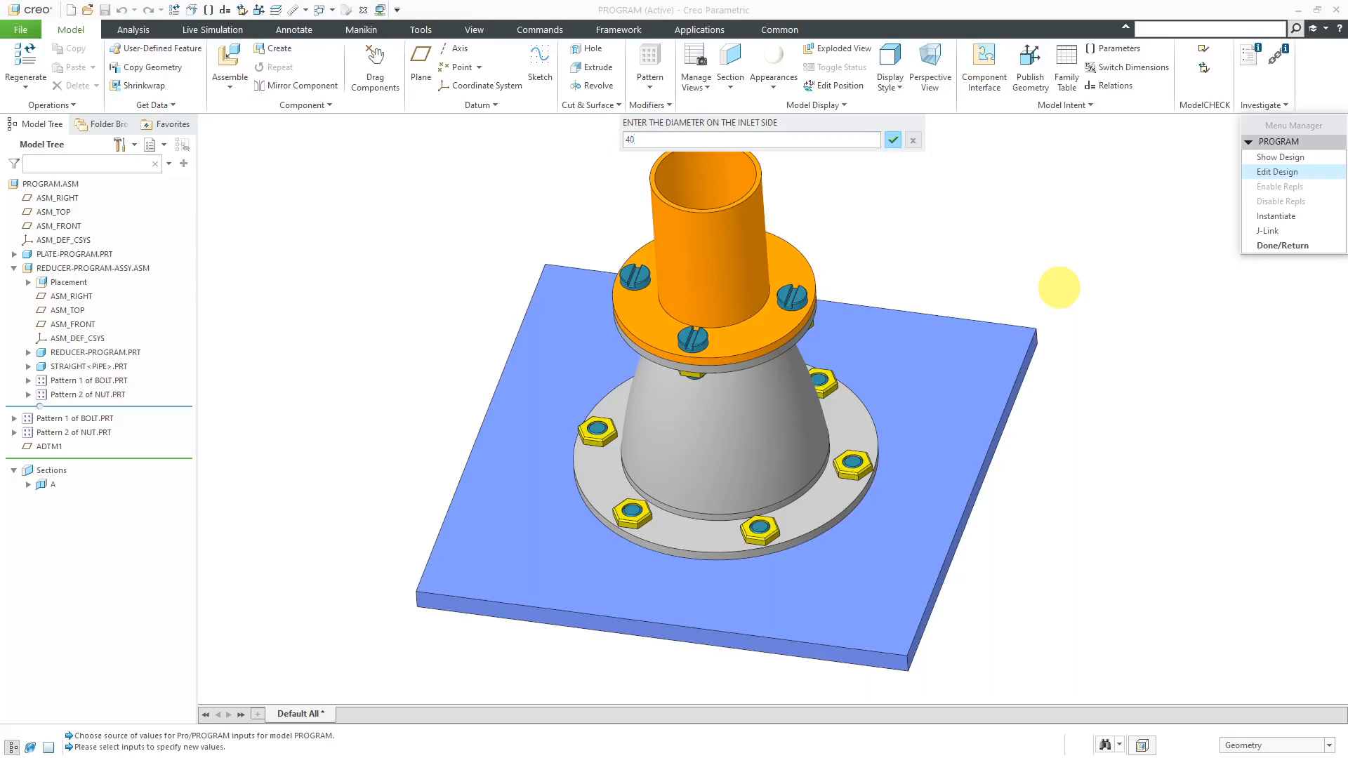
pyautogui.write('40')
pyautogui.press('Return')
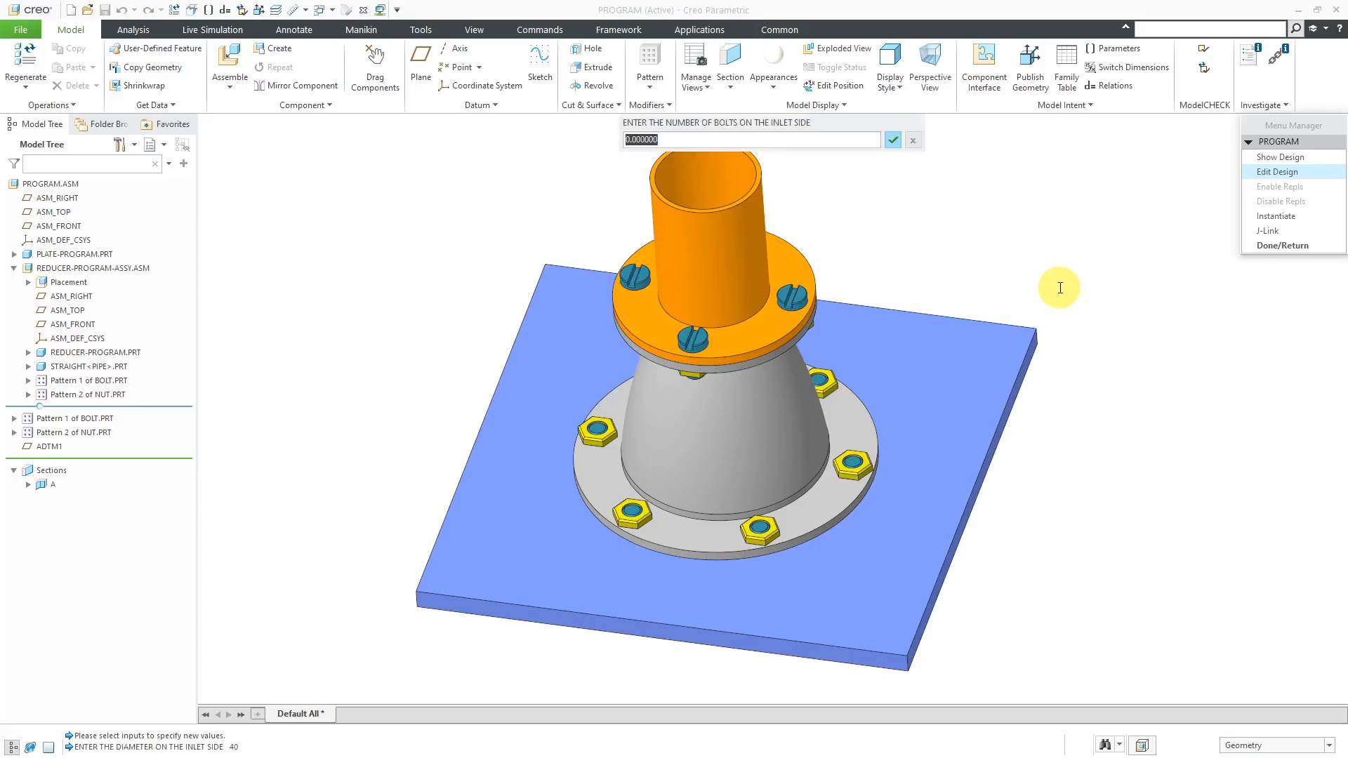
pyautogui.write('8')
pyautogui.press('Return')
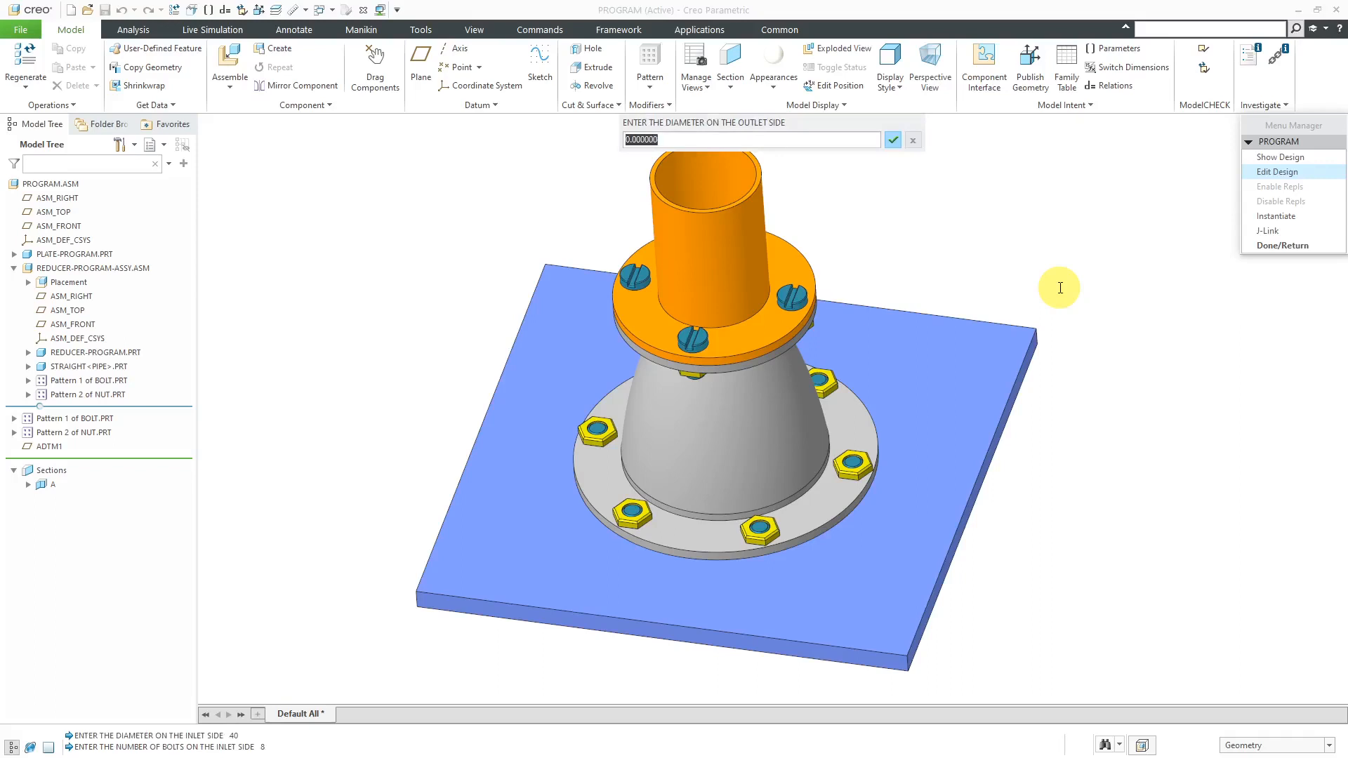
# - Set the outlet side to diameter 20 with 8 bolts, and finish the program session
pyautogui.press('Return')
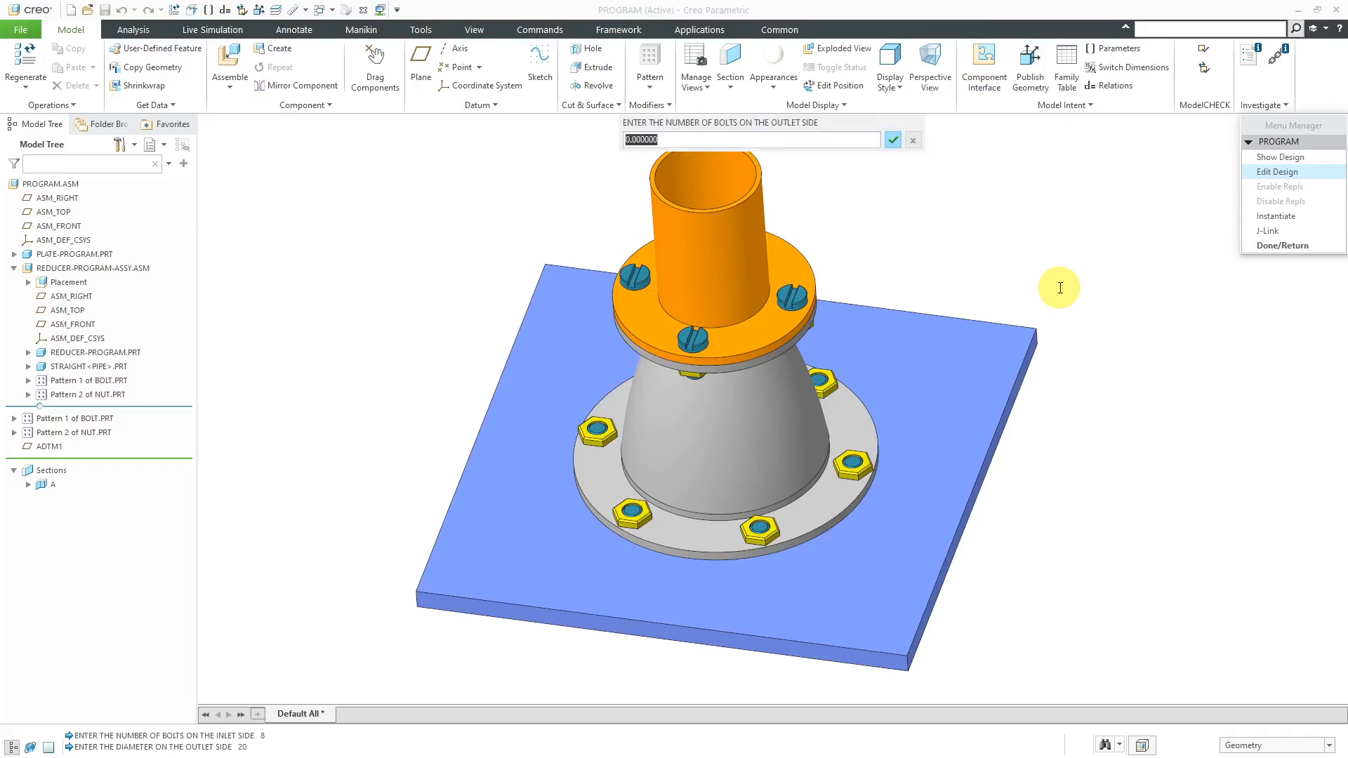
pyautogui.write('8')
pyautogui.press('Return')
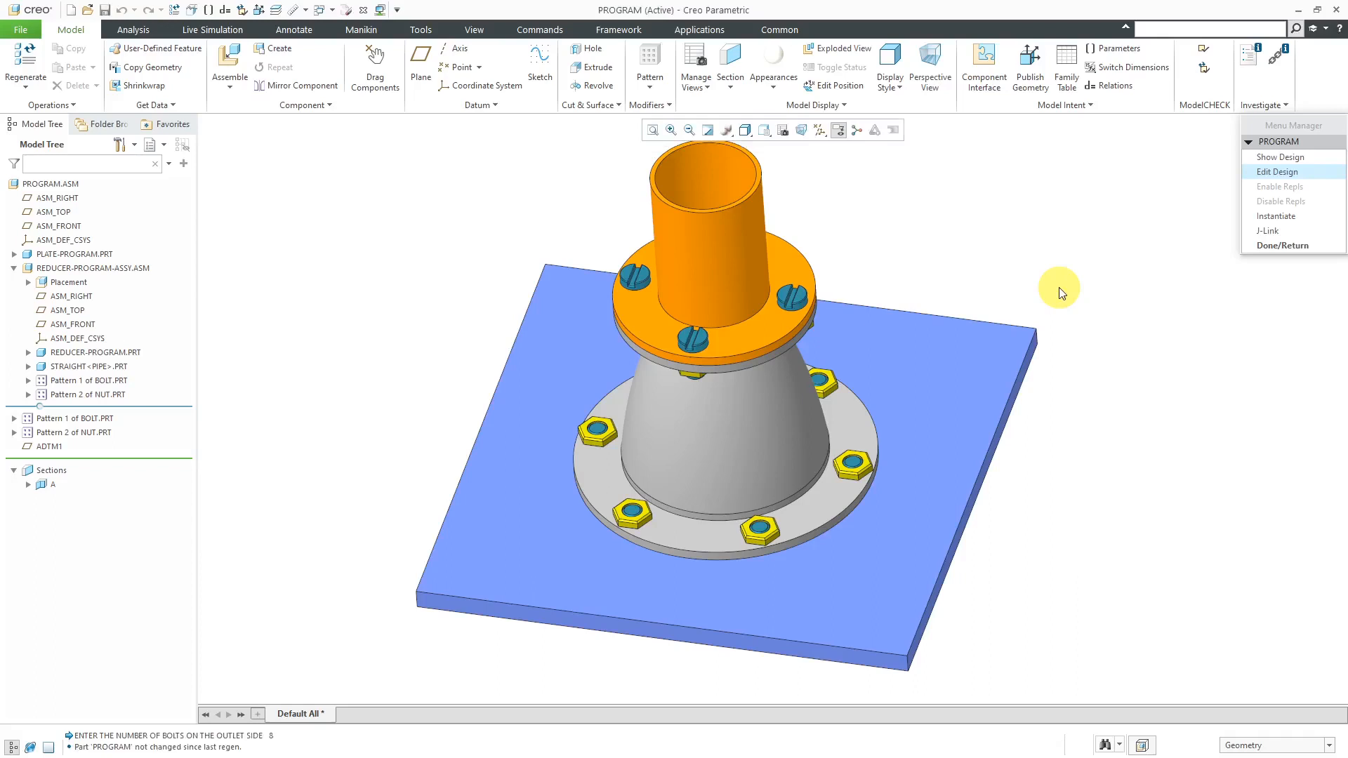
pyautogui.click(1284, 246)
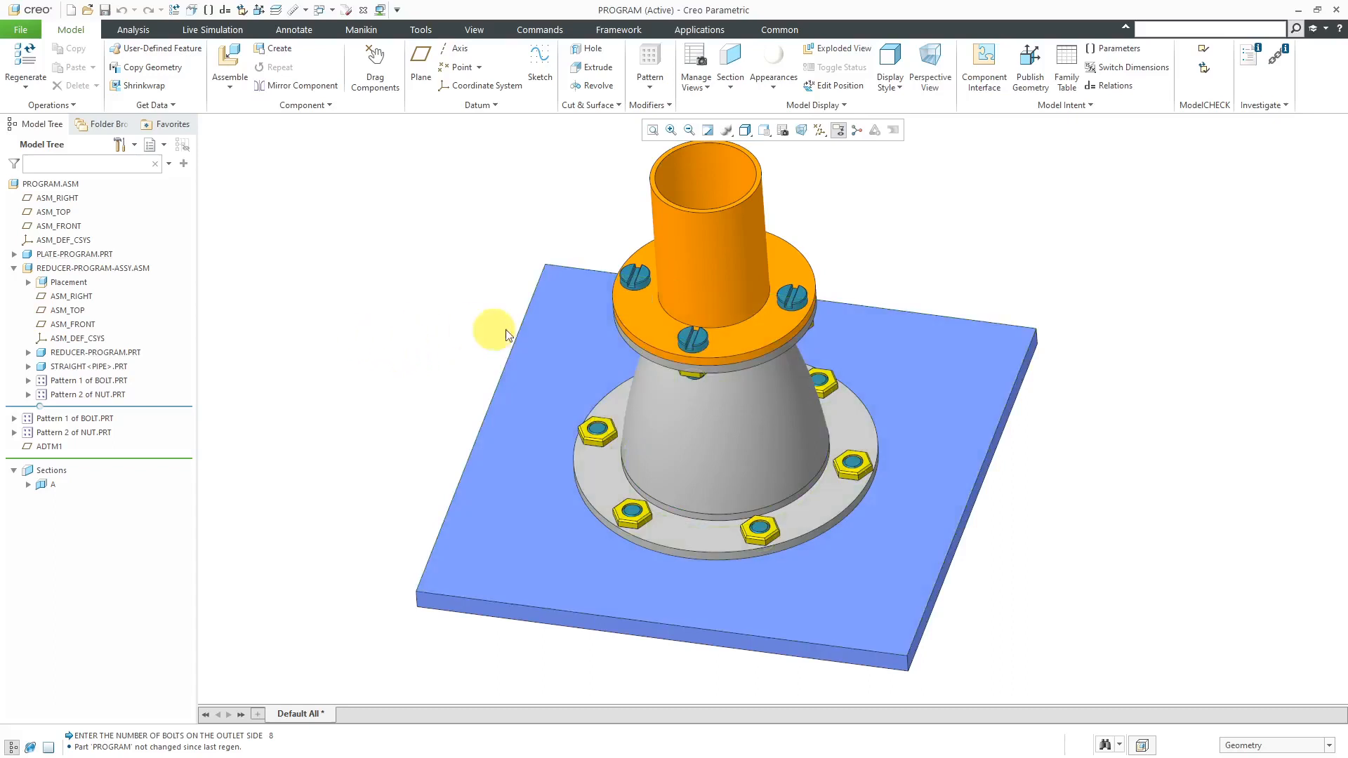
# - Open the PLATE-PROGRAM part and display the PLATE-HOLE-CUT diameter as a dimension symbol
pyautogui.click(547, 341)
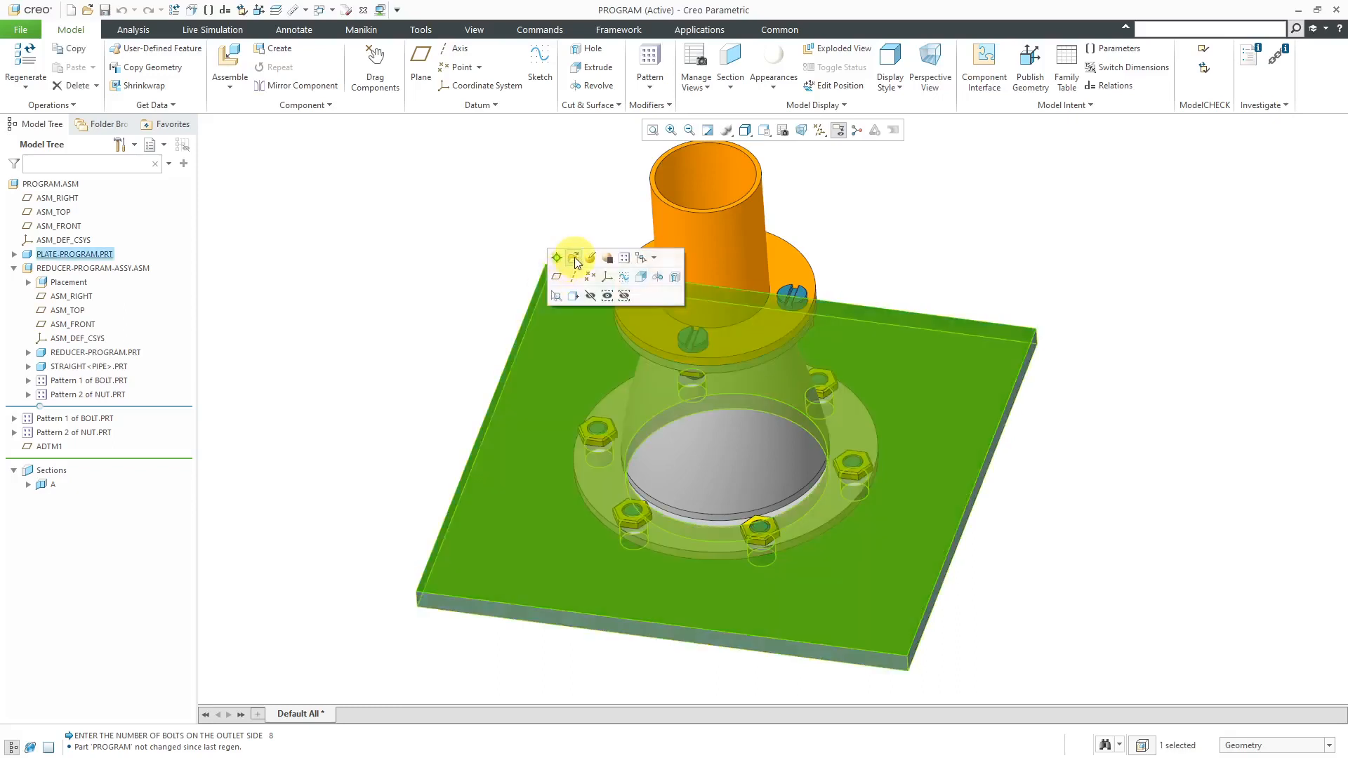
pyautogui.click(573, 258)
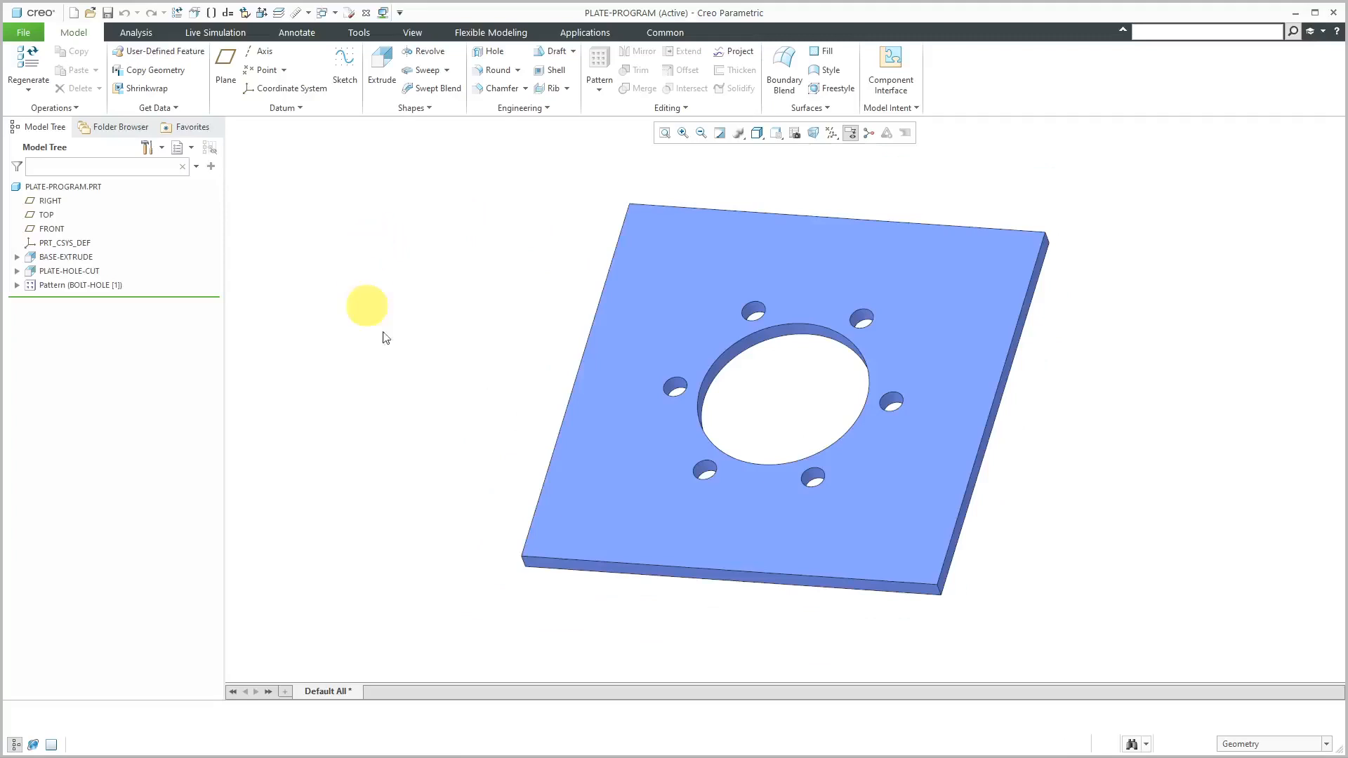
pyautogui.click(742, 347)
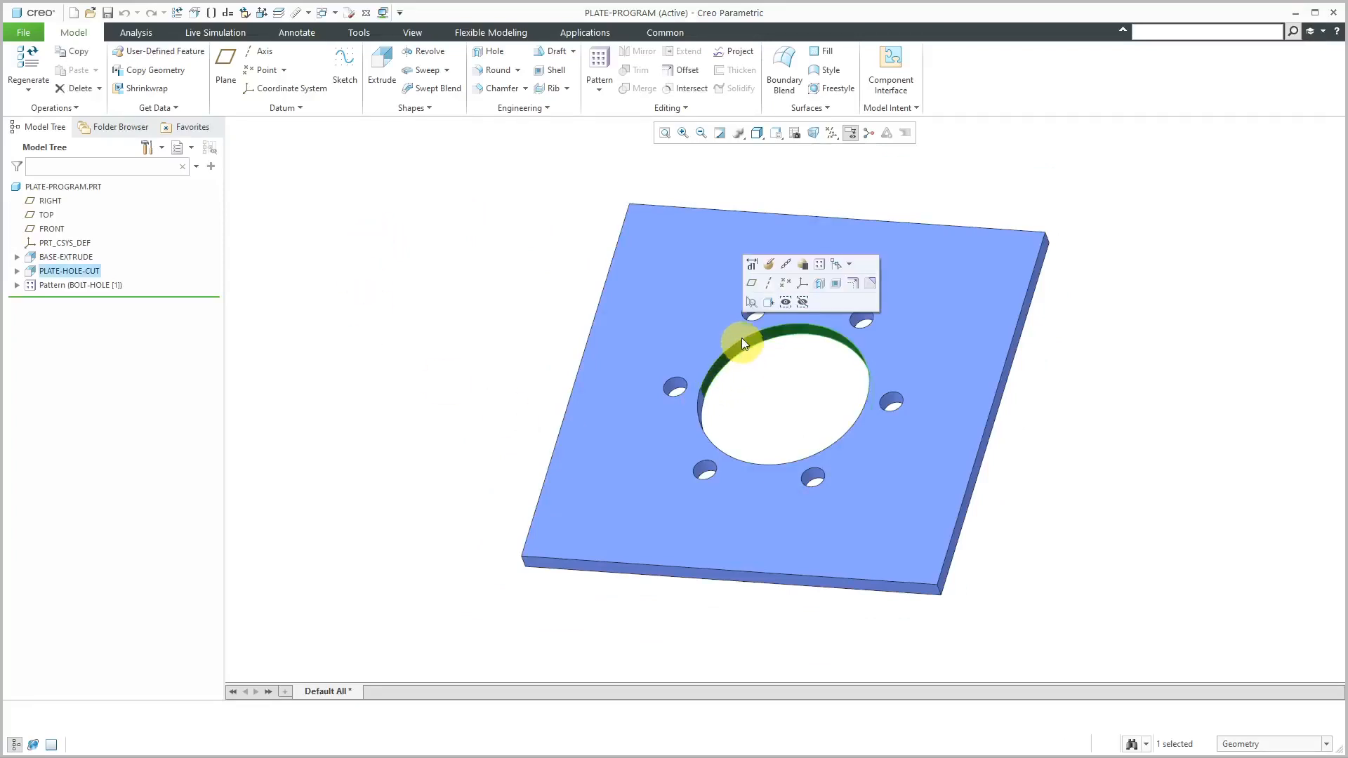
pyautogui.click(752, 266)
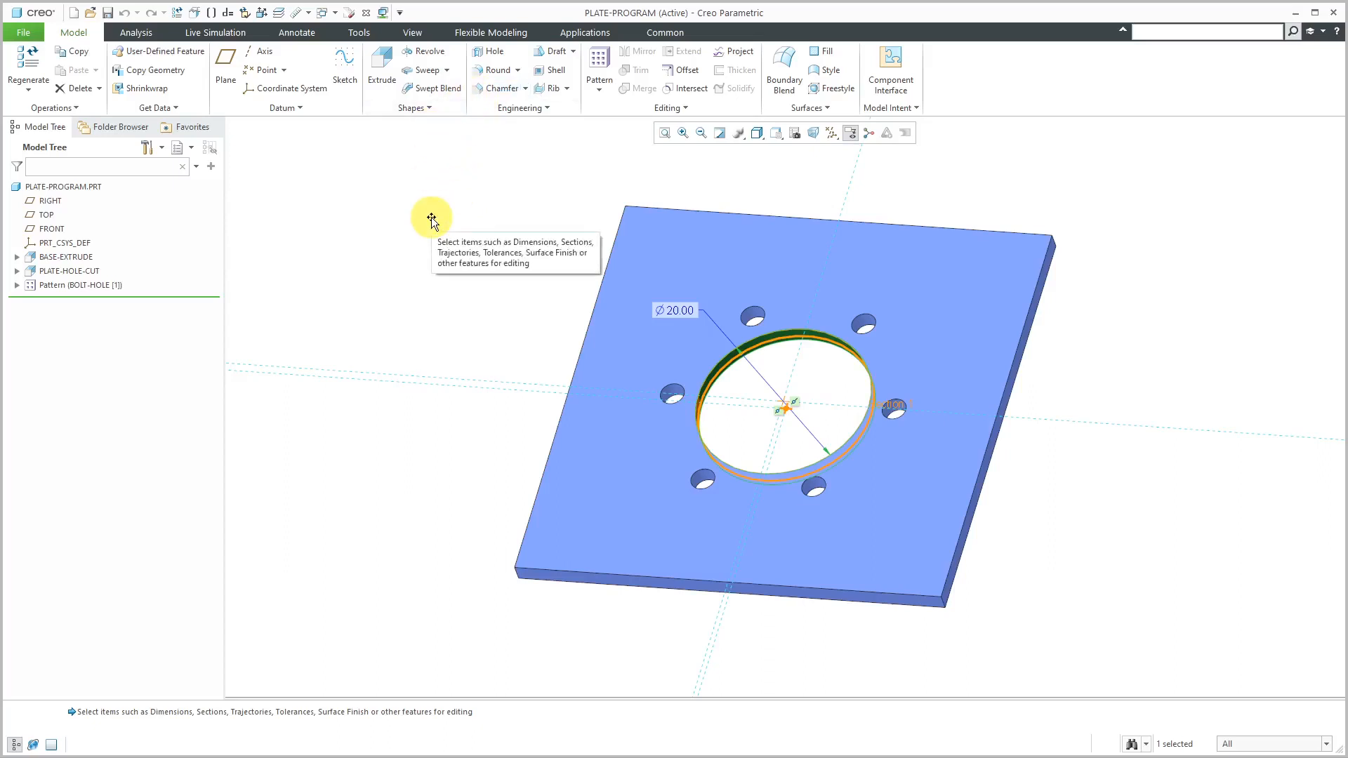
pyautogui.click(360, 33)
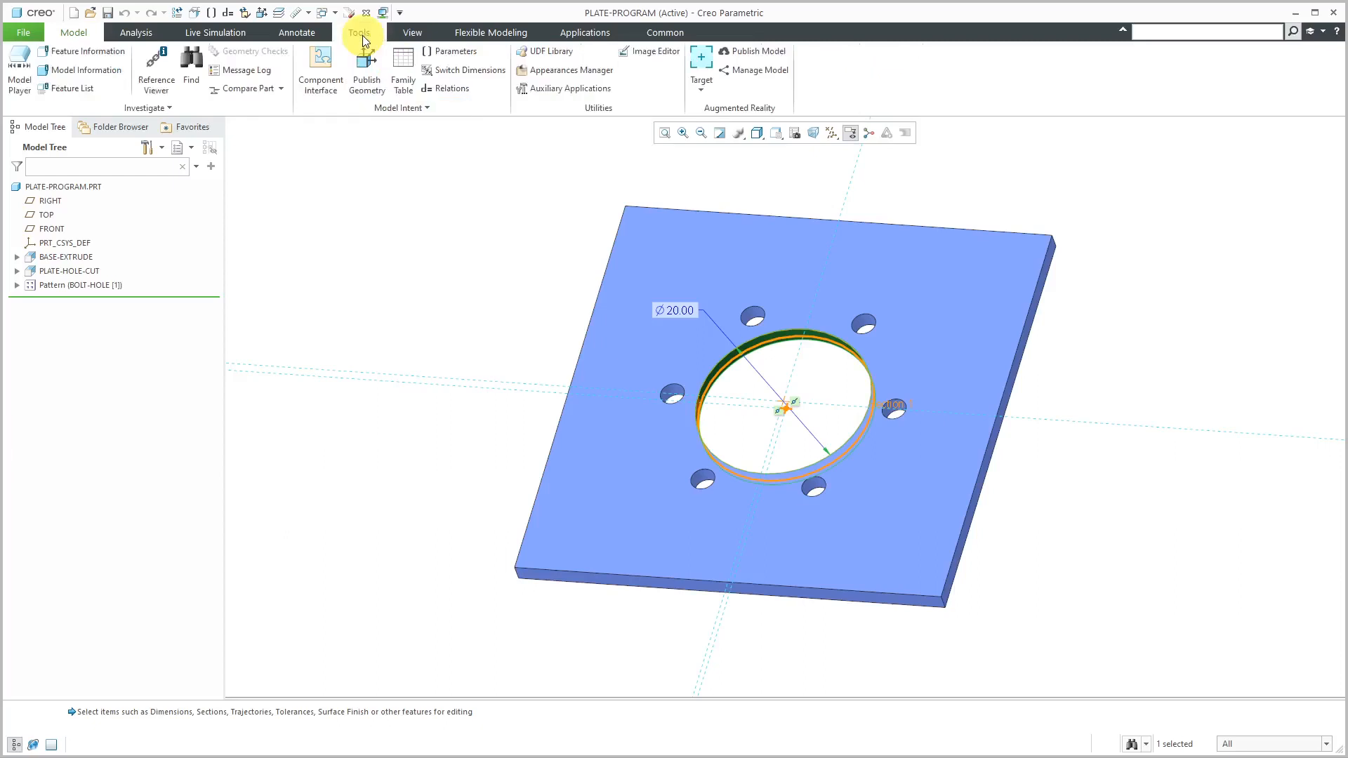
pyautogui.click(453, 74)
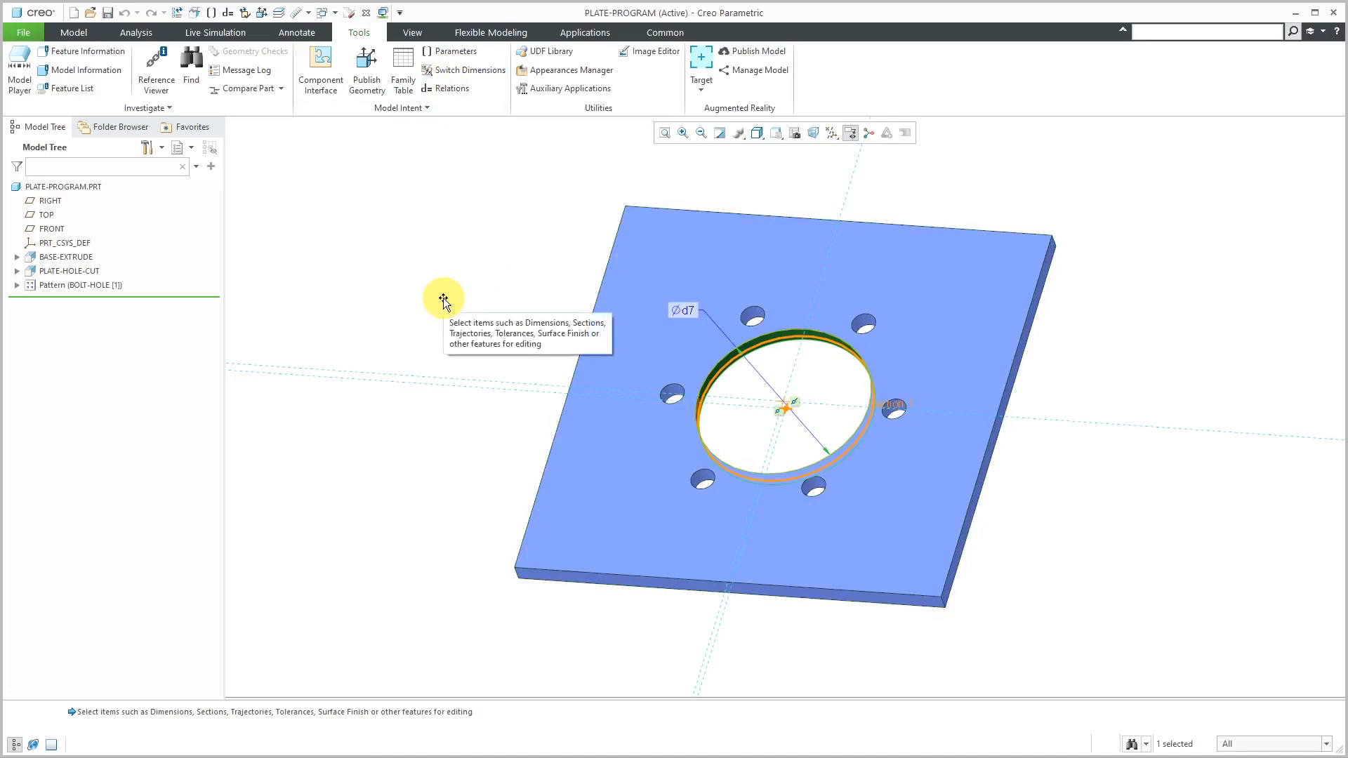
# - Examine the bolt-hole pattern's dimensions both as values and as symbols to identify the hole-count parameter
pyautogui.click(92, 288)
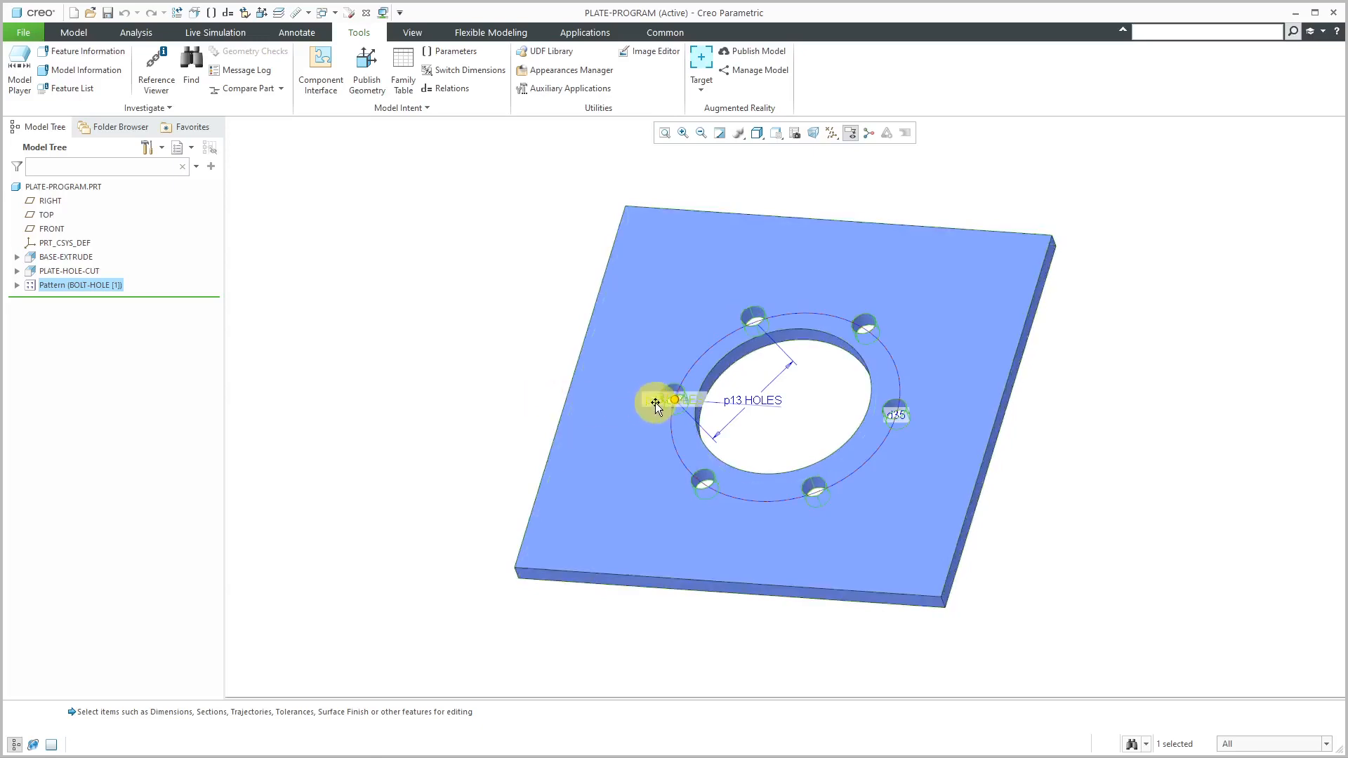
pyautogui.click(483, 73)
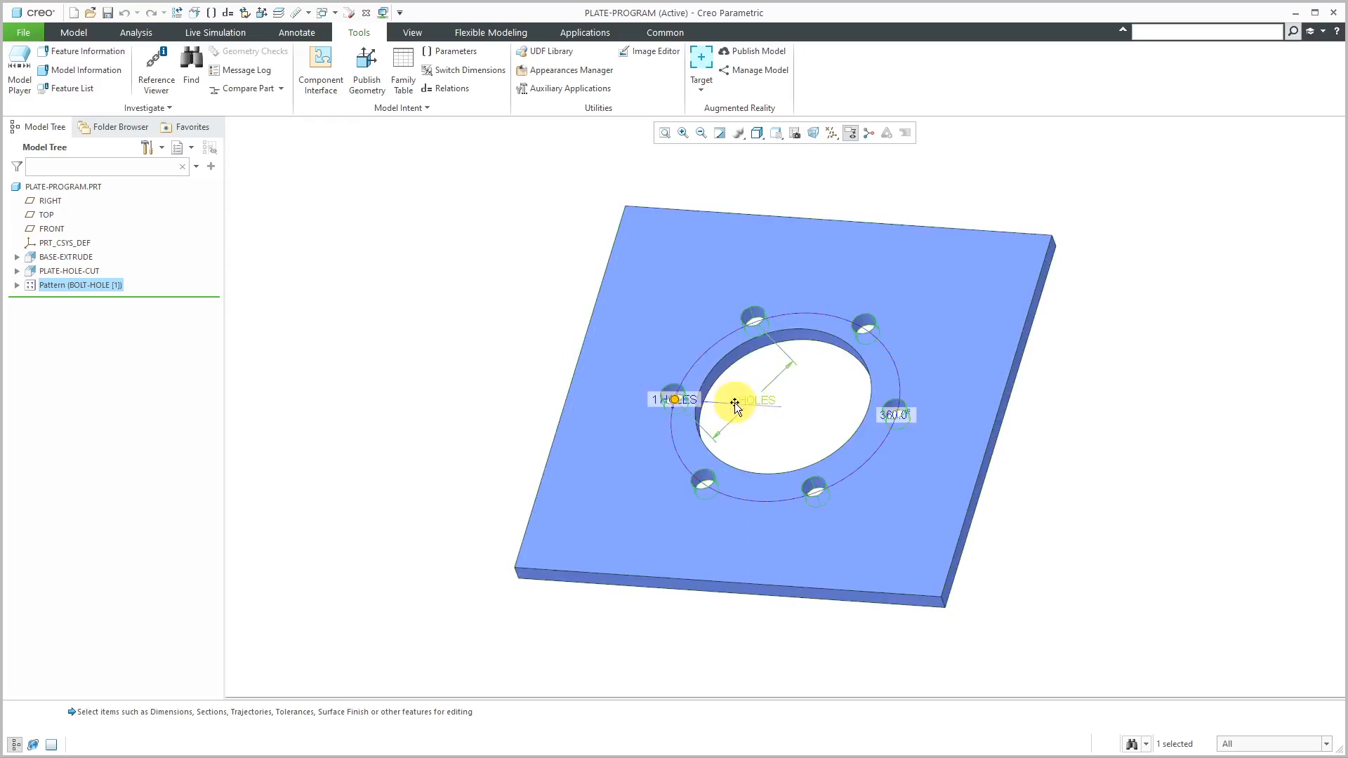
pyautogui.click(490, 73)
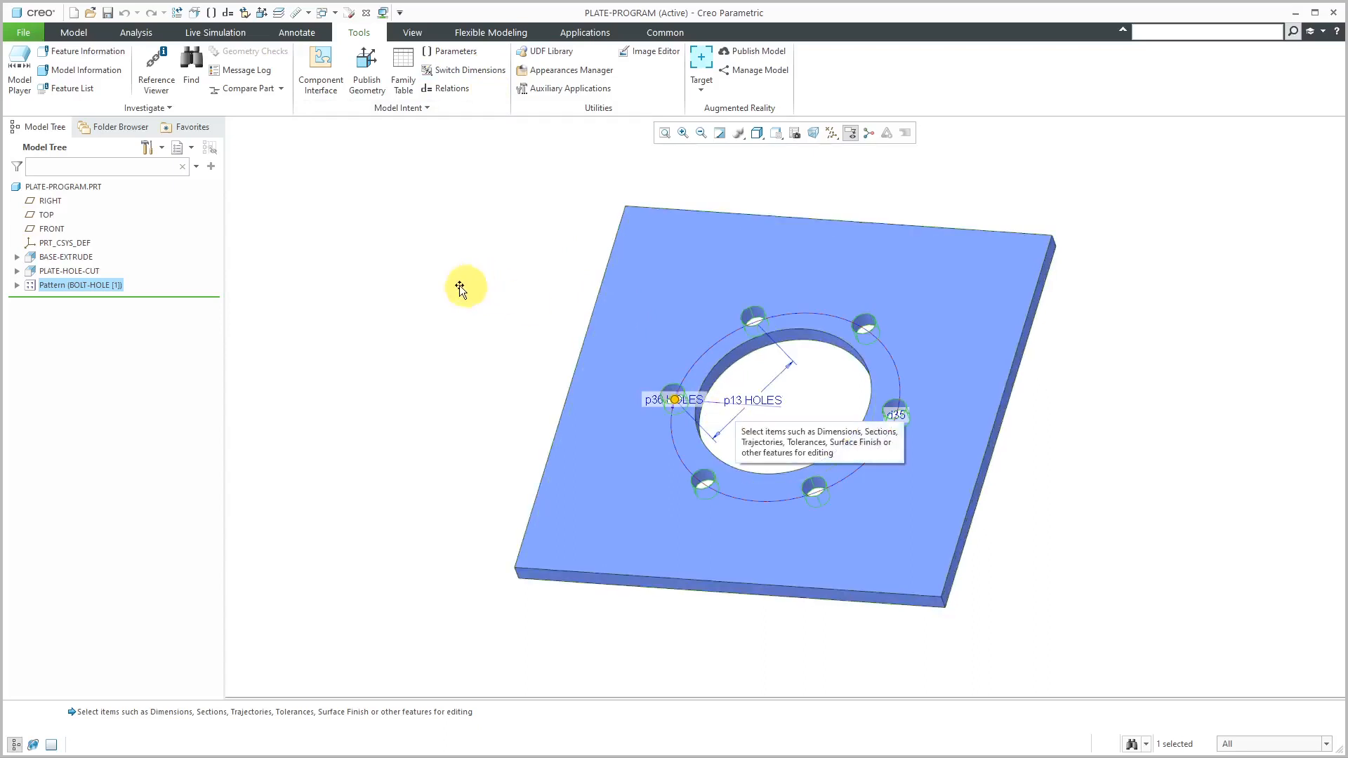
pyautogui.click(430, 275)
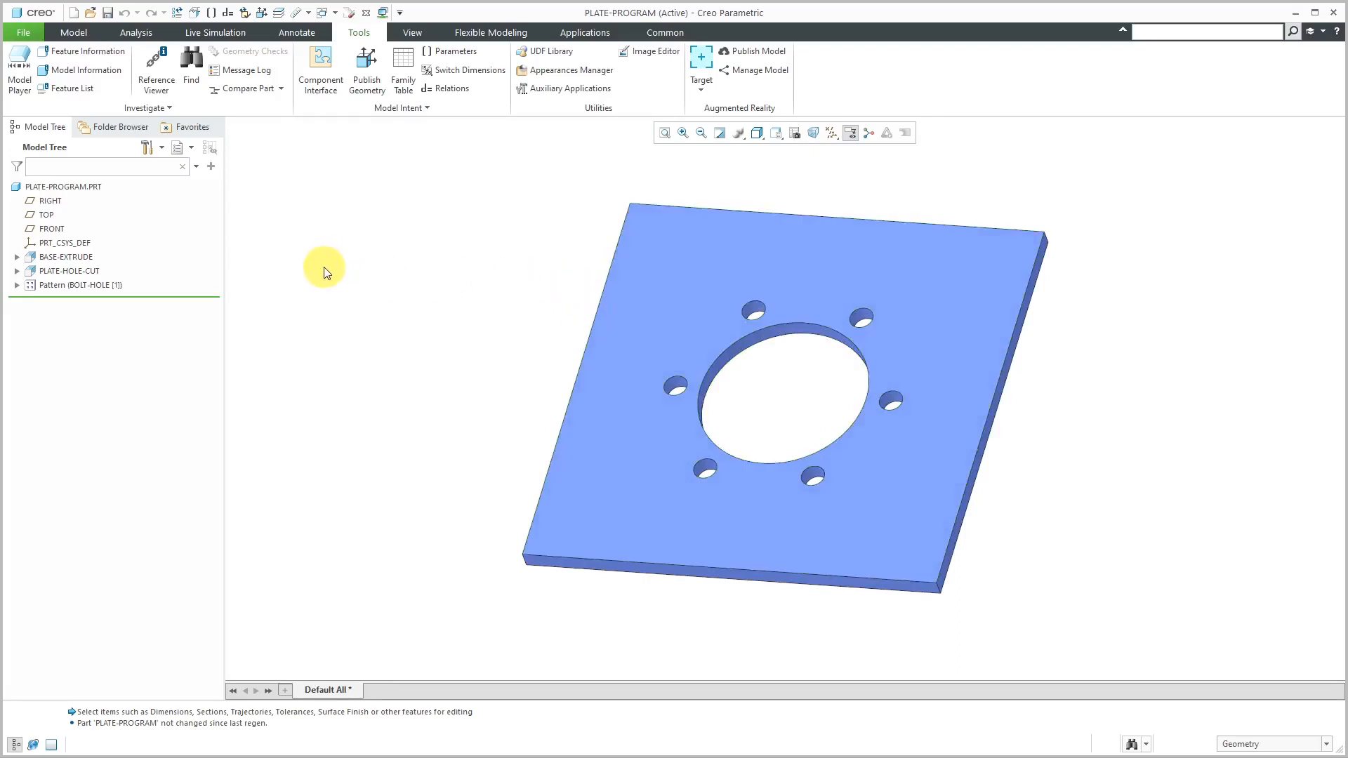
# - Show the dimension symbols of the first bolt hole in the pattern and identify its bolt-circle diameter symbol
pyautogui.click(17, 285)
pyautogui.click(78, 300)
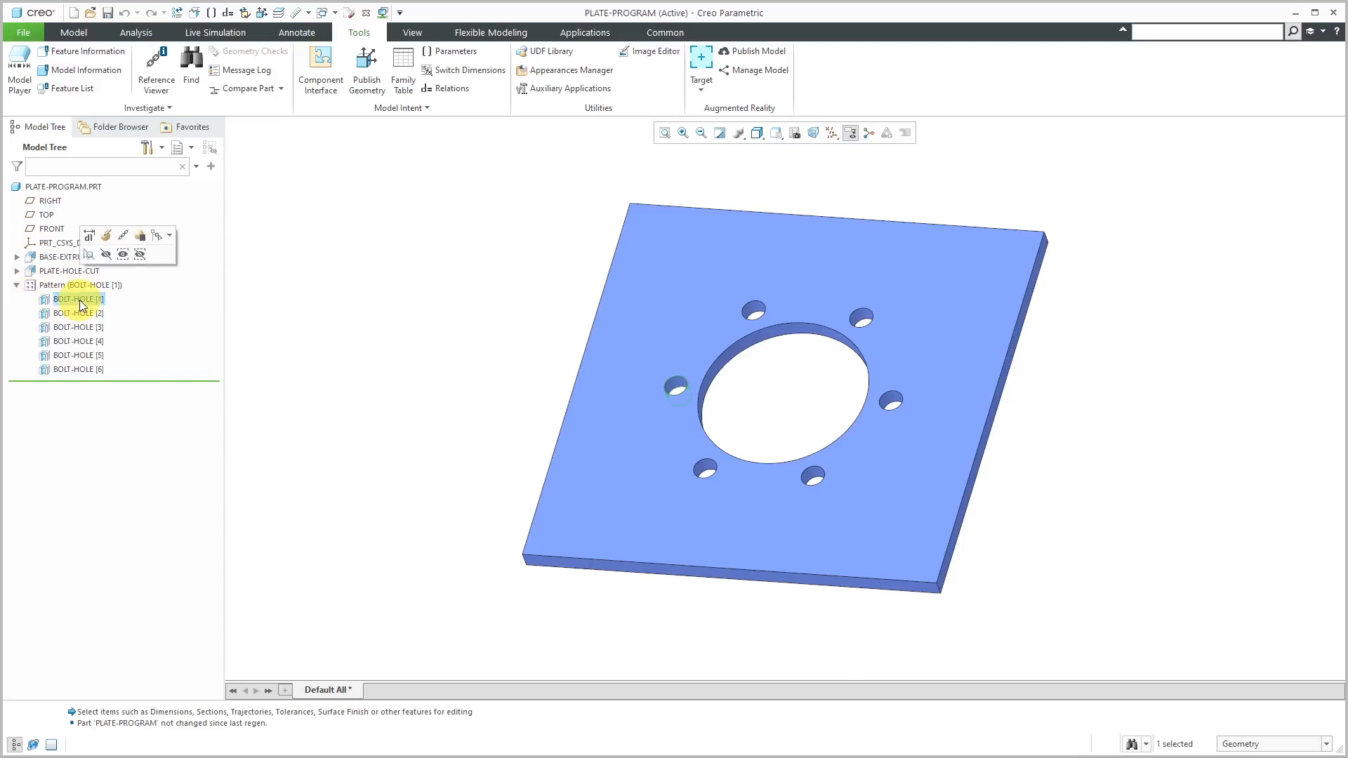
pyautogui.click(90, 238)
pyautogui.moveTo(734, 472)
pyautogui.mouseDown(button='middle')
pyautogui.moveTo(752, 437)
pyautogui.moveTo(755, 463)
pyautogui.mouseUp(button='middle')
pyautogui.scroll(4, 688, 411)
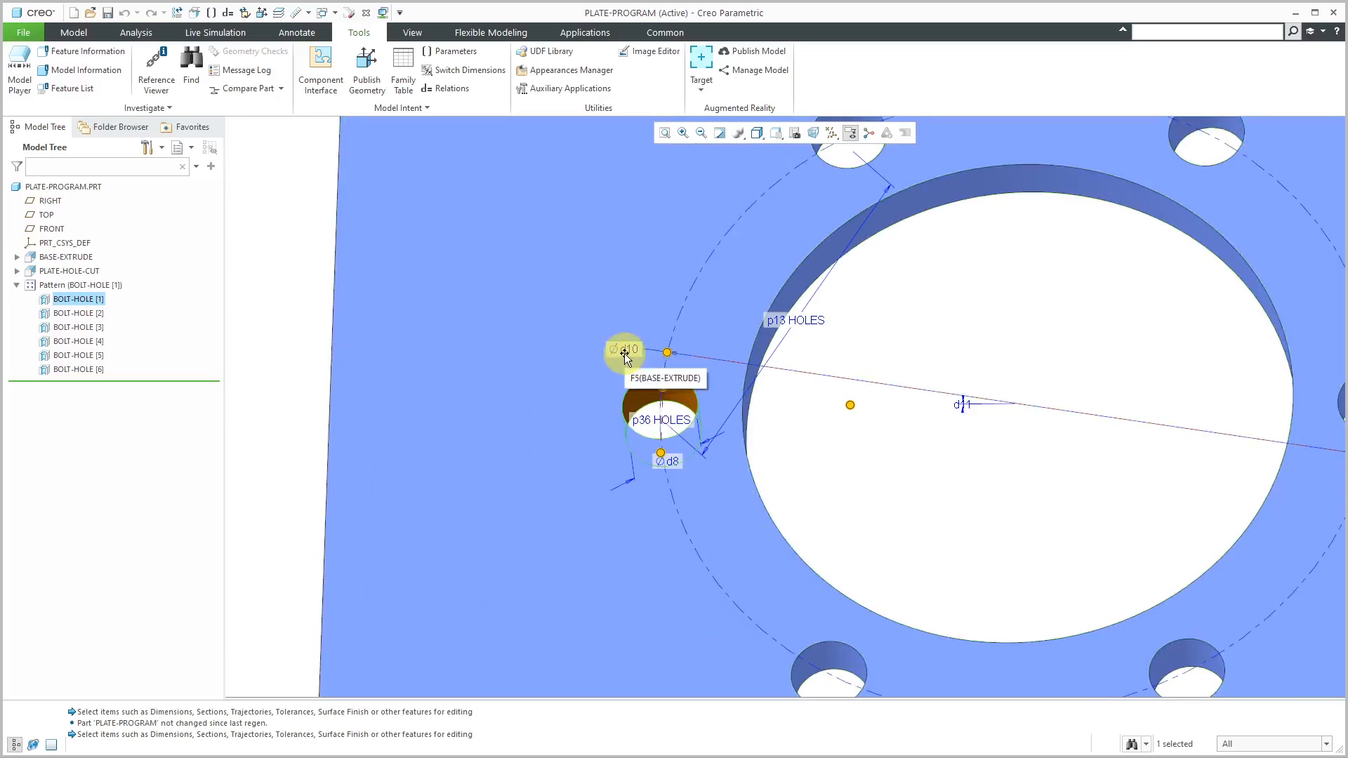
pyautogui.scroll(-3, 627, 363)
pyautogui.scroll(-2, 627, 362)
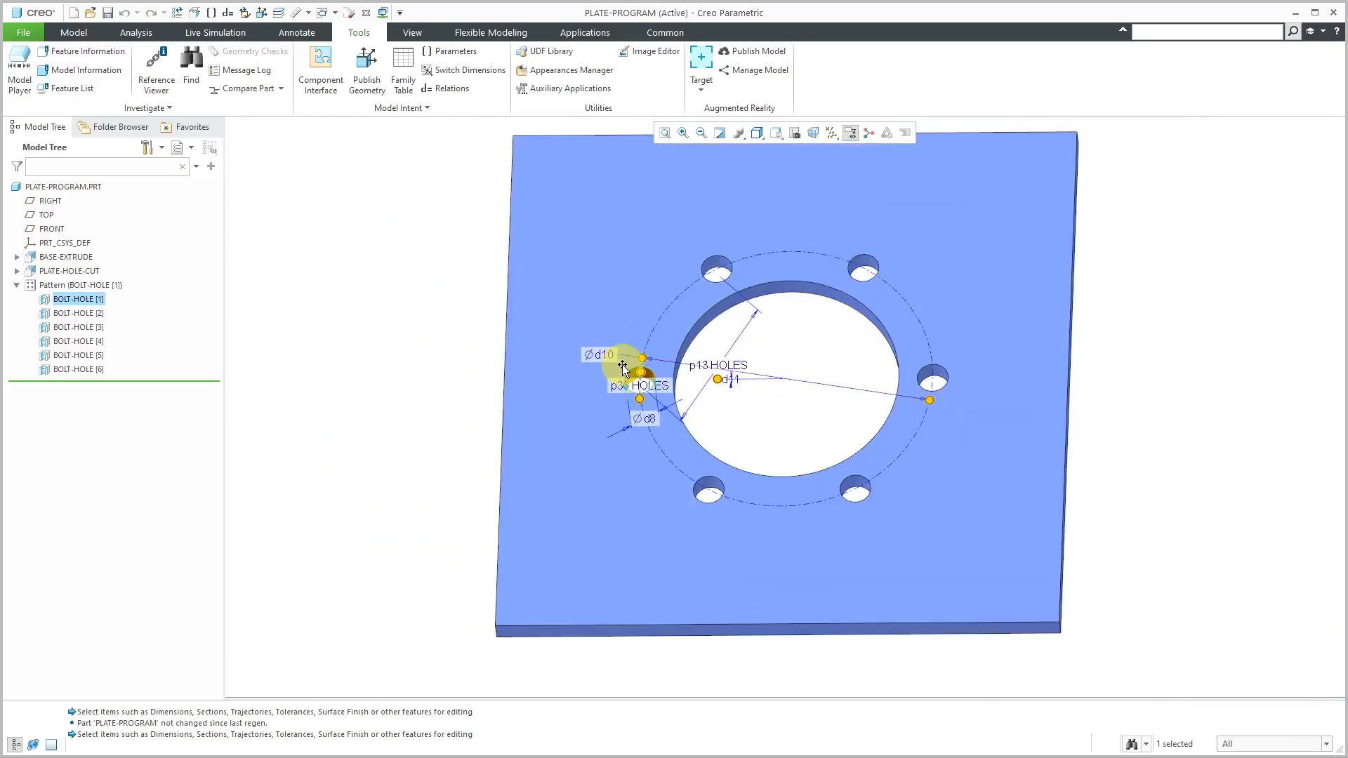
pyautogui.moveTo(680, 439)
pyautogui.mouseDown(button='middle')
pyautogui.moveTo(665, 419)
pyautogui.moveTo(692, 423)
pyautogui.moveTo(667, 421)
pyautogui.mouseUp(button='middle')
pyautogui.click(457, 402)
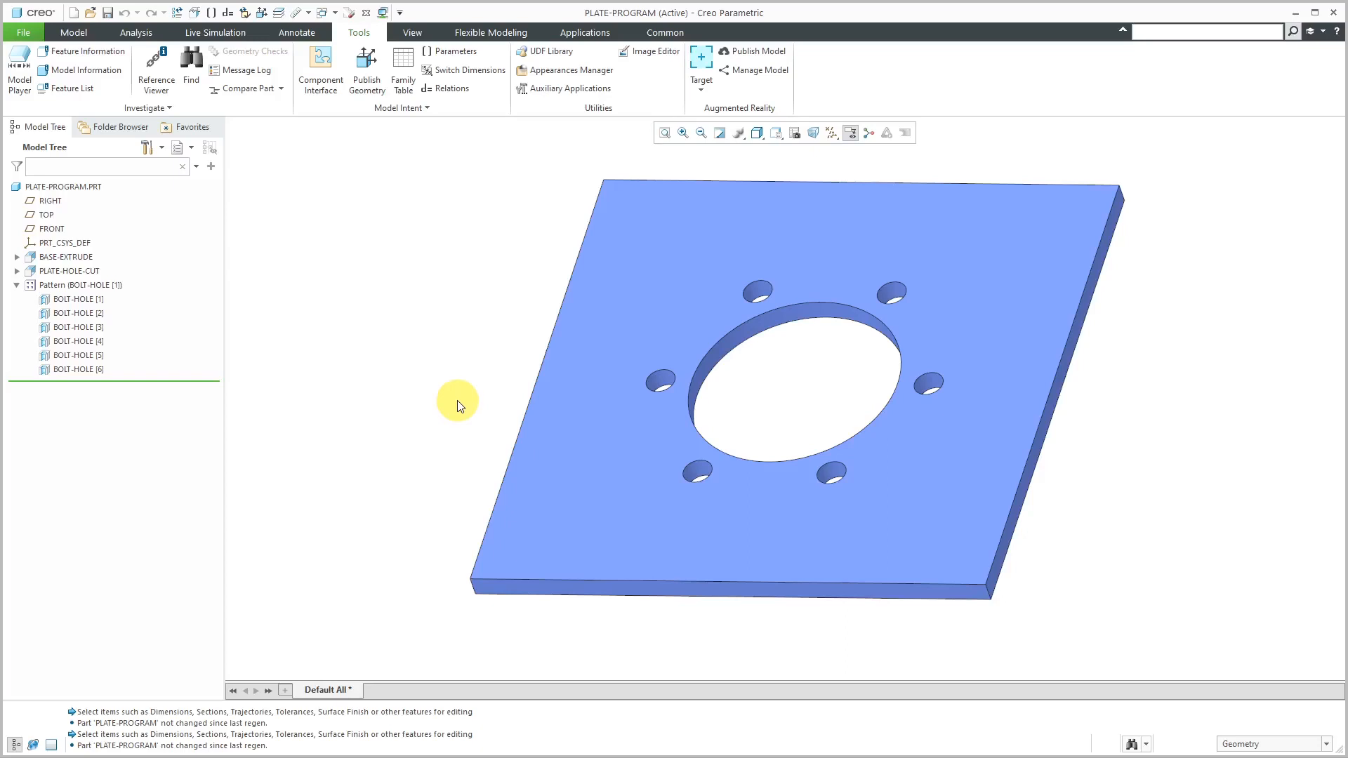
# - Open the plate part's program design for editing and add D7 and P13 to its INPUT section
pyautogui.click(424, 108)
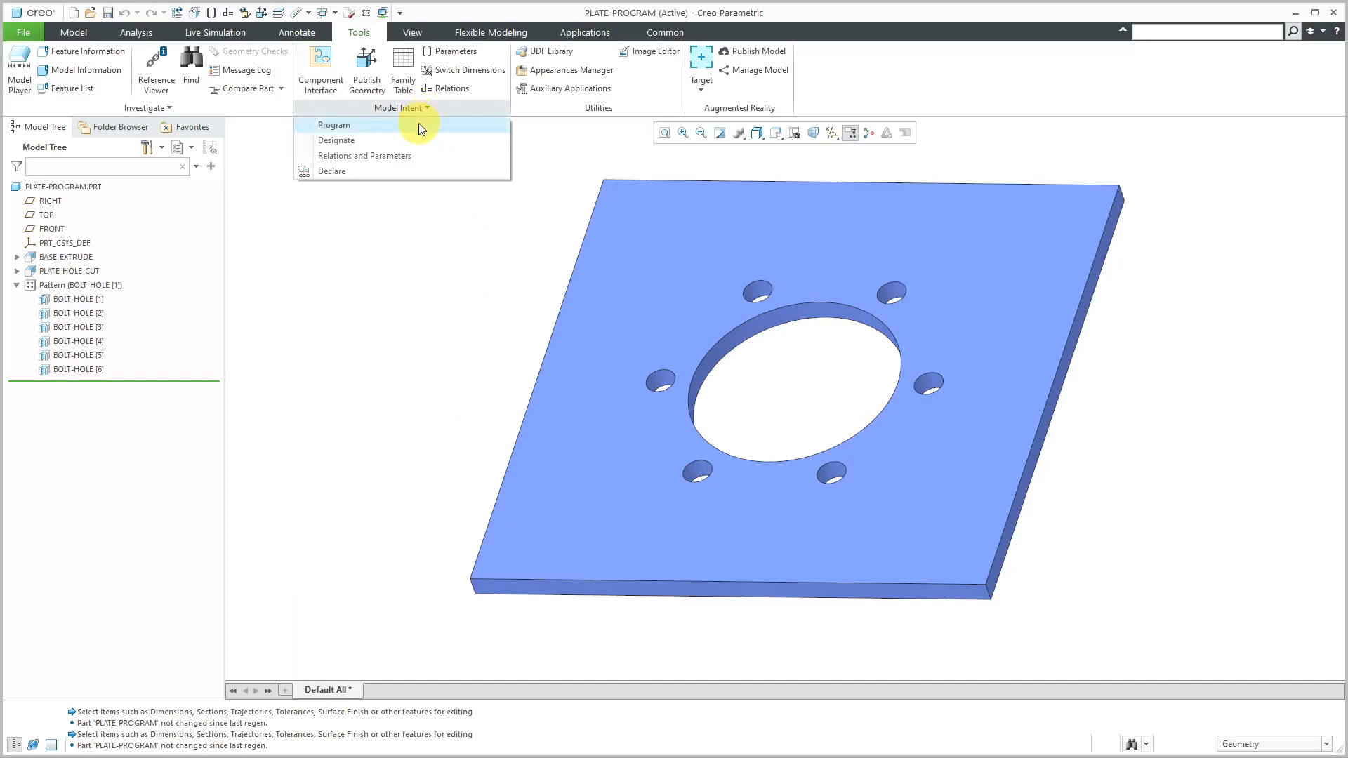
pyautogui.click(418, 124)
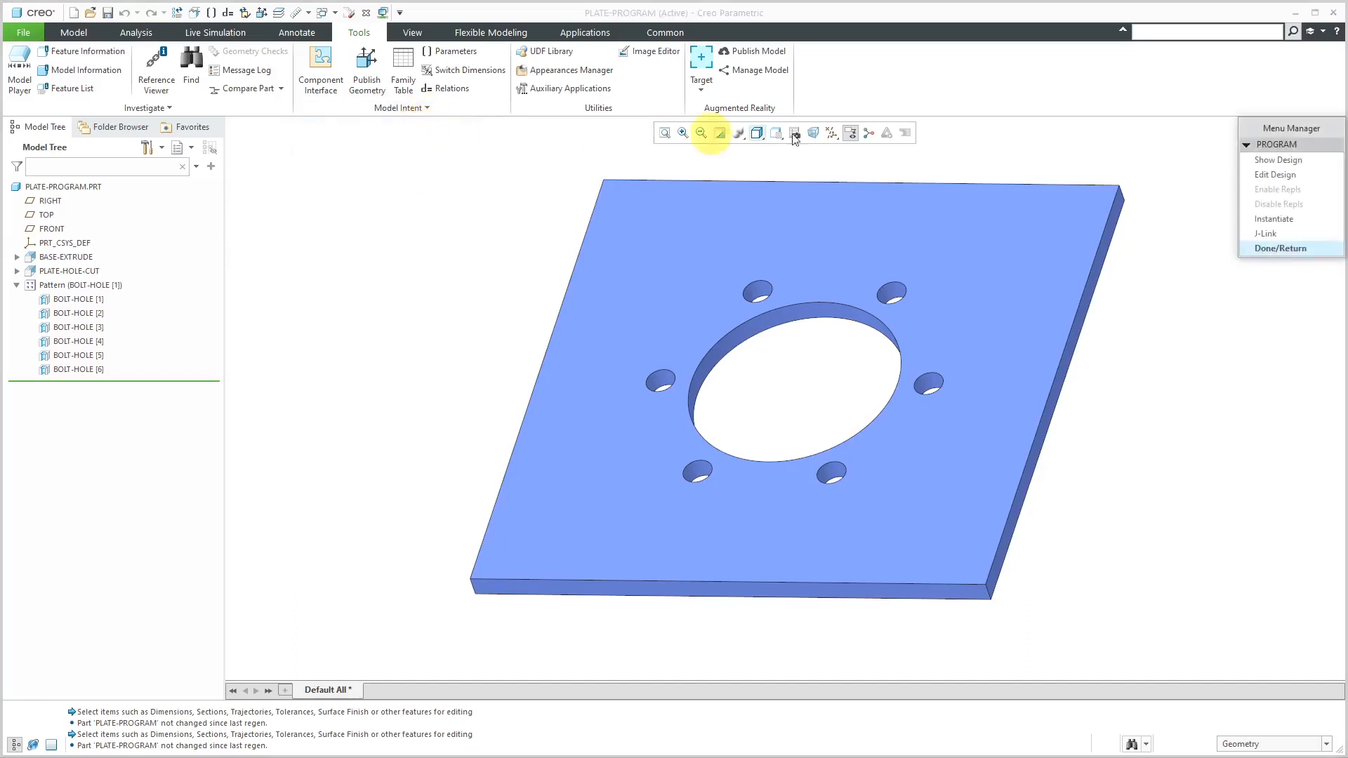
pyautogui.click(1295, 176)
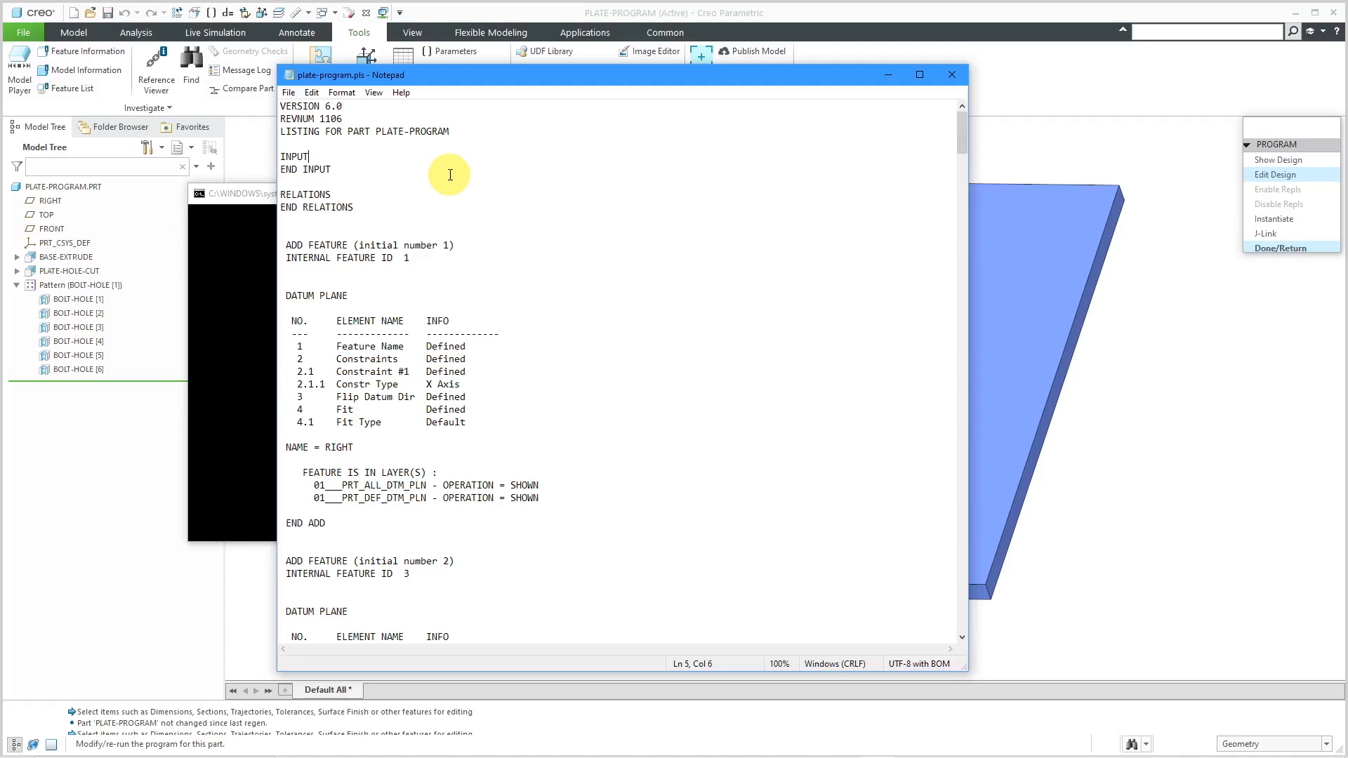
pyautogui.press('Return')
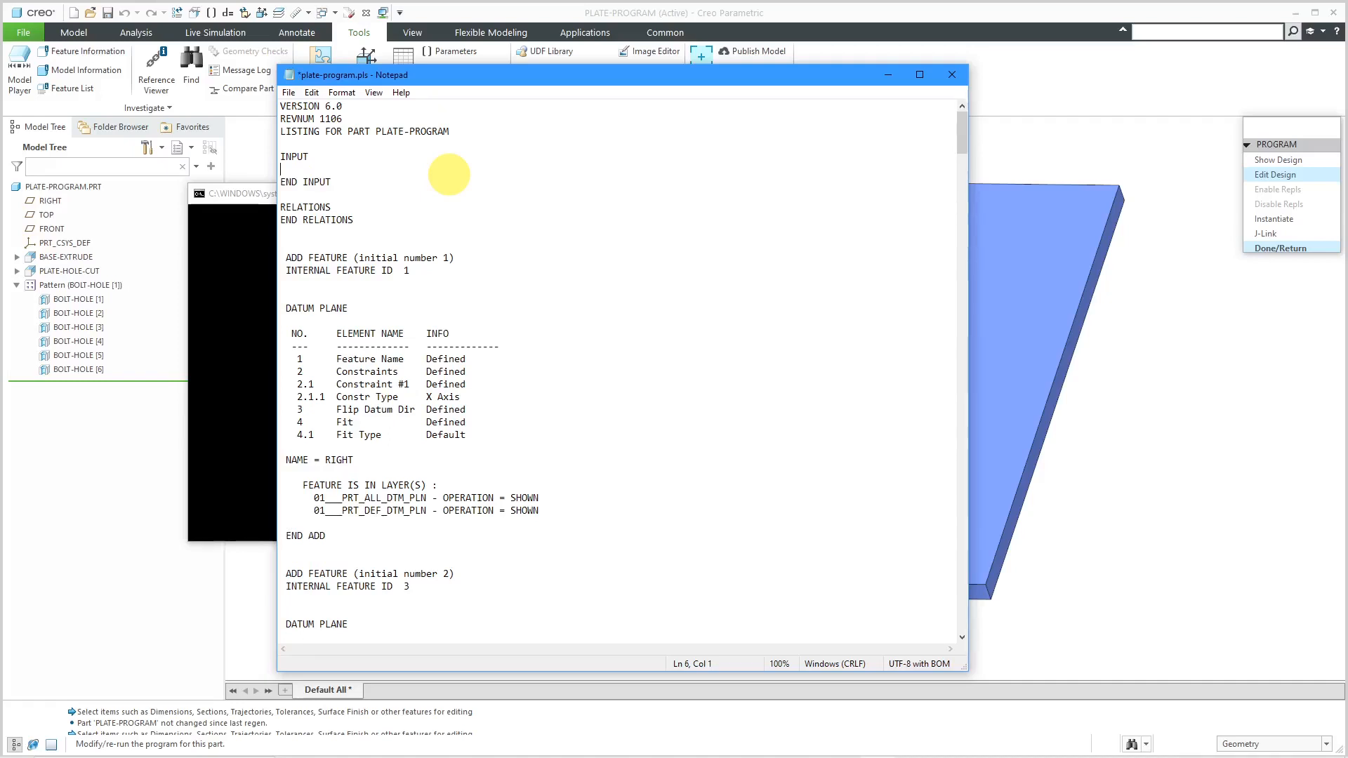
pyautogui.press('Return')
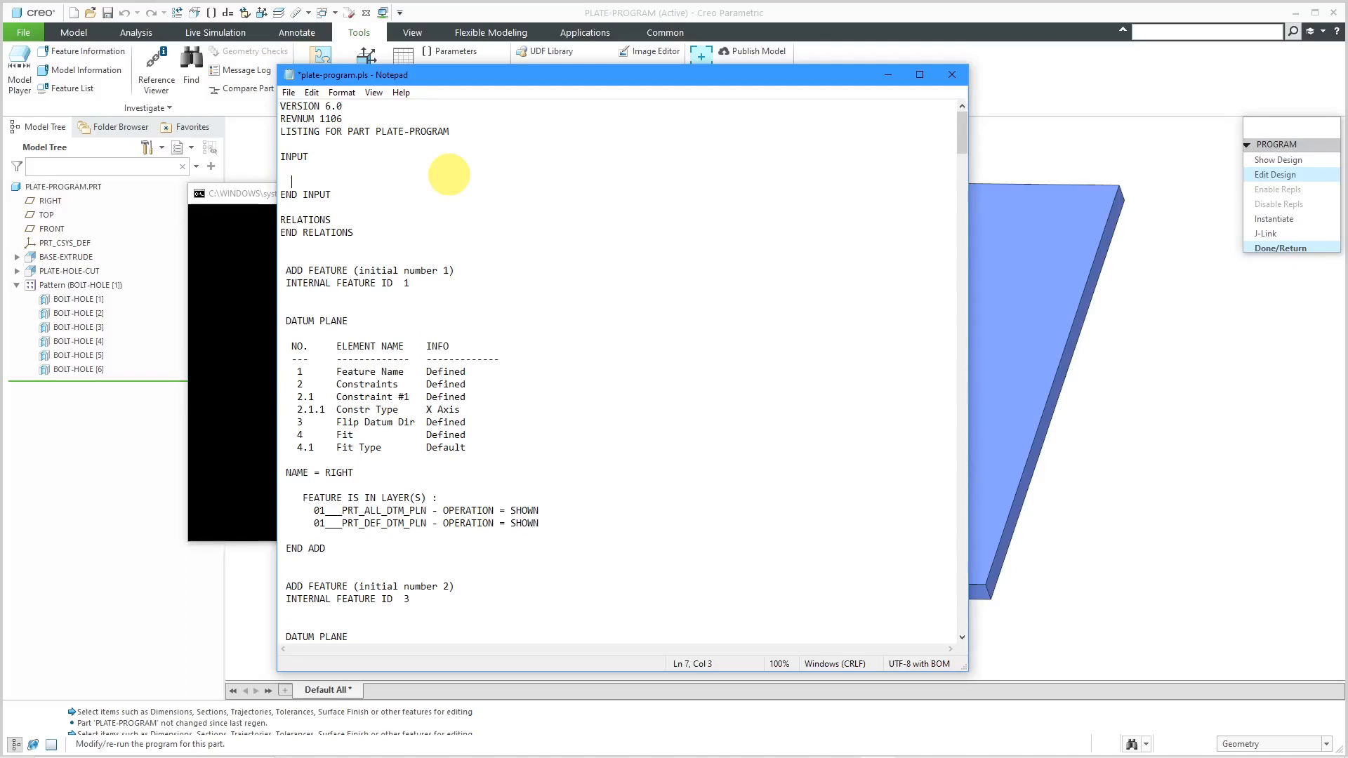
pyautogui.write('D7')
pyautogui.press('Return')
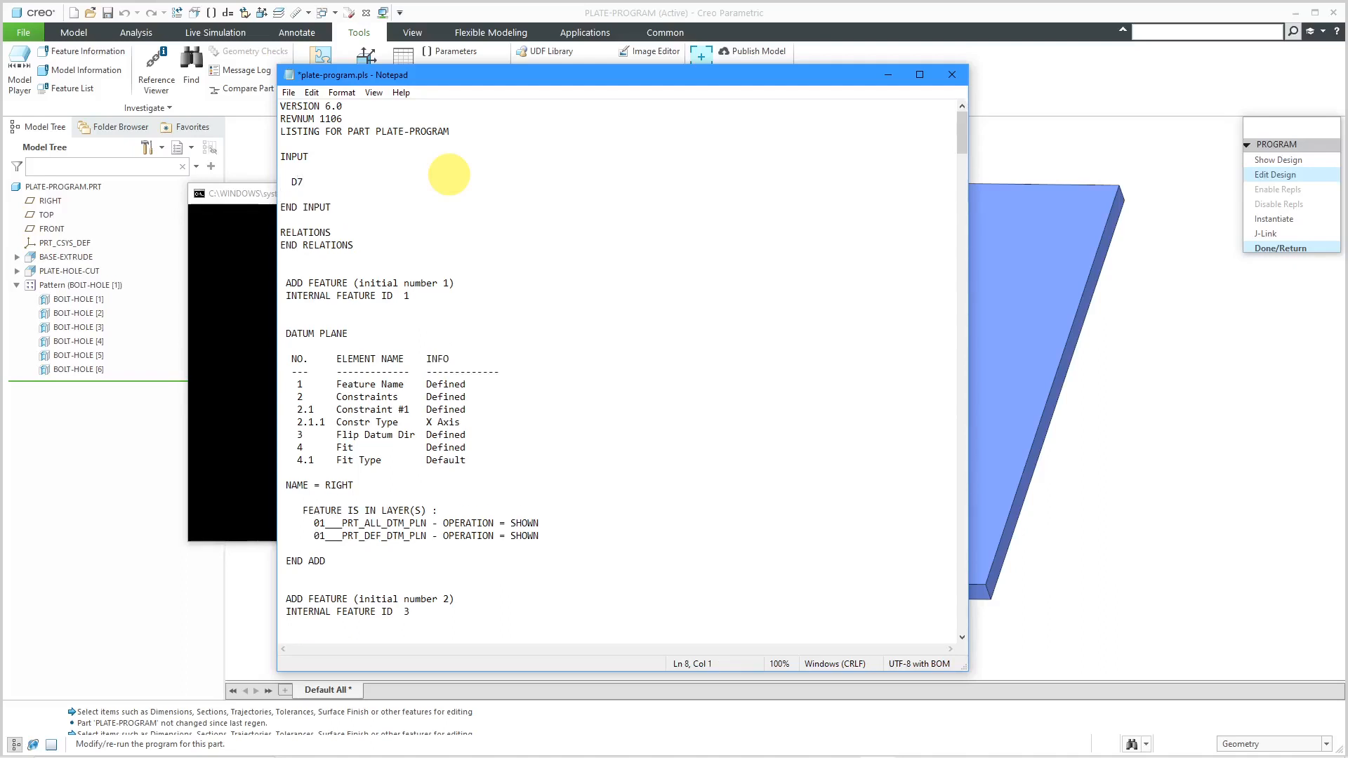
pyautogui.write('P13')
pyautogui.press('Return')
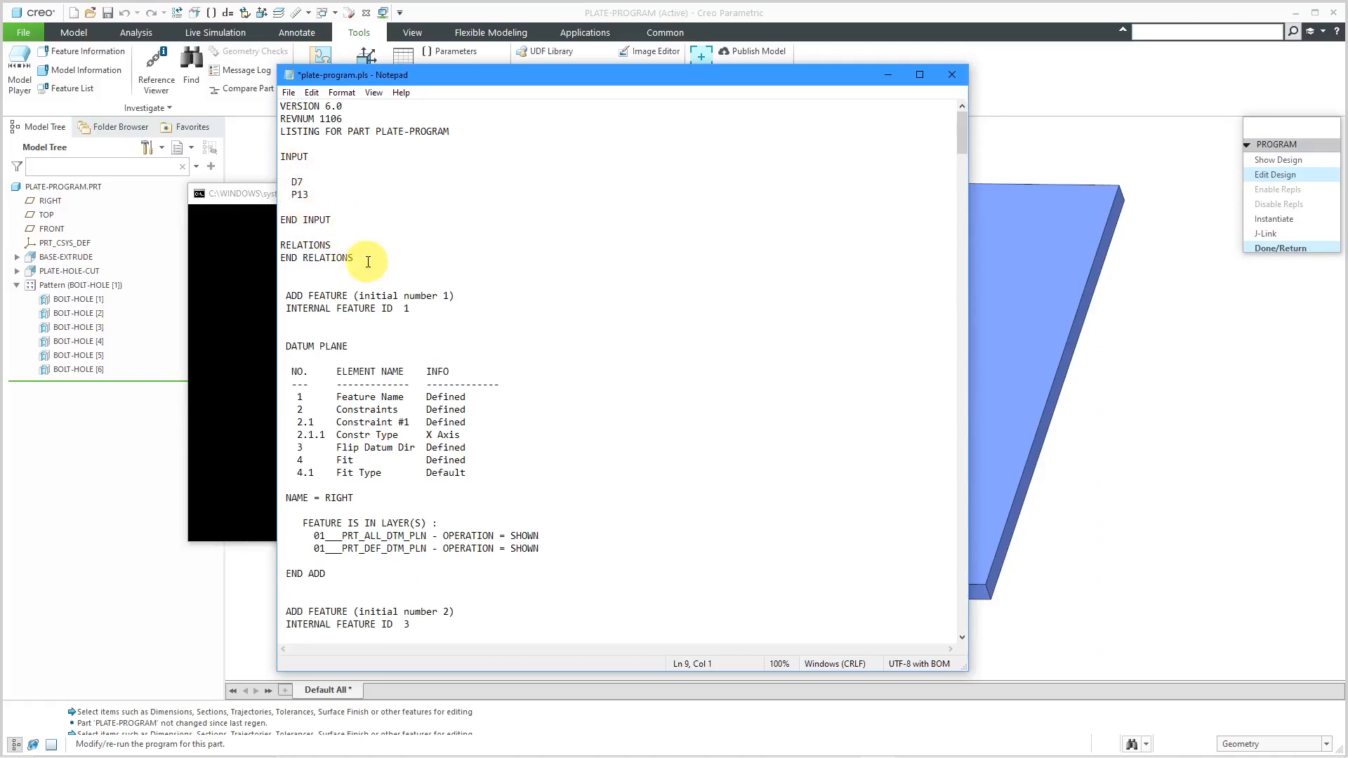
# - Add the relation D10 = D7 + 6 to the RELATIONS section of the plate program
pyautogui.click(350, 245)
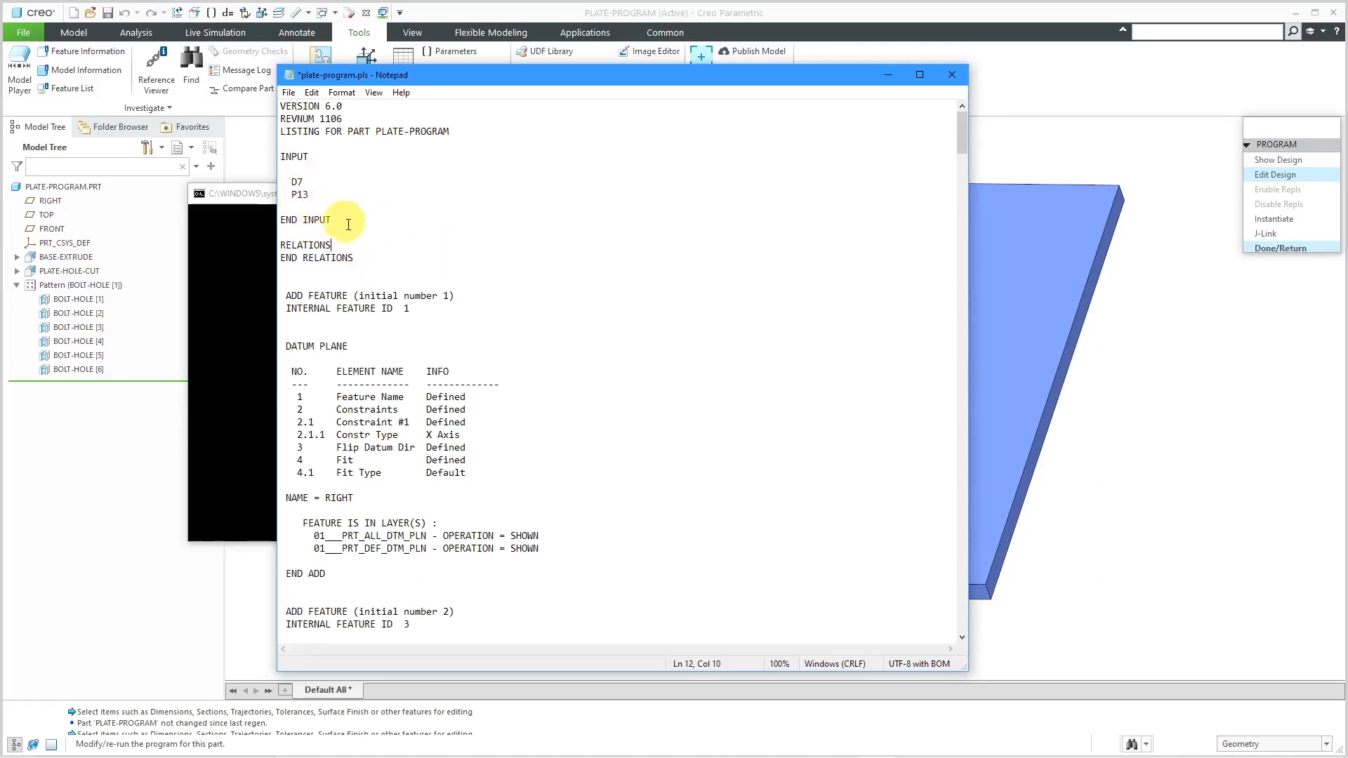
pyautogui.press('Return')
pyautogui.press('Return')
pyautogui.press('Return')
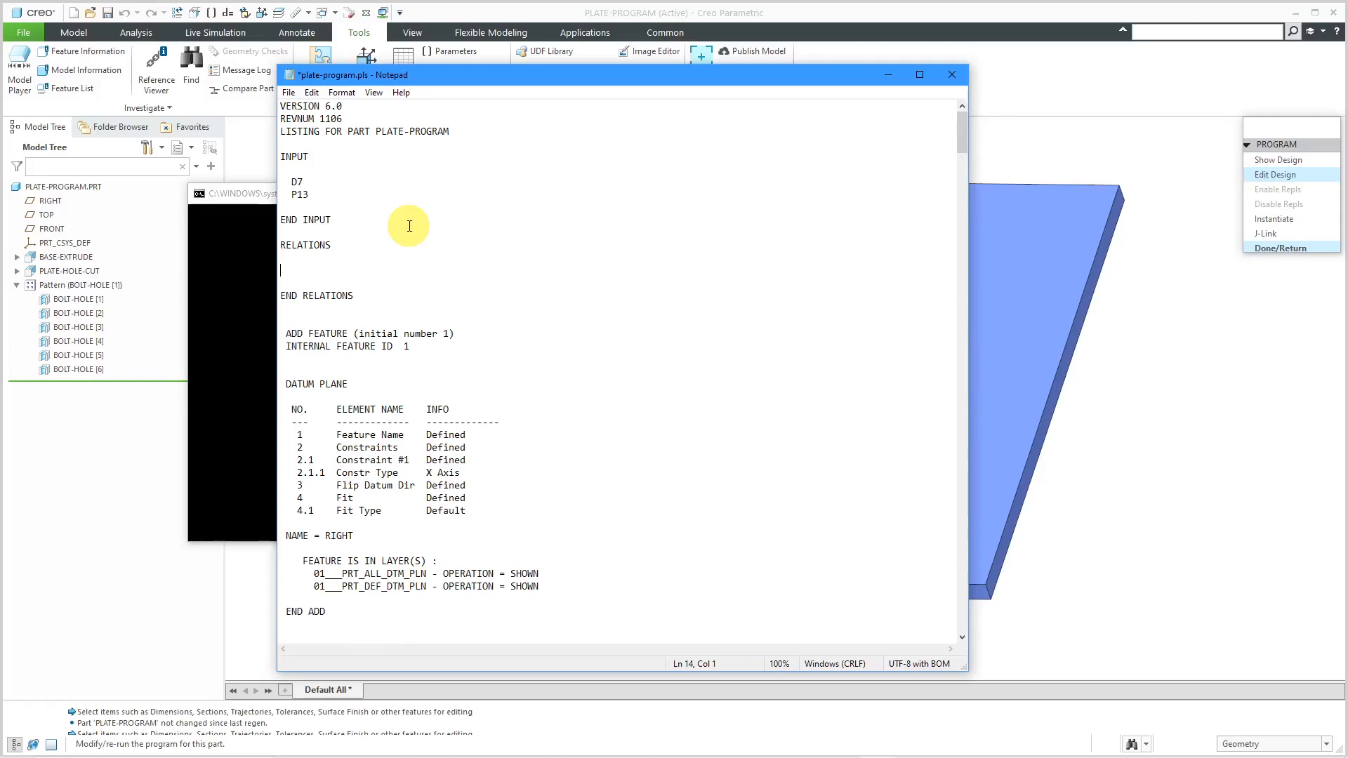
pyautogui.write('D10   = D7 + 6')
# - Save and close the plate program file, and incorporate its changes into the part
pyautogui.click(289, 92)
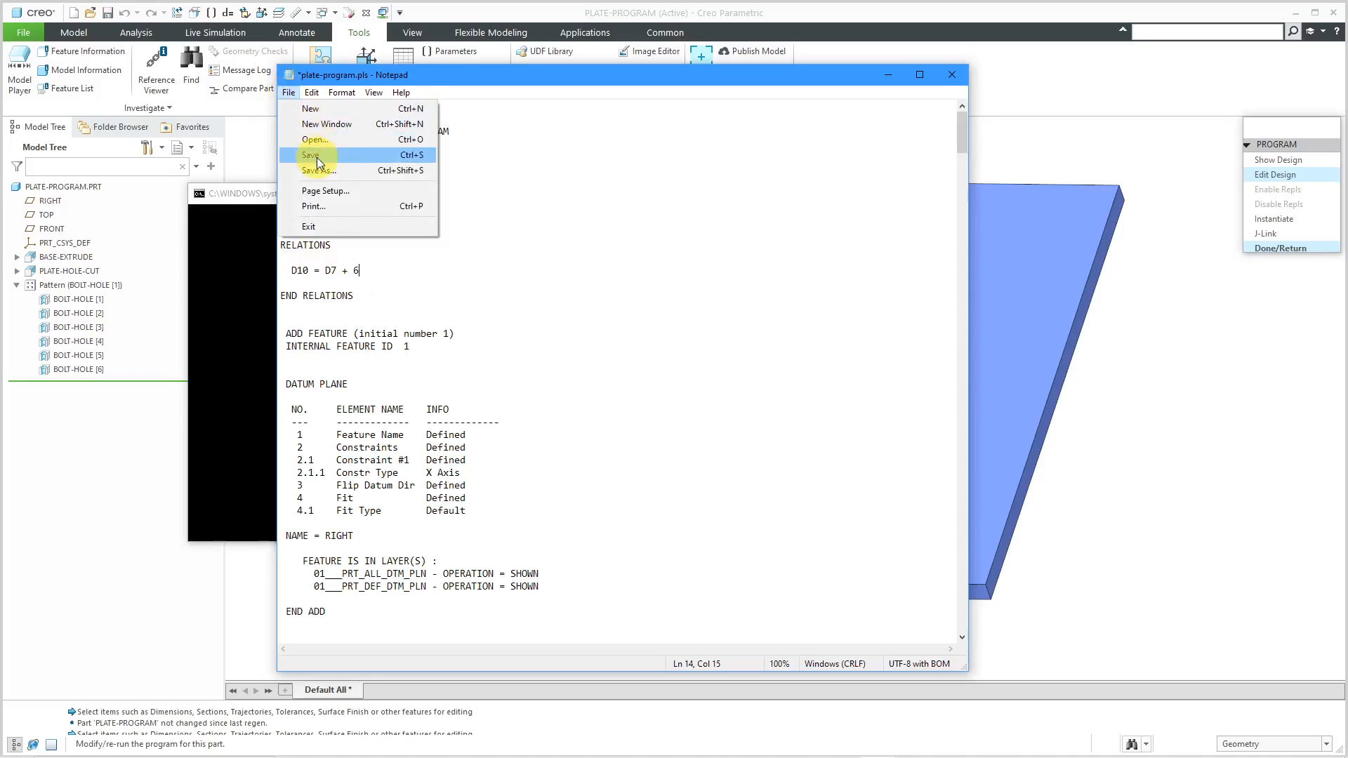
pyautogui.click(318, 155)
pyautogui.click(289, 92)
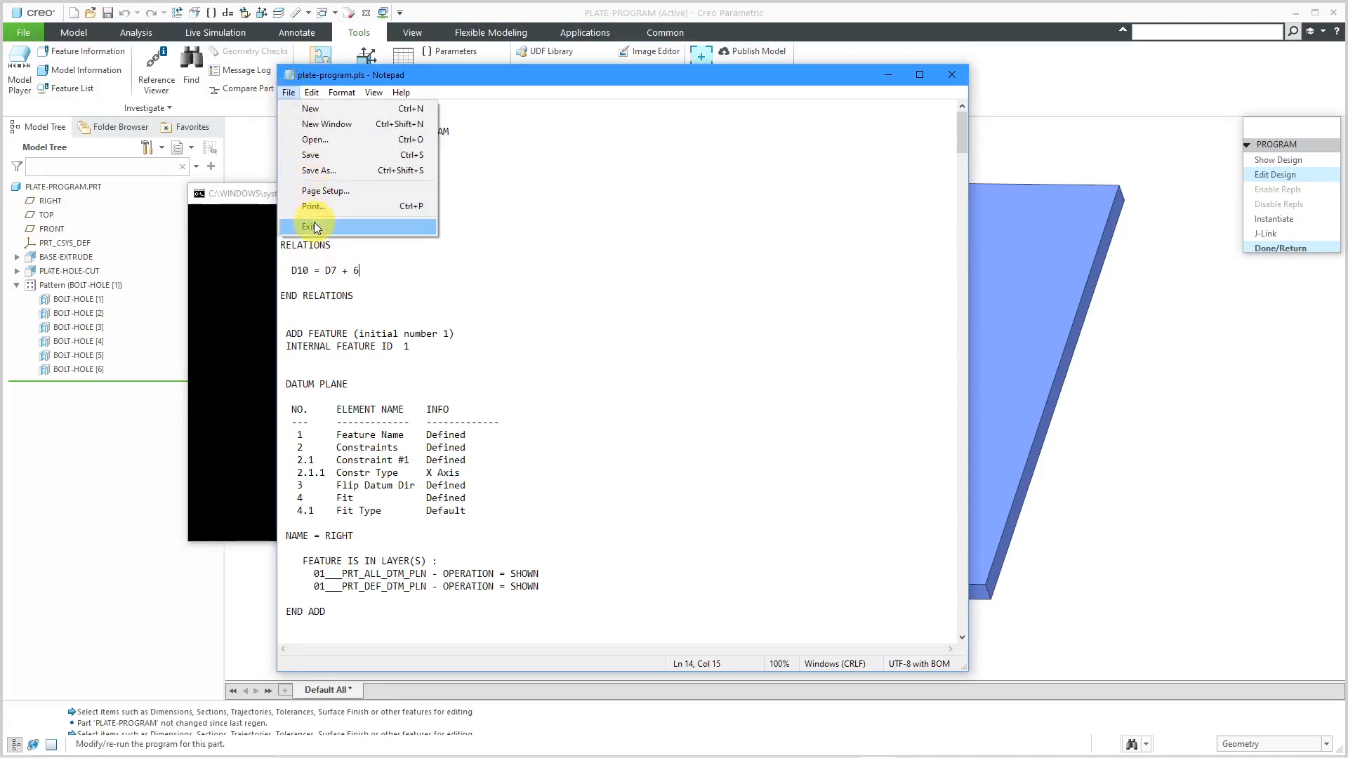
pyautogui.click(314, 224)
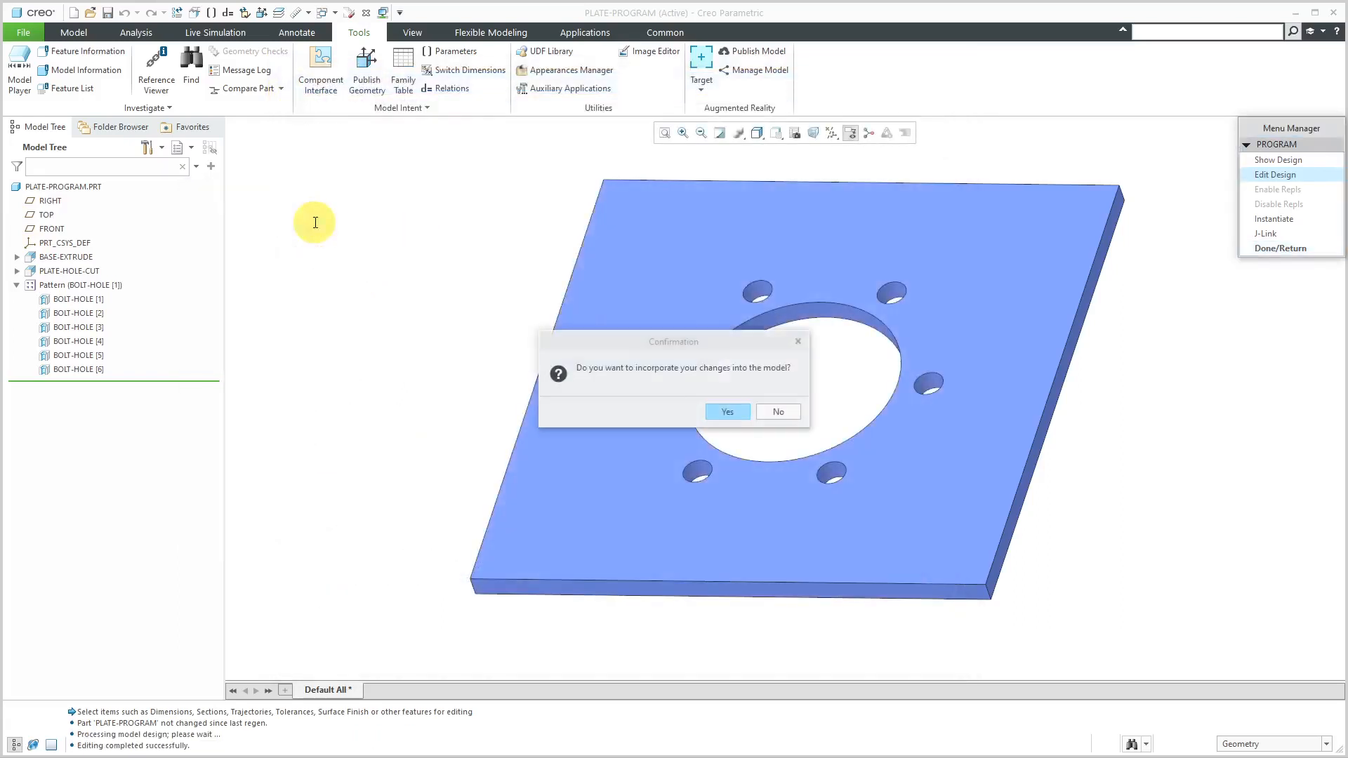
pyautogui.click(726, 411)
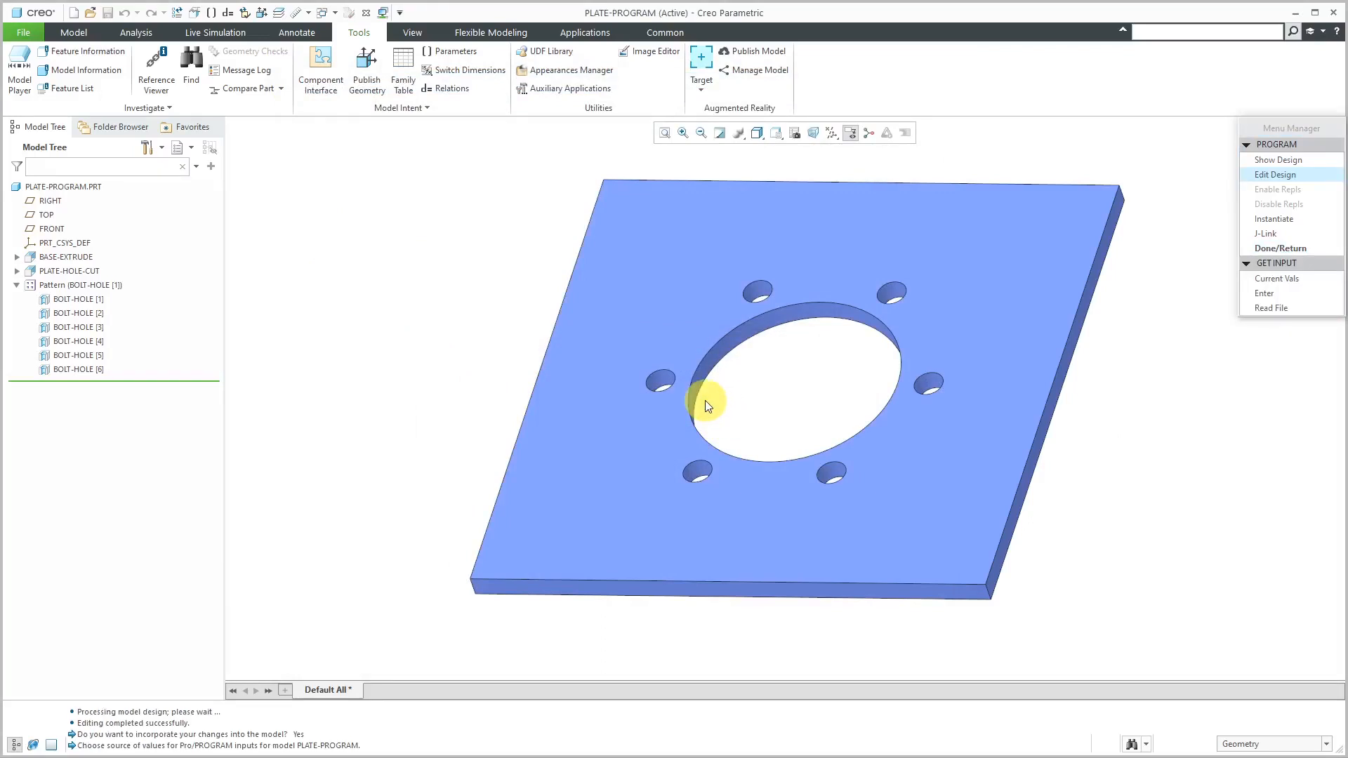
# - Regenerate the plate with its current input values and return to the PROGRAM.ASM assembly window
pyautogui.click(1269, 281)
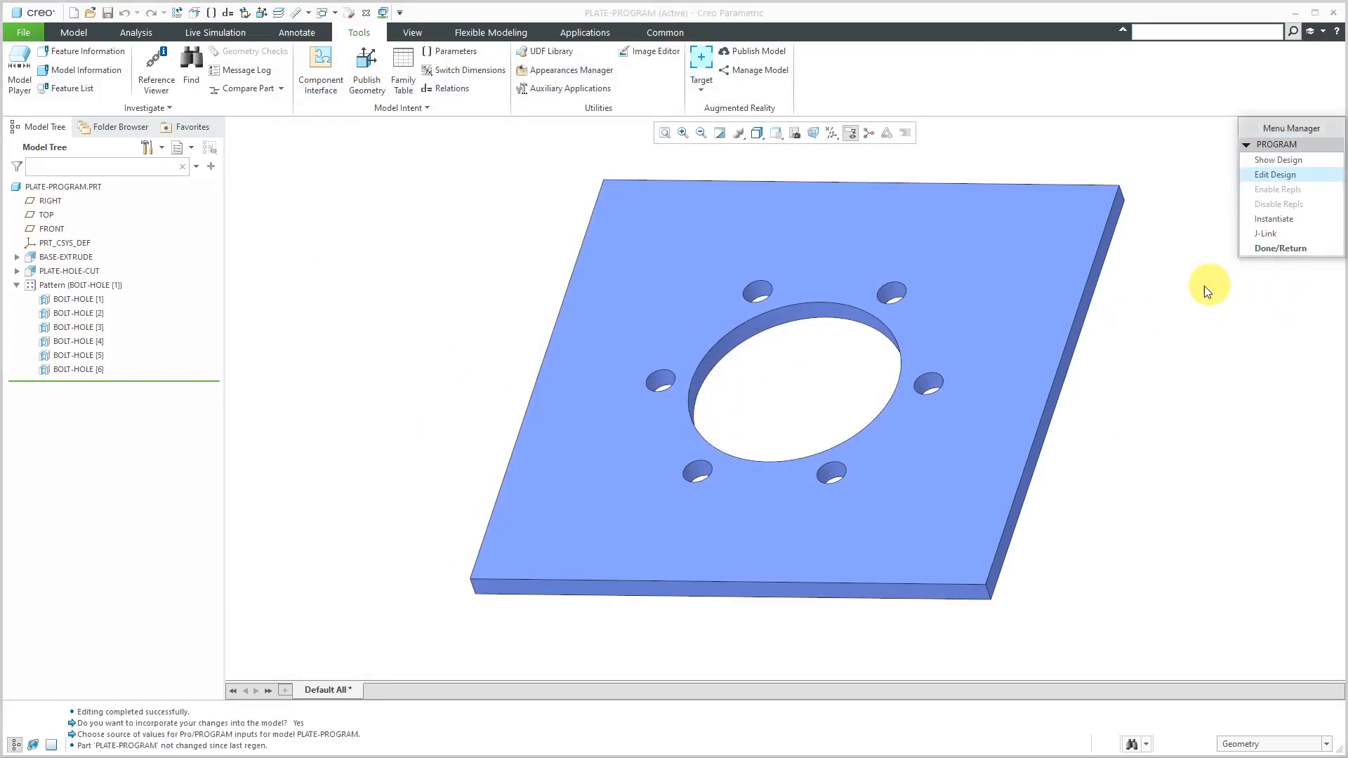
pyautogui.click(1280, 248)
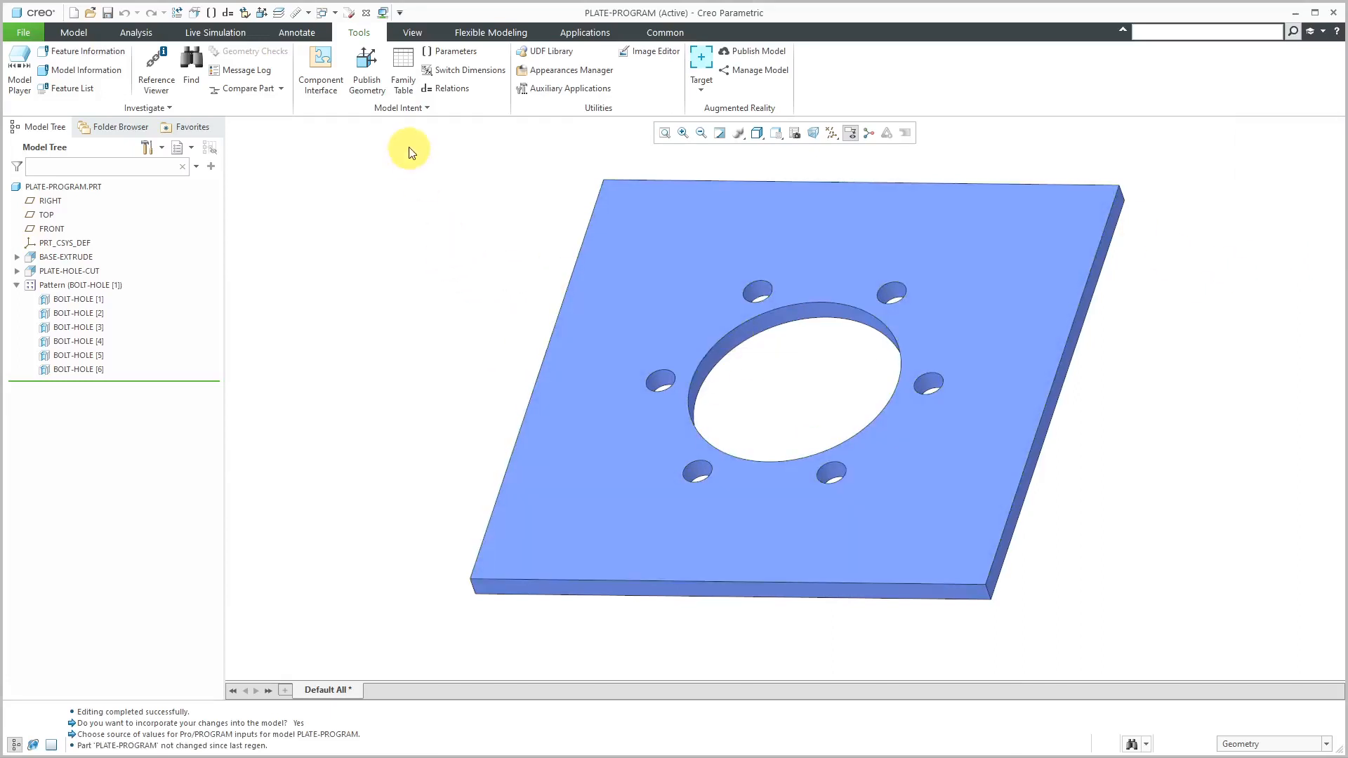
pyautogui.click(333, 15)
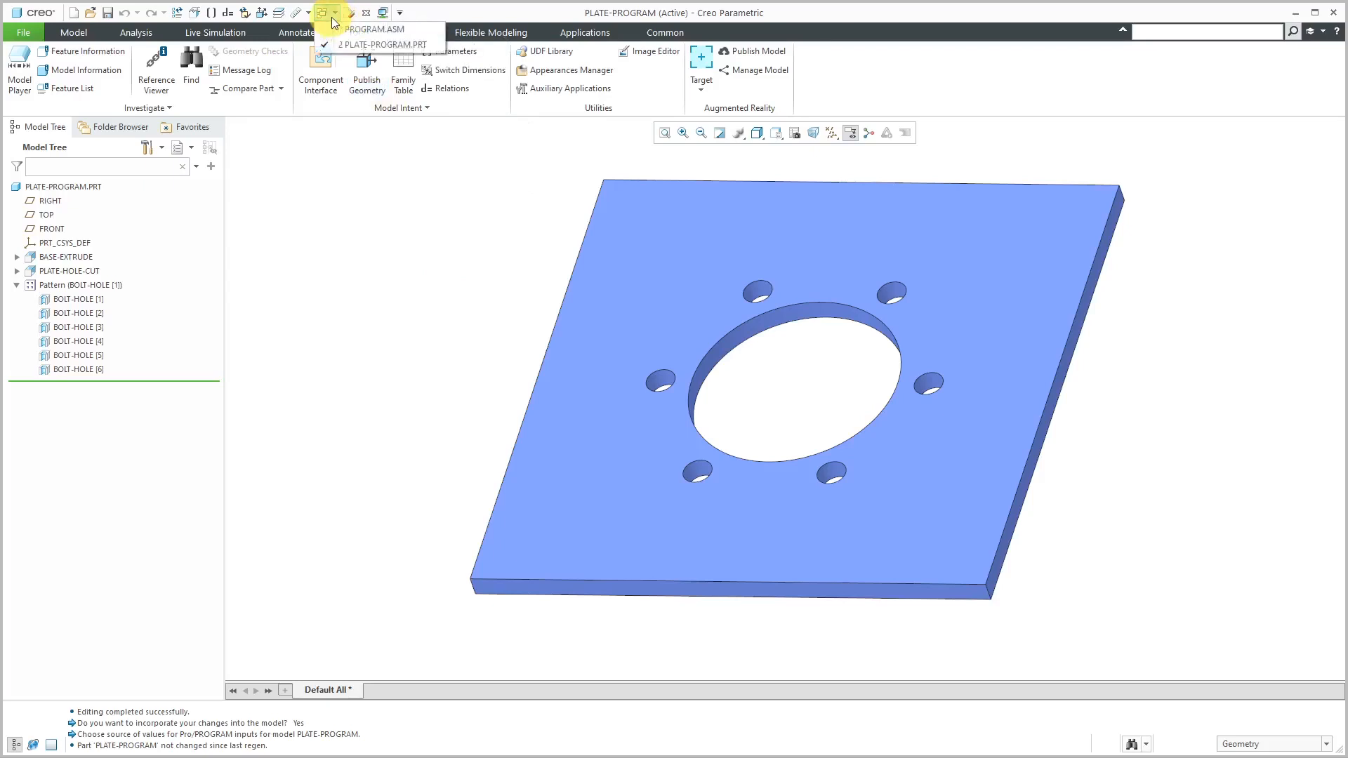
pyautogui.click(352, 29)
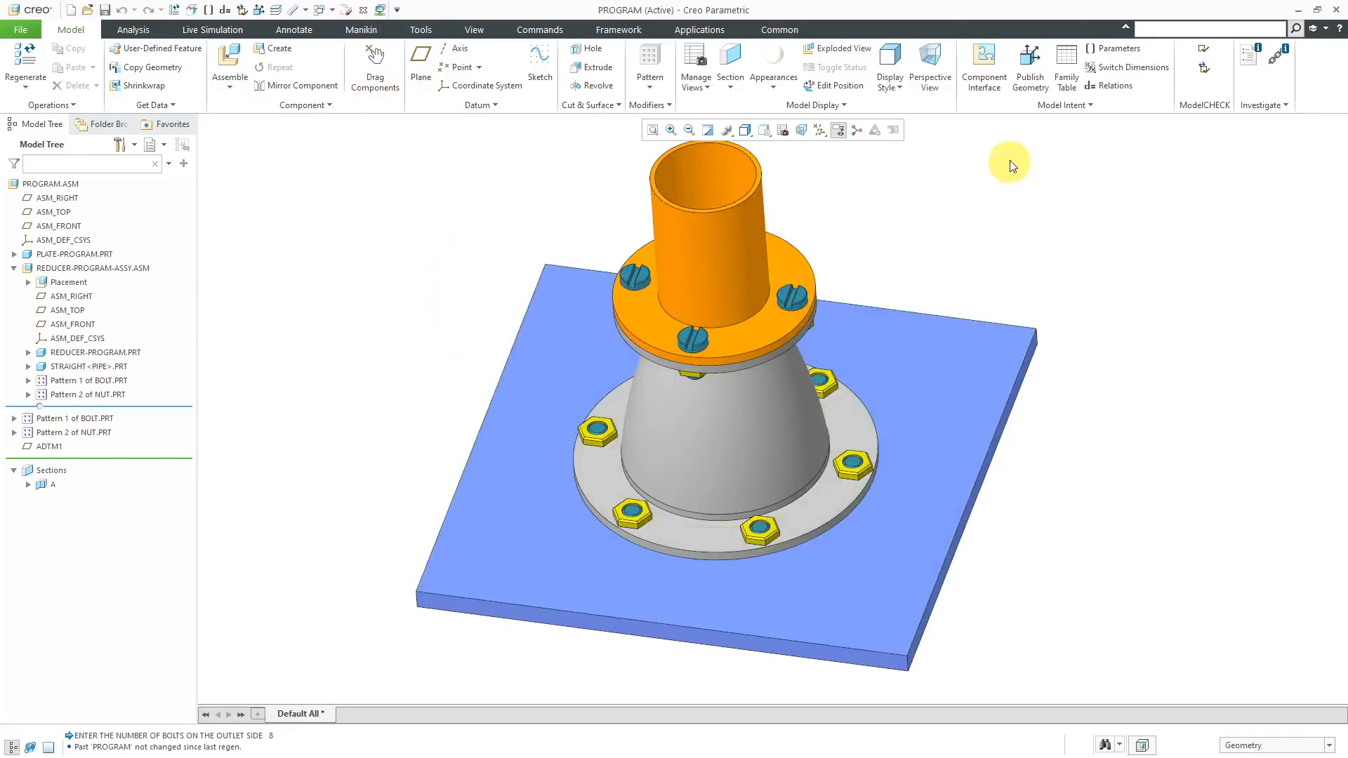
# - Open the top assembly's program design for editing and insert blank lines above the ADD PART PLATE-PROGRAM block
pyautogui.click(1056, 106)
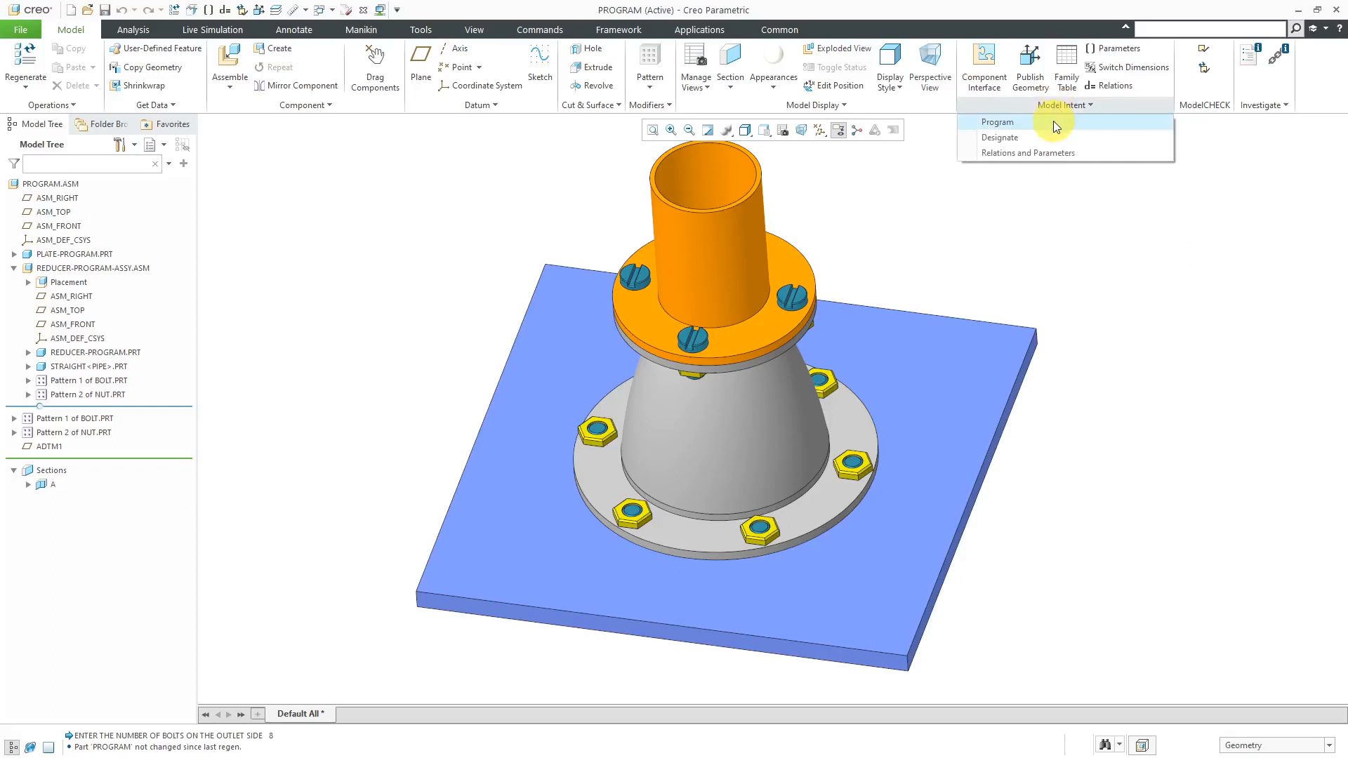
pyautogui.click(1053, 121)
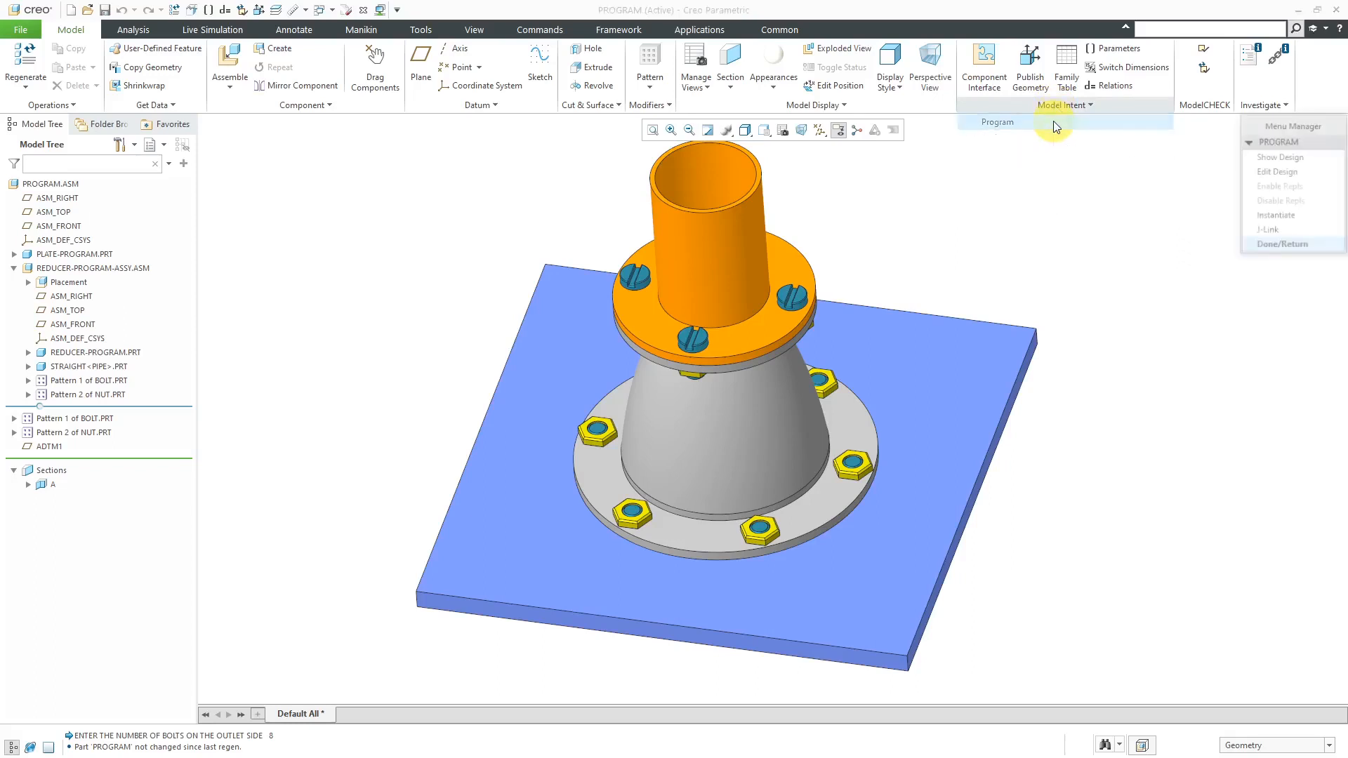
pyautogui.click(1283, 171)
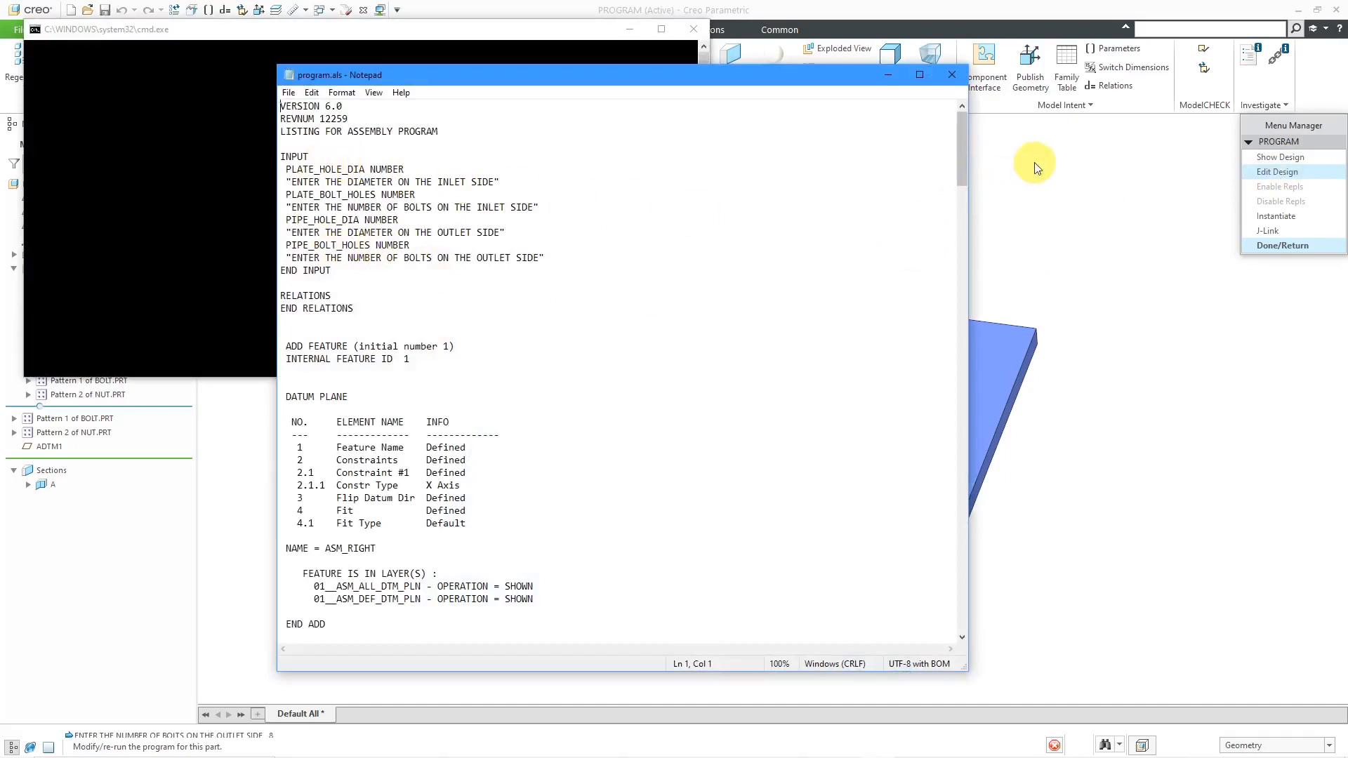
pyautogui.moveTo(965, 144); pyautogui.dragTo(949, 313)
pyautogui.click(362, 308)
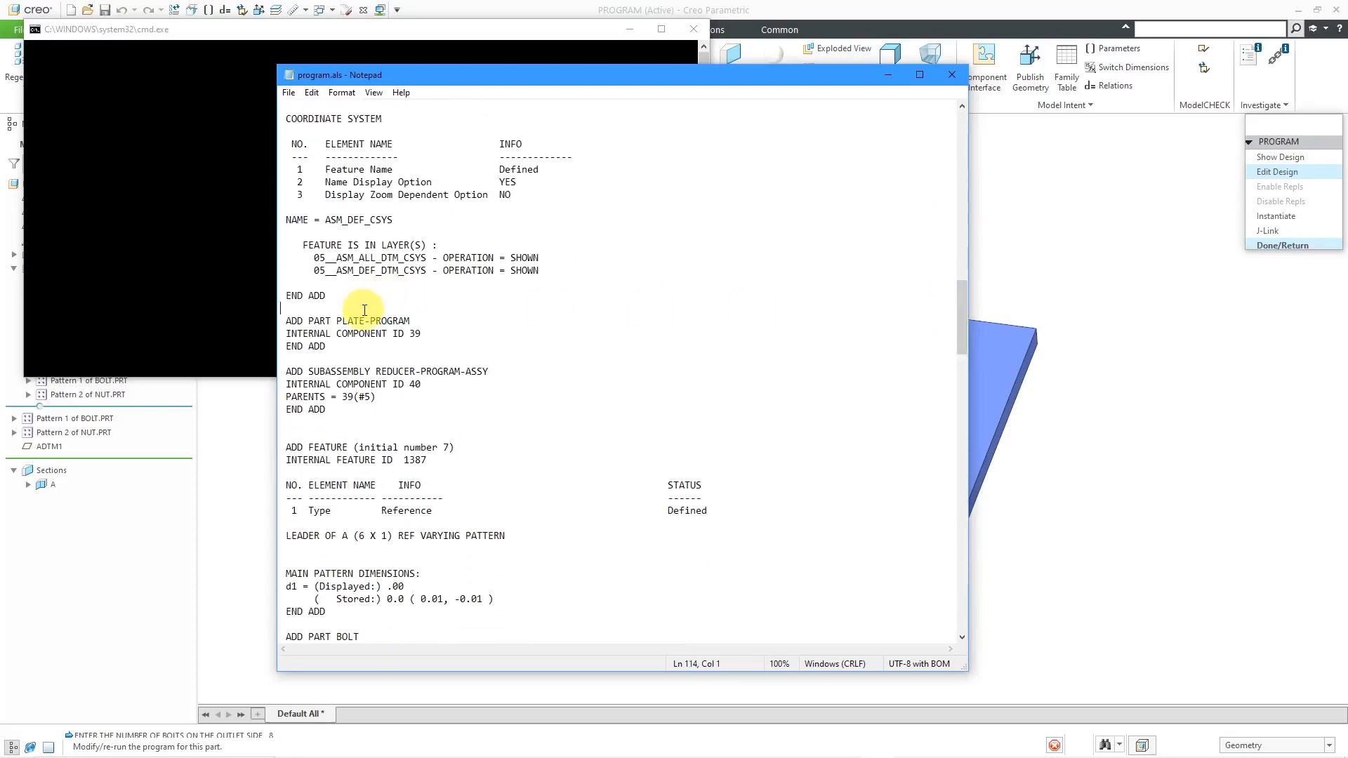
pyautogui.press('Return')
pyautogui.press('Return')
pyautogui.press('Return')
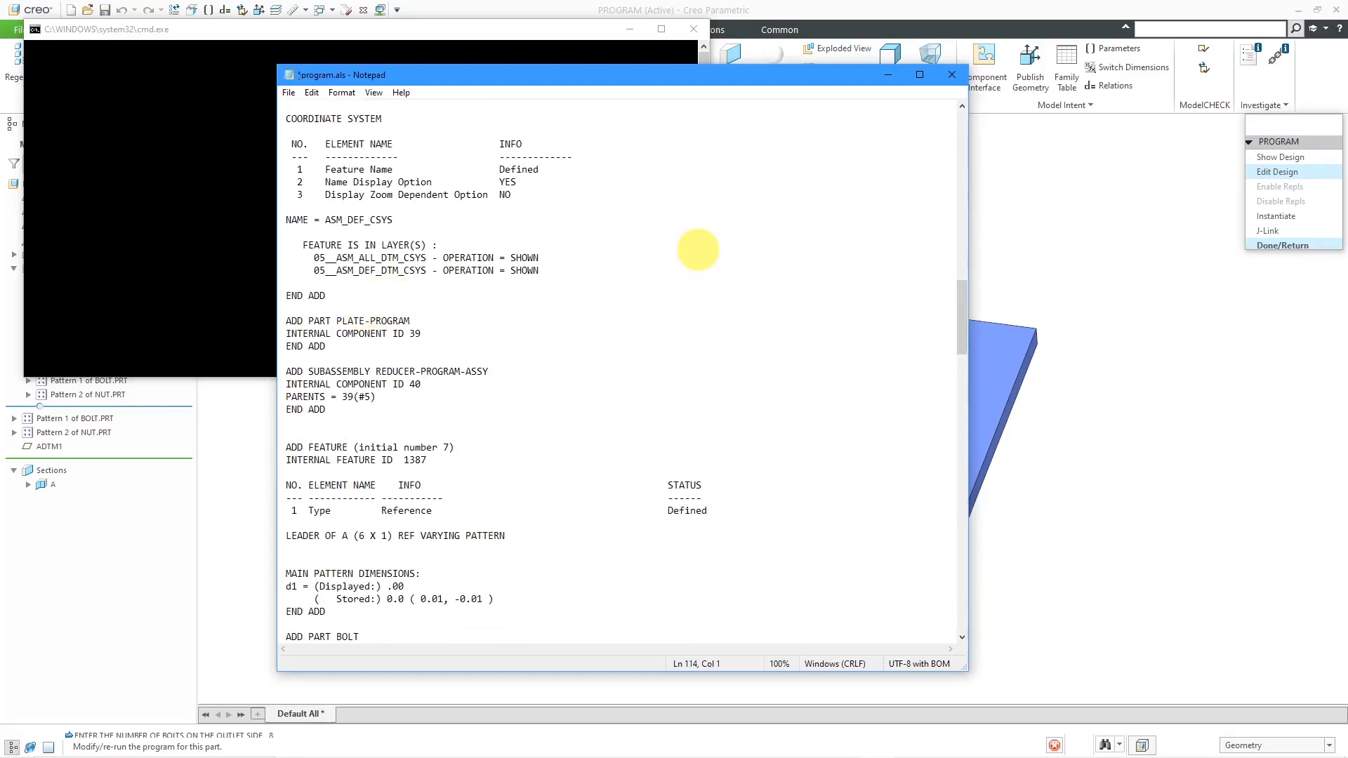
pyautogui.press('Up')
pyautogui.press('Up')
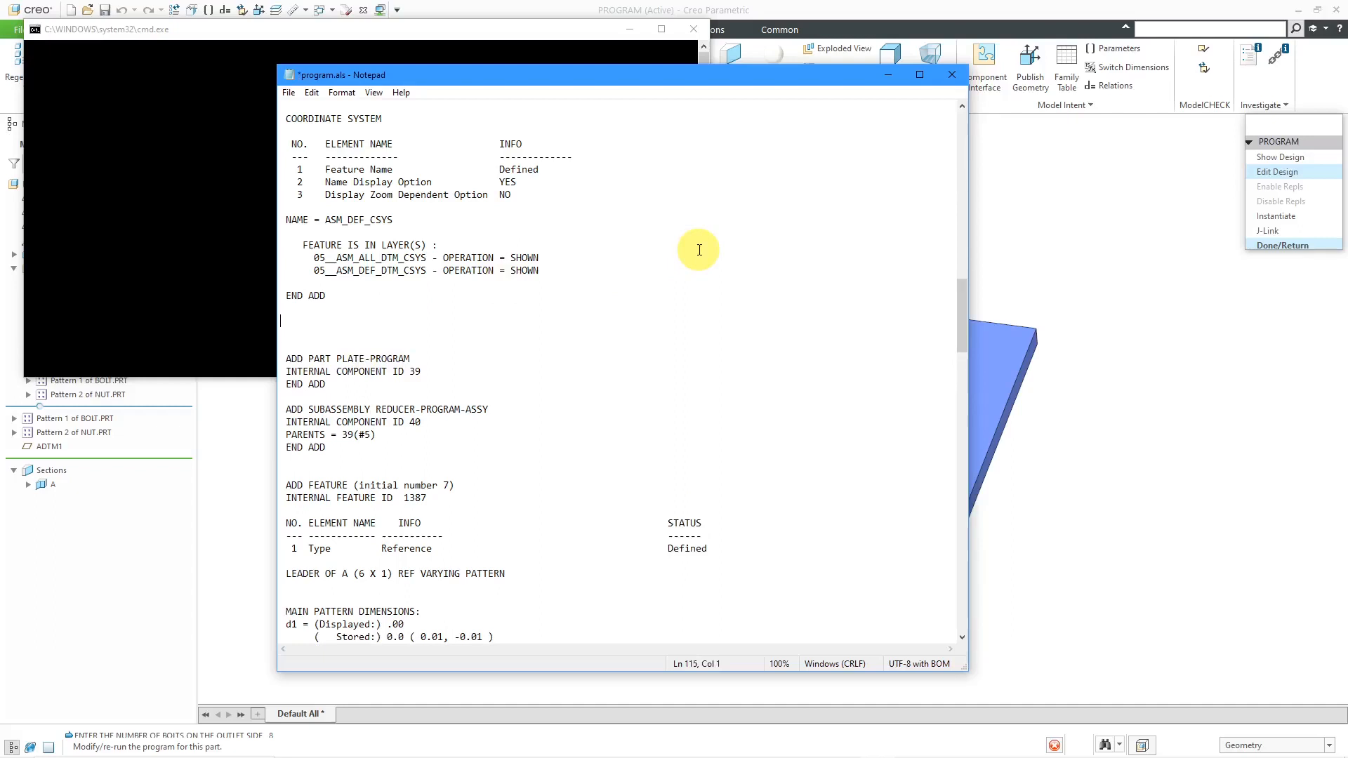
# - Write an EXECUTE PART PLATE-PROGRAM block with D7 = PLATE_HOLE_DIA and P13 = PLATE_BOLT_HOLES, closed by END EXECUTE
pyautogui.write('EXECUTE PART PLATE-PROGRAM')
pyautogui.press('Return')
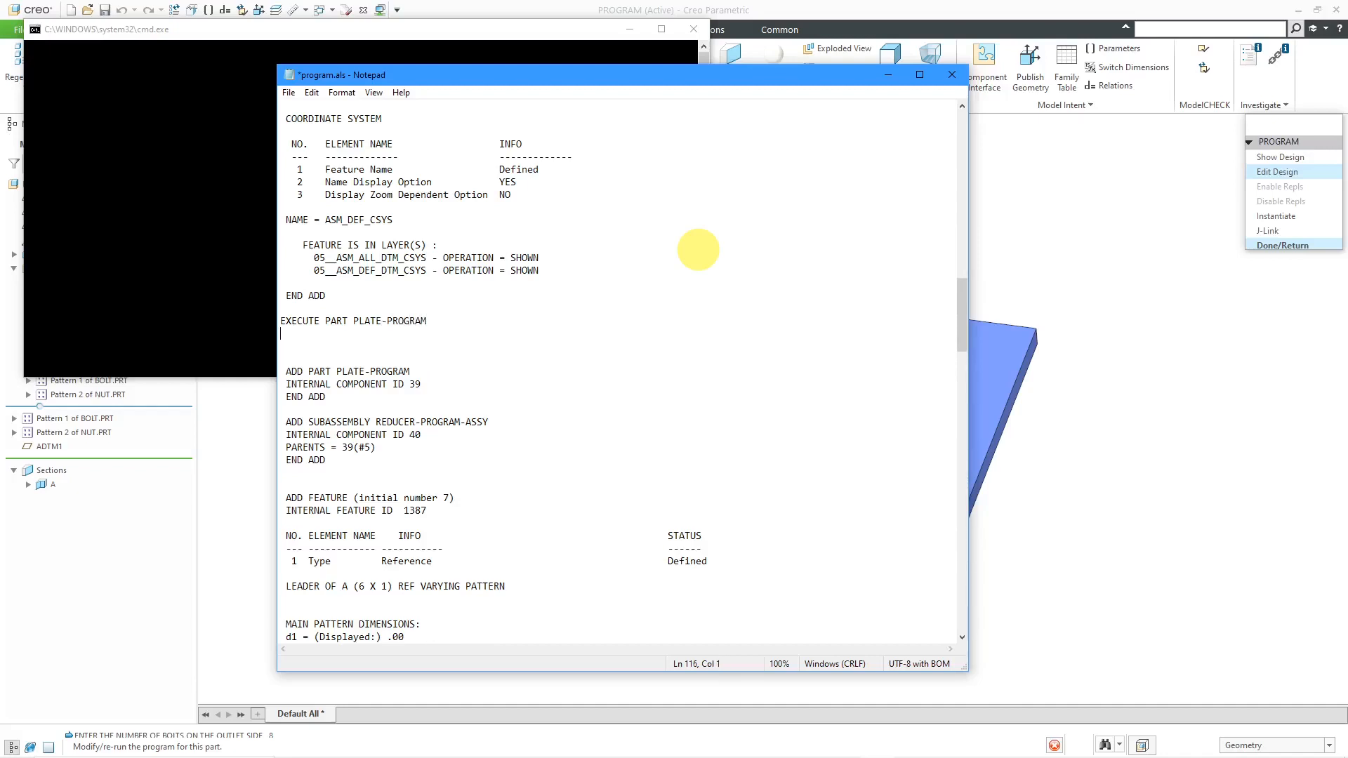
pyautogui.press('Return')
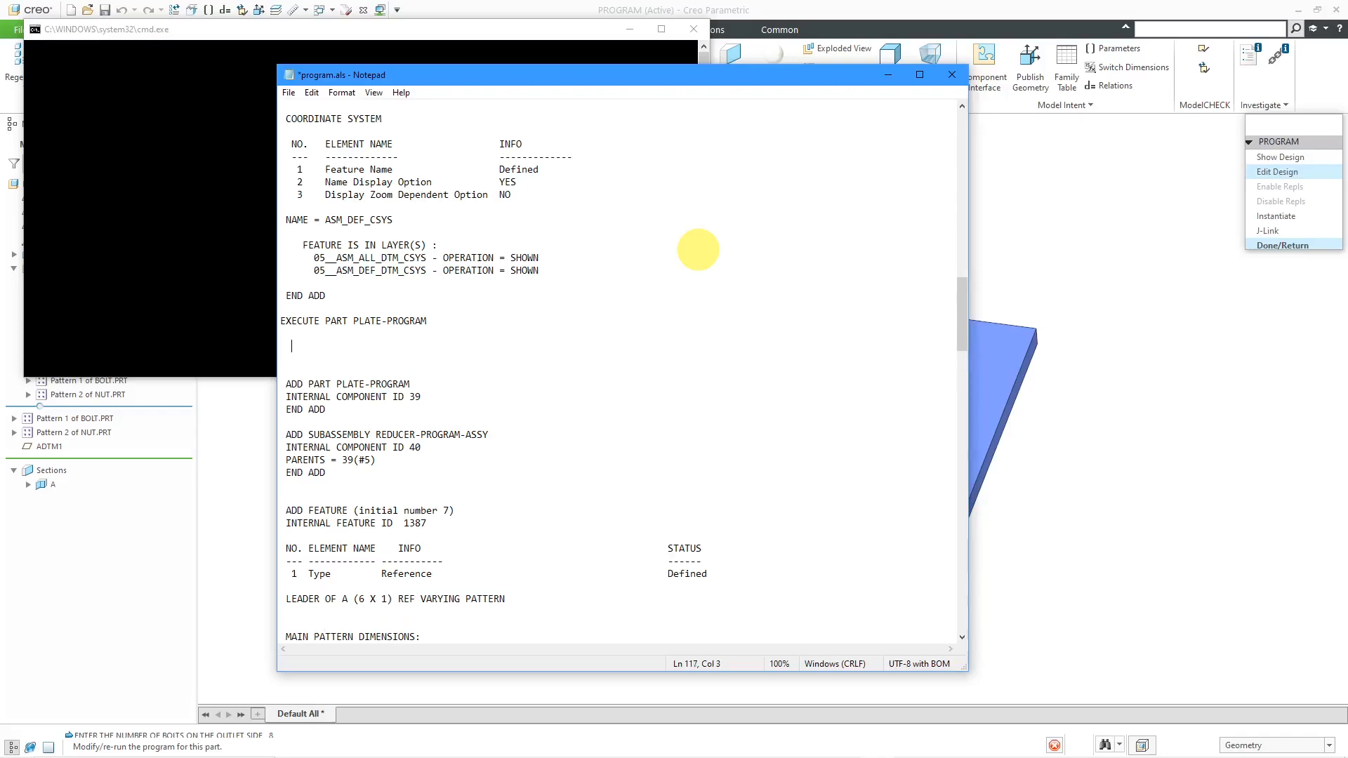
pyautogui.write('D7')
pyautogui.write('= PLATE_HOLE_DIA')
pyautogui.press('Return')
pyautogui.write('P13 = PLATE')
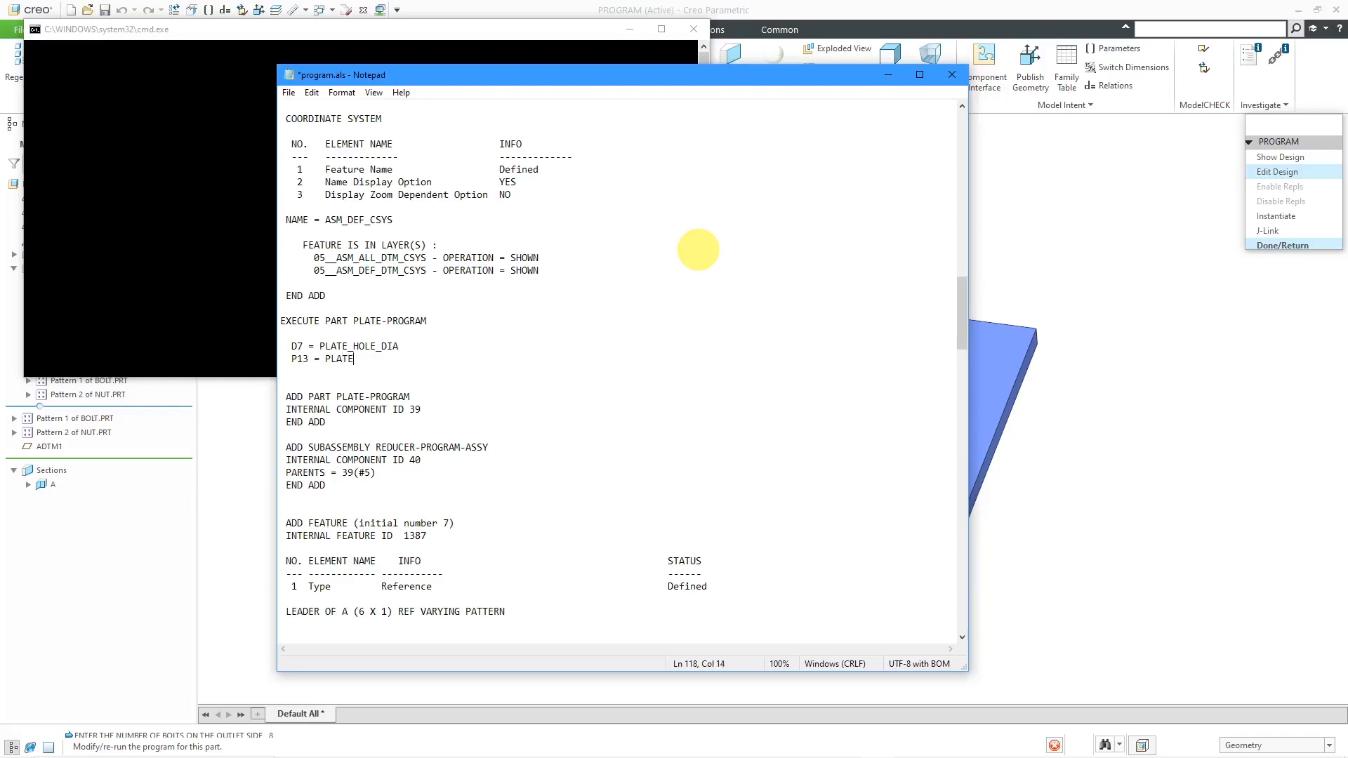
pyautogui.write('_BOLT_HOLES')
pyautogui.press('Return')
pyautogui.press('Return')
pyautogui.write('END EXECUTE')
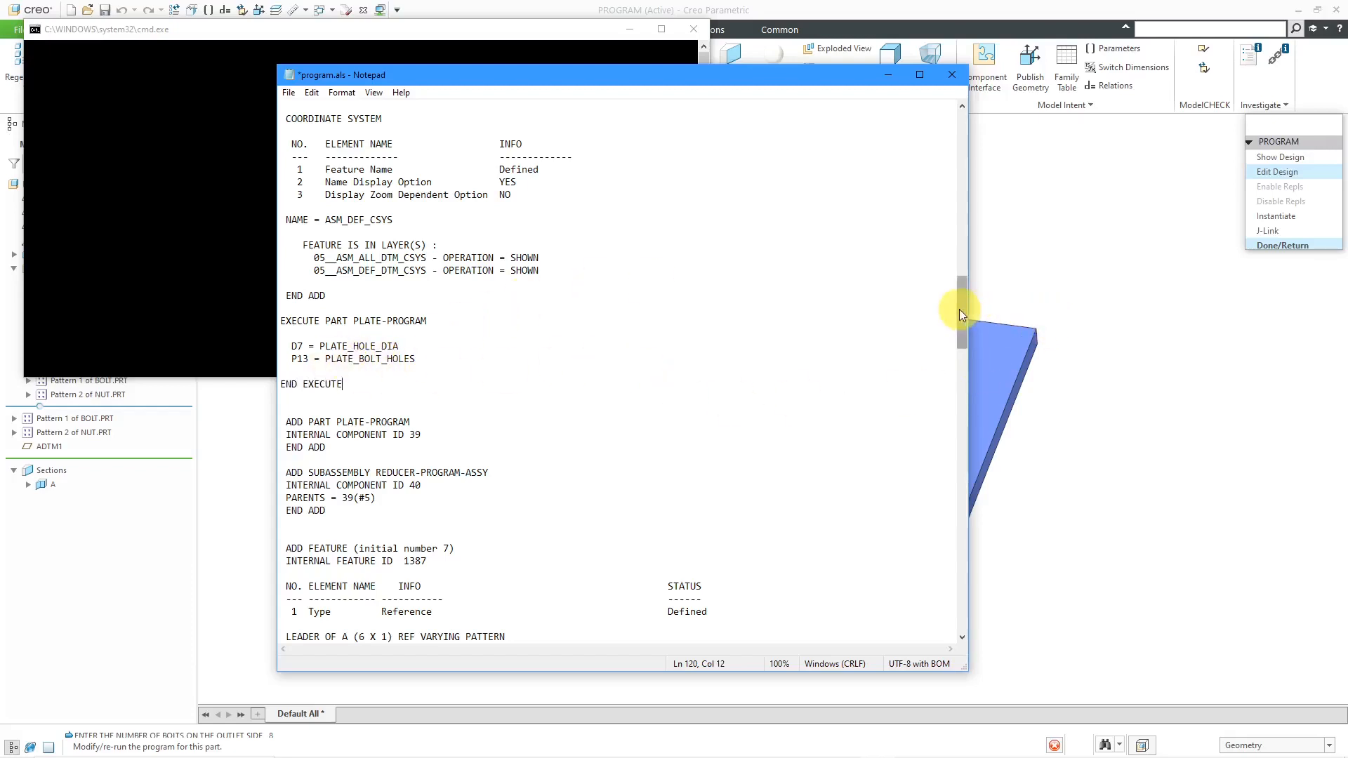
# - Save and close the top assembly's program file, and incorporate its changes into the model
pyautogui.moveTo(959, 309); pyautogui.dragTo(963, 133)
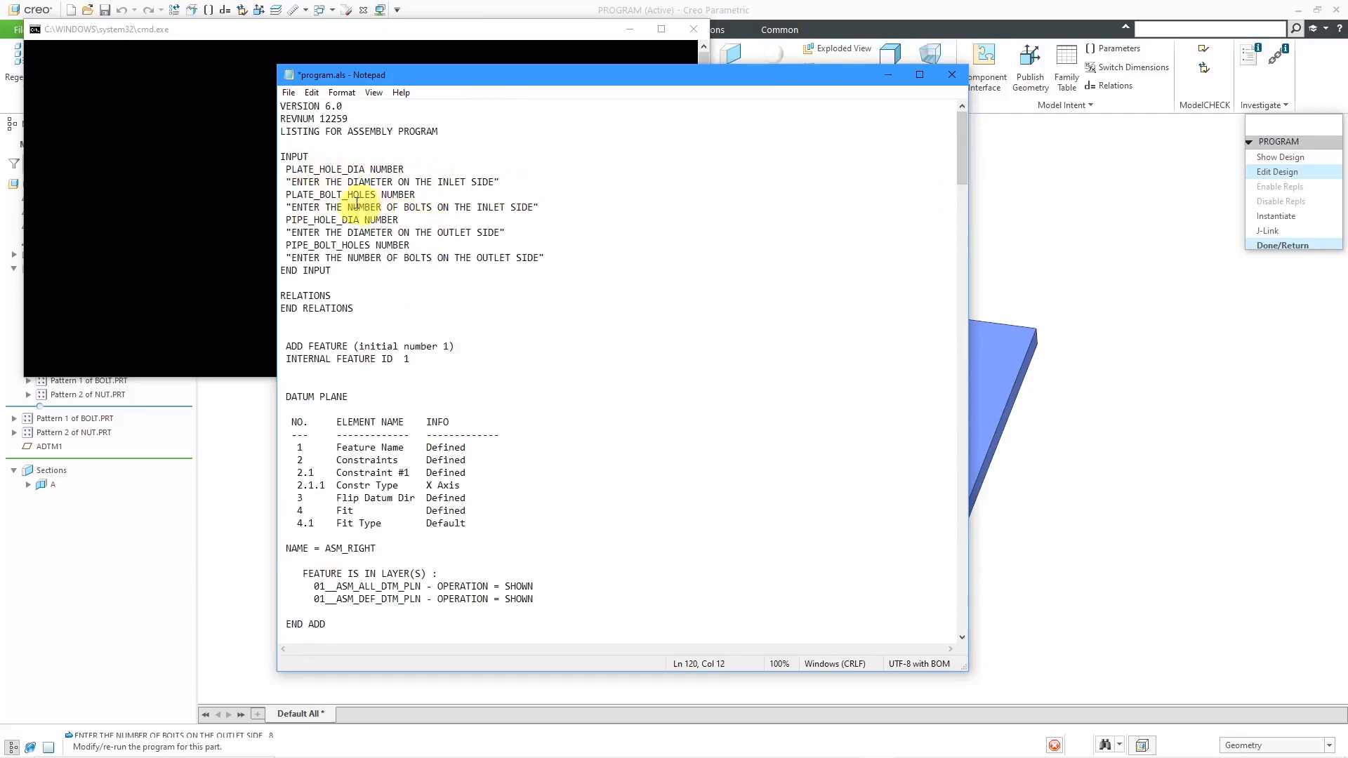
pyautogui.moveTo(965, 149); pyautogui.dragTo(933, 270)
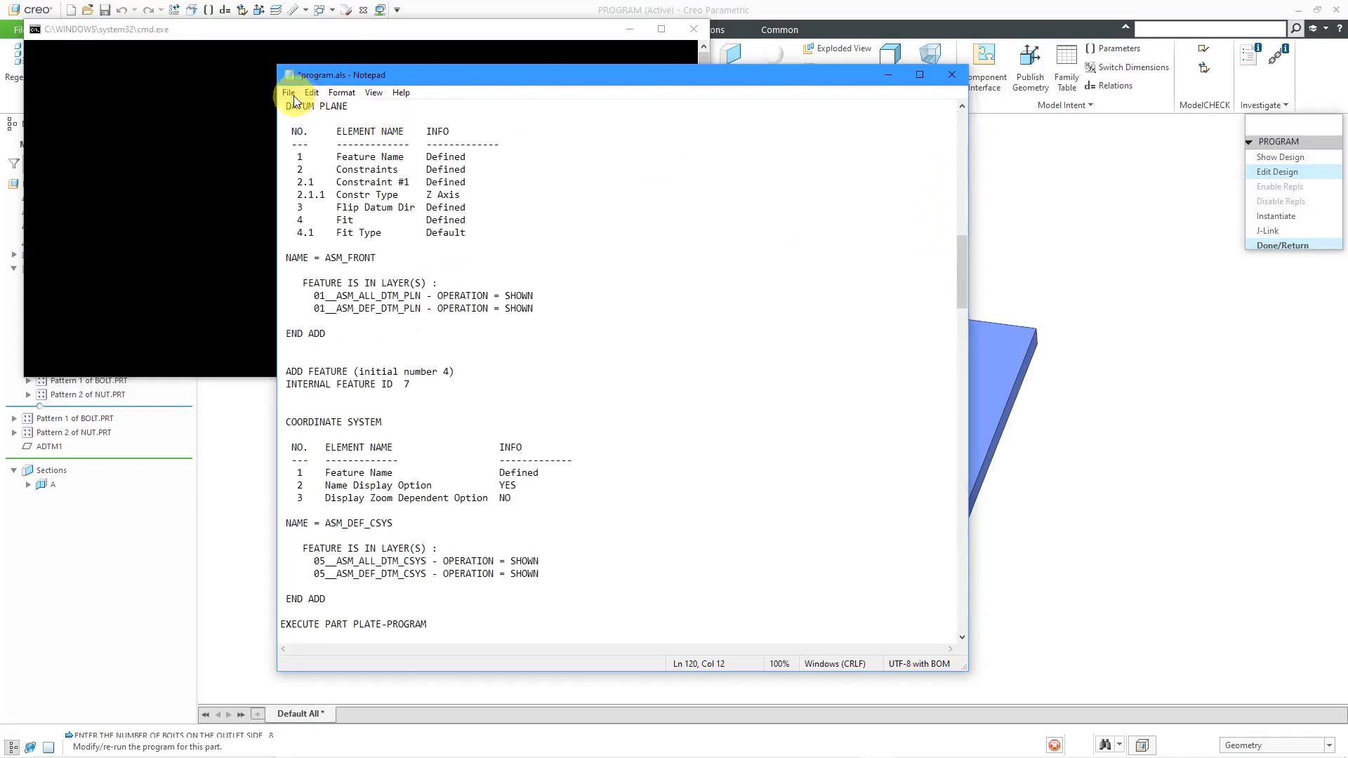
pyautogui.moveTo(961, 264); pyautogui.dragTo(941, 301)
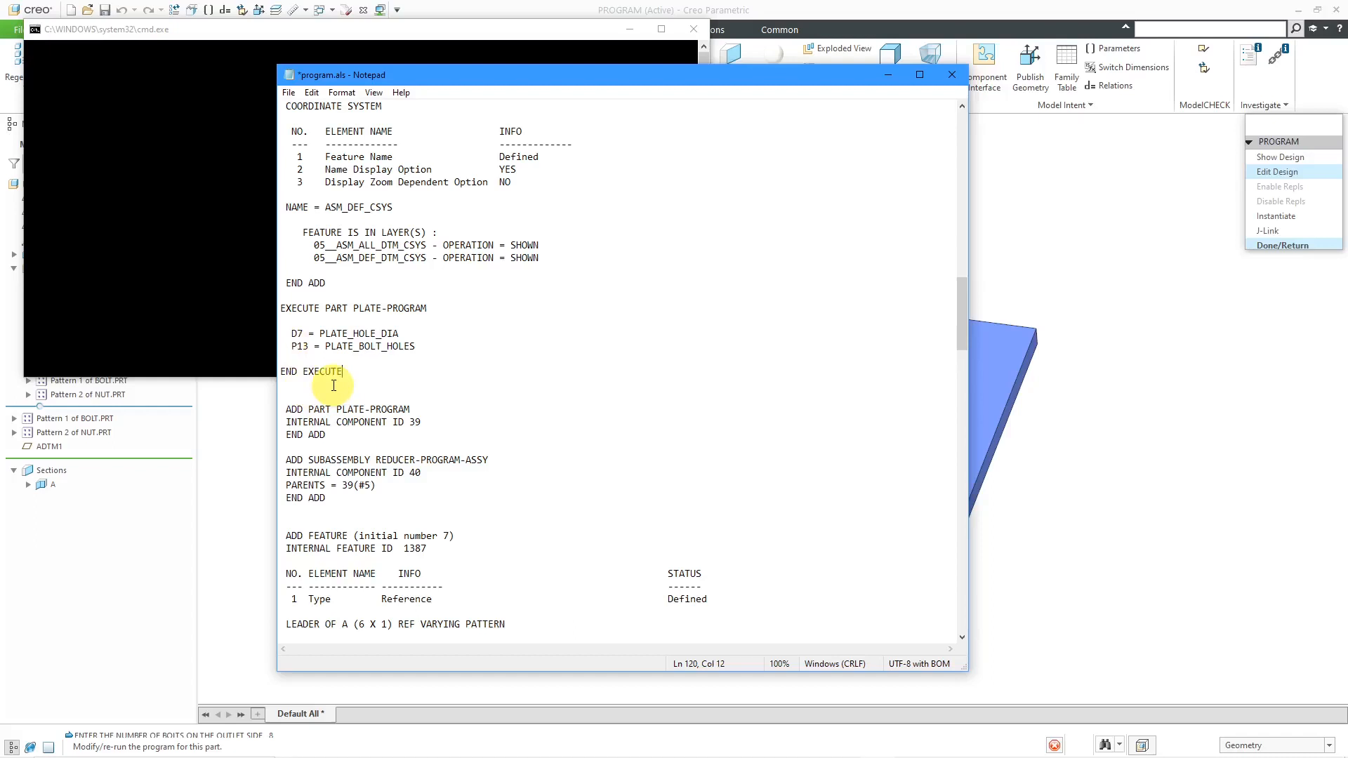
pyautogui.click(290, 95)
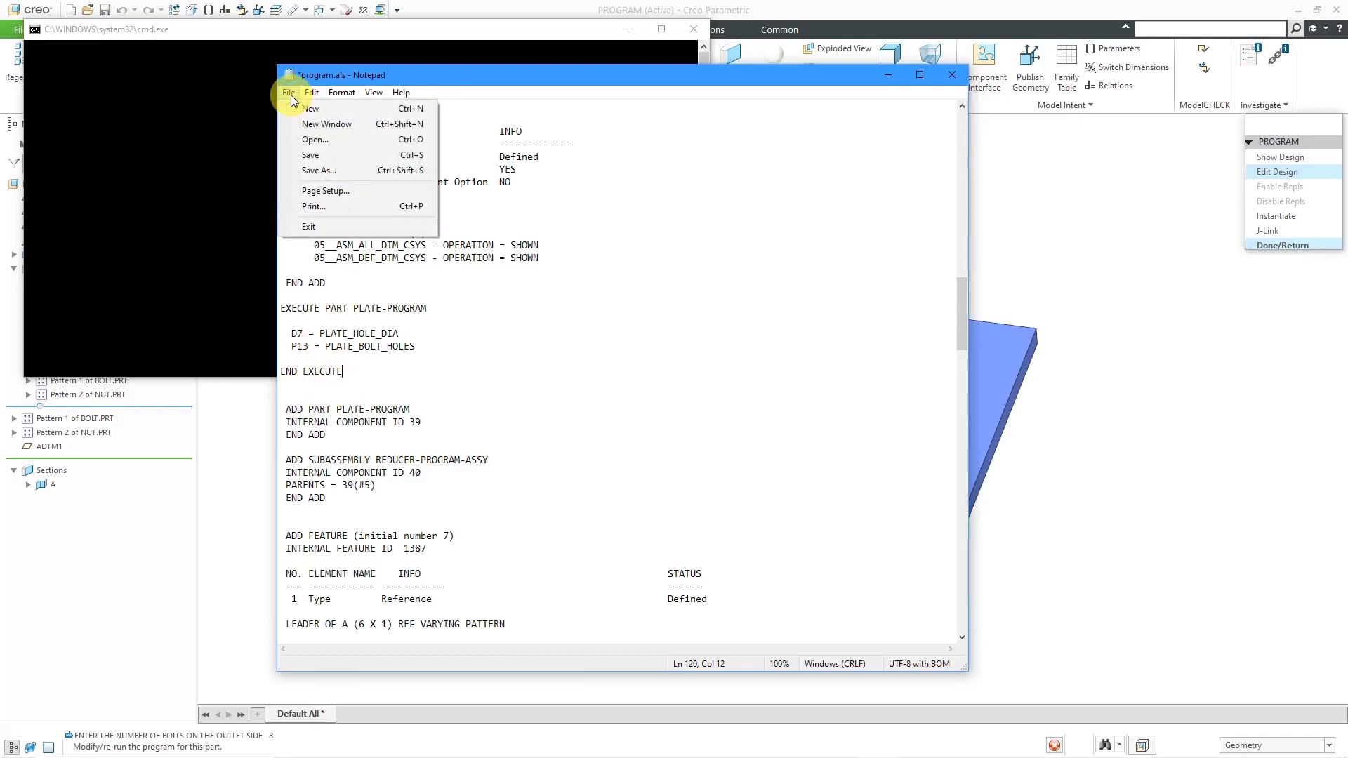
pyautogui.click(308, 155)
pyautogui.click(289, 95)
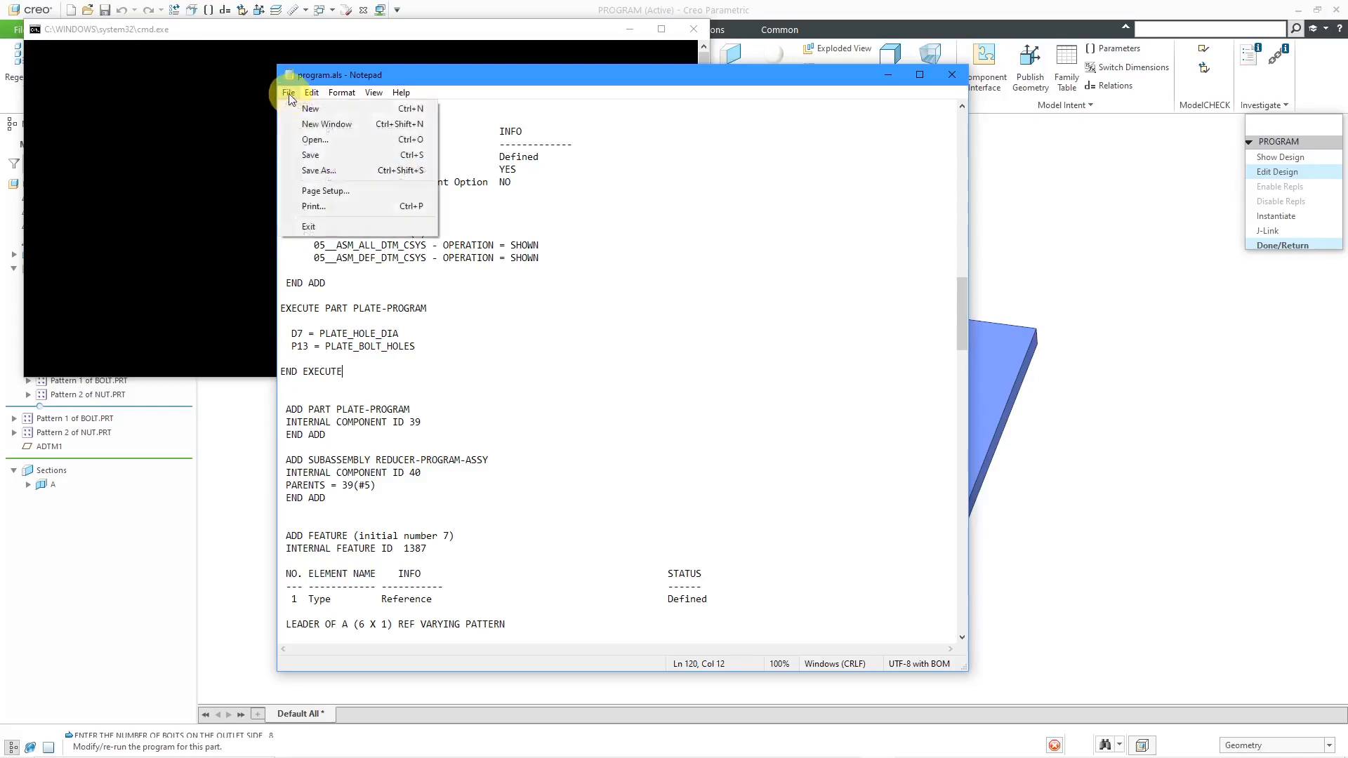
pyautogui.click(309, 227)
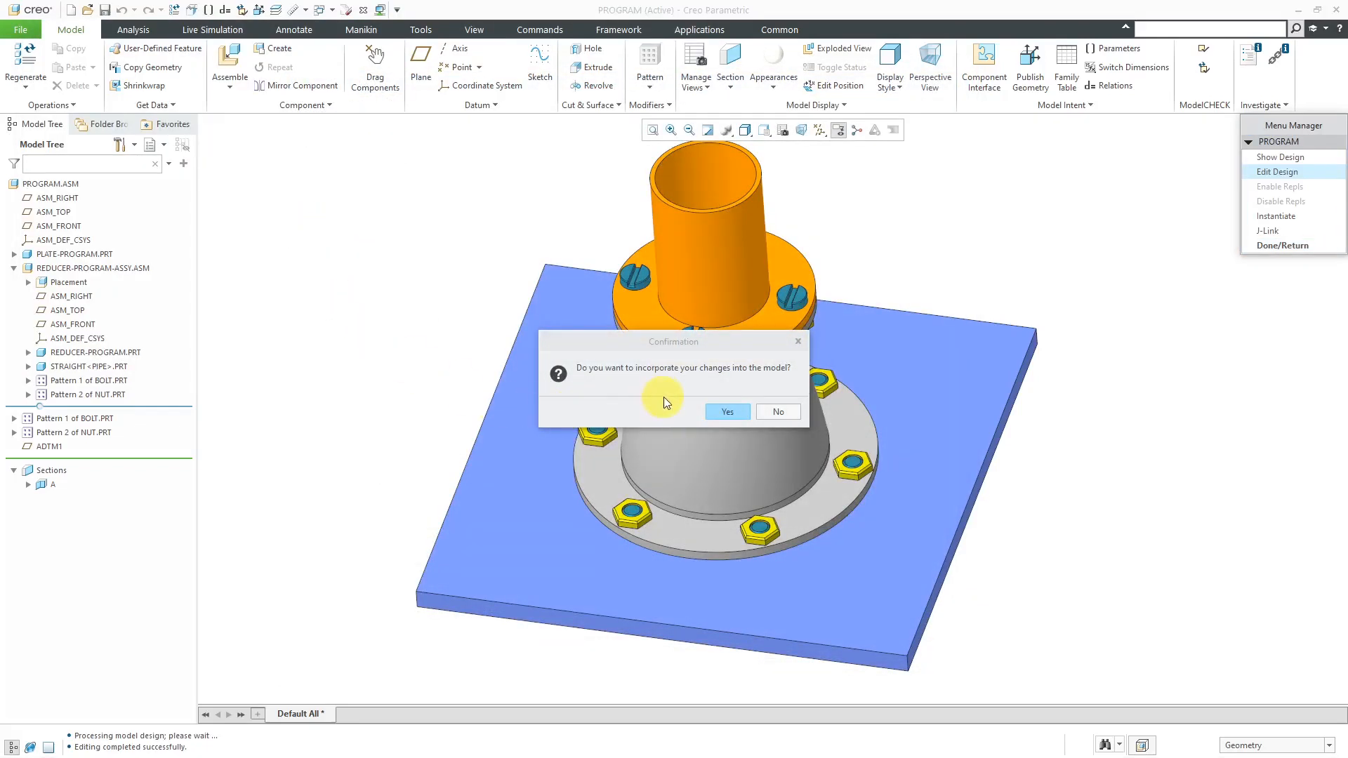
pyautogui.click(730, 412)
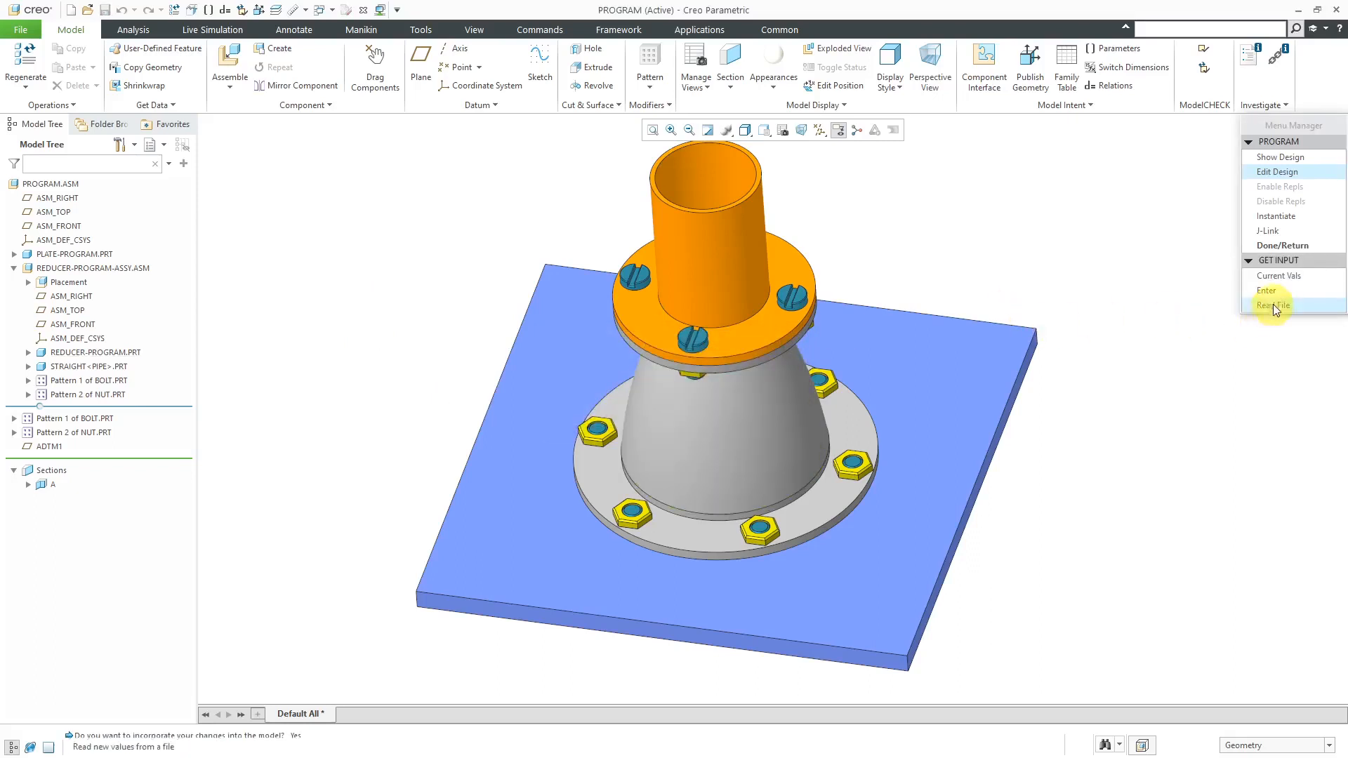
# - Enter new values for all four program inputs: inlet diameter 36, inlet bolts 5, outlet diameter 24 and outlet bolts 7
pyautogui.click(1274, 291)
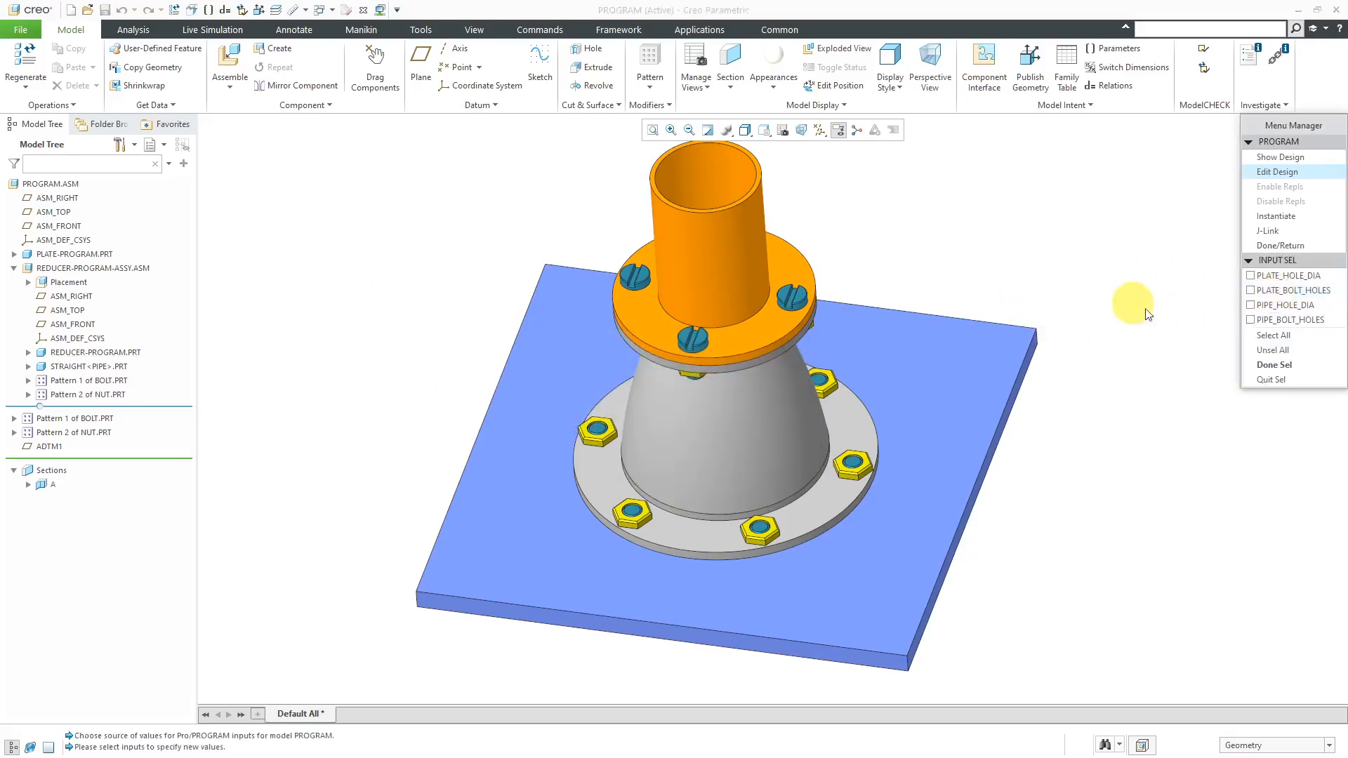
pyautogui.click(1274, 335)
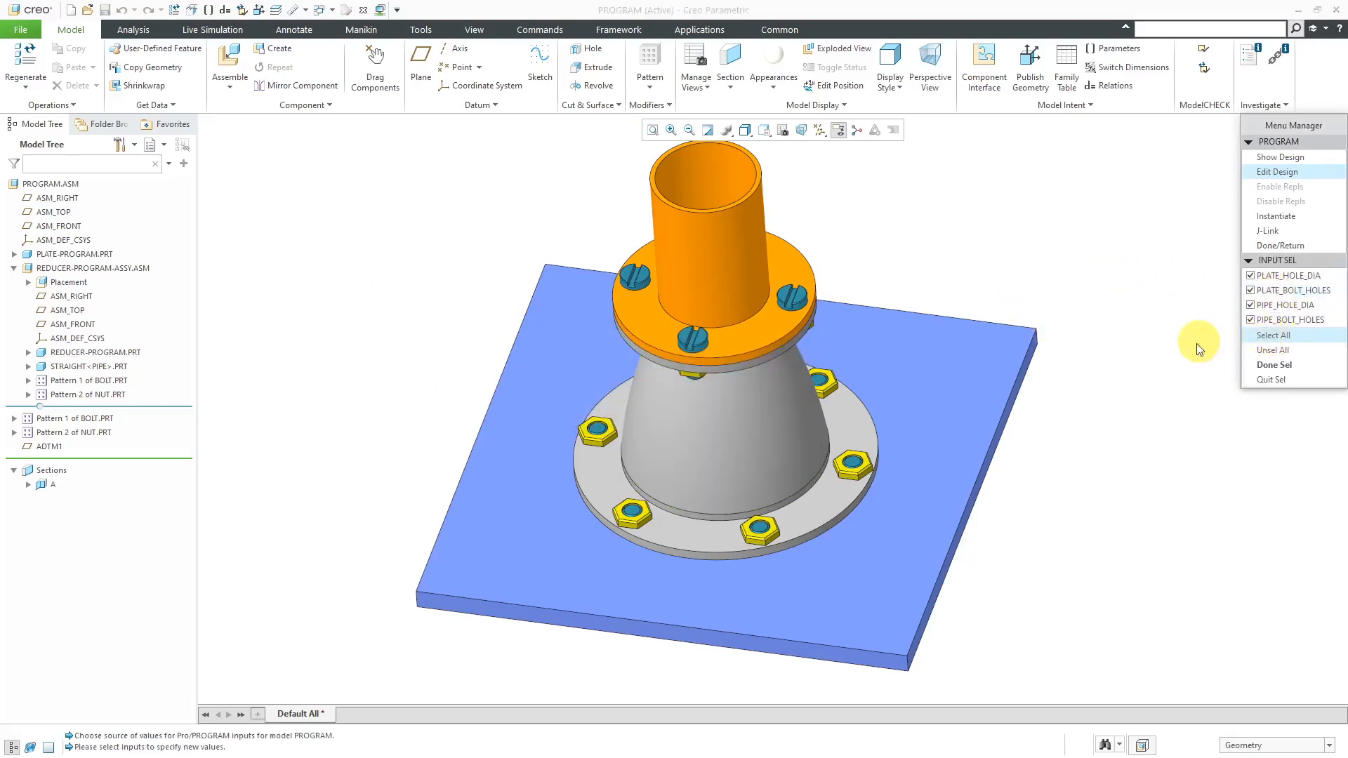
pyautogui.click(1274, 365)
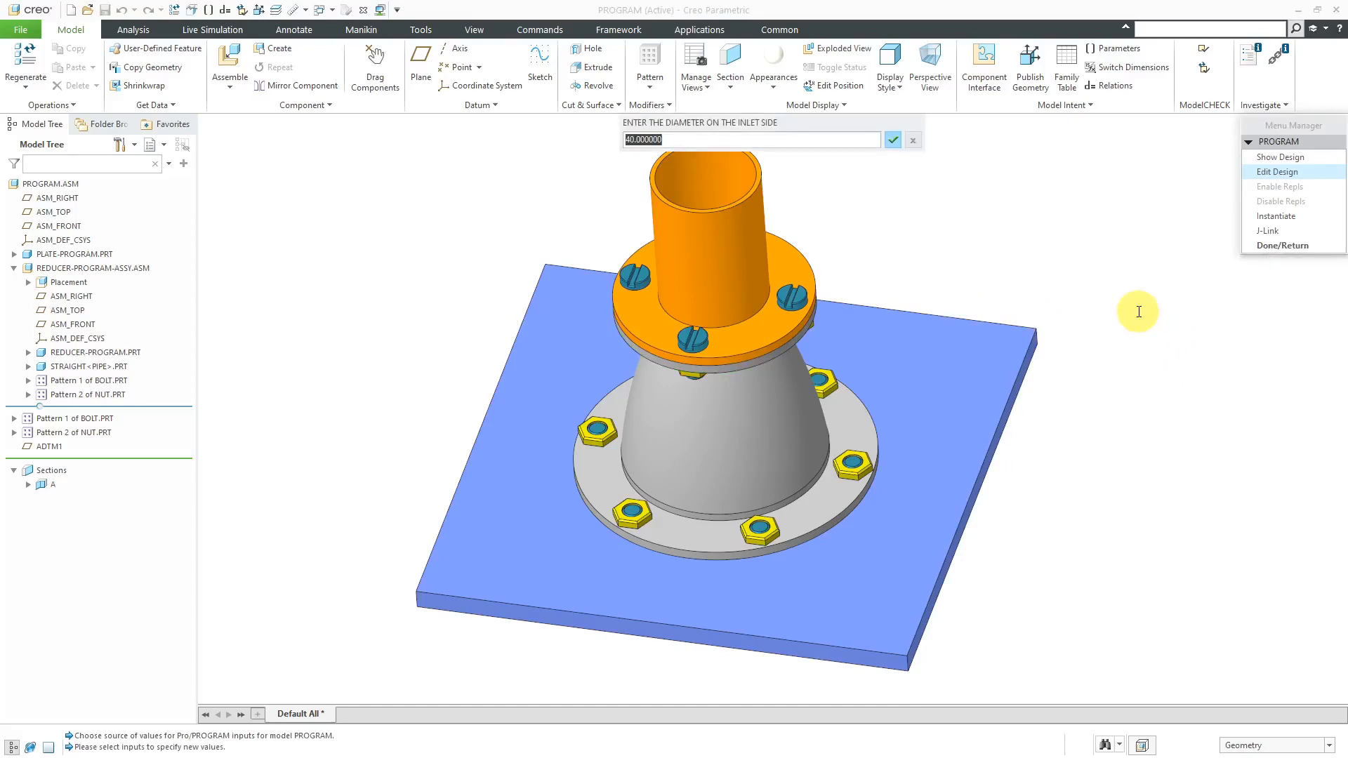
pyautogui.write('36')
pyautogui.press('Return')
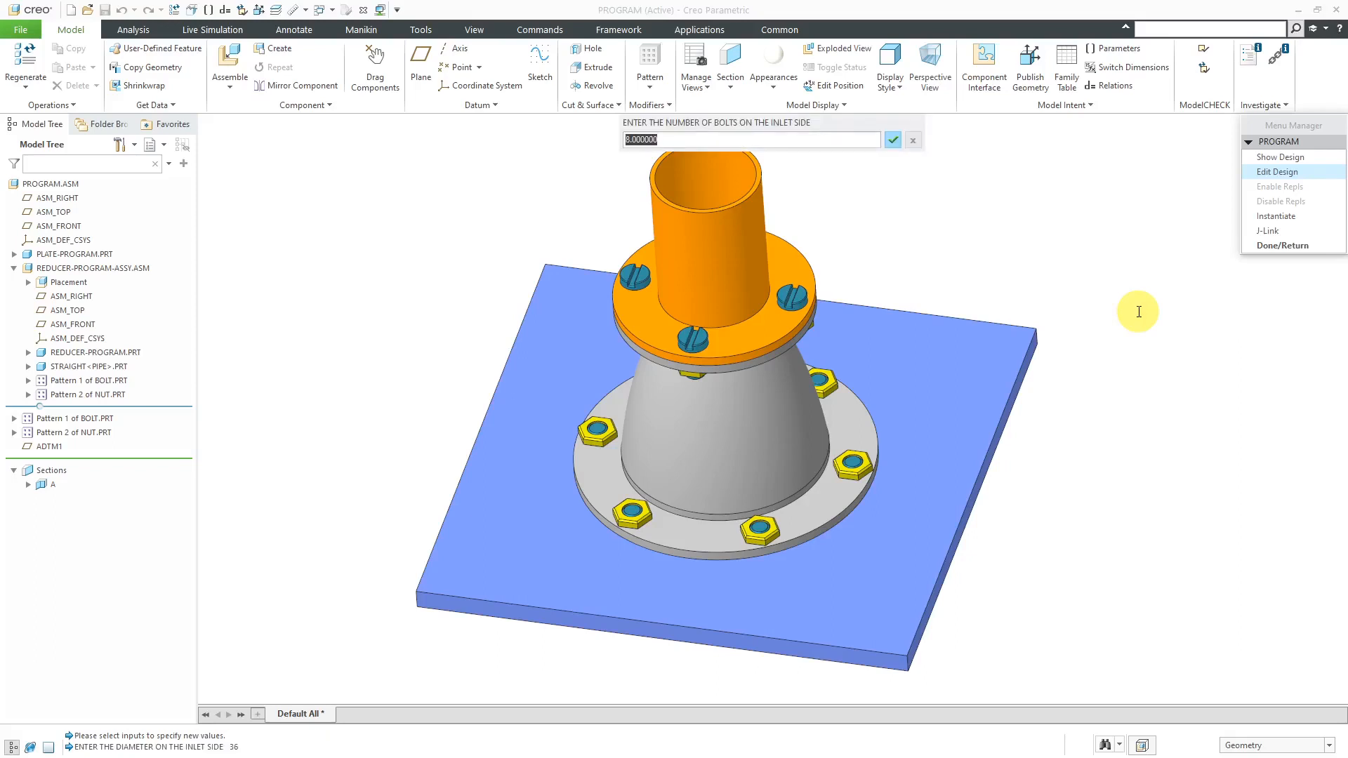
pyautogui.write('5')
pyautogui.press('Return')
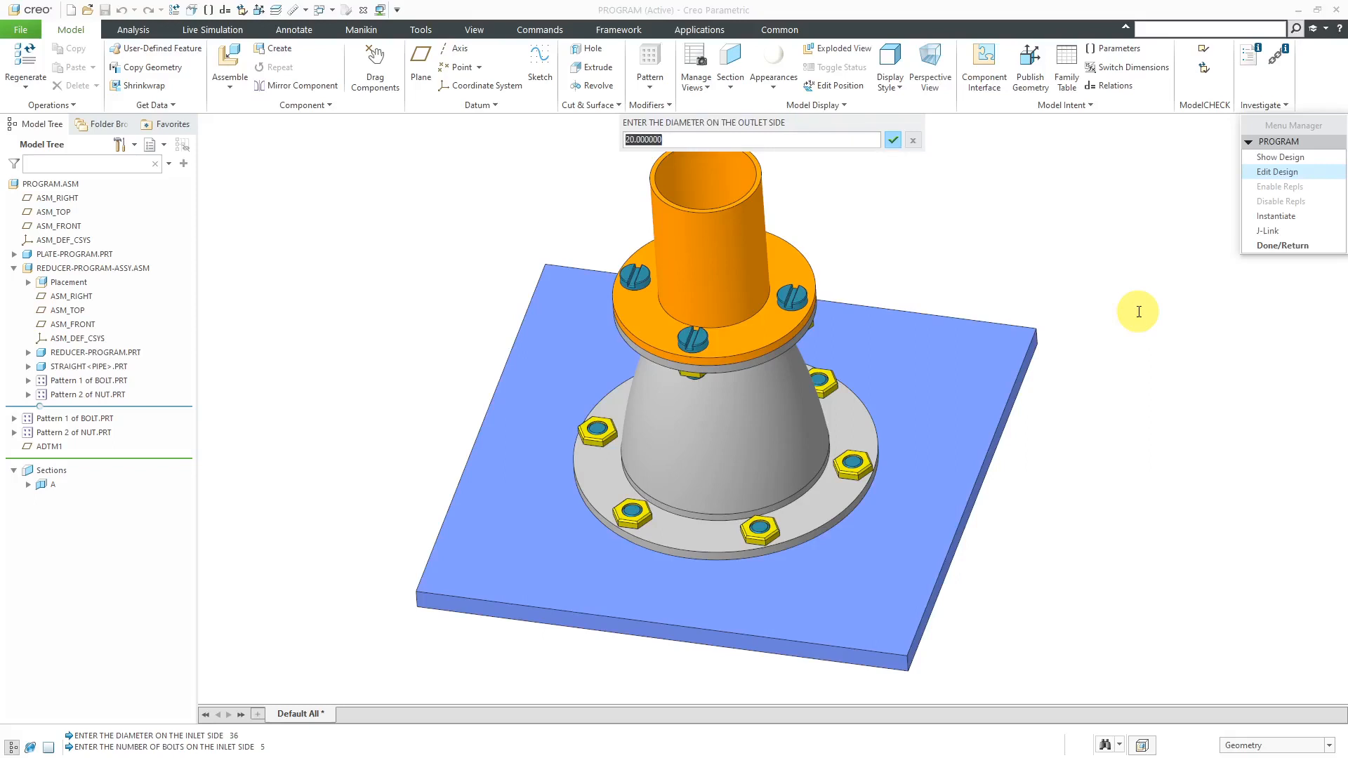
pyautogui.write('24')
pyautogui.press('Return')
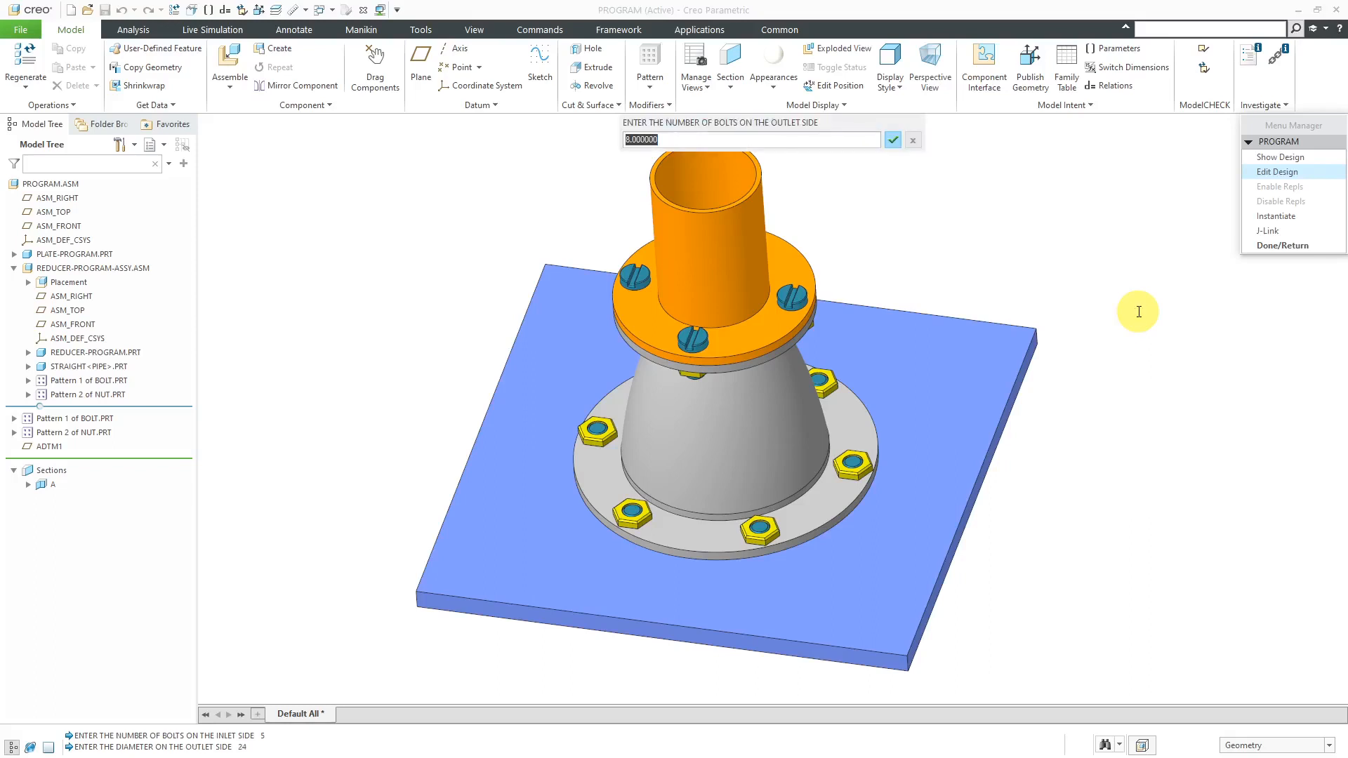
pyautogui.write('7')
pyautogui.press('Return')
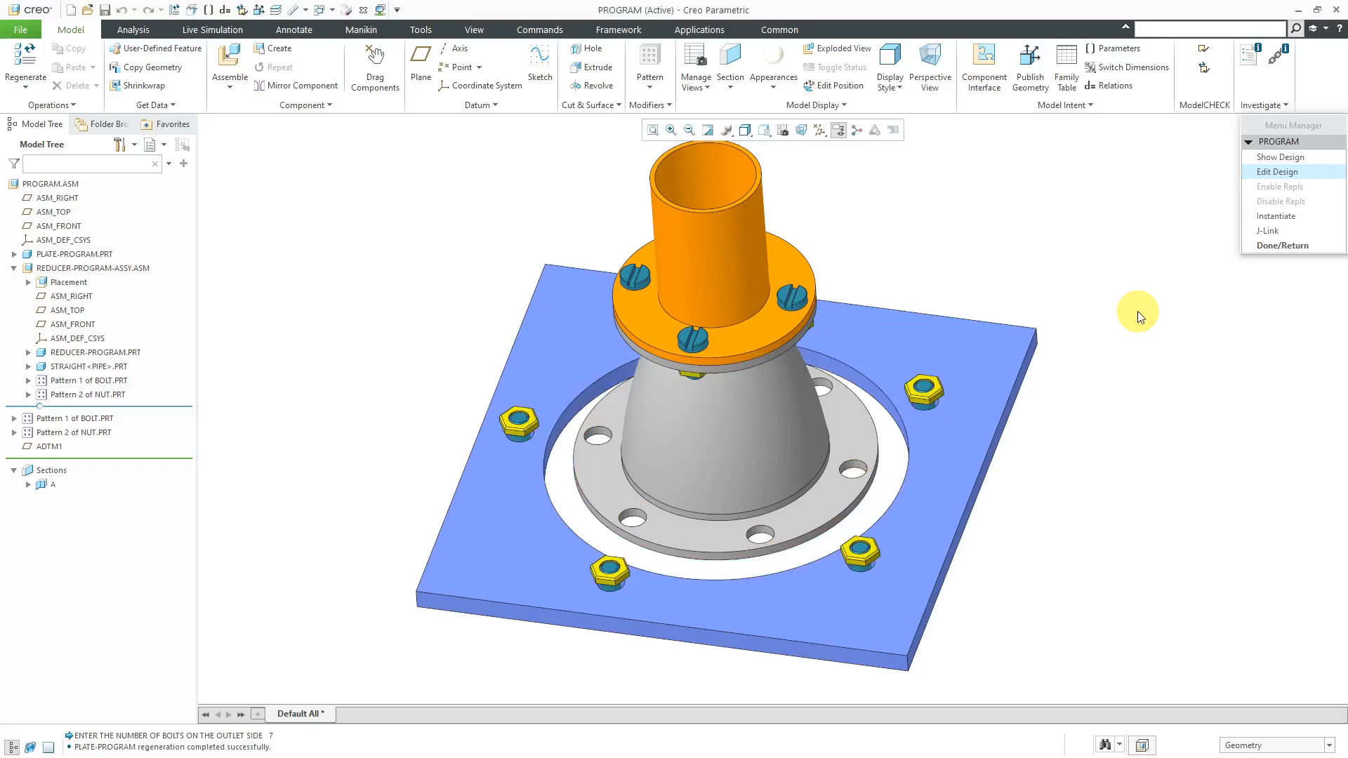
# - Examine the regenerated plate hole and bolt positions around the reducer flange, and leave the program definition
pyautogui.moveTo(894, 351); pyautogui.dragTo(861, 445, button='middle')
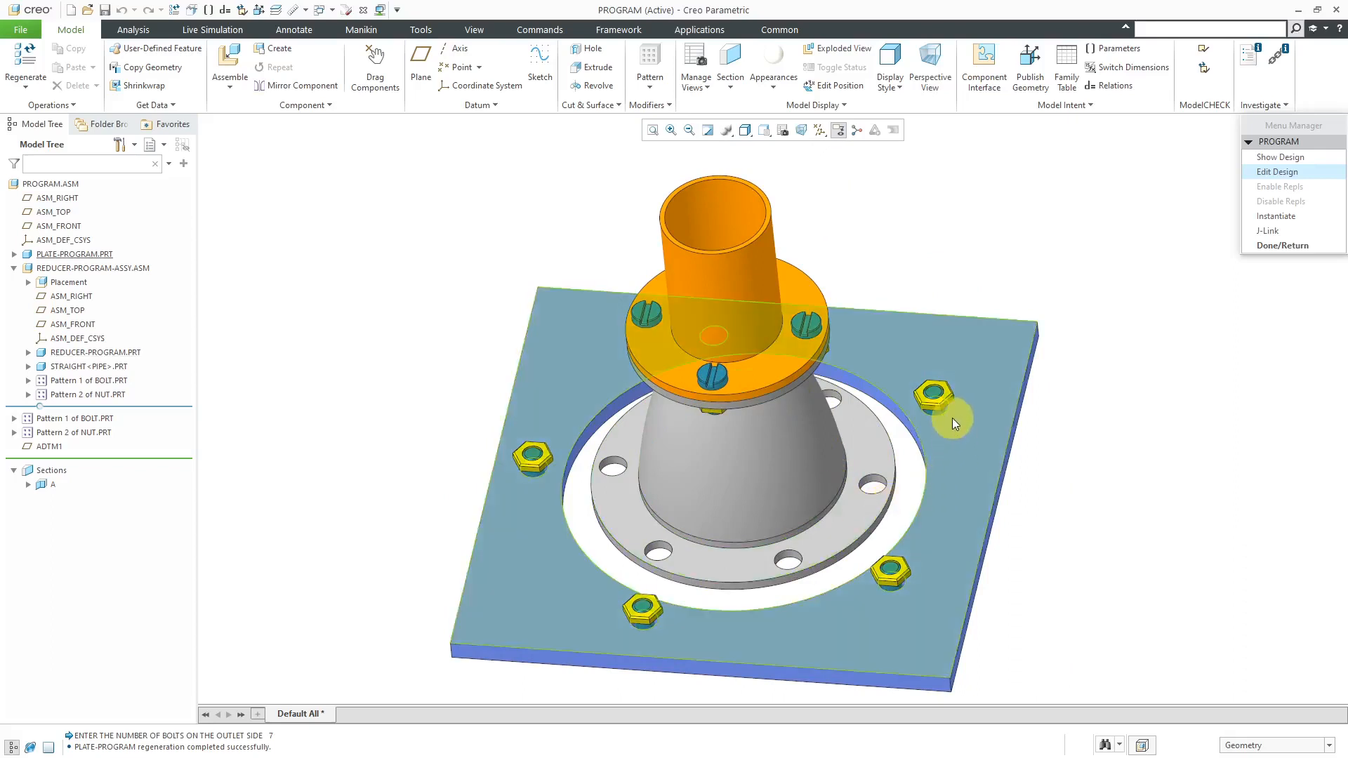
pyautogui.moveTo(624, 476)
pyautogui.mouseDown(button='middle')
pyautogui.moveTo(625, 421)
pyautogui.moveTo(638, 427)
pyautogui.moveTo(622, 466)
pyautogui.mouseUp(button='middle')
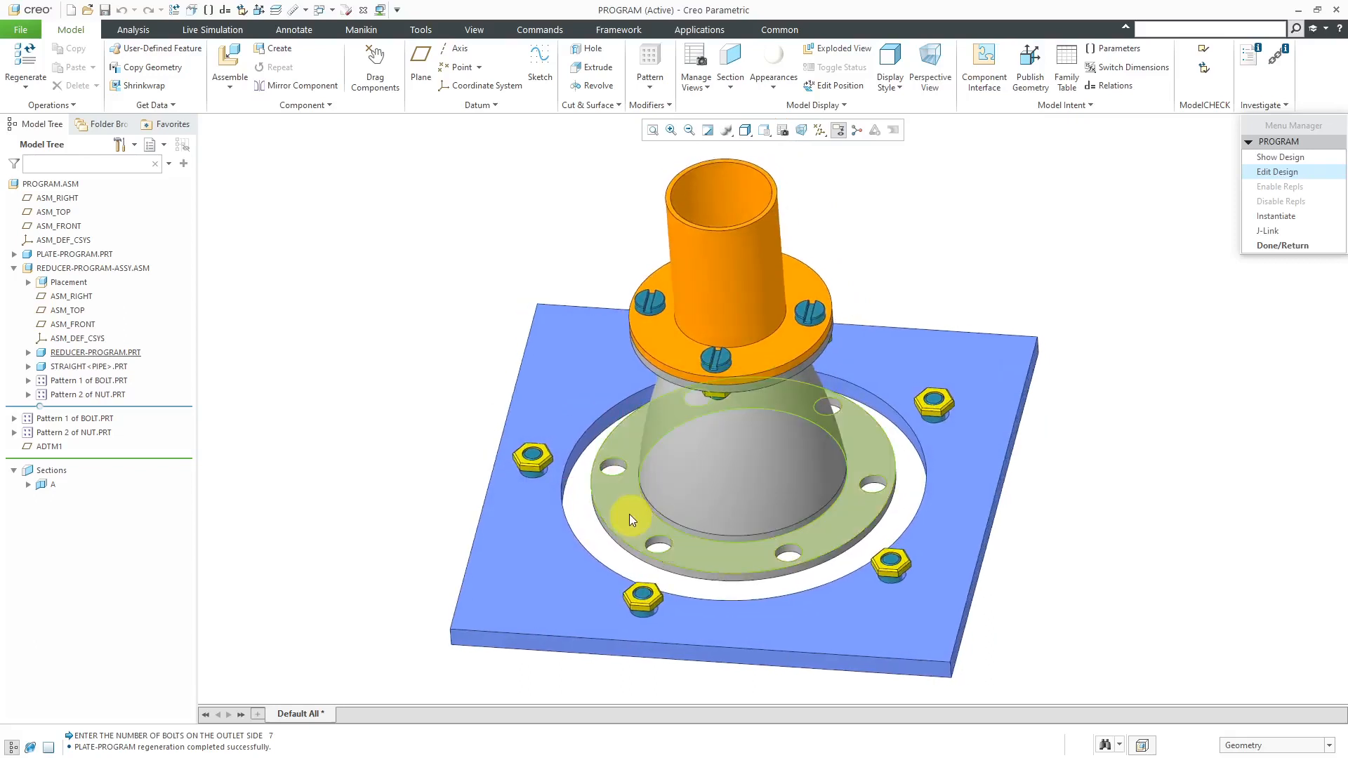
pyautogui.click(1283, 246)
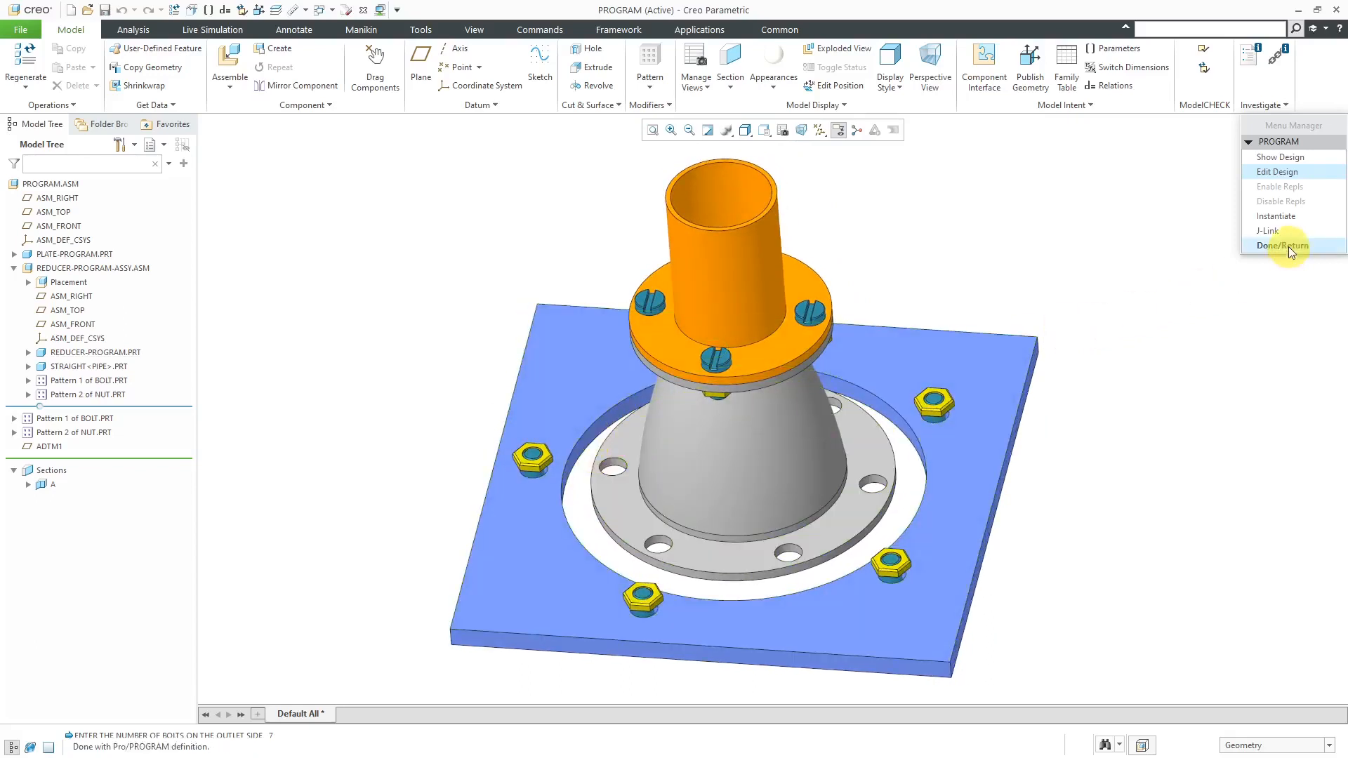
pyautogui.moveTo(719, 261)
pyautogui.mouseDown(button='middle')
pyautogui.moveTo(678, 264)
pyautogui.moveTo(687, 258)
pyautogui.moveTo(695, 316)
pyautogui.moveTo(713, 307)
pyautogui.moveTo(677, 313)
pyautogui.moveTo(685, 304)
pyautogui.mouseUp(button='middle')
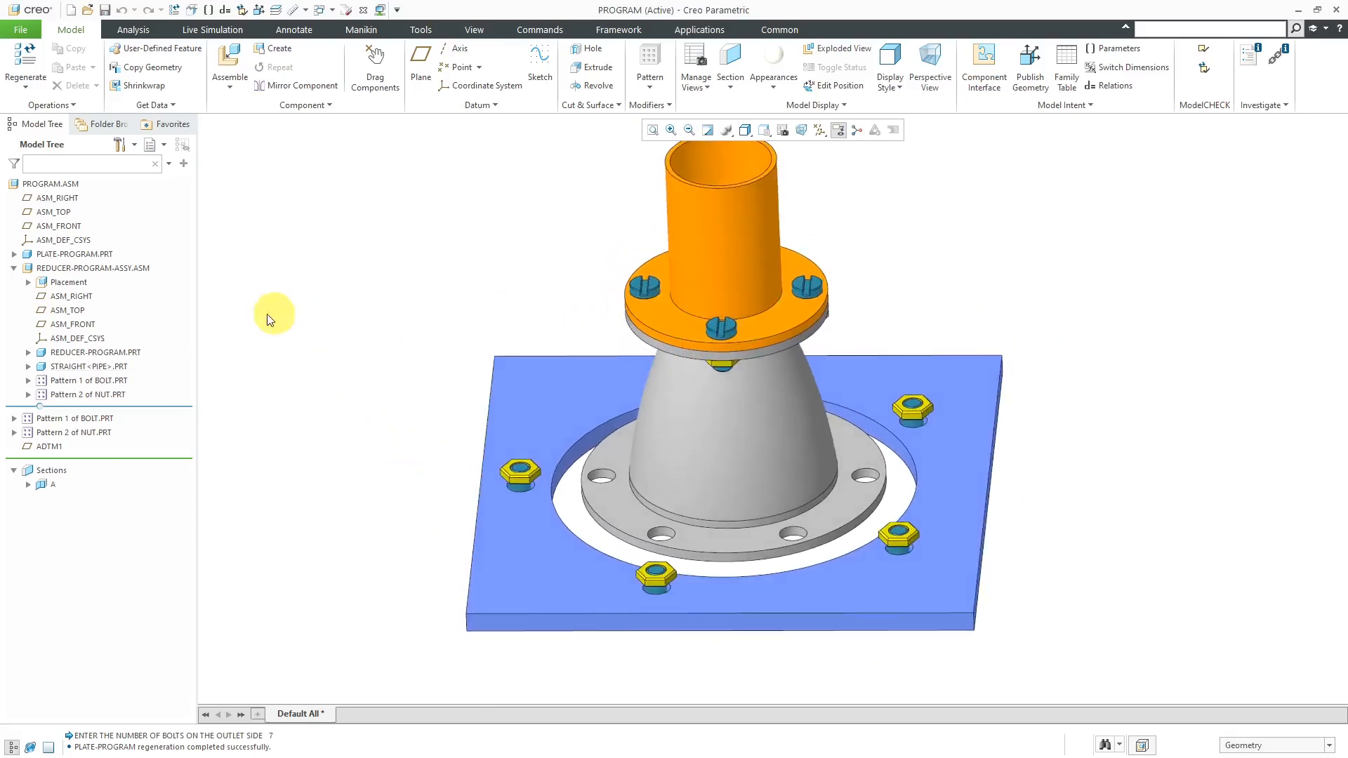
# - Open the REDUCER-PROGRAM-ASSY.ASM subassembly in its own window
pyautogui.click(80, 267)
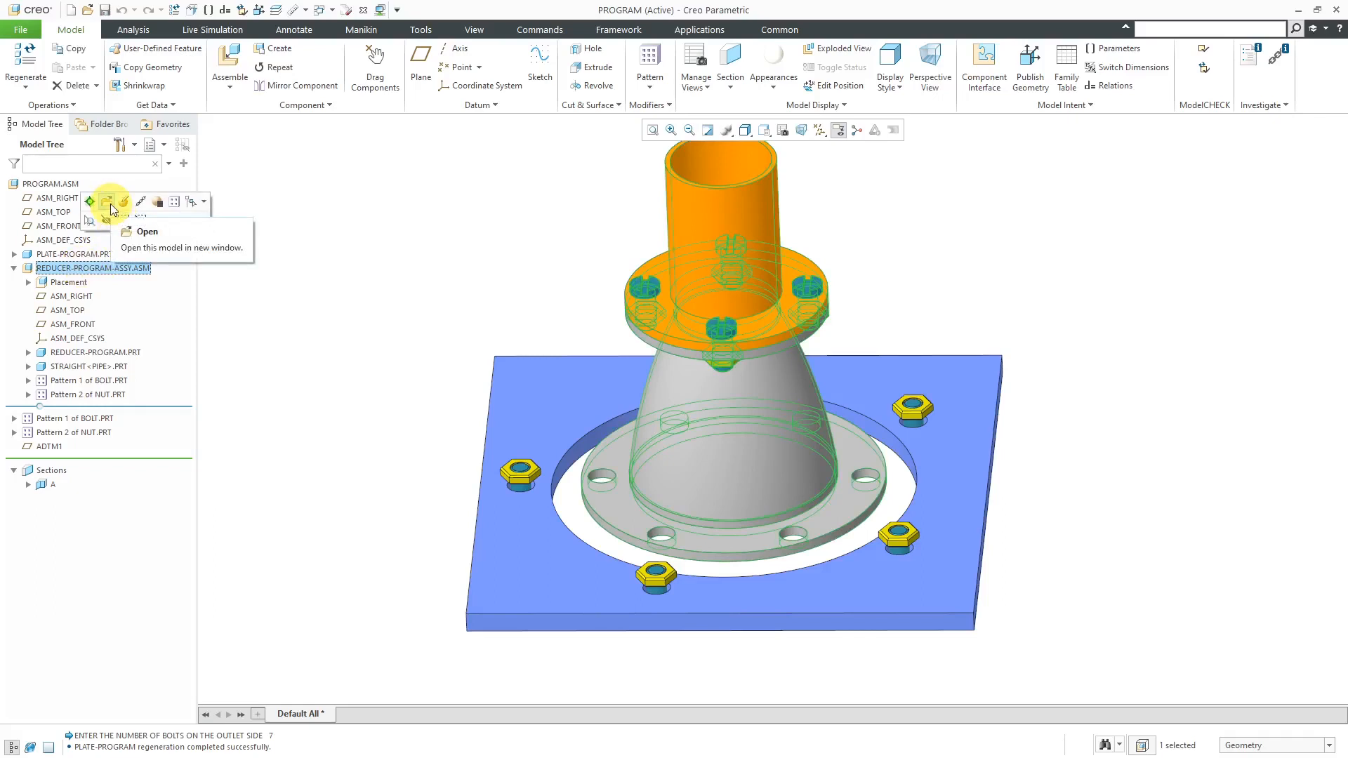
pyautogui.click(109, 205)
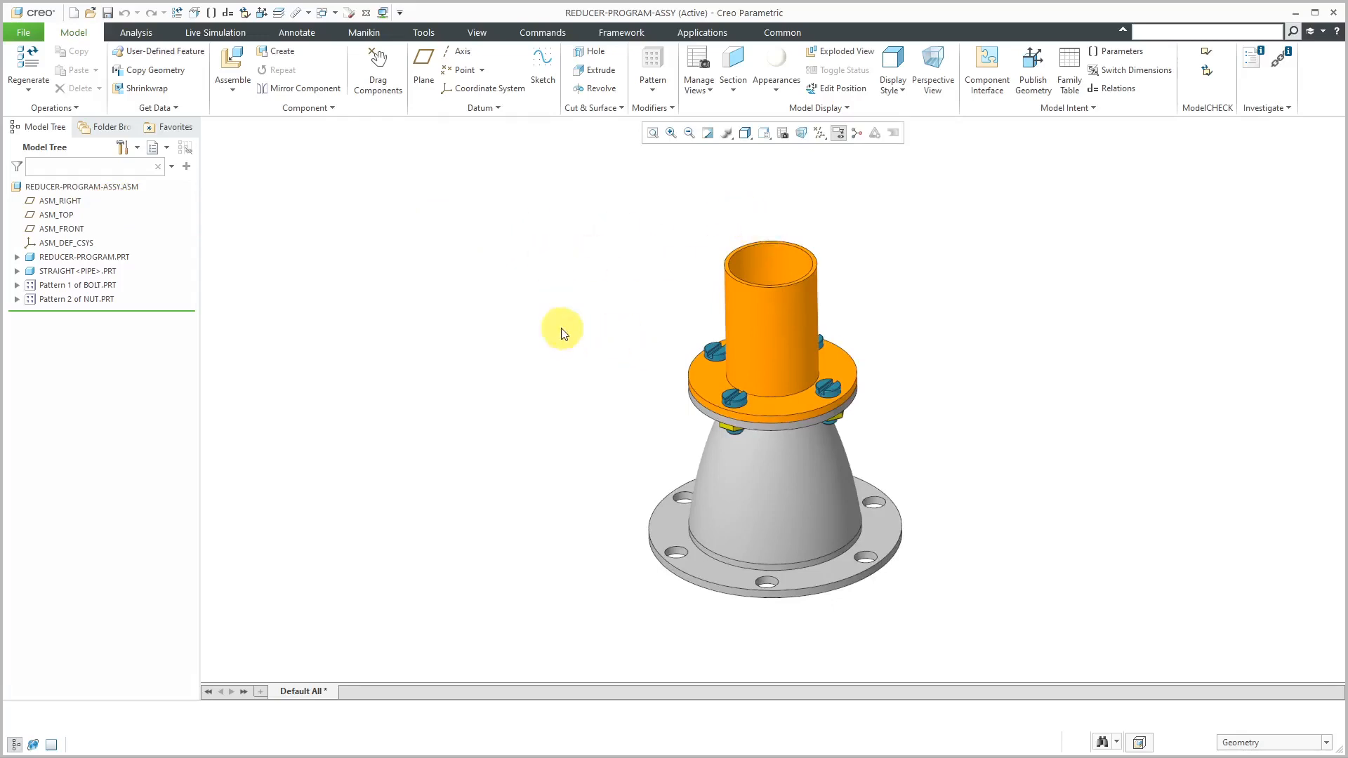
pyautogui.scroll(-2, 515, 352)
pyautogui.scroll(3, 831, 487)
pyautogui.moveTo(762, 425)
pyautogui.mouseDown(button='middle')
pyautogui.moveTo(776, 421)
pyautogui.moveTo(737, 399)
pyautogui.moveTo(737, 424)
pyautogui.moveTo(761, 430)
pyautogui.moveTo(751, 413)
pyautogui.mouseUp(button='middle')
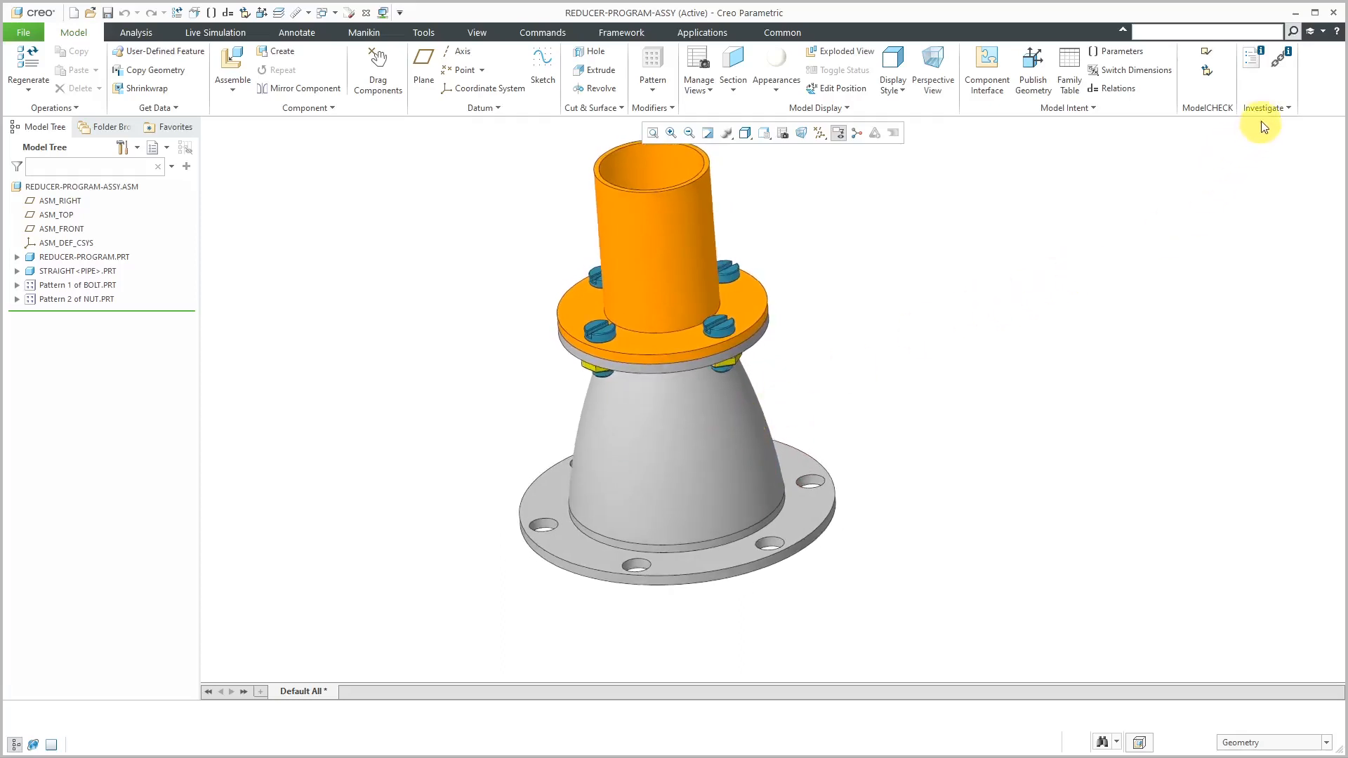
# - Open the subassembly's program for editing and declare PLATE_HOLE_DIA and PLATE_BOLT_HOLES in its INPUT section
pyautogui.click(1077, 108)
pyautogui.click(1065, 126)
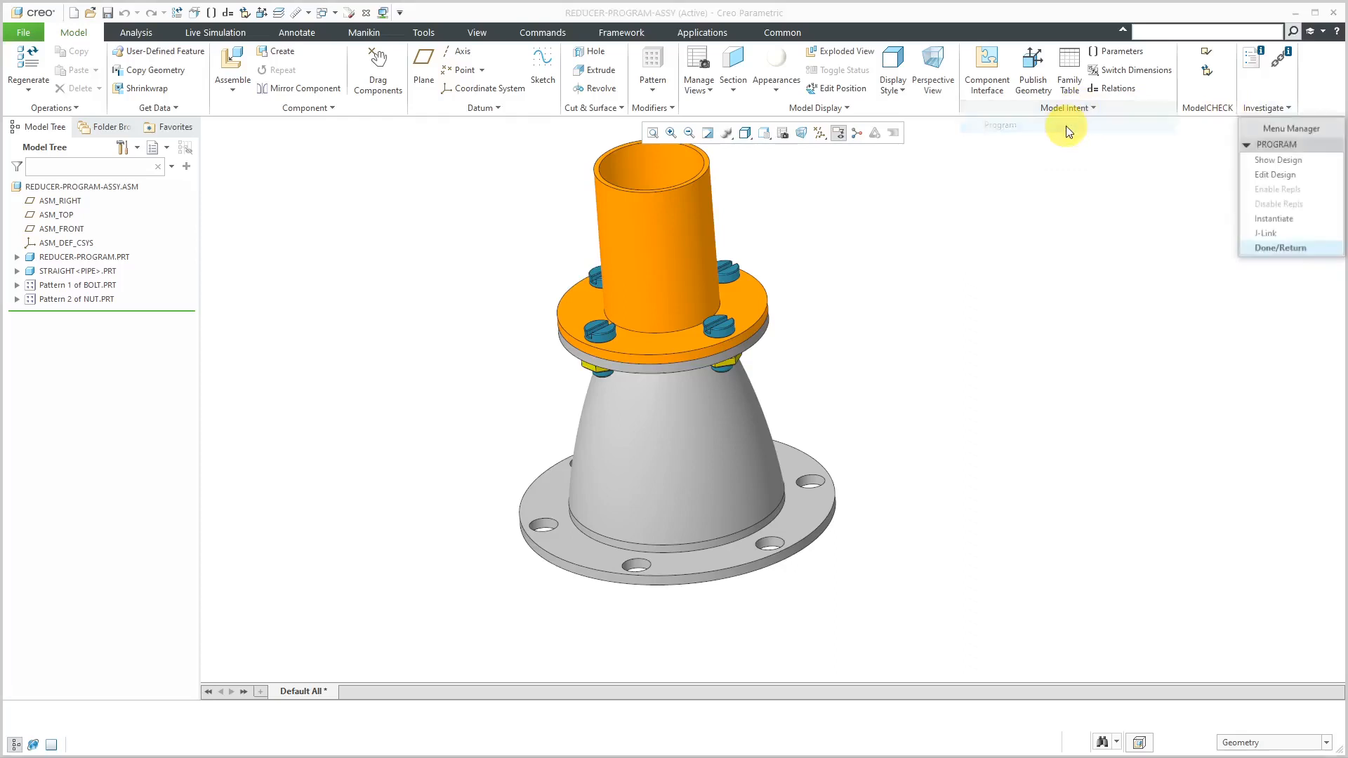
pyautogui.click(1286, 175)
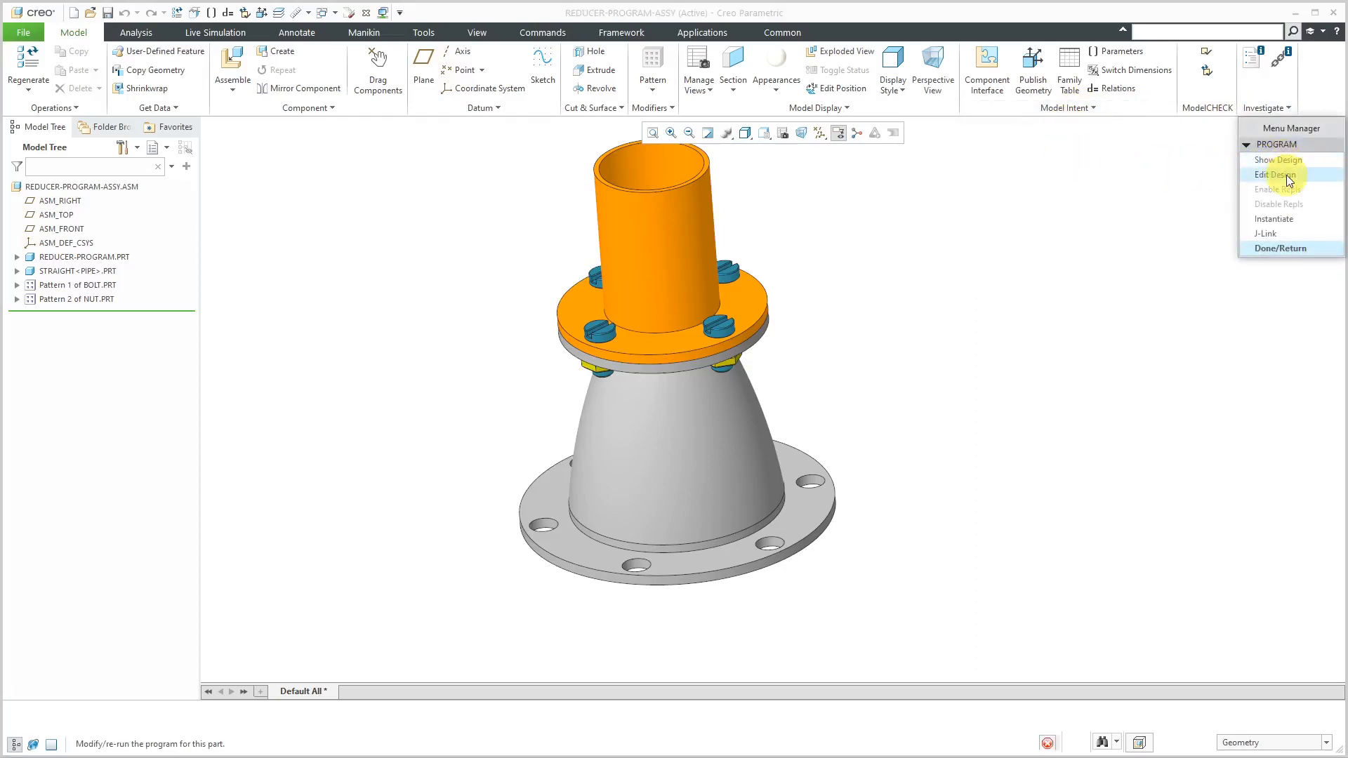
pyautogui.click(331, 157)
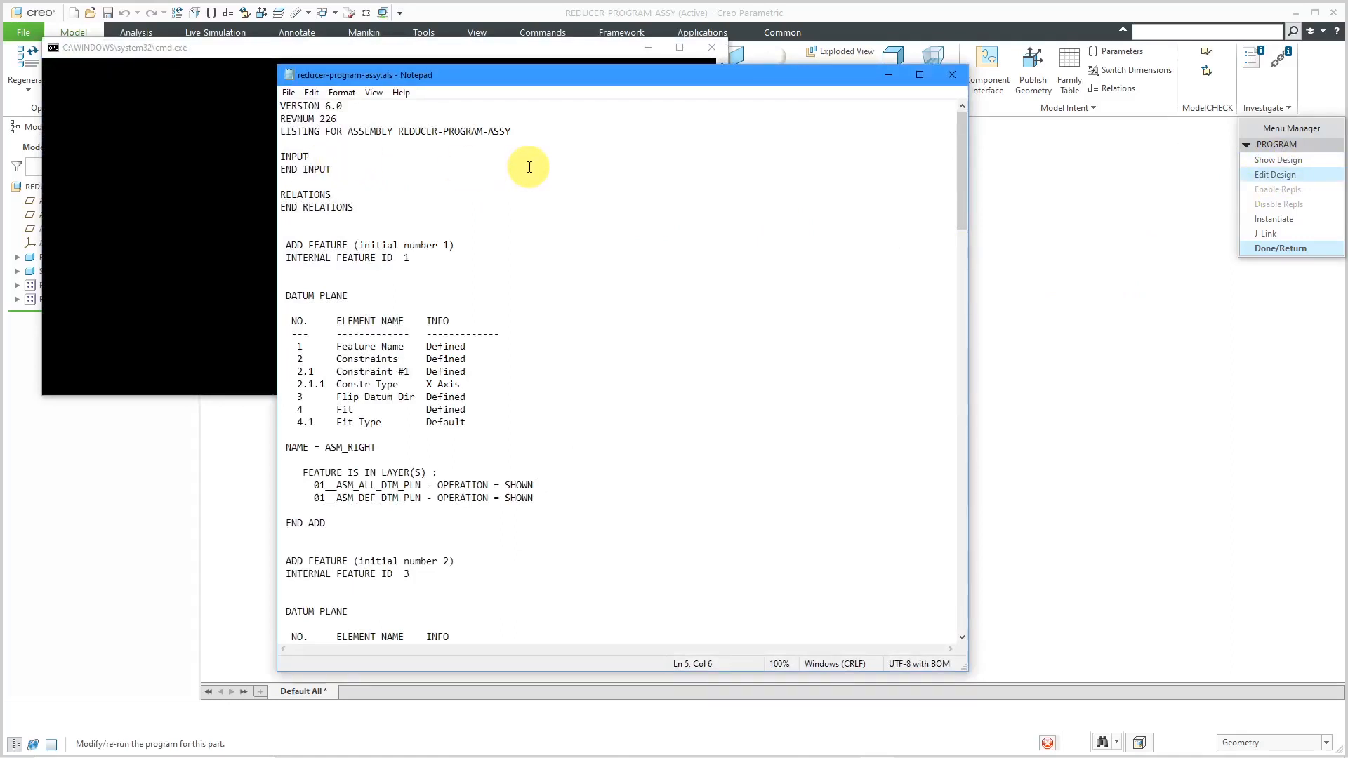
pyautogui.press('Return')
pyautogui.press('Return')
pyautogui.press('Return')
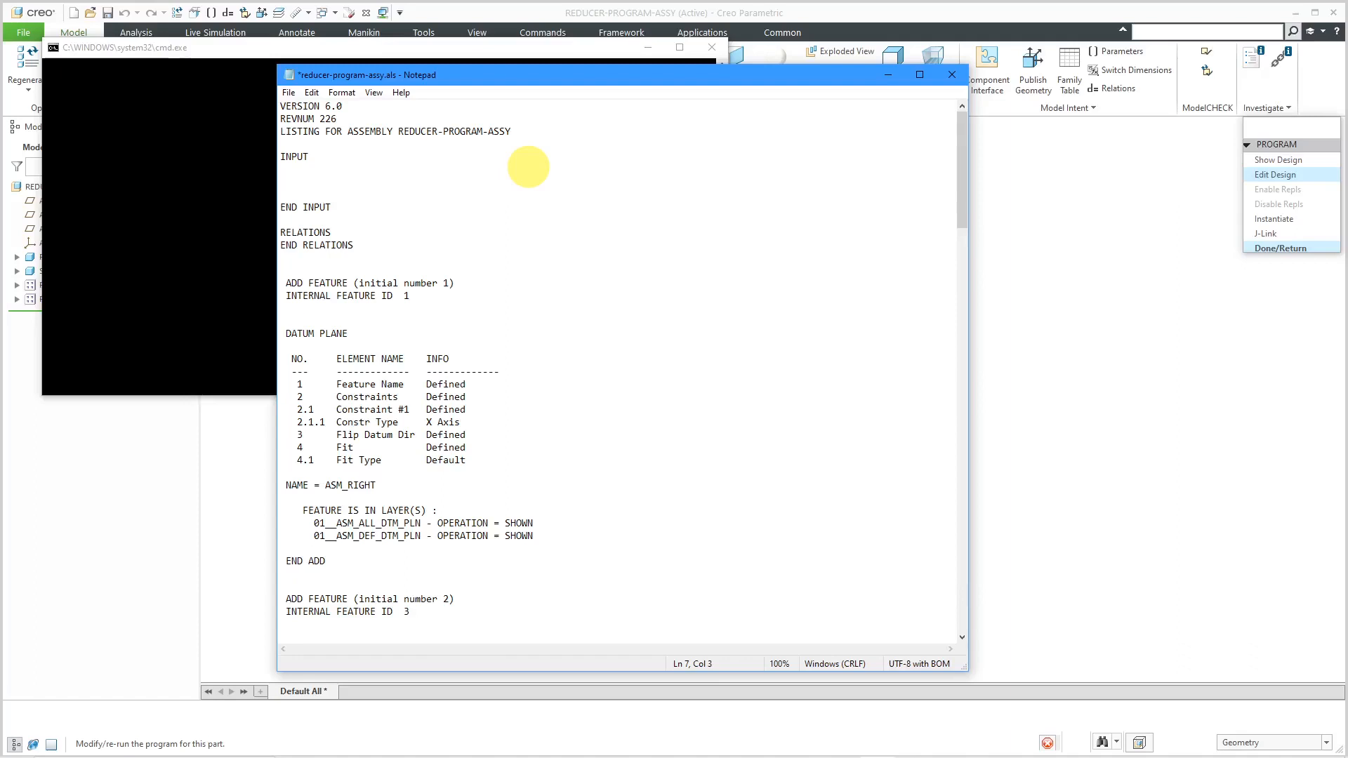
pyautogui.write('PLATE_HOLE_DIA')
pyautogui.press('Return')
pyautogui.write('PLATE')
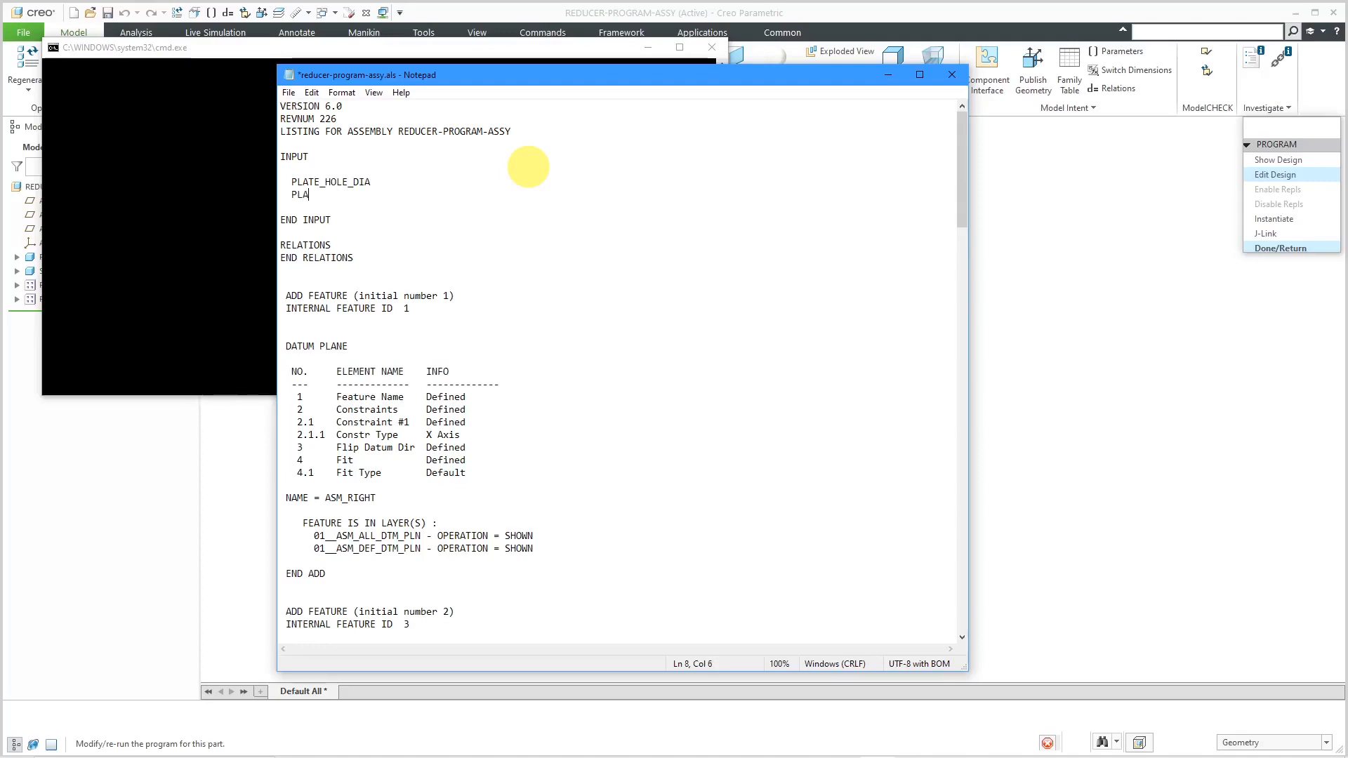
pyautogui.write('_BOLT_HOLES')
pyautogui.press('Return')
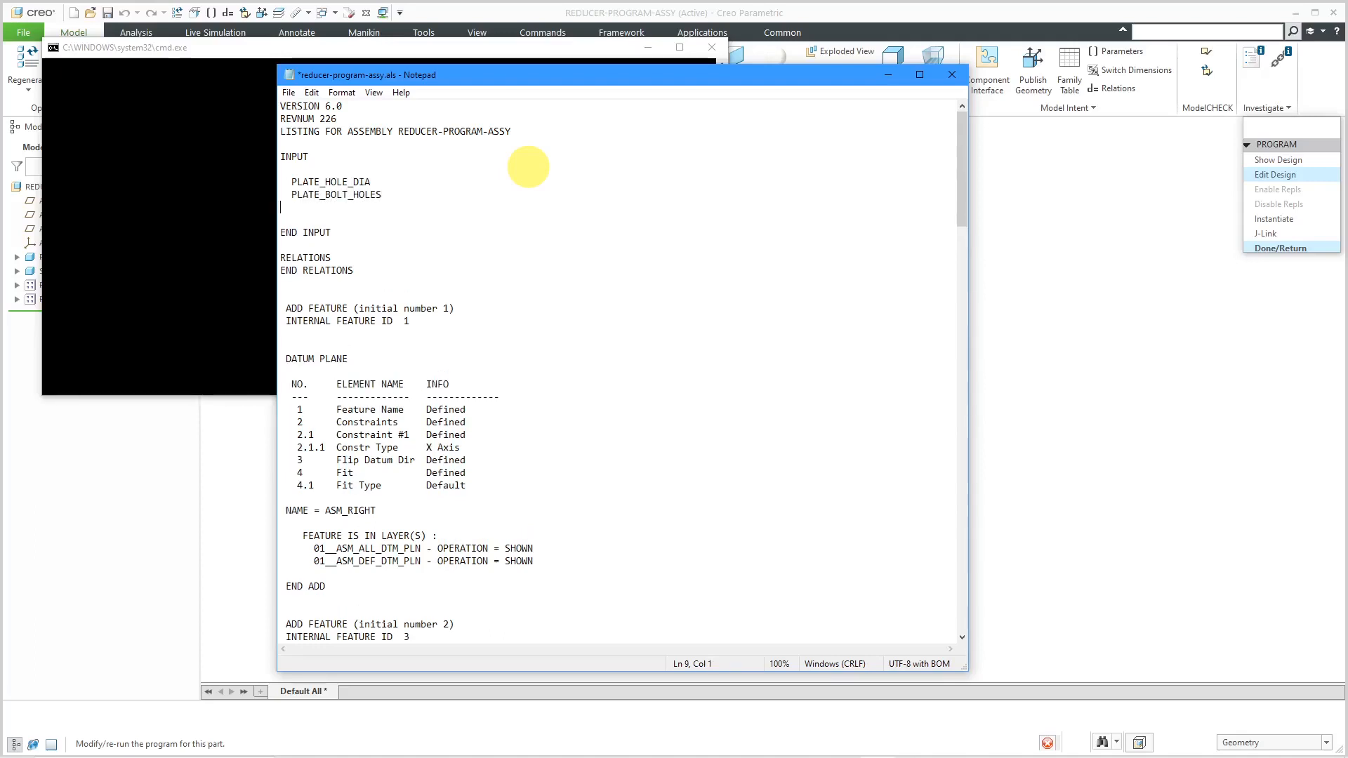
# - Add PIPE_HOLE_DIA and PIPE_BOLT_HOLES to the INPUT section, followed by a blank line
pyautogui.write('PI')
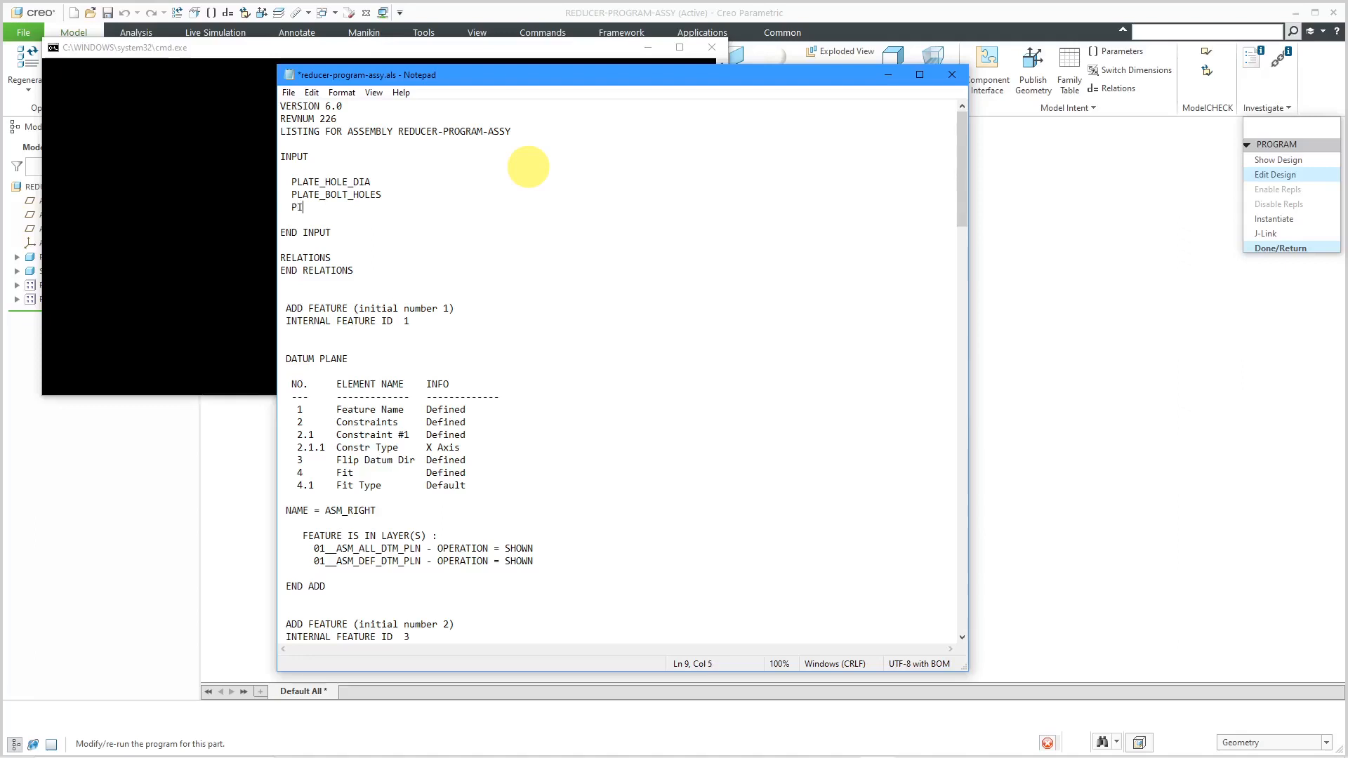
pyautogui.write('PE_HOLE_DIA')
pyautogui.press('Return')
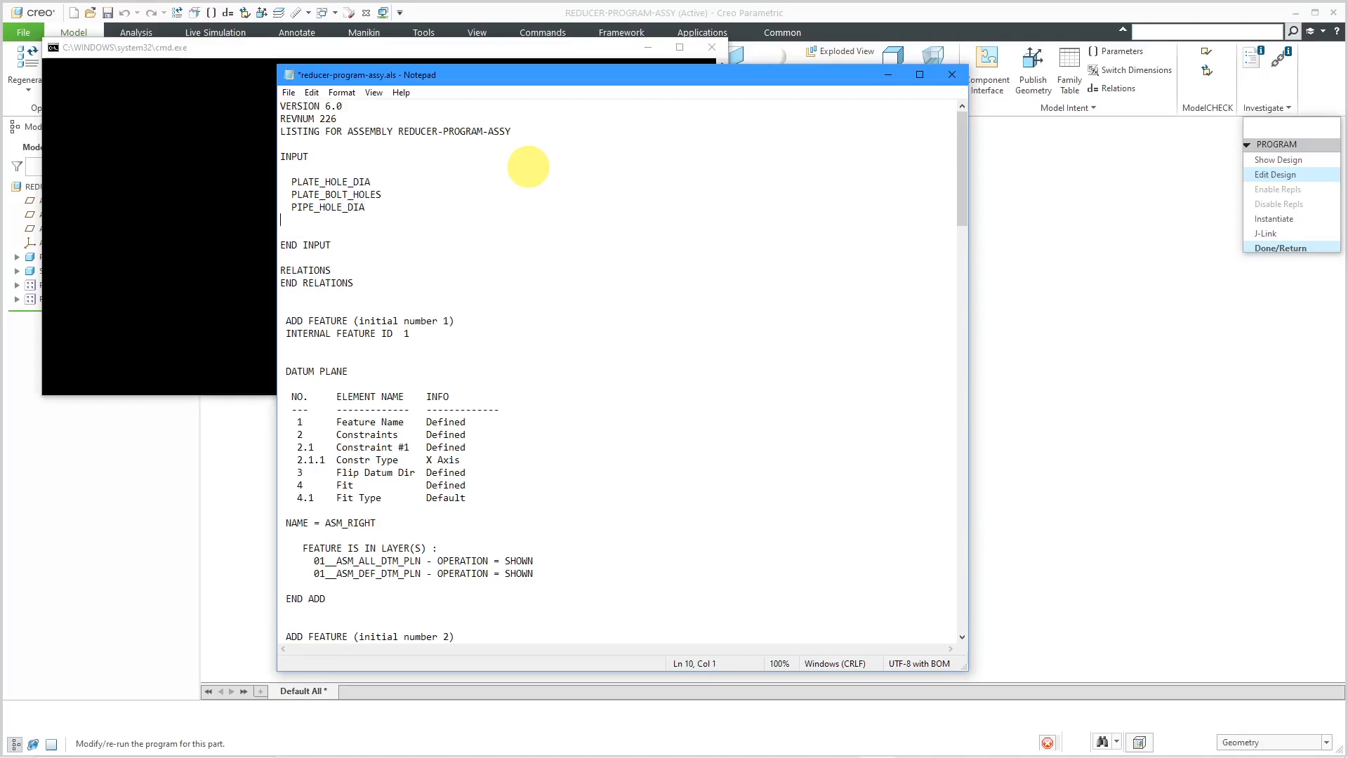
pyautogui.write('[')
pyautogui.press('BackSpace')
pyautogui.write('PIPE_BOLT_HOLES')
pyautogui.press('Return')
pyautogui.press('Return')
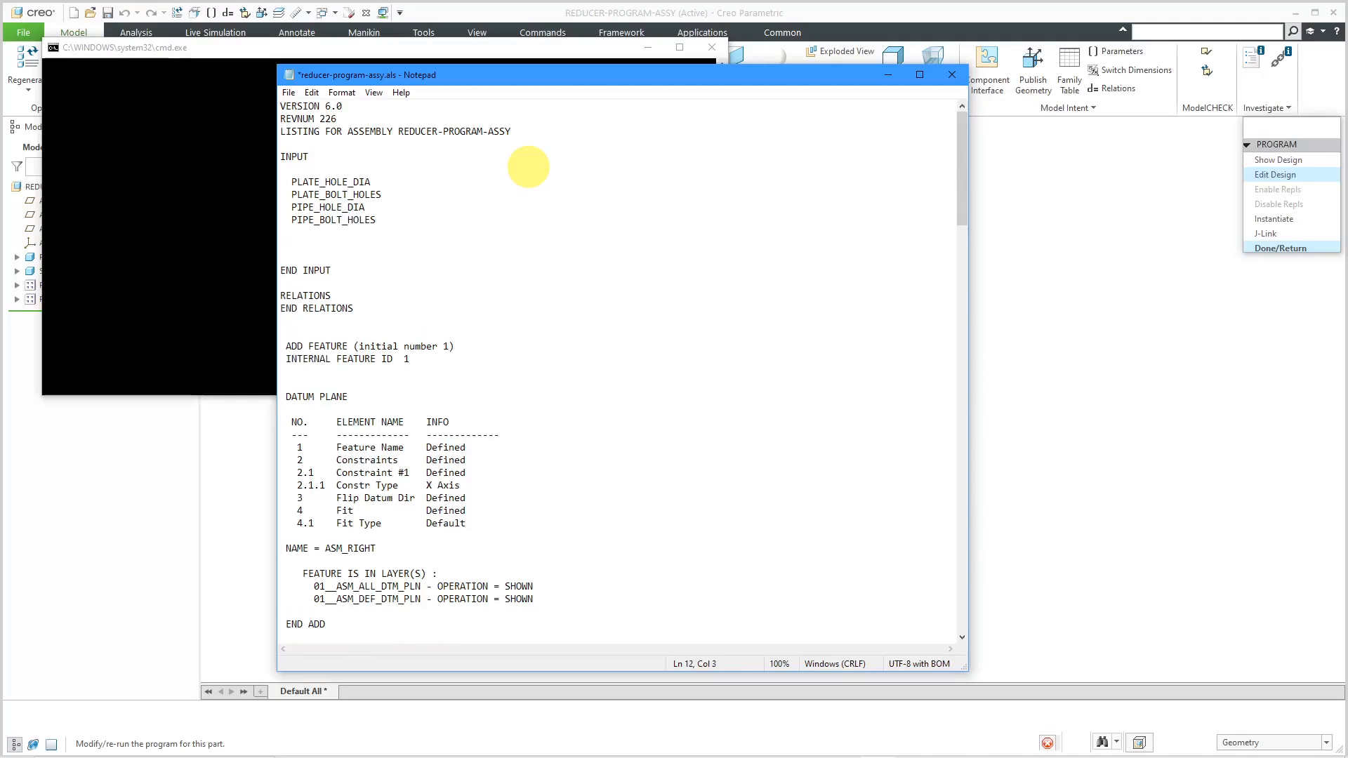
# - Declare a HEIGHT NUMBER input with the prompt "ENTER THE HEIGHT OF THE REDUCER"
pyautogui.write('HEIGHT NUMBER')
pyautogui.press('Return')
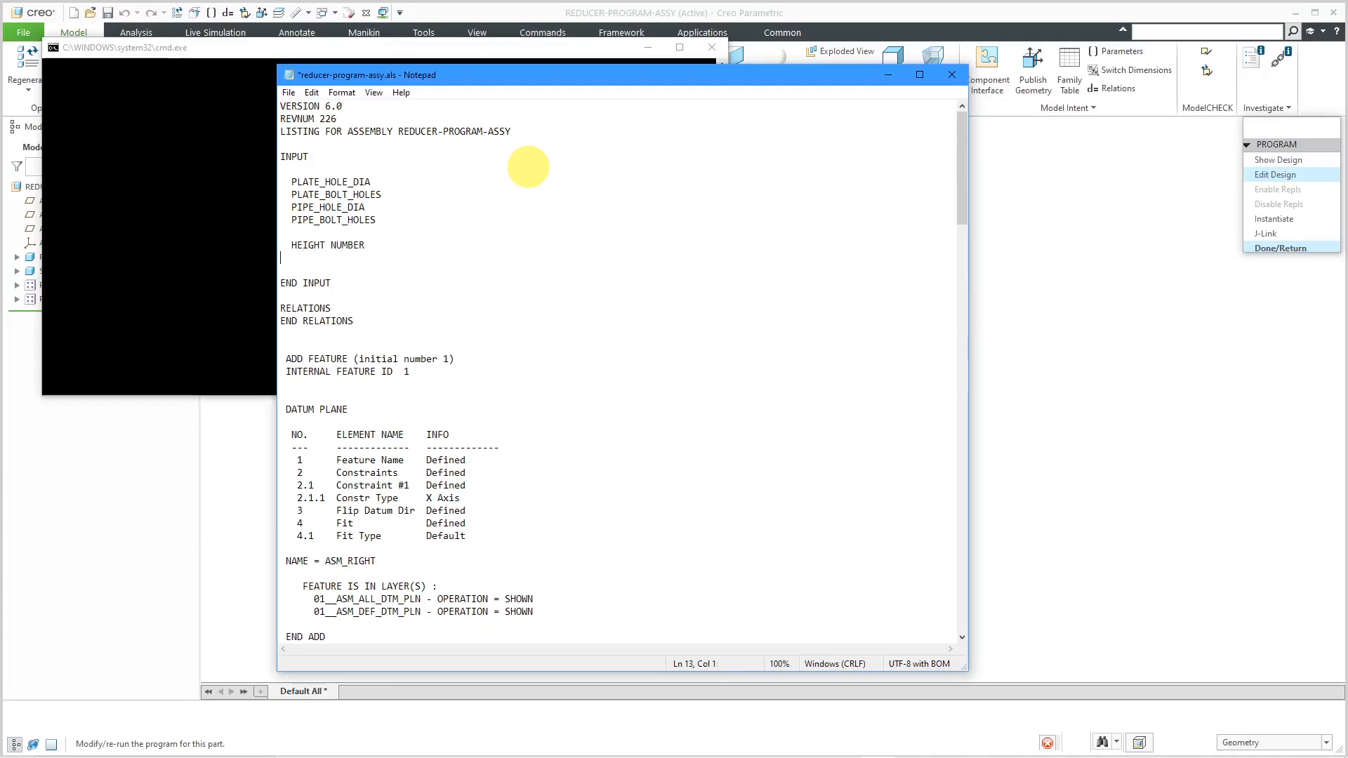
pyautogui.write('"ENTER THE HEIGHT OF THE REDUCER')
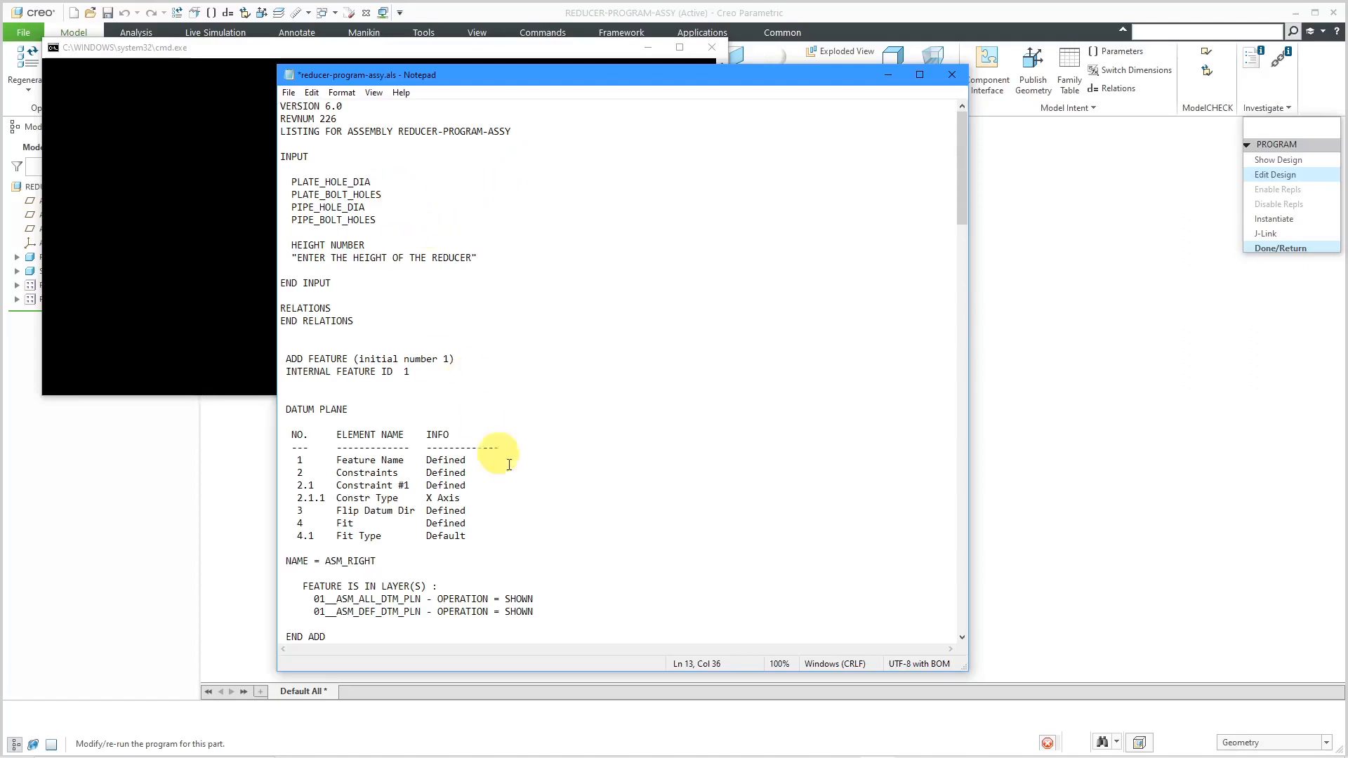
# - Save and close the subassembly's program file, and incorporate its changes into the model
pyautogui.click(288, 94)
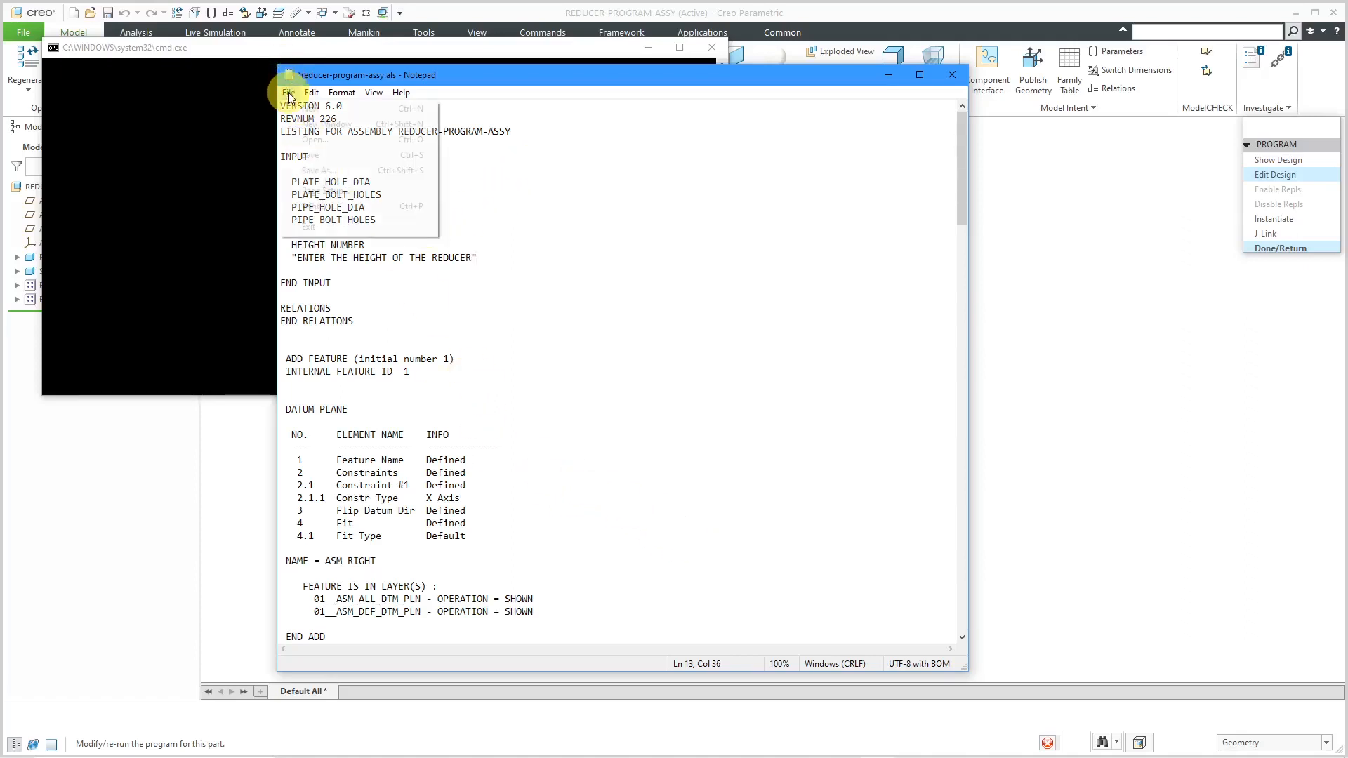
pyautogui.click(310, 154)
pyautogui.click(289, 94)
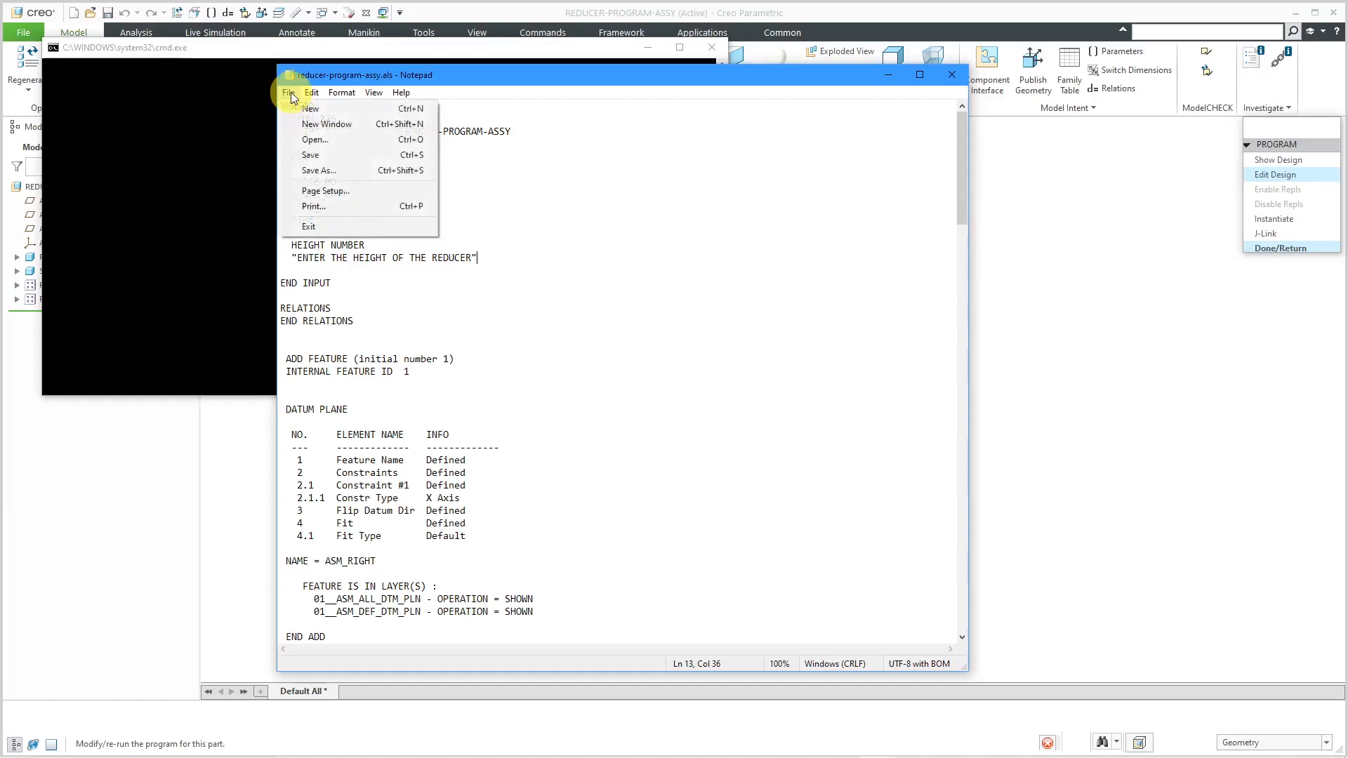
pyautogui.click(321, 225)
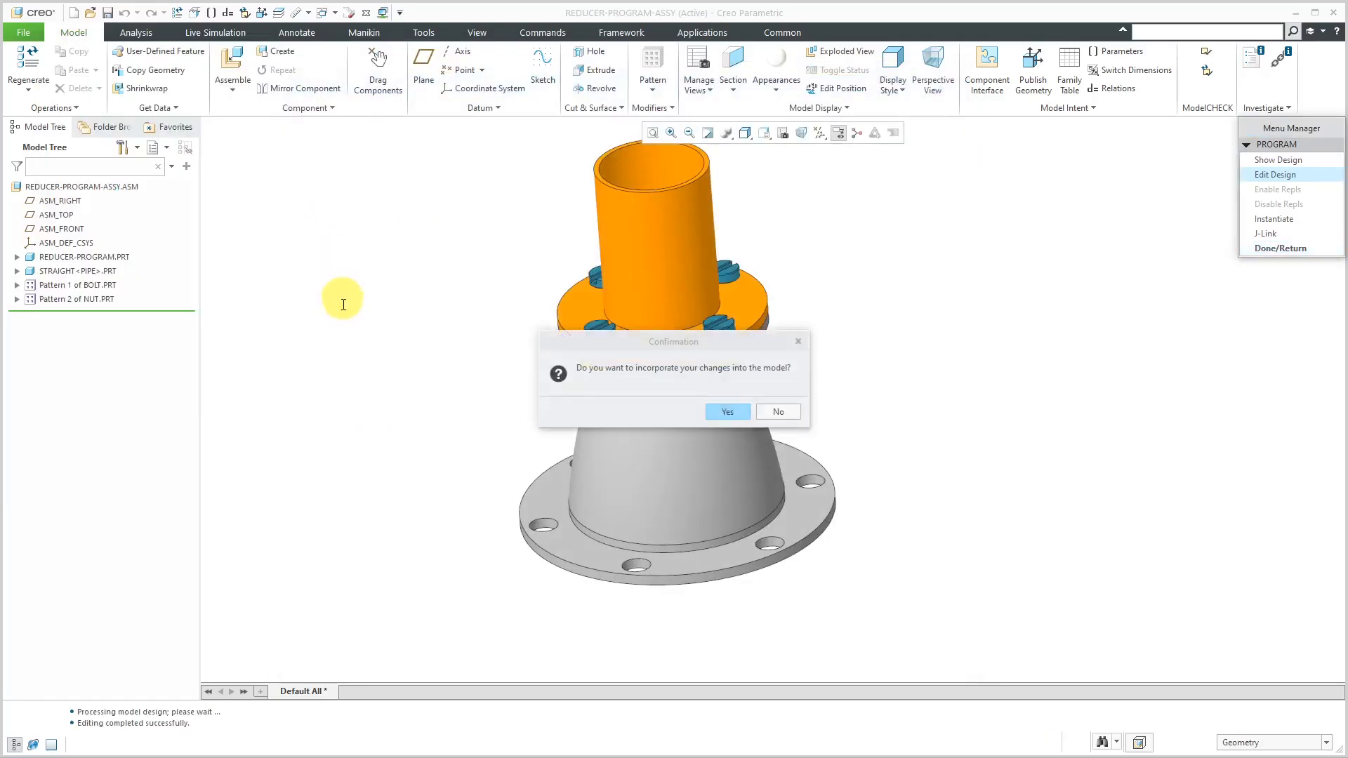
pyautogui.click(727, 413)
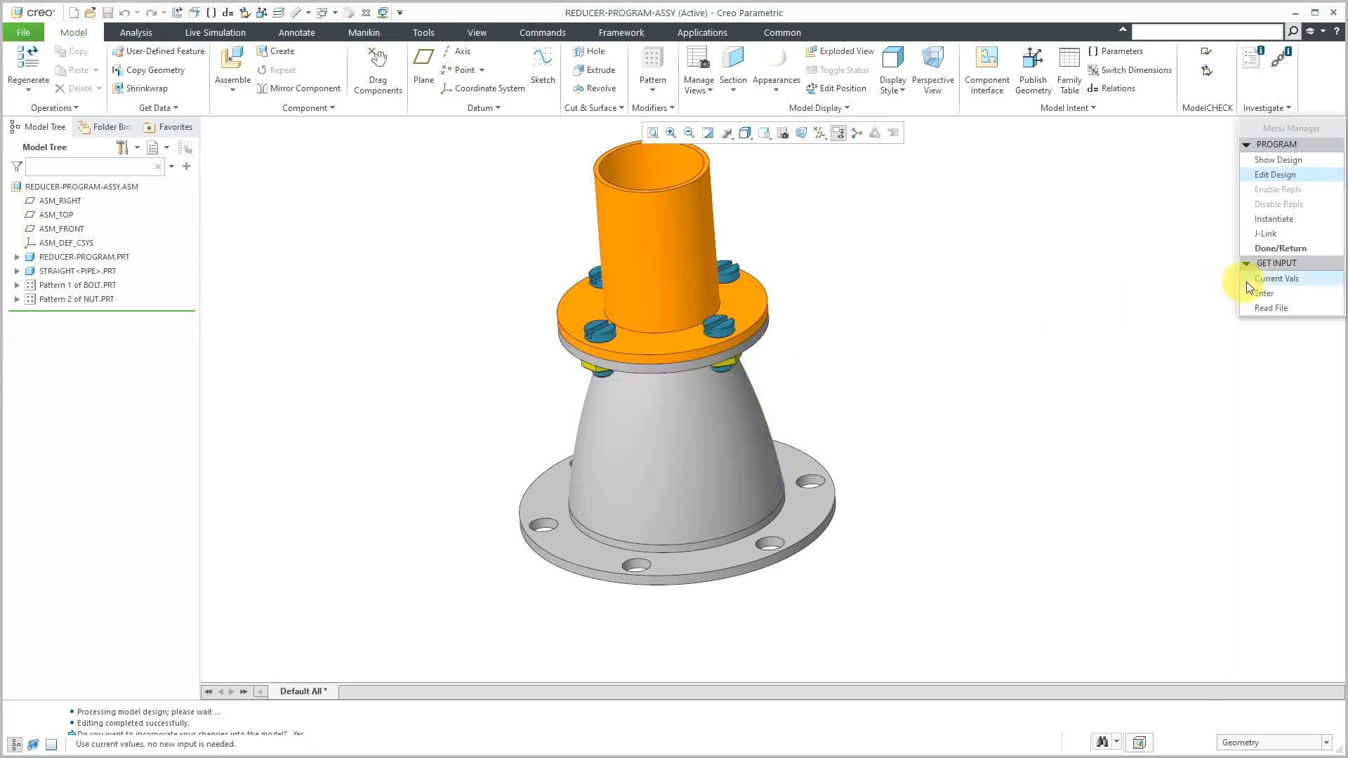
# - Choose to enter new values for all five inputs, setting PLATE_HOLE_DIA to 20 and PLATE_BOLT_HOLES to 8
pyautogui.click(1264, 293)
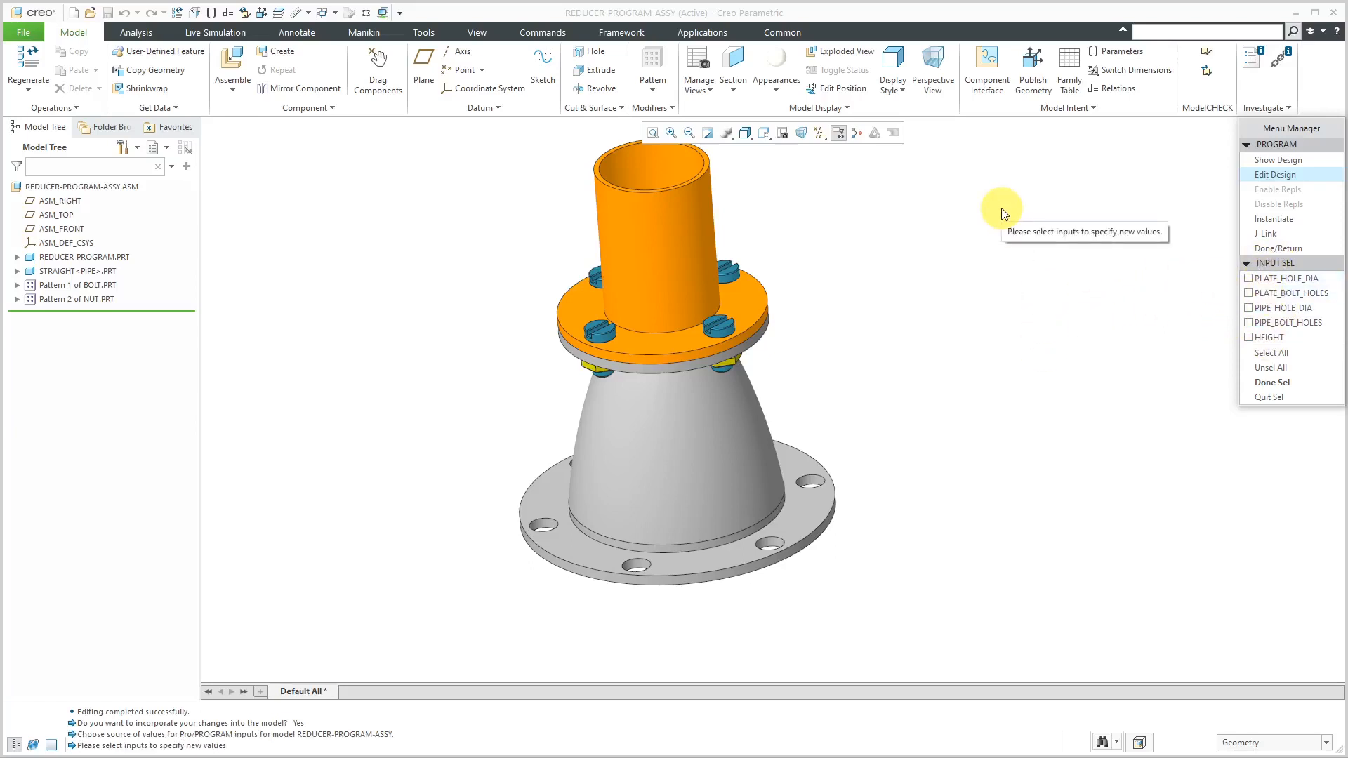
pyautogui.click(1263, 354)
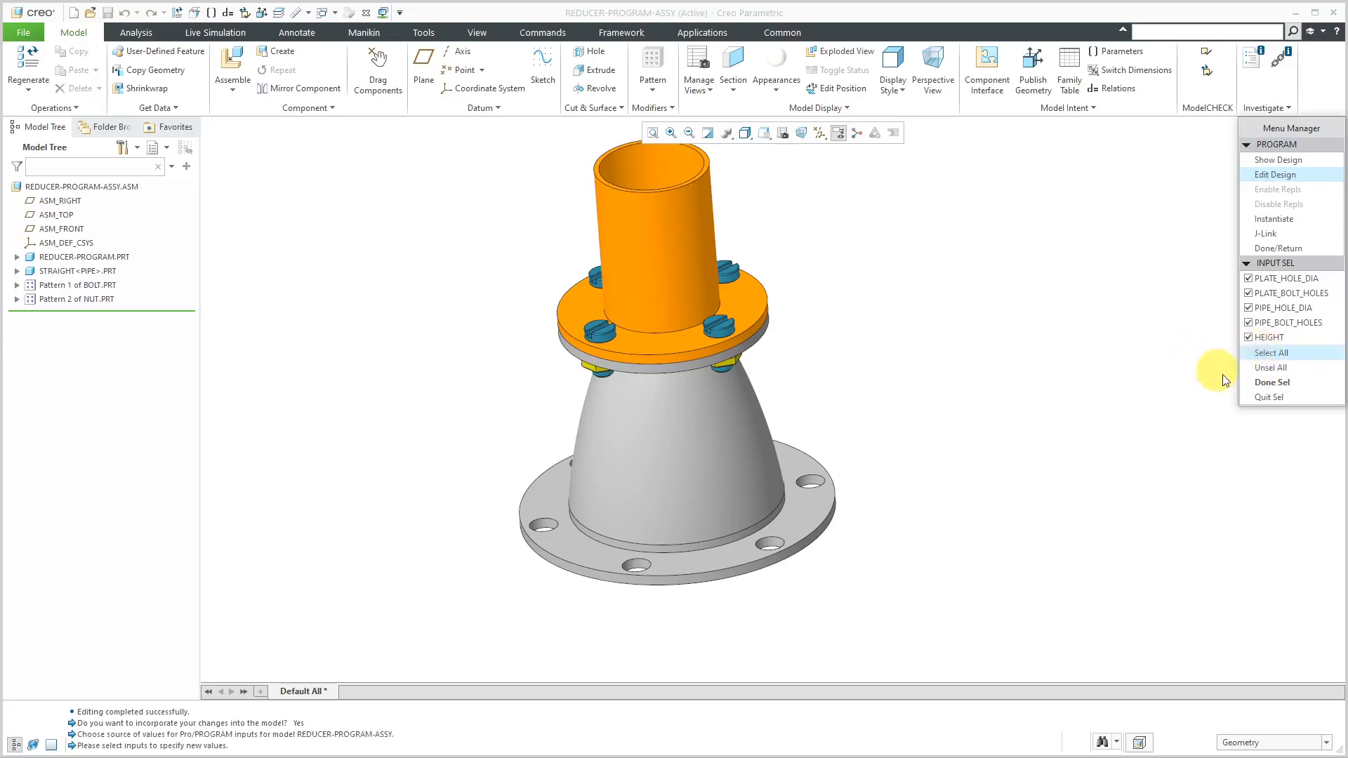
pyautogui.click(1262, 381)
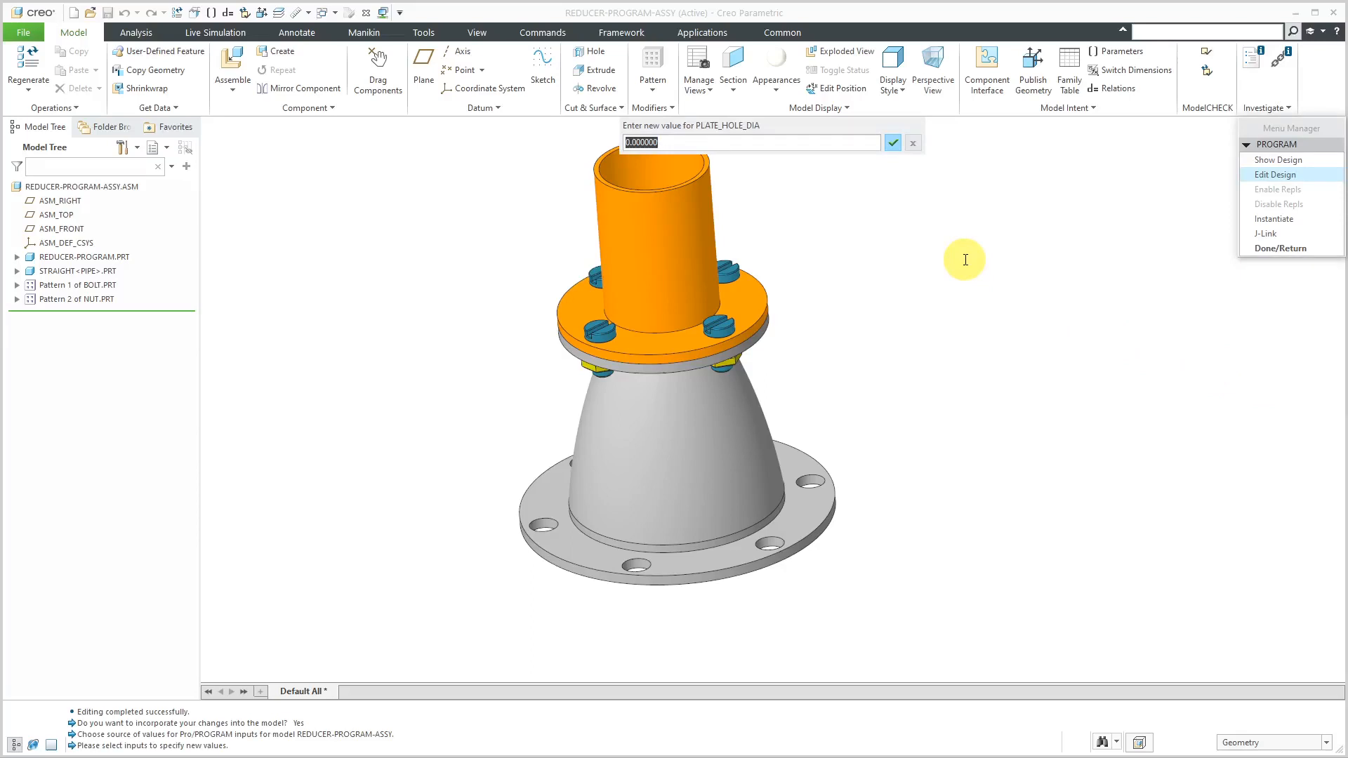
pyautogui.write('20')
pyautogui.press('Return')
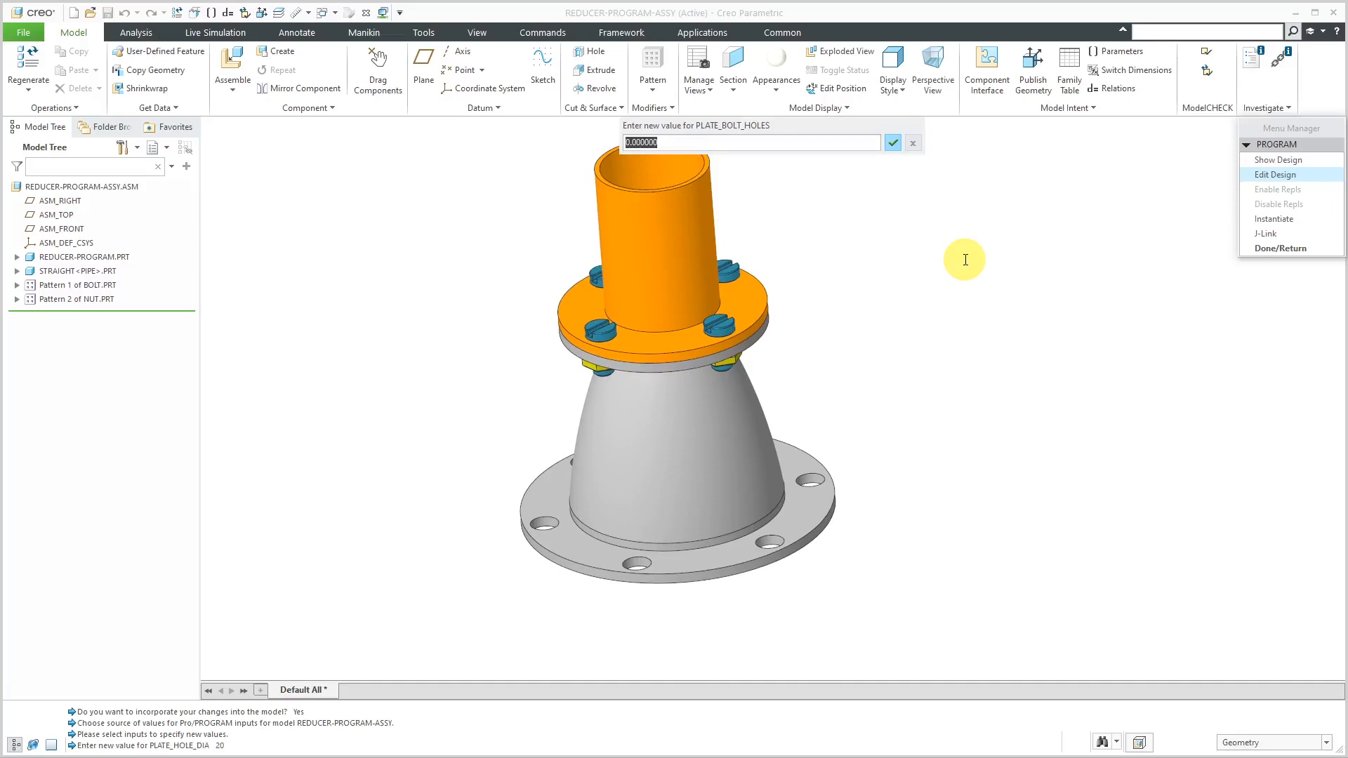
pyautogui.write('8')
pyautogui.press('Return')
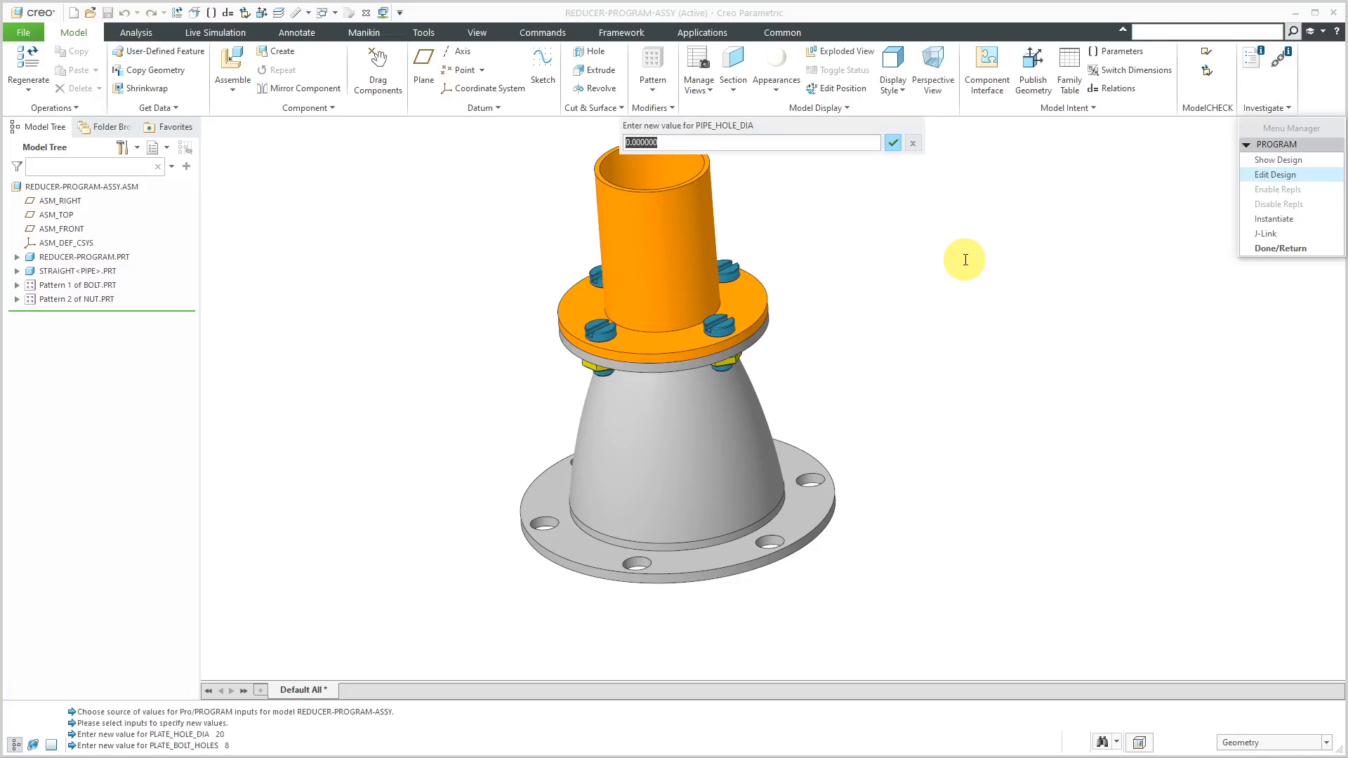
# - Set PIPE_HOLE_DIA to 10, PIPE_BOLT_HOLES to 8 and the reducer height to 60, and leave the program definition
pyautogui.write('10')
pyautogui.press('Return')
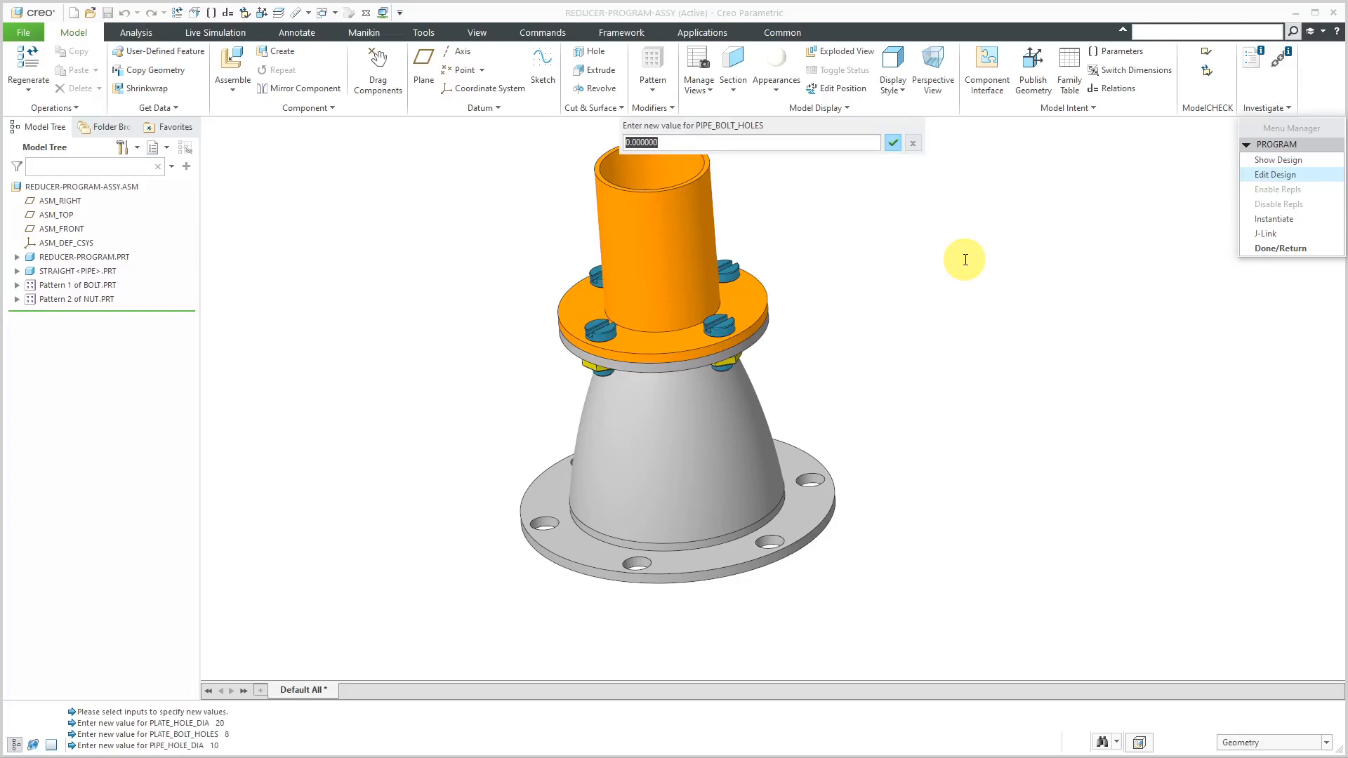
pyautogui.write('8')
pyautogui.press('Return')
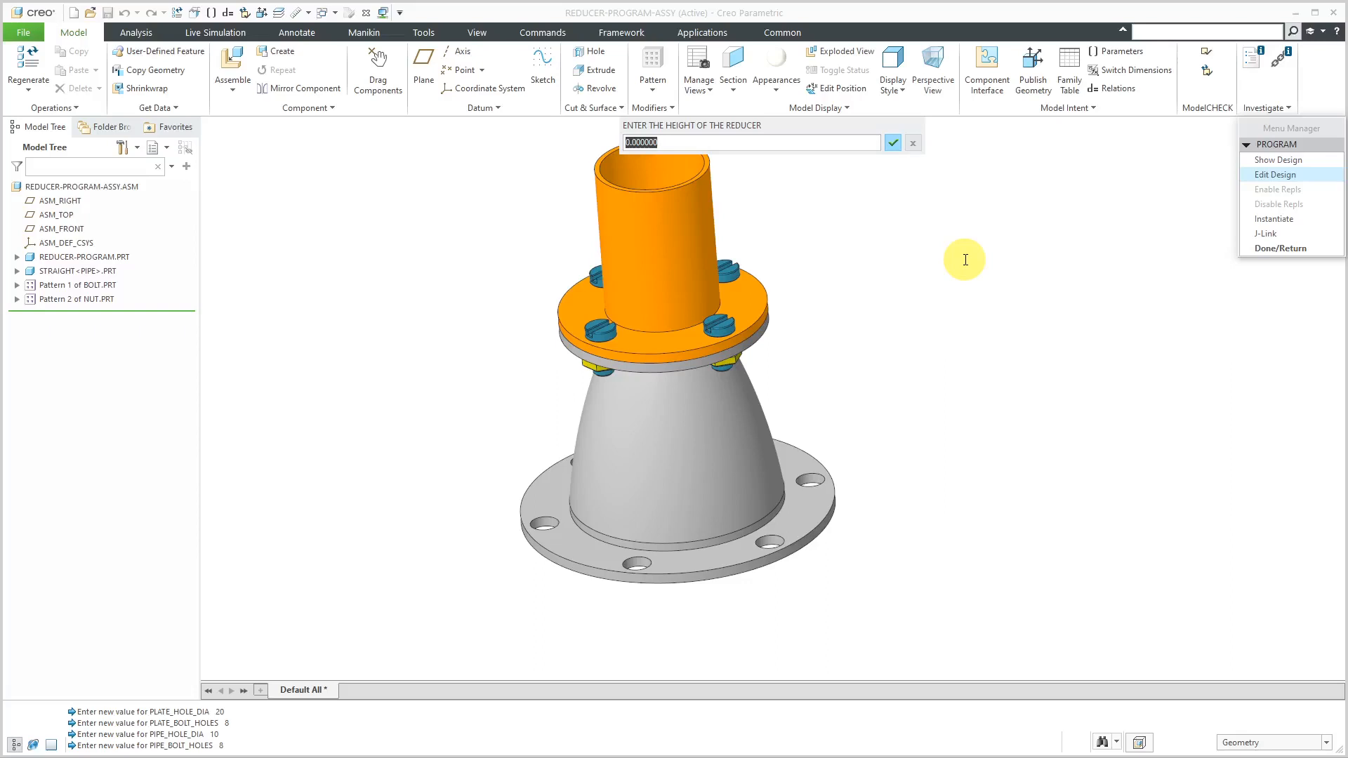
pyautogui.write('60')
pyautogui.press('Return')
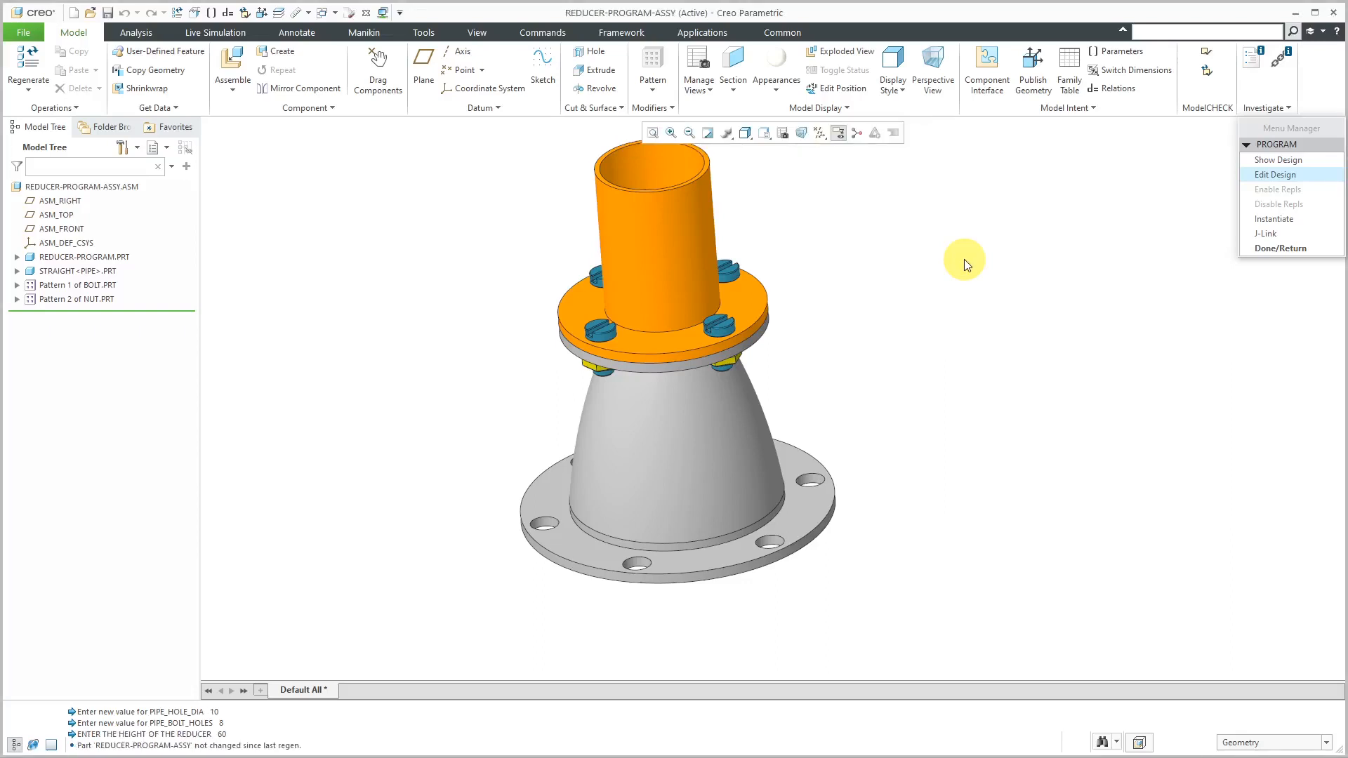
pyautogui.click(1279, 248)
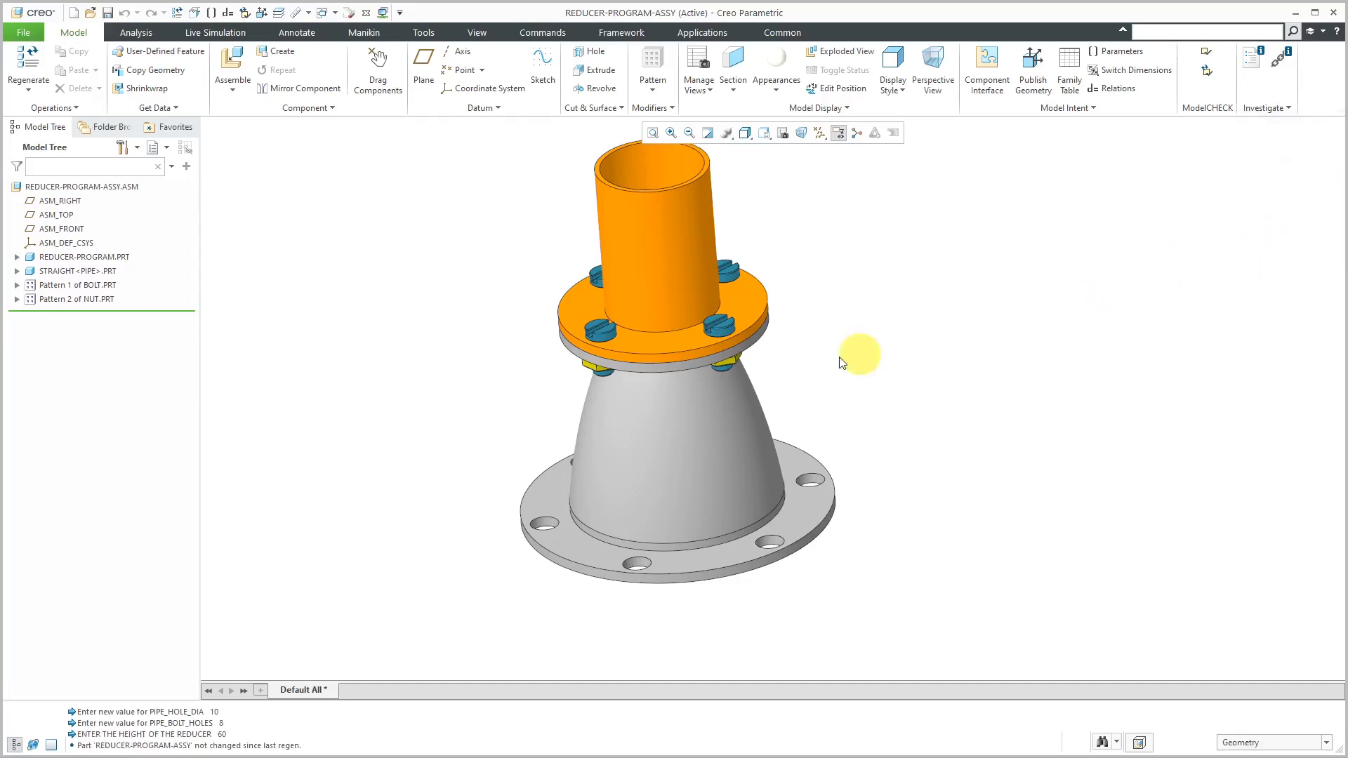
# - Open the grey reducer part, REDUCER-PROGRAM.PRT, in its own window
pyautogui.moveTo(792, 372)
pyautogui.mouseDown(button='middle')
pyautogui.moveTo(873, 349)
pyautogui.moveTo(865, 366)
pyautogui.moveTo(818, 344)
pyautogui.moveTo(896, 349)
pyautogui.moveTo(851, 367)
pyautogui.moveTo(863, 382)
pyautogui.mouseUp(button='middle')
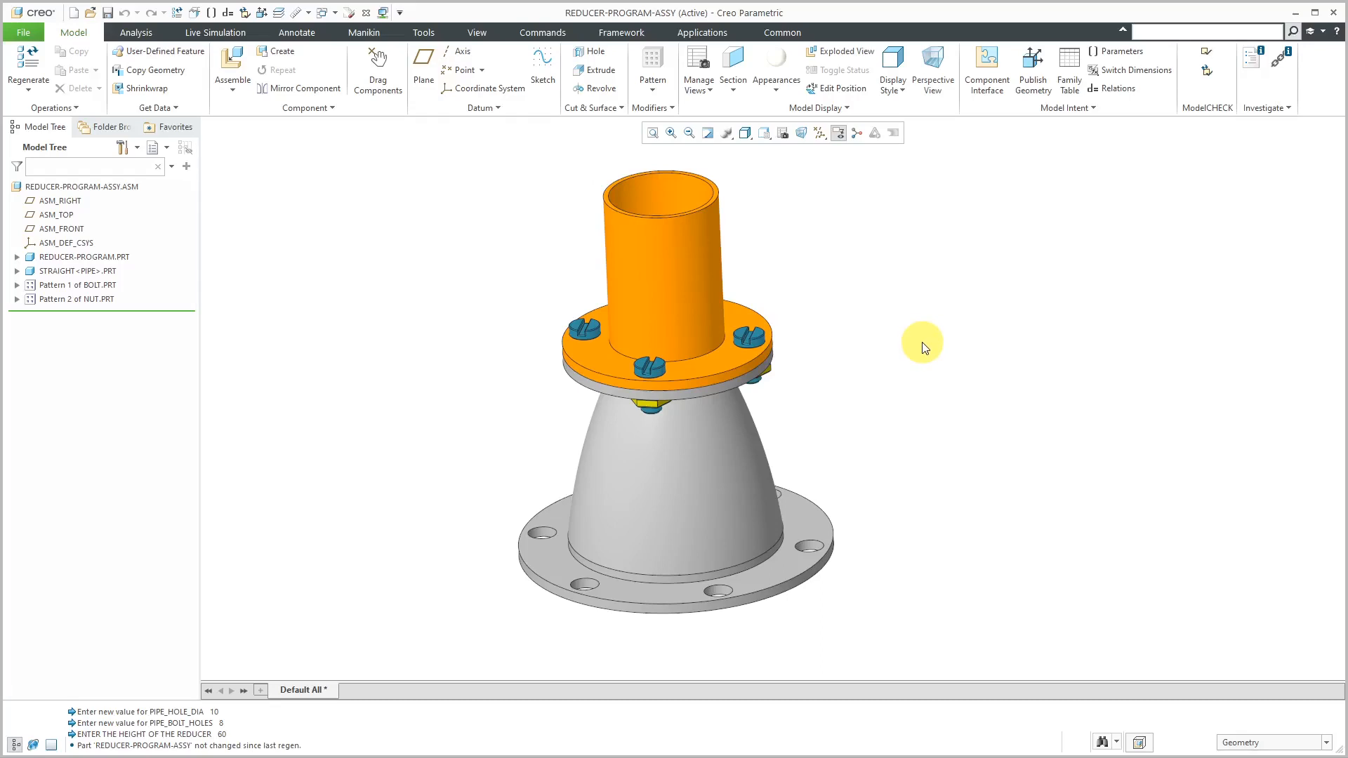
pyautogui.click(805, 516)
pyautogui.click(829, 428)
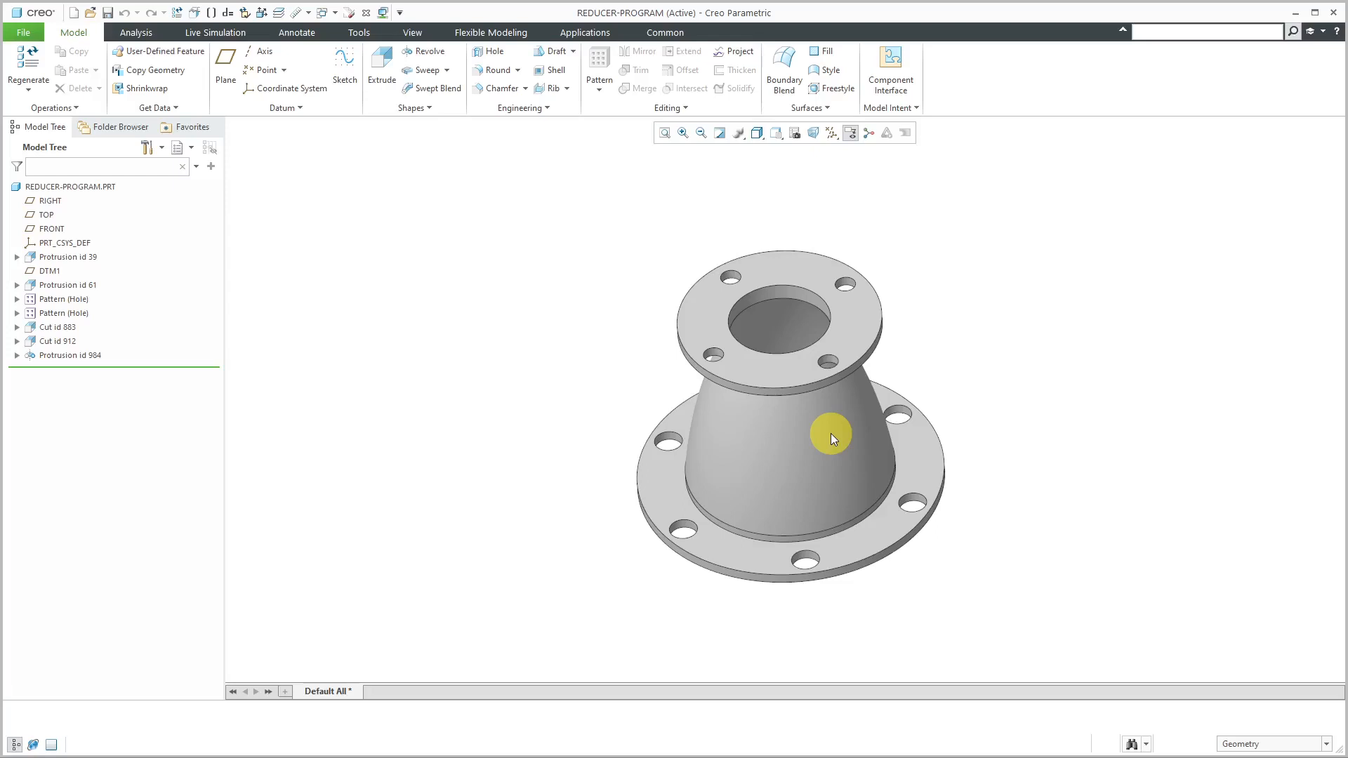
# - Show the offset dimension of datum plane DTM1 and display it by symbolic name instead of value
pyautogui.moveTo(799, 430); pyautogui.dragTo(833, 445, button='middle')
pyautogui.scroll(-1, 831, 444)
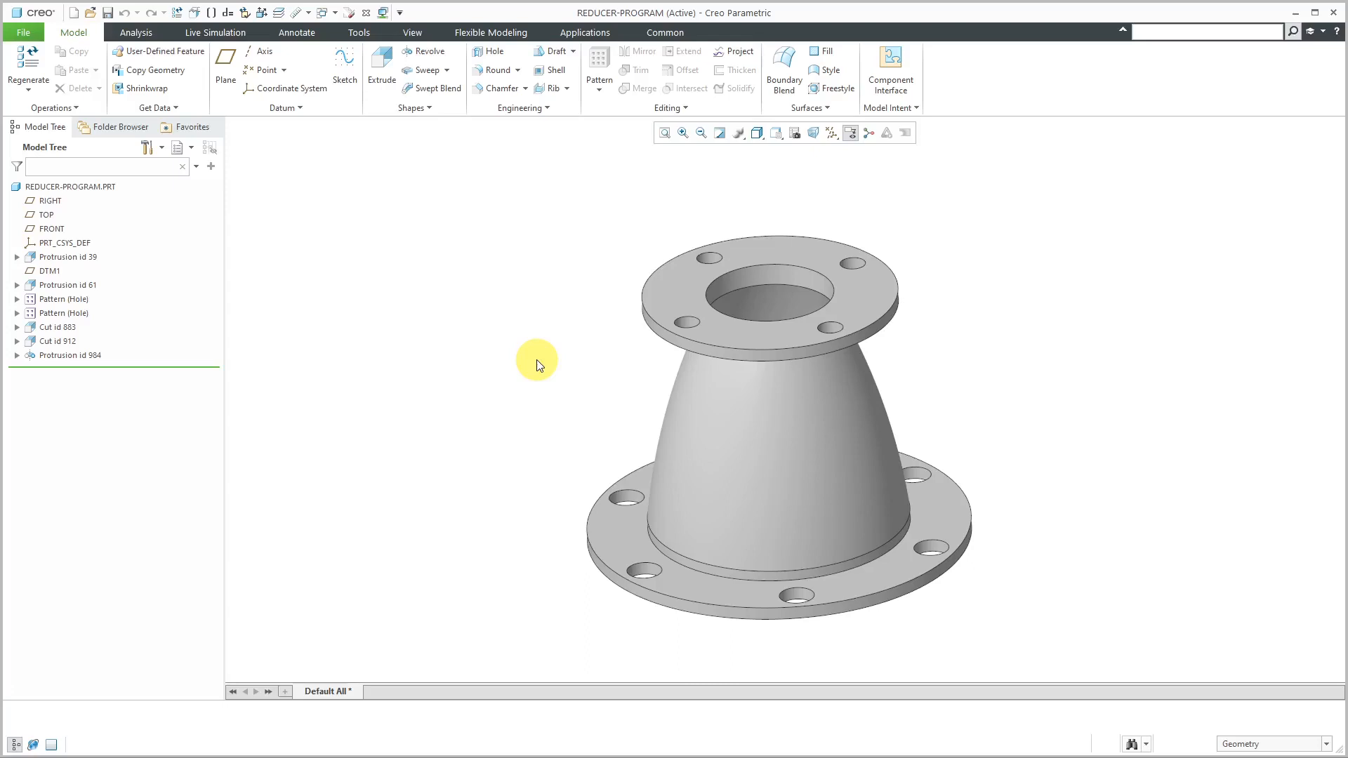
pyautogui.click(52, 274)
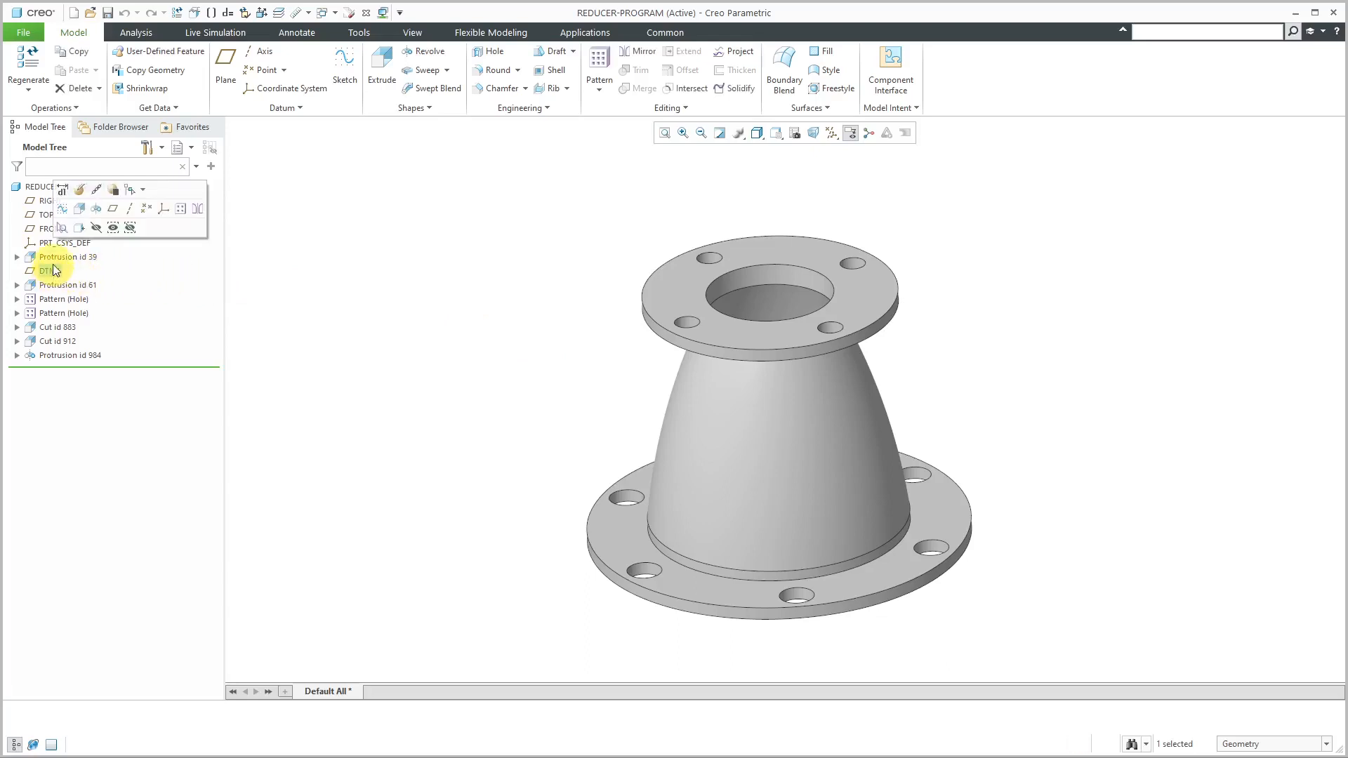
pyautogui.click(62, 189)
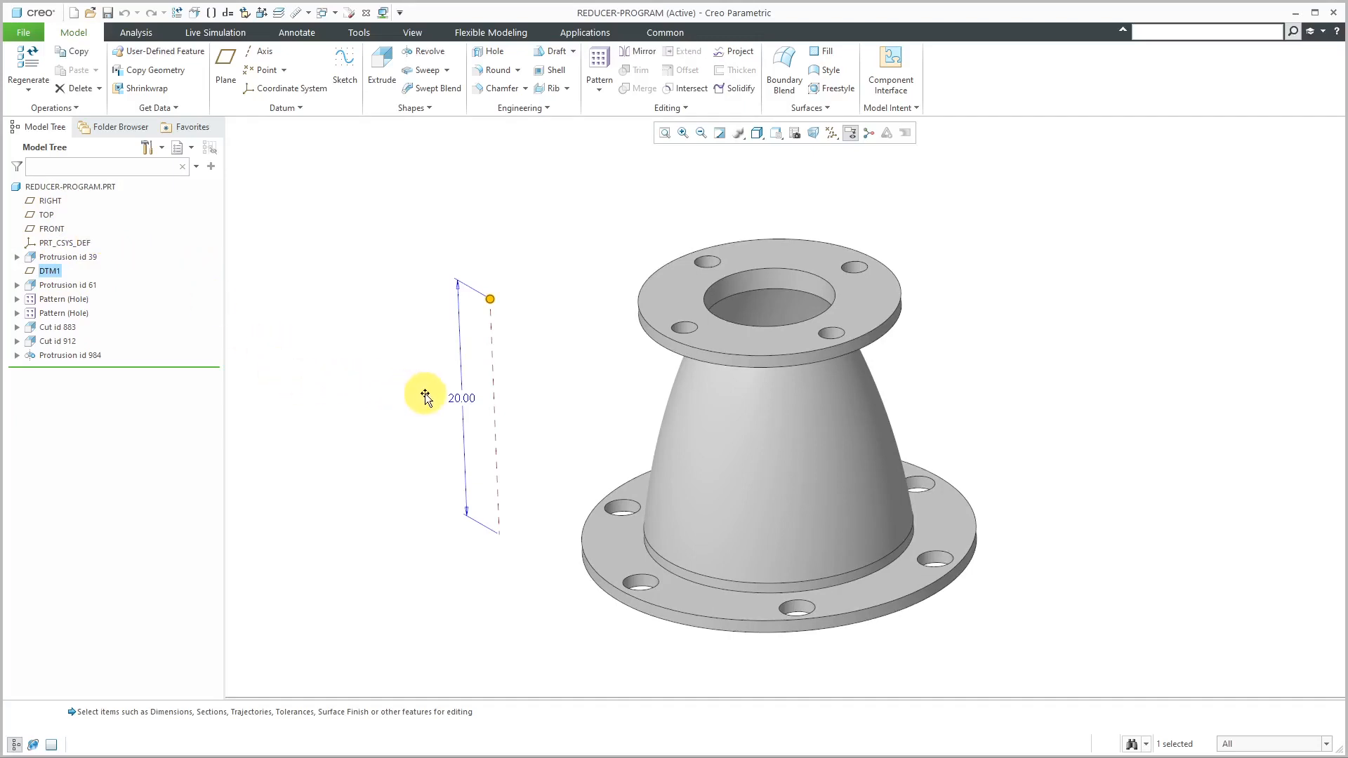
pyautogui.click(360, 35)
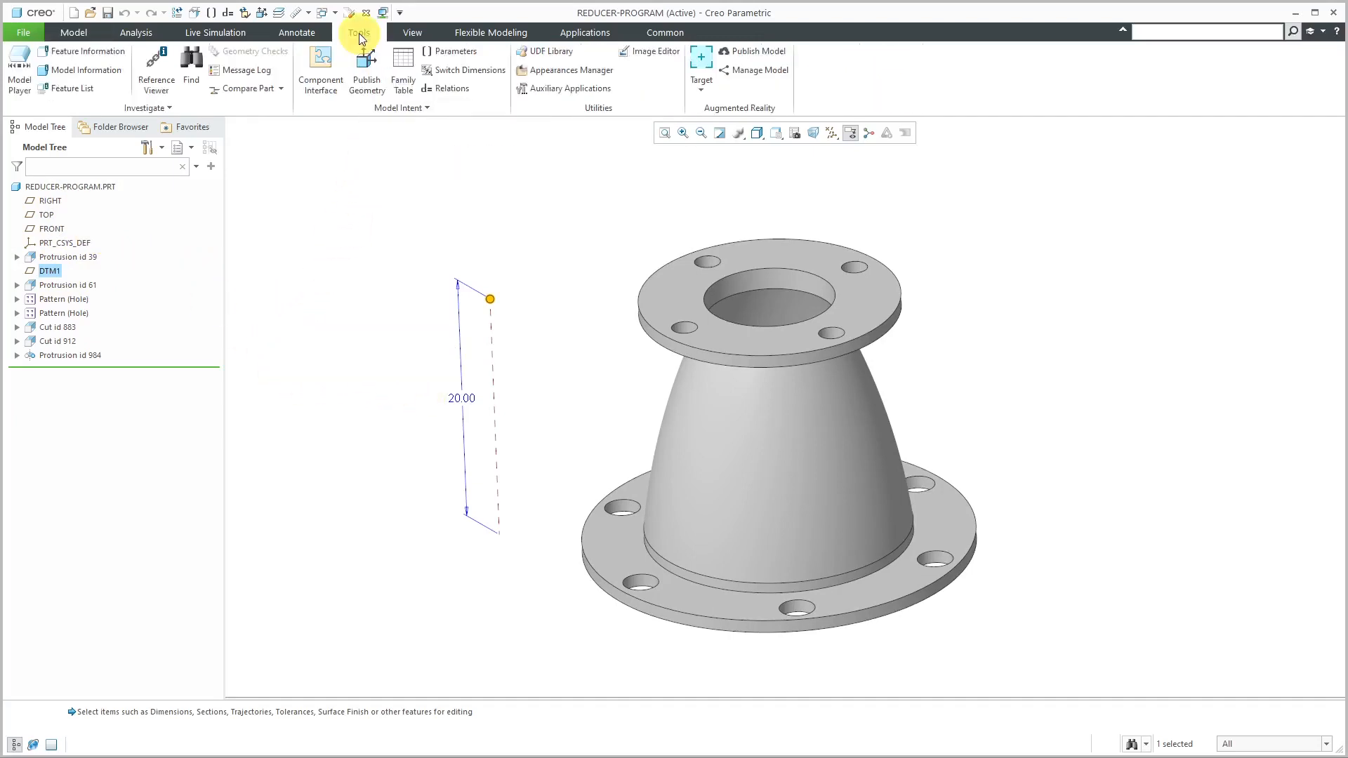
pyautogui.click(460, 70)
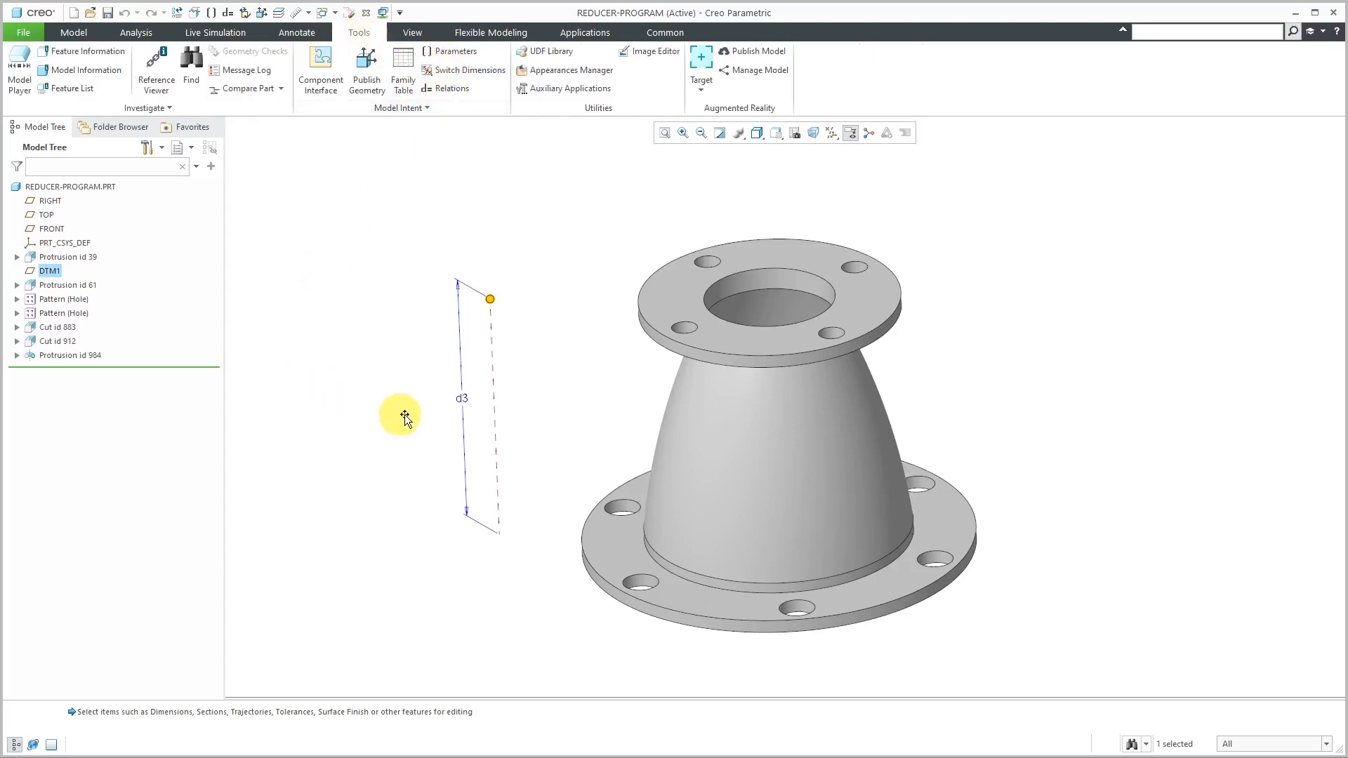
# - Rename the DTM1 offset dimension as HEIGHT and finish editing the dimension
pyautogui.click(463, 402)
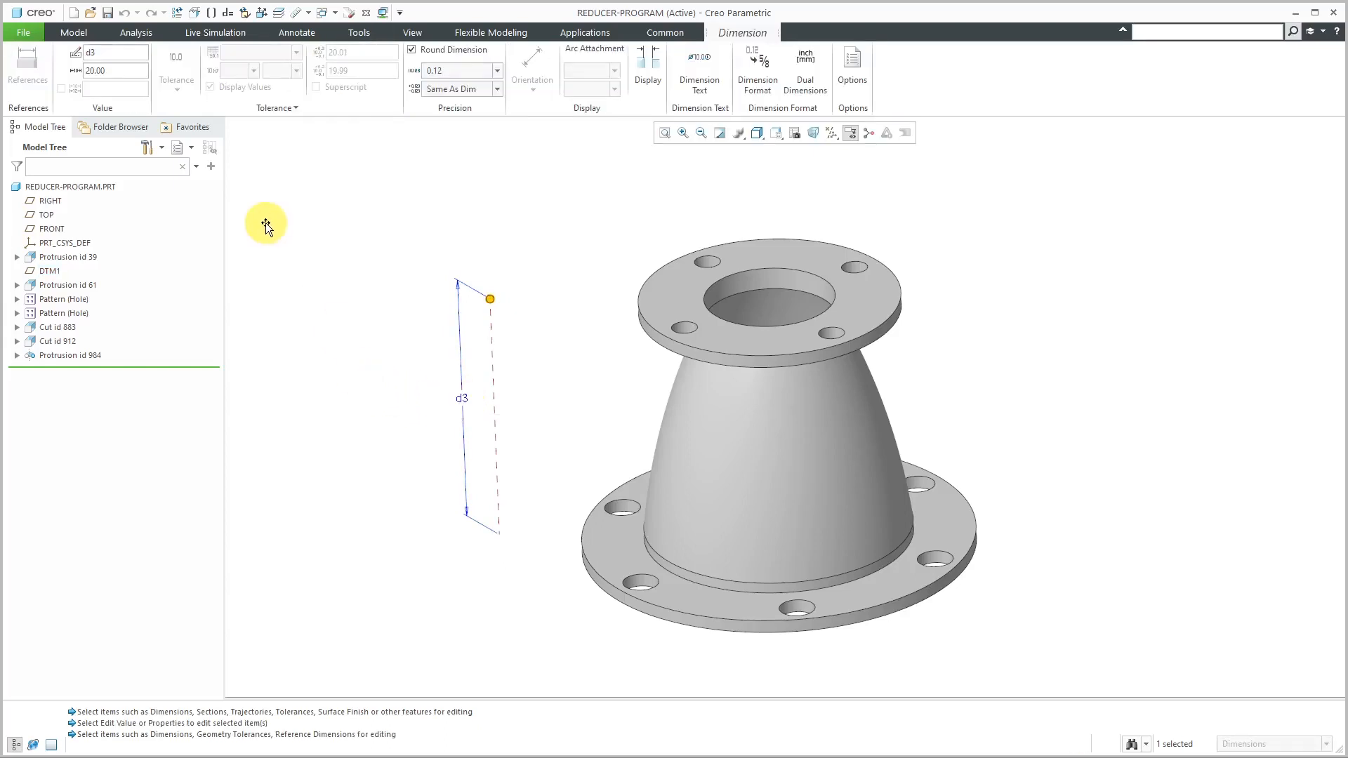
pyautogui.click(115, 53)
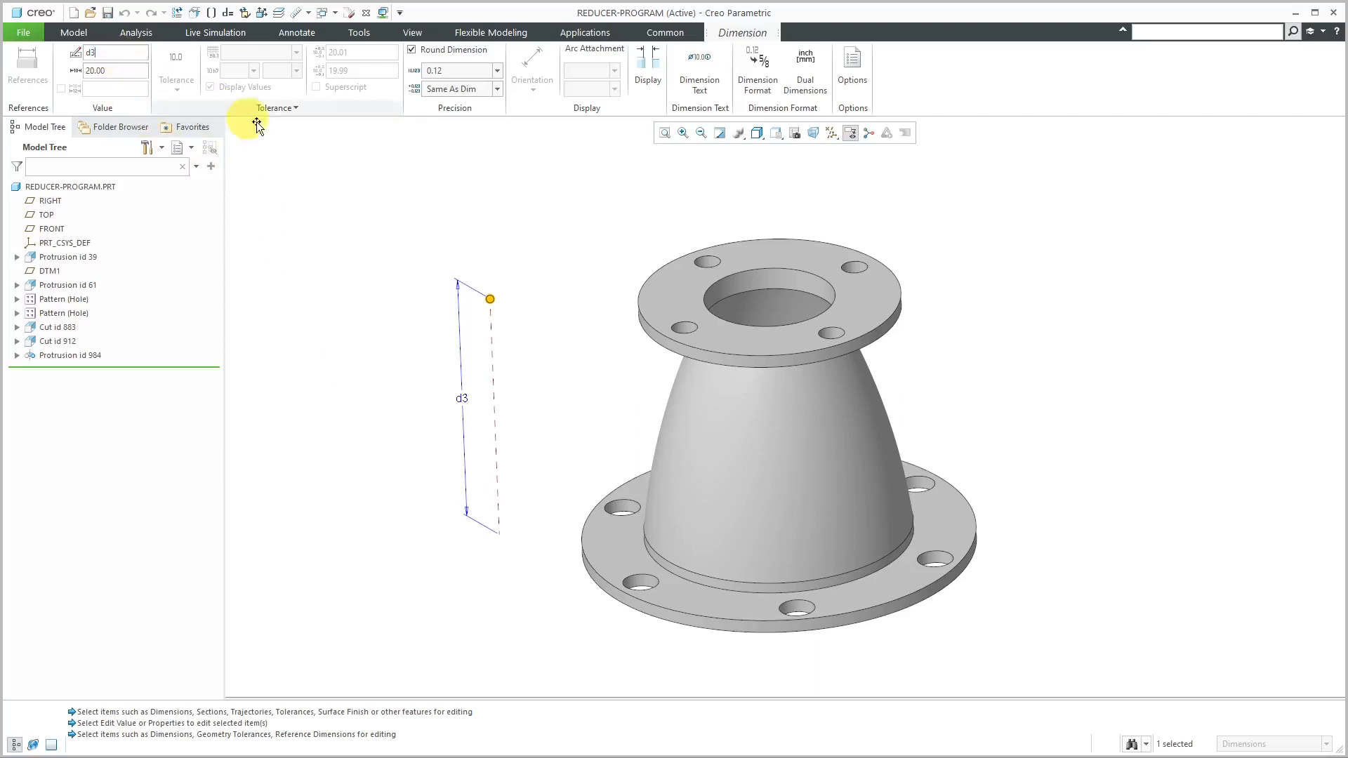
pyautogui.press('BackSpace')
pyautogui.press('BackSpace')
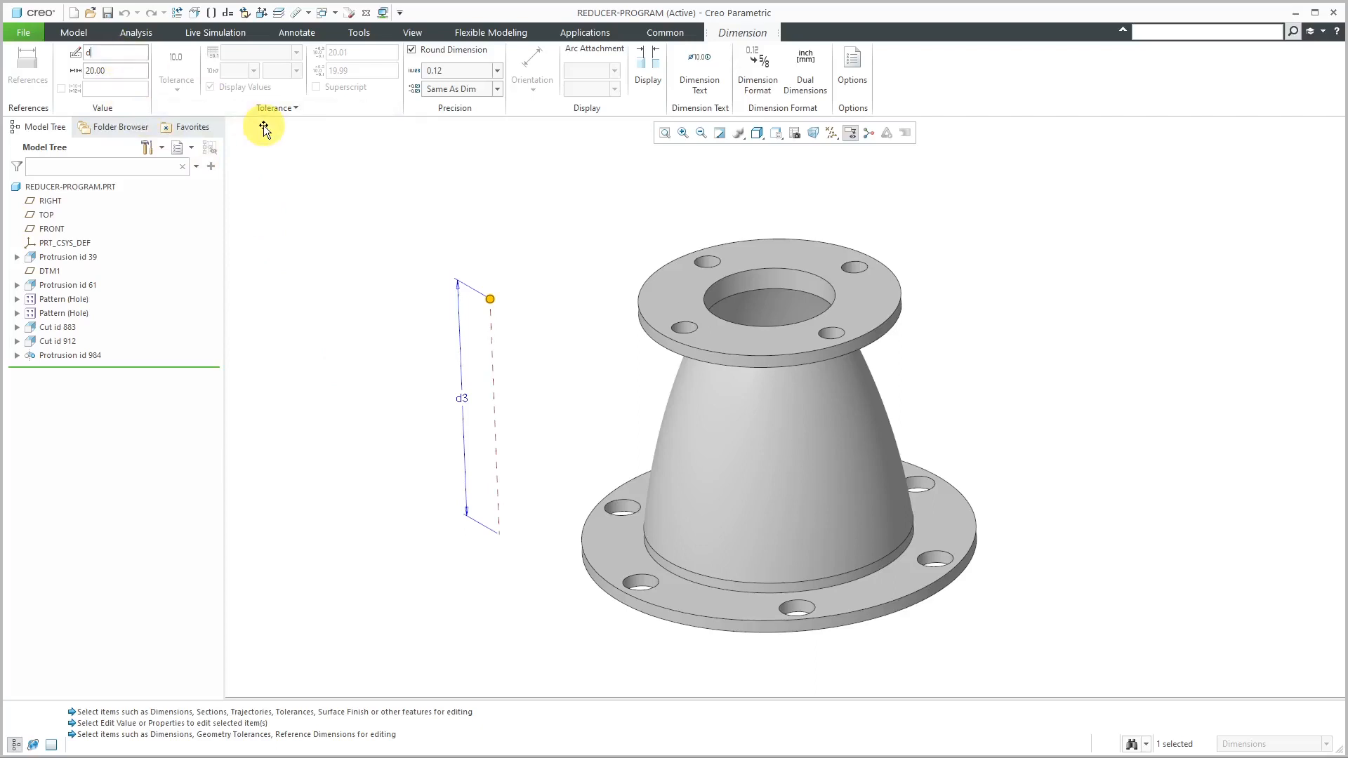
pyautogui.write('HEIGHT')
pyautogui.press('Return')
pyautogui.click(368, 348)
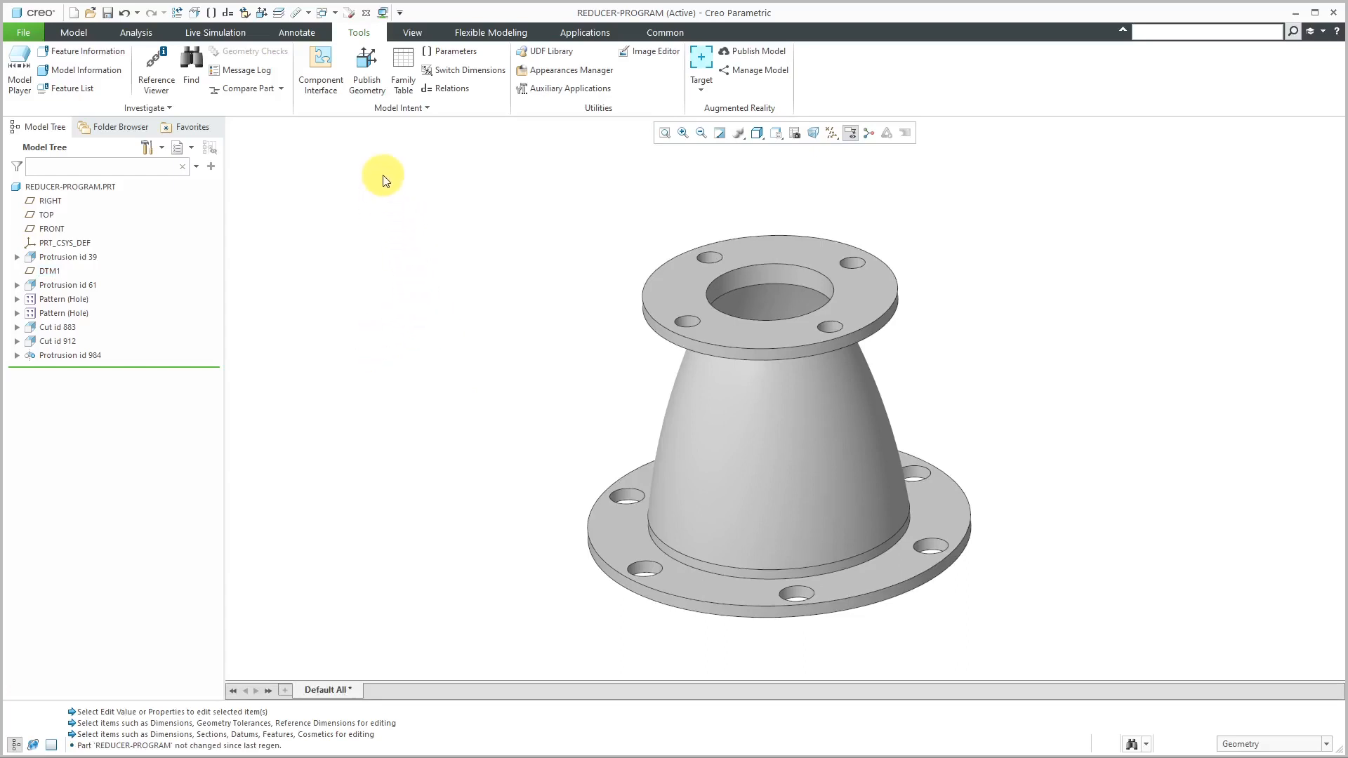
# - Switch to the top-level assembly PROGRAM.ASM and open its Pro/PROGRAM design for editing
pyautogui.click(336, 14)
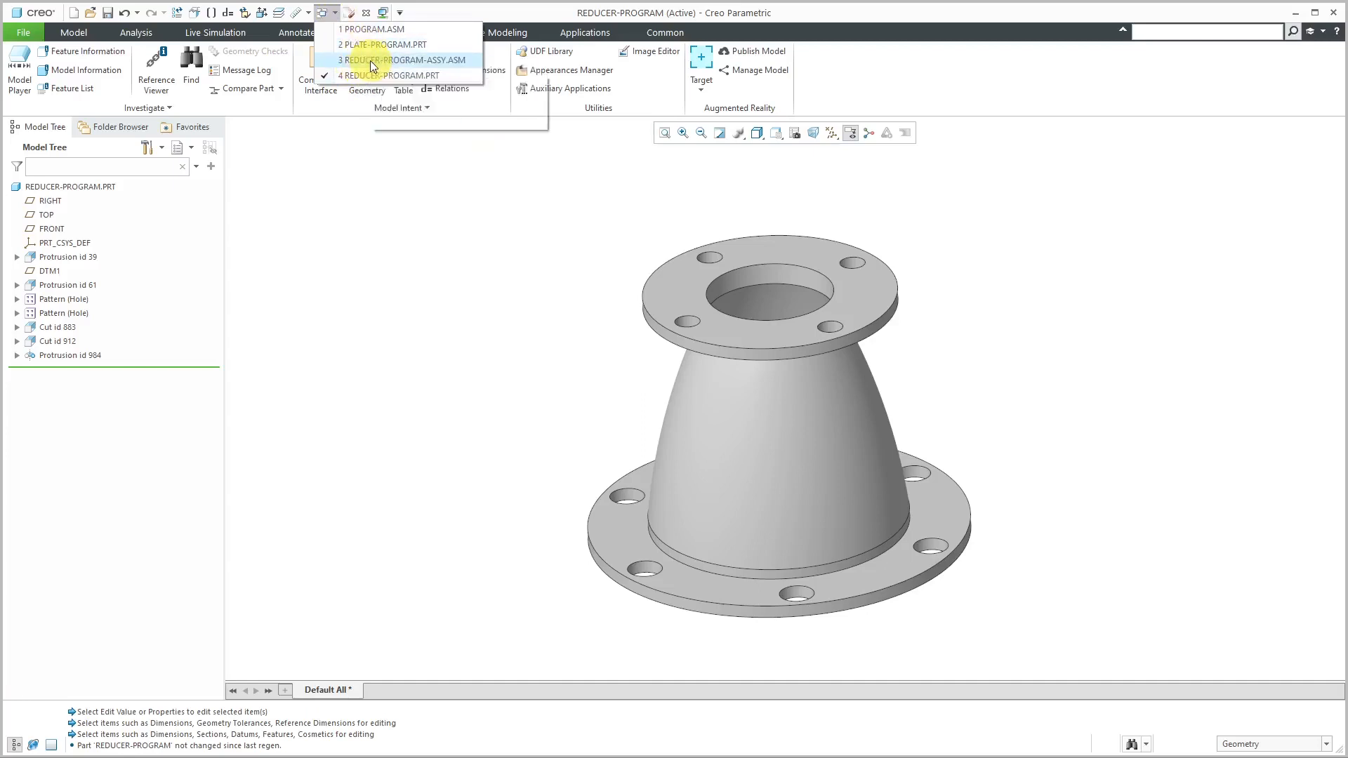
pyautogui.click(371, 29)
pyautogui.moveTo(529, 253)
pyautogui.mouseDown(button='middle')
pyautogui.moveTo(559, 241)
pyautogui.moveTo(524, 234)
pyautogui.moveTo(527, 246)
pyautogui.mouseUp(button='middle')
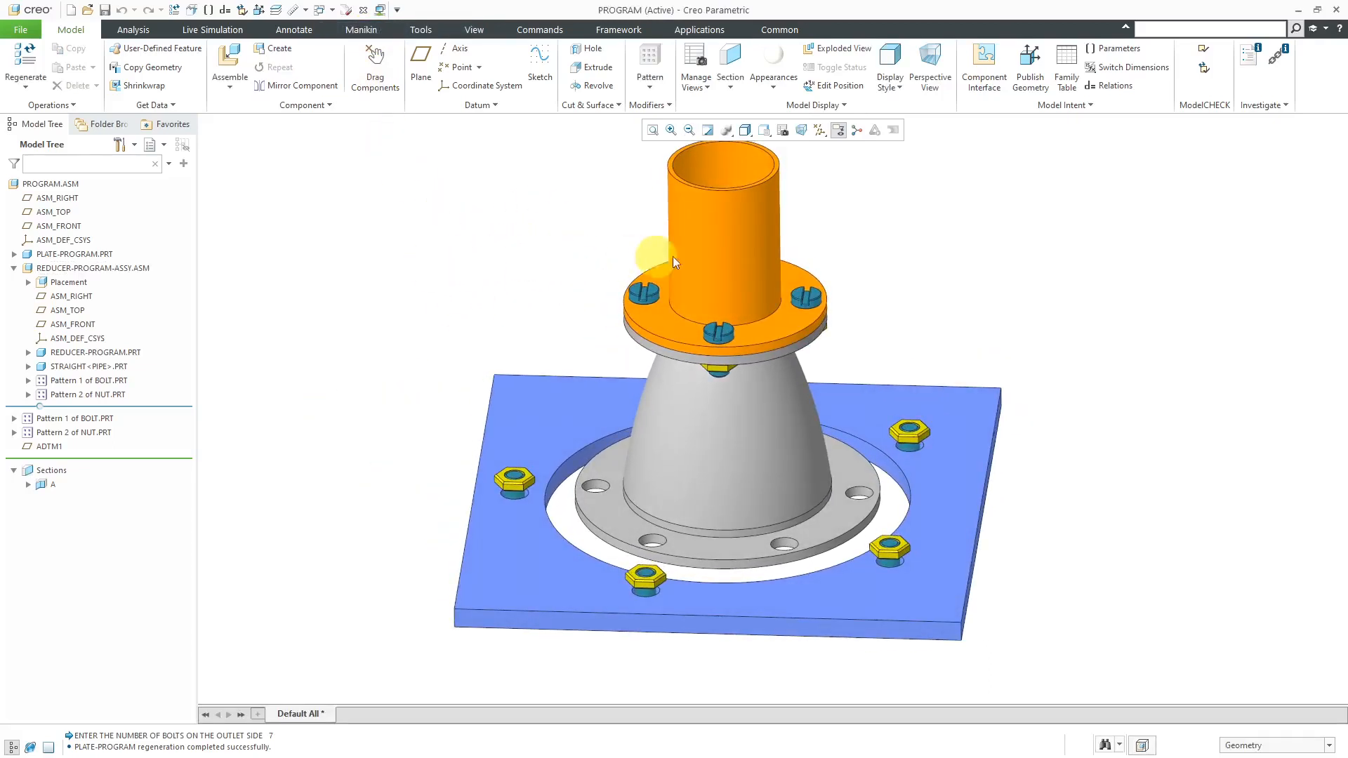
pyautogui.click(1066, 106)
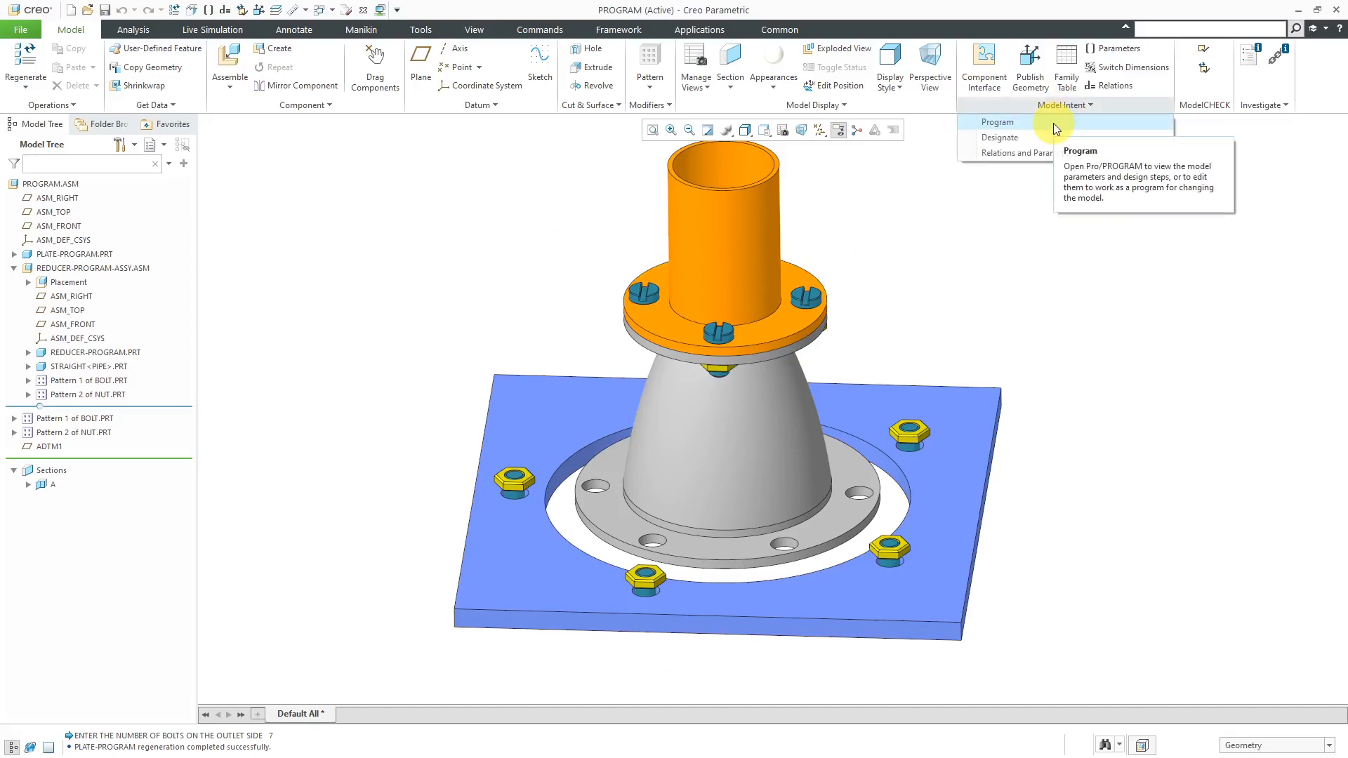
pyautogui.click(1053, 124)
pyautogui.click(1269, 173)
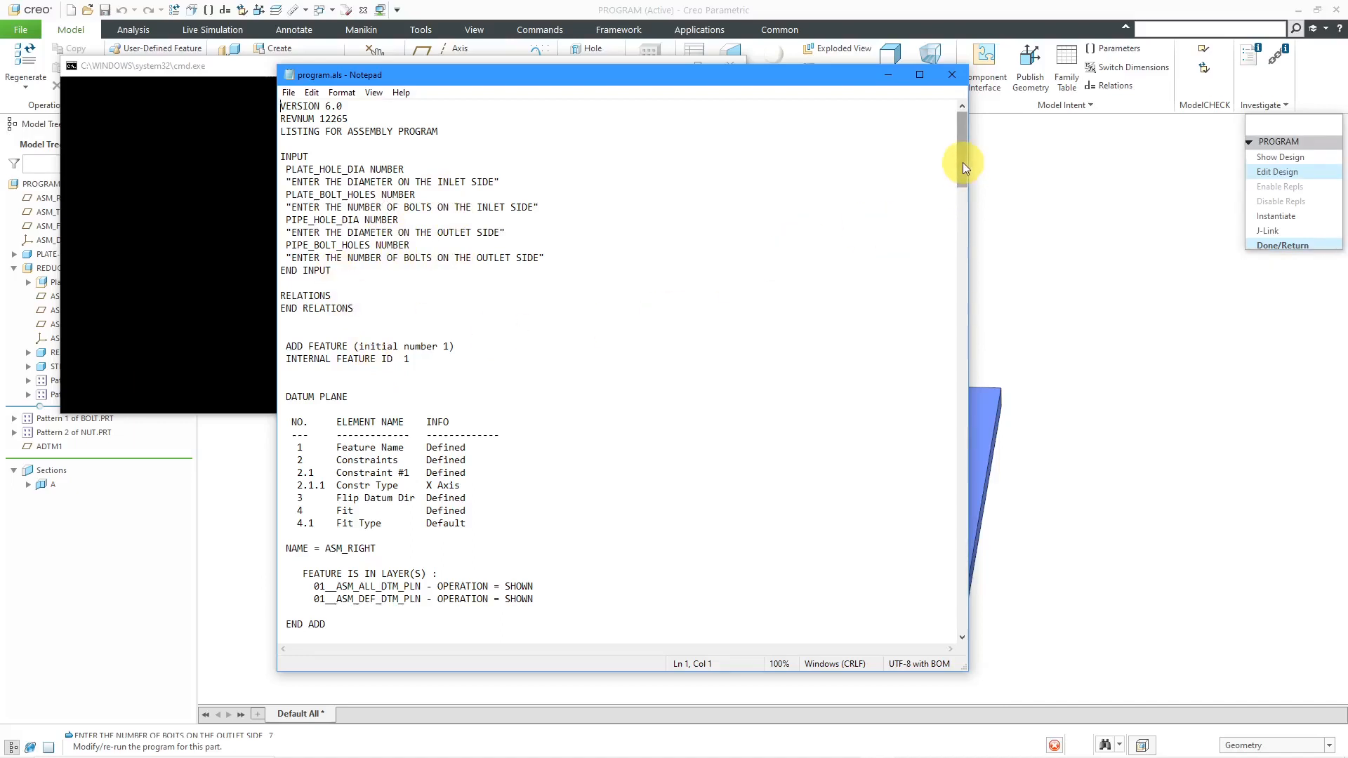
# - Insert the statement EXECUTE ASSEMBLY REDUCER-PROGRAM-ASSY above the line that adds the REDUCER-PROGRAM-ASSY subassembly
pyautogui.moveTo(962, 162); pyautogui.dragTo(943, 335)
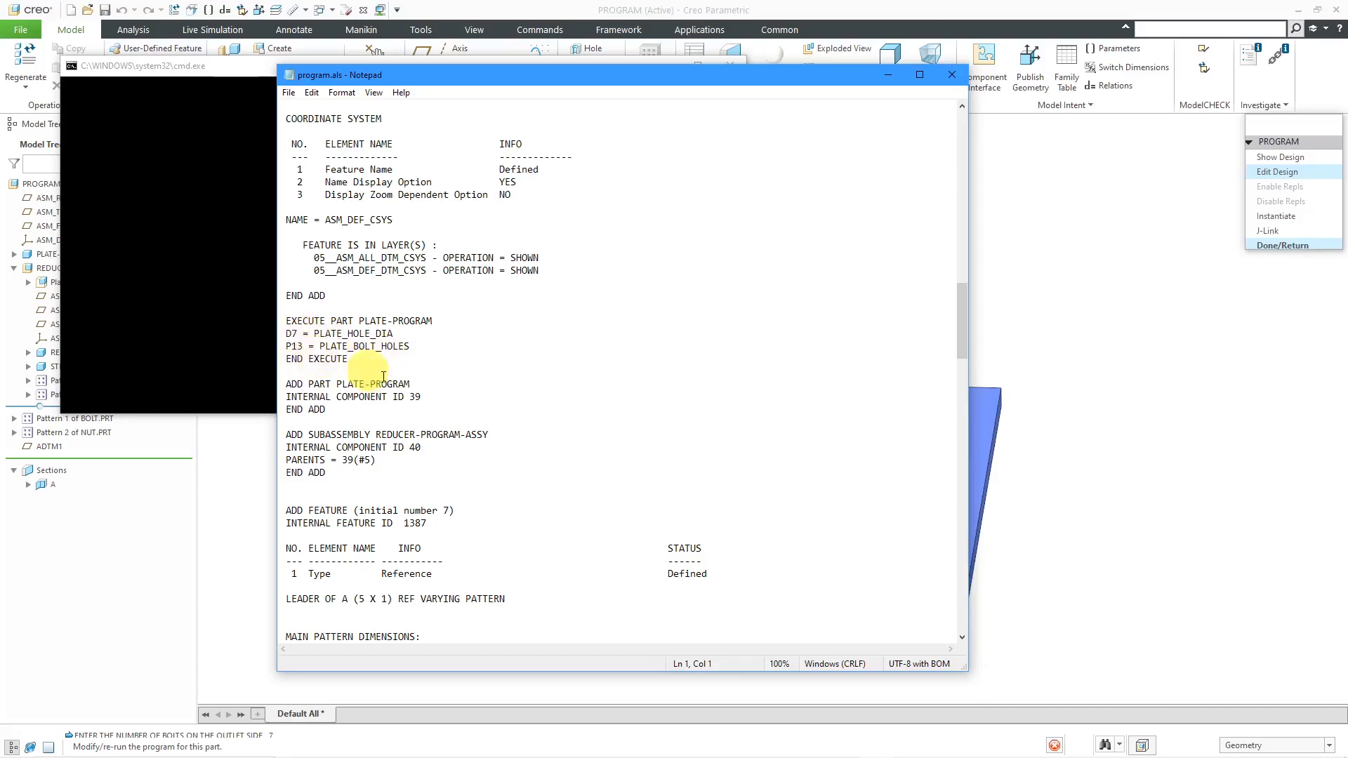
pyautogui.click(317, 422)
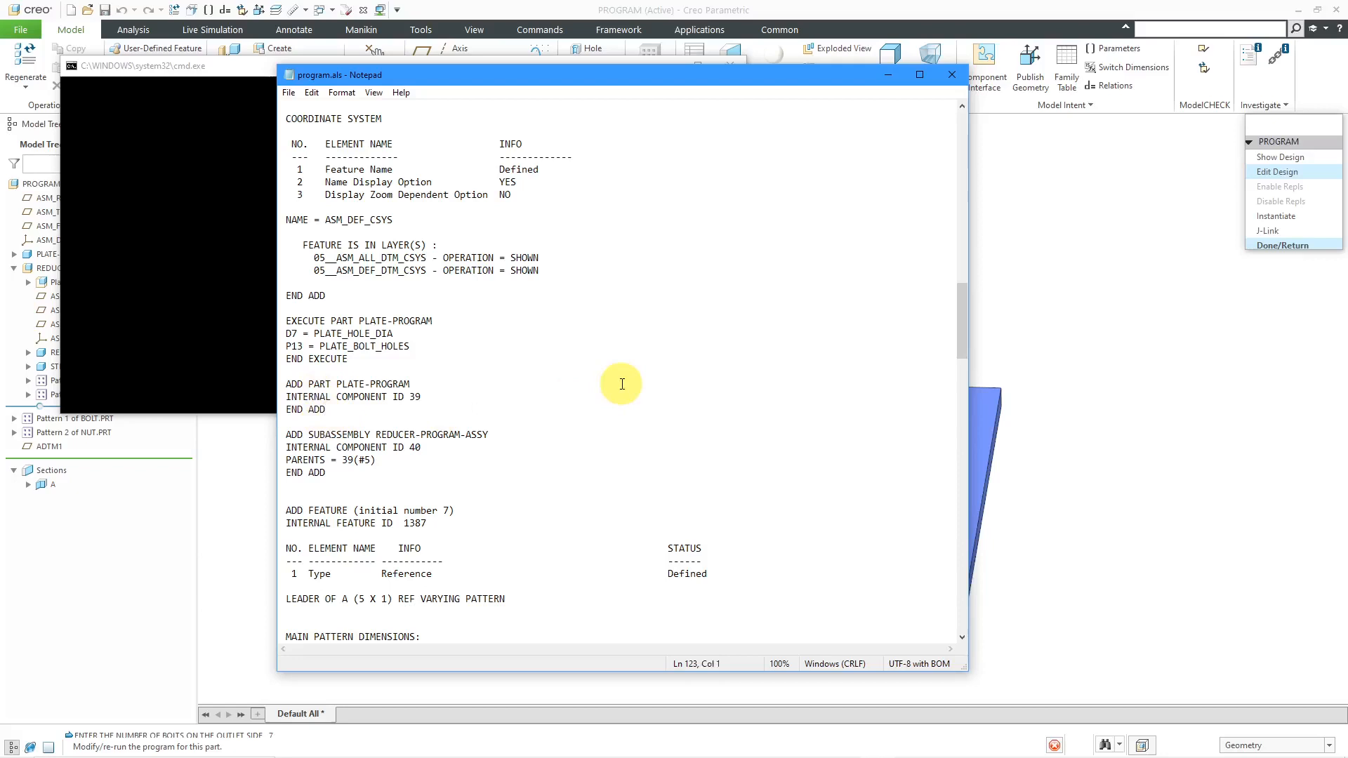
pyautogui.press('Return')
pyautogui.press('Return')
pyautogui.press('Return')
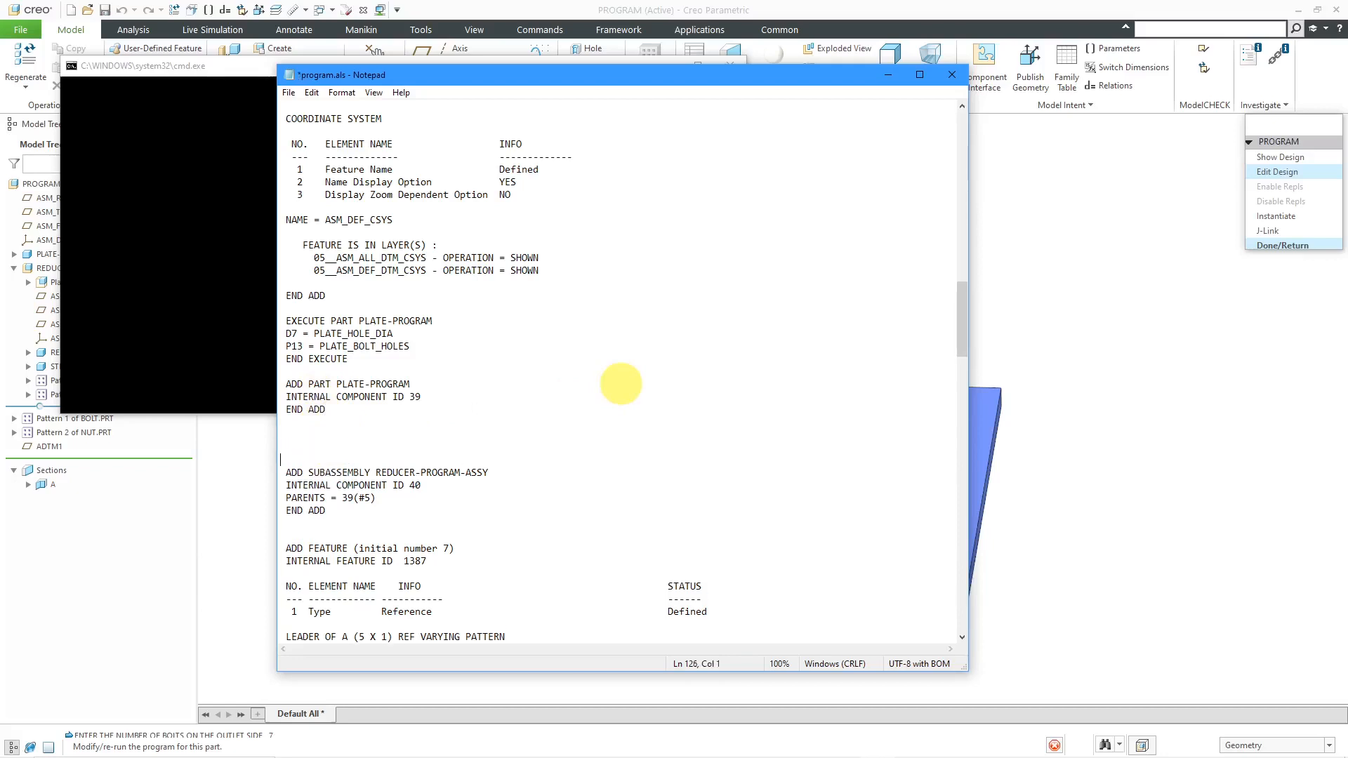
pyautogui.press('Up')
pyautogui.press('Up')
pyautogui.write('EXECUTE ')
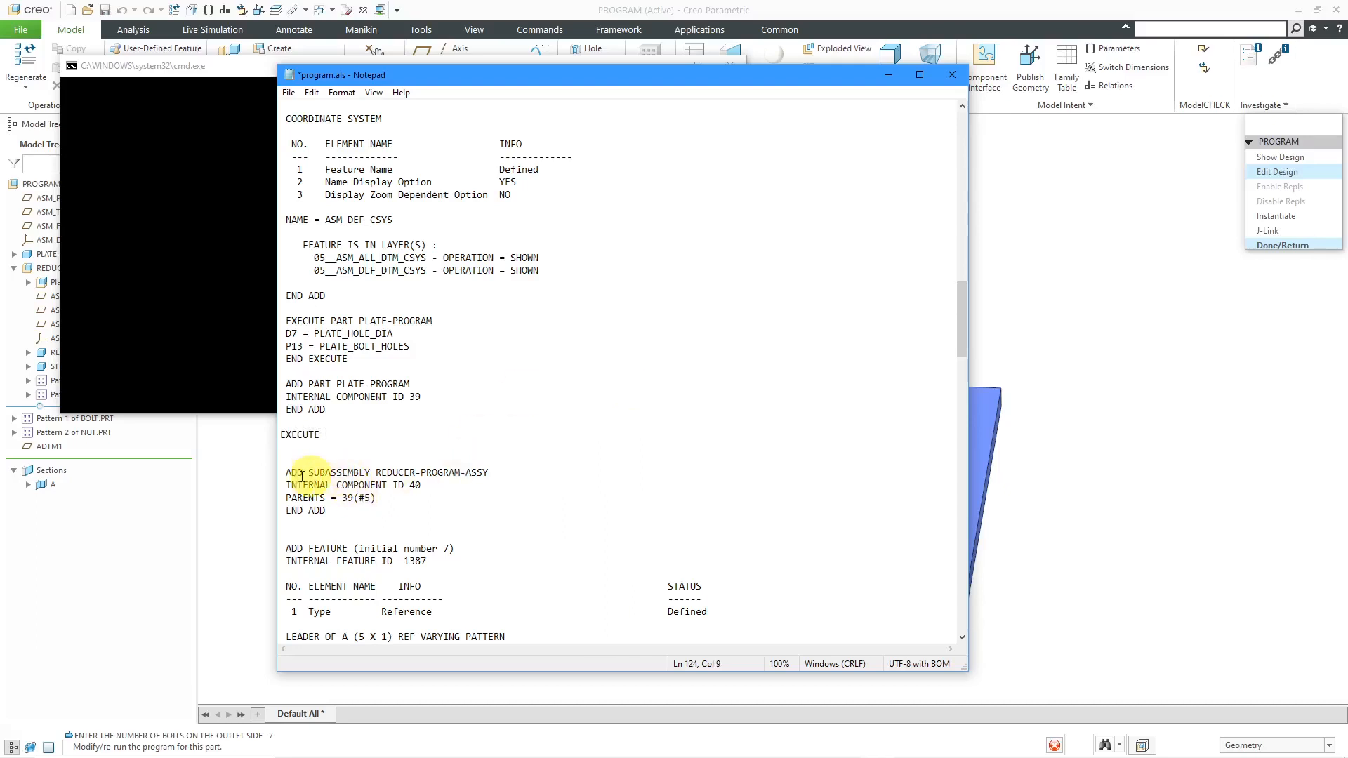
pyautogui.write('A')
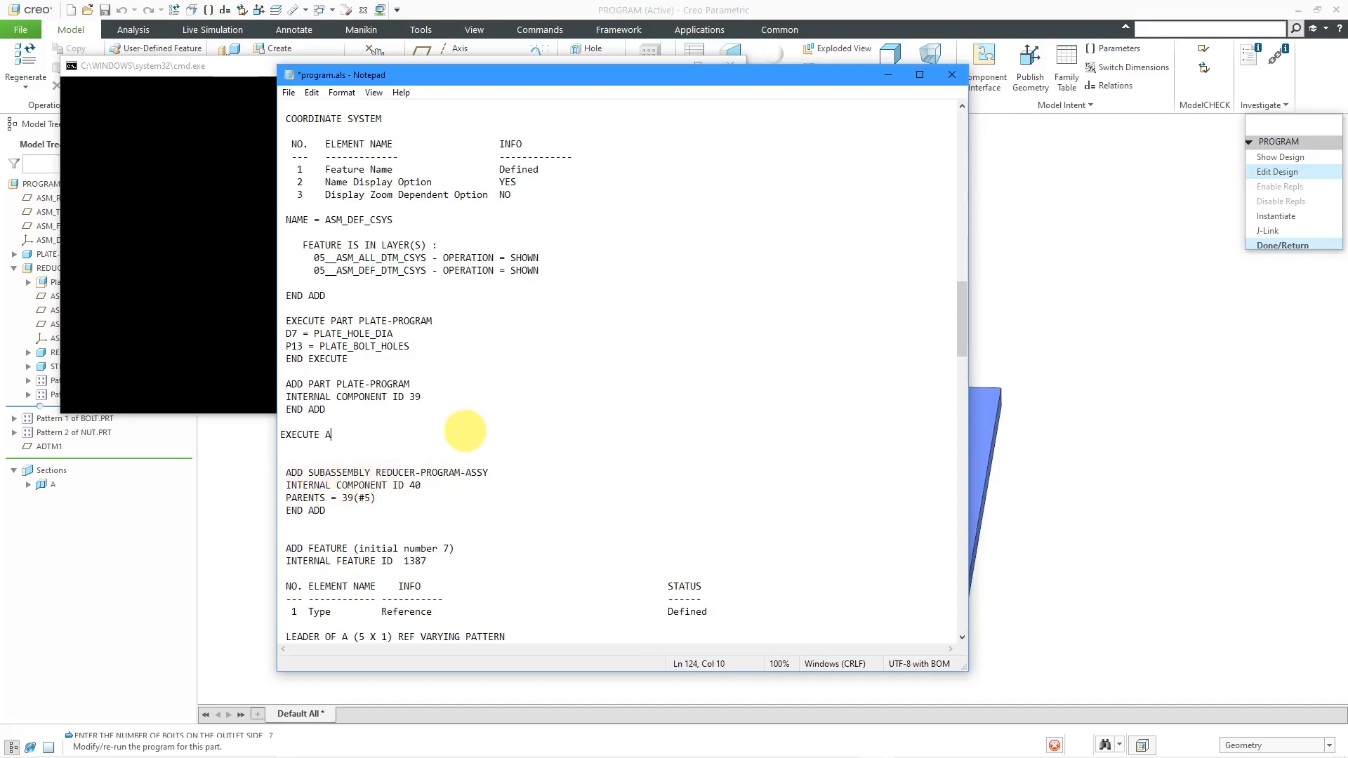
pyautogui.write('SSEMBLY REDUCER-PROGRAM-ASSY')
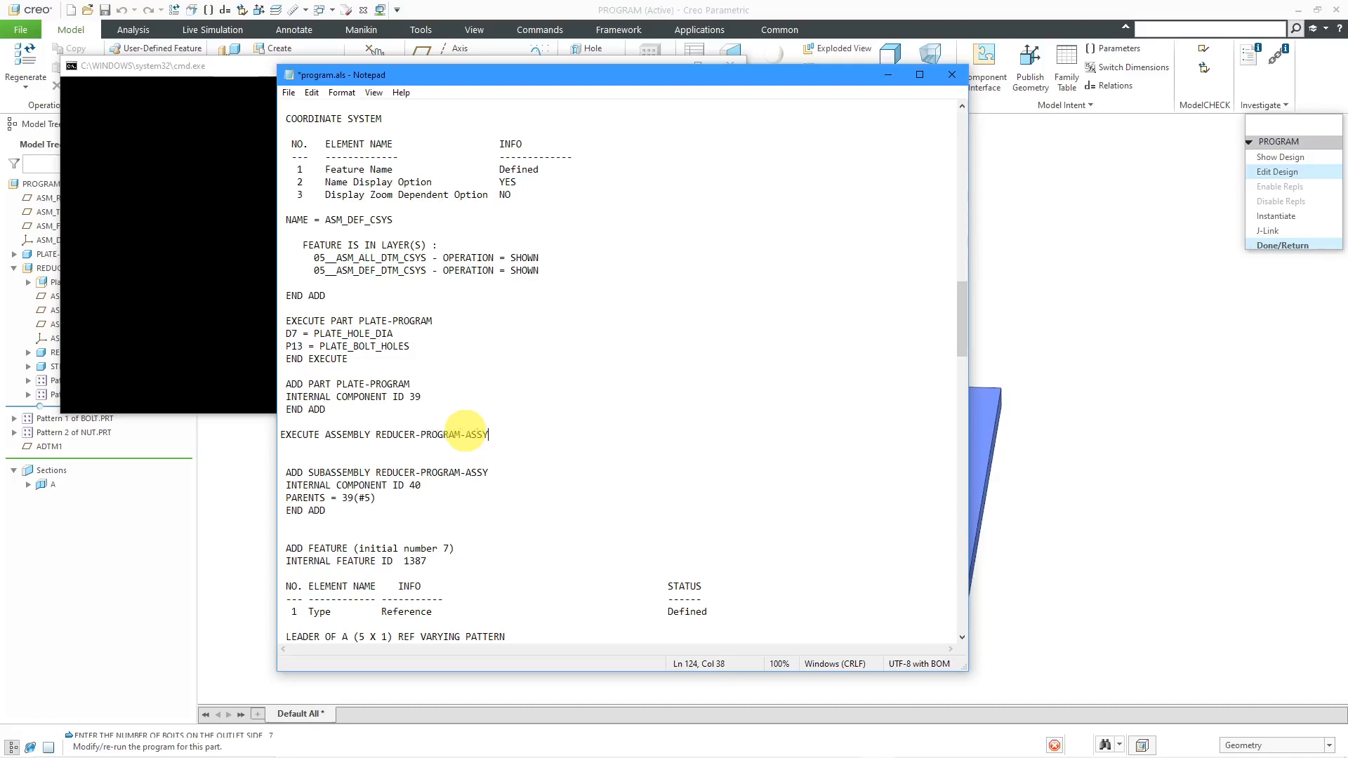
pyautogui.press('Return')
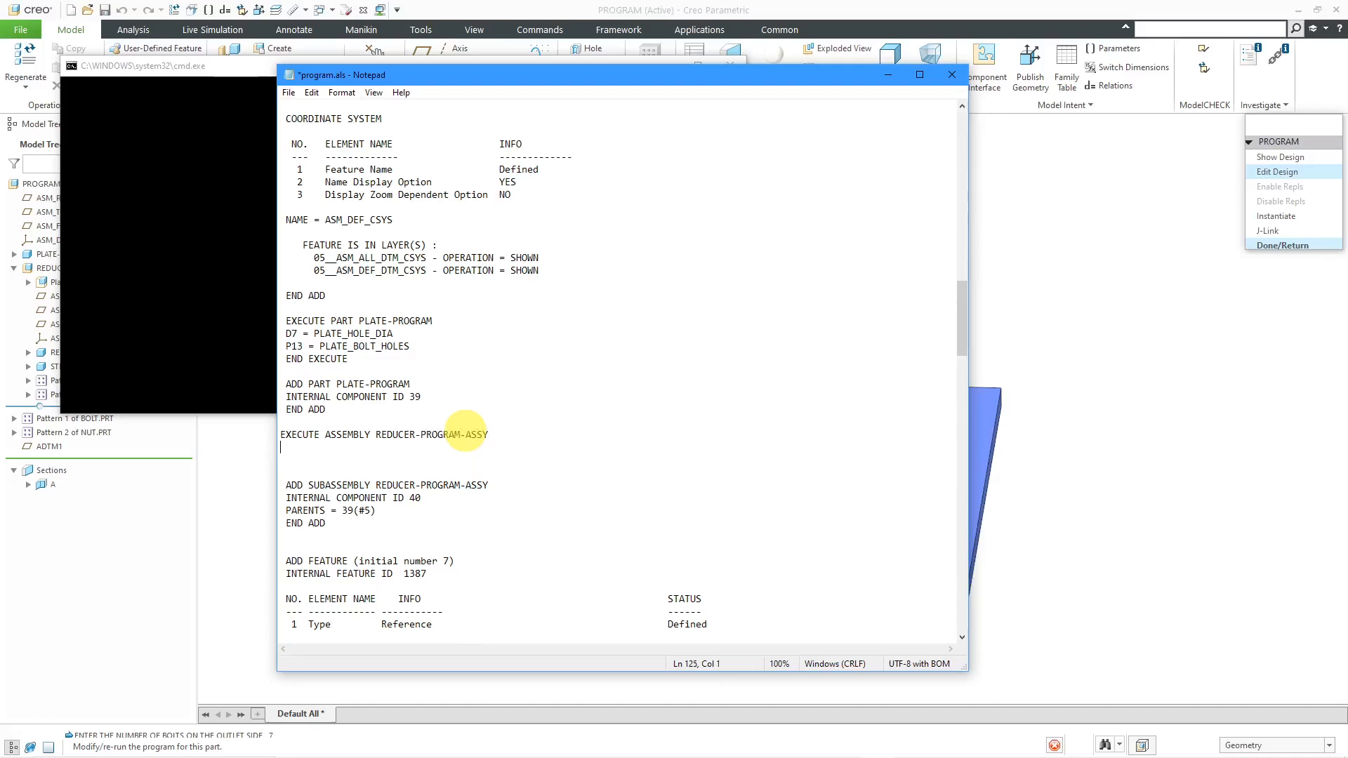
# - List PLATE_HOLE_DIA, PLATE_BOLT_HOLES, PIPE_HOLE_DIA and PIPE_BOLT_HOLES in the subassembly's execute block and close it with END EXECUTE
pyautogui.press('Return')
pyautogui.write('PLATE_HOLE_DIA')
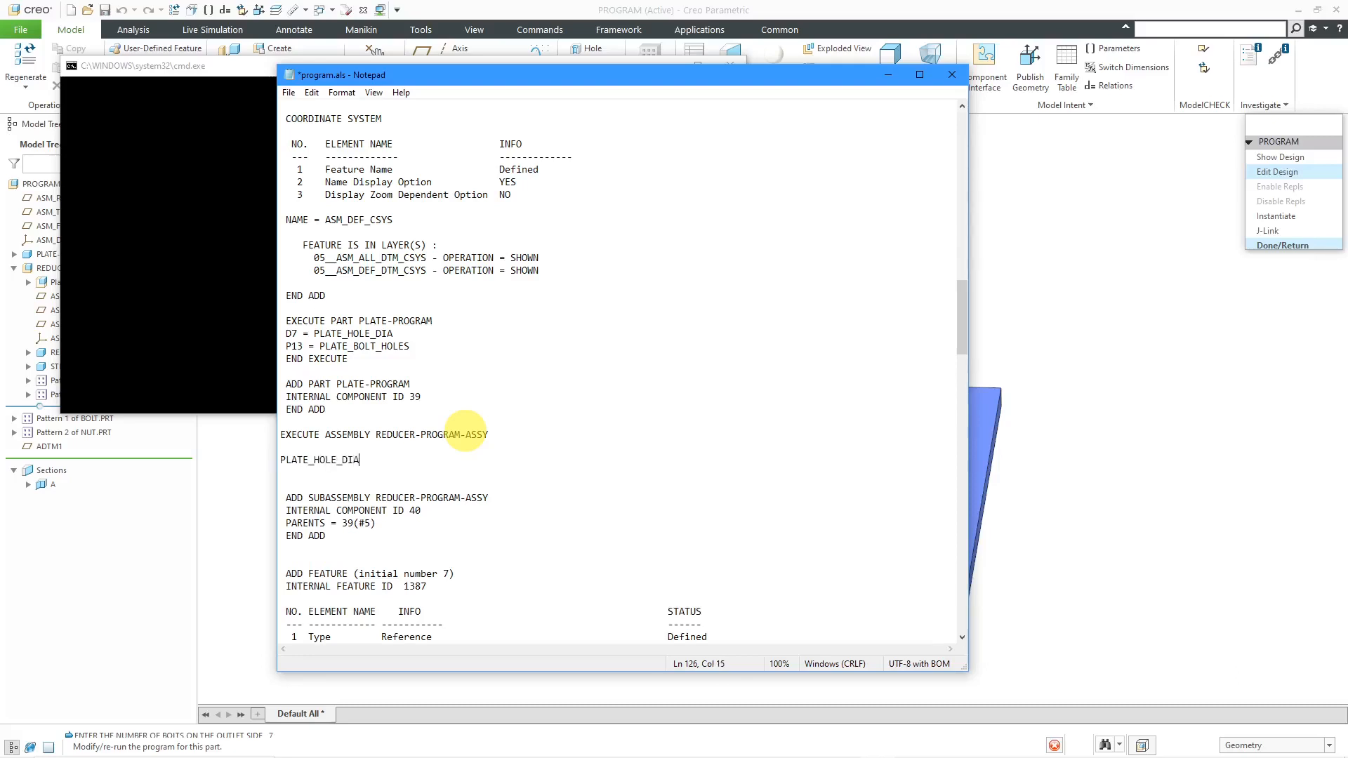
pyautogui.press('Return')
pyautogui.write('PLA')
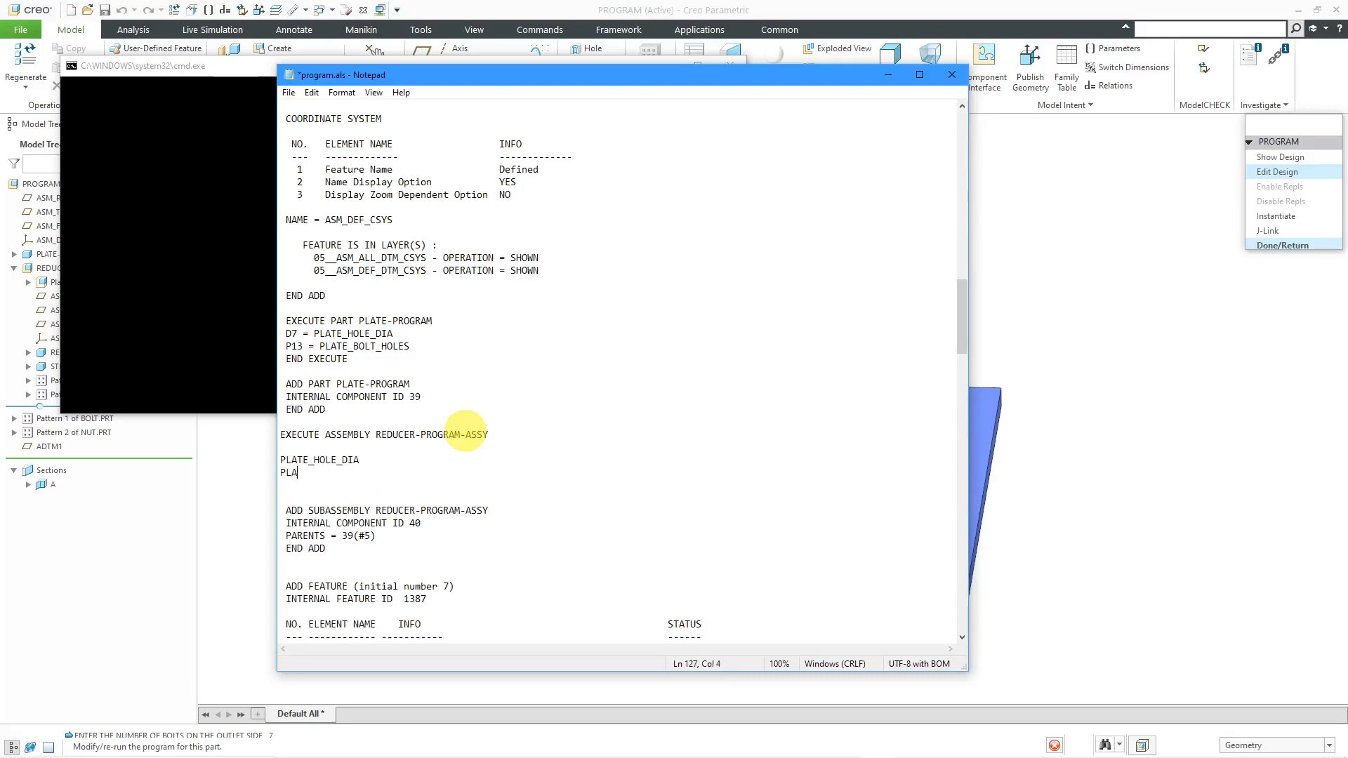
pyautogui.write('TE_BOLT_HOLES')
pyautogui.press('Return')
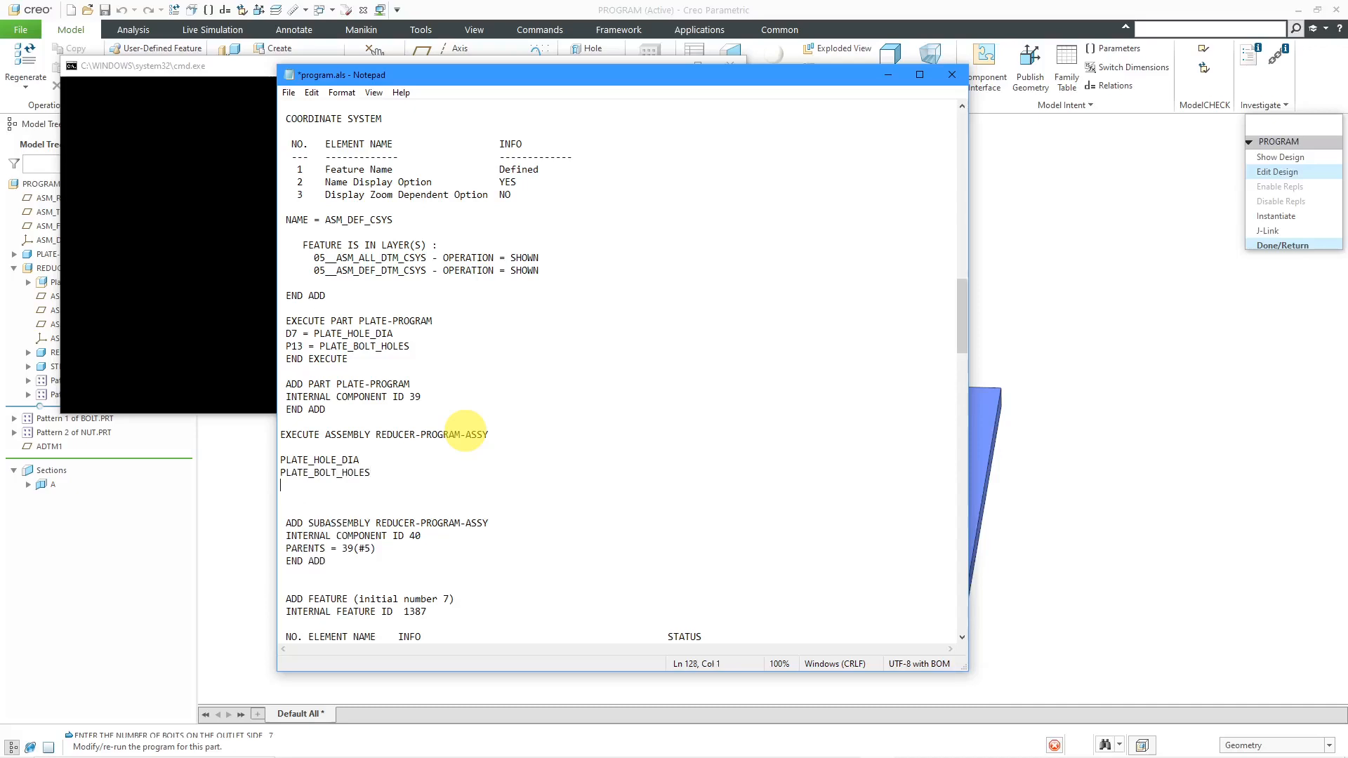
pyautogui.write('PIPE_HOLE_DIA')
pyautogui.press('Return')
pyautogui.write('PIPE')
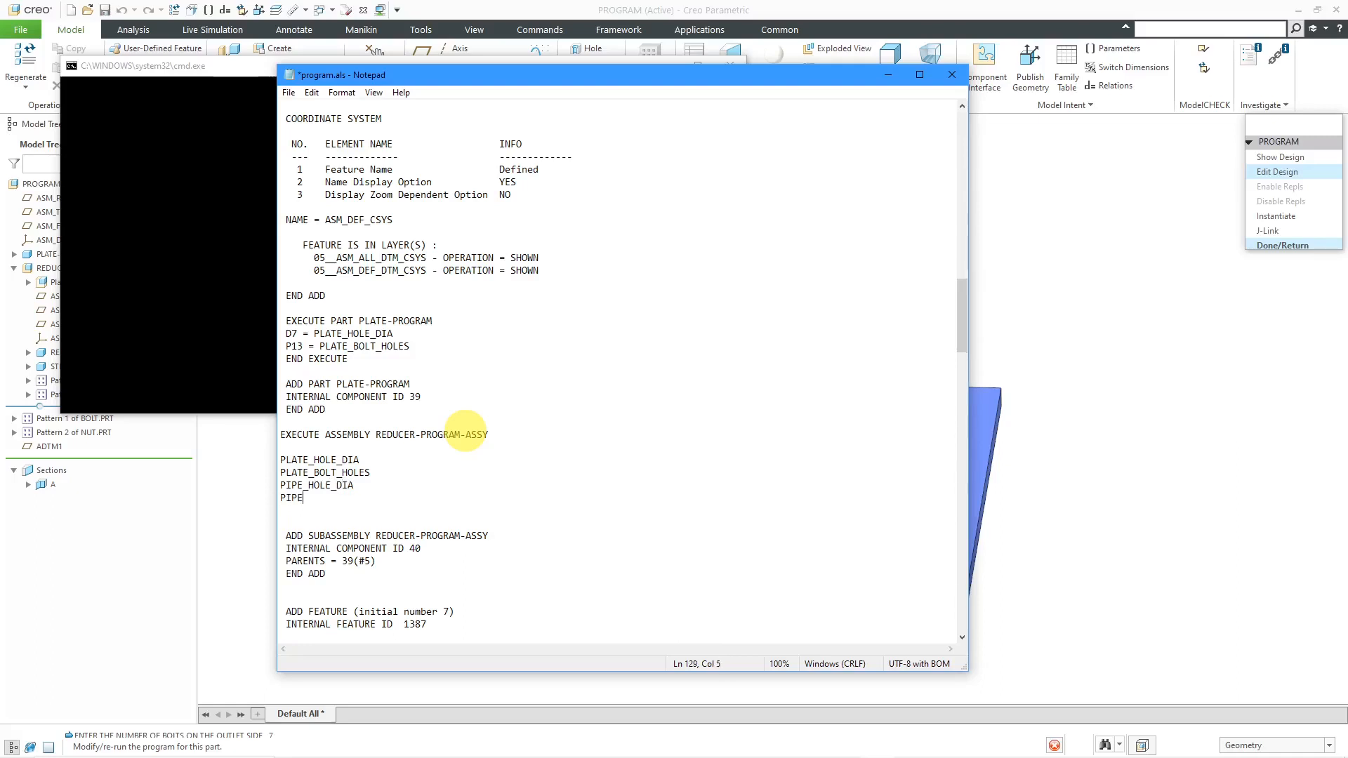
pyautogui.write('_BOLT_HOLES')
pyautogui.press('Return')
pyautogui.press('Return')
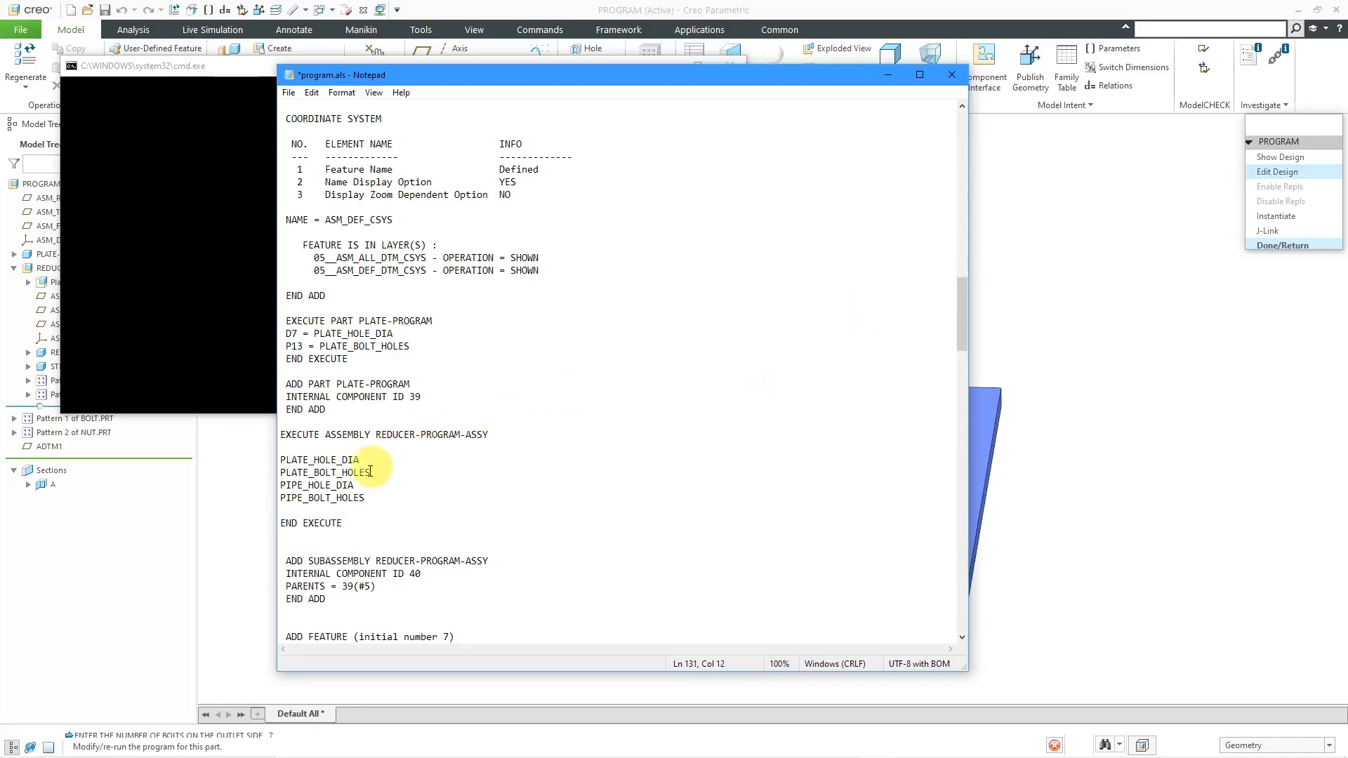
# - Check the execute block against the input parameter names, save the assembly program listing and close it
pyautogui.moveTo(960, 322); pyautogui.dragTo(934, 146)
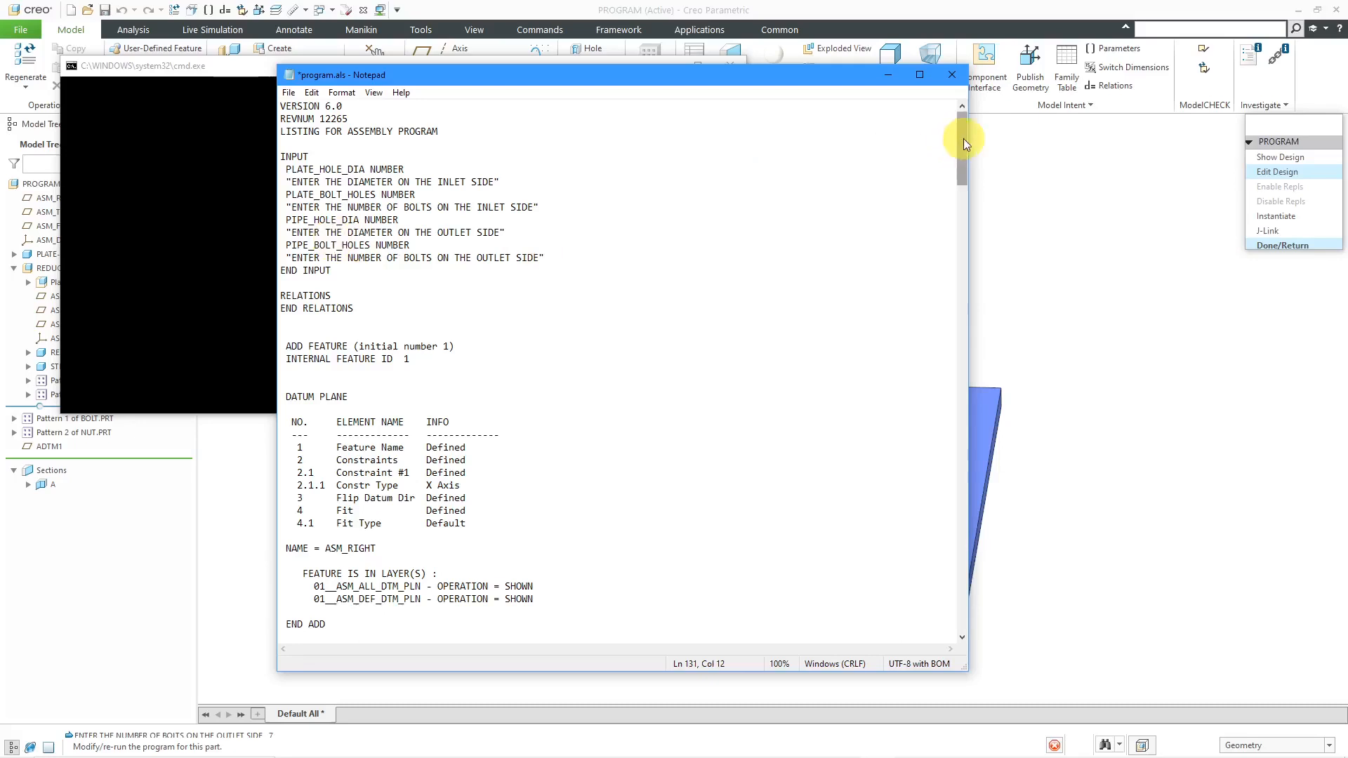
pyautogui.moveTo(963, 139); pyautogui.dragTo(925, 316)
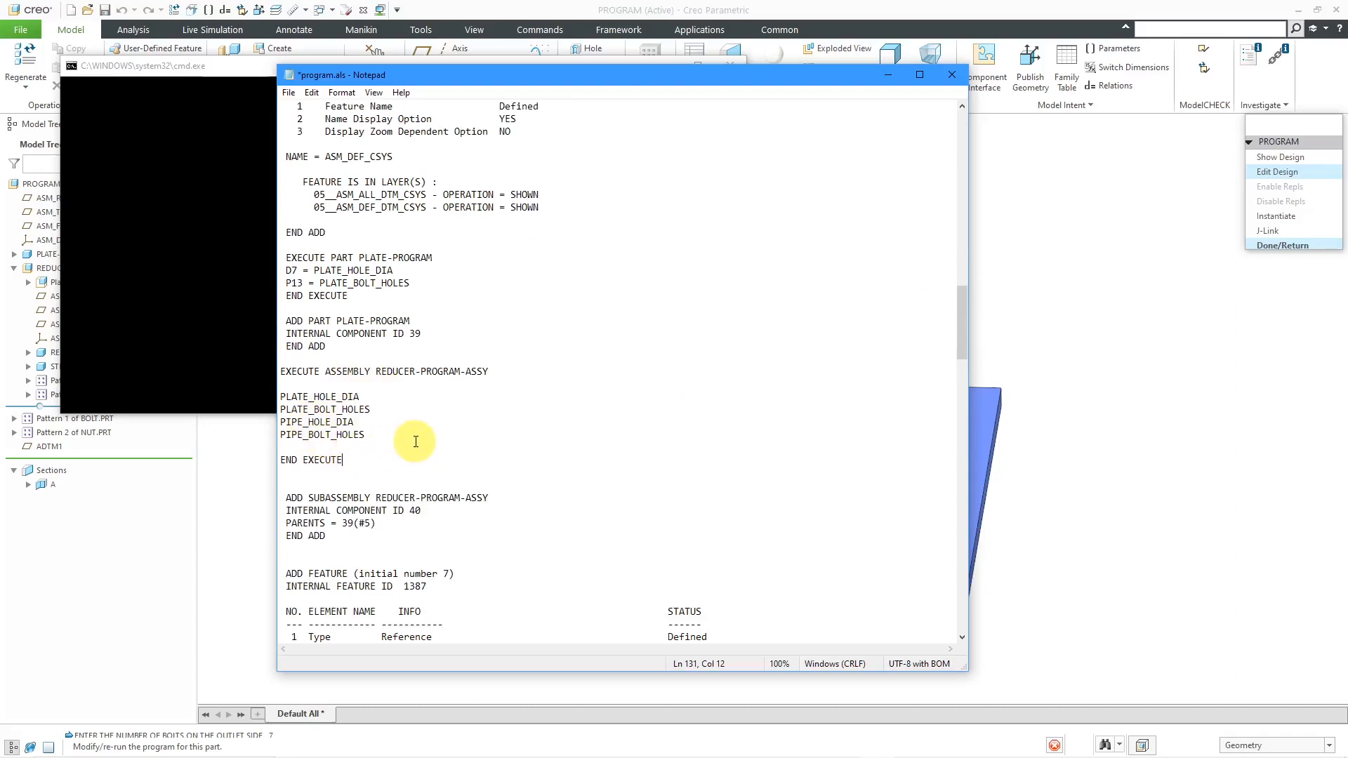
pyautogui.click(289, 93)
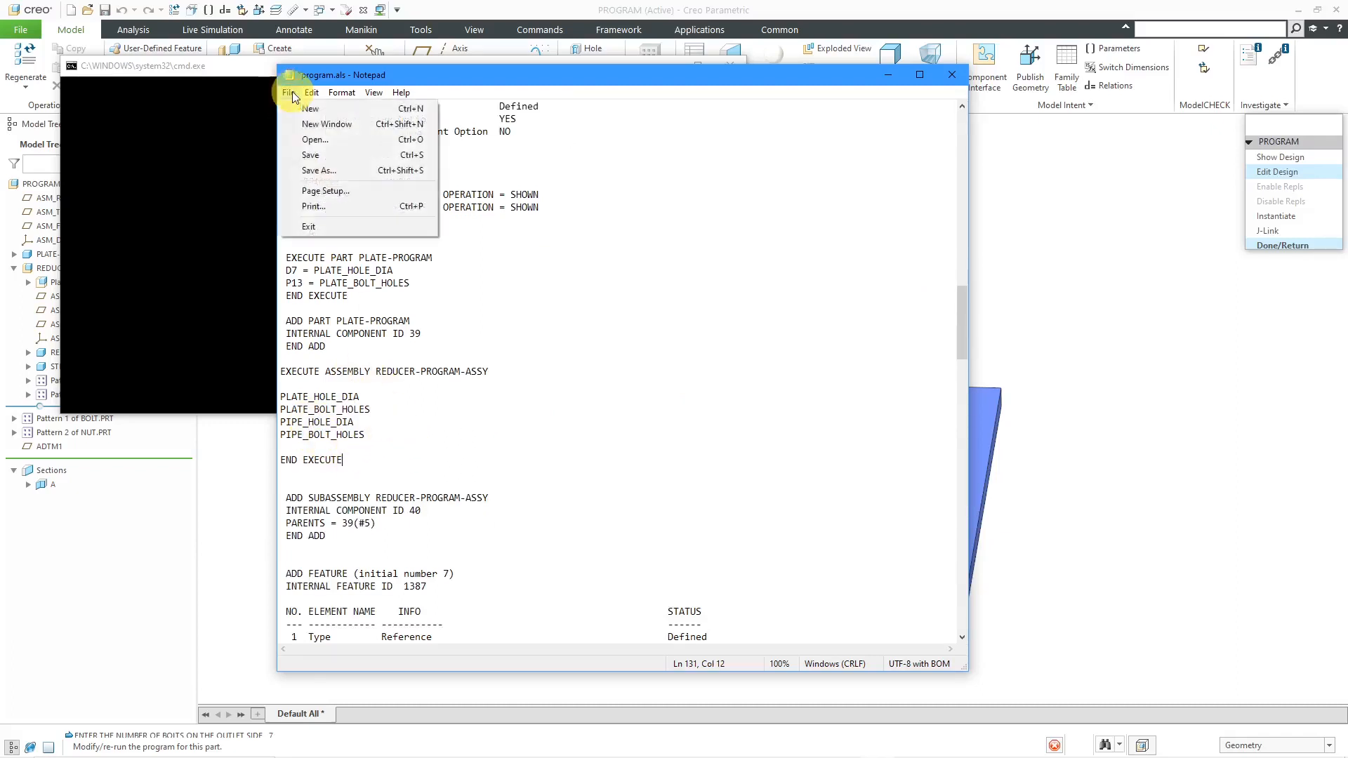
pyautogui.click(310, 156)
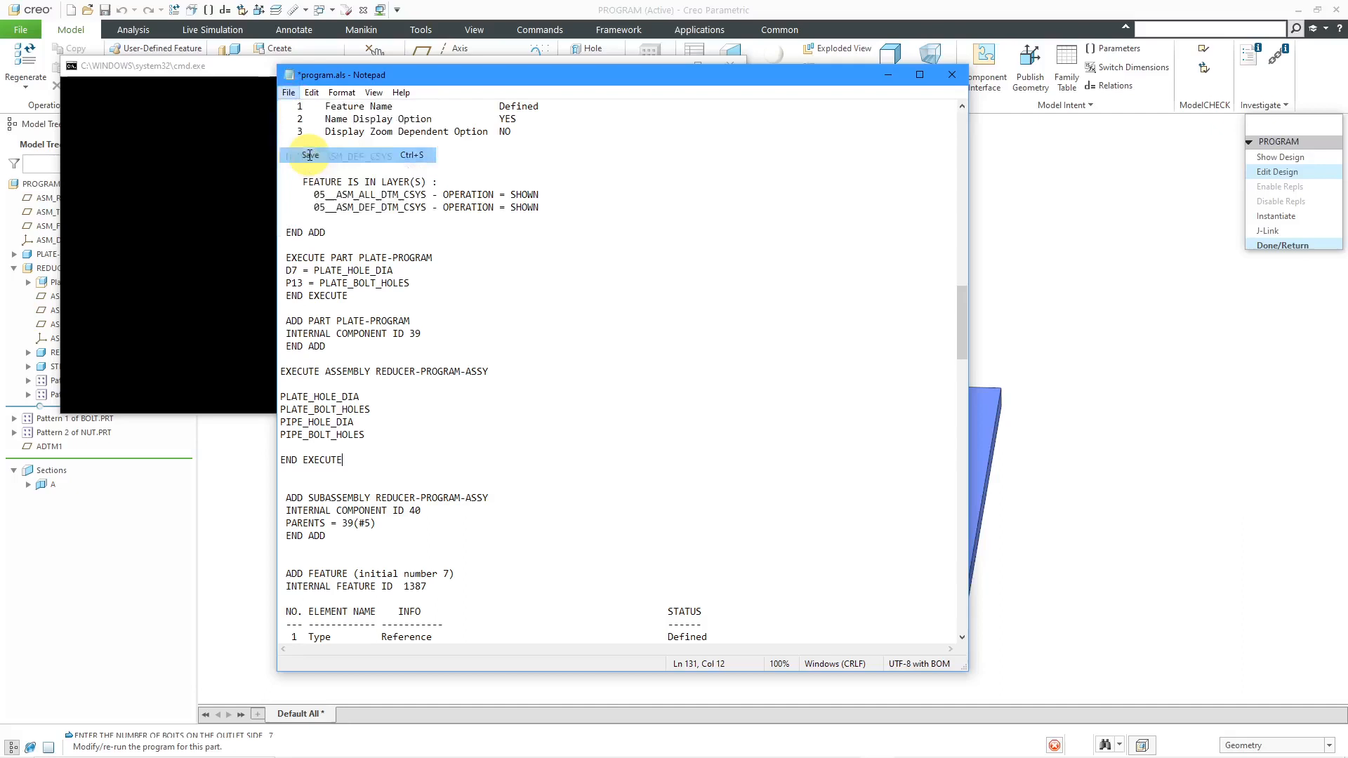
pyautogui.click(289, 92)
pyautogui.click(314, 226)
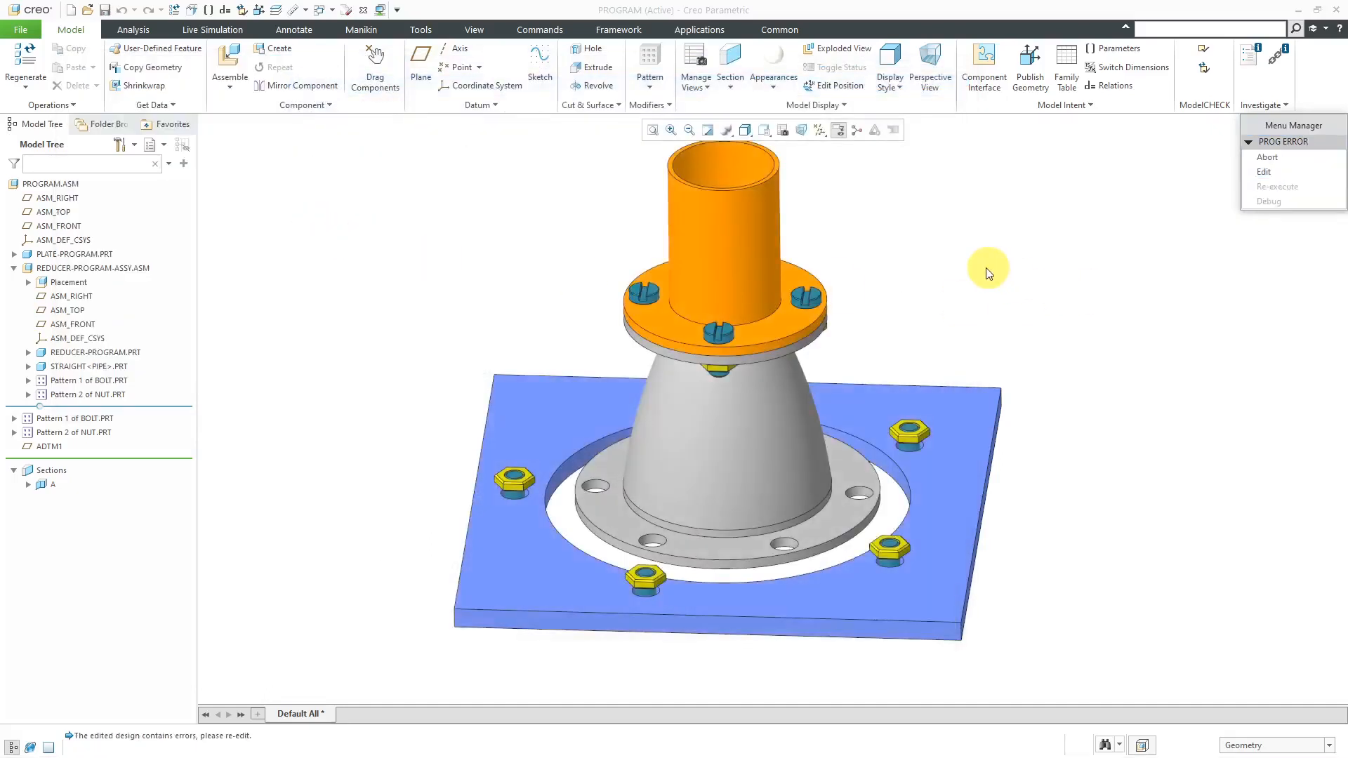
# - Reopen the program for editing and assign each of the four parameters in the subassembly's execute block to its same-named assembly input
pyautogui.click(1271, 173)
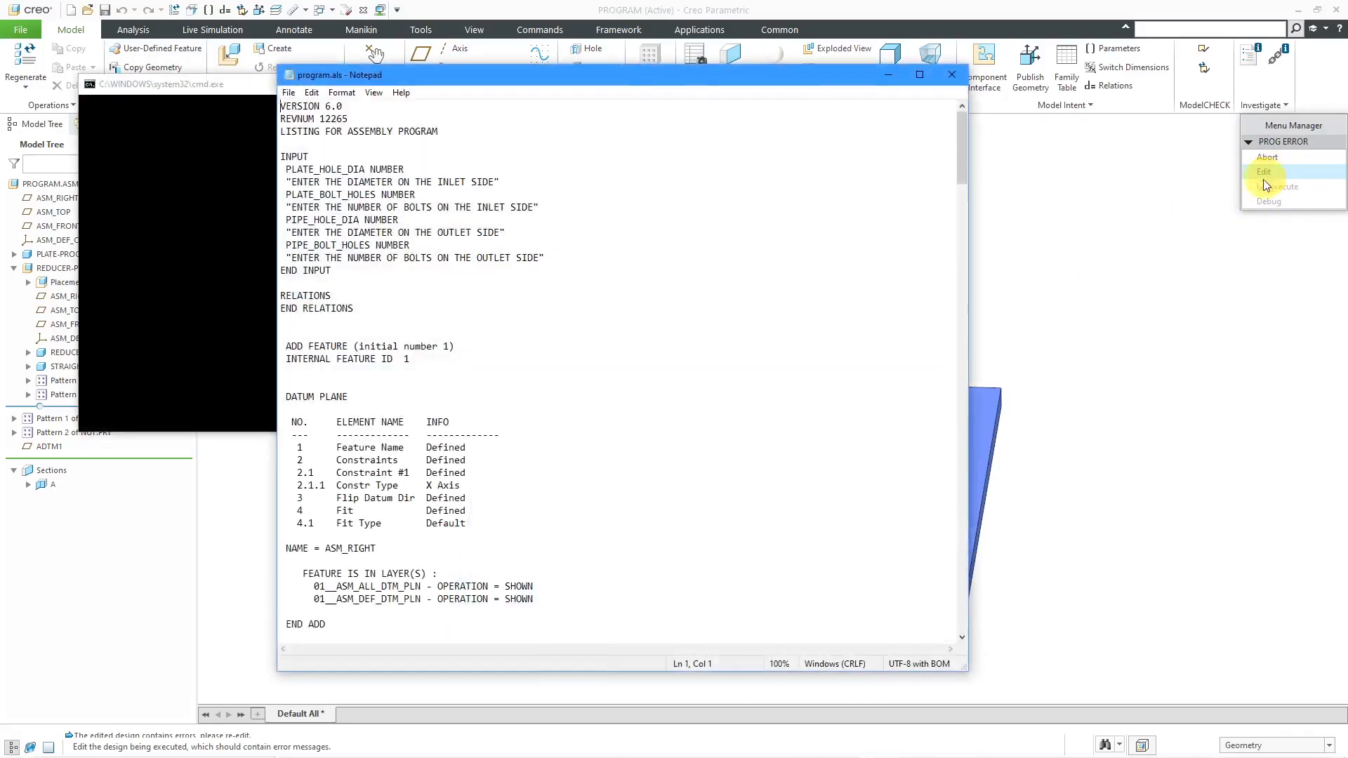
pyautogui.moveTo(962, 150); pyautogui.dragTo(934, 311)
pyautogui.click(383, 474)
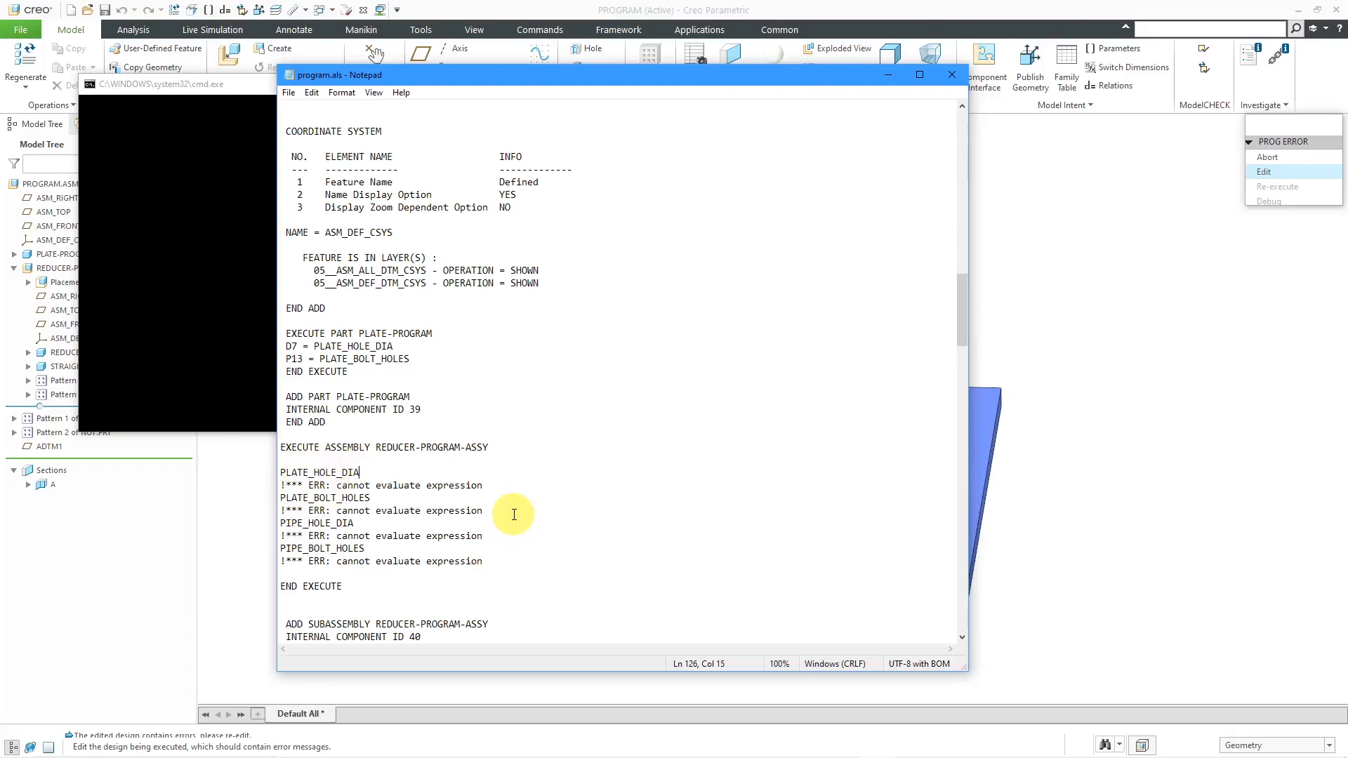
pyautogui.write('= PLATE')
pyautogui.write('_HOLES')
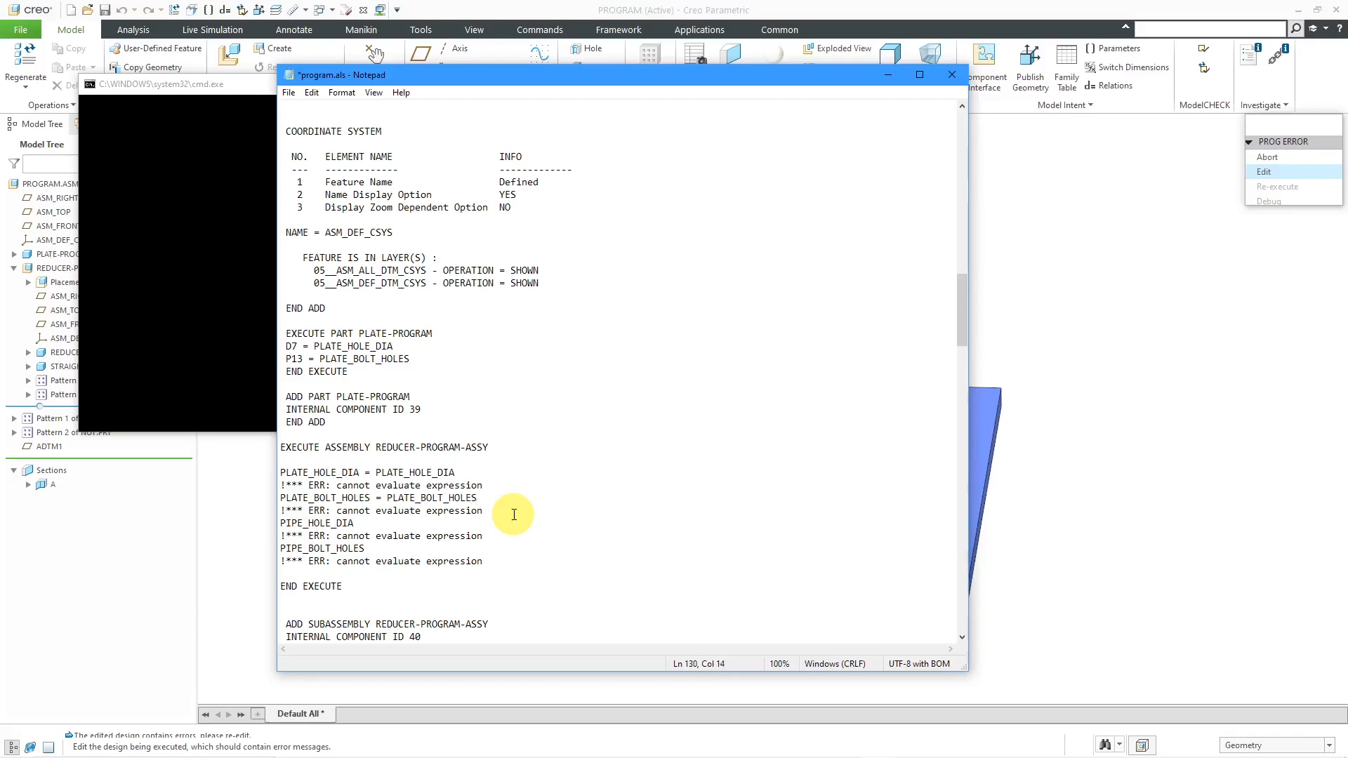
pyautogui.write('IPE')
pyautogui.write('PIPE_BOLT_HOLES')
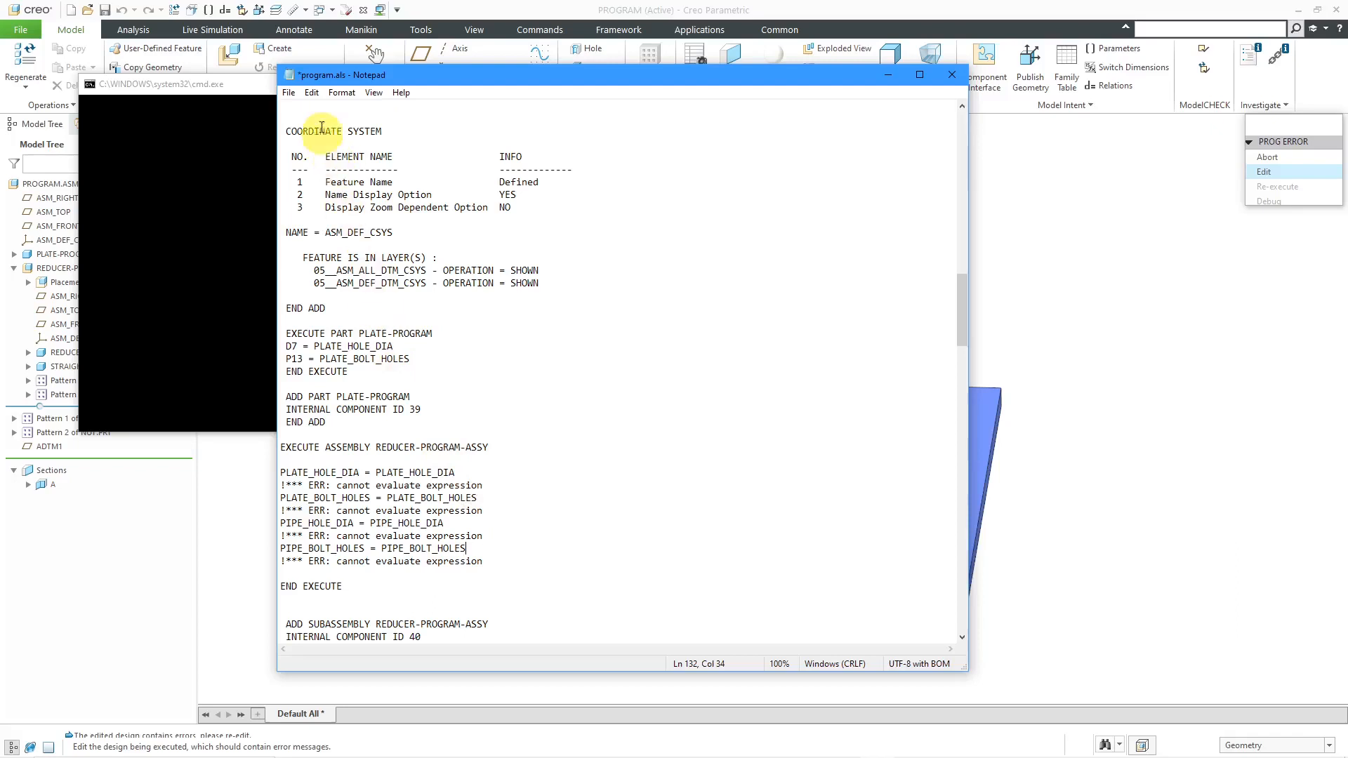
# - Save and close the corrected program listing and incorporate the changes into the model
pyautogui.click(290, 96)
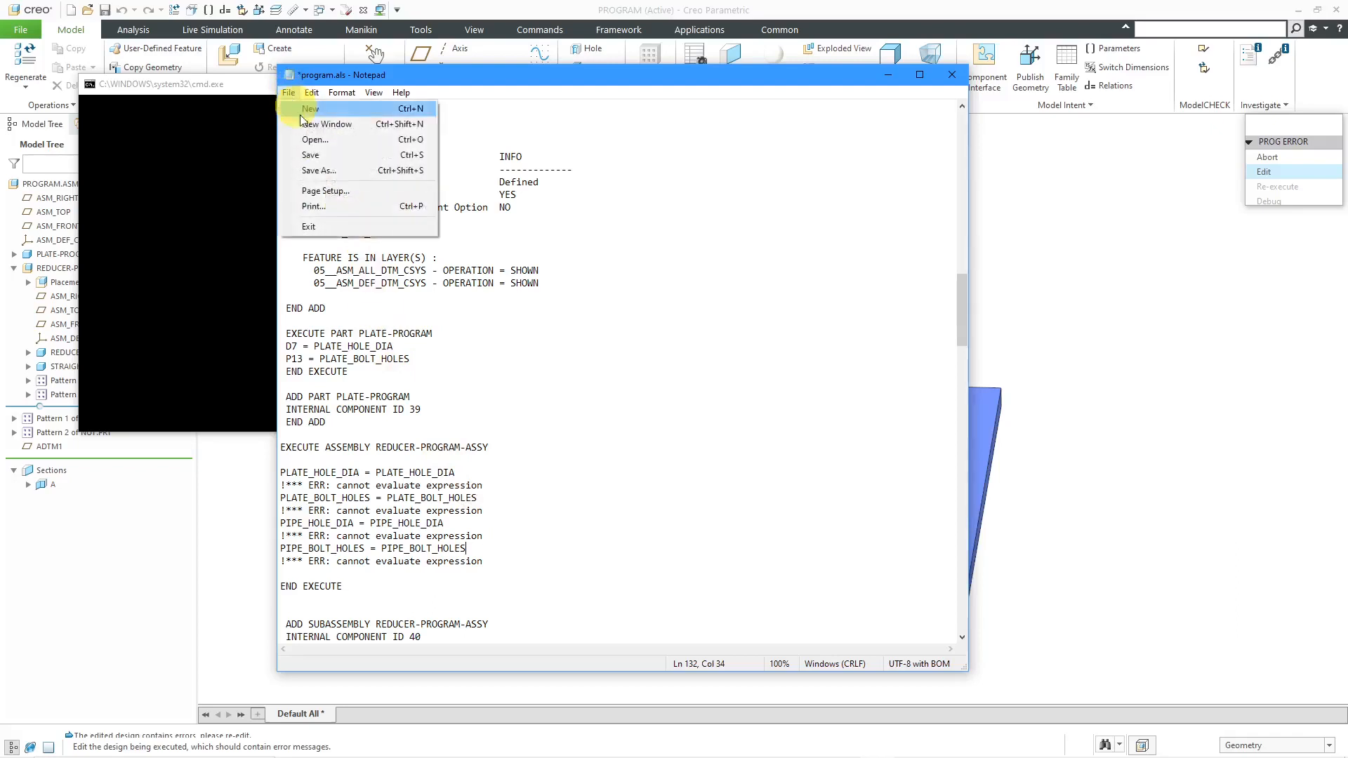
pyautogui.click(303, 155)
pyautogui.click(293, 94)
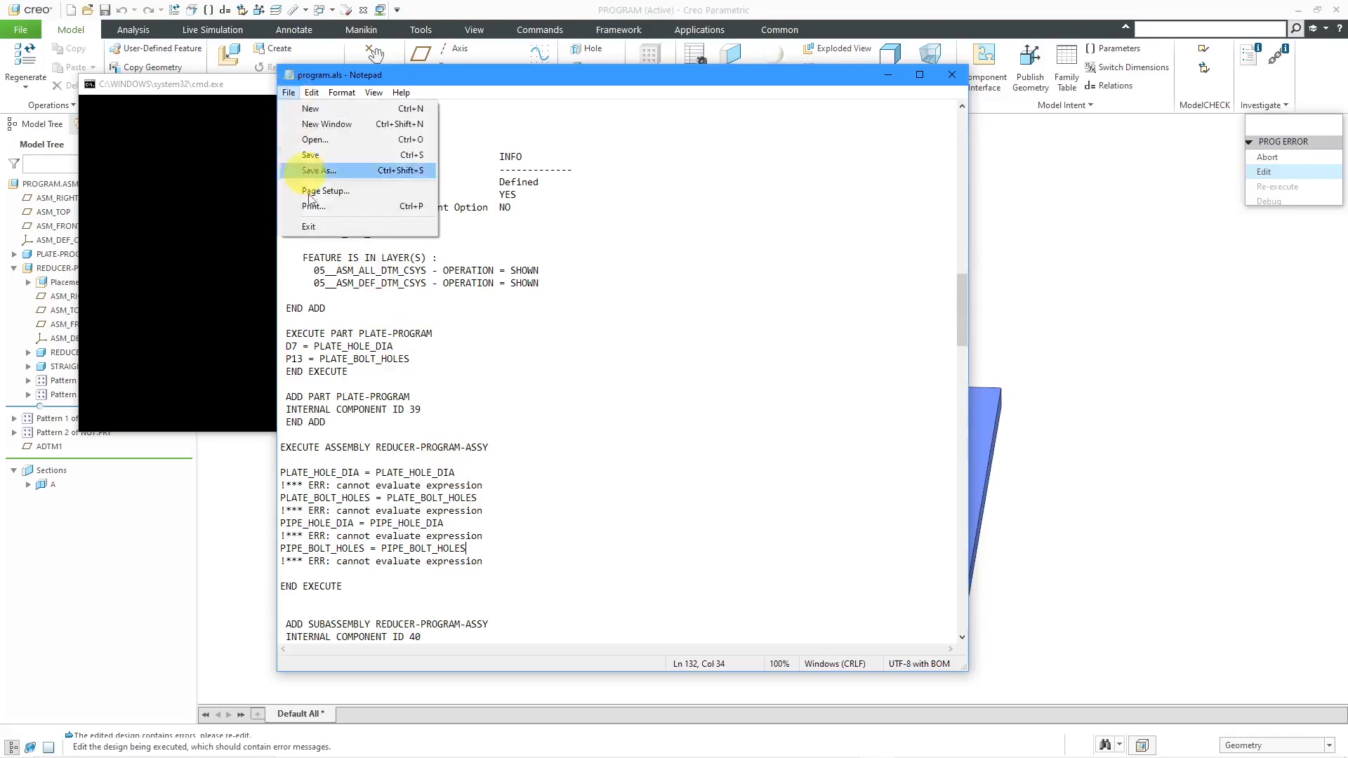
pyautogui.click(312, 225)
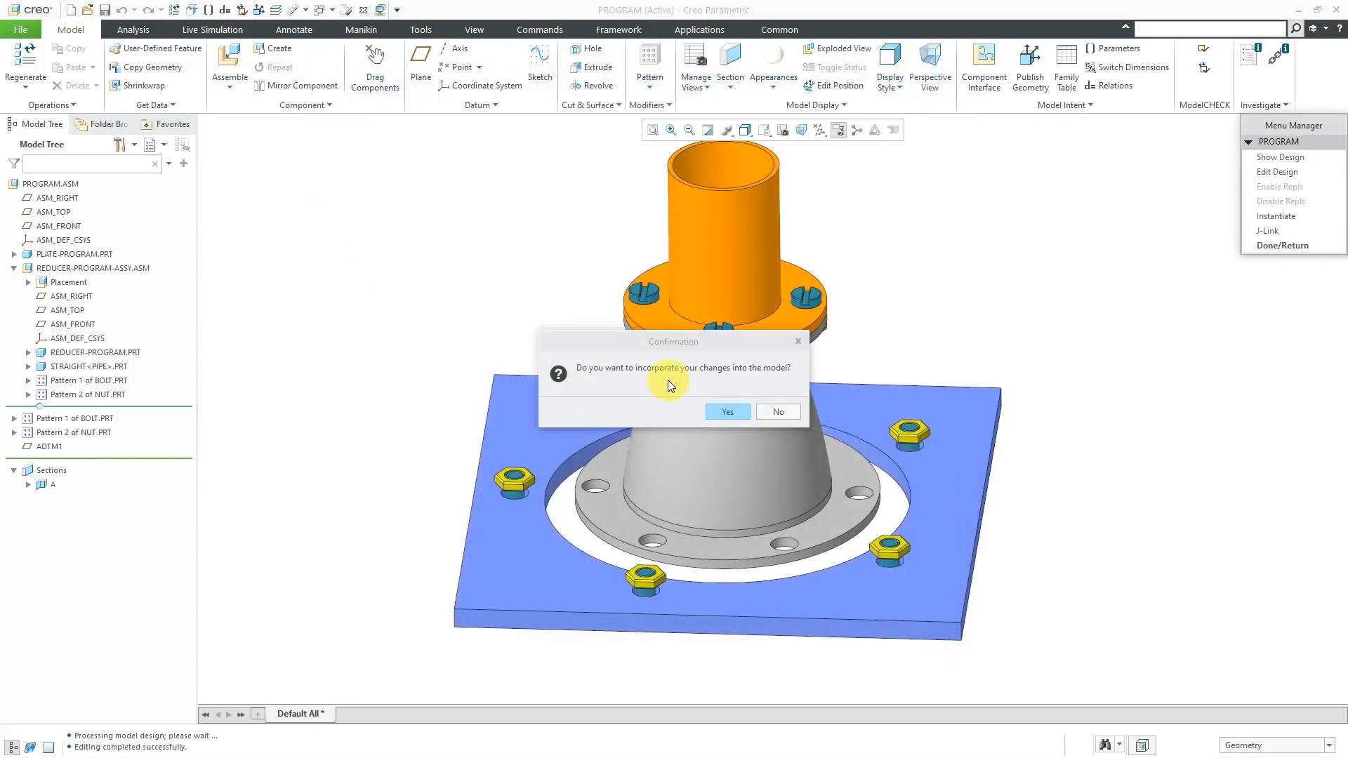
pyautogui.click(731, 412)
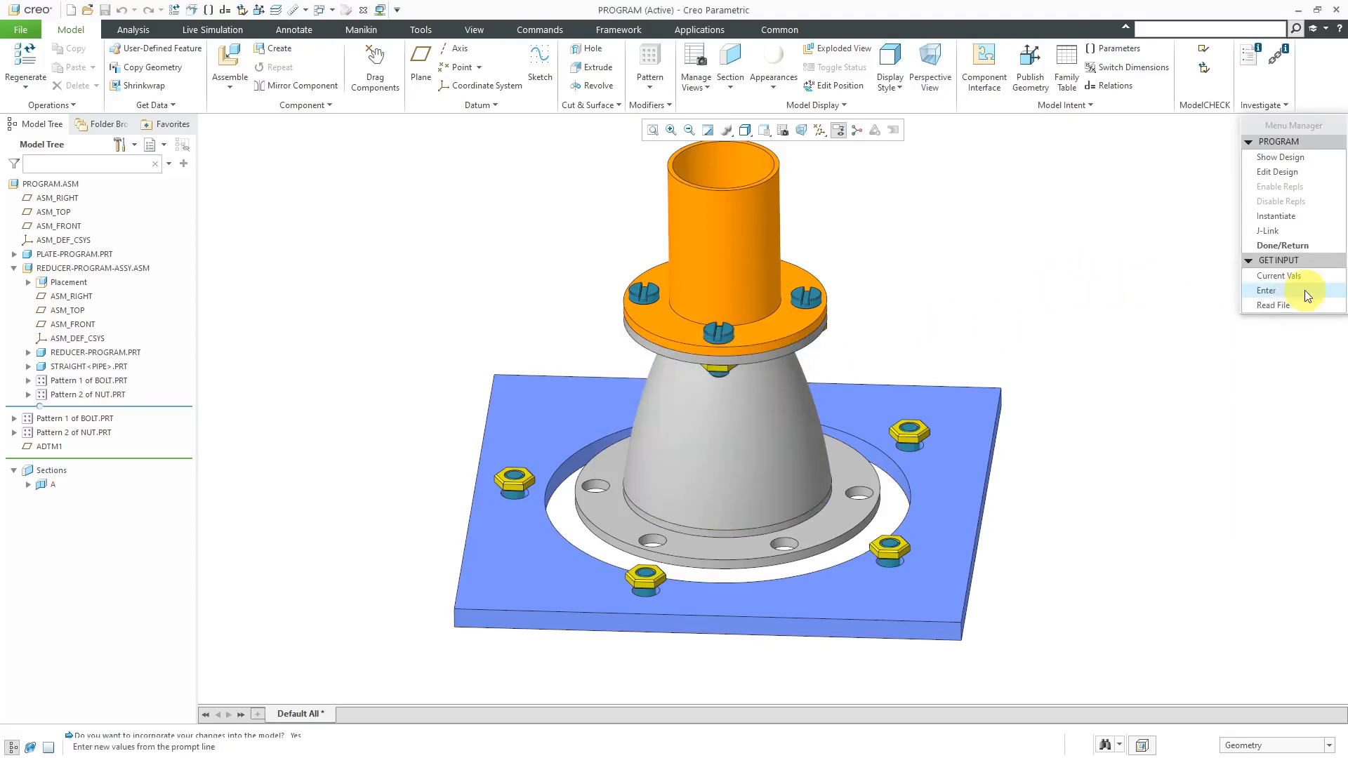
# - Choose to enter new values for all four inputs, setting the inlet diameter to 30 and the inlet bolts to 8
pyautogui.click(1274, 289)
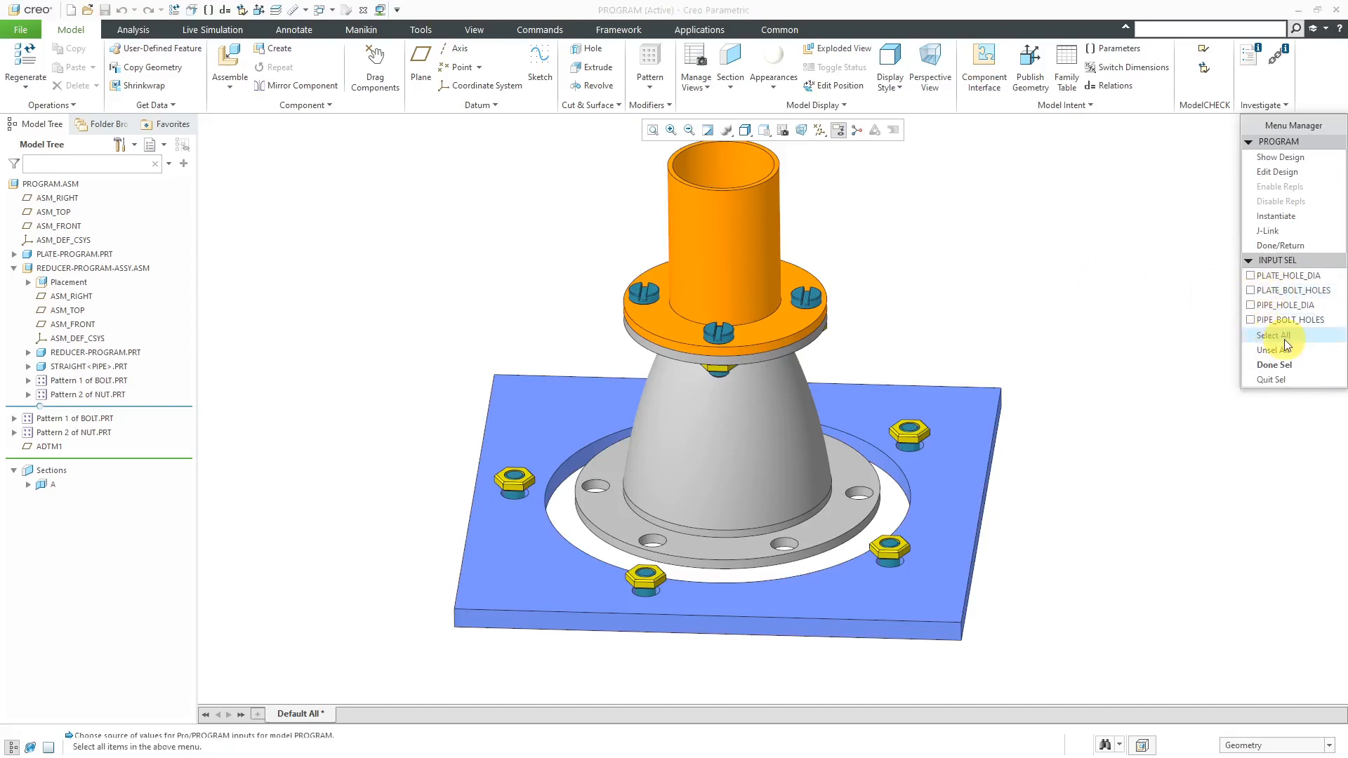
pyautogui.click(1274, 365)
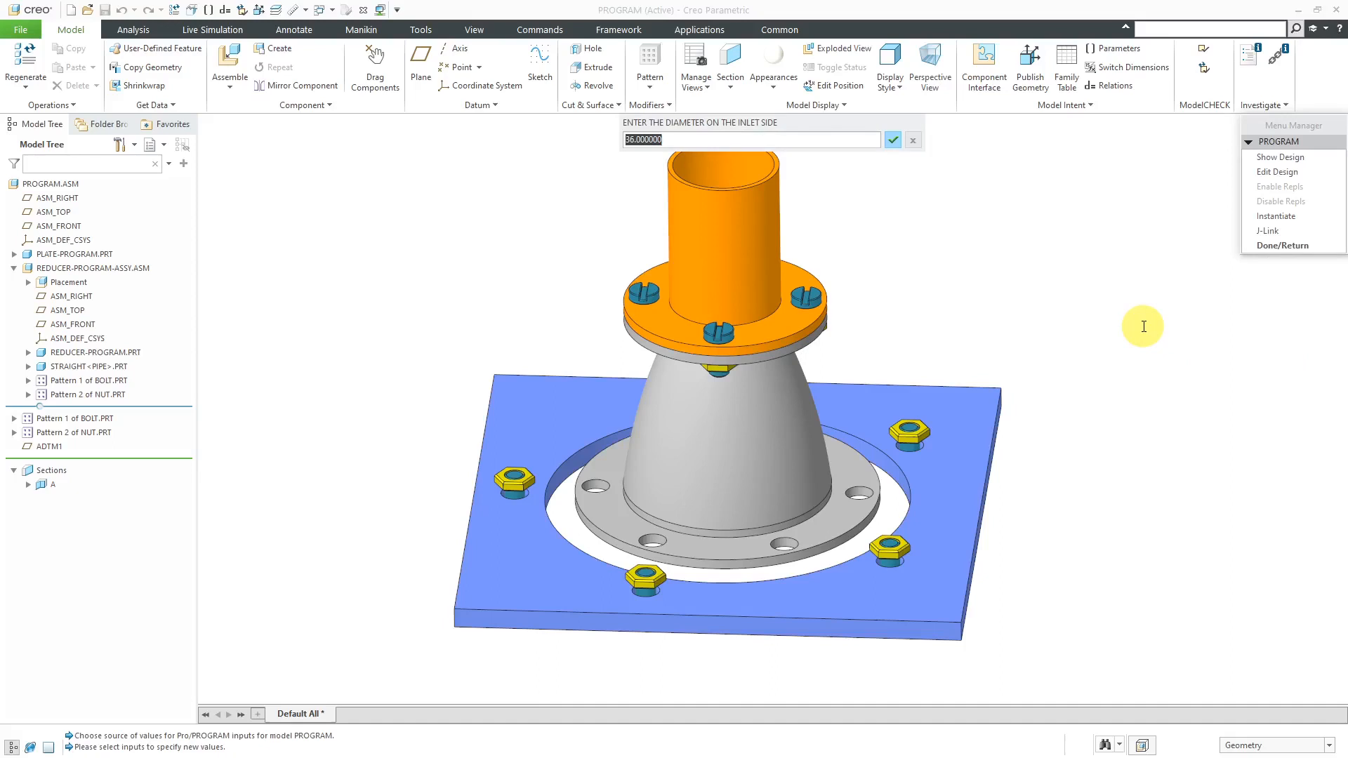
pyautogui.write('30')
pyautogui.press('Return')
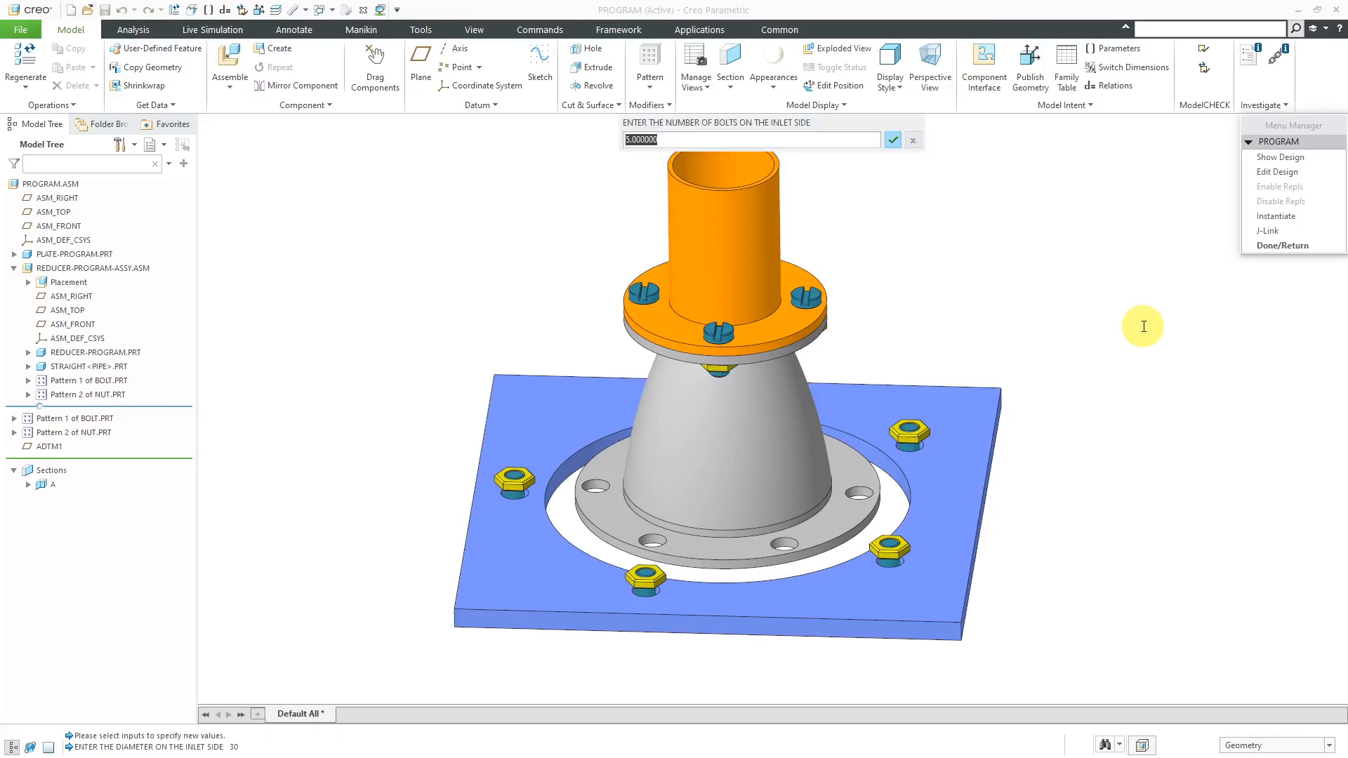
pyautogui.write('8')
pyautogui.press('Return')
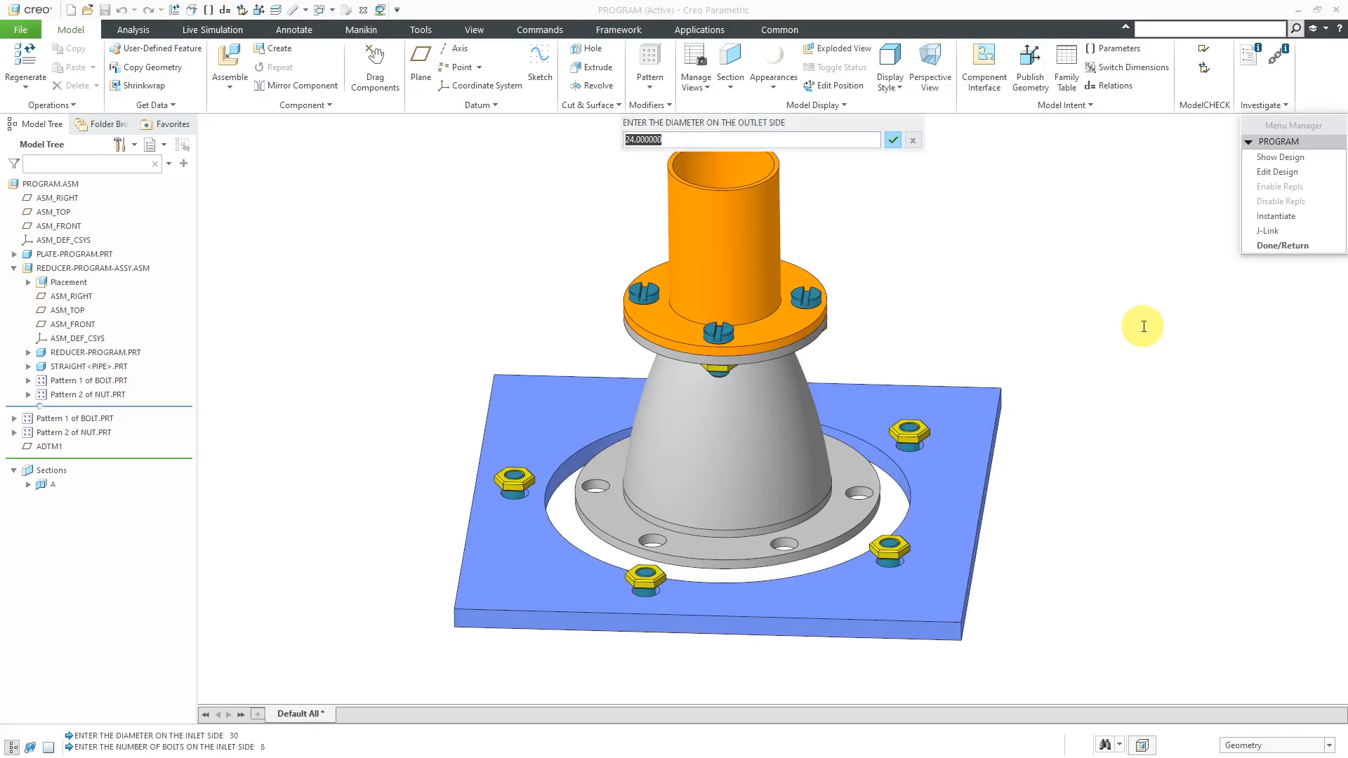
# - Set the outlet diameter to 20 and the number of outlet bolts to 6
pyautogui.write('20')
pyautogui.press('Return')
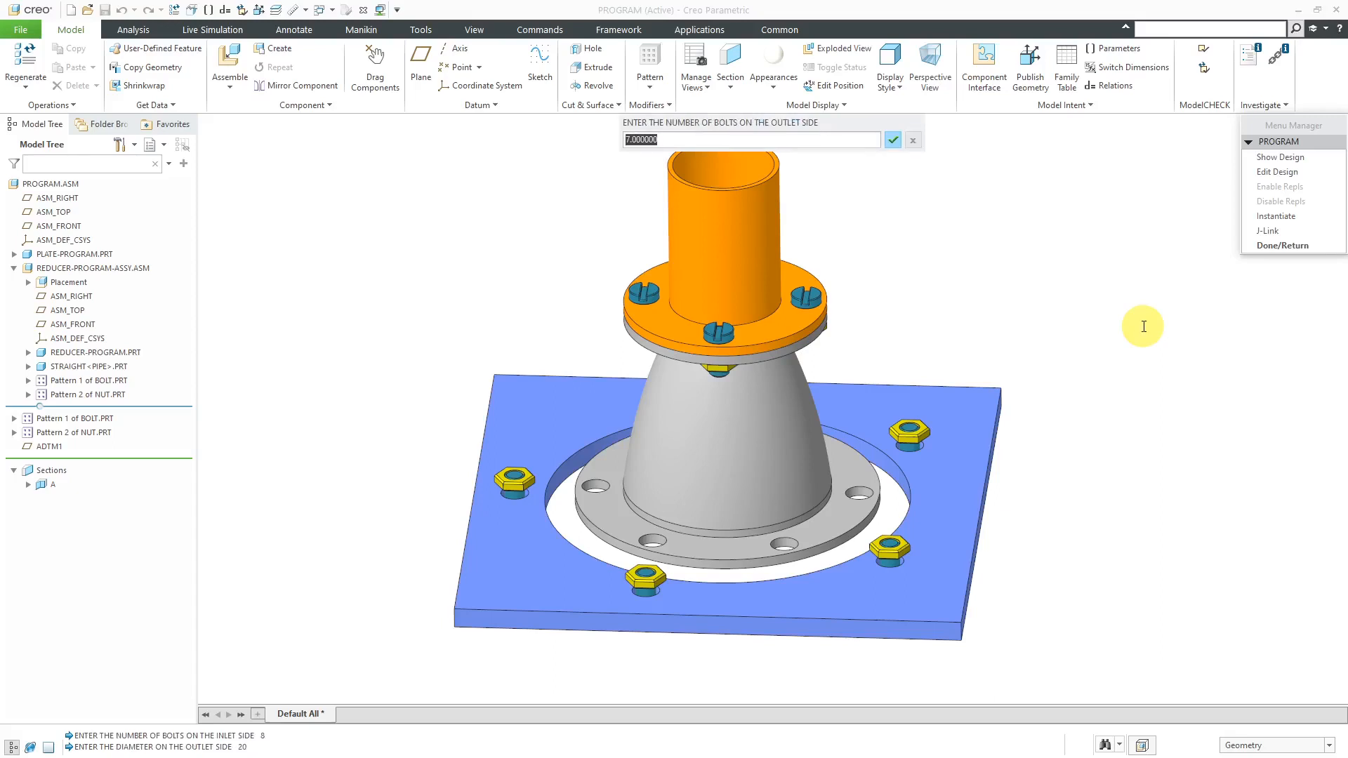
pyautogui.write('6')
pyautogui.press('Return')
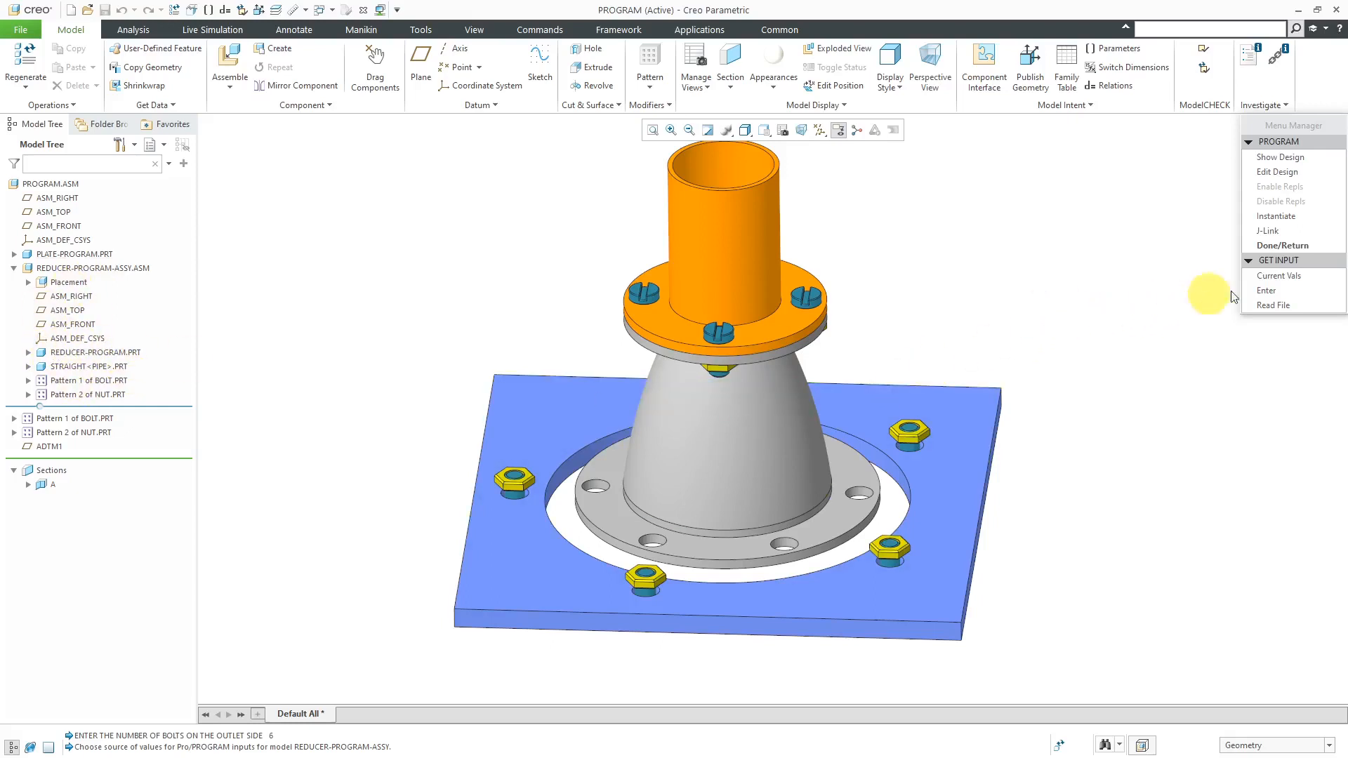
# - Choose to enter a new value for the subassembly's HEIGHT input, set the reducer height to 40 and finish the program command
pyautogui.click(1275, 291)
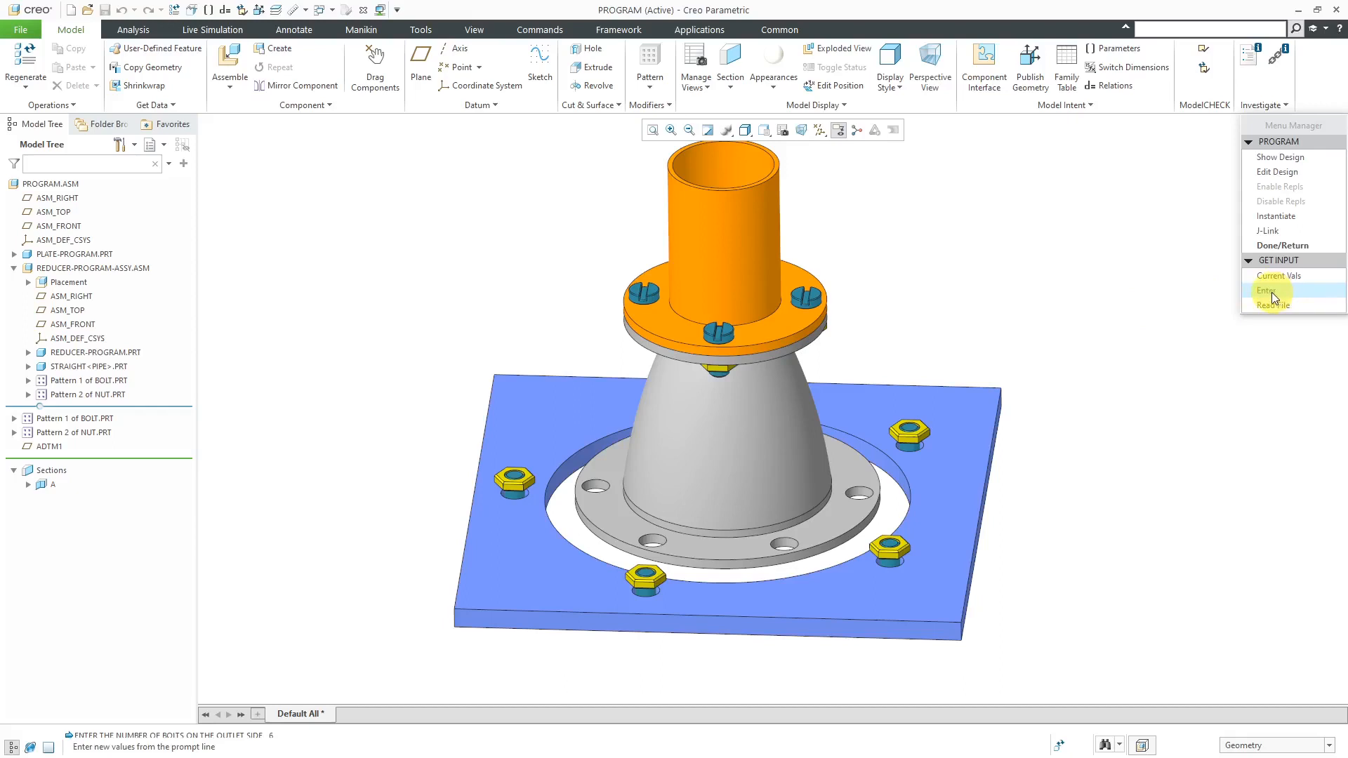
pyautogui.click(1270, 276)
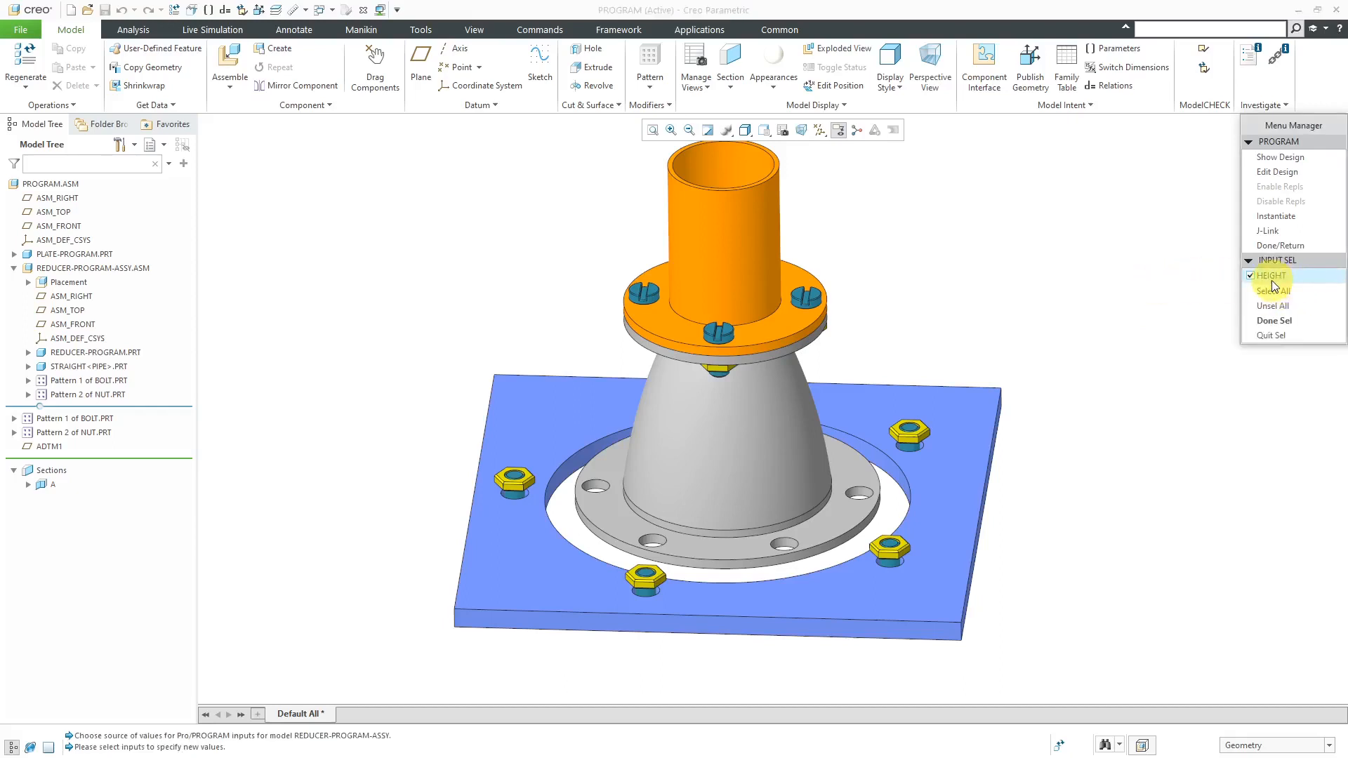
pyautogui.click(1274, 321)
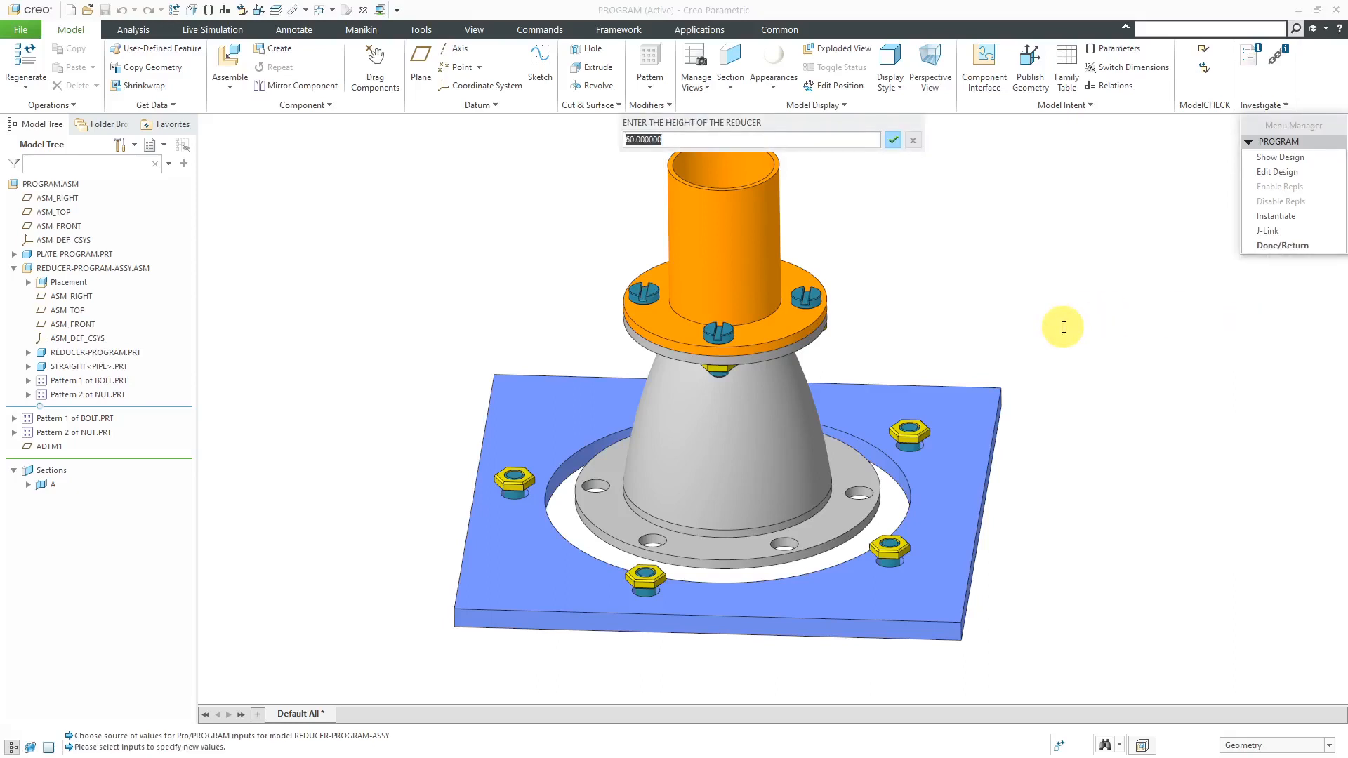
pyautogui.write('40')
pyautogui.press('Return')
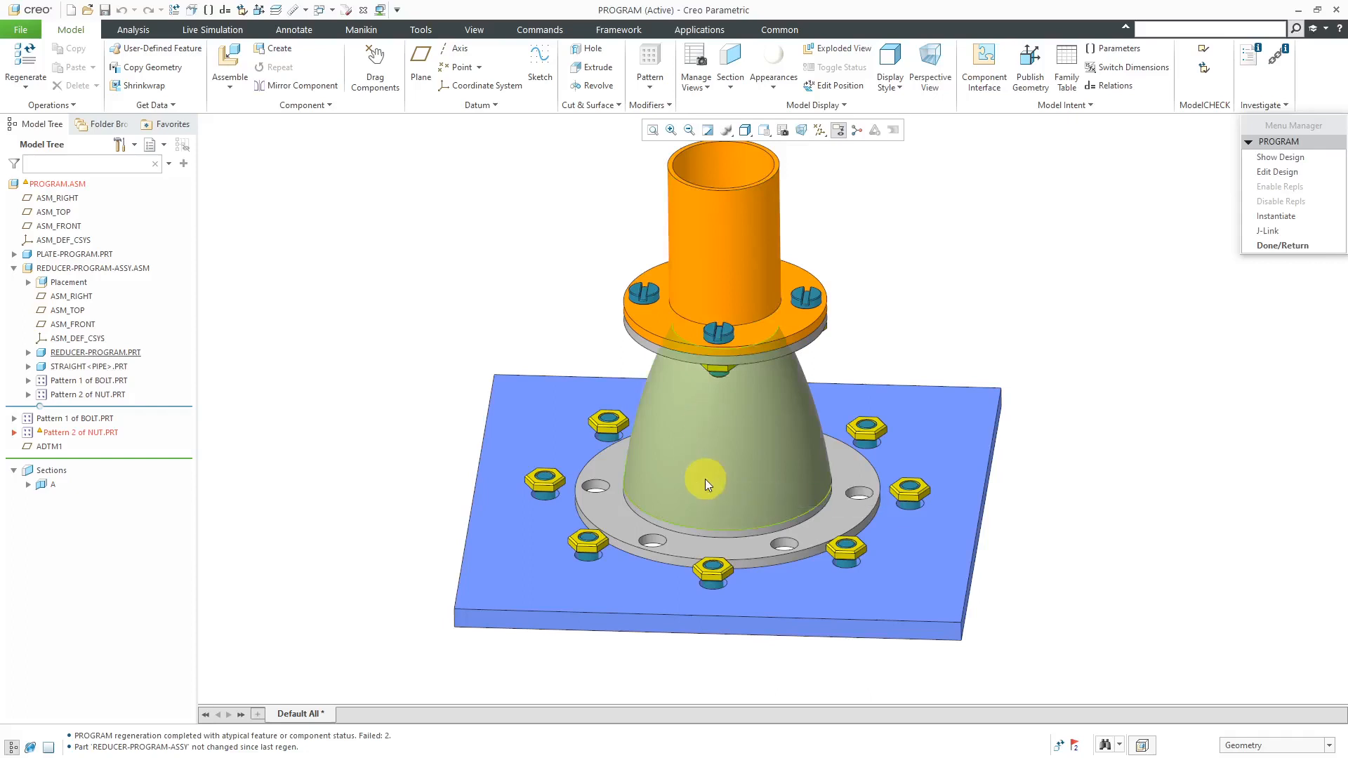
pyautogui.moveTo(457, 484); pyautogui.dragTo(424, 500, button='middle')
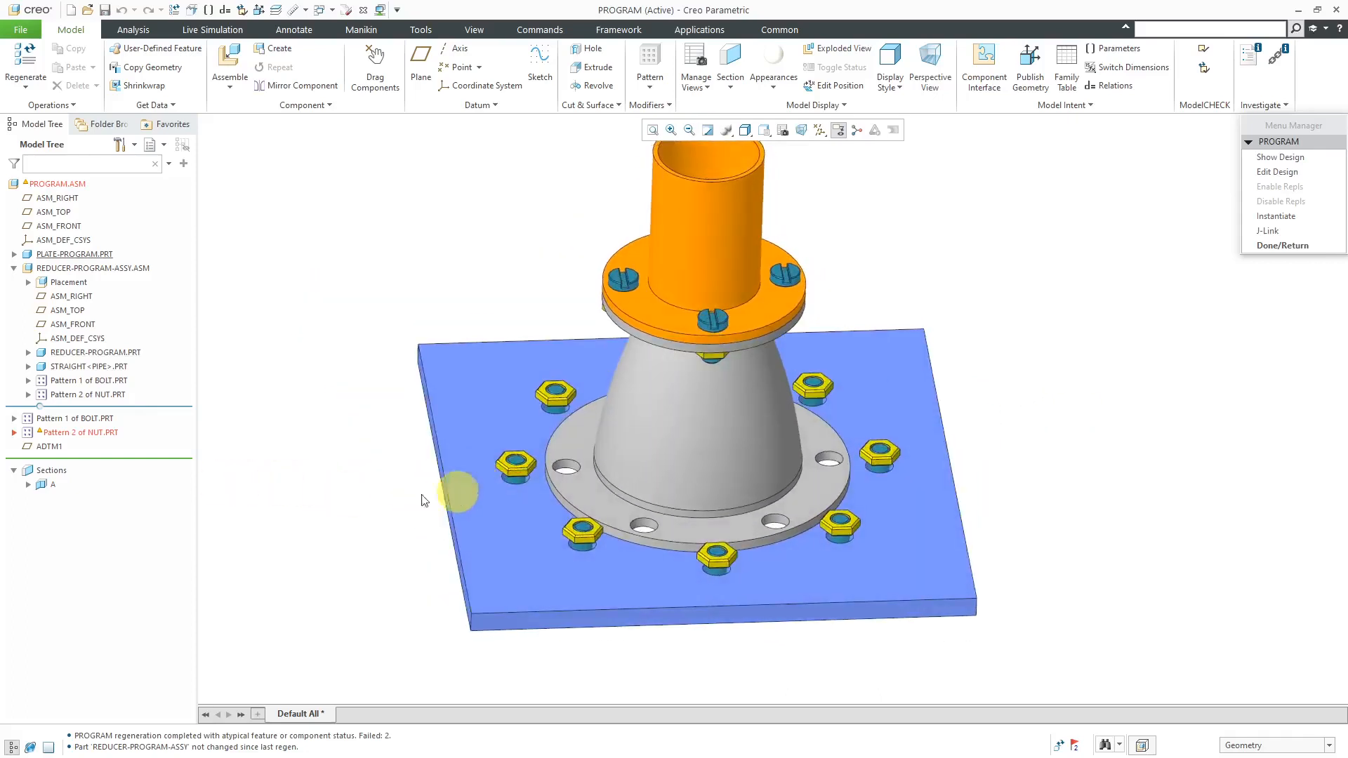
pyautogui.click(1261, 246)
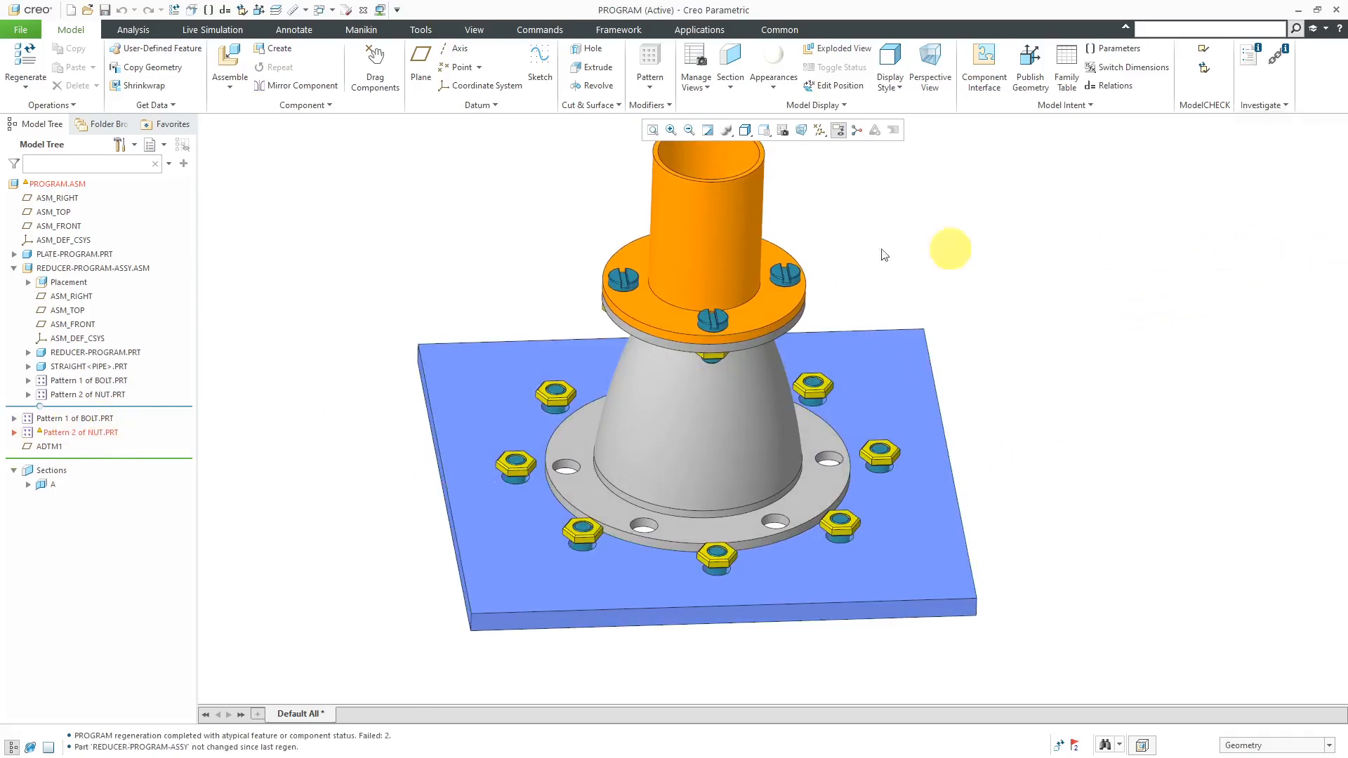
# - Open the reducer subassembly in its own window and open its program design for editing
pyautogui.click(77, 271)
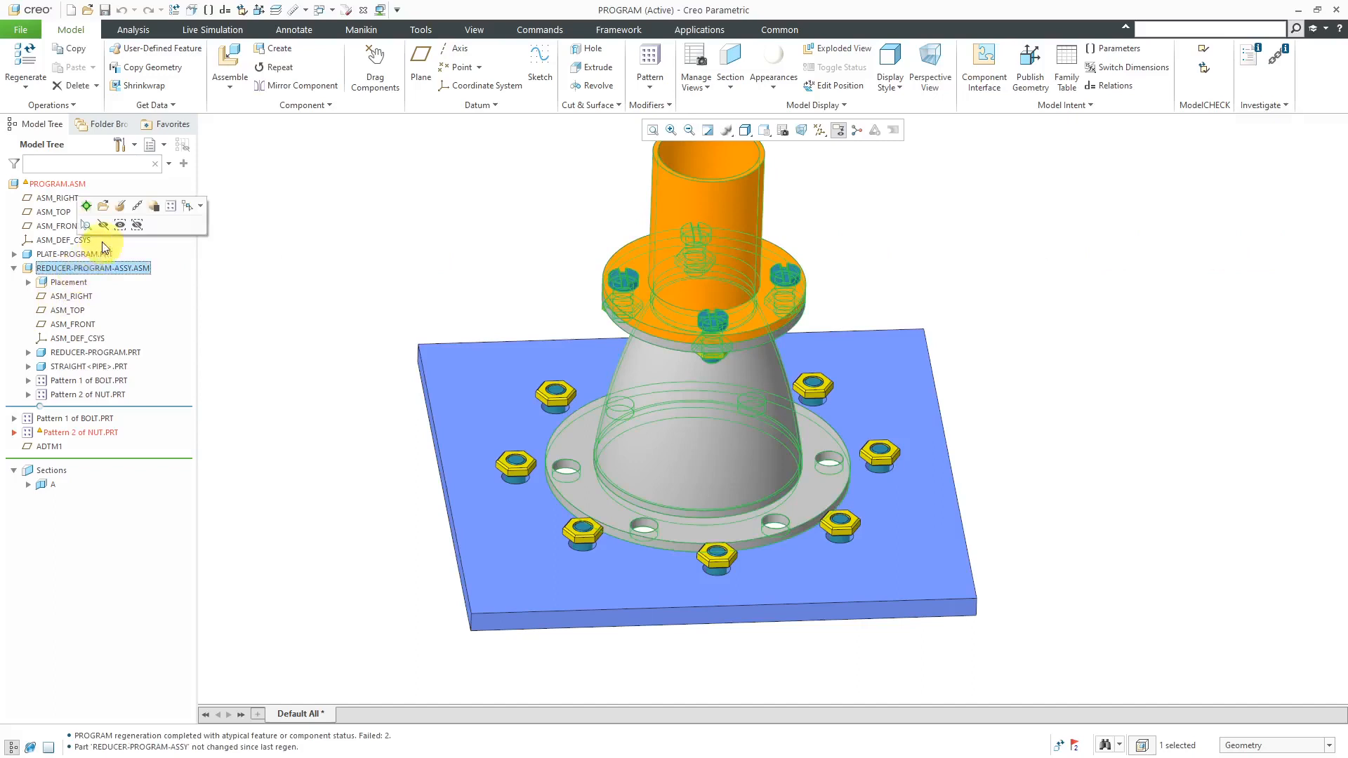
pyautogui.click(103, 206)
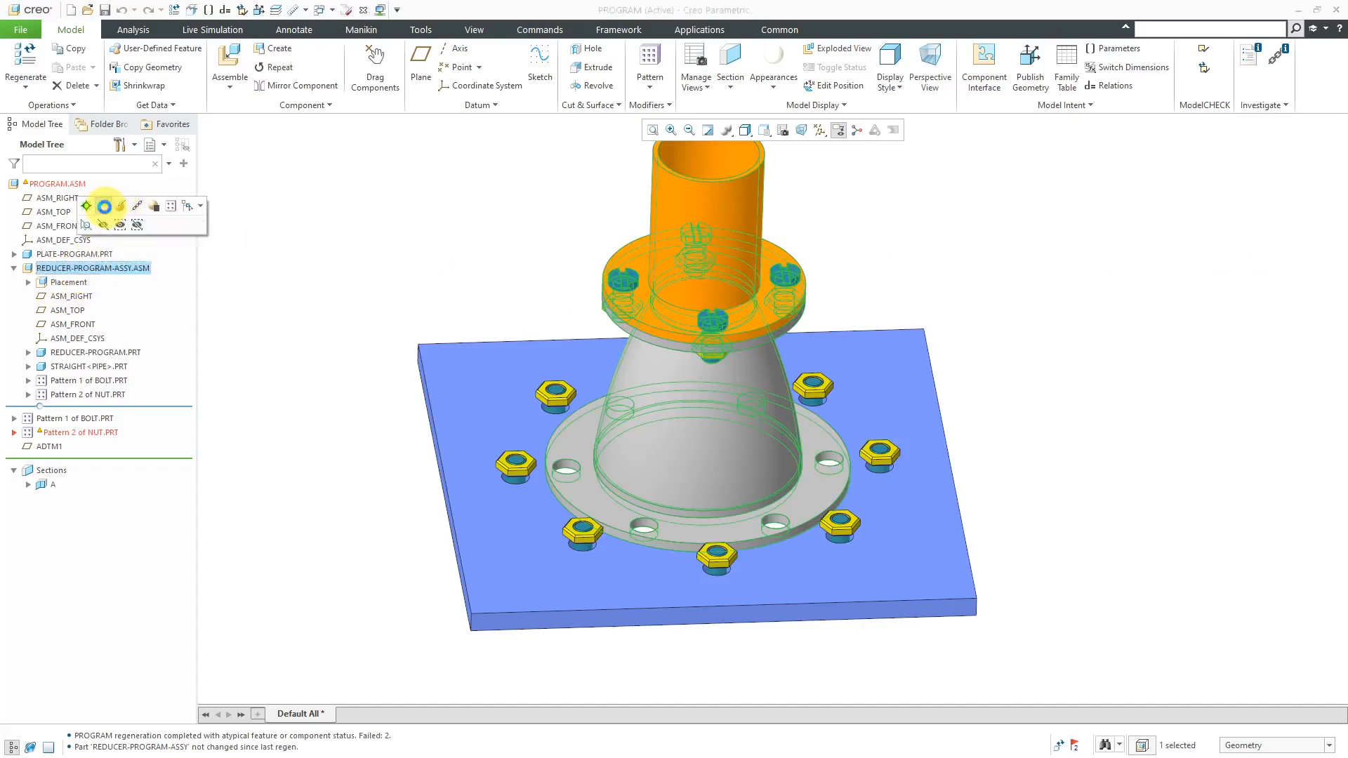
pyautogui.moveTo(734, 368); pyautogui.dragTo(715, 368, button='middle')
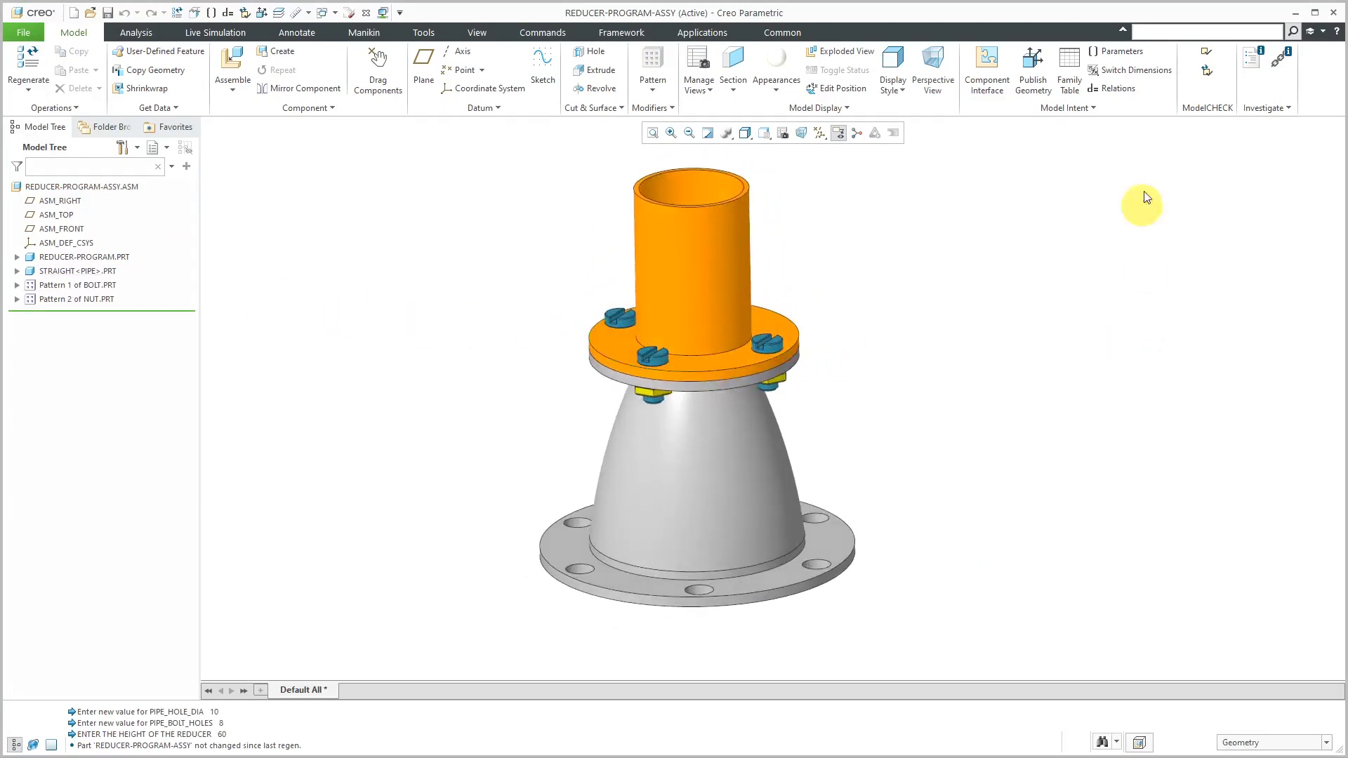
pyautogui.click(1085, 107)
pyautogui.click(1068, 123)
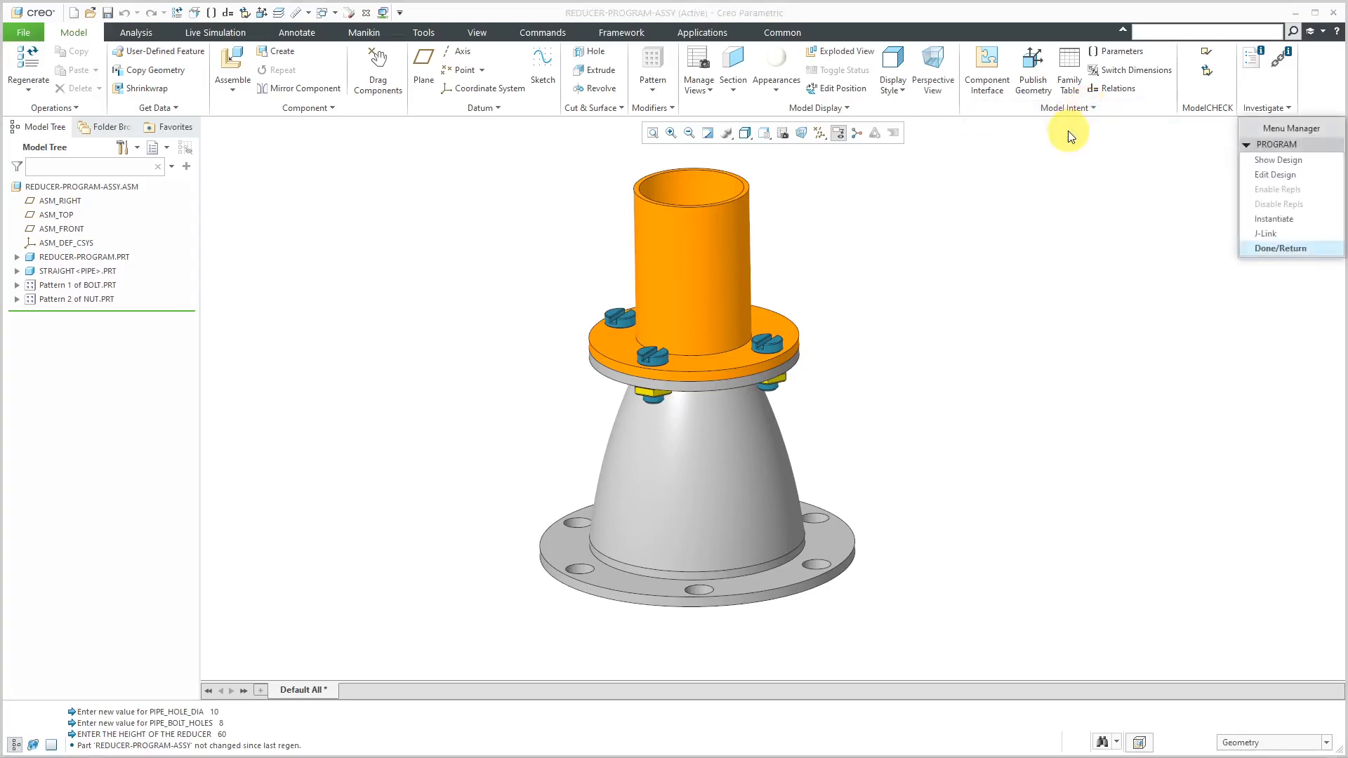
pyautogui.click(1255, 176)
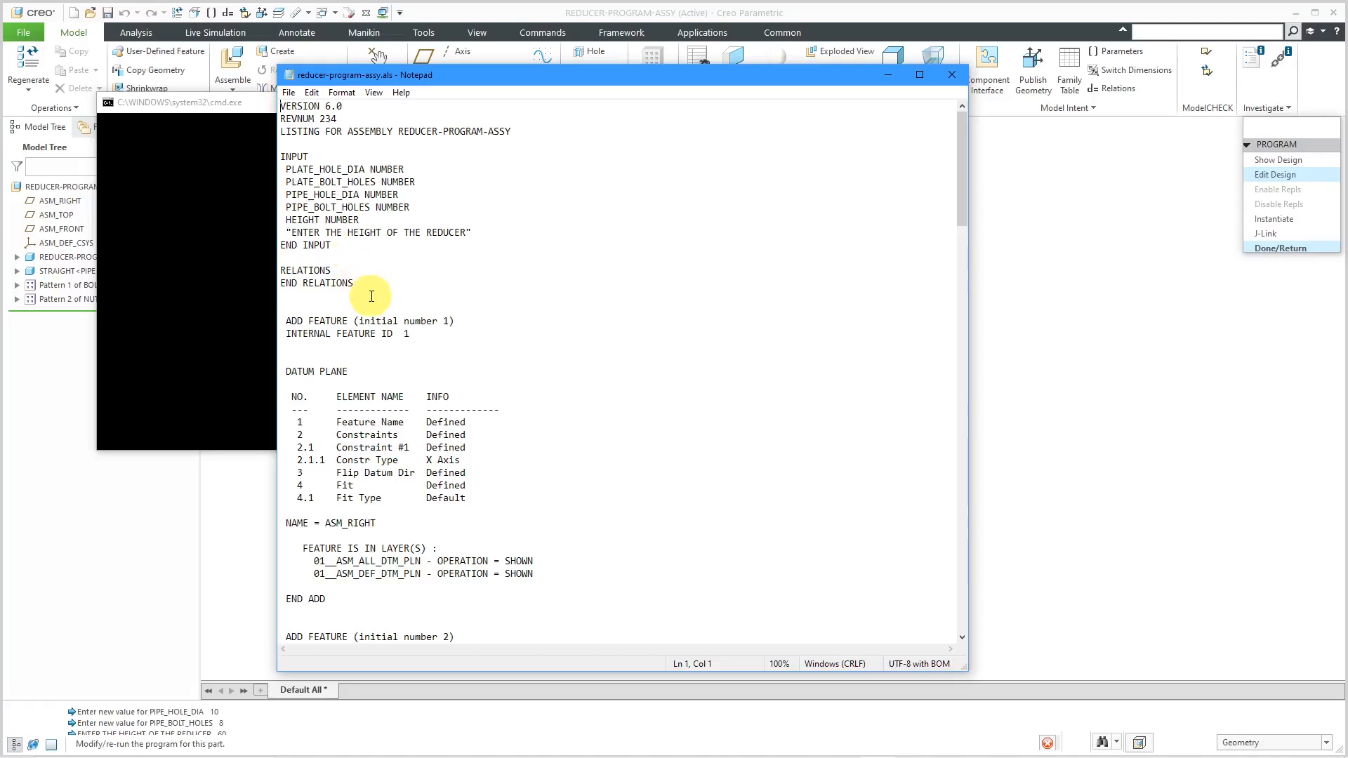
# - Insert the statement EXECUTE PART REDUCER-PROGRAM in the subassembly listing, just above the block that adds the REDUCER-PROGRAM part
pyautogui.scroll(-15, 372, 296)
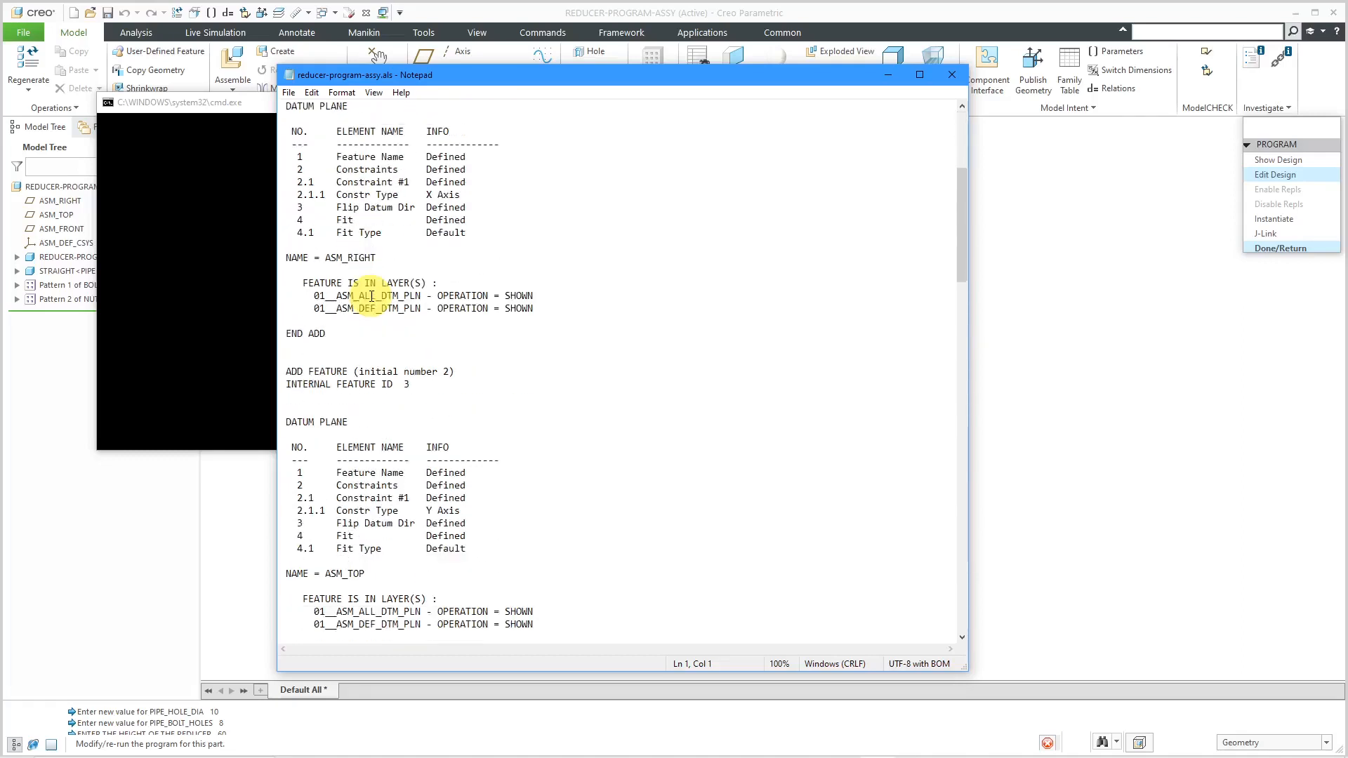
pyautogui.scroll(-9, 371, 296)
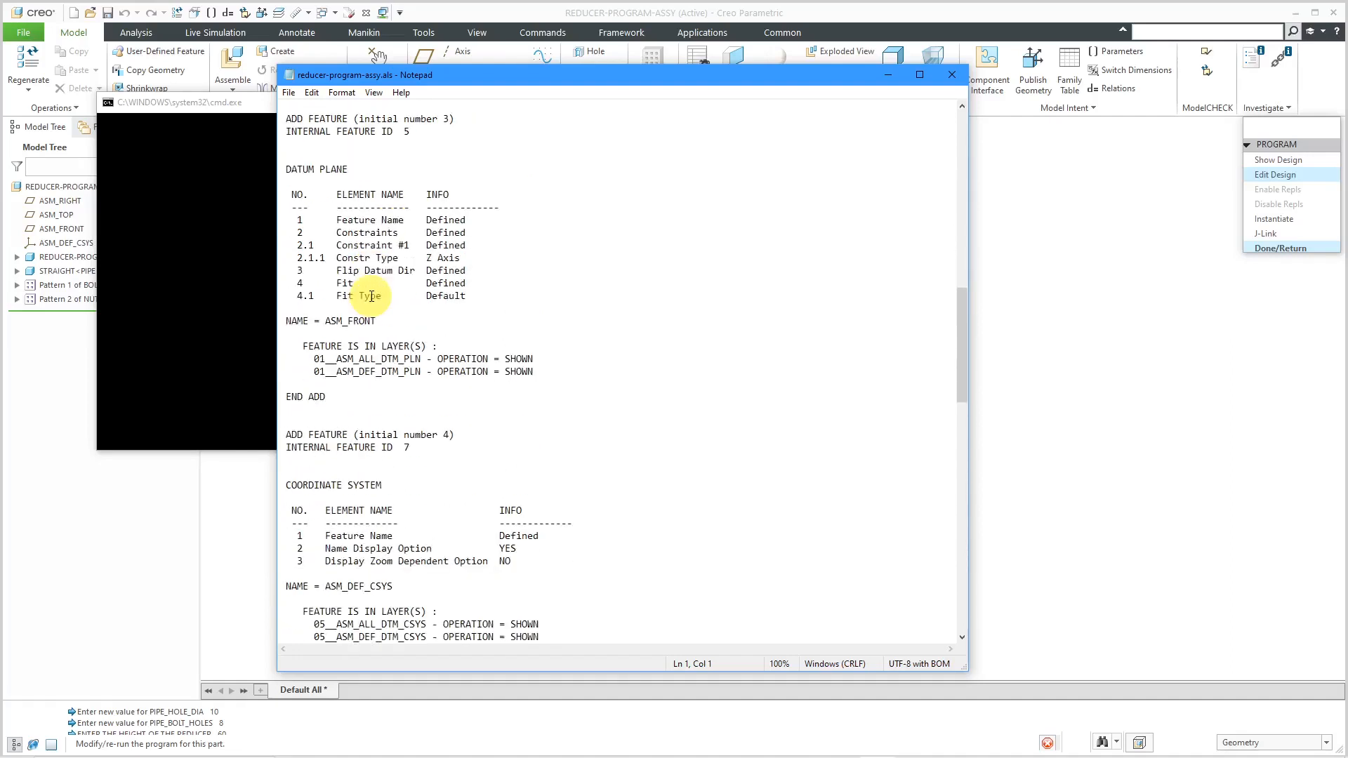
pyautogui.scroll(-3, 399, 323)
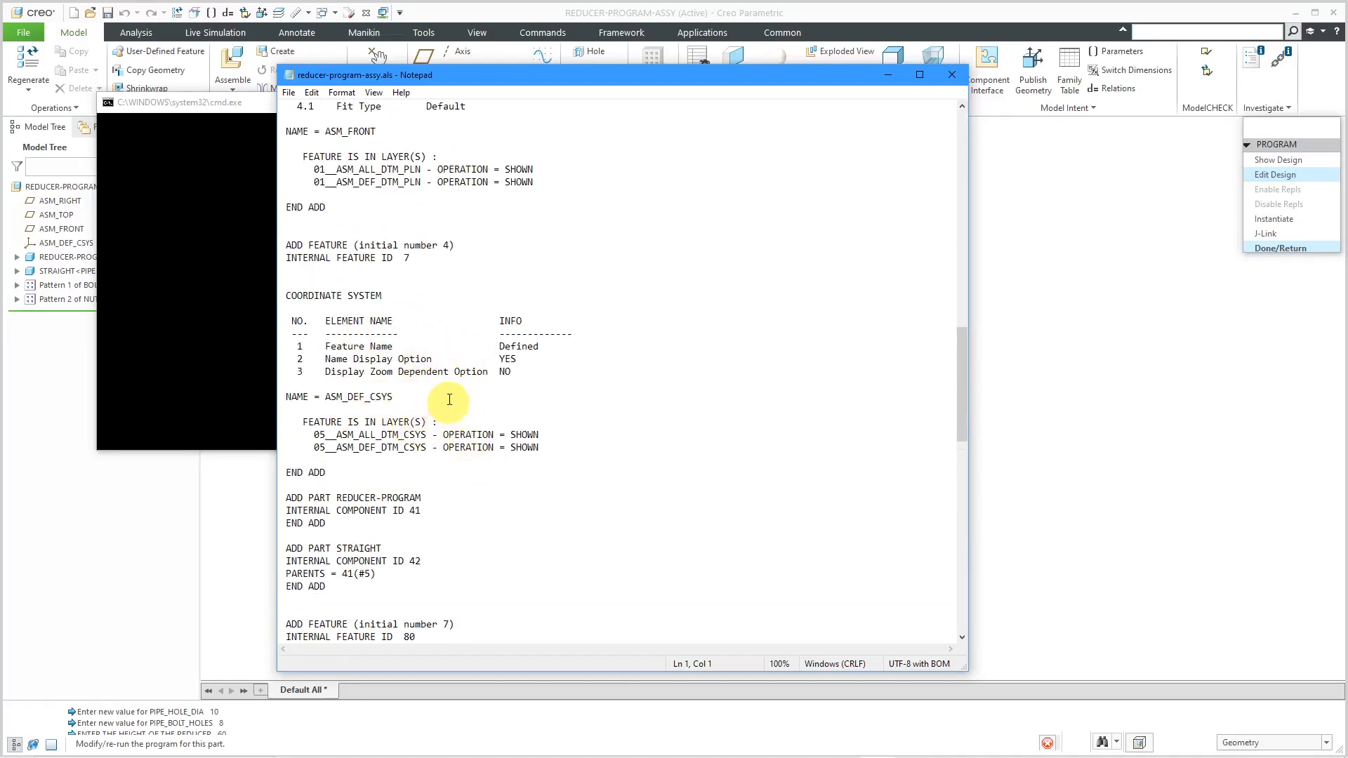
pyautogui.scroll(-4, 442, 393)
pyautogui.click(319, 332)
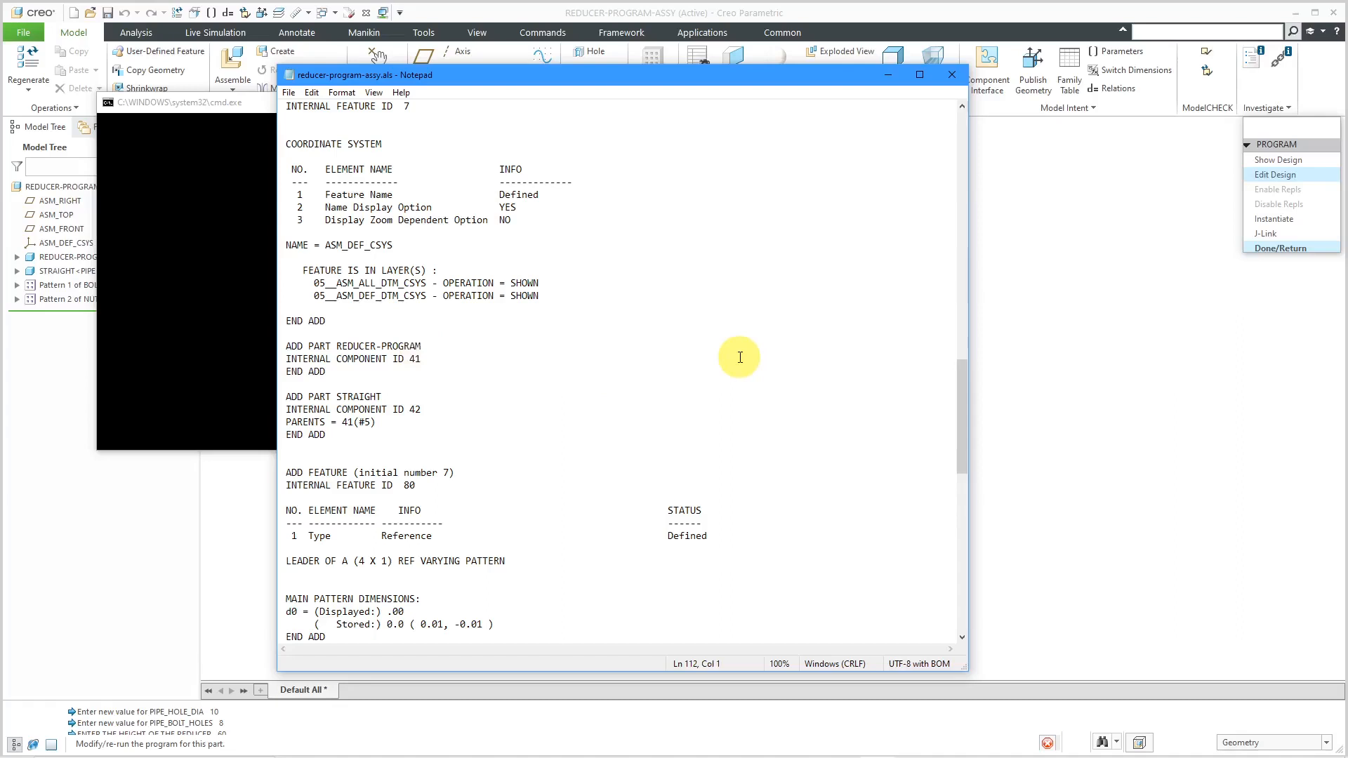
pyautogui.press('Return')
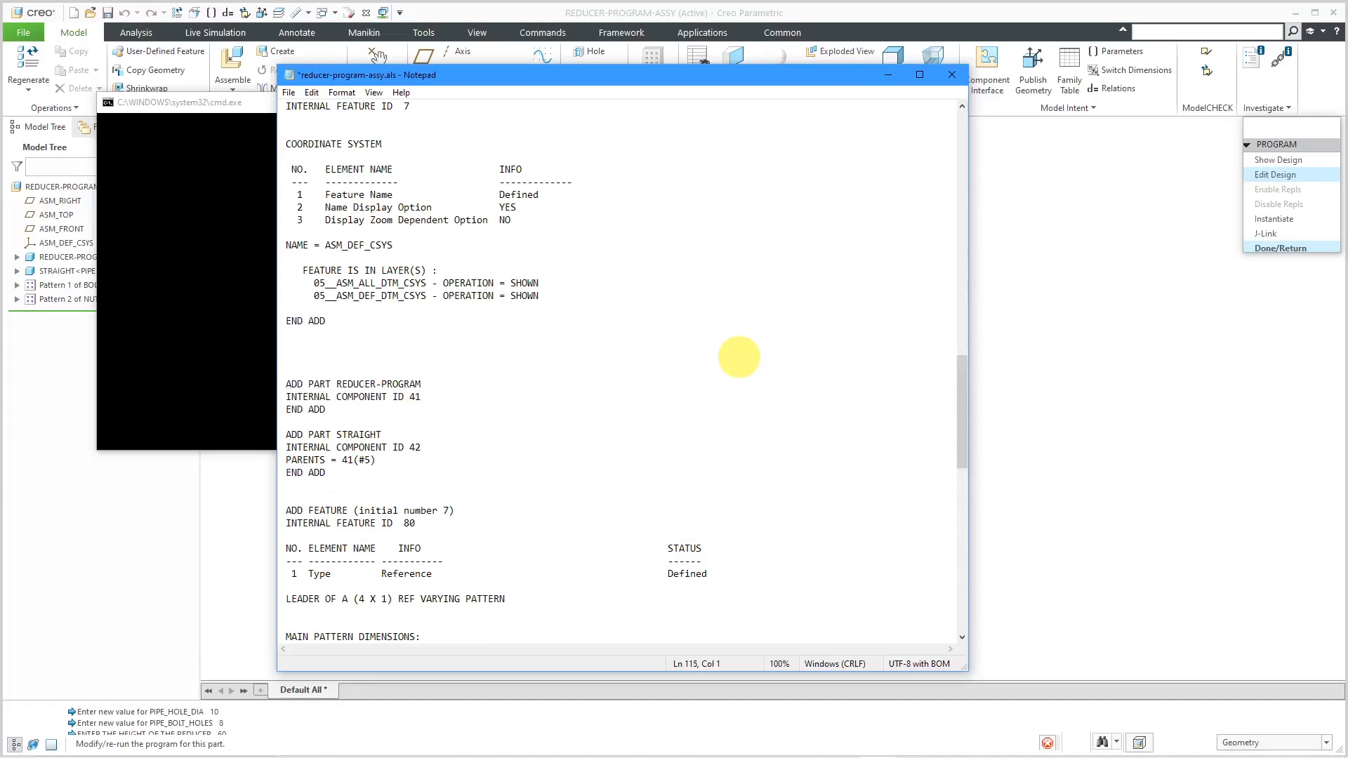
pyautogui.press('Up')
pyautogui.press('Up')
pyautogui.write('EXECUTE PART REDUCER-PROGRAM')
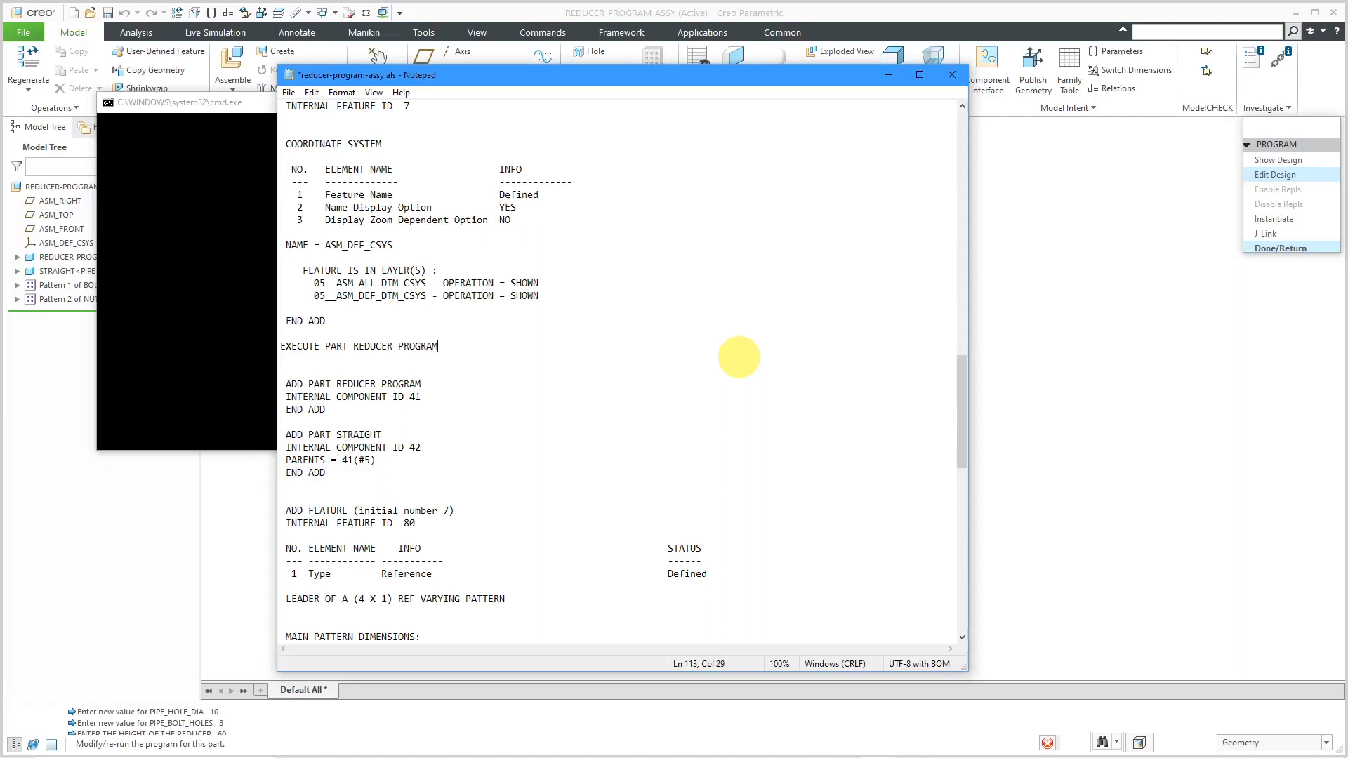
# - Add the assignment HEIGHT = HEIGHT under the execute statement and close the block with END EXECUTE
pyautogui.press('Return')
pyautogui.write('HEIGH')
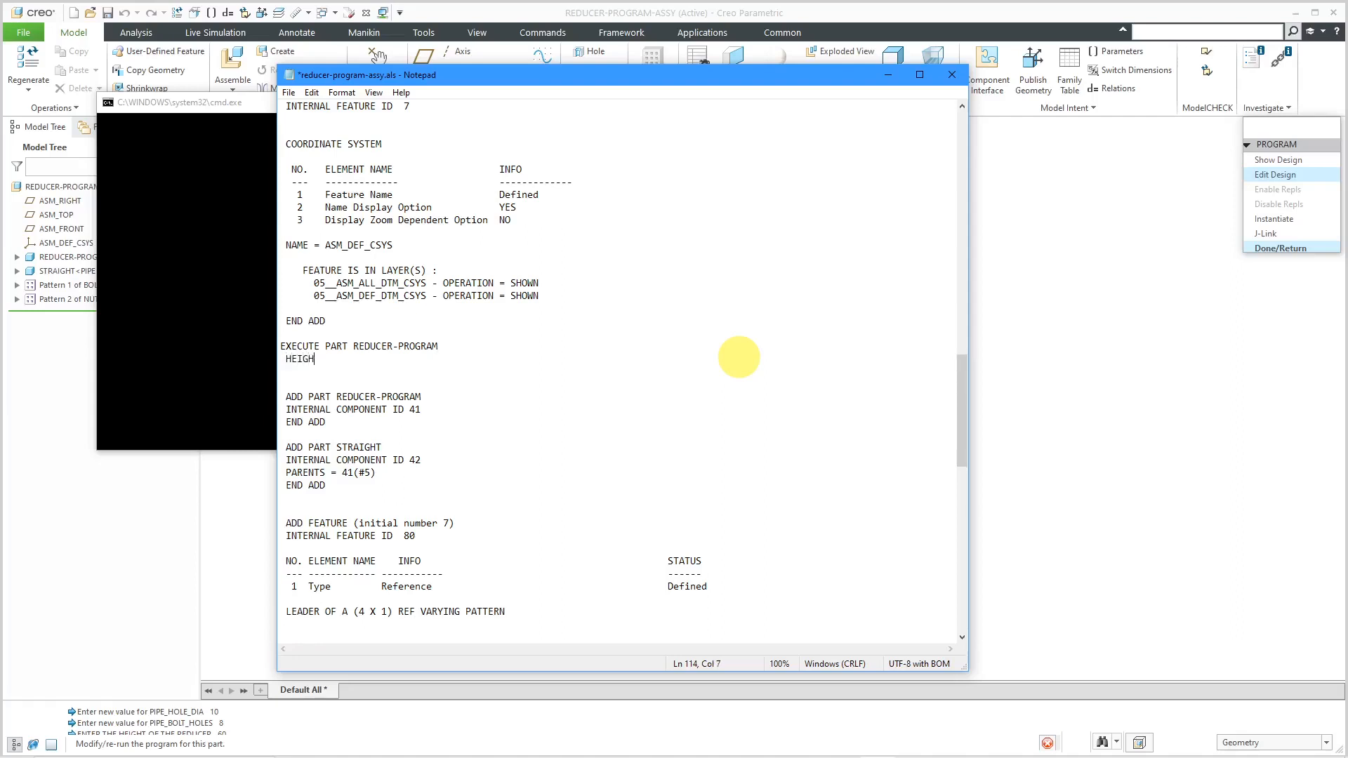
pyautogui.write('T = HEIGTH')
pyautogui.press('BackSpace')
pyautogui.press('BackSpace')
pyautogui.write('HT')
pyautogui.press('Return')
pyautogui.write('END EXEC')
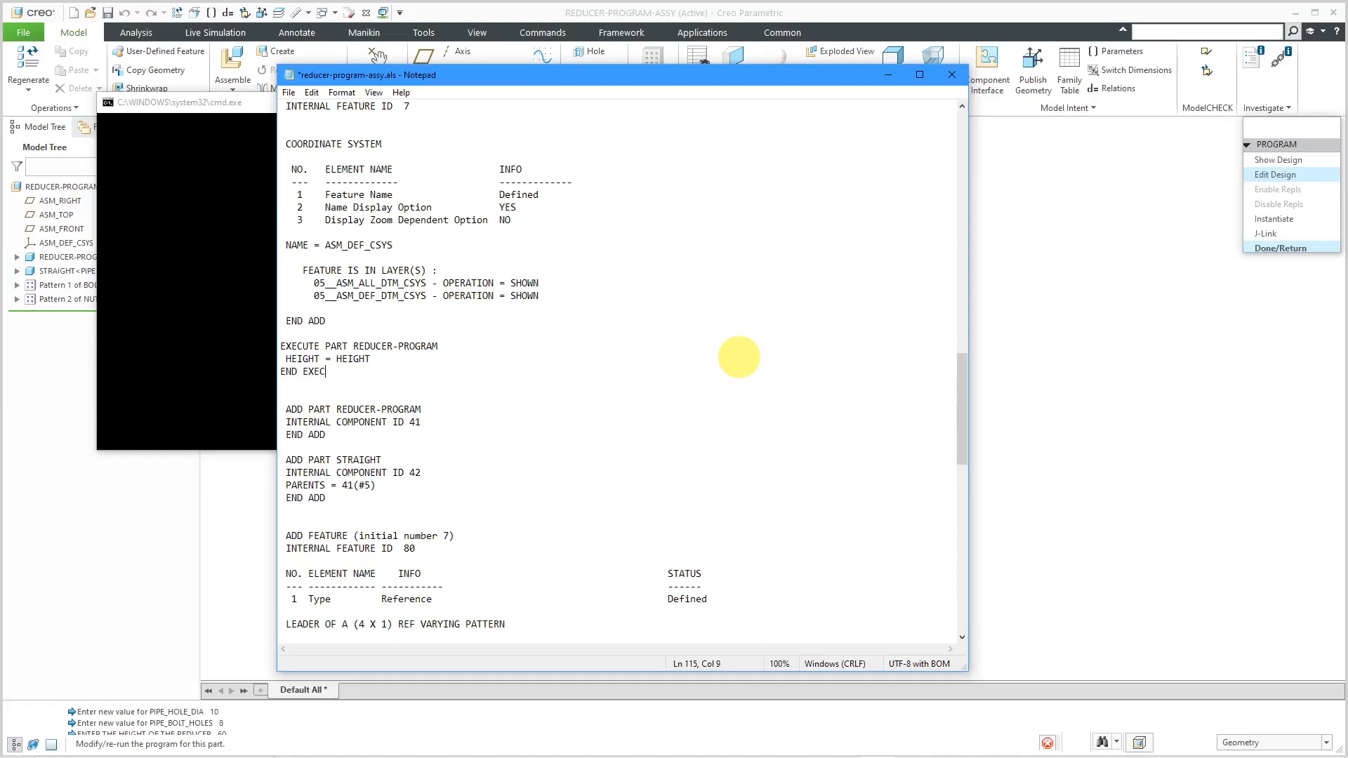
pyautogui.write('UTE')
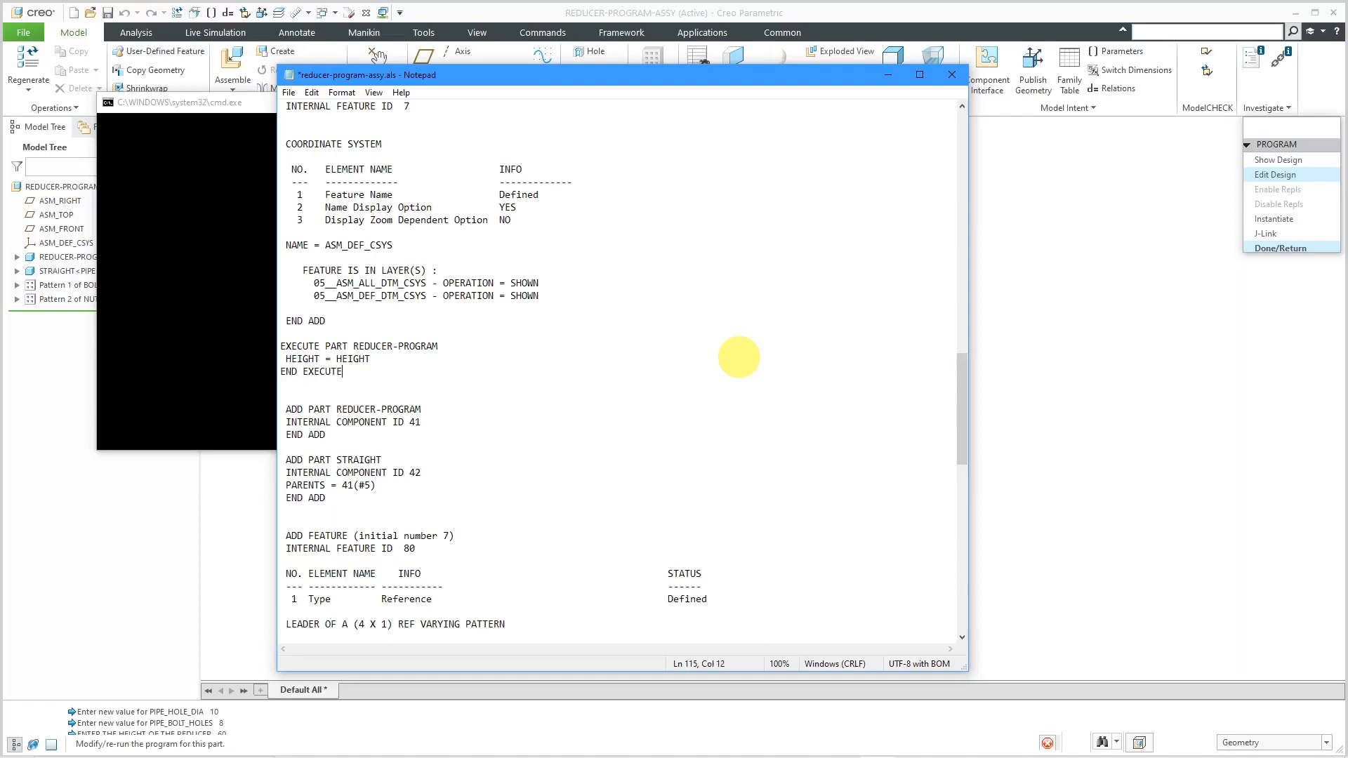
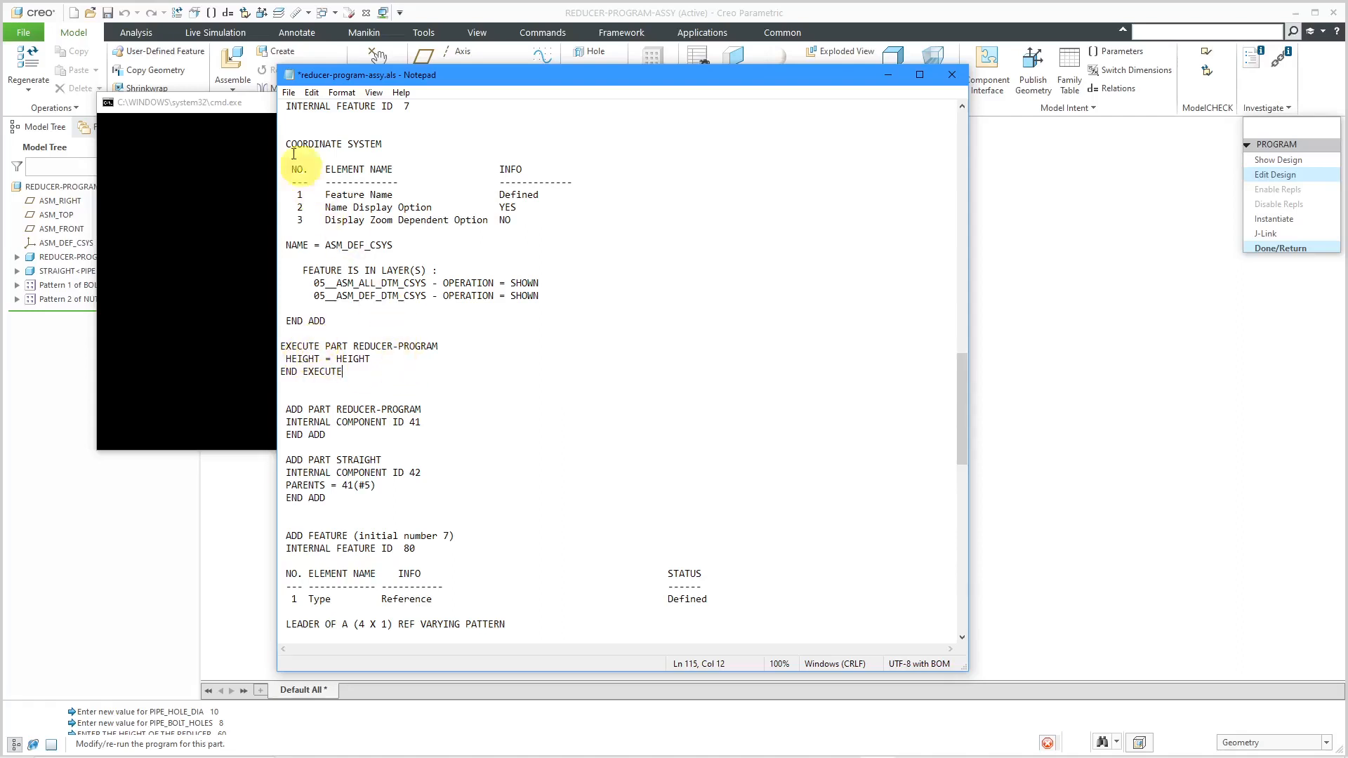
# - Save and close the subassembly listing, incorporate the changes into the model using current input values, and finish the program command
pyautogui.click(289, 92)
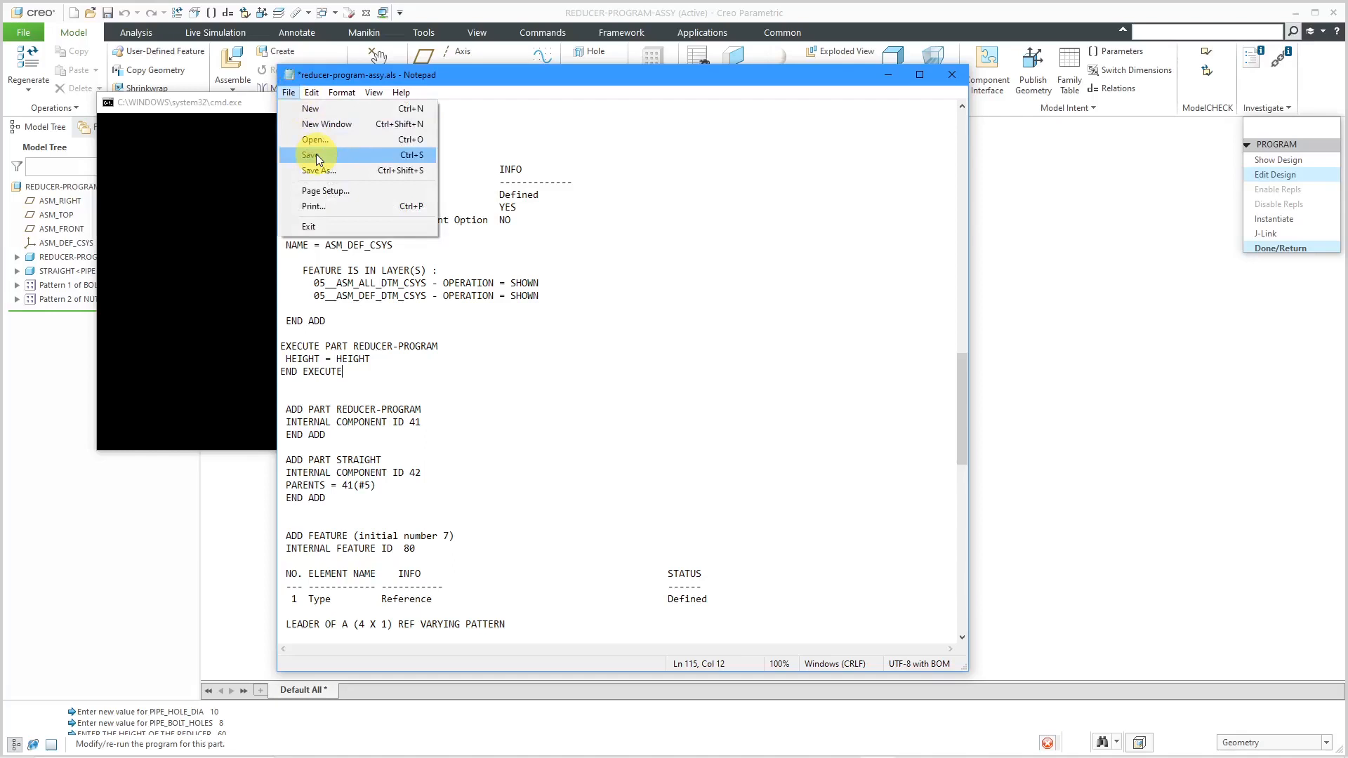
pyautogui.click(316, 153)
pyautogui.click(288, 92)
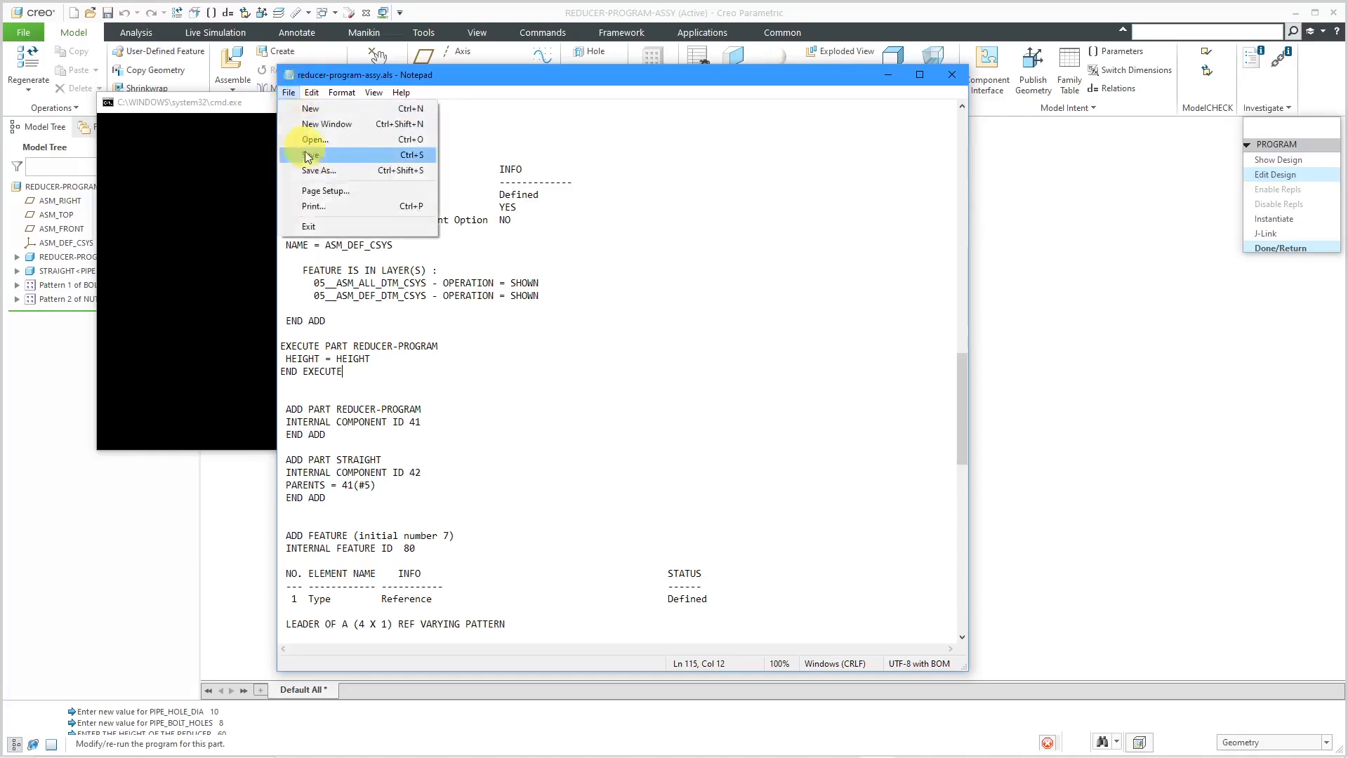
pyautogui.click(317, 226)
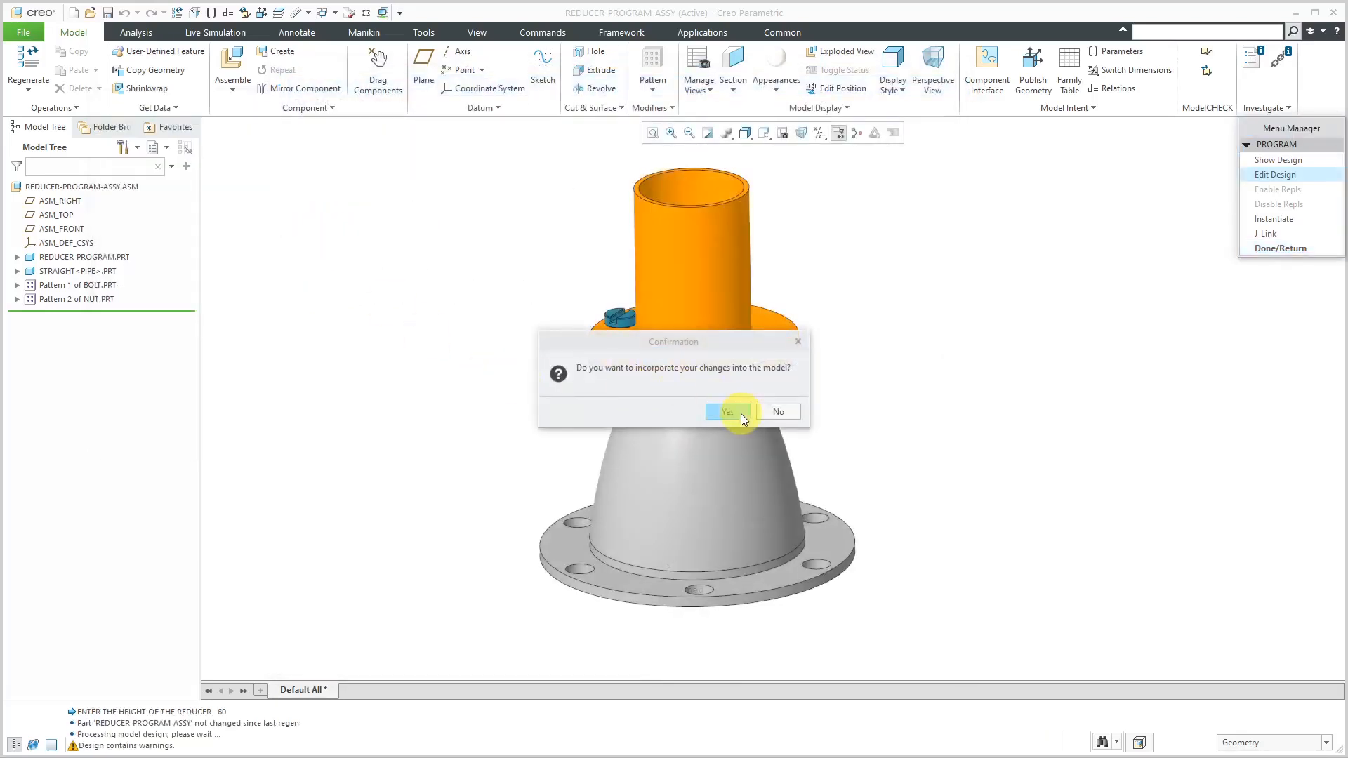
pyautogui.click(729, 411)
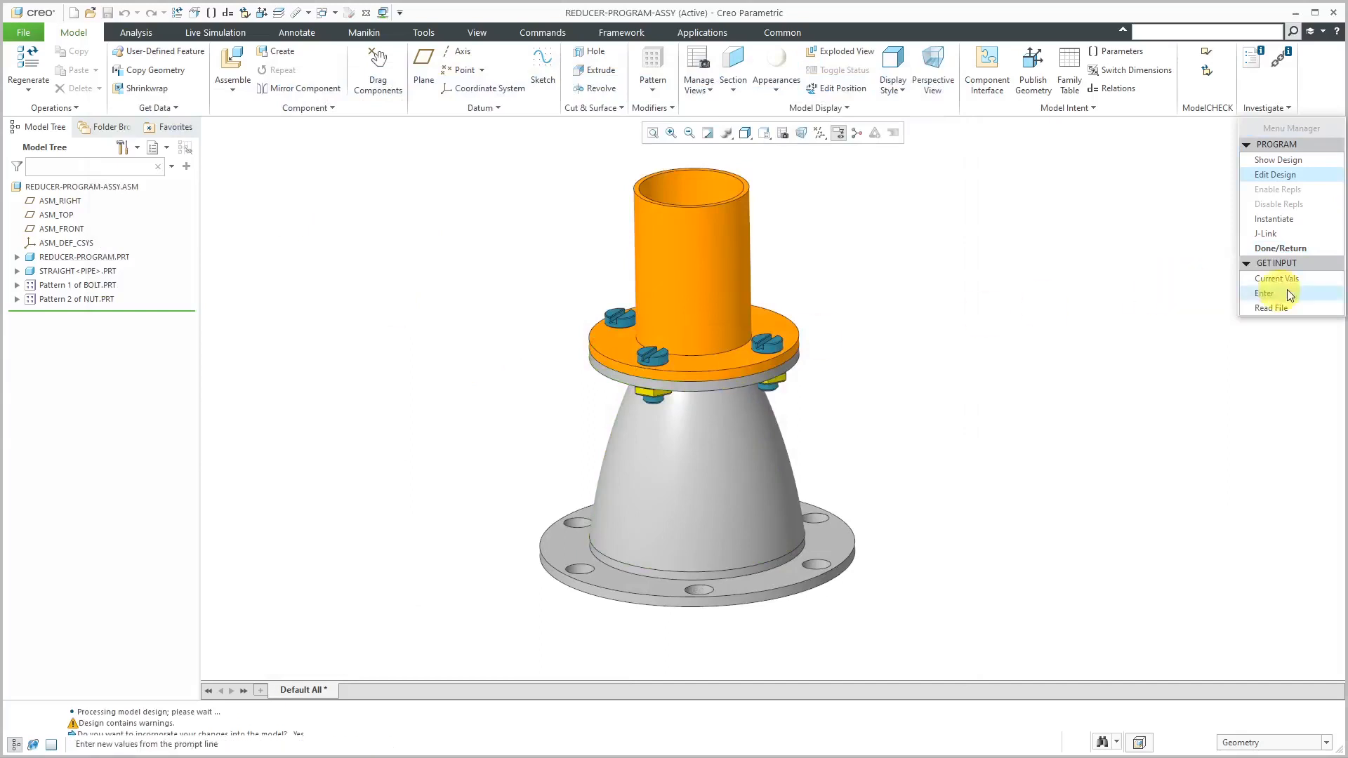
pyautogui.click(1284, 280)
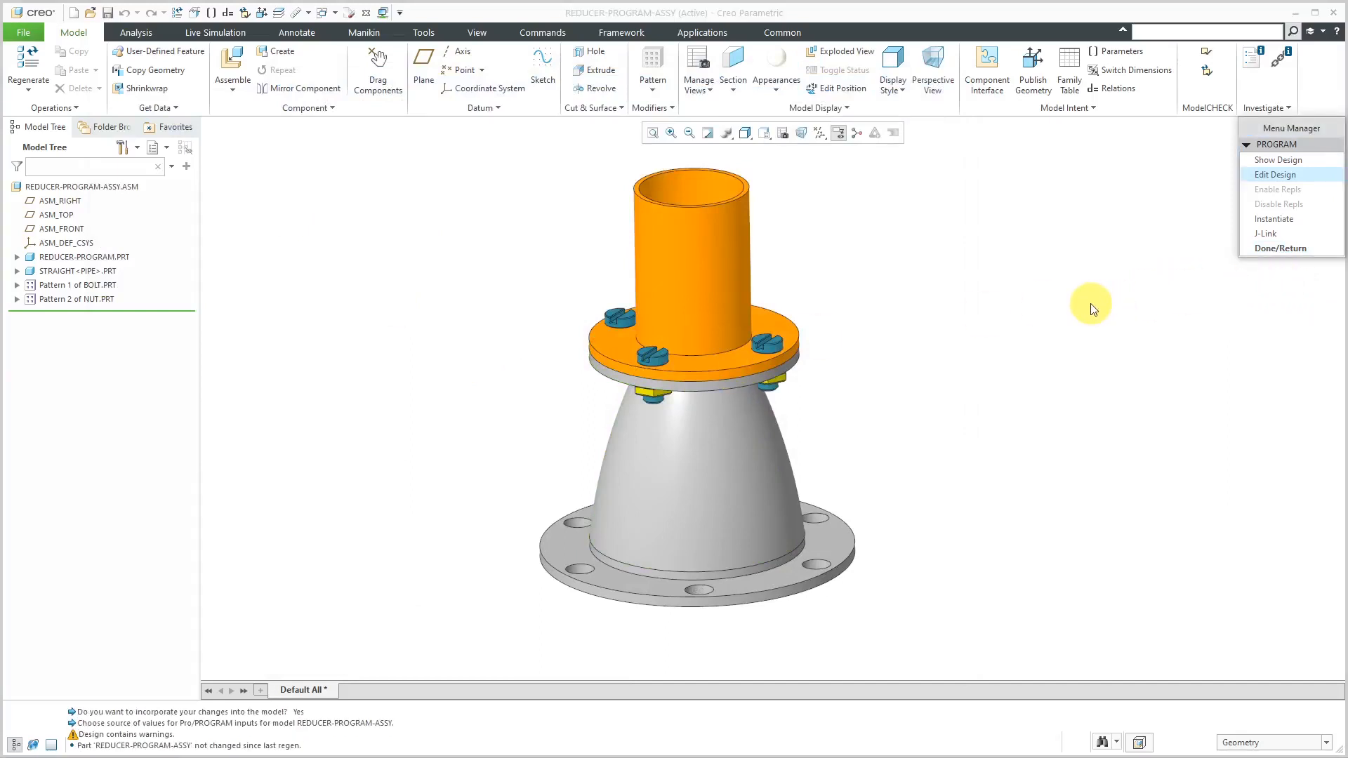
pyautogui.click(1279, 248)
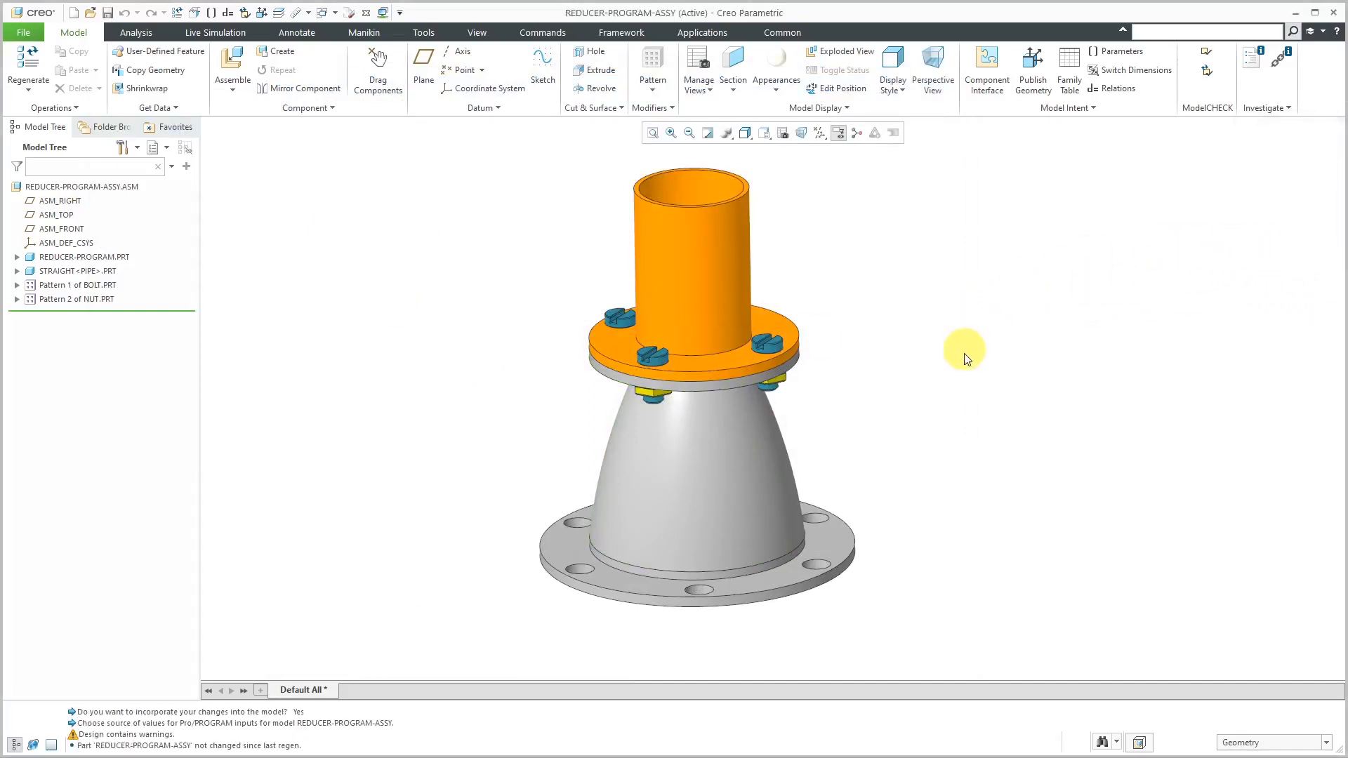
# - Open the reducer part in its own window and open its program design for editing
pyautogui.click(748, 445)
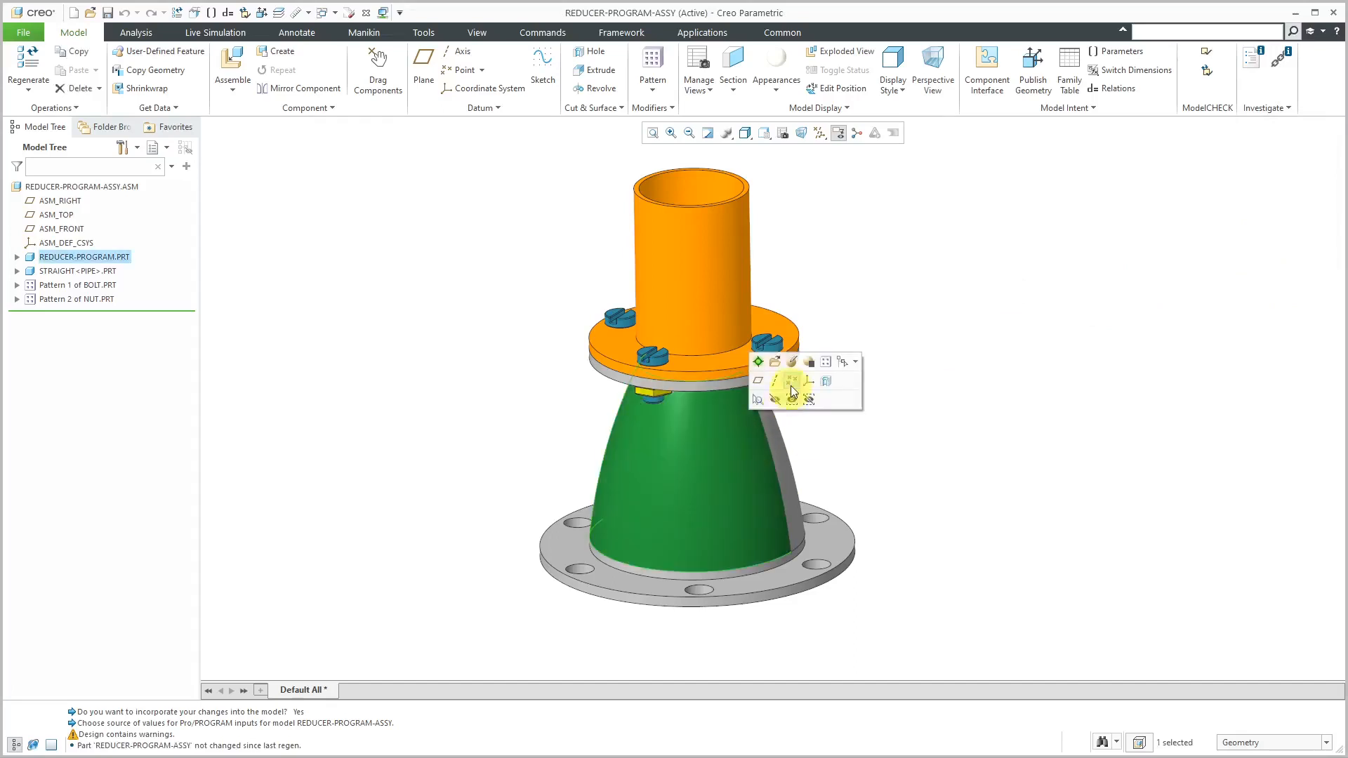
pyautogui.click(776, 365)
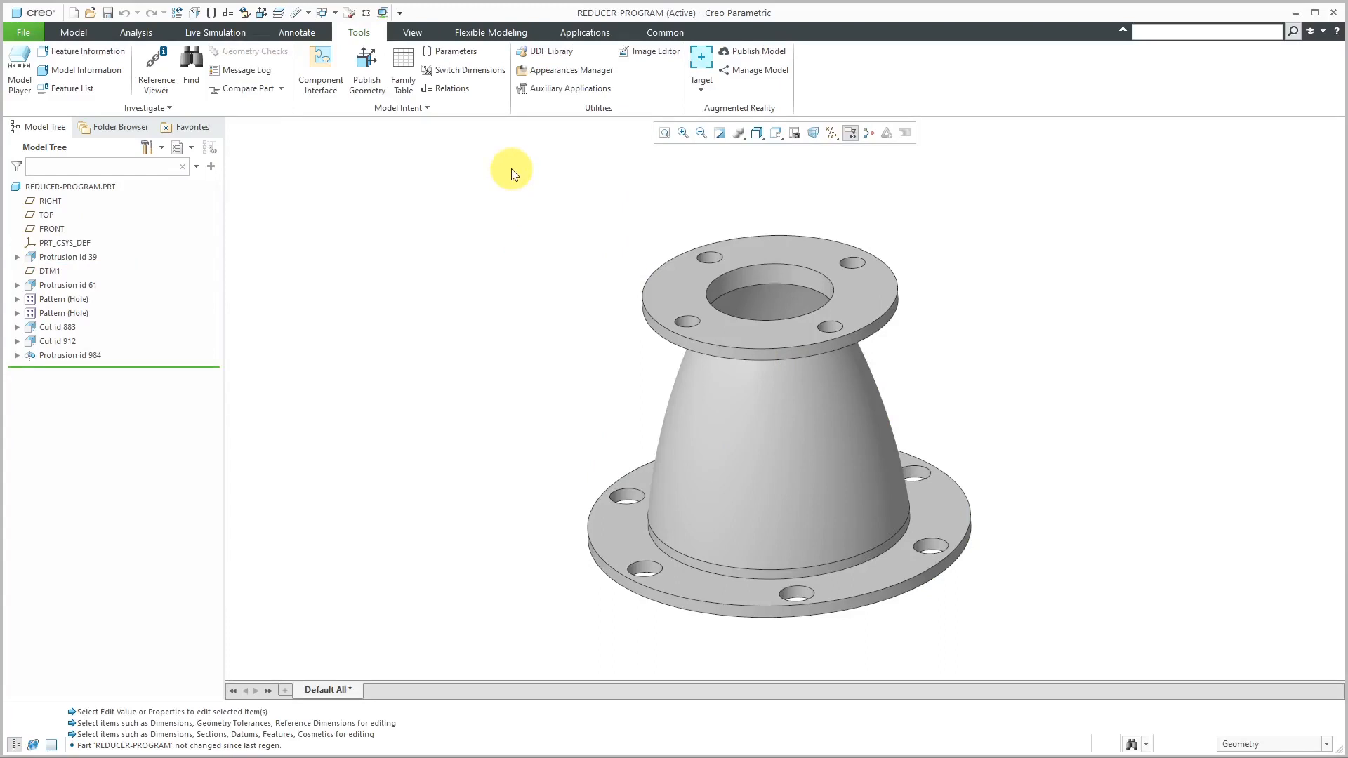
pyautogui.click(420, 110)
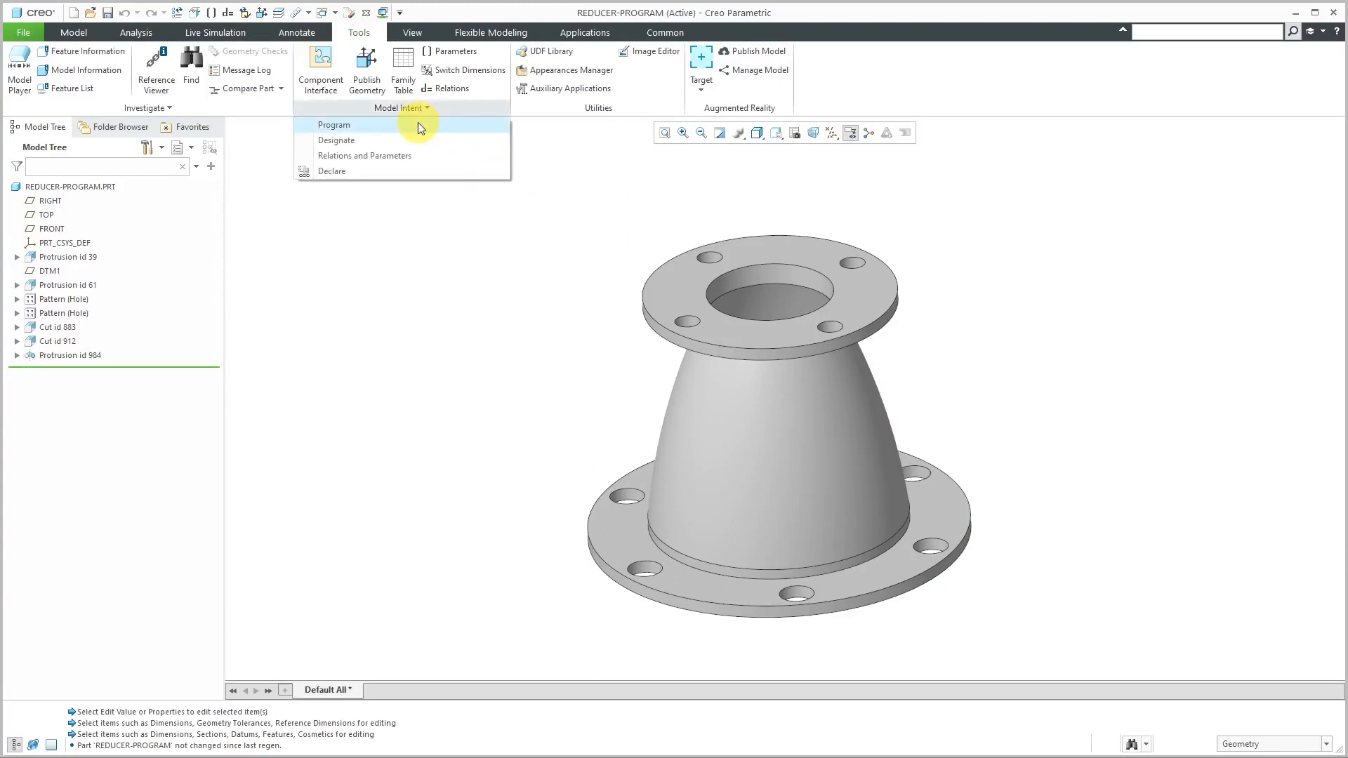
pyautogui.click(417, 125)
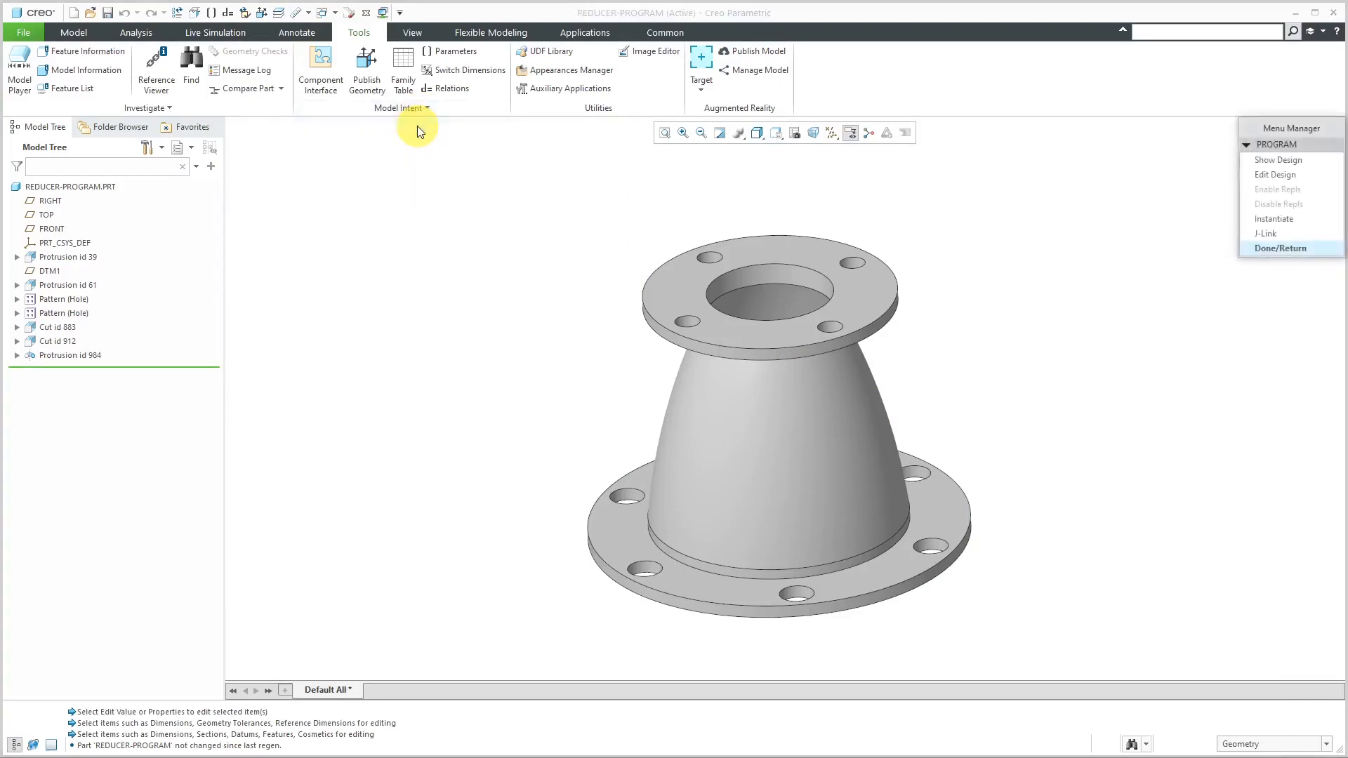
pyautogui.click(1267, 176)
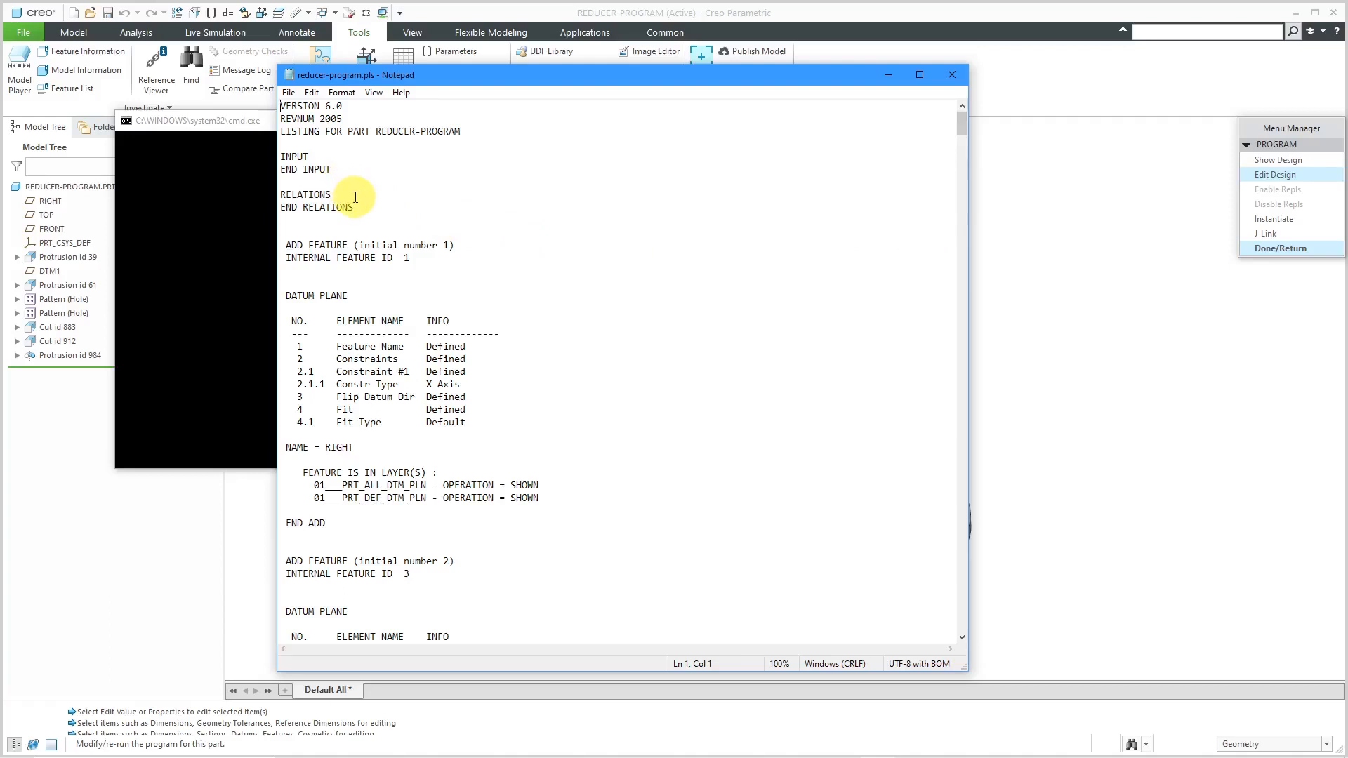
# - Add the input variables HEIGHT and PLATE_HOLE_DIA to the INPUT section of the reducer part listing
pyautogui.click(340, 156)
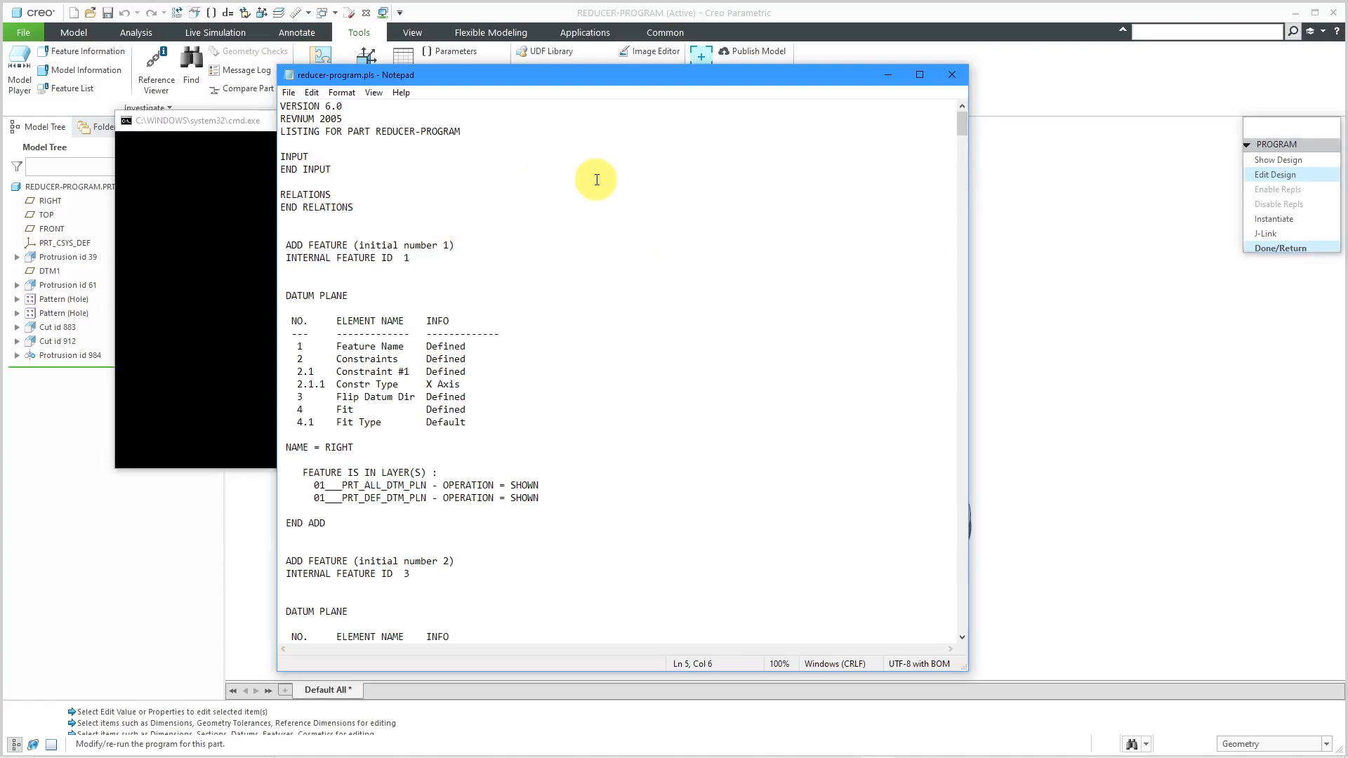
pyautogui.press('Return')
pyautogui.press('Return')
pyautogui.press('Return')
pyautogui.press('Up')
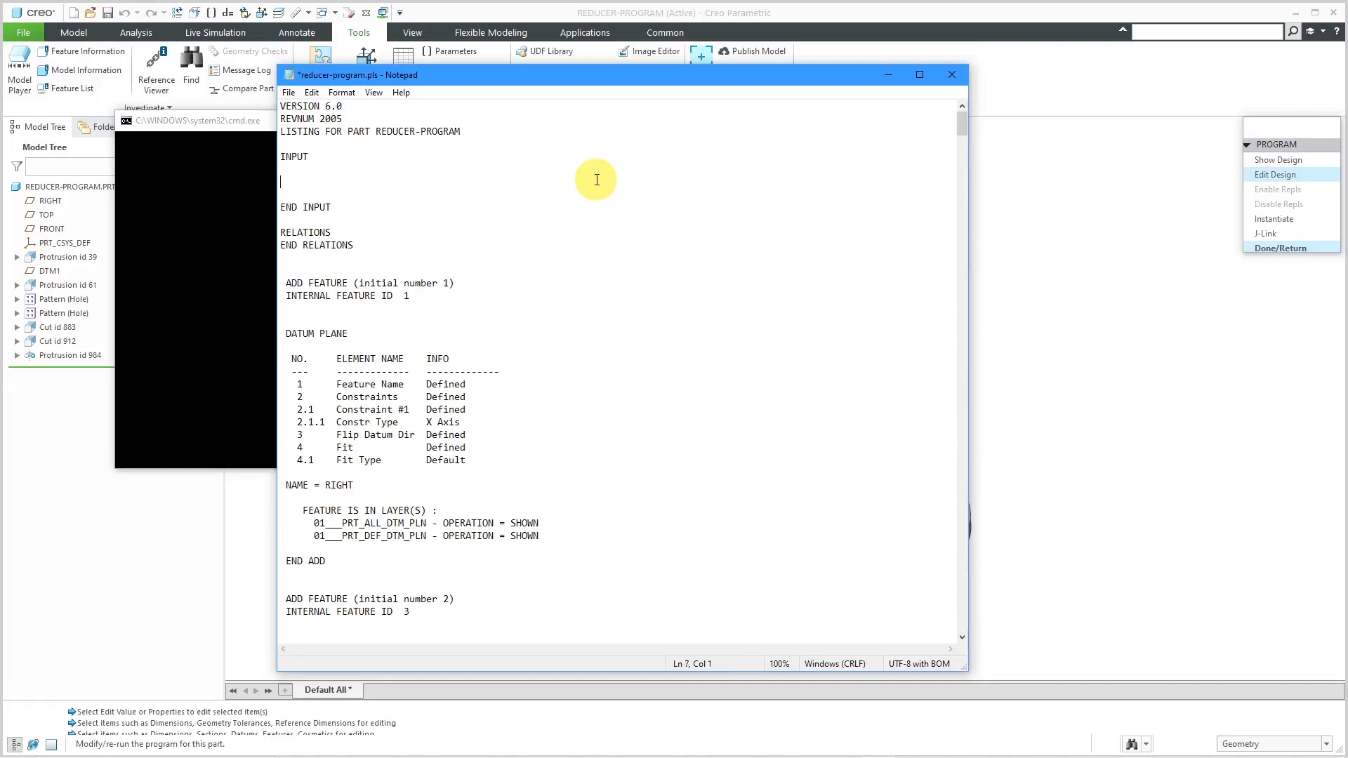
pyautogui.write('HEIGHT')
pyautogui.press('Return')
pyautogui.write('PLATE_H')
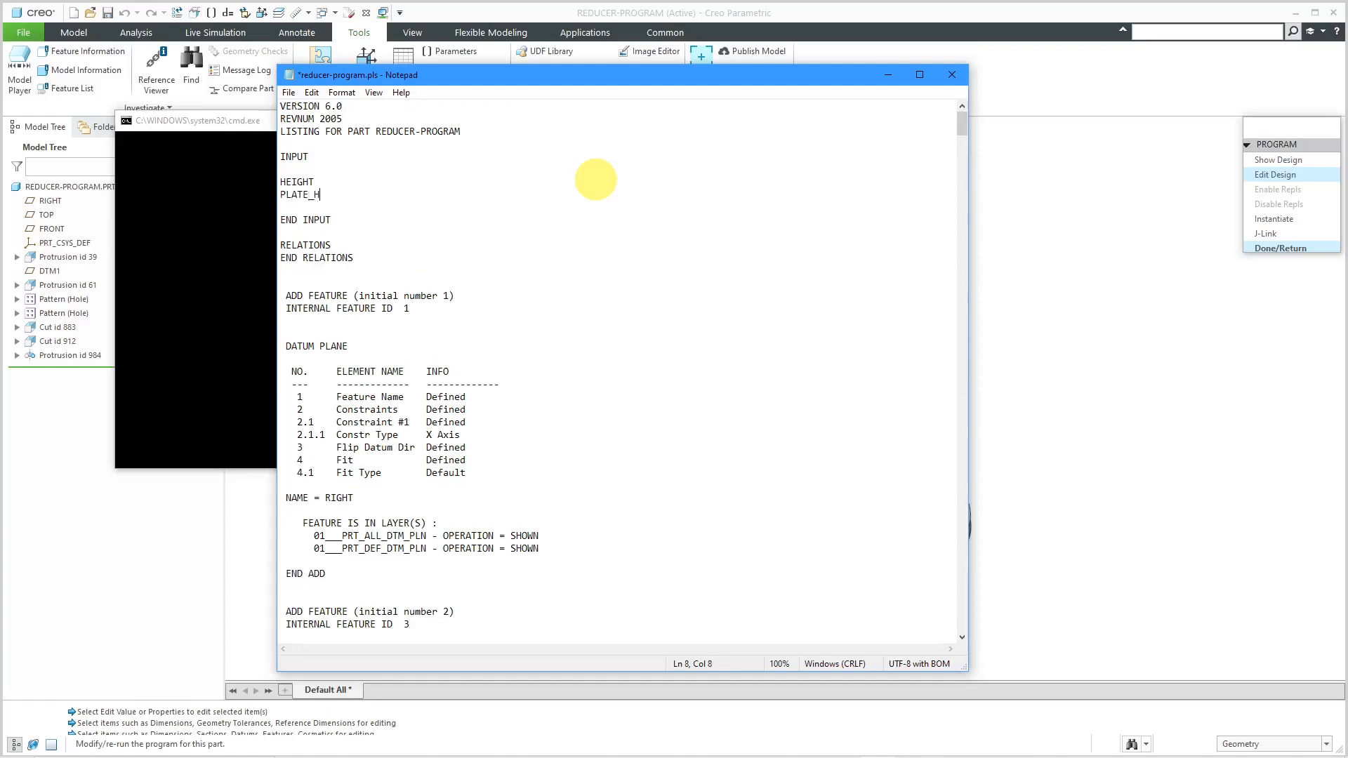
pyautogui.write('OLE_DIA')
pyautogui.press('Return')
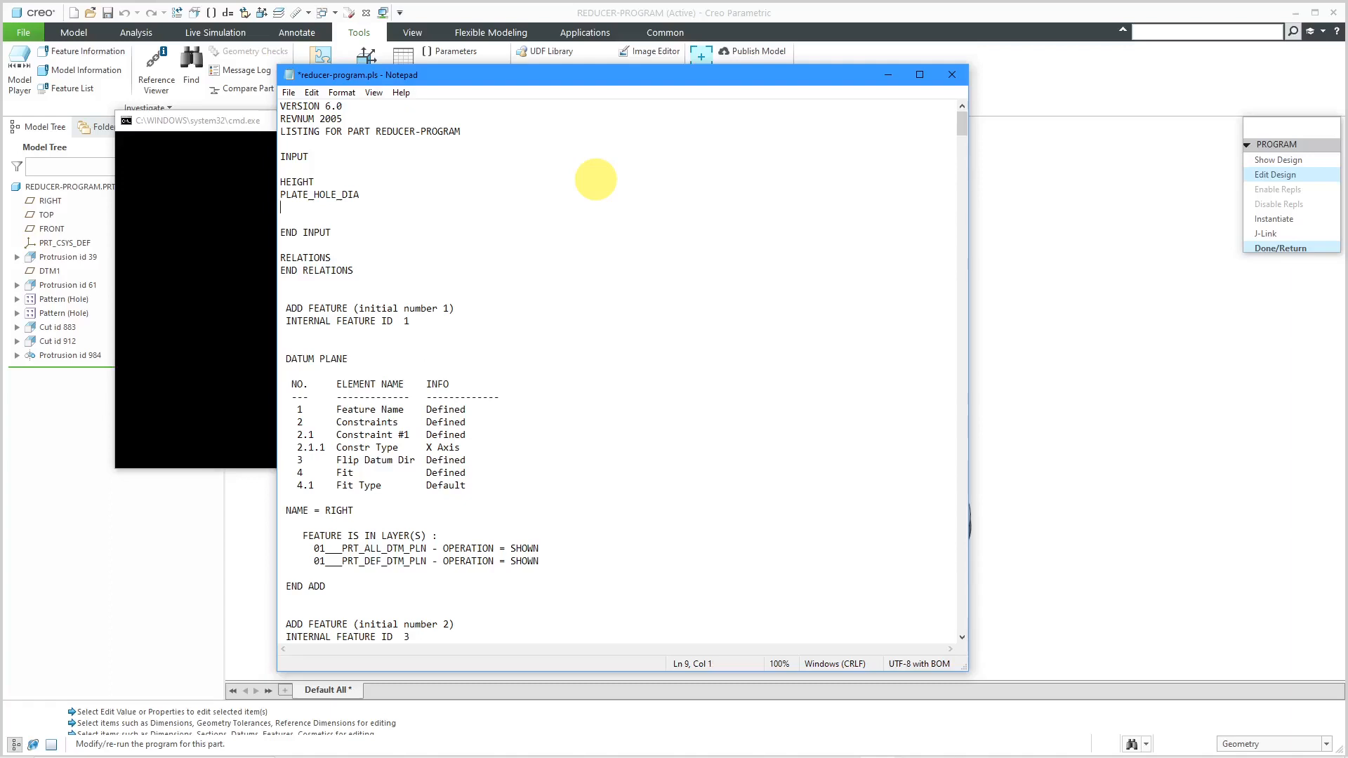
# - Add the input variables PLATE_BOLT_HOLES, PIPE_HOLE_DIA and PIPE_BOLT_HOLES below PLATE_HOLE_DIA in the INPUT section
pyautogui.write('PLATE_BOLT_HOLES')
pyautogui.press('Return')
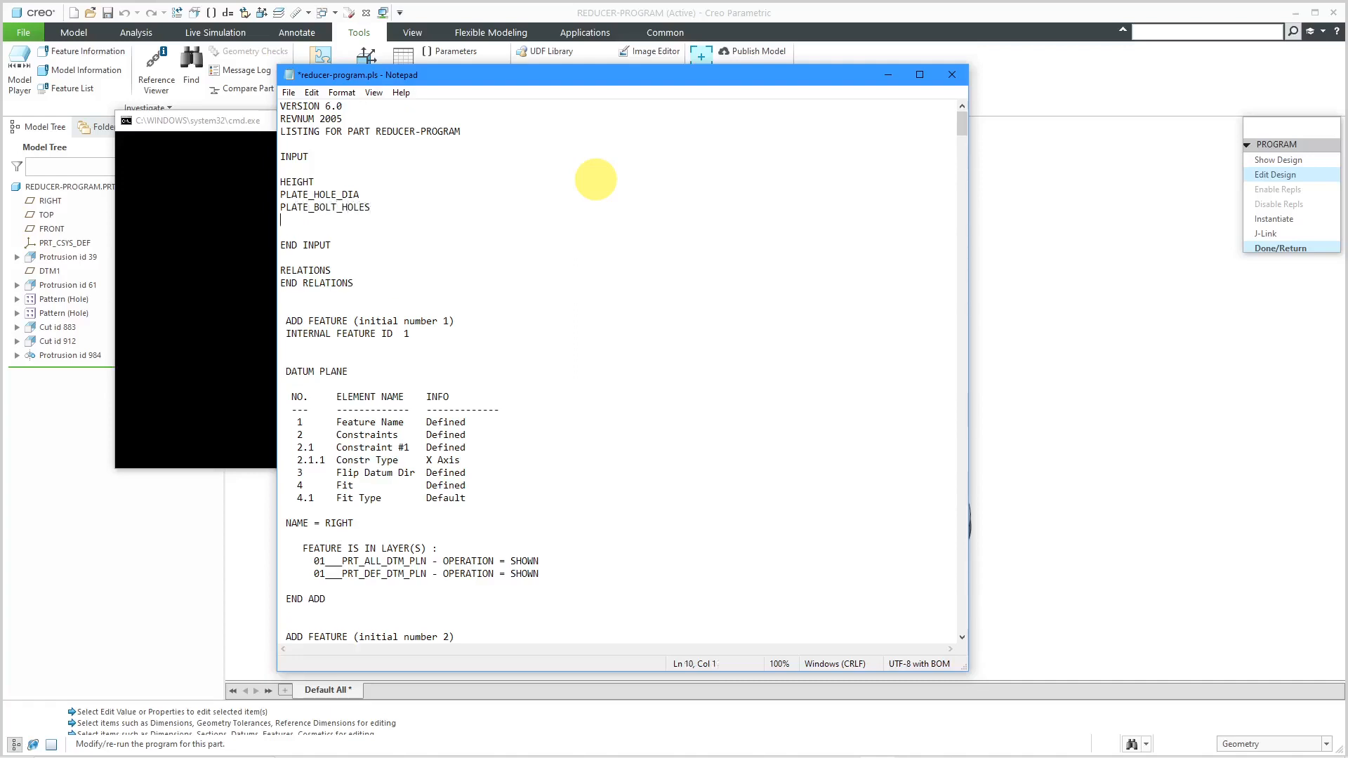
pyautogui.write('PIPE_HOLE_DIA')
pyautogui.press('Return')
pyautogui.write('PIPE_BOLT_HOLES')
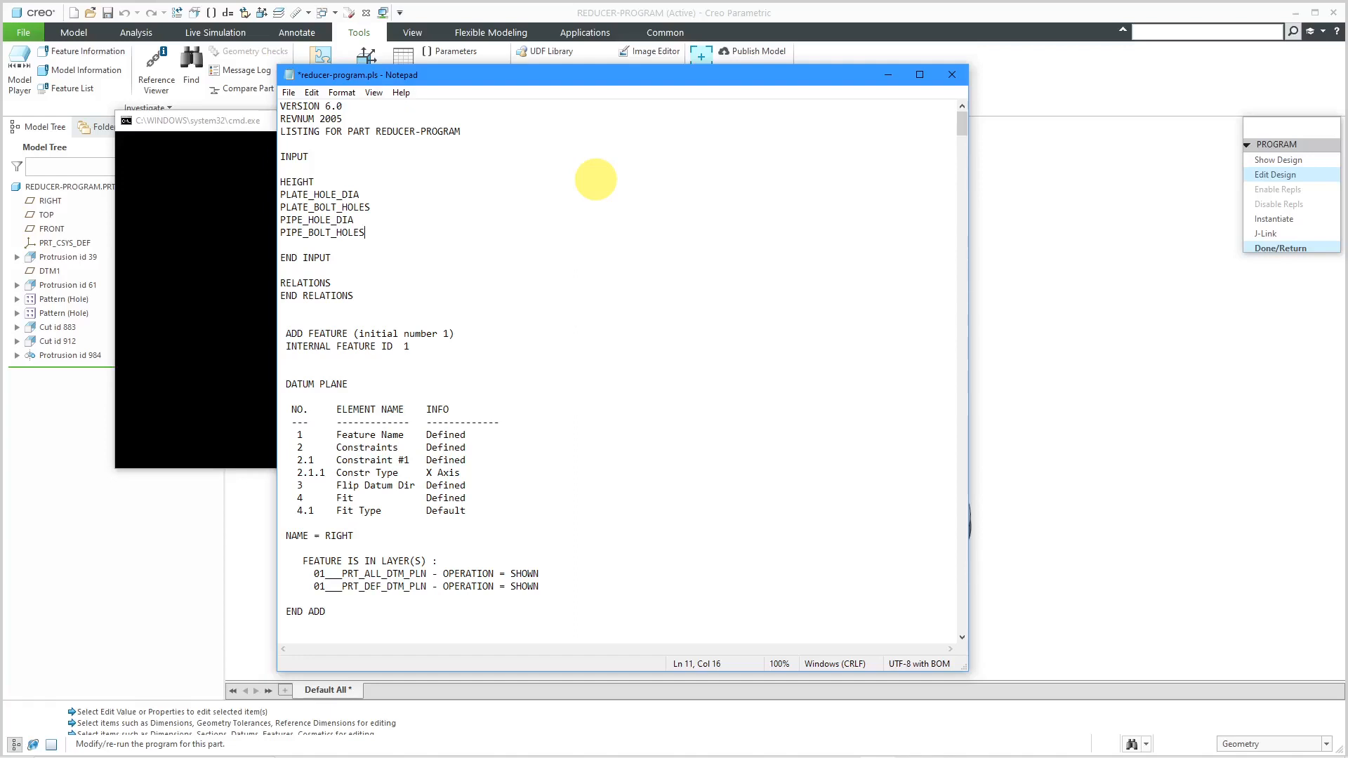
# - Add the bolt count relations P11 = PLATE_BOLT_HOLES and P36 = PIPE_BOLT_HOLES to the RELATIONS section
pyautogui.click(360, 281)
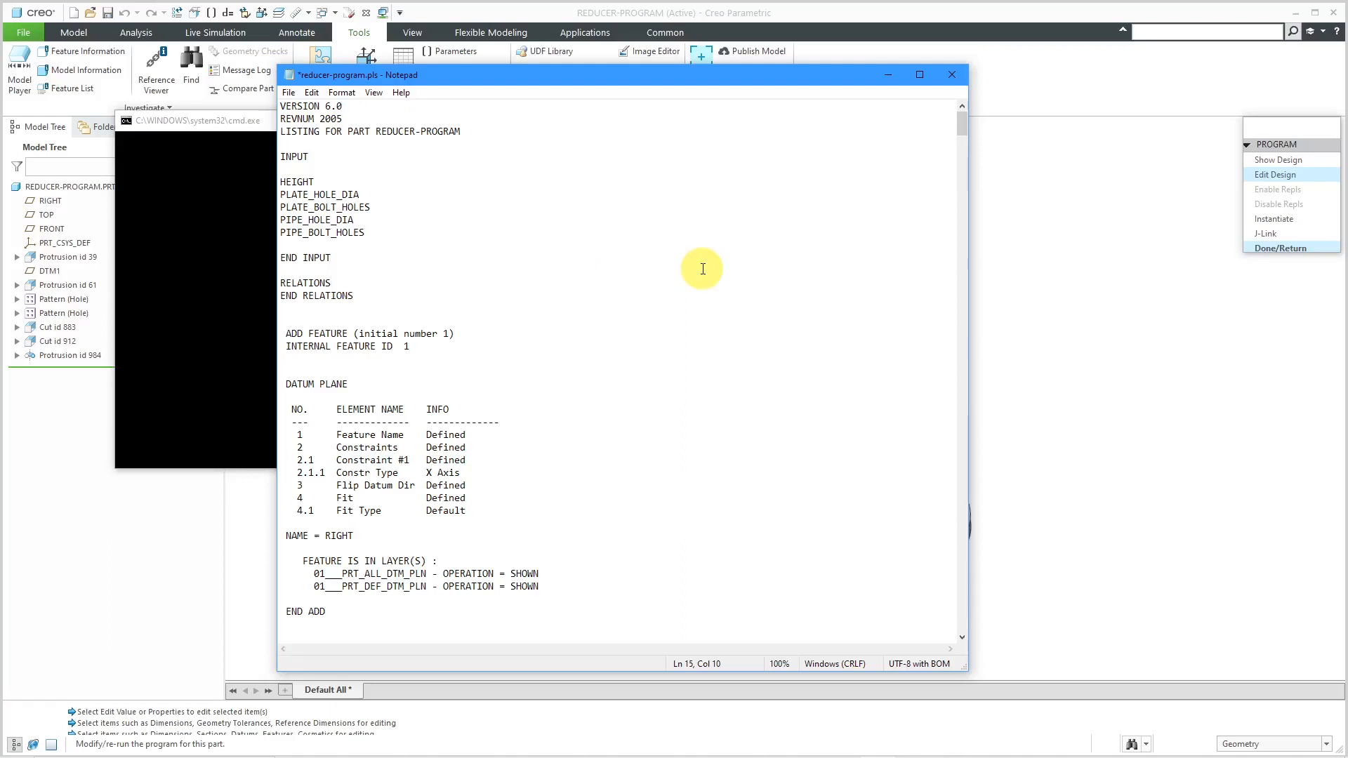
pyautogui.press('Return')
pyautogui.press('Return')
pyautogui.press('Return')
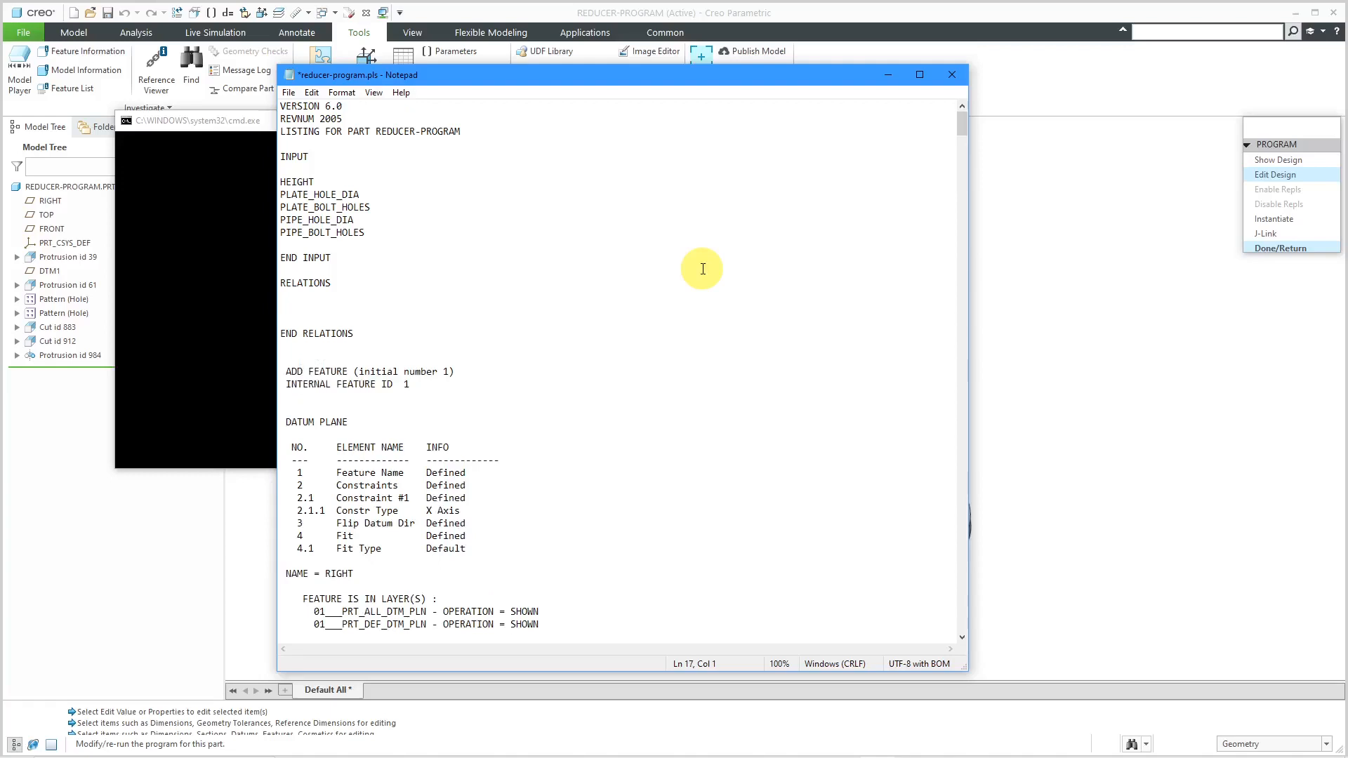
pyautogui.write('P11 = PLATE_BOLT_HOLES')
pyautogui.press('Return')
pyautogui.write('P36')
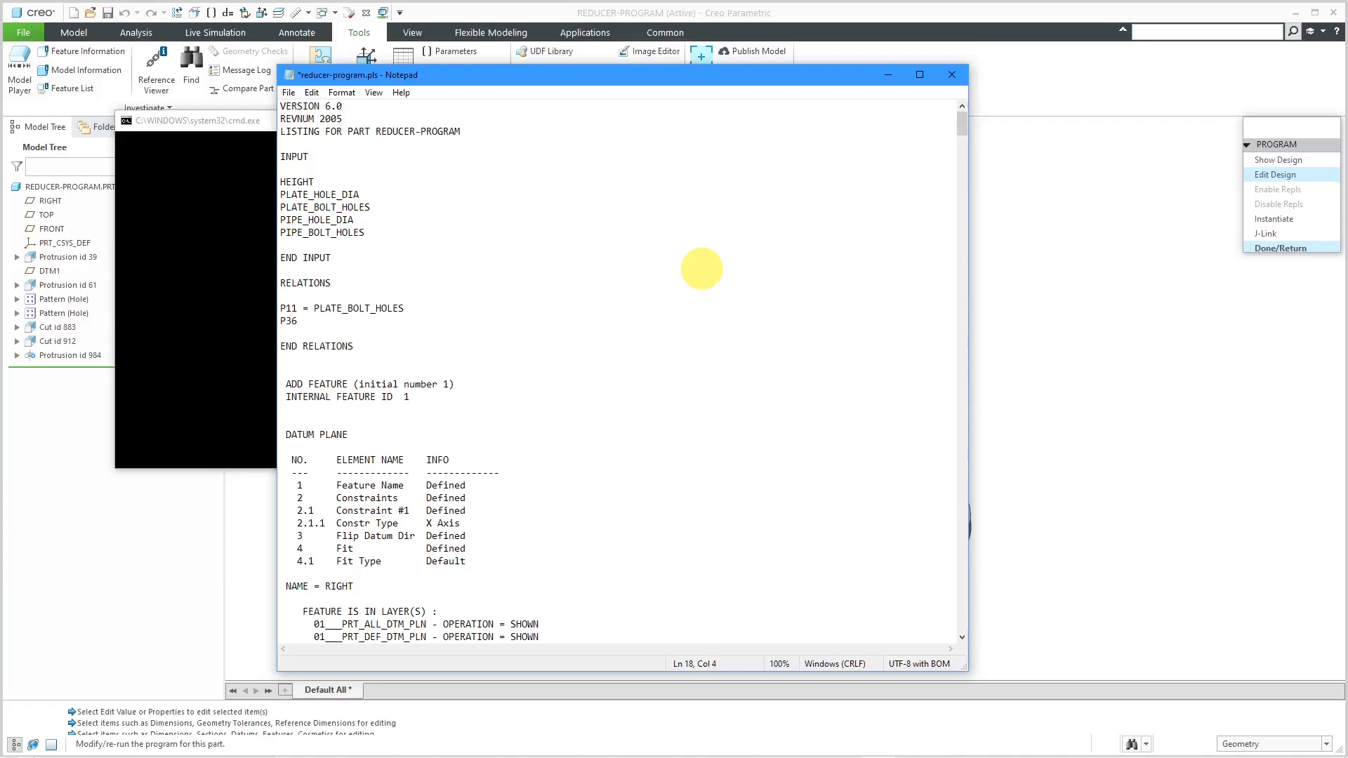
pyautogui.write(' = PIPE_BOLT_HOLES')
pyautogui.press('Return')
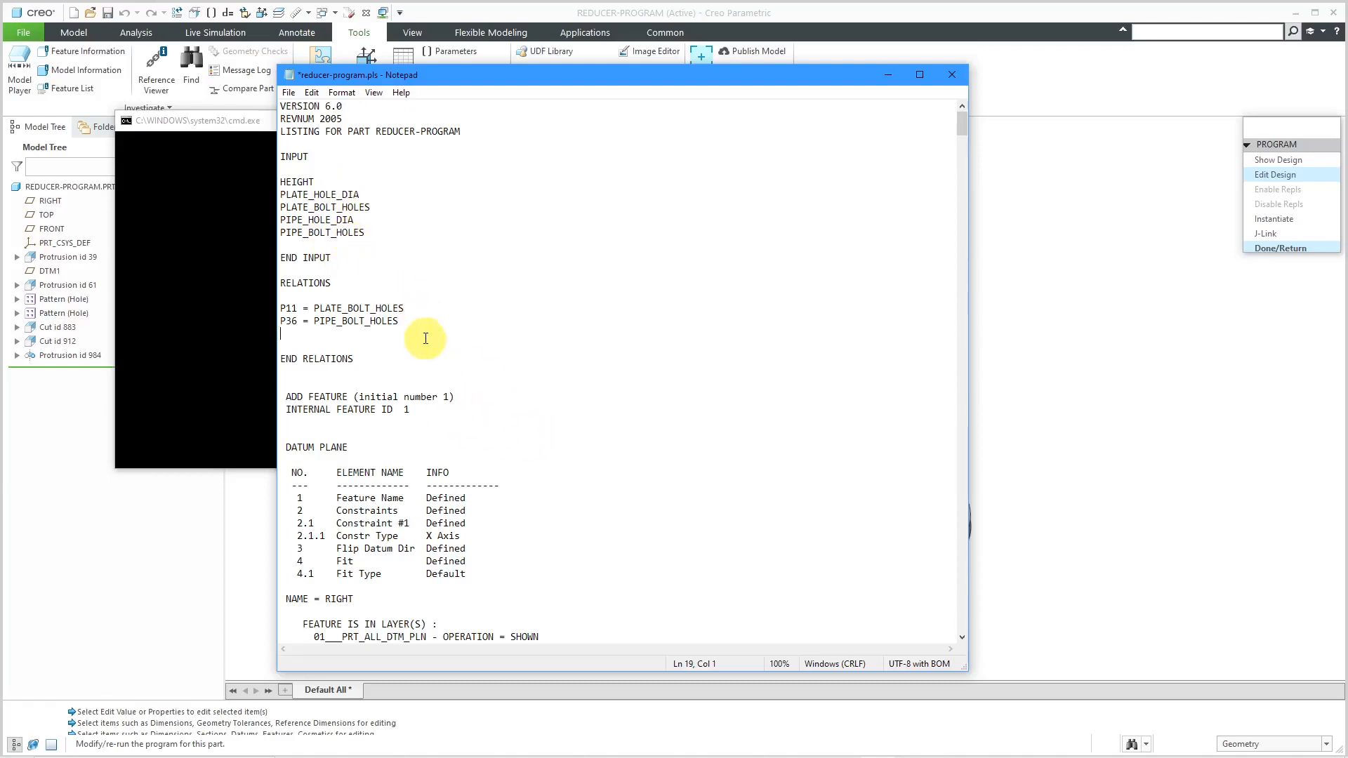
# - Add the hole diameter relations D45 = PLATE_HOLE_DIA and D47 = PIPE_HOLE_DIA below the bolt count relations
pyautogui.press('Return')
pyautogui.write('D')
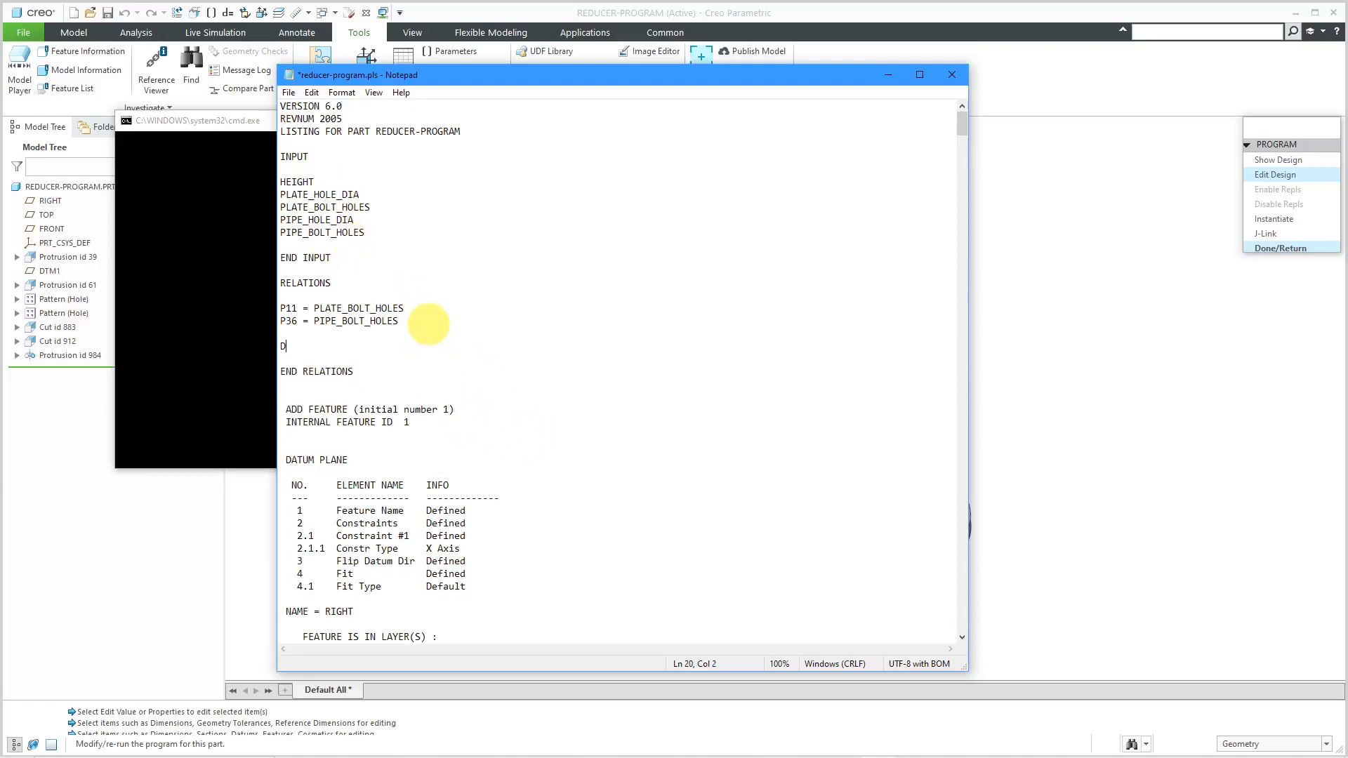
pyautogui.write('45 = PIPE_HOLE_DIA')
pyautogui.press('Return')
pyautogui.write('D47')
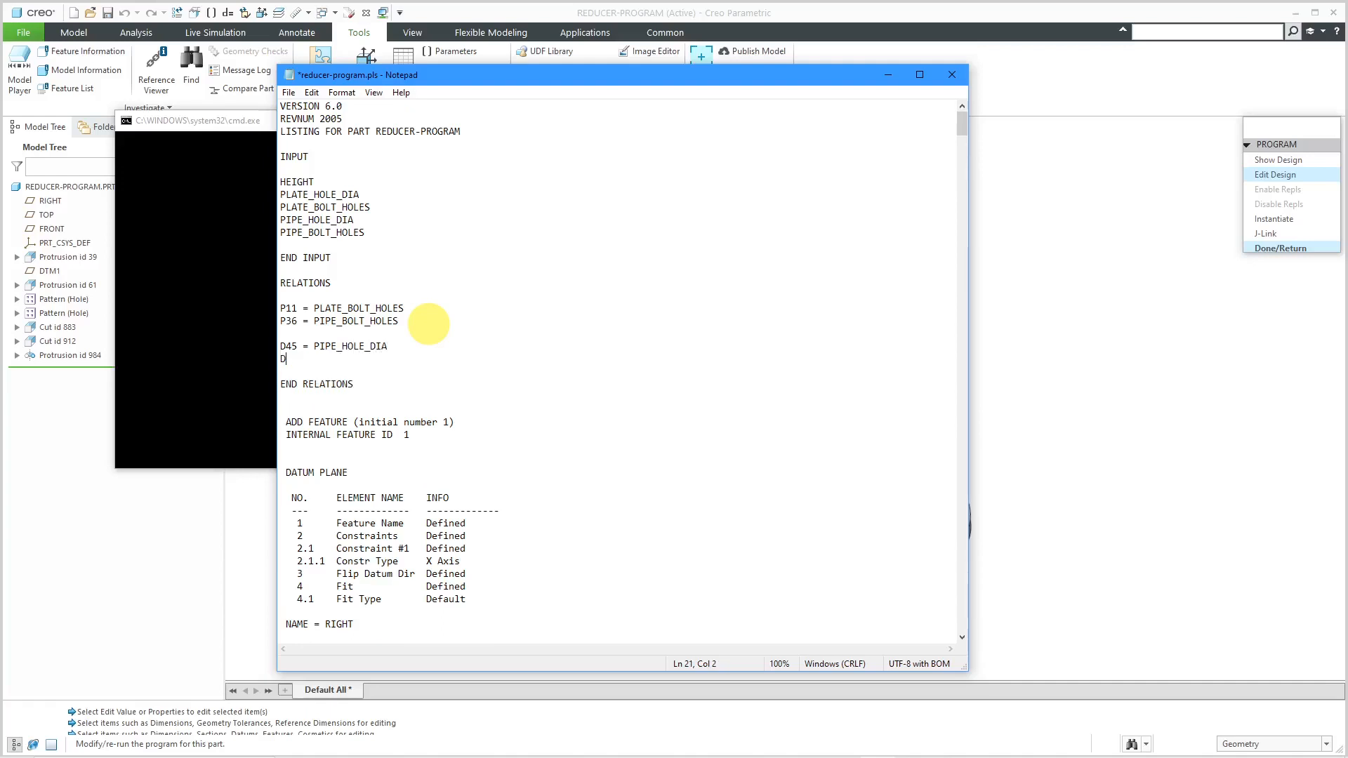
pyautogui.write(' = PL')
pyautogui.press('Right')
pyautogui.press('BackSpace')
pyautogui.press('BackSpace')
pyautogui.write('LAT')
pyautogui.press('BackSpace')
pyautogui.write('IPE_HOL')
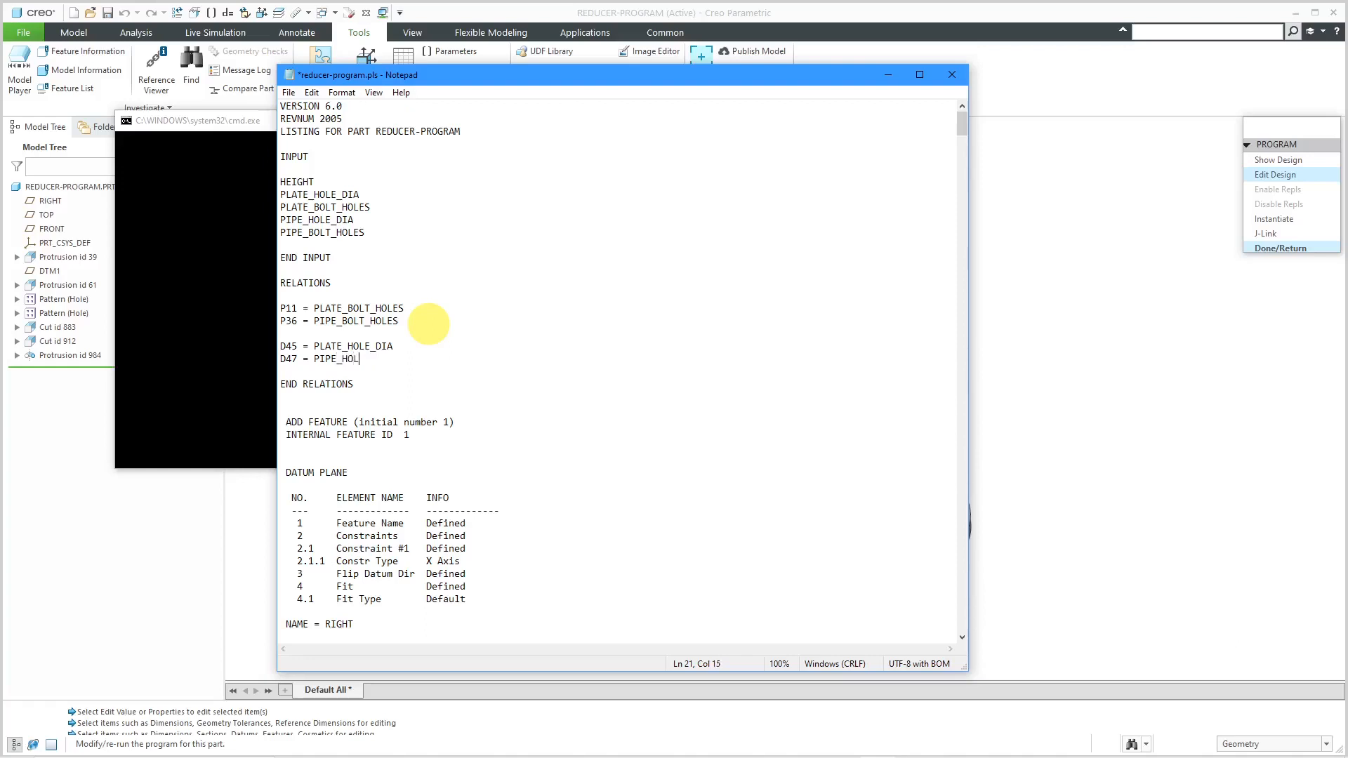
pyautogui.write('E_DIA')
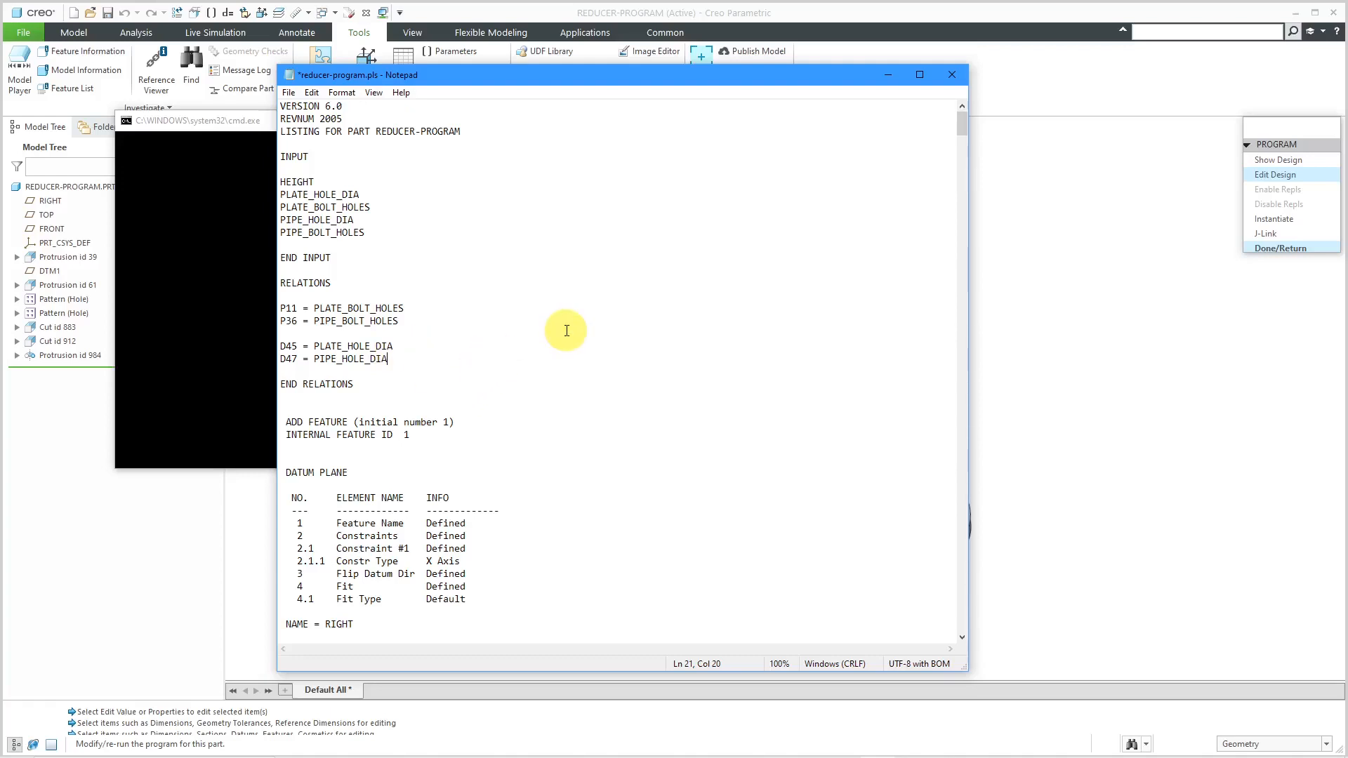
# - Add the comment /* CONTROL OUTER DIAMETERS OF FLANGES AND BOLT CIRCLE DIAMETERS below the hole diameter relations
pyautogui.press('Return')
pyautogui.press('Return')
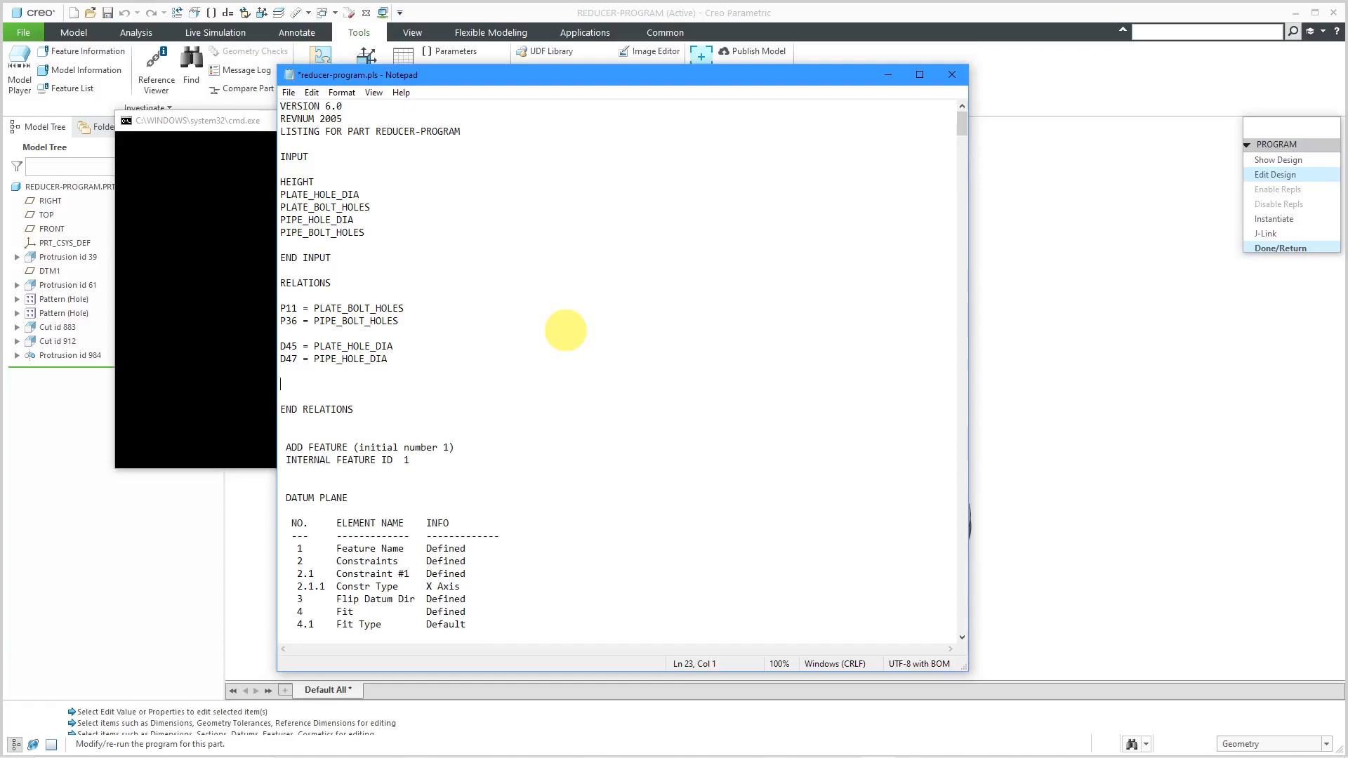
pyautogui.write('/* CONTROL OUTER DIAMETERS OF FLANGES AND BOLT C')
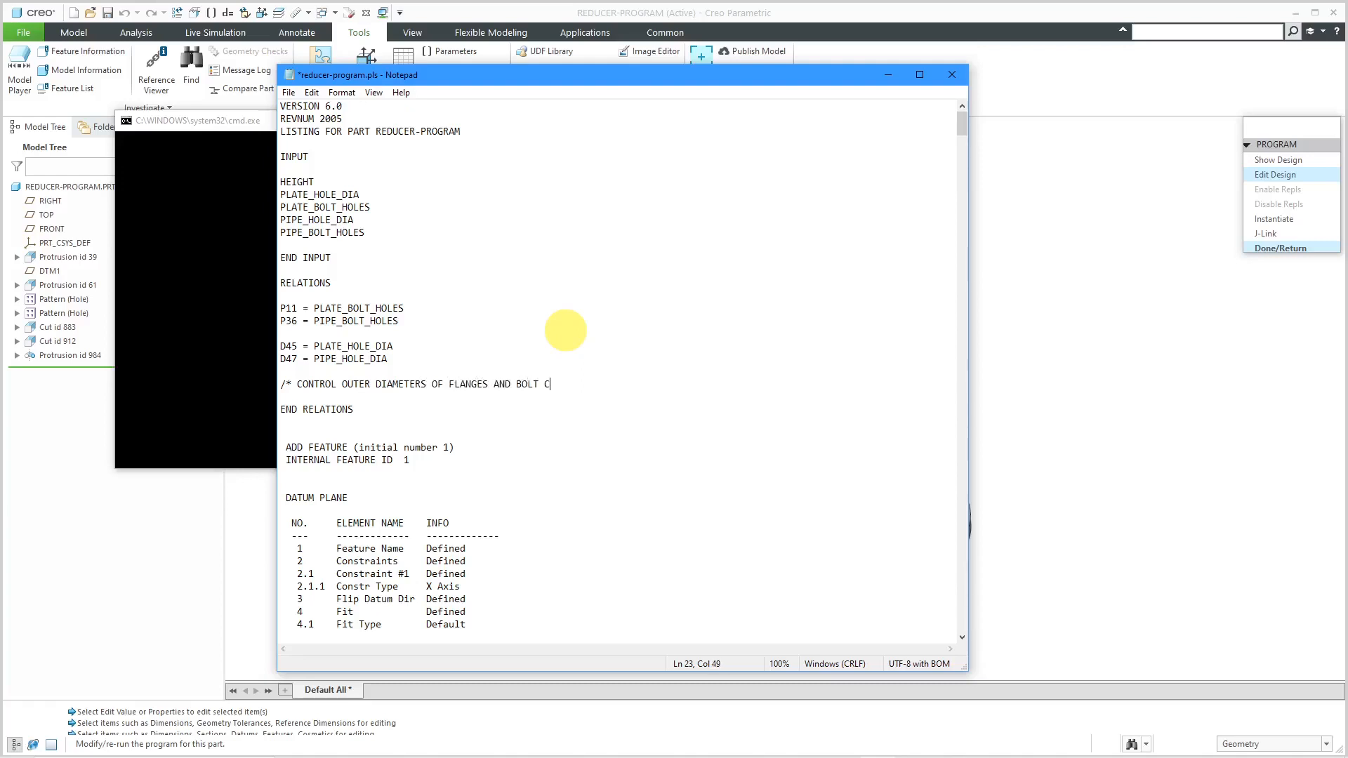
pyautogui.write('UIRCLE DIAMETERS')
pyautogui.press('Return')
pyautogui.press('Return')
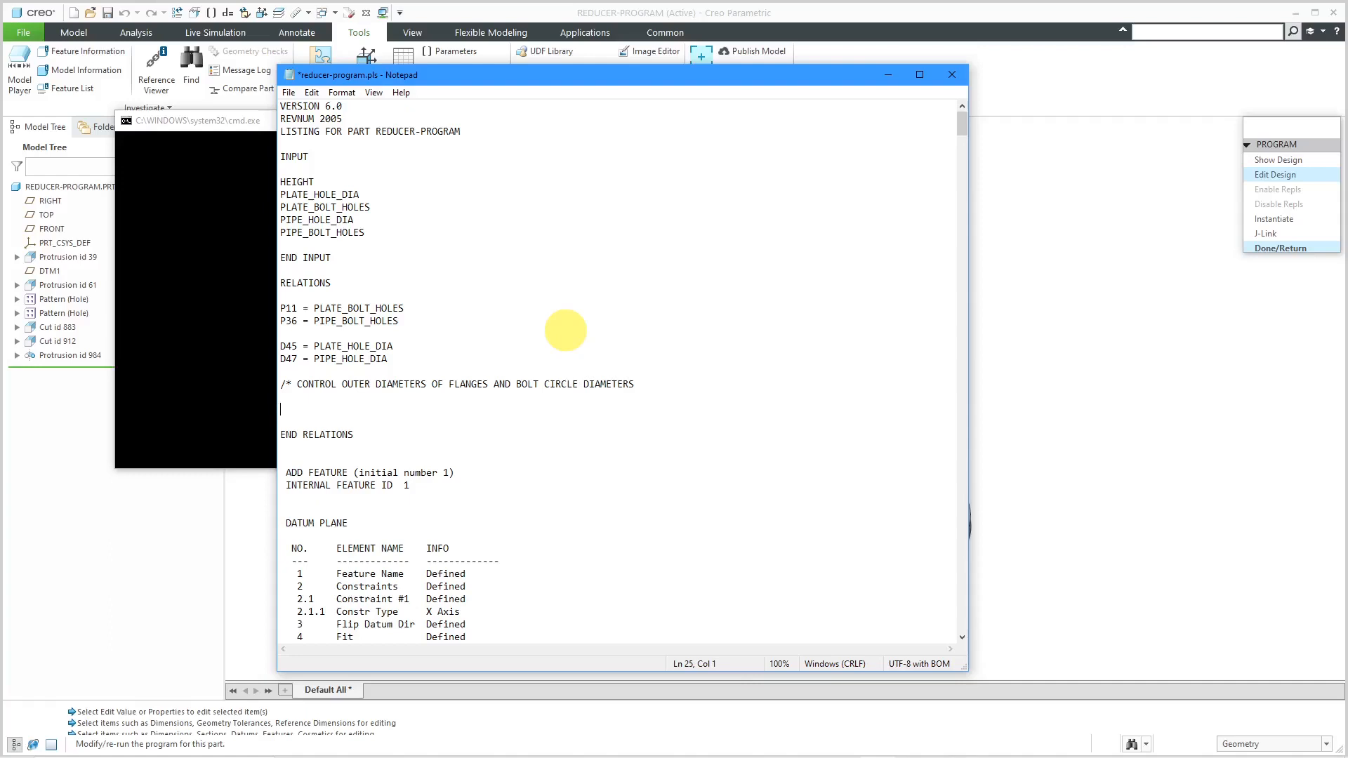
# - Write the relations D1 = D45 + 10 and D8 = D47 + 10 under the comment
pyautogui.write('D1 = D45 + 10')
pyautogui.press('Return')
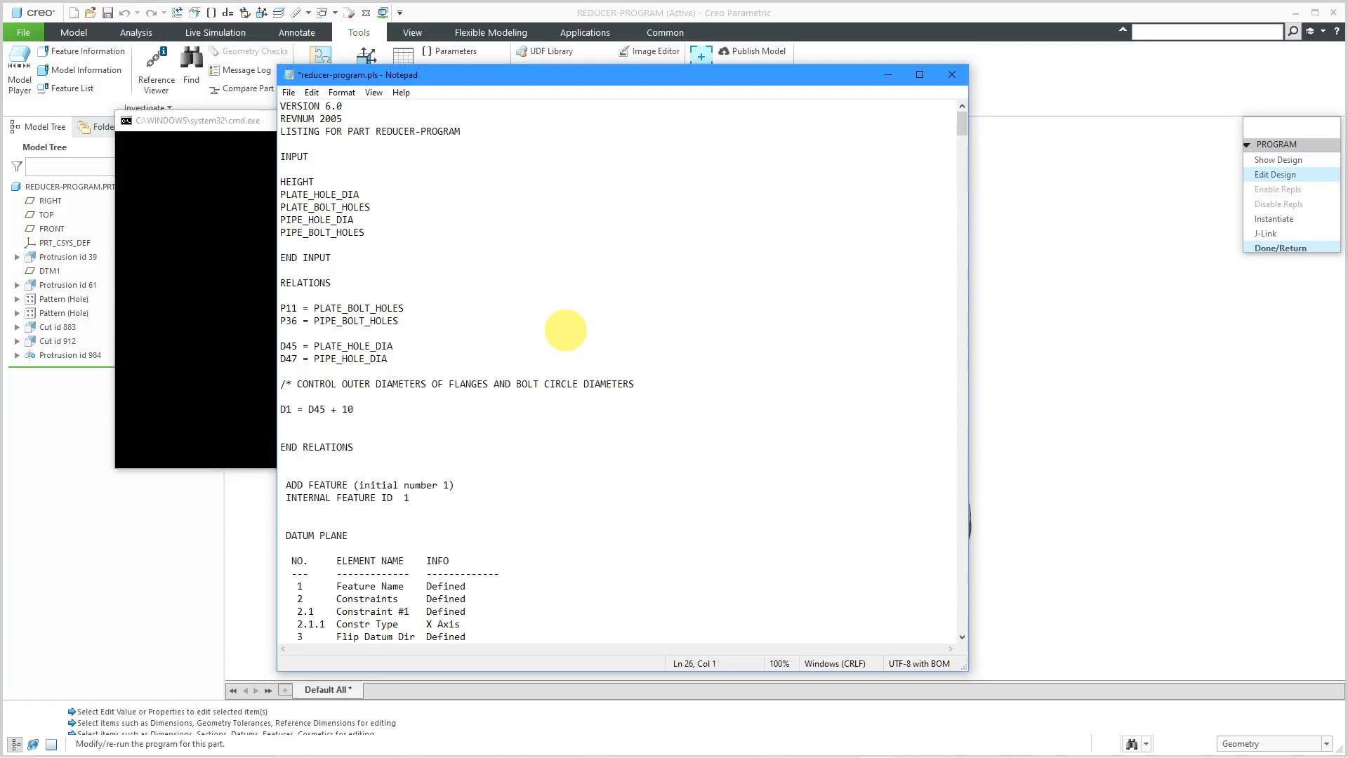
pyautogui.write('D8 = D47 + 10')
pyautogui.press('Return')
pyautogui.press('Return')
# - Write the relations D5 = D45 + 6 and D31 = D47 + 6 before END RELATIONS
pyautogui.write('D5')
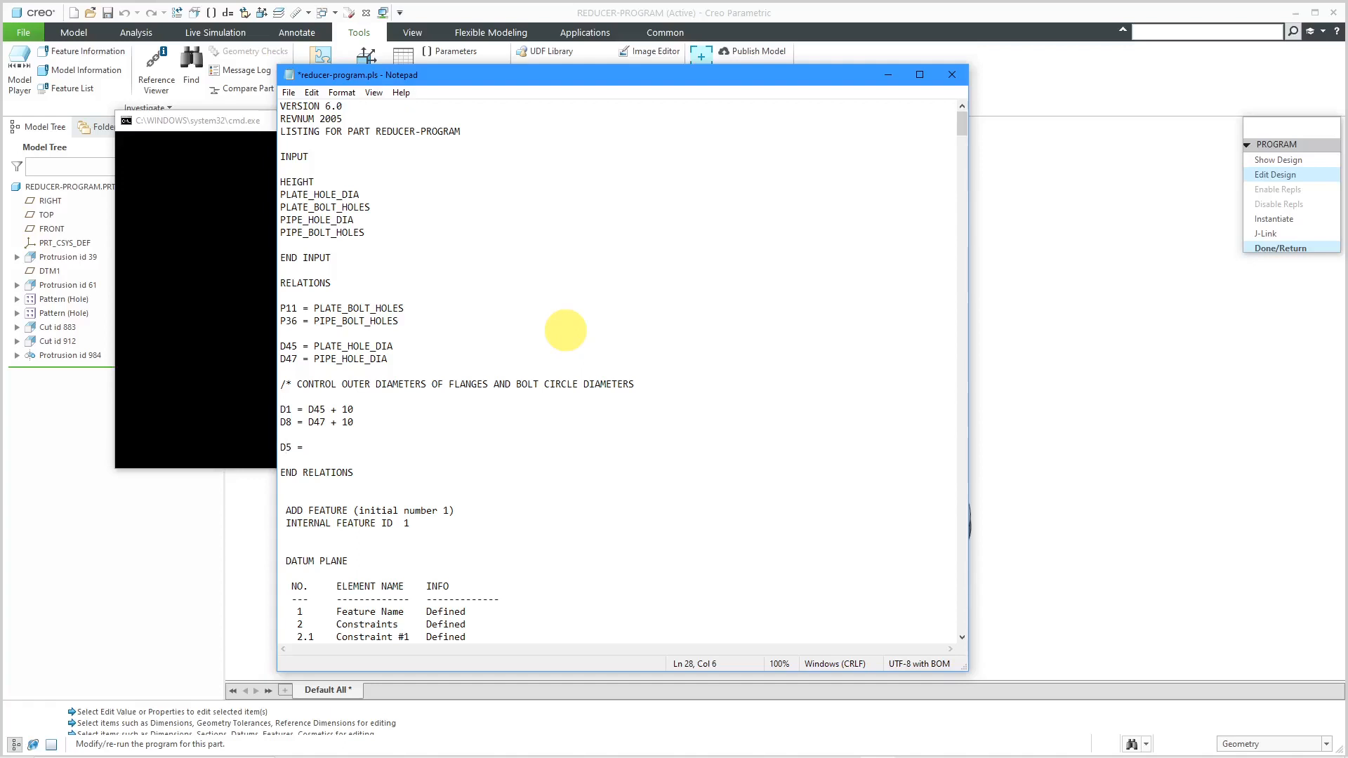
pyautogui.write(' = D45 + 6')
pyautogui.press('Return')
pyautogui.write('D31')
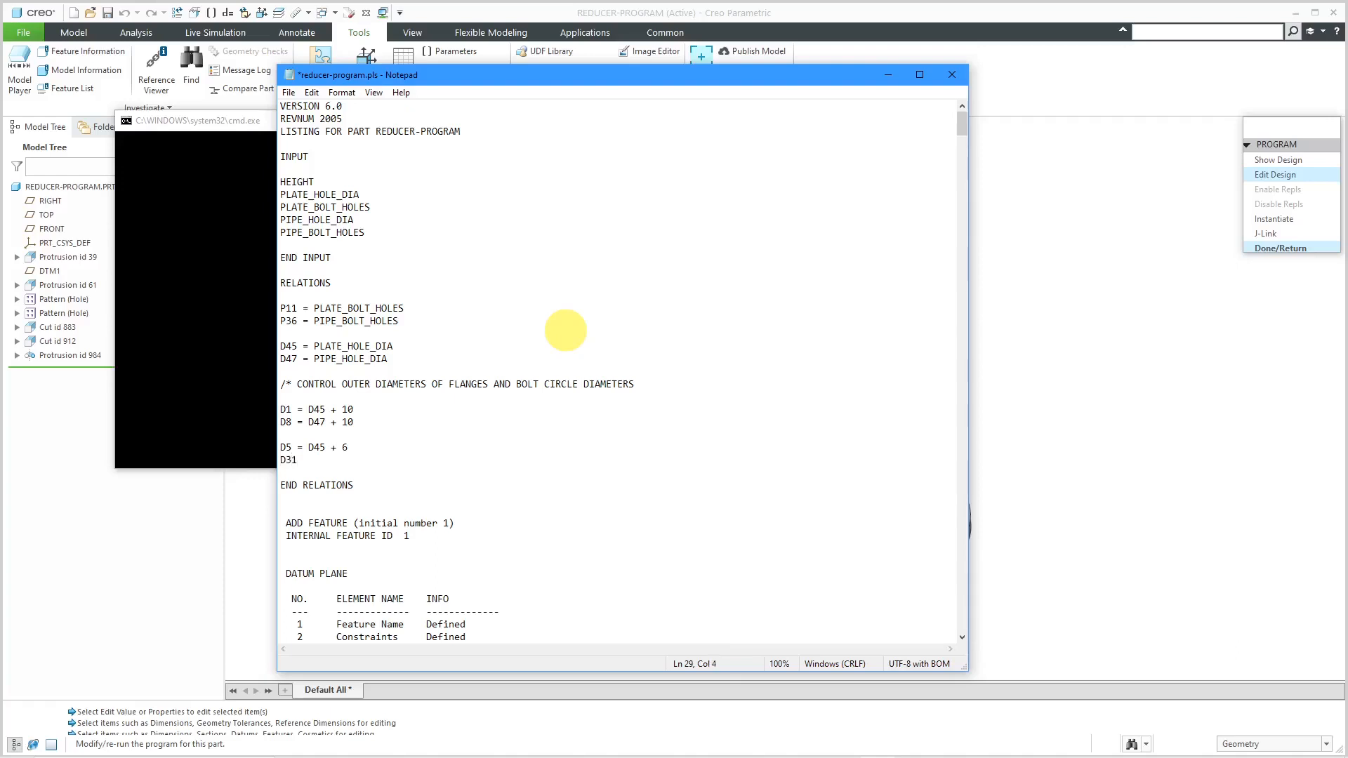
pyautogui.write(' = D47 + 6')
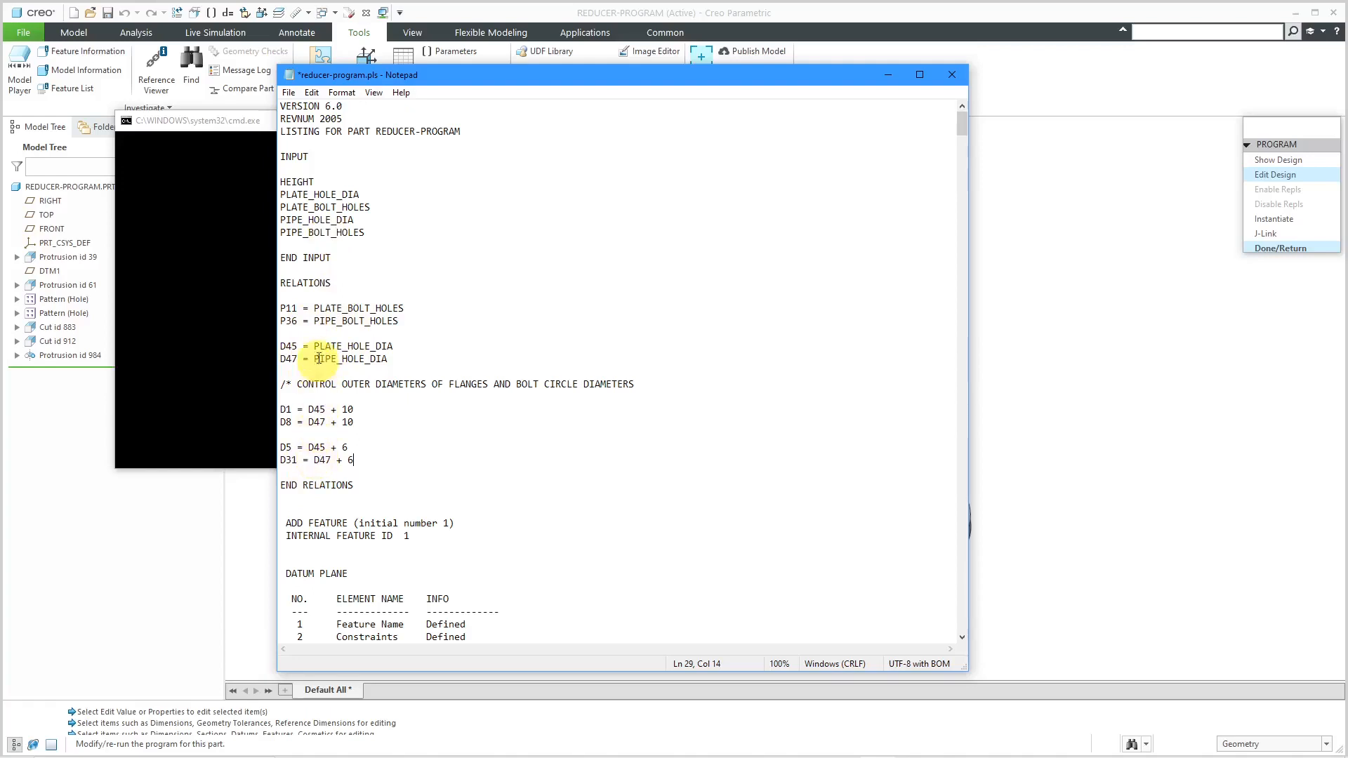
# - Save and close the reducer part listing and incorporate the changes into the model
pyautogui.click(289, 93)
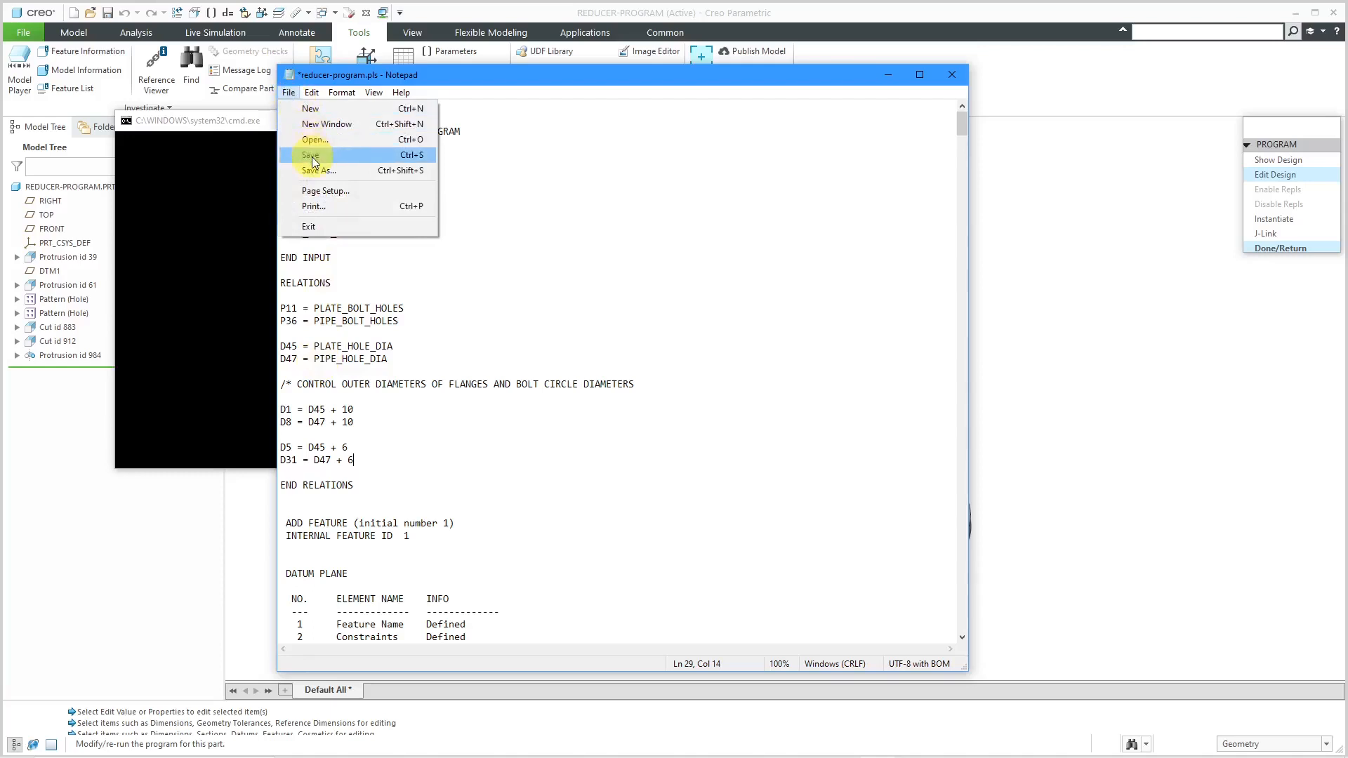
pyautogui.click(303, 155)
pyautogui.click(289, 93)
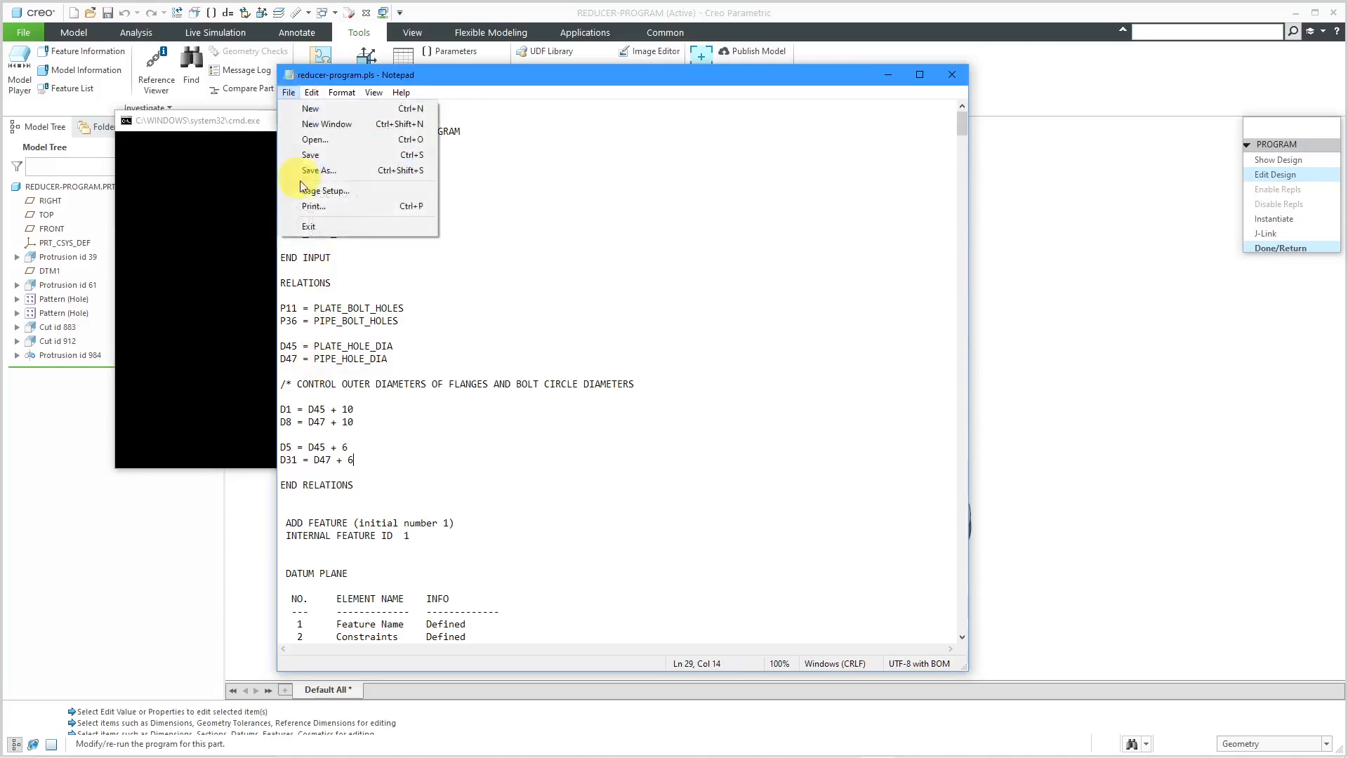
pyautogui.click(316, 231)
pyautogui.click(725, 412)
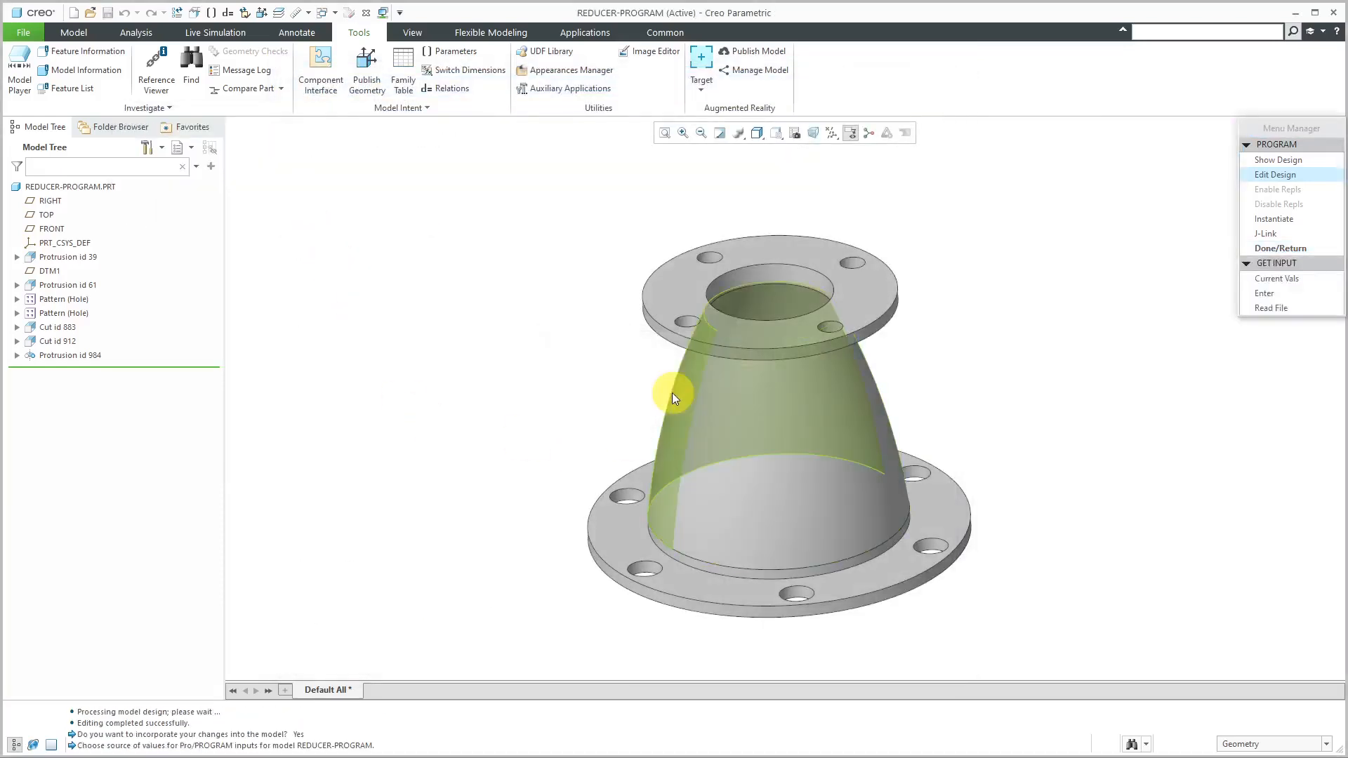
# - Choose to enter new values for all the inputs, and set HEIGHT to 40 and PLATE_HOLE_DIA to 40
pyautogui.click(1280, 294)
pyautogui.click(1269, 353)
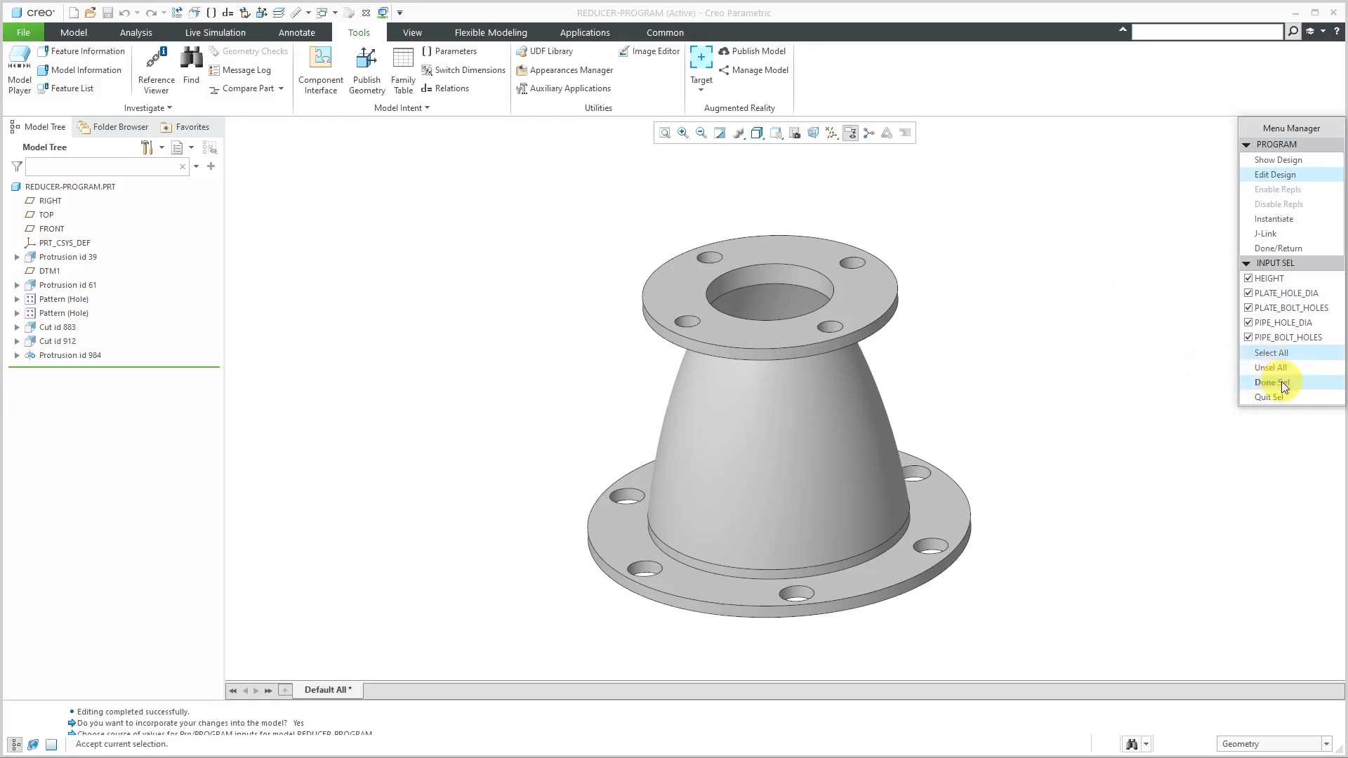
pyautogui.click(1281, 382)
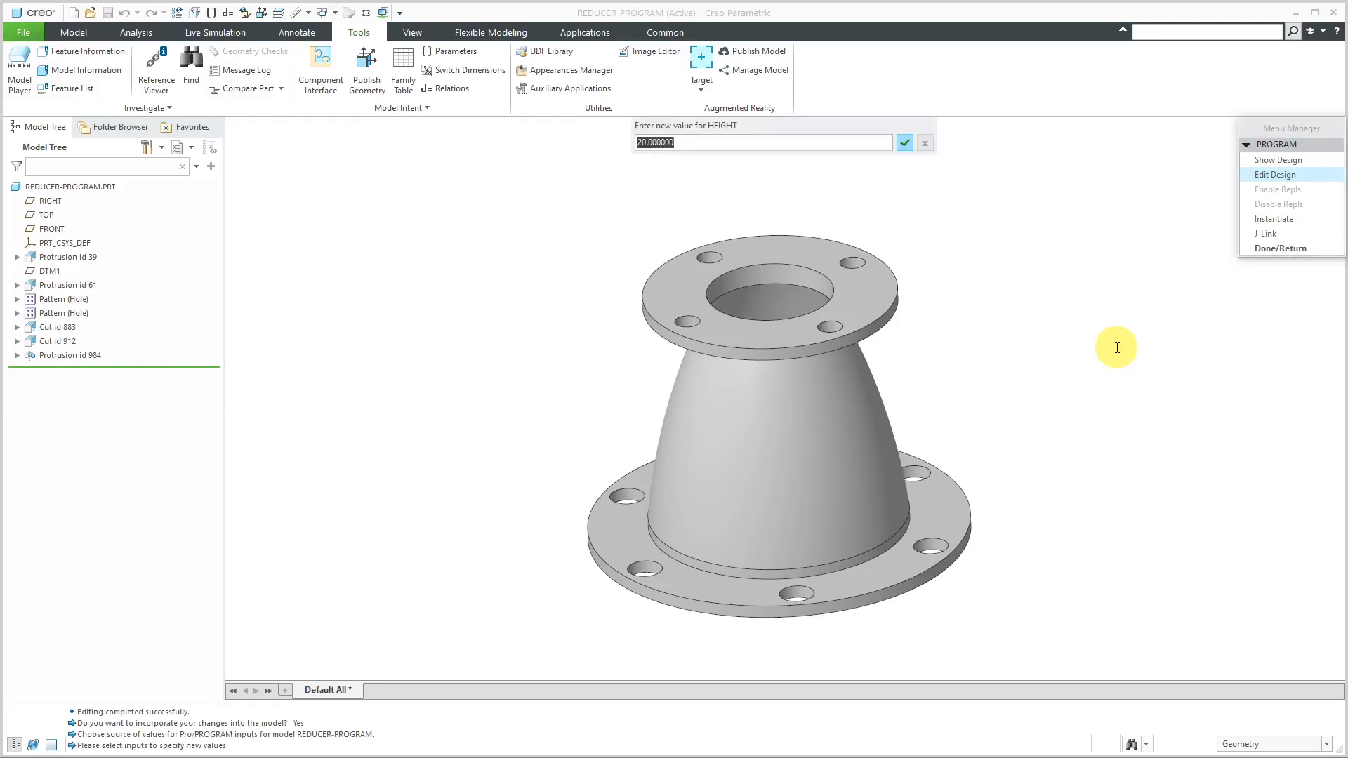
pyautogui.write('40')
pyautogui.press('Return')
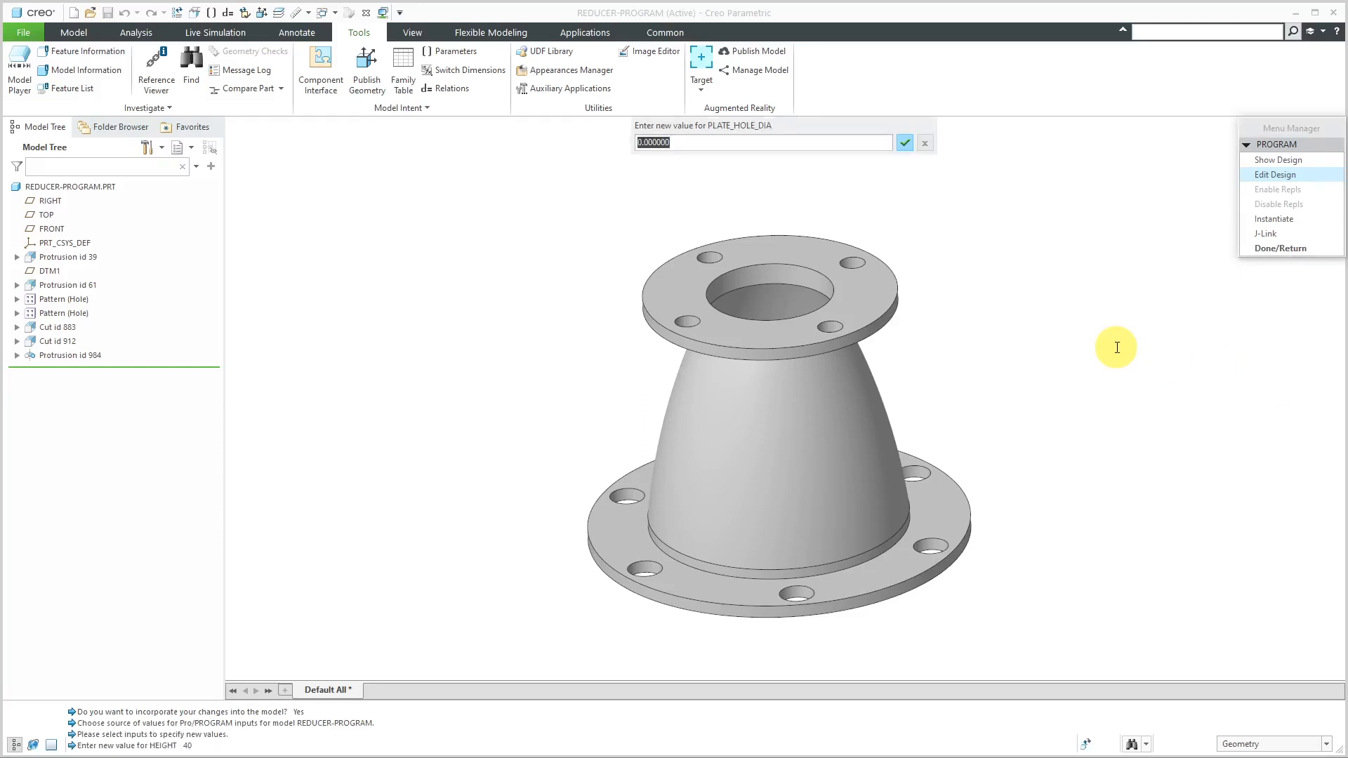
pyautogui.write('40')
pyautogui.press('Return')
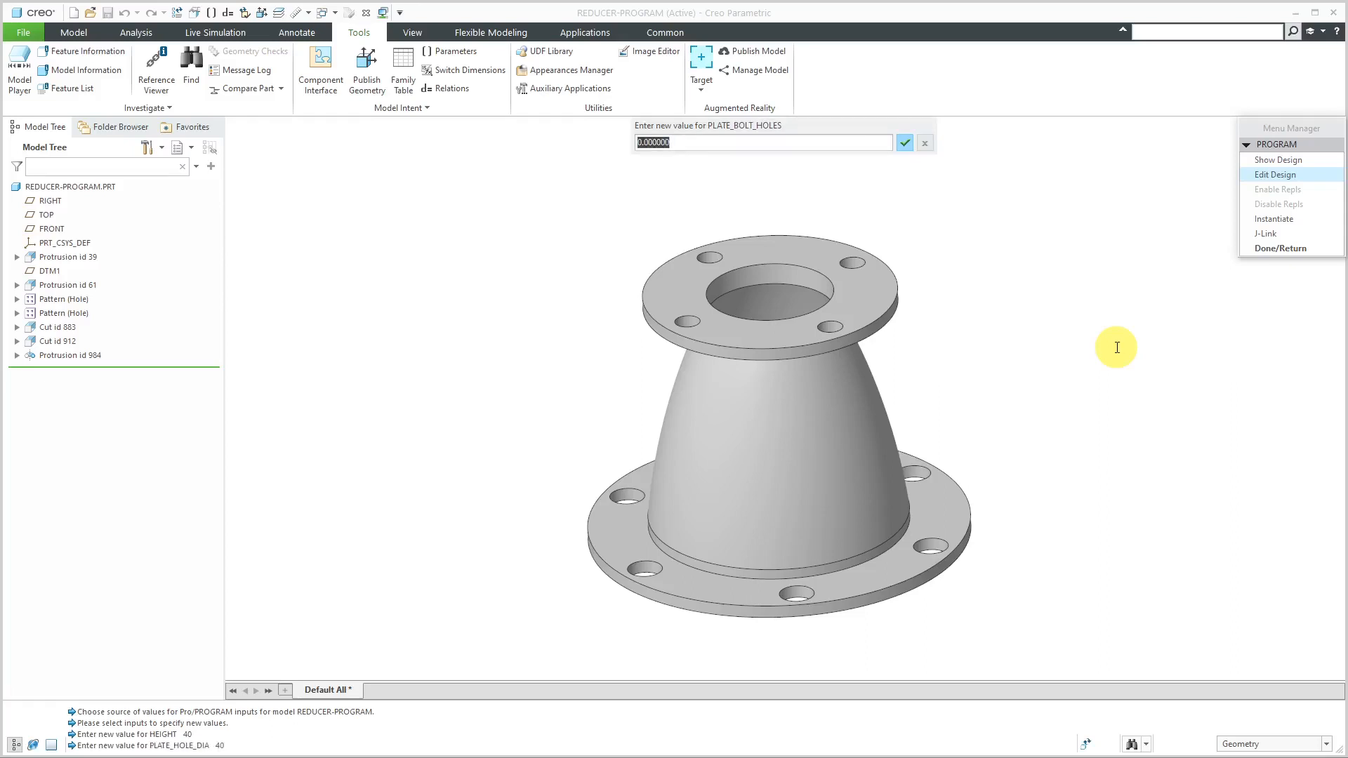
# - Set PLATE_BOLT_HOLES to 10, PIPE_HOLE_DIA to 15 and PIPE_BOLT_HOLES to 3, and inspect the regenerated reducer
pyautogui.write('10')
pyautogui.press('Return')
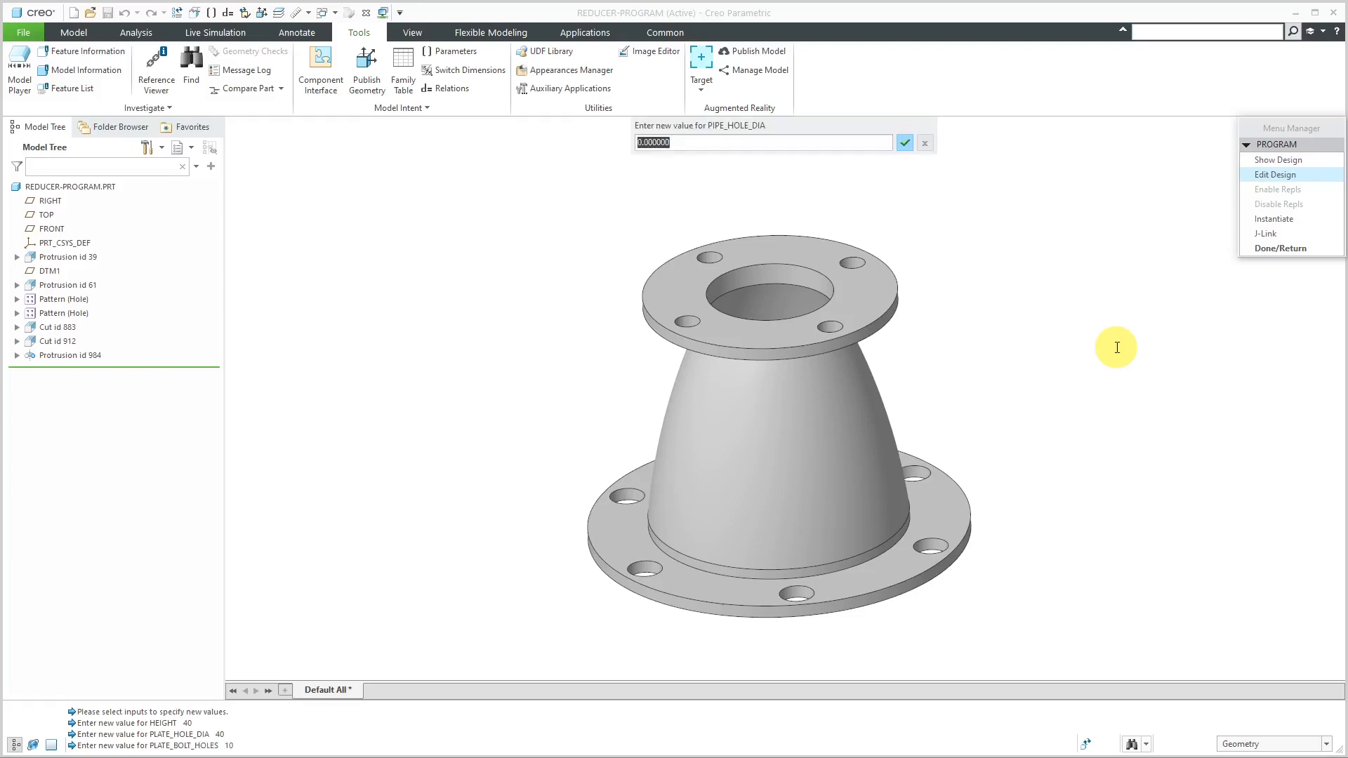
pyautogui.write('15')
pyautogui.press('Return')
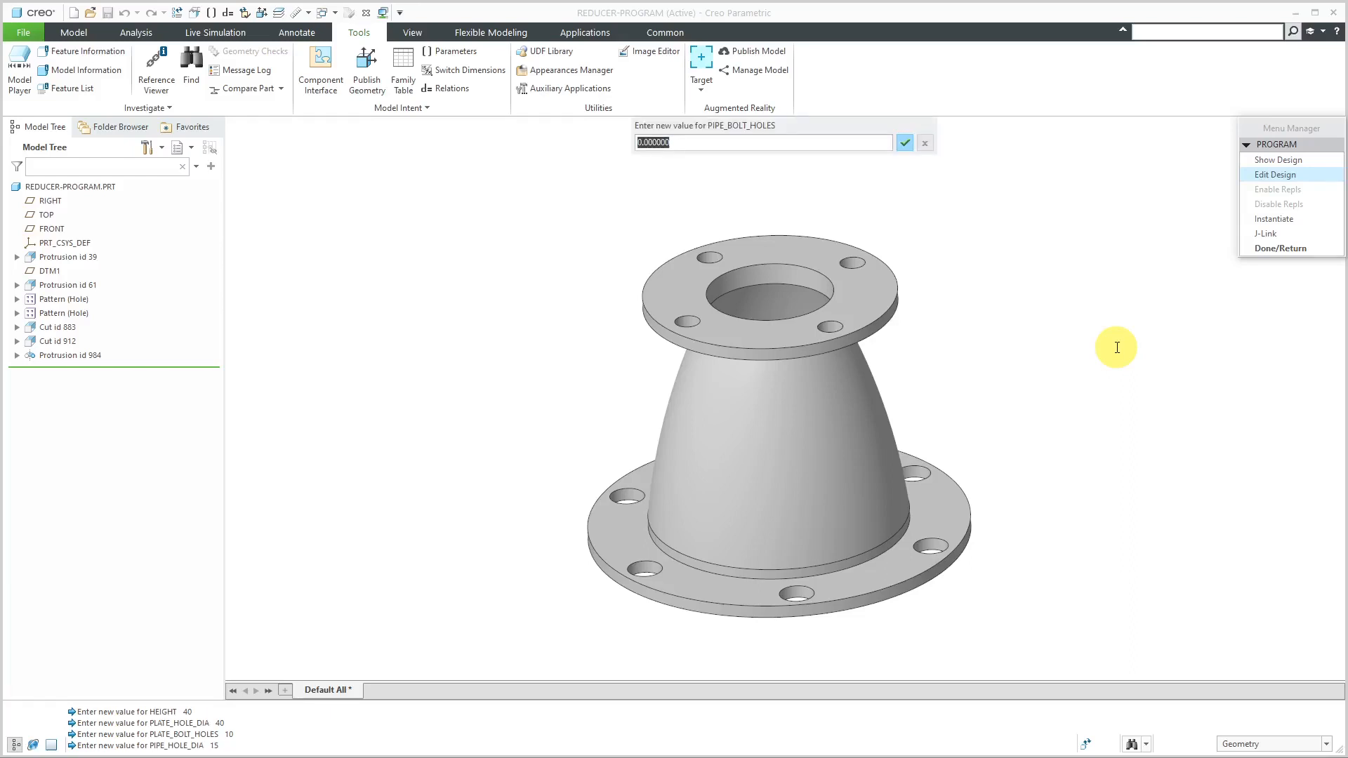
pyautogui.write('3')
pyautogui.press('Return')
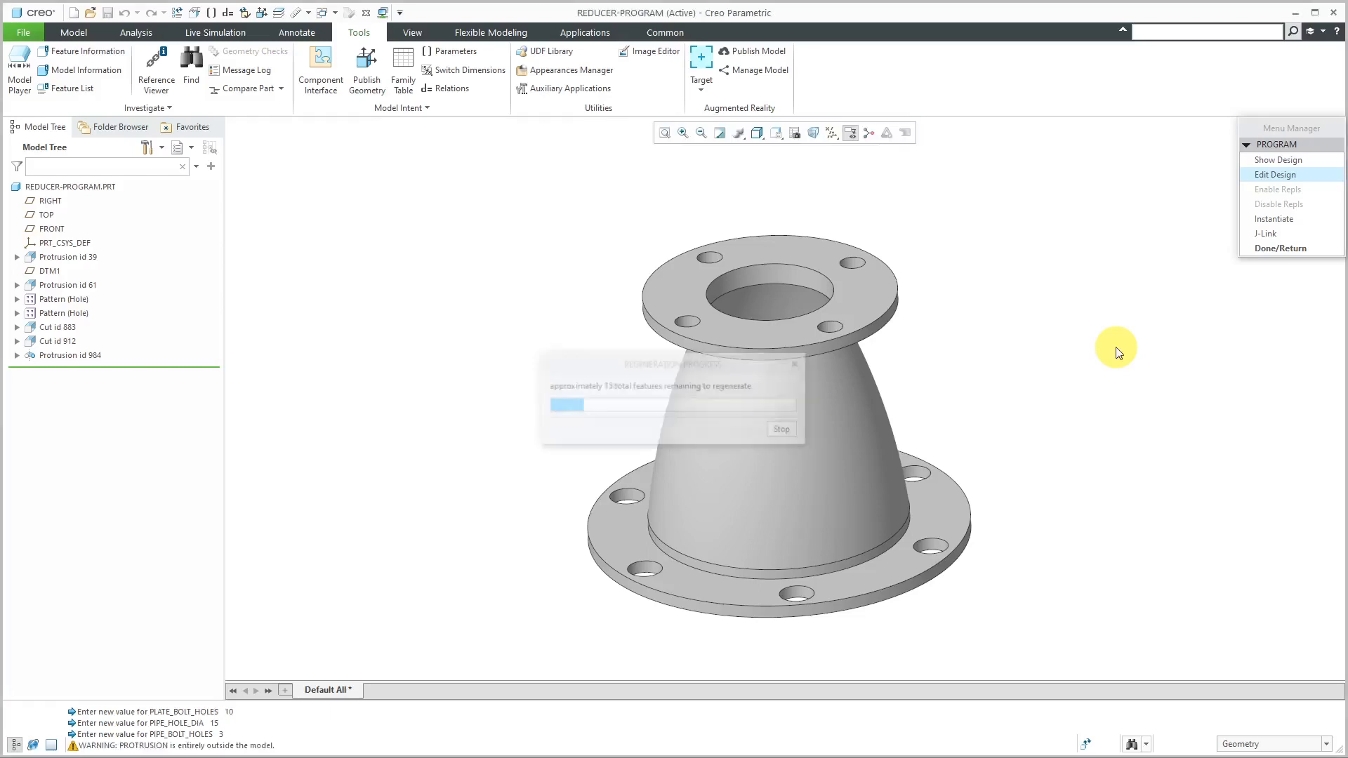
pyautogui.moveTo(797, 329)
pyautogui.mouseDown(button='middle')
pyautogui.moveTo(812, 211)
pyautogui.moveTo(788, 277)
pyautogui.moveTo(813, 281)
pyautogui.moveTo(905, 183)
pyautogui.moveTo(866, 292)
pyautogui.moveTo(830, 286)
pyautogui.moveTo(868, 254)
pyautogui.moveTo(839, 286)
pyautogui.mouseUp(button='middle')
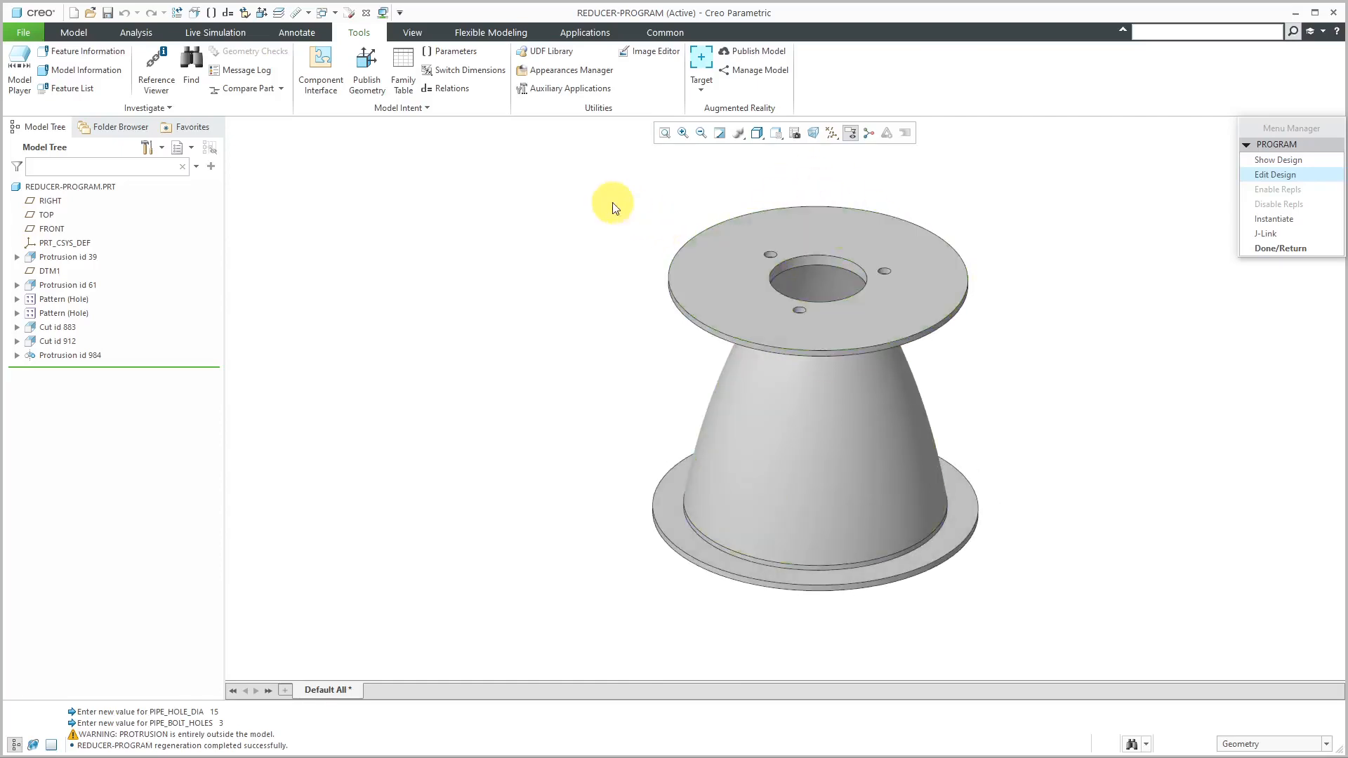
# - Reopen the reducer's program listing and correct the flange relations to D5 = D47 + 10 and D8 = D45 + 6
pyautogui.click(1274, 175)
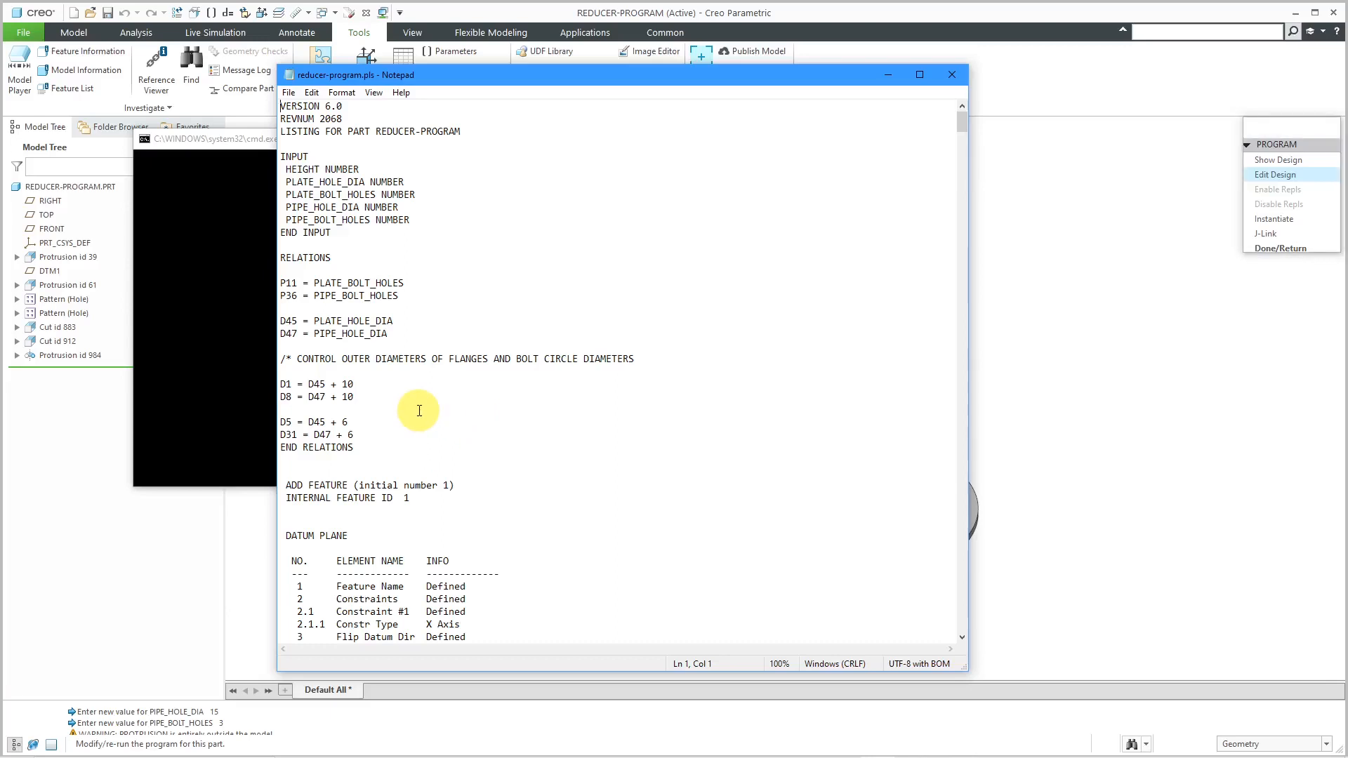
pyautogui.click(292, 396)
pyautogui.press('BackSpace')
pyautogui.write('5')
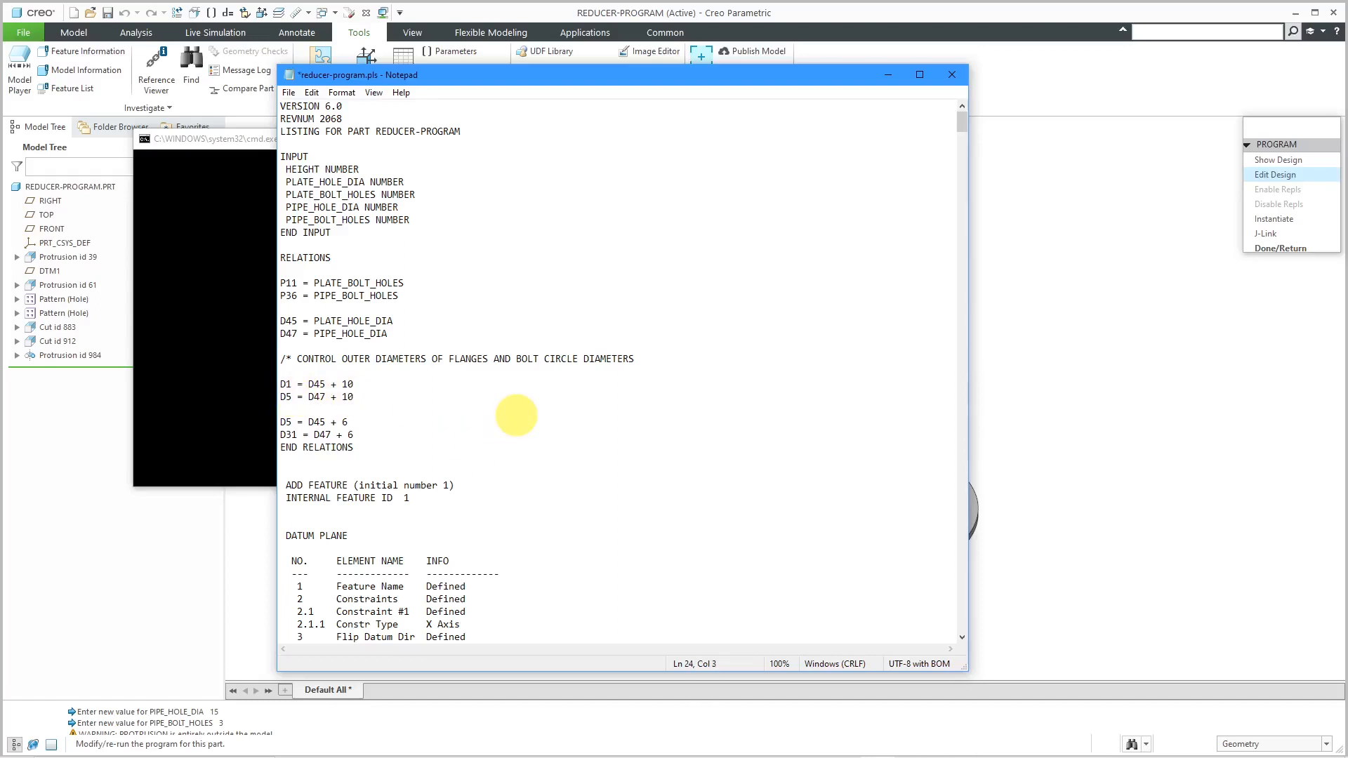
pyautogui.click(292, 422)
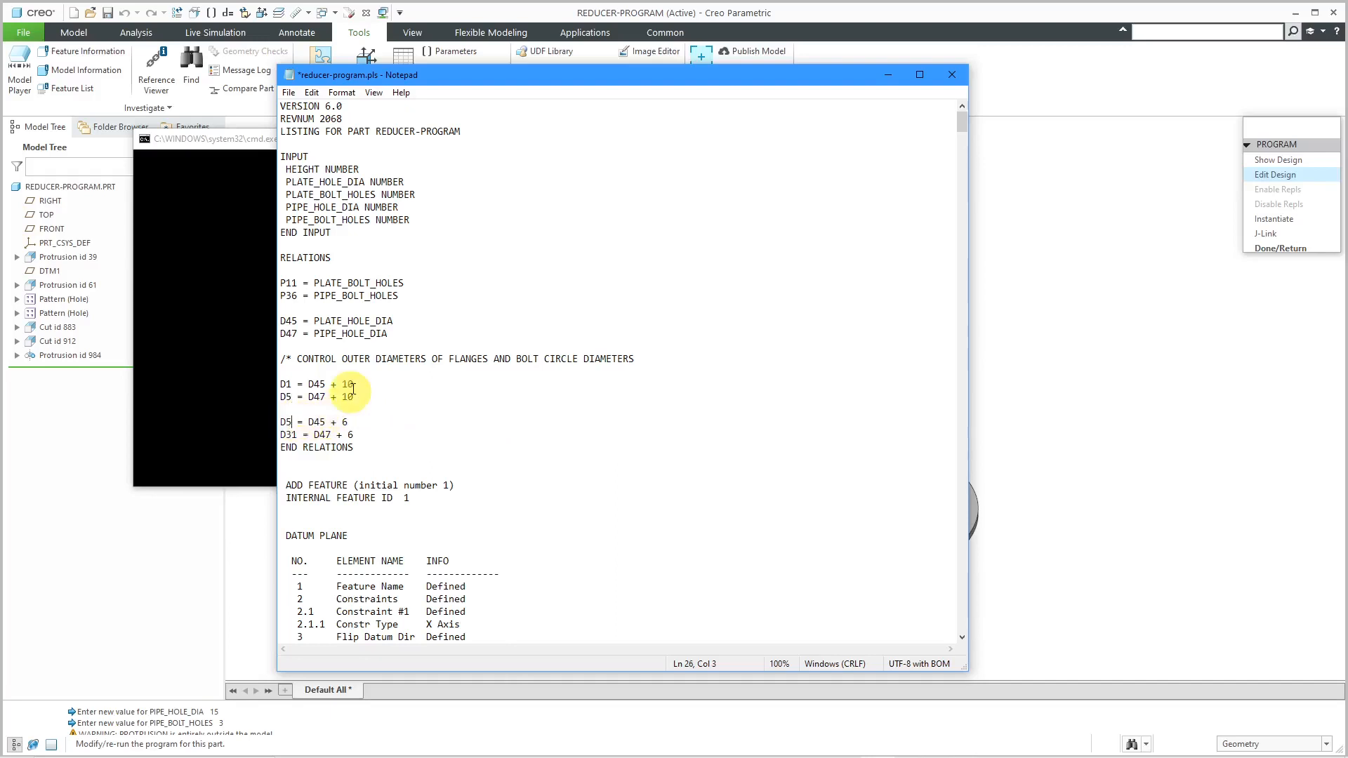
pyautogui.press('BackSpace')
pyautogui.write('8')
# - Save and close the corrected reducer listing and incorporate the changes into the model
pyautogui.click(288, 92)
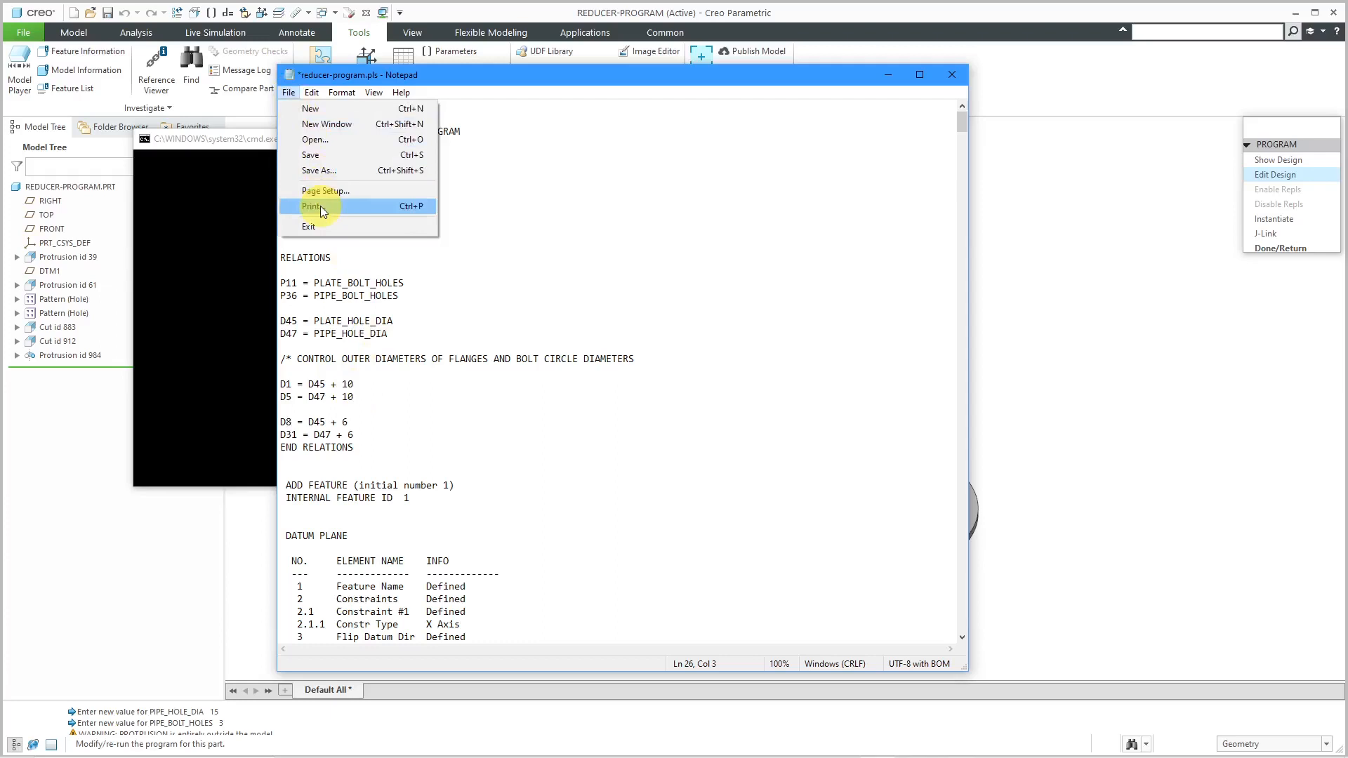
pyautogui.click(318, 155)
pyautogui.click(288, 92)
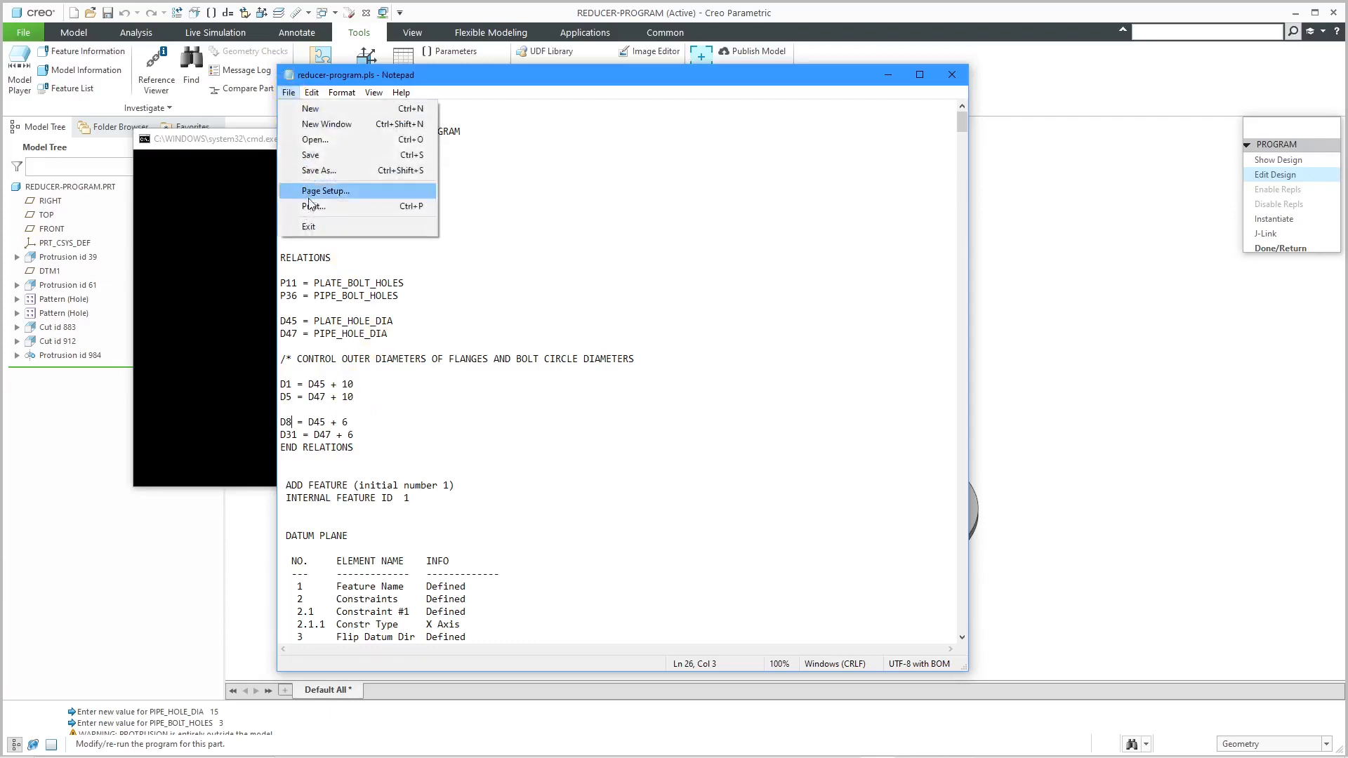
pyautogui.click(308, 226)
pyautogui.click(730, 411)
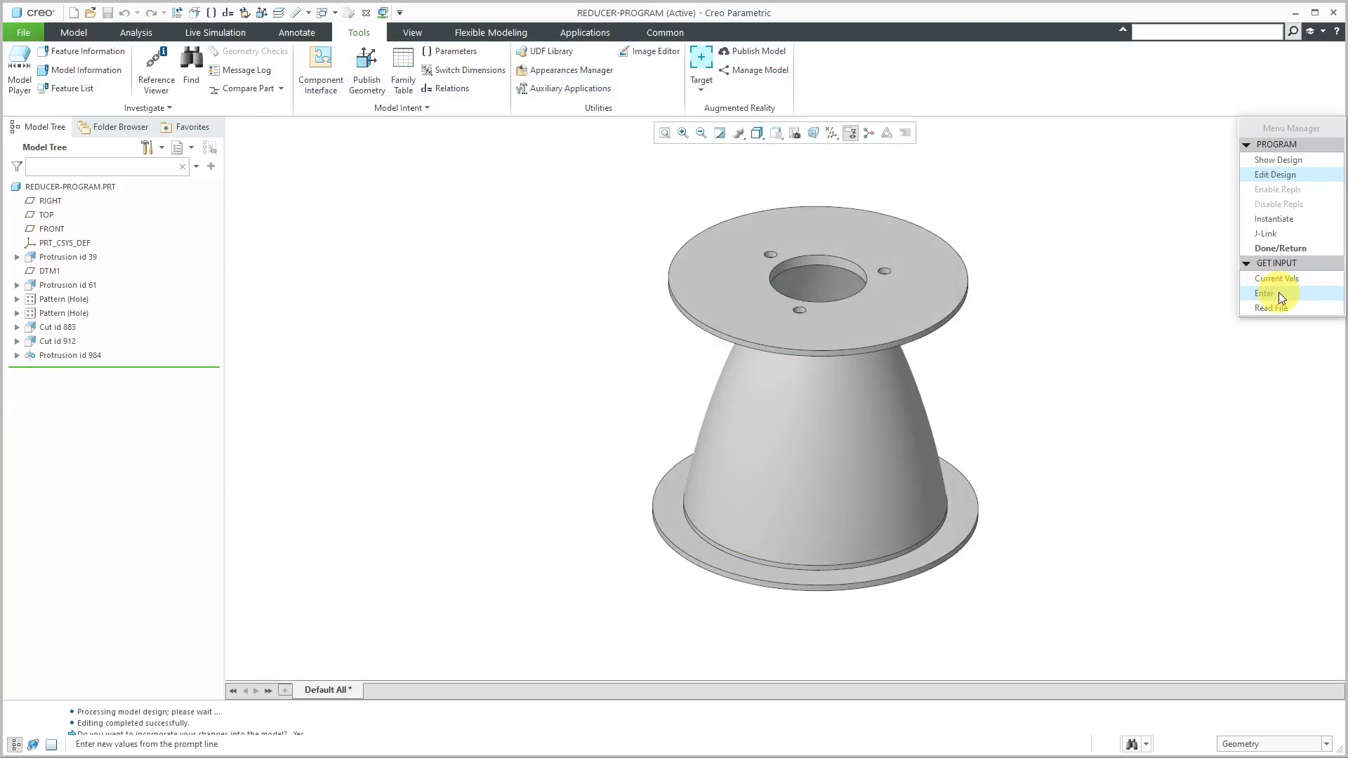
# - Regenerate the reducer with the current input values, inspect both flanges, and close the part to return to its assembly
pyautogui.click(1276, 281)
pyautogui.moveTo(979, 344)
pyautogui.mouseDown(button='middle')
pyautogui.moveTo(1016, 402)
pyautogui.moveTo(1002, 336)
pyautogui.moveTo(971, 336)
pyautogui.mouseUp(button='middle')
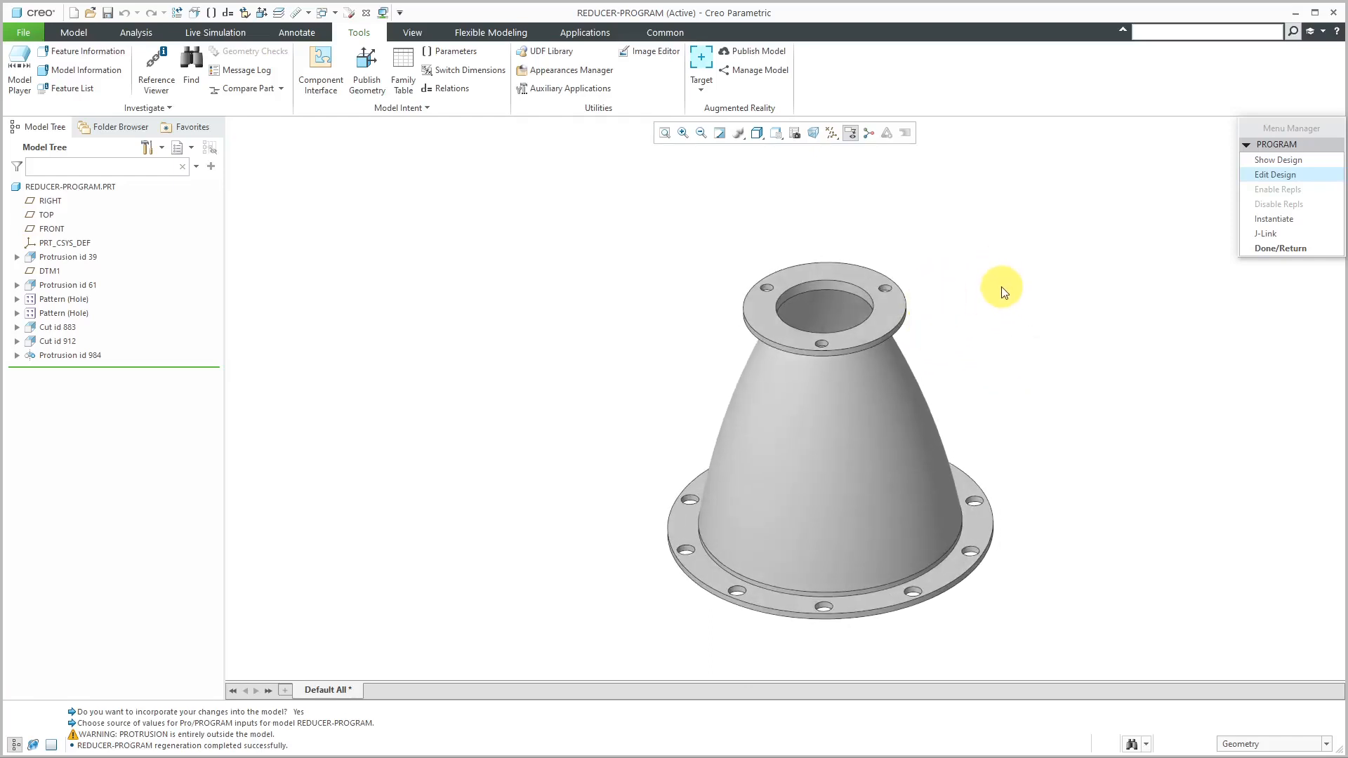
pyautogui.scroll(1, 575, 286)
pyautogui.scroll(-2, 872, 320)
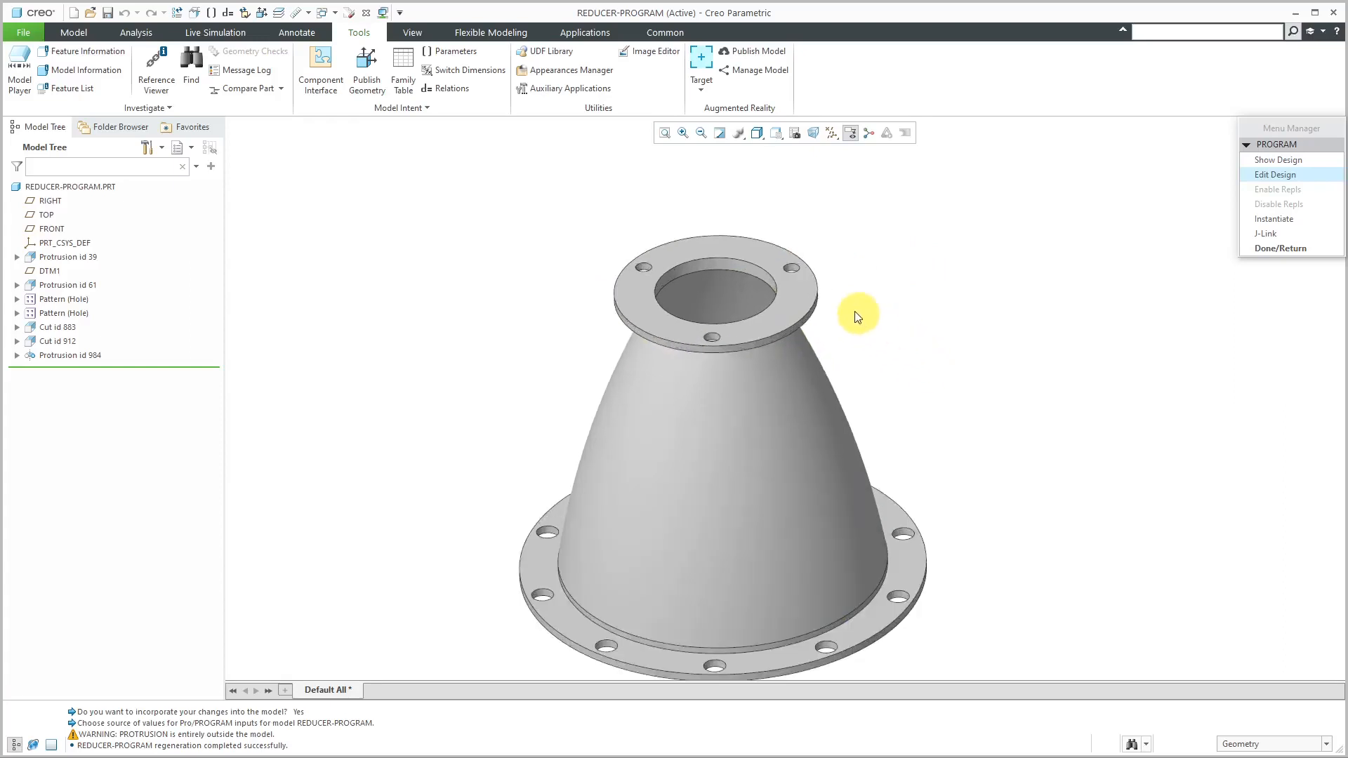
pyautogui.scroll(2, 760, 297)
pyautogui.moveTo(746, 297)
pyautogui.mouseDown(button='middle')
pyautogui.moveTo(746, 278)
pyautogui.moveTo(762, 298)
pyautogui.mouseUp(button='middle')
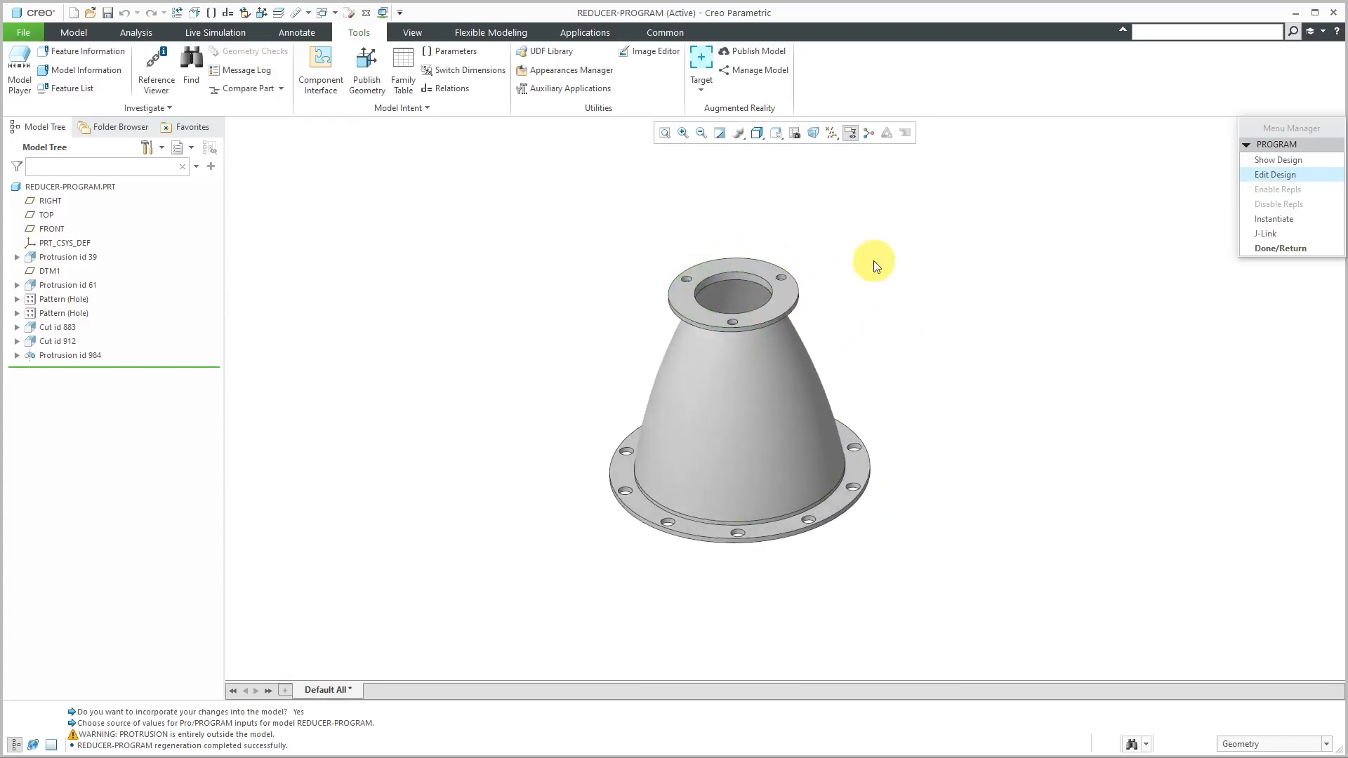
pyautogui.click(1299, 251)
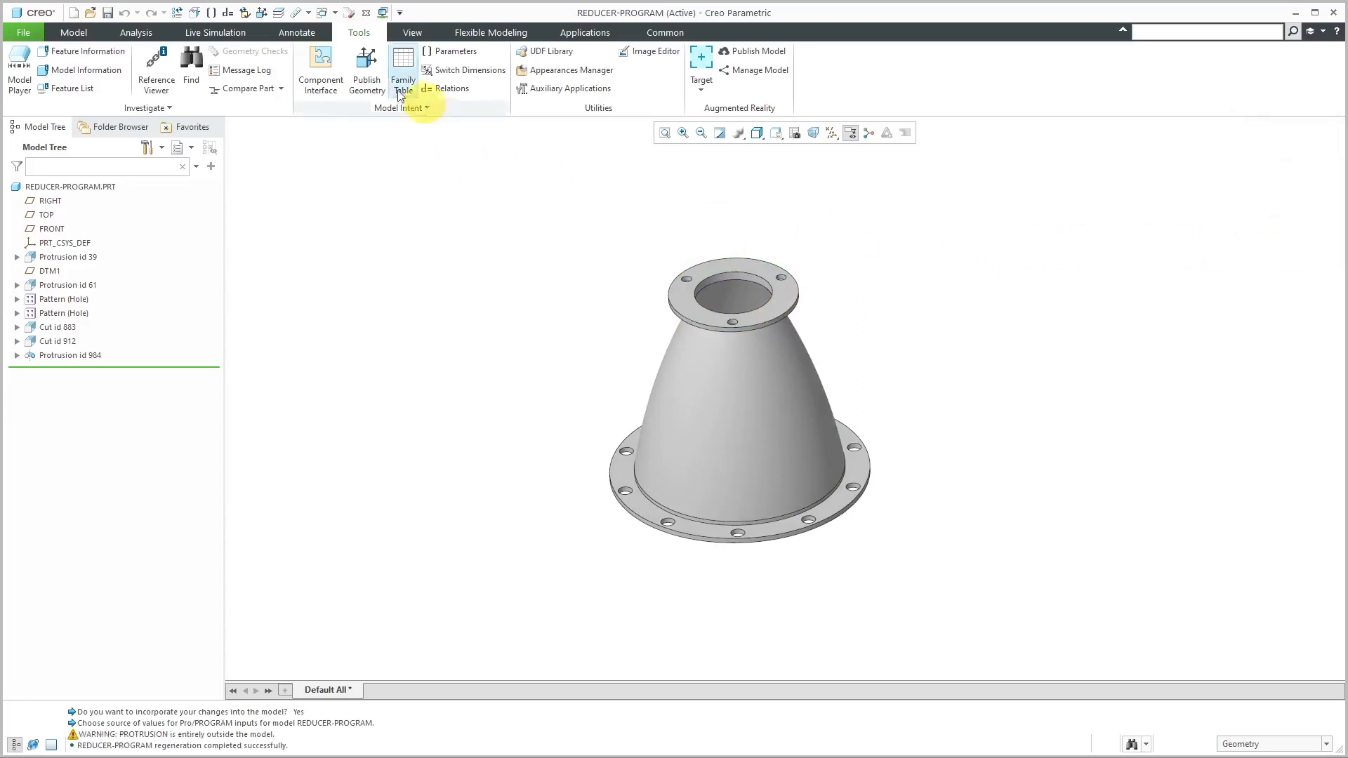
pyautogui.click(365, 13)
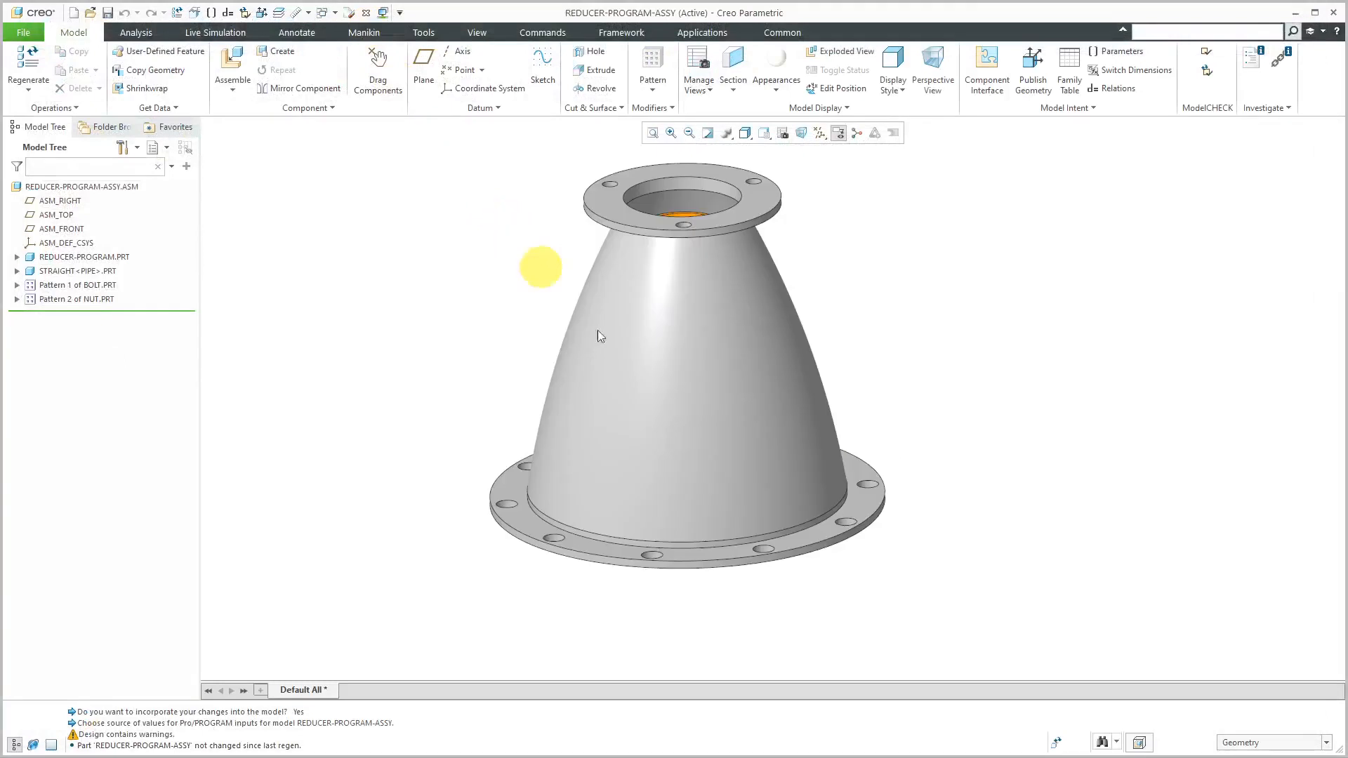
# - Regenerate the reducer assembly, choosing to enter values for all five program inputs
pyautogui.scroll(2, 856, 546)
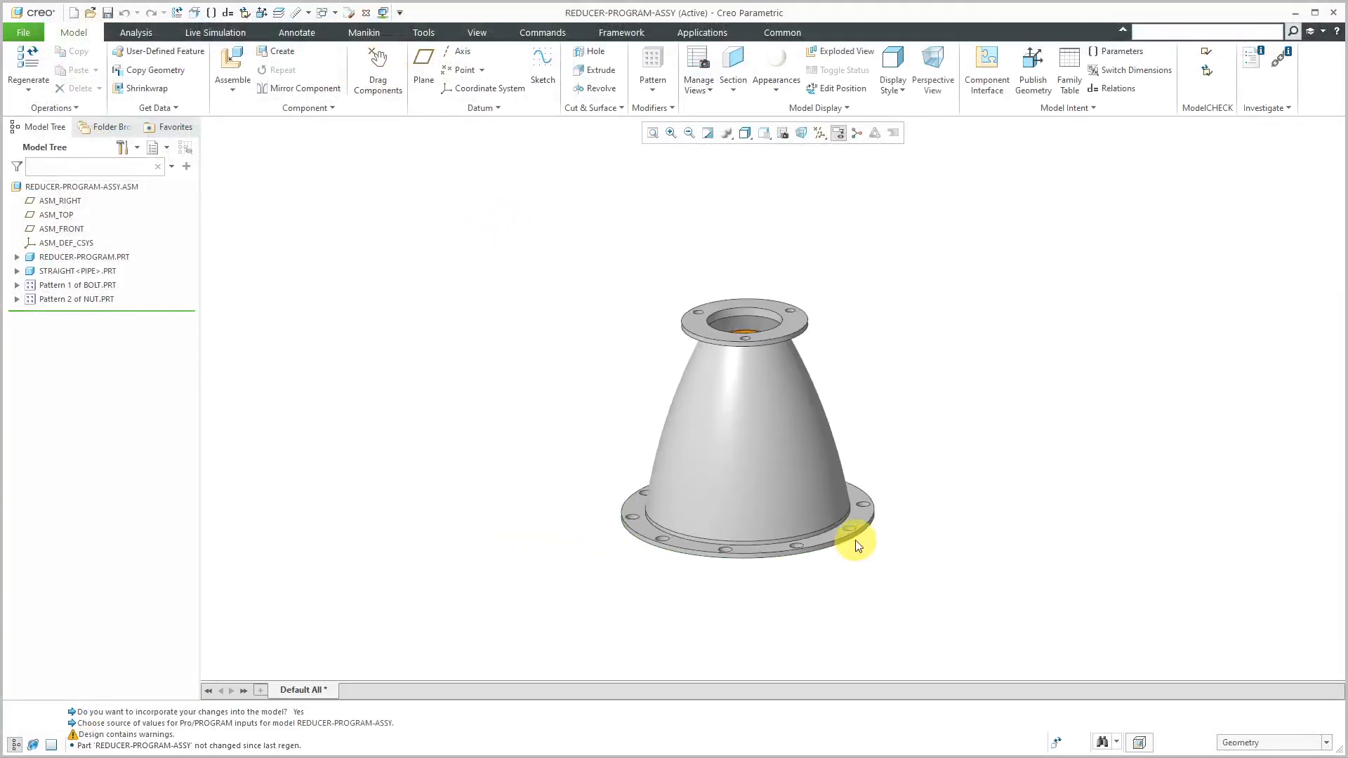
pyautogui.click(21, 60)
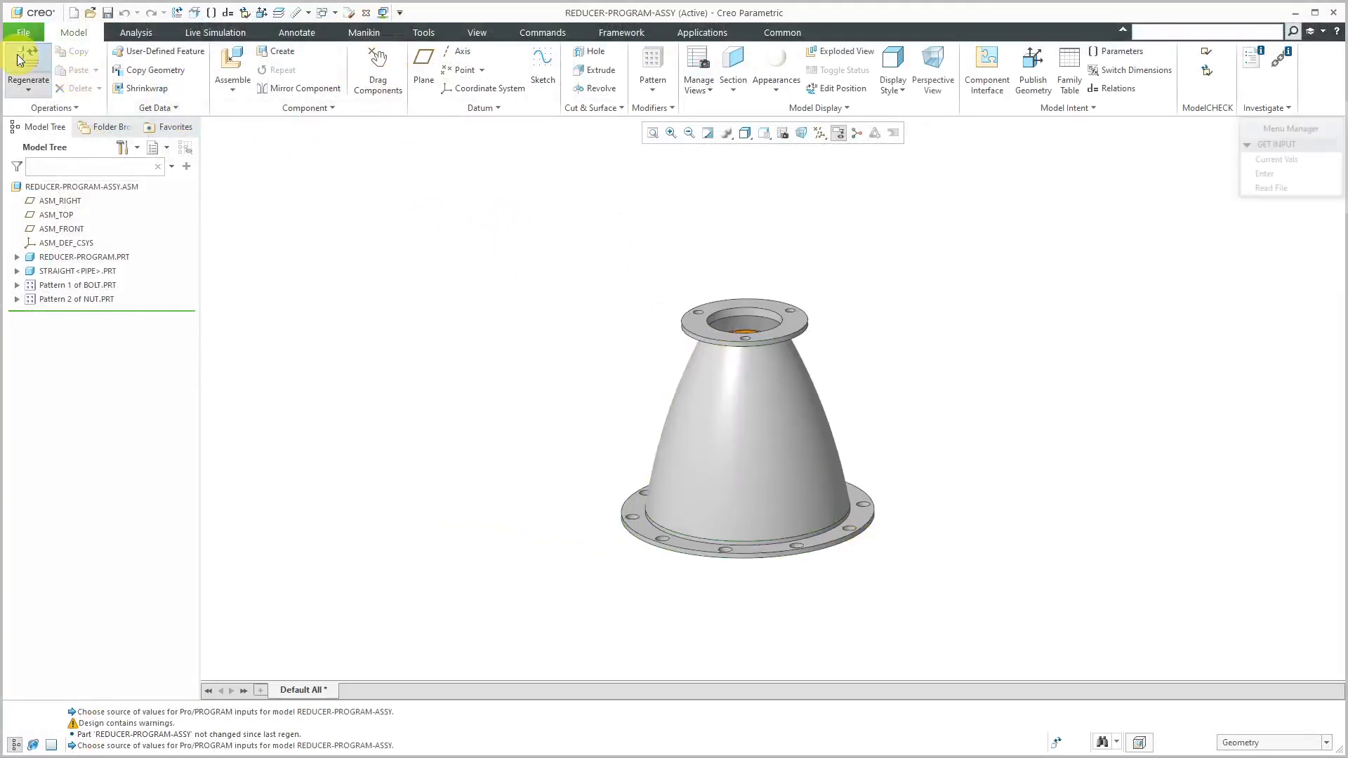
pyautogui.click(1269, 174)
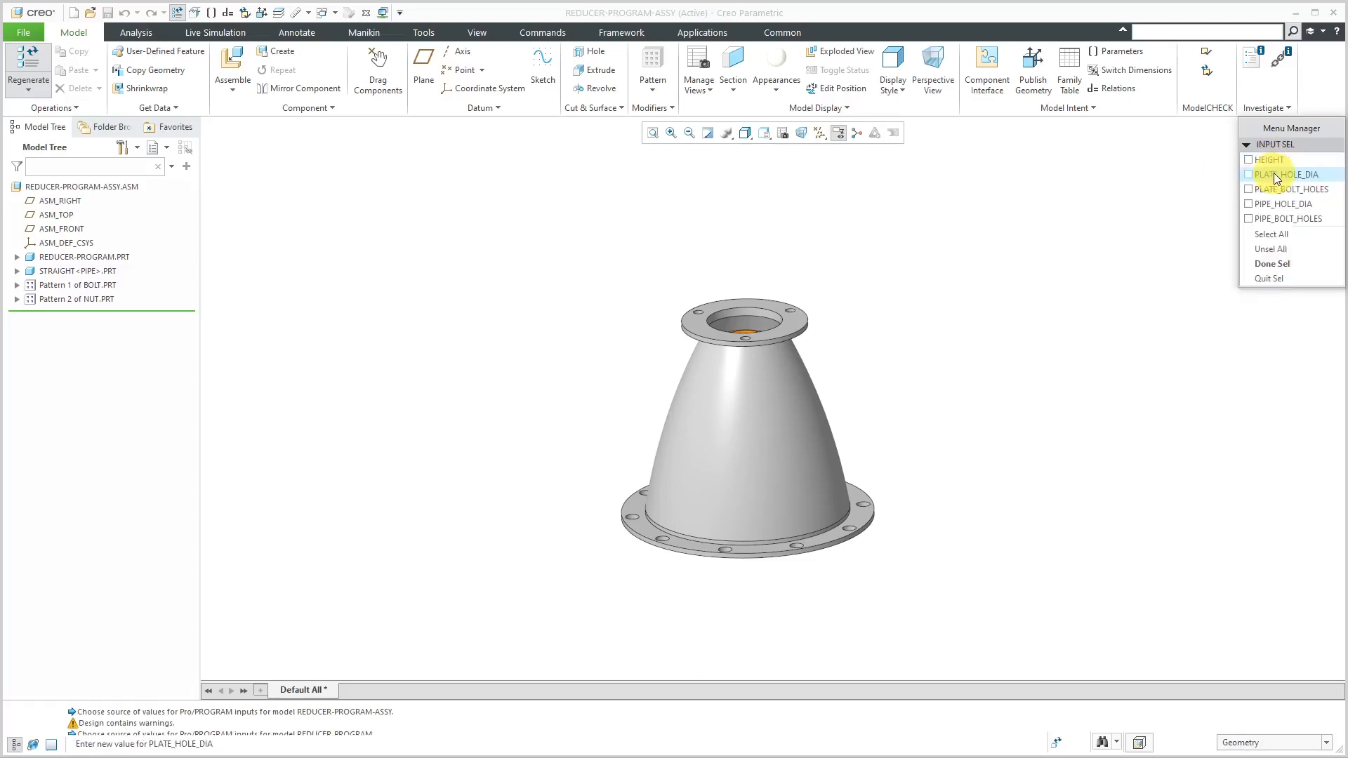
pyautogui.click(1286, 236)
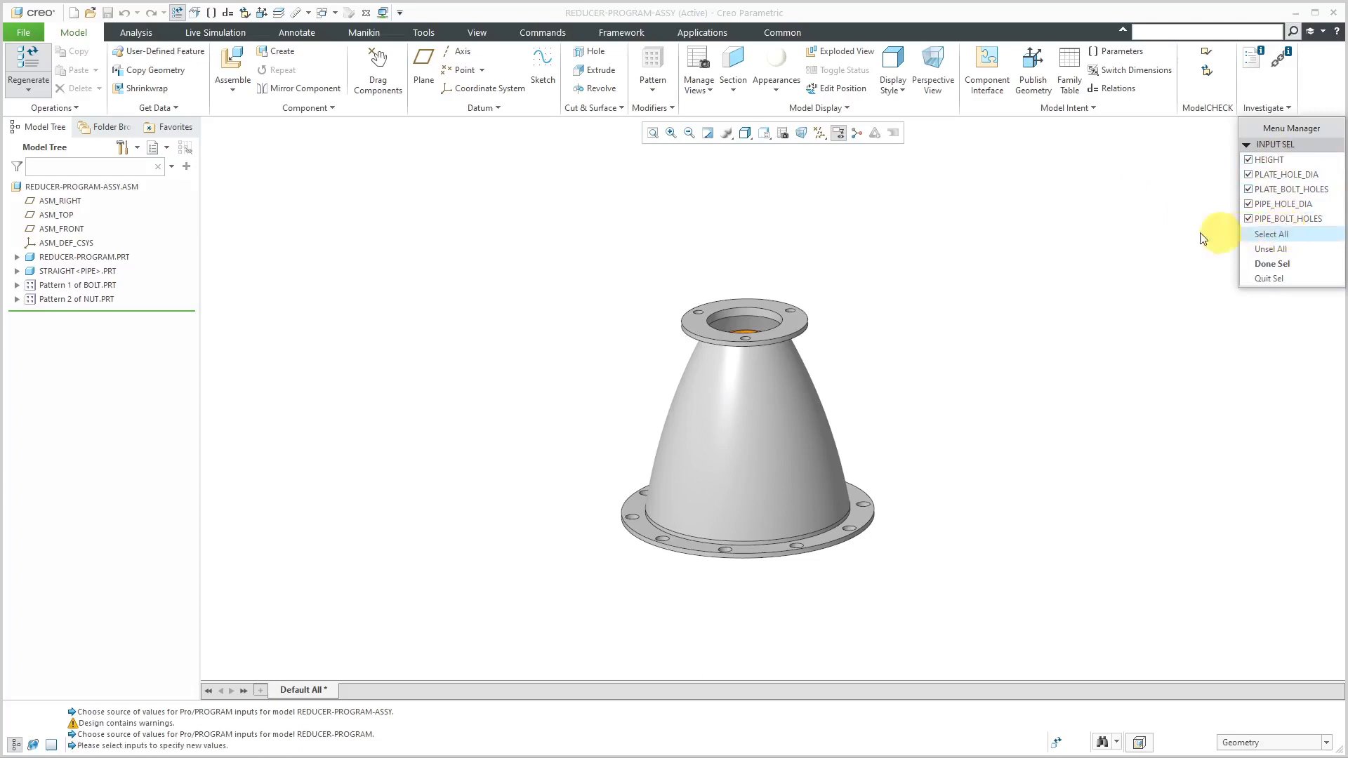
pyautogui.click(1269, 264)
# - Accept HEIGHT 40, PLATE_HOLE_DIA 40, PLATE_BOLT_HOLES 10, PIPE_HOLE_DIA 15 and PIPE_BOLT_HOLES 3, and inspect the pipe's fit on the reducer
pyautogui.press('Return')
pyautogui.press('Return')
pyautogui.press('Return')
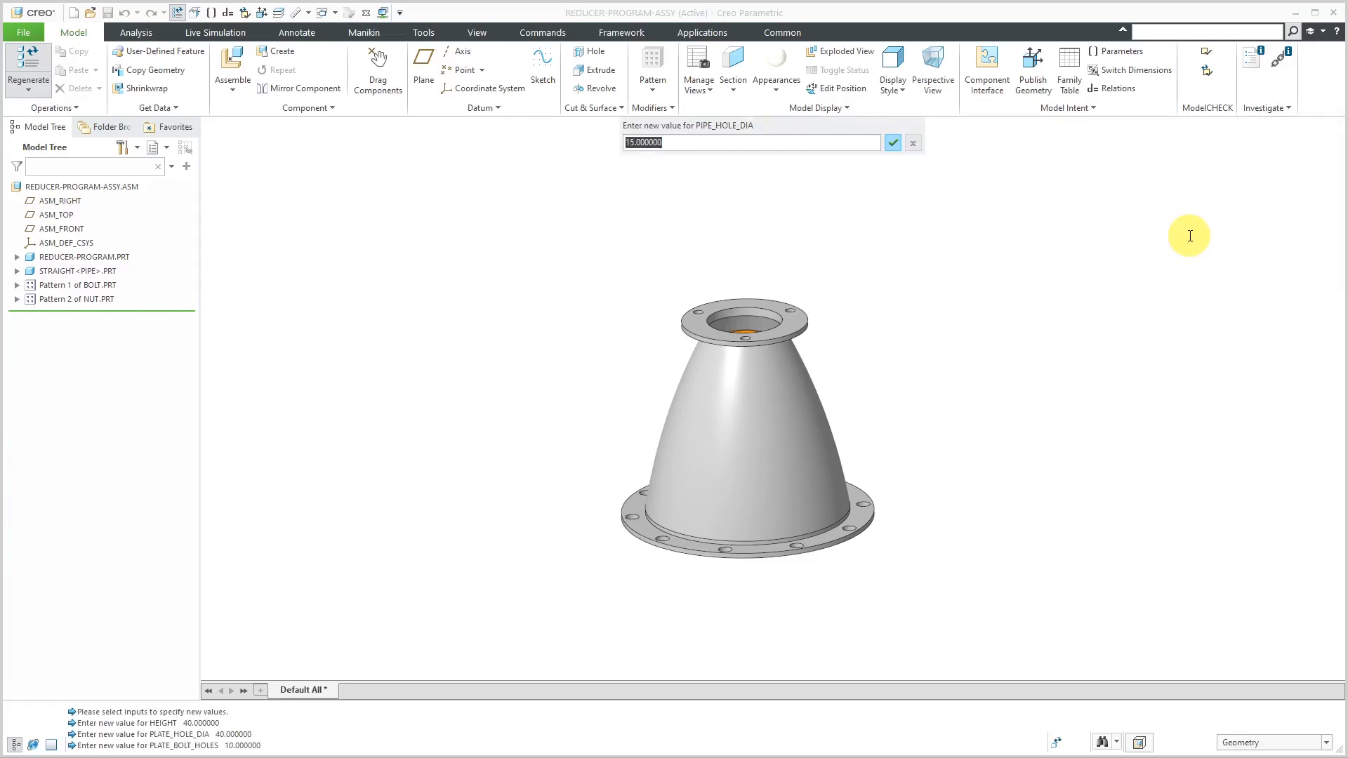
pyautogui.press('Return')
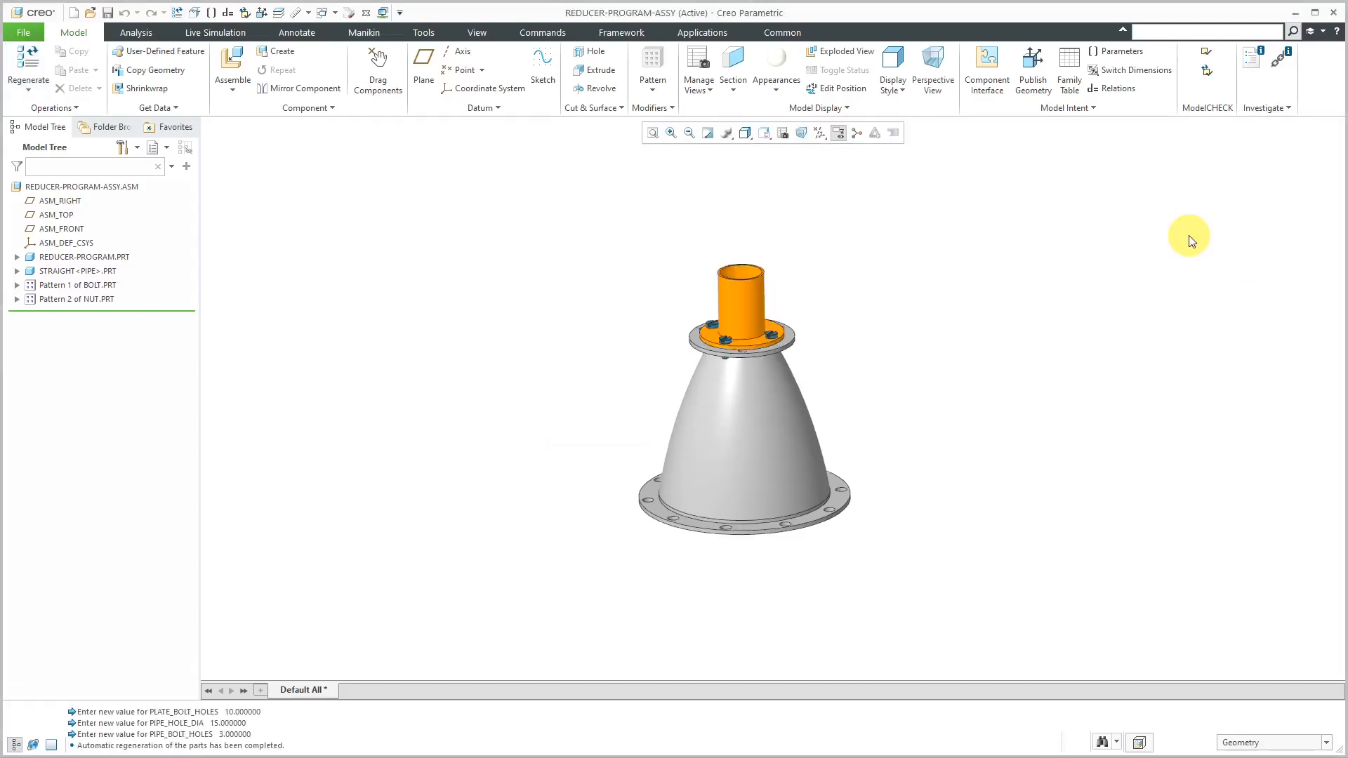
pyautogui.scroll(-3, 768, 331)
pyautogui.moveTo(767, 331)
pyautogui.mouseDown(button='middle')
pyautogui.moveTo(828, 340)
pyautogui.moveTo(822, 375)
pyautogui.moveTo(807, 340)
pyautogui.moveTo(785, 358)
pyautogui.mouseUp(button='middle')
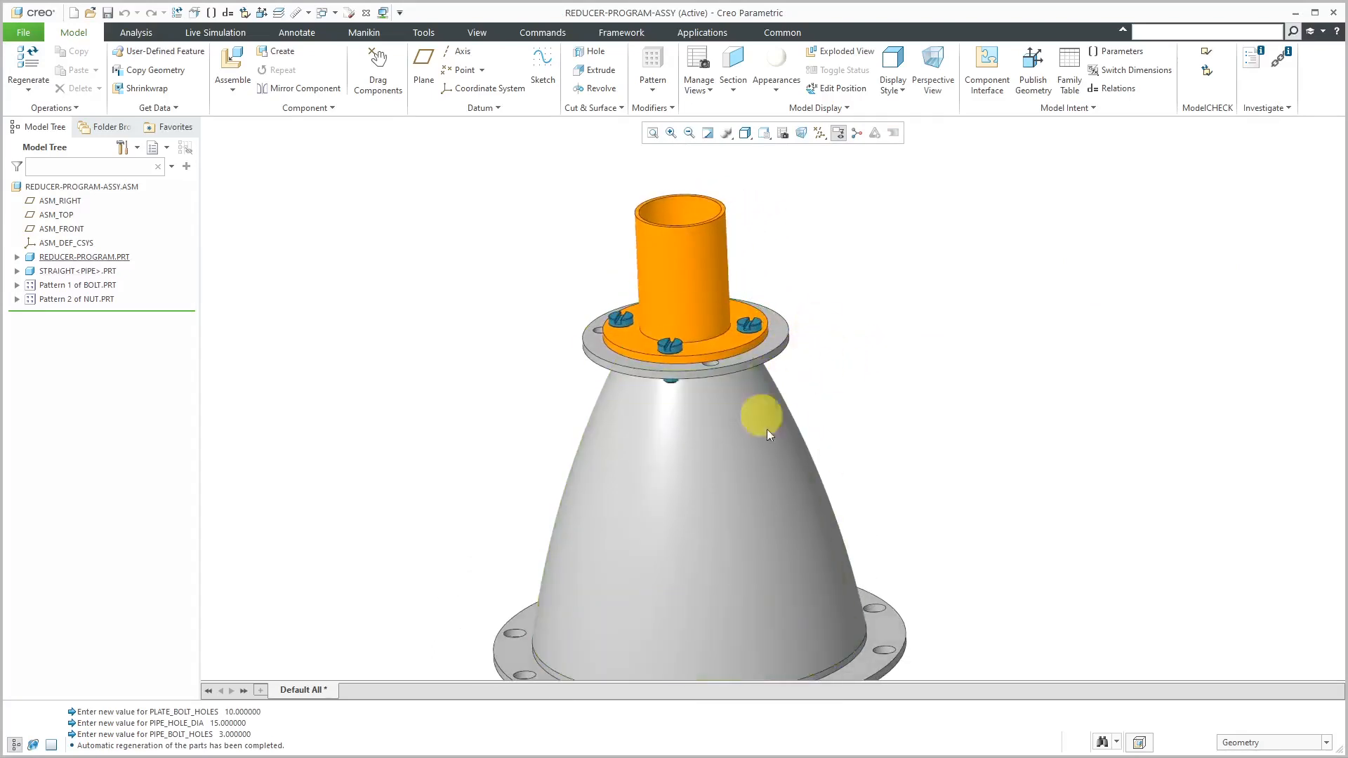
pyautogui.moveTo(785, 432)
pyautogui.mouseDown(button='middle')
pyautogui.moveTo(797, 376)
pyautogui.moveTo(851, 400)
pyautogui.moveTo(803, 376)
pyautogui.moveTo(814, 375)
pyautogui.mouseUp(button='middle')
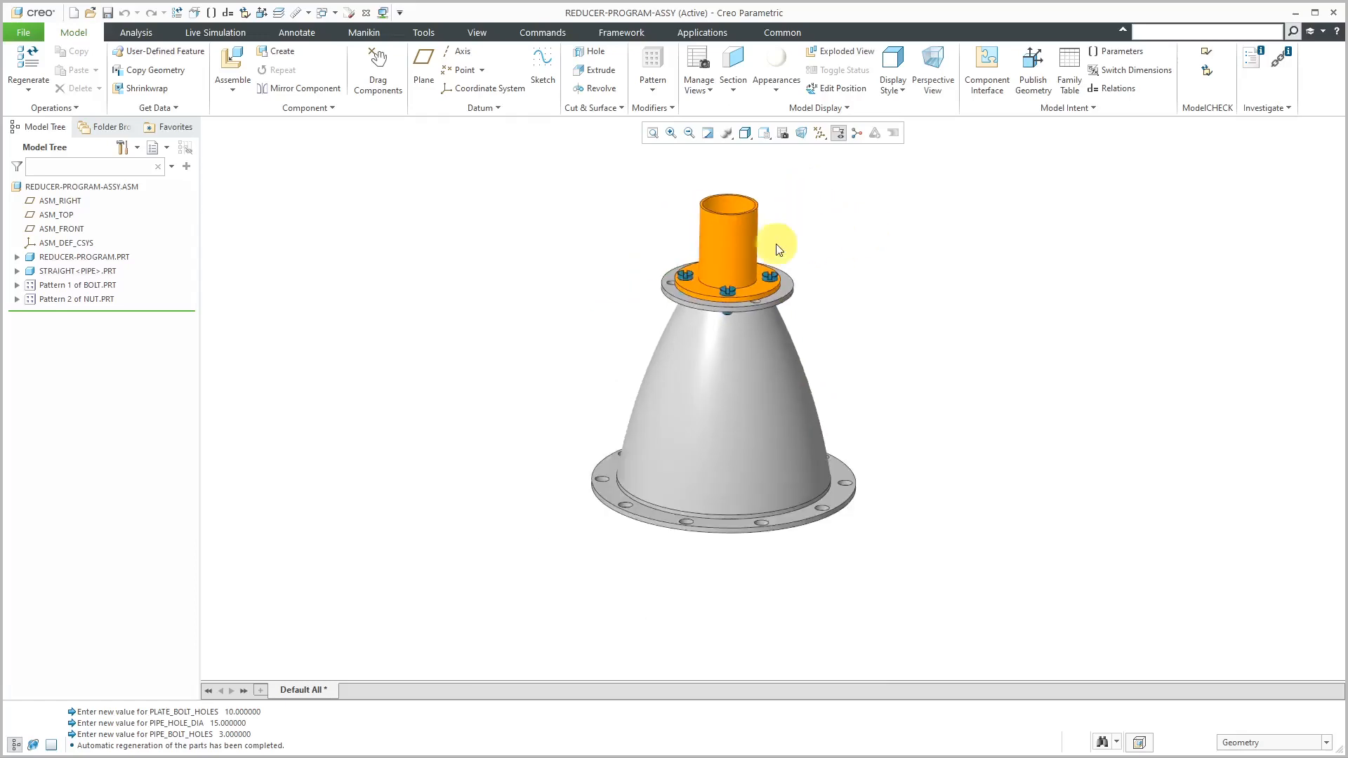
pyautogui.moveTo(752, 243)
pyautogui.mouseDown(button='middle')
pyautogui.moveTo(777, 214)
pyautogui.moveTo(776, 259)
pyautogui.moveTo(776, 234)
pyautogui.moveTo(796, 232)
pyautogui.moveTo(772, 247)
pyautogui.mouseUp(button='middle')
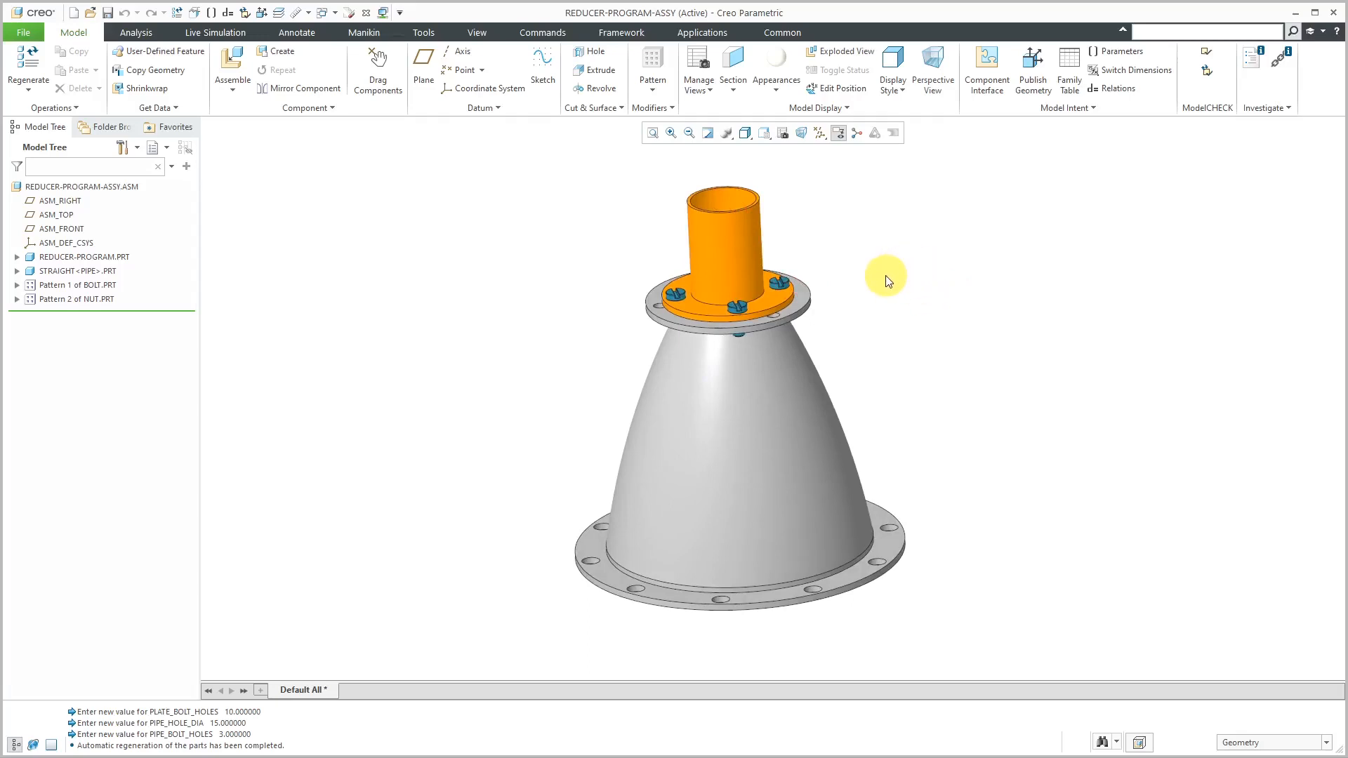
# - Open the generic model of the STRAIGHT pipe instance and inspect its straight and angled branches
pyautogui.click(103, 273)
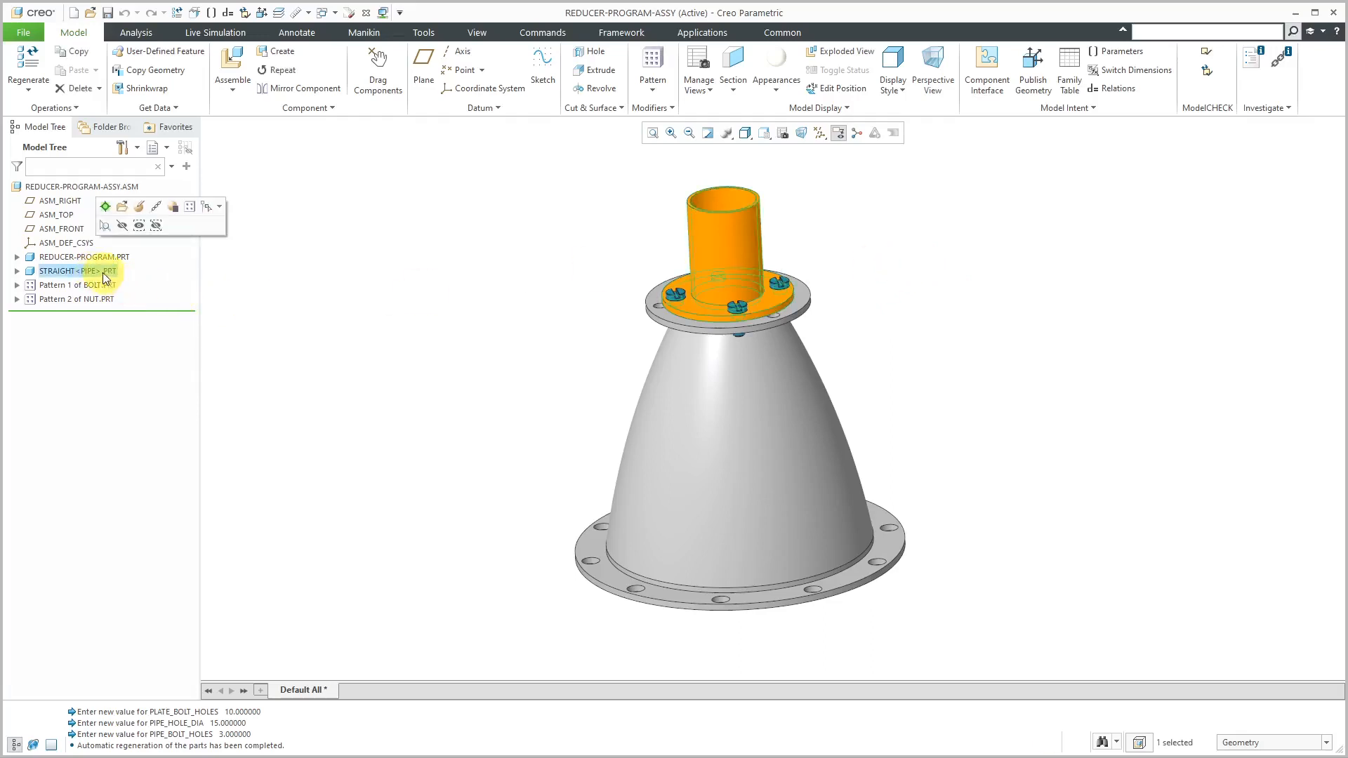
pyautogui.rightClick(103, 273)
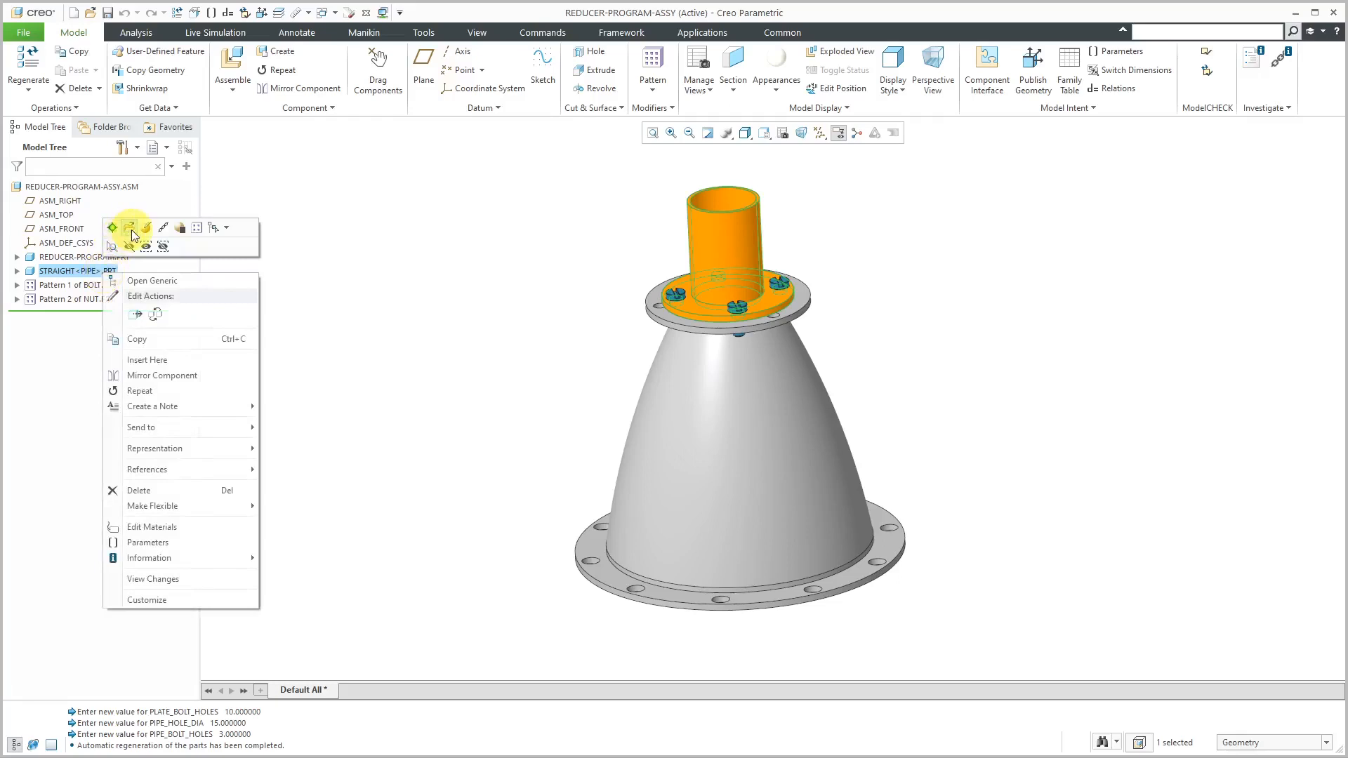
pyautogui.click(158, 280)
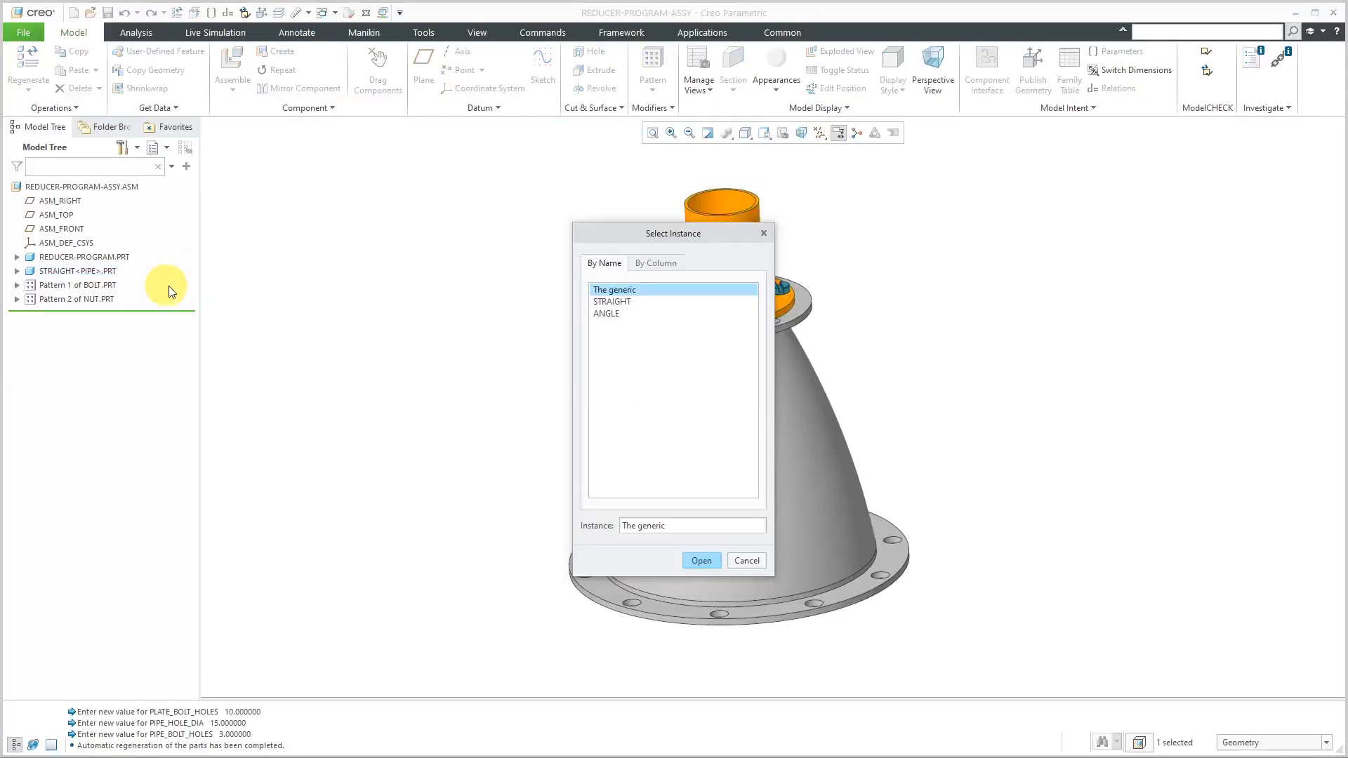
pyautogui.click(703, 563)
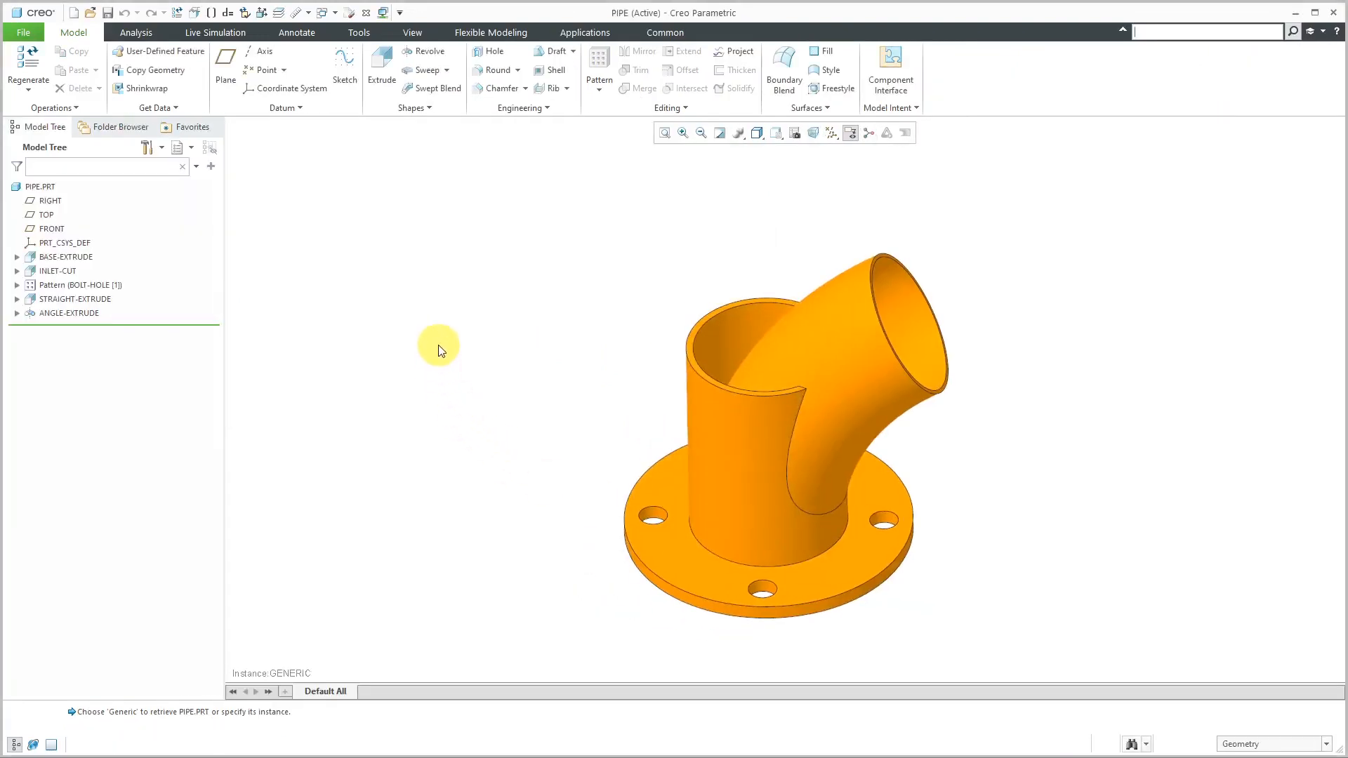
pyautogui.moveTo(640, 327)
pyautogui.mouseDown(button='middle')
pyautogui.moveTo(659, 321)
pyautogui.moveTo(617, 310)
pyautogui.moveTo(638, 328)
pyautogui.mouseUp(button='middle')
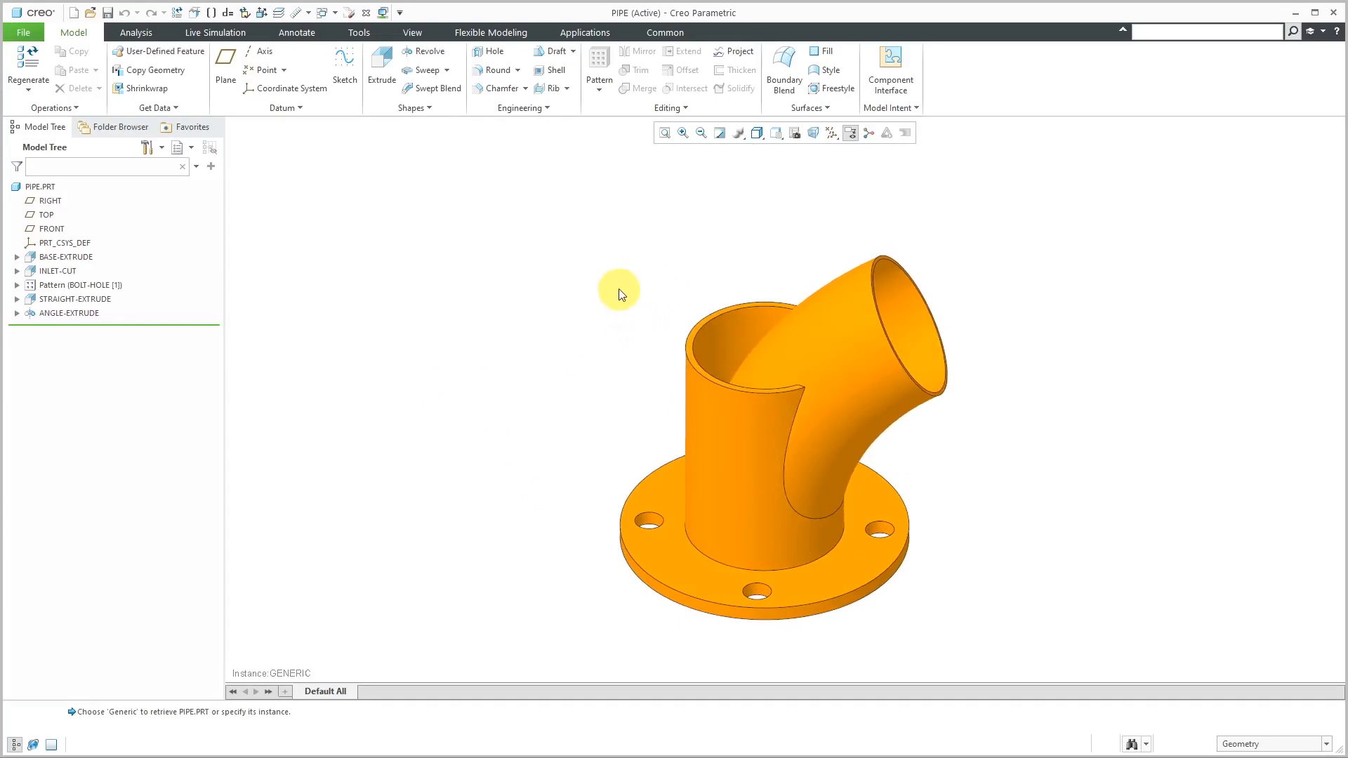
pyautogui.moveTo(625, 274)
pyautogui.mouseDown(button='middle')
pyautogui.moveTo(709, 511)
pyautogui.moveTo(710, 442)
pyautogui.moveTo(716, 451)
pyautogui.mouseUp(button='middle')
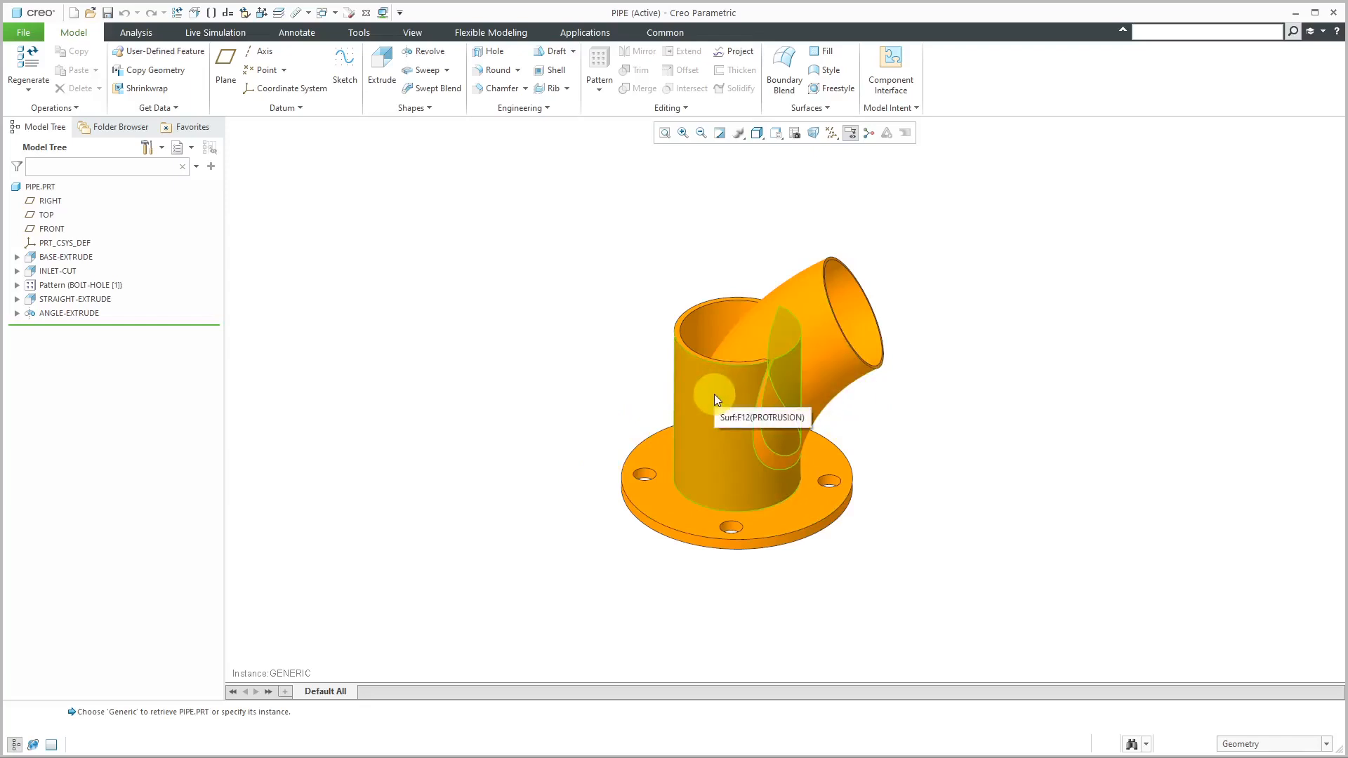
pyautogui.scroll(3, 785, 439)
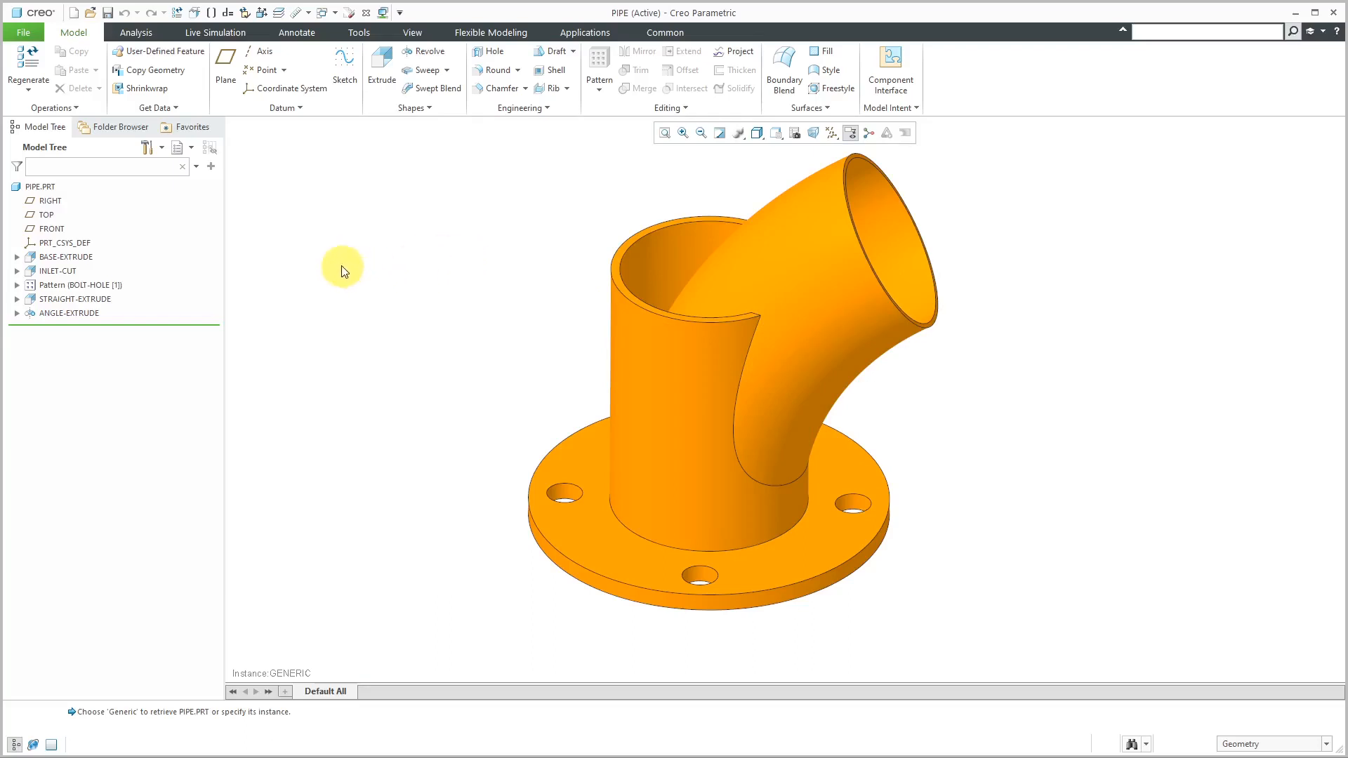
# - Open the generic pipe's program for editing and add PIPE_HOLE_DIA and PIPE_BOLT_HOLES between INPUT and END INPUT
pyautogui.click(888, 109)
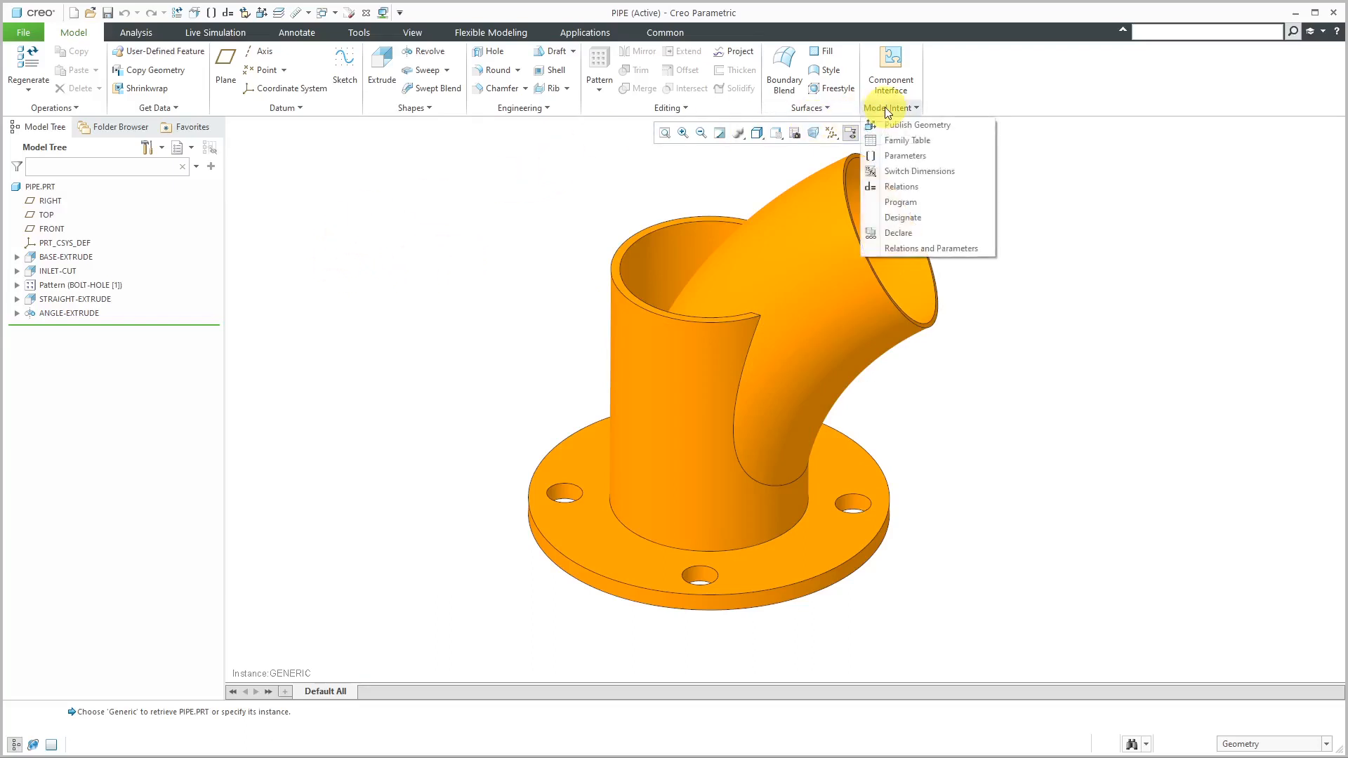
pyautogui.click(918, 204)
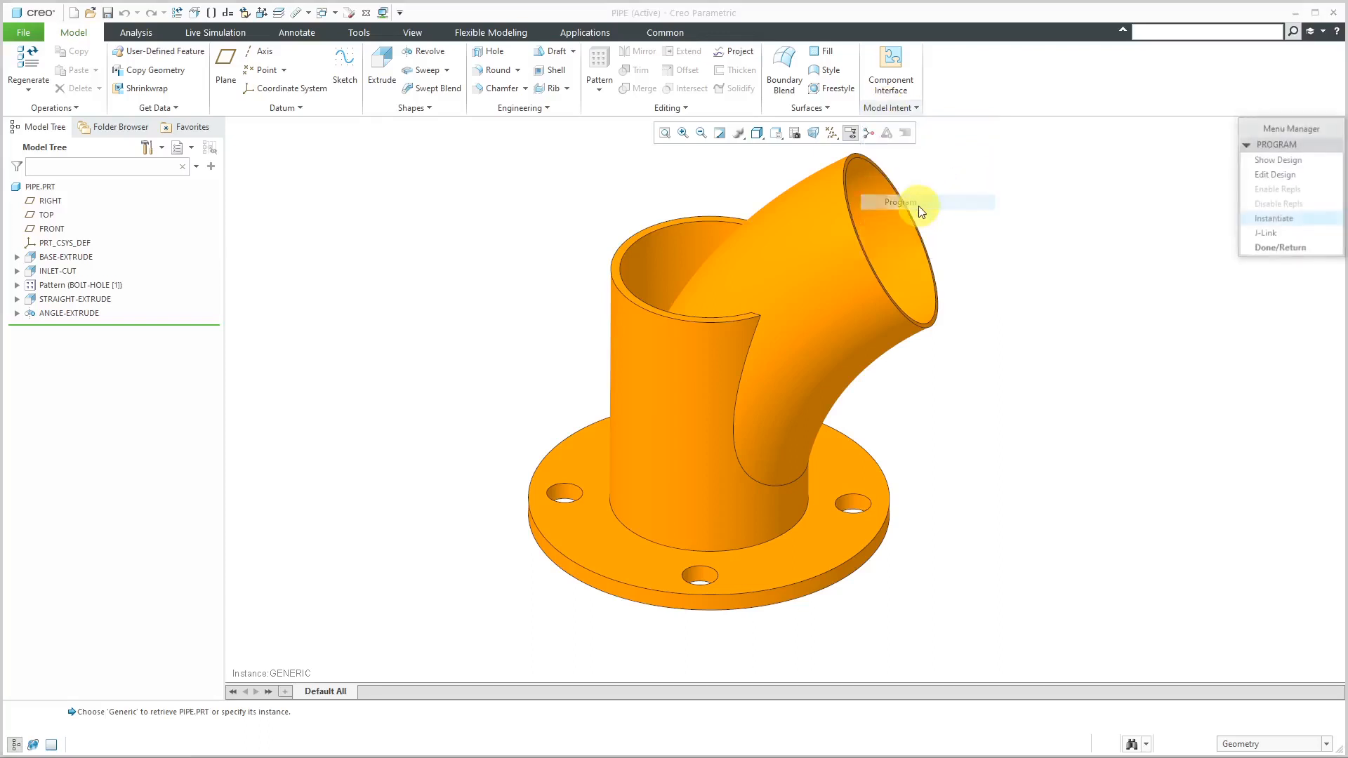
pyautogui.click(1263, 174)
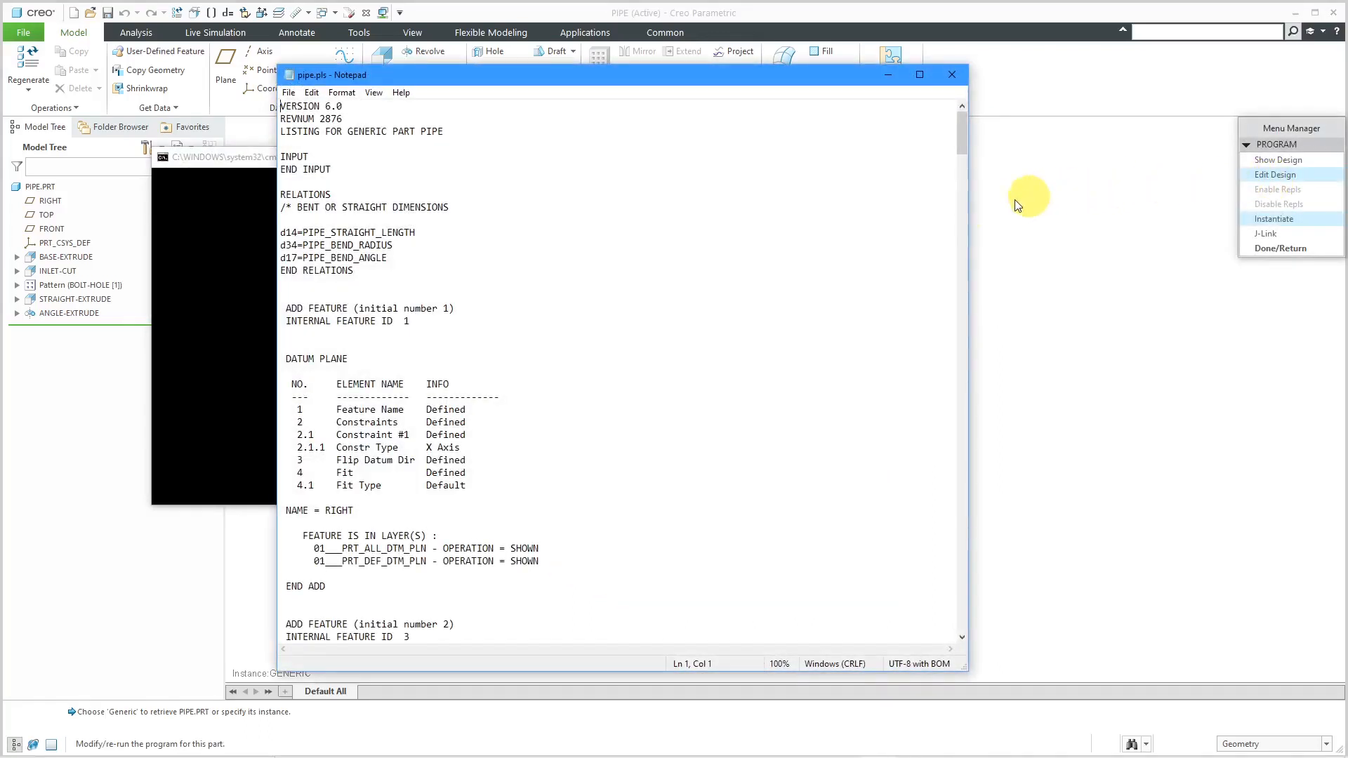
pyautogui.click(342, 167)
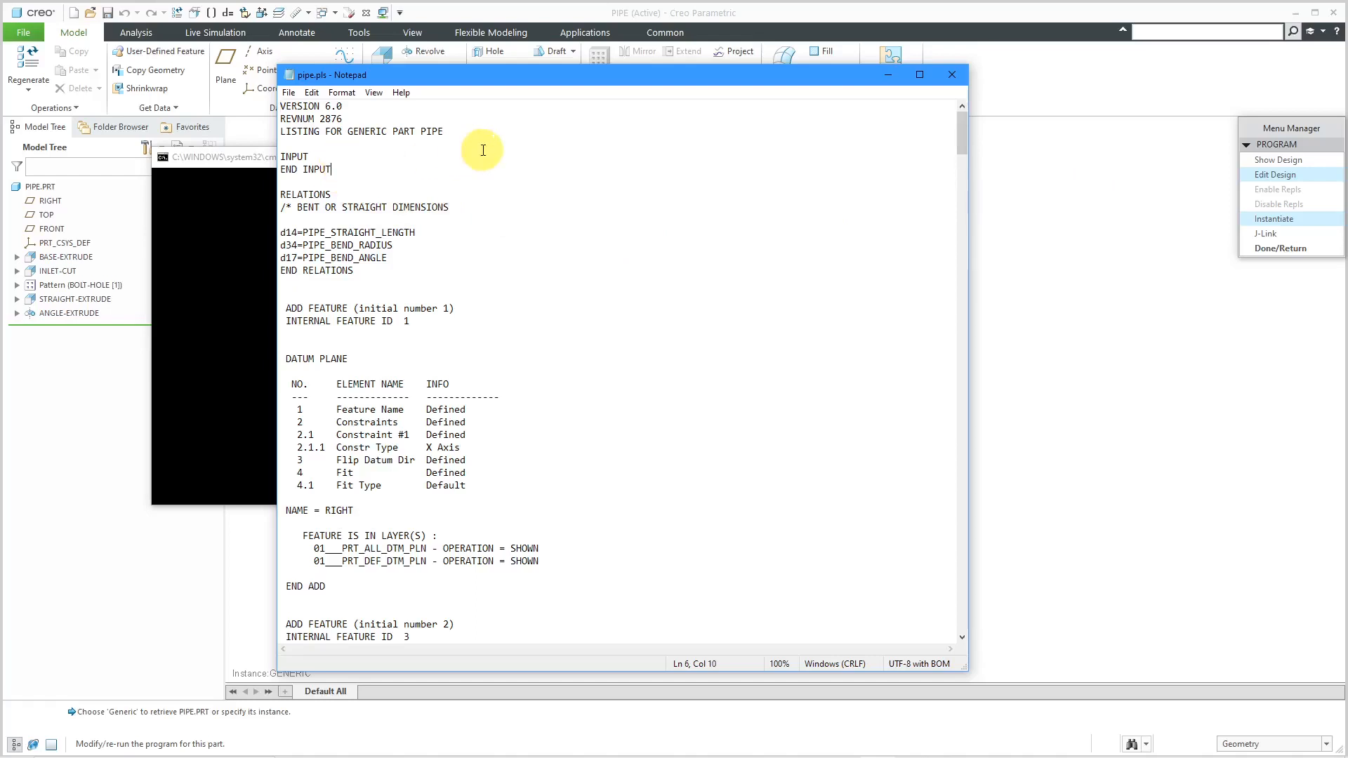
pyautogui.press('Up')
pyautogui.press('Return')
pyautogui.press('Return')
pyautogui.press('Return')
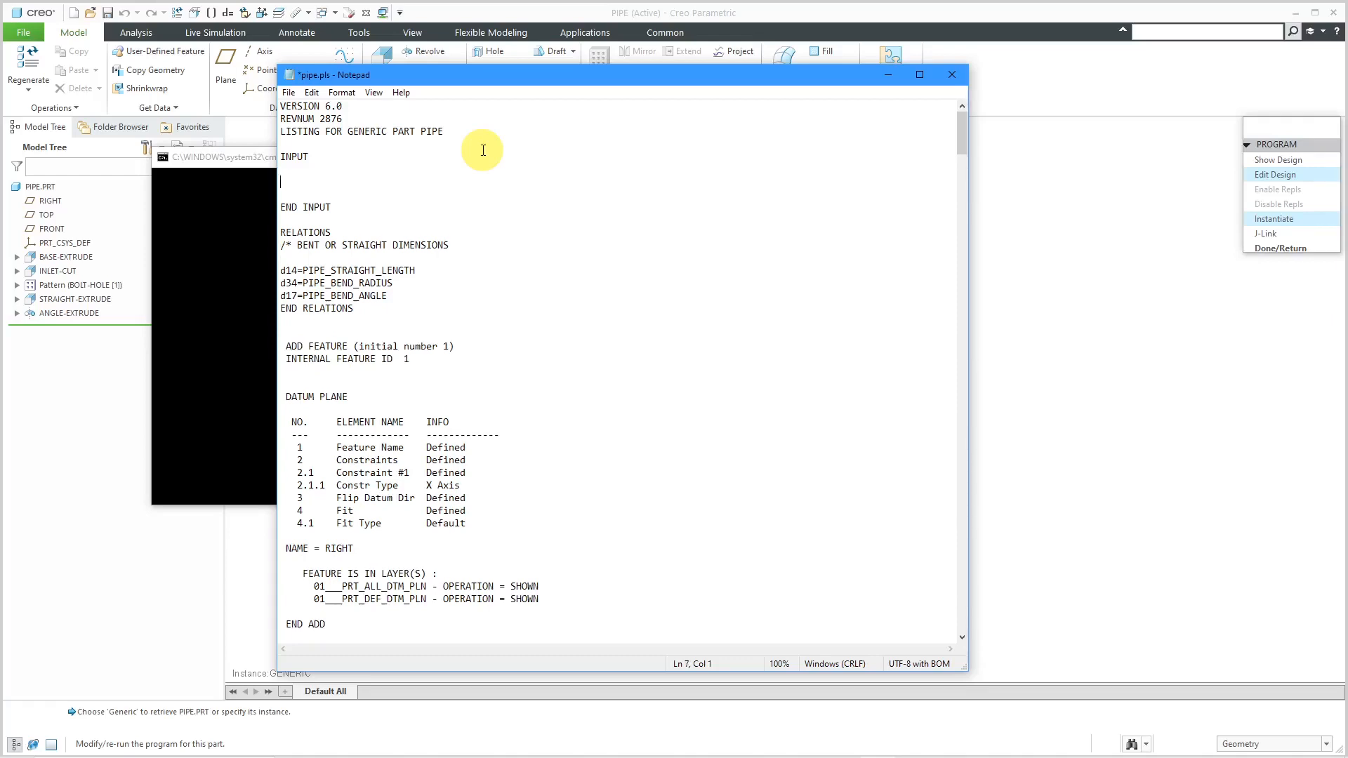
pyautogui.write('PIPE_HOLE_DIA')
pyautogui.press('Return')
pyautogui.write('PIPE_B')
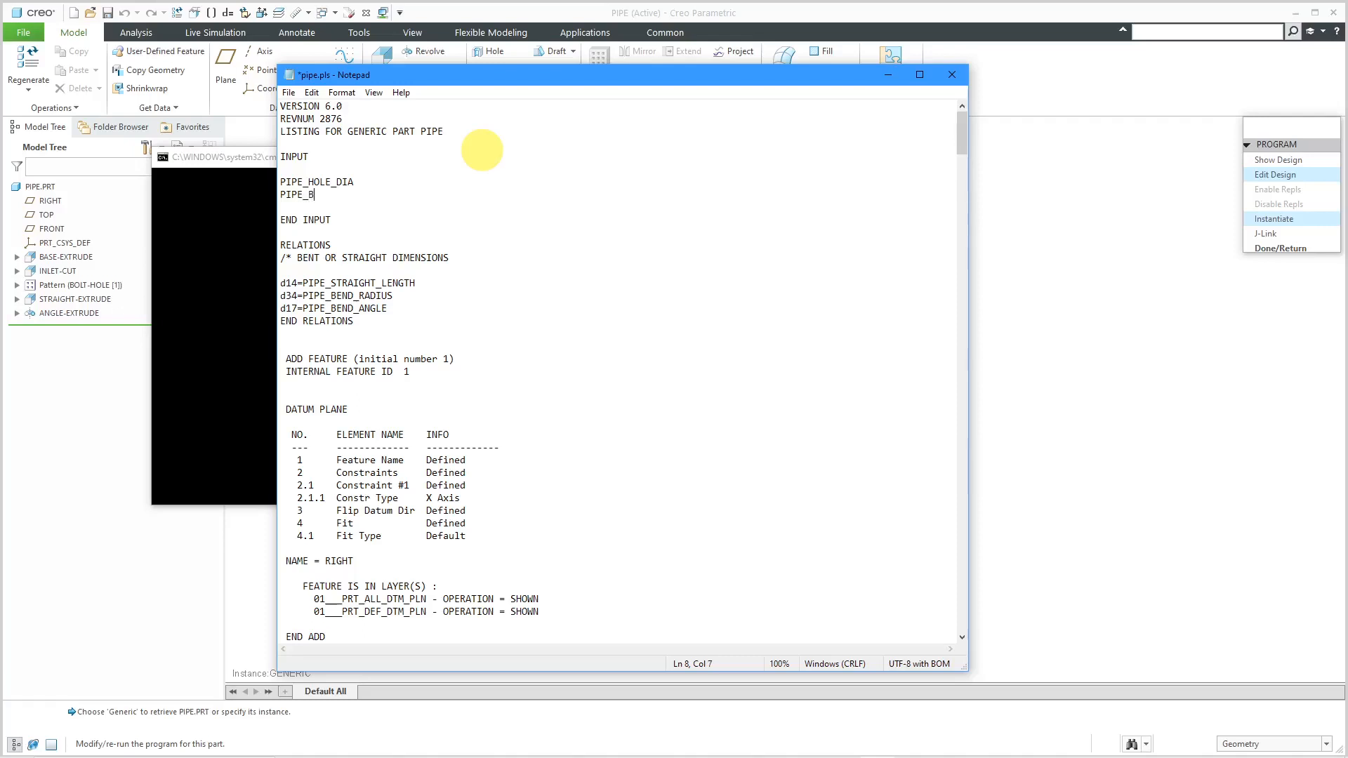
pyautogui.write('OLT_HOLES')
# - Add a "/* FLANGE DIMENSIONS" comment at the start of the RELATIONS section, above the bent or straight dimensions
pyautogui.click(281, 258)
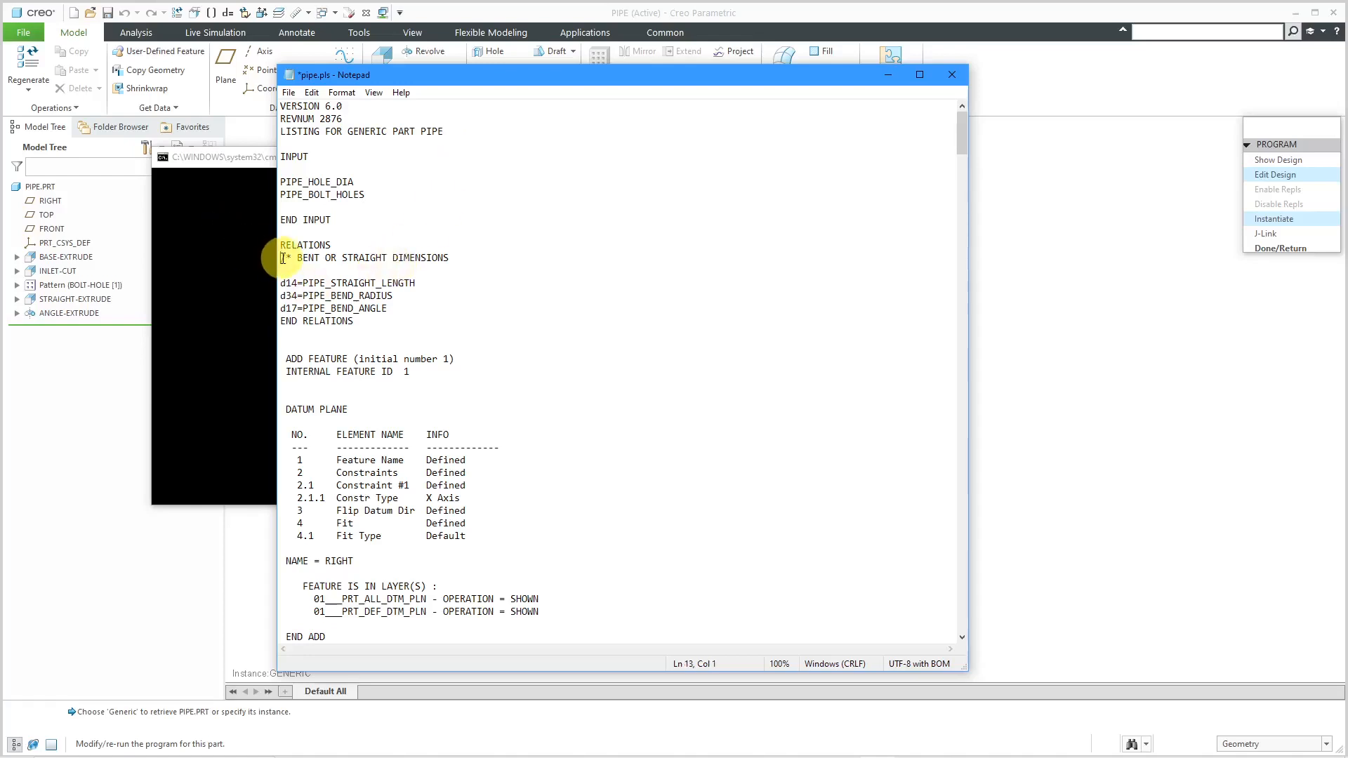
pyautogui.press('Return')
pyautogui.press('Return')
pyautogui.press('Return')
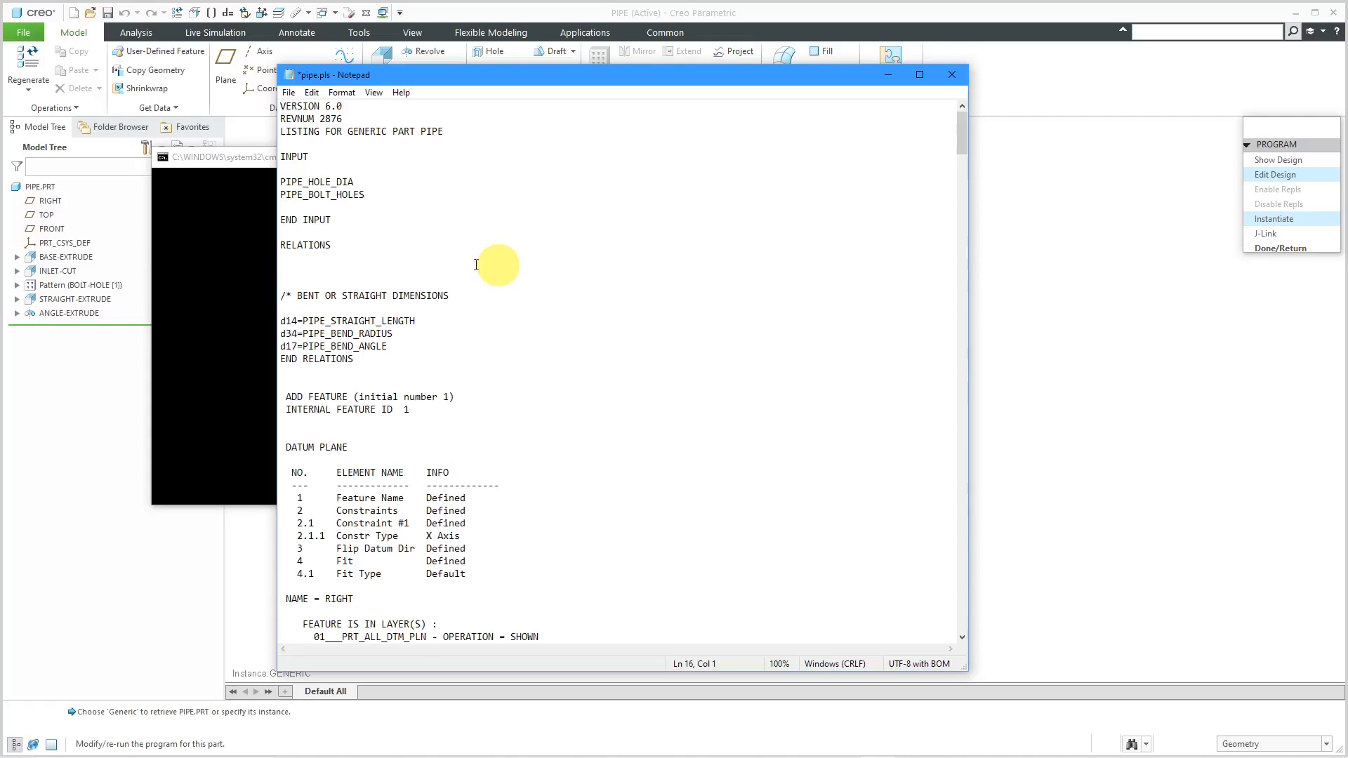
pyautogui.click(405, 259)
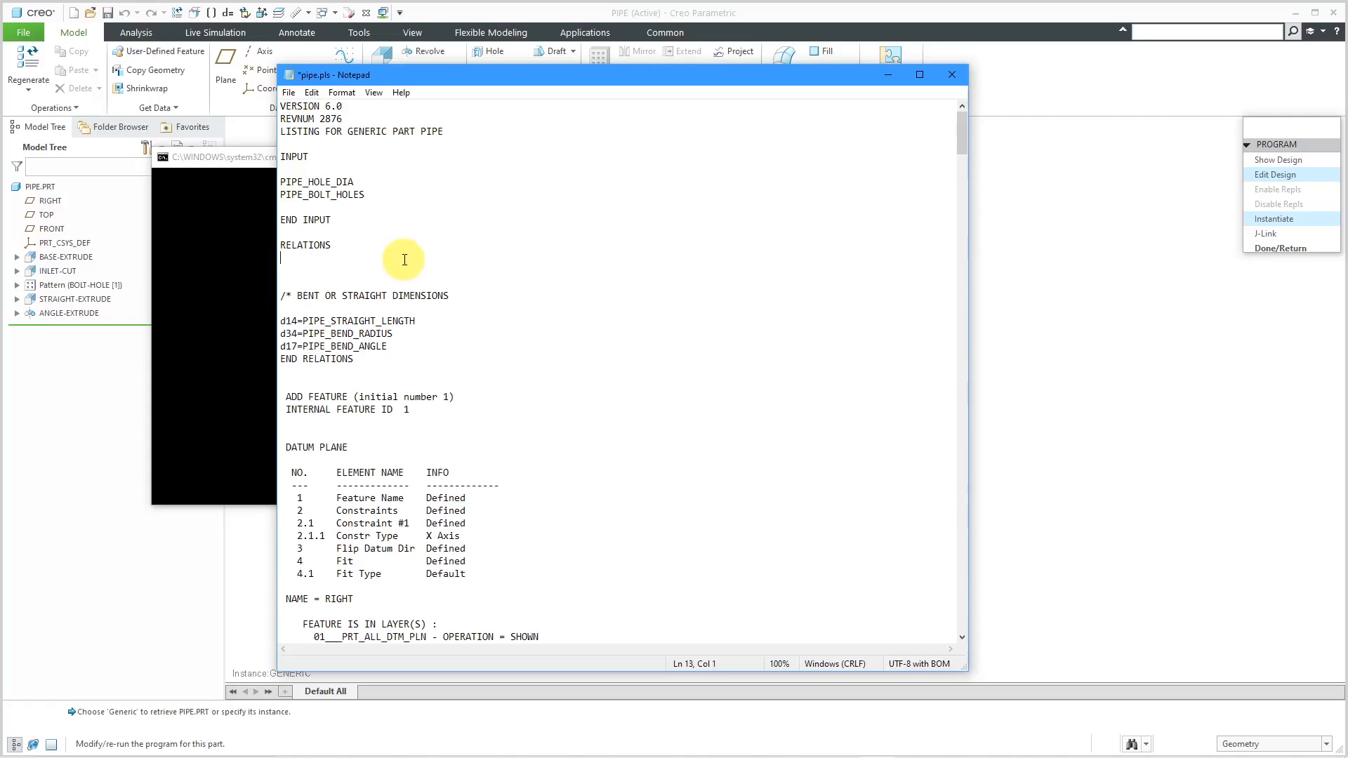
pyautogui.press('Return')
pyautogui.write('/*')
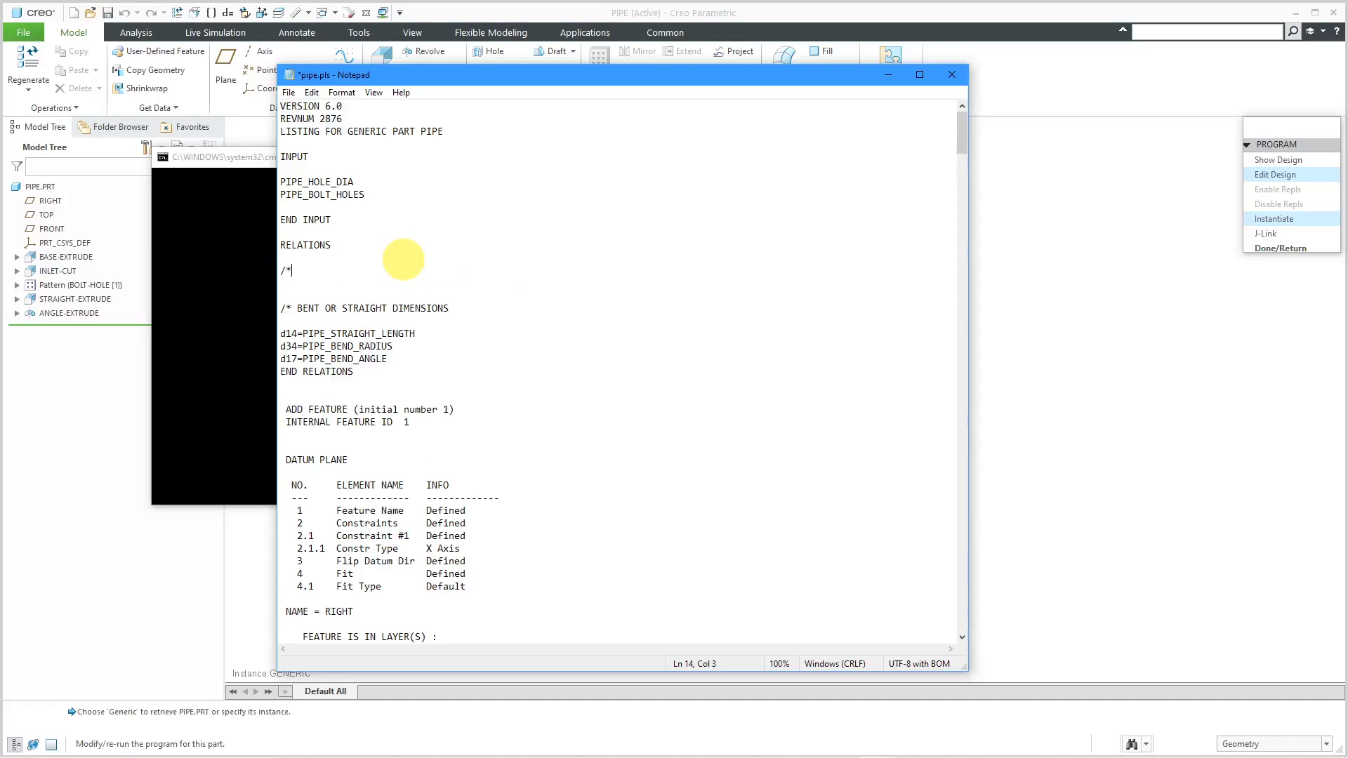
pyautogui.write(' FLANGE DIMENSIONS')
pyautogui.press('Return')
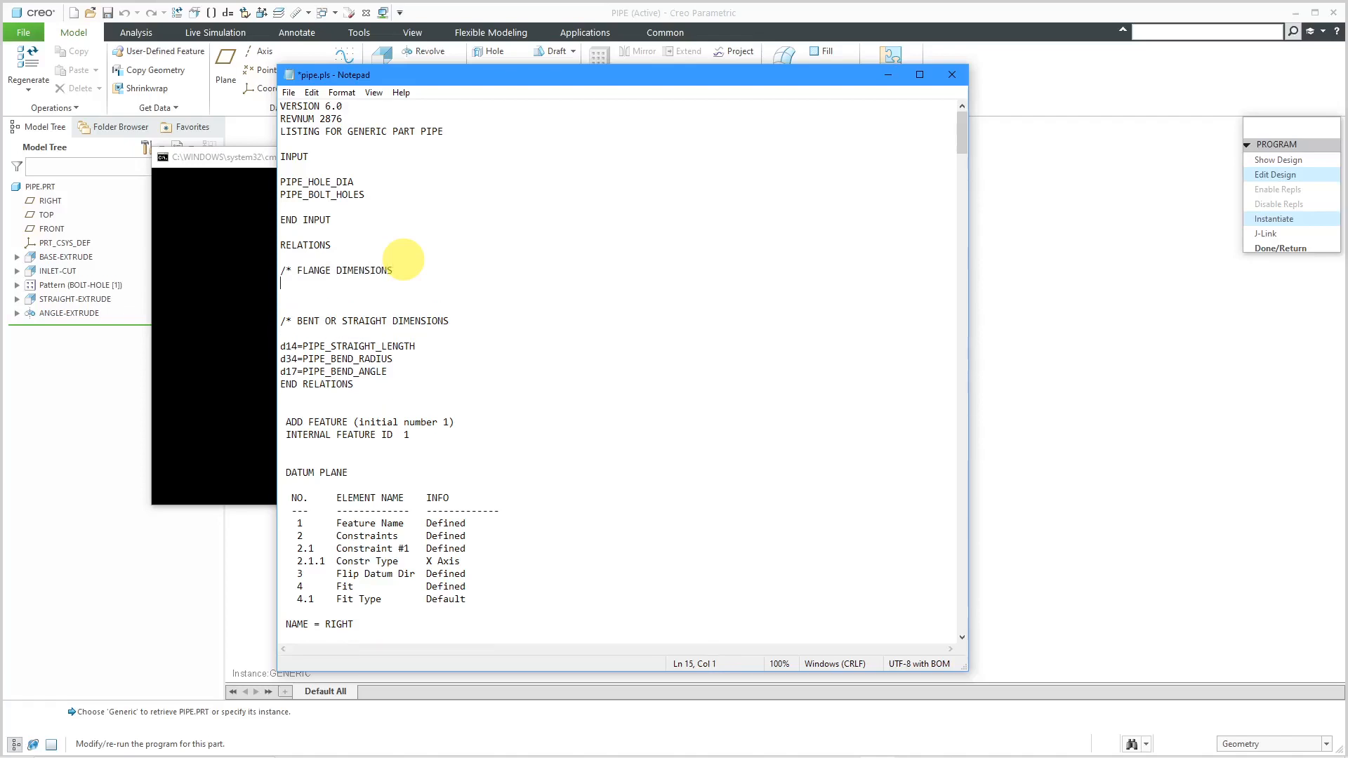
# - Add the relations D22 = PIPE_HOLE_DIA and P6 = PIPE_BOLT_HOLES under the flange dimensions comment
pyautogui.press('Return')
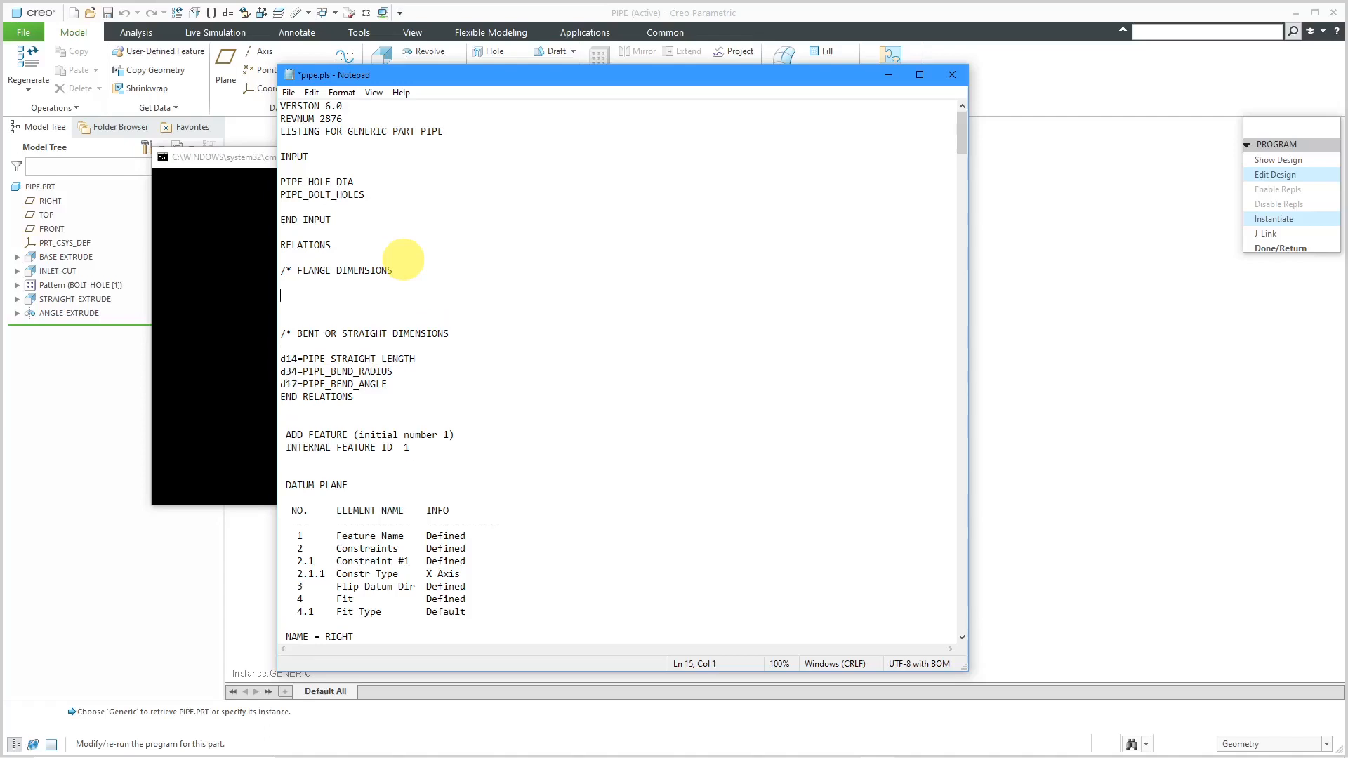
pyautogui.write('D22 = PIPE_HOLE_DIA')
pyautogui.press('Return')
pyautogui.write('P')
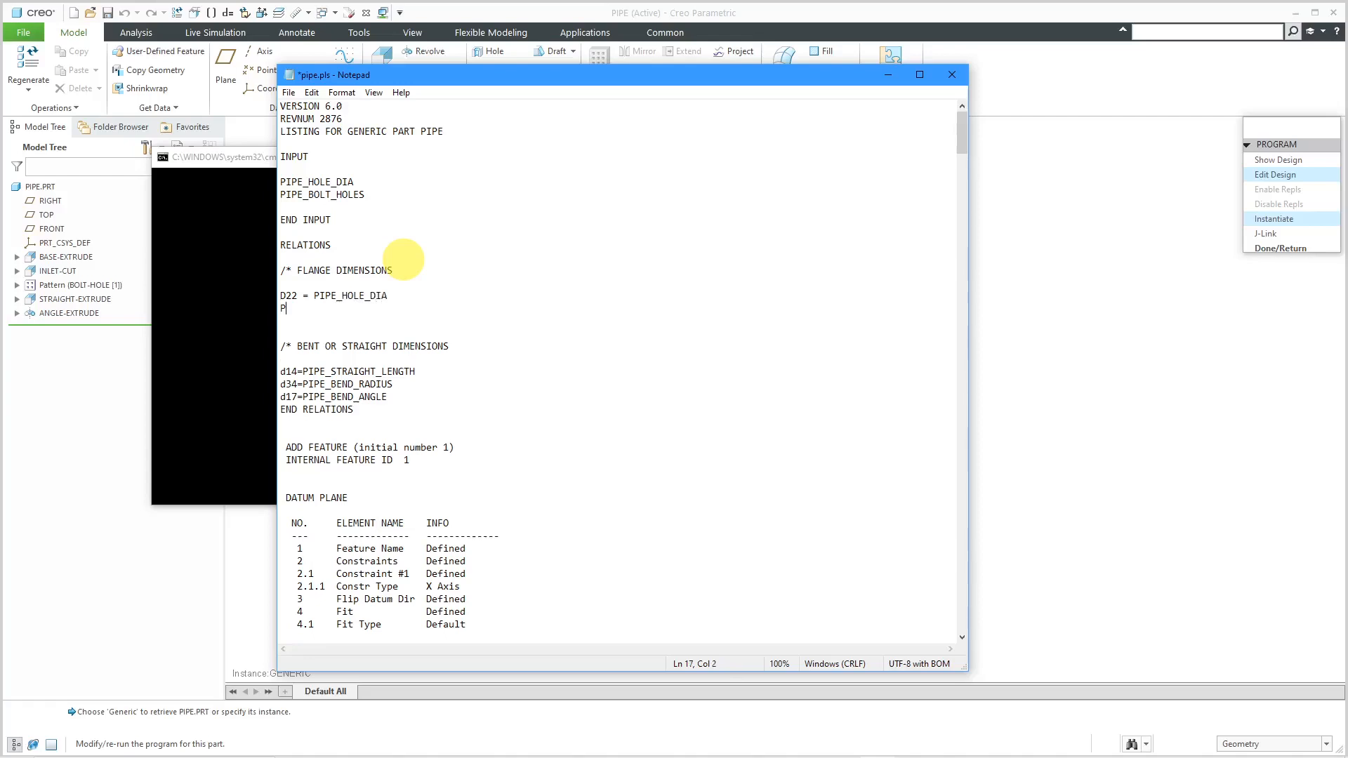
pyautogui.write('6 = PIPE_BOLT_HOLES')
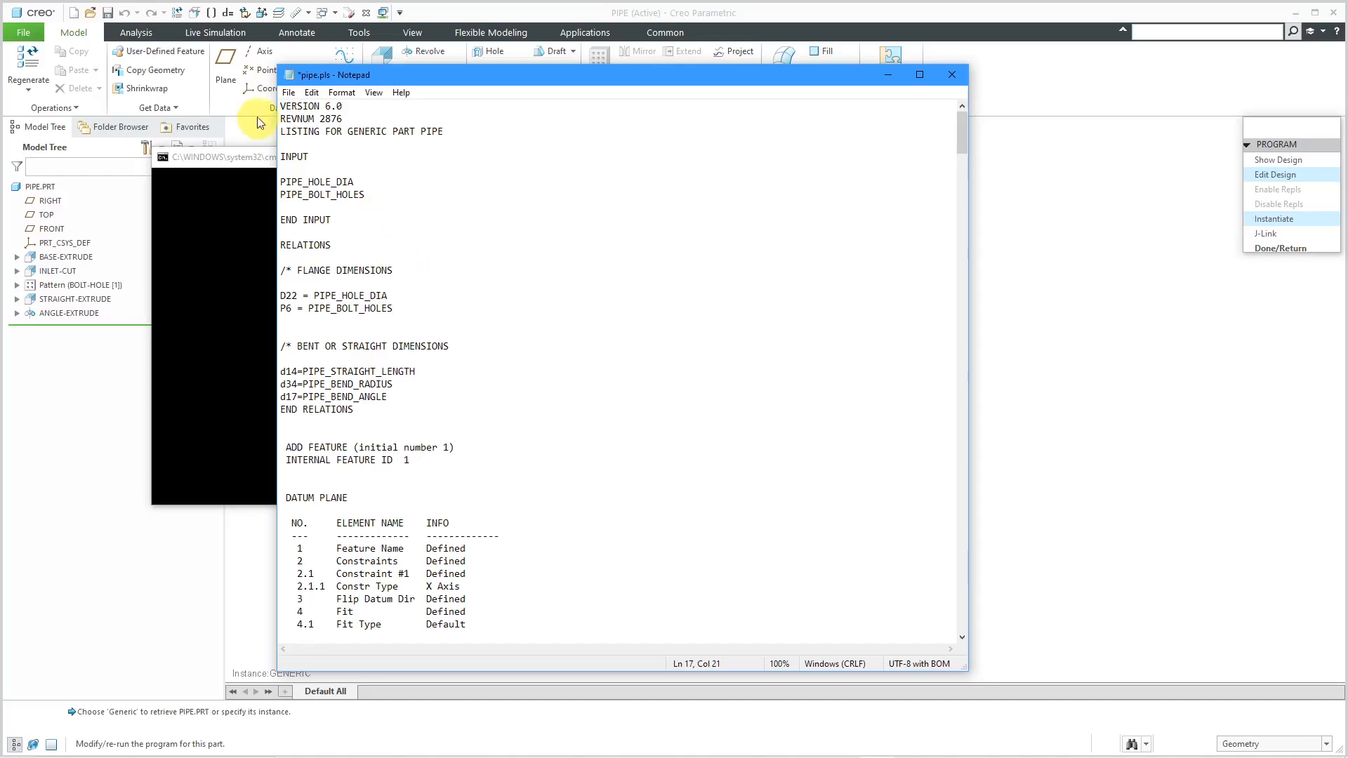
# - Save and close the pipe program file and incorporate the changes into the model
pyautogui.click(288, 93)
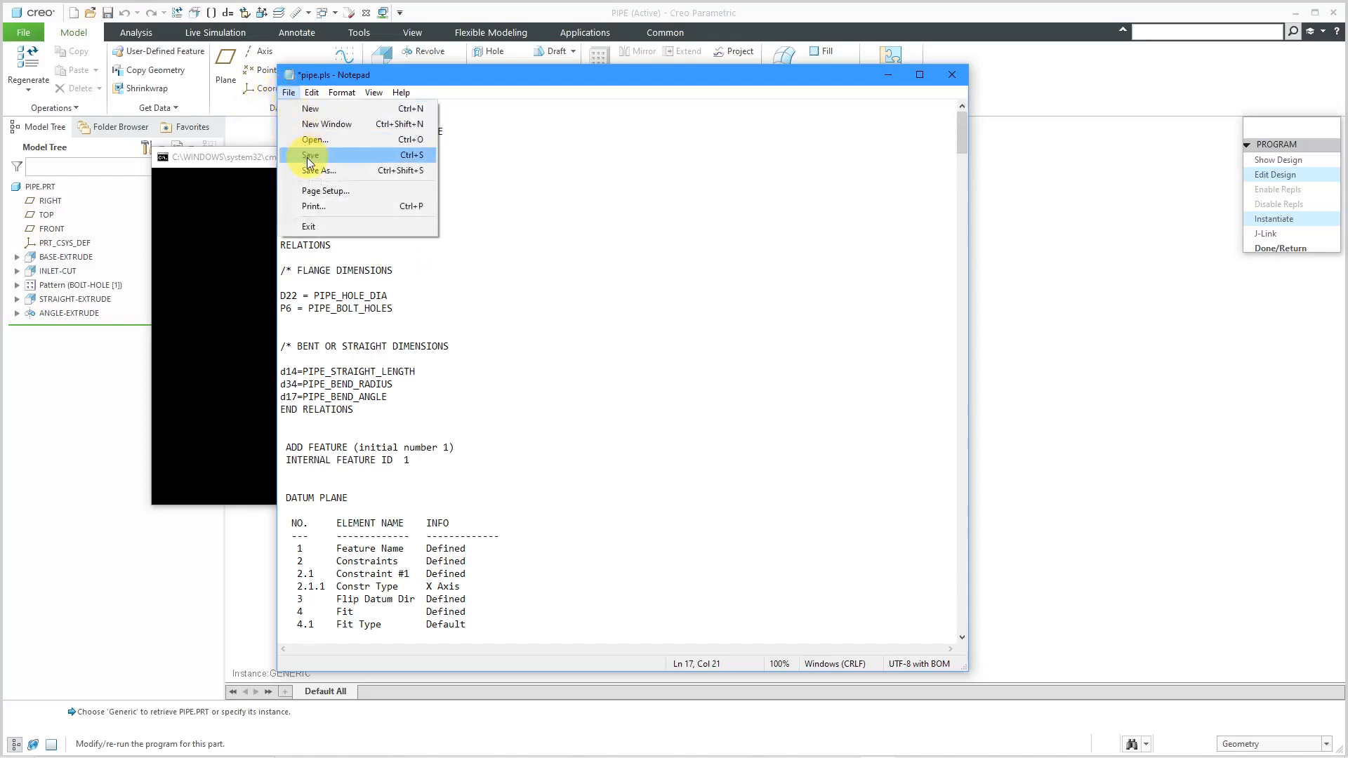
pyautogui.click(309, 155)
pyautogui.click(289, 93)
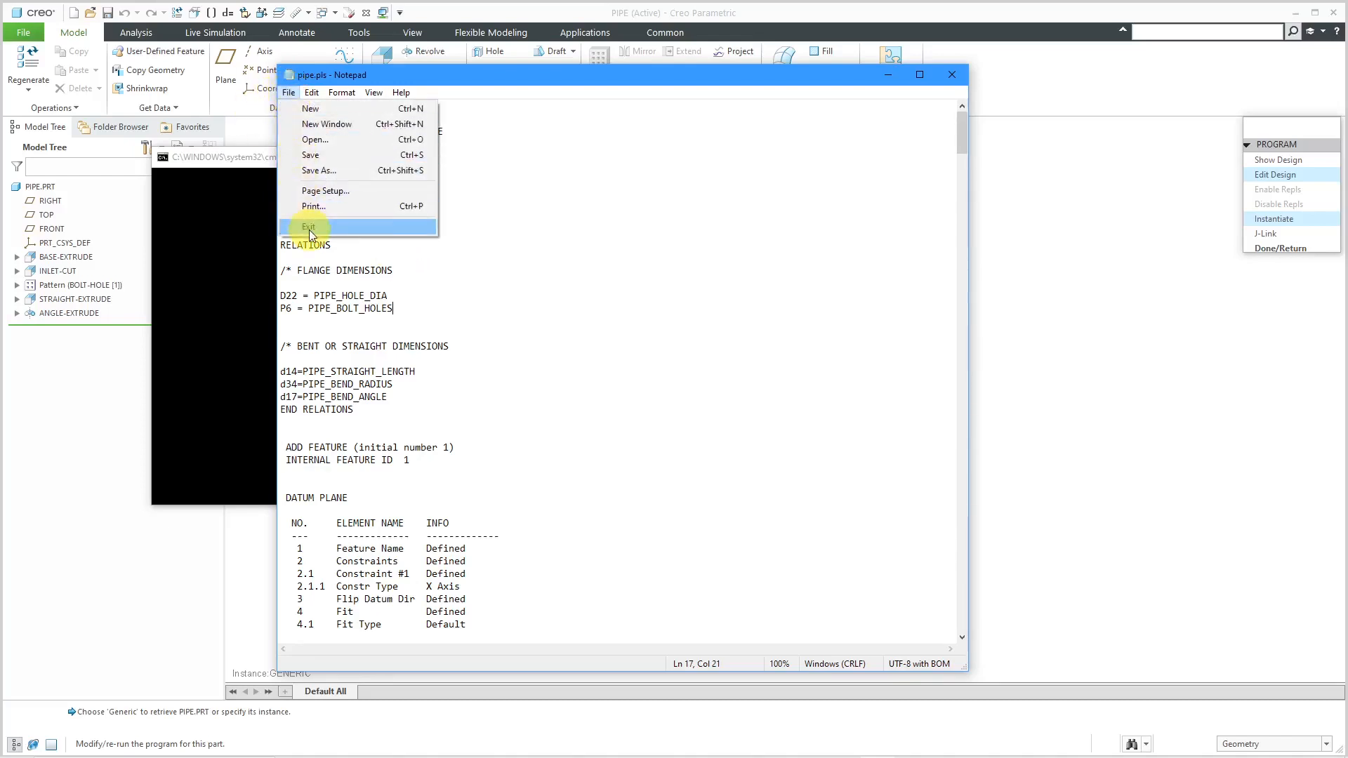
pyautogui.click(309, 227)
pyautogui.click(727, 412)
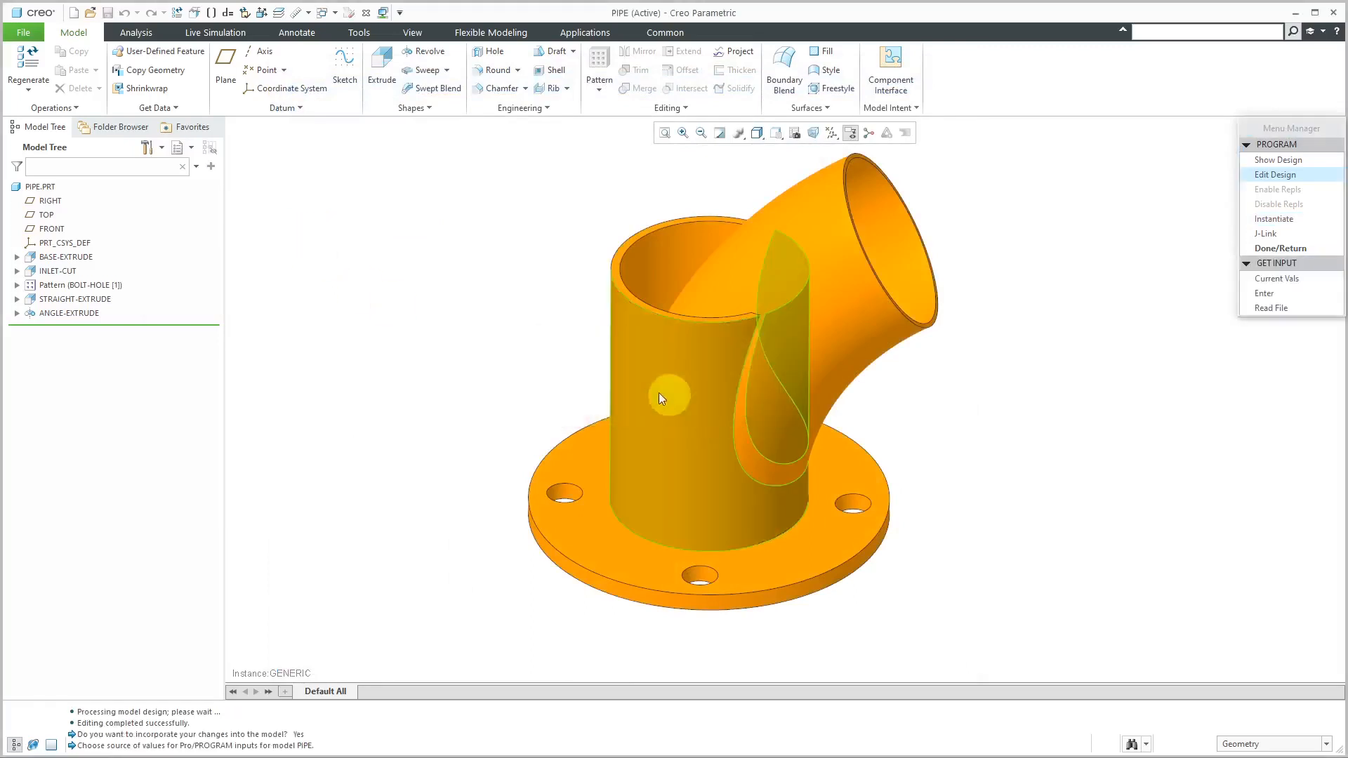
# - Choose to enter values for both program inputs and accept 0 for PIPE_HOLE_DIA and PIPE_BOLT_HOLES
pyautogui.click(1263, 294)
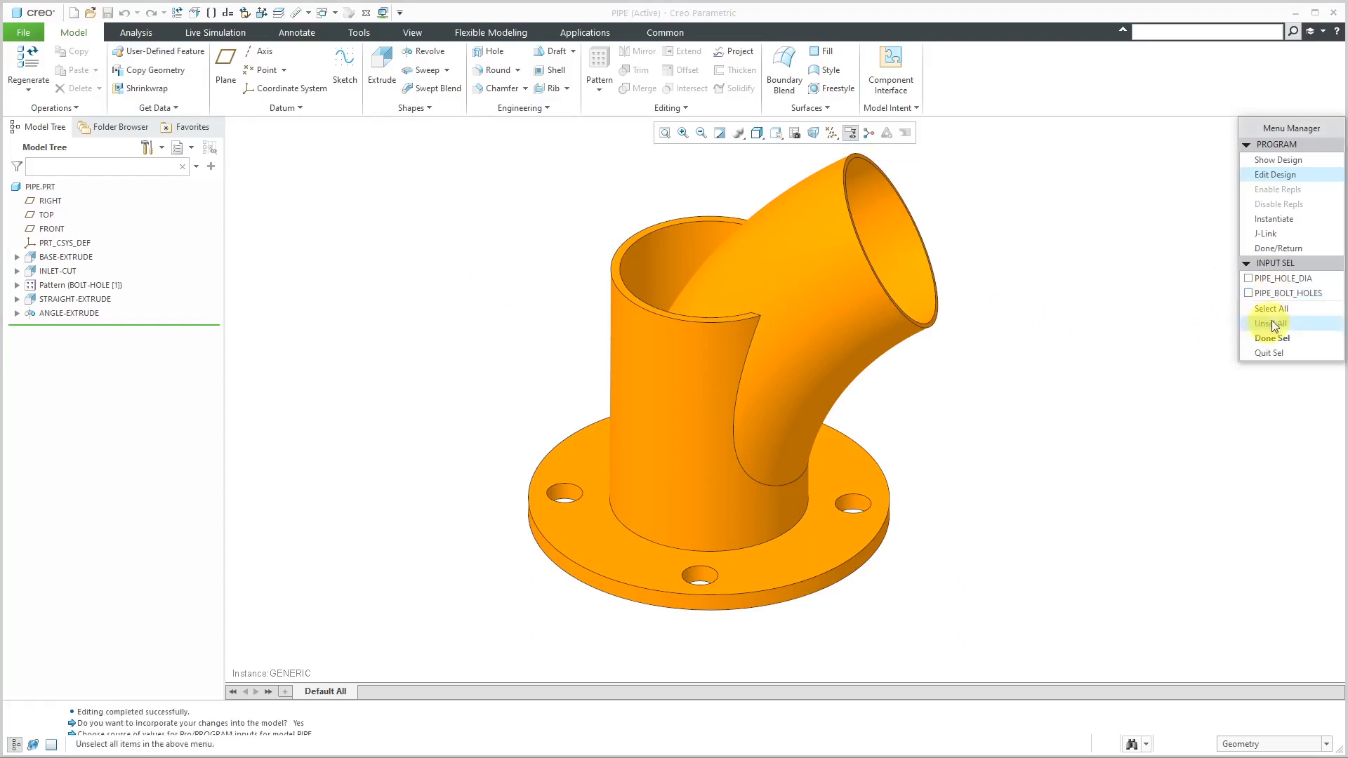
pyautogui.click(1284, 313)
pyautogui.click(1284, 339)
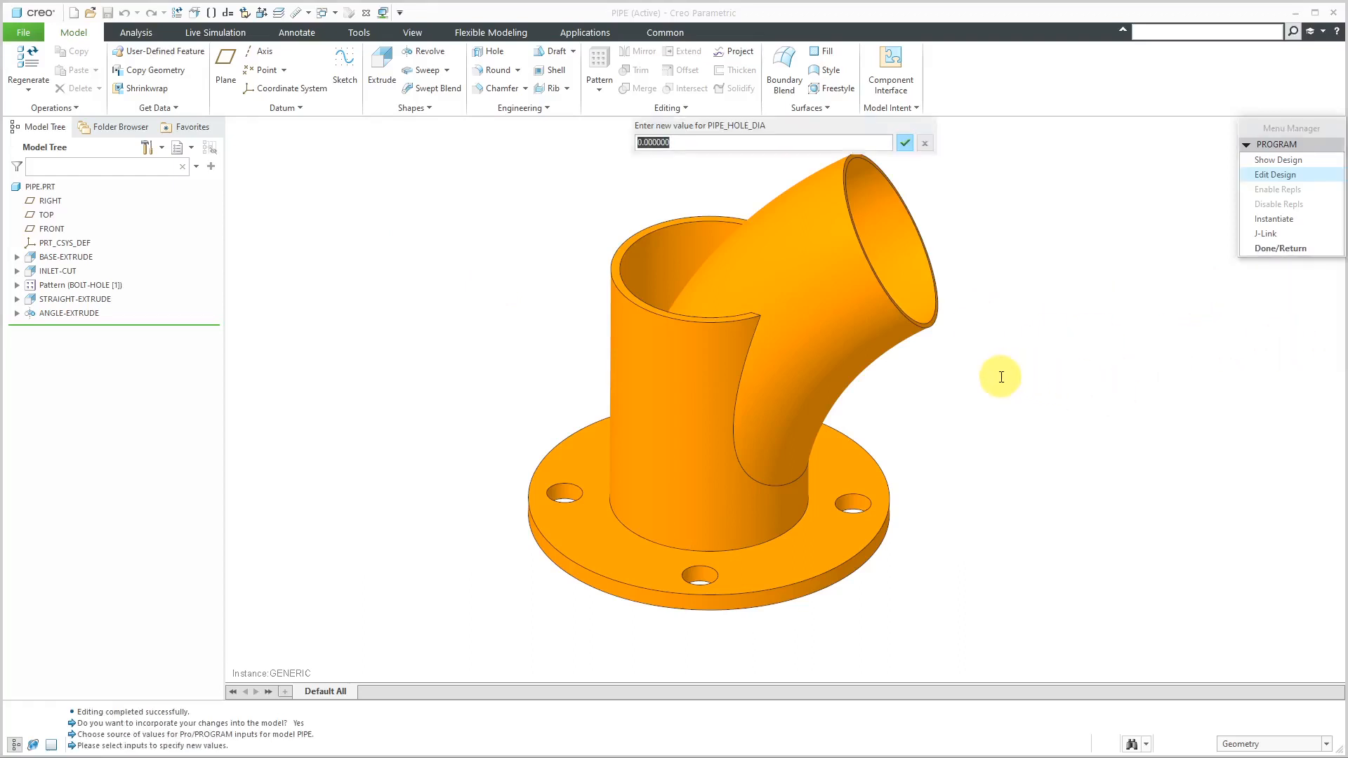
pyautogui.press('Return')
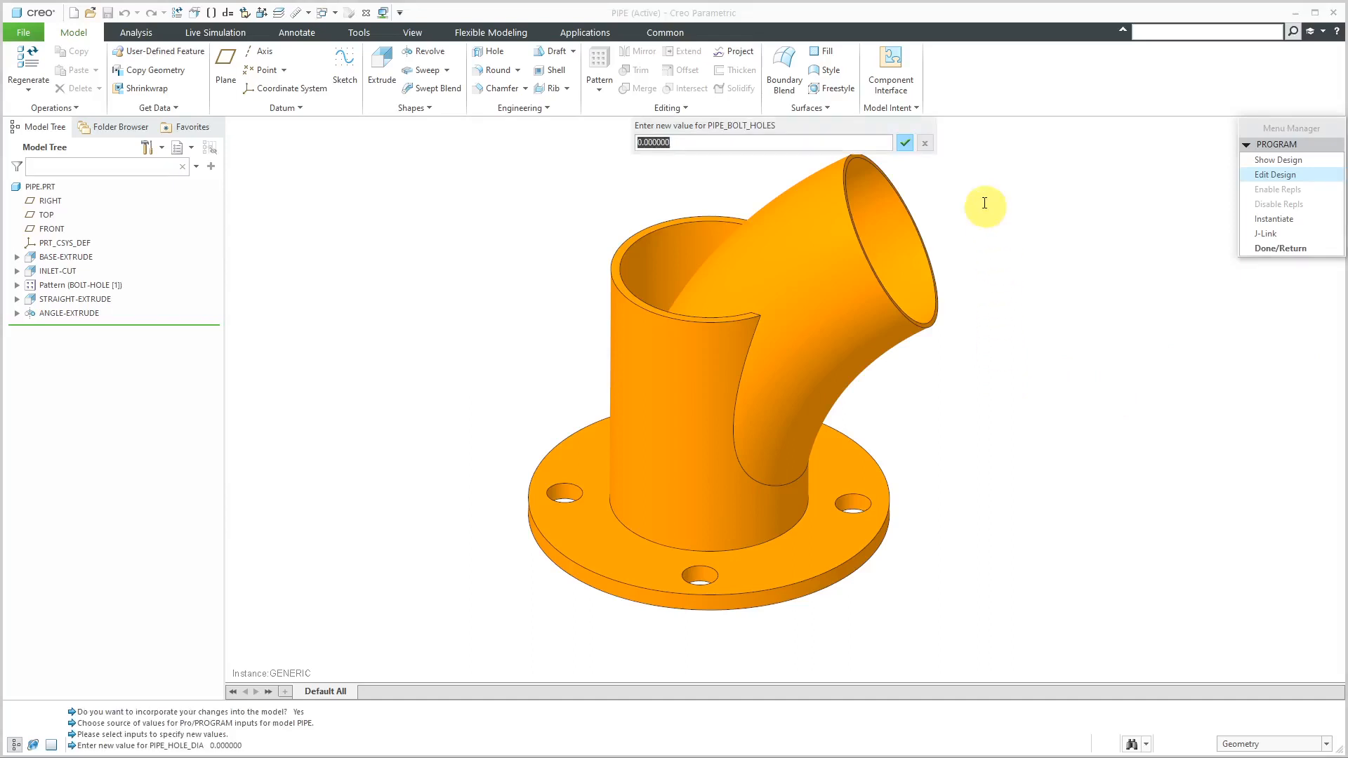
pyautogui.click(903, 143)
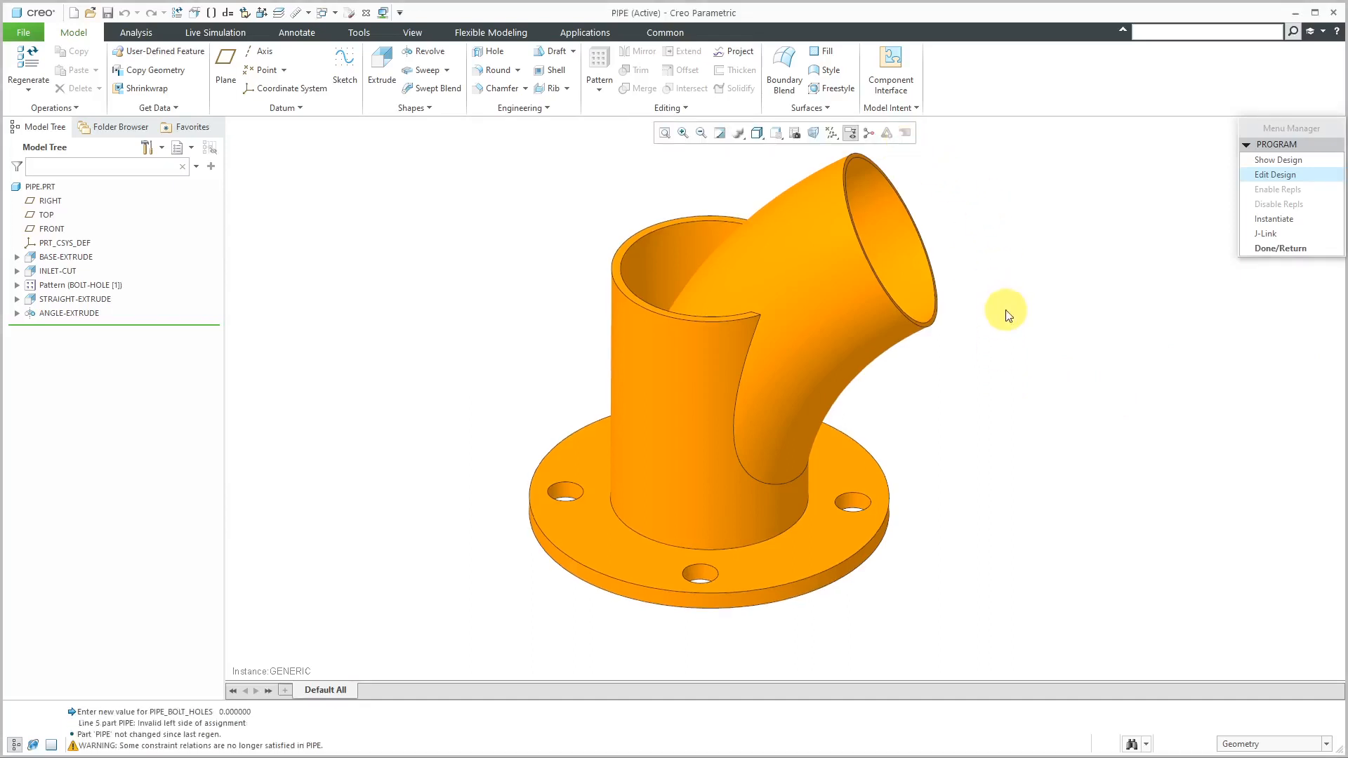
# - Regenerate the generic pipe, entering 25 for PIPE_HOLE_DIA and 10 for PIPE_BOLT_HOLES
pyautogui.click(1289, 176)
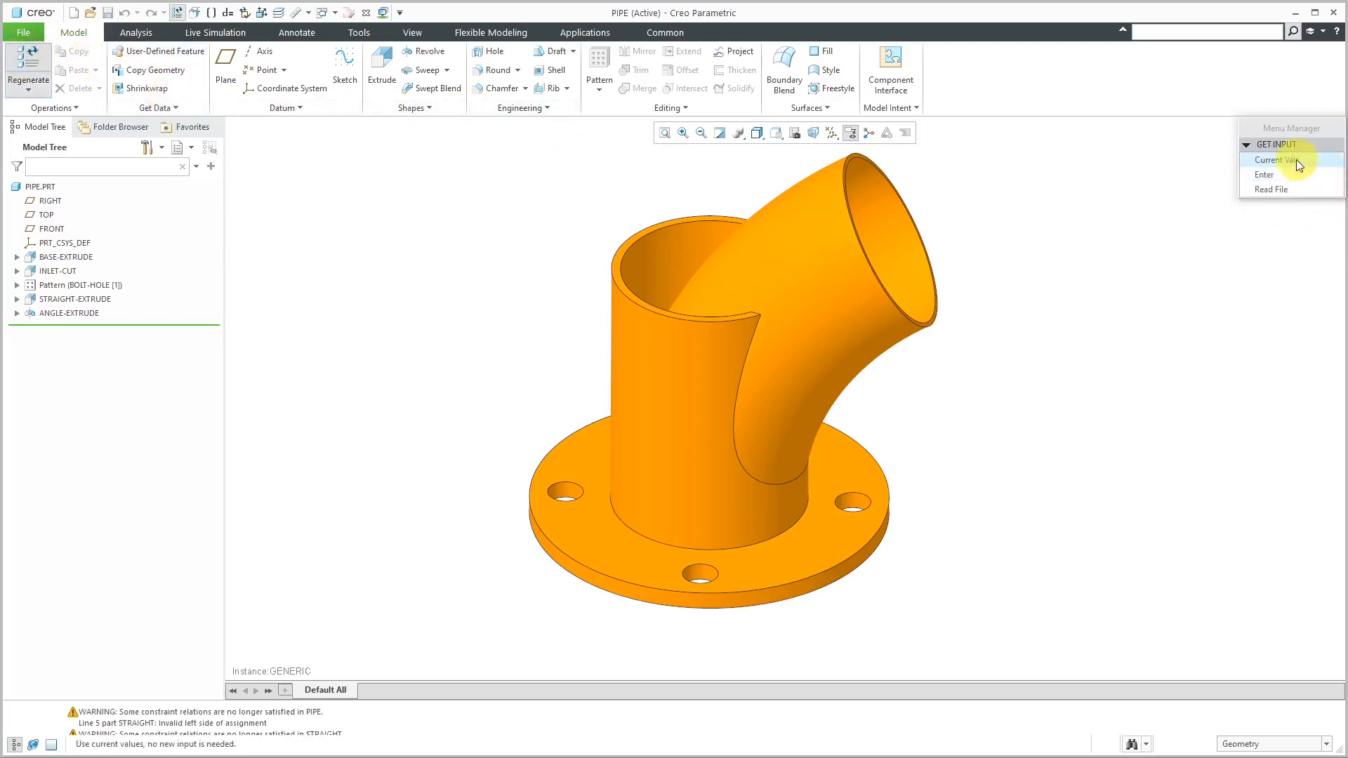
pyautogui.click(1288, 174)
pyautogui.click(1267, 189)
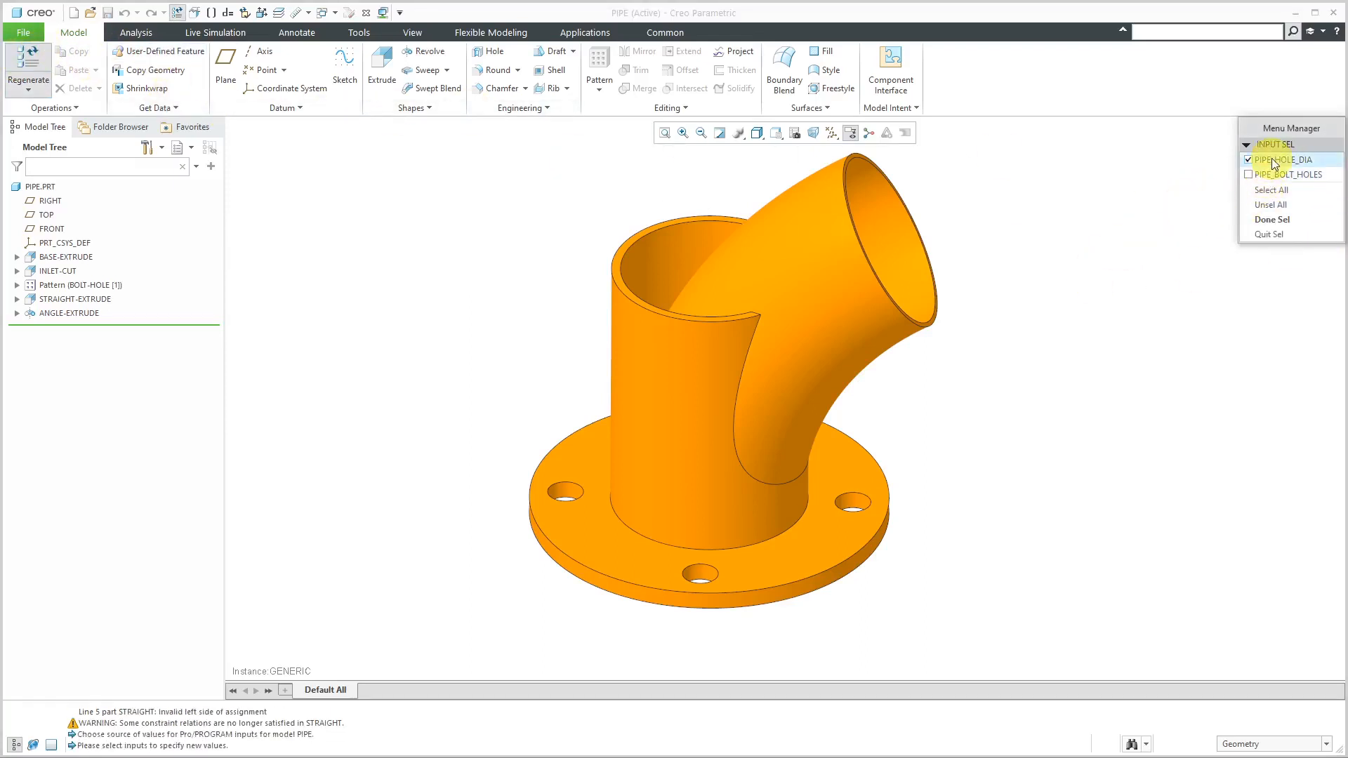
pyautogui.click(1284, 221)
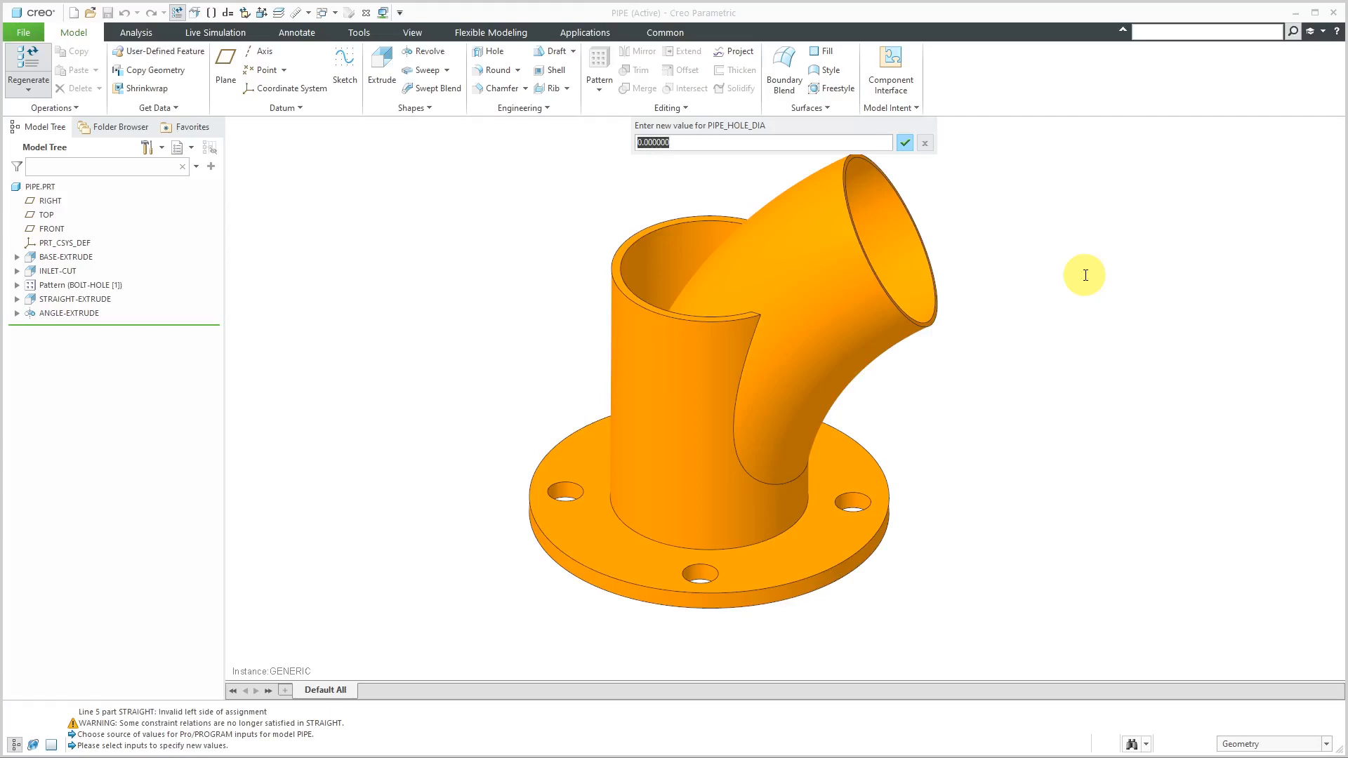
pyautogui.write('25')
pyautogui.press('Return')
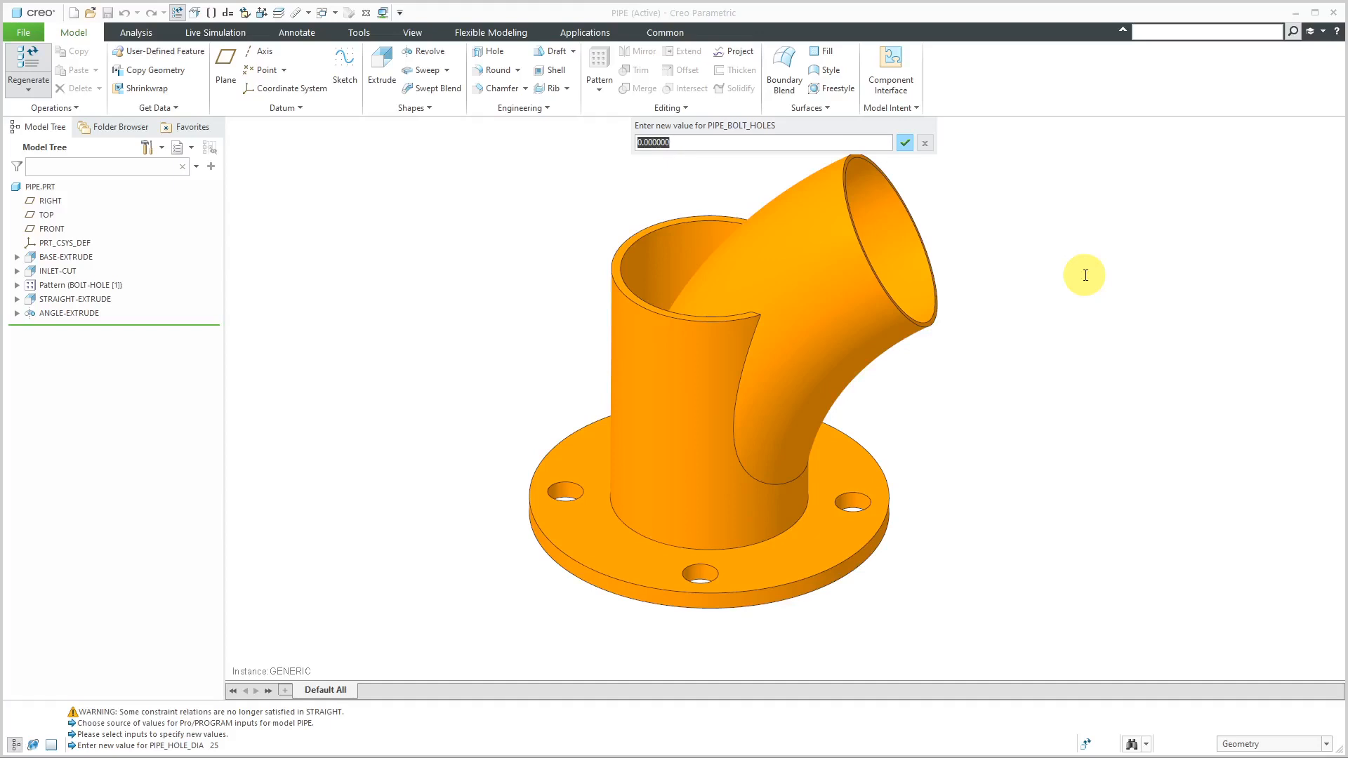
pyautogui.write('10')
pyautogui.press('Return')
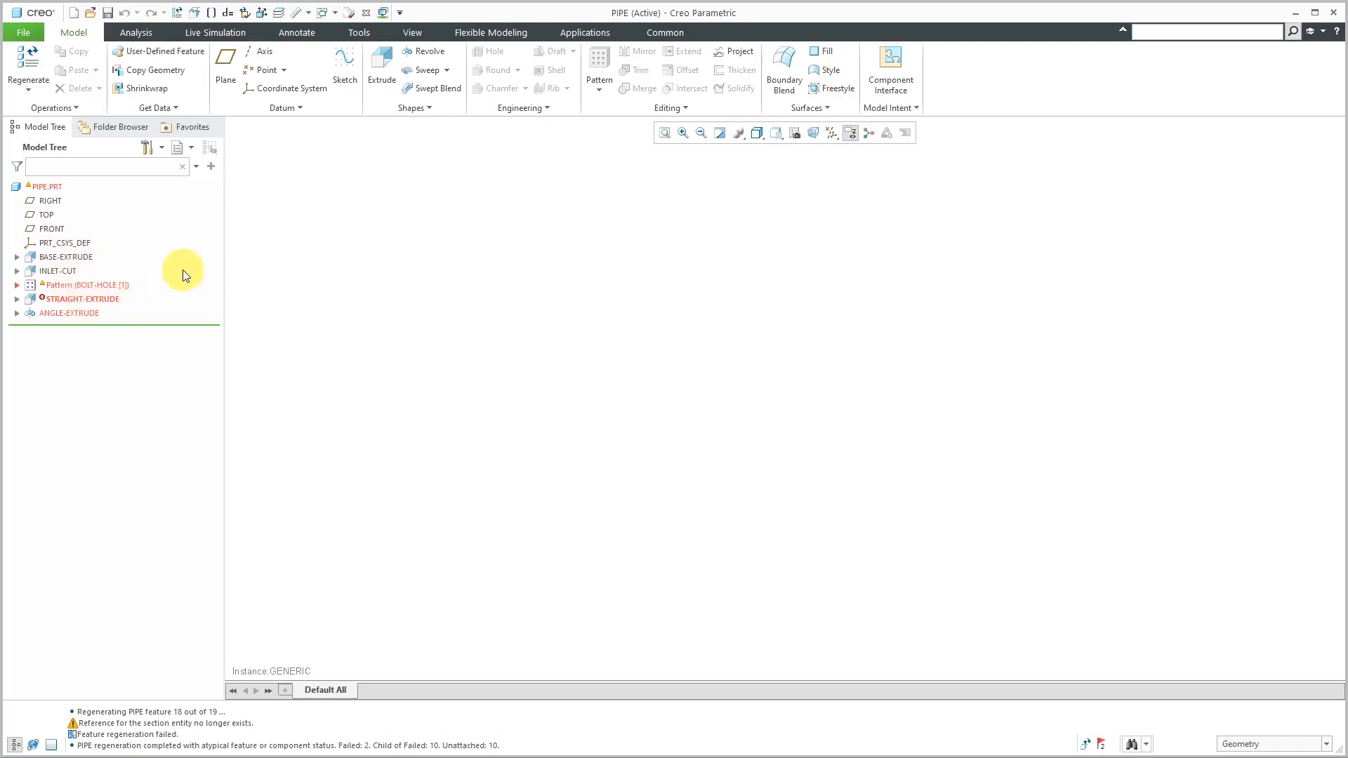
# - Add the part relations D1 = D22 + 10 and D2 = D22 + 6 below the P6 relation
pyautogui.click(888, 108)
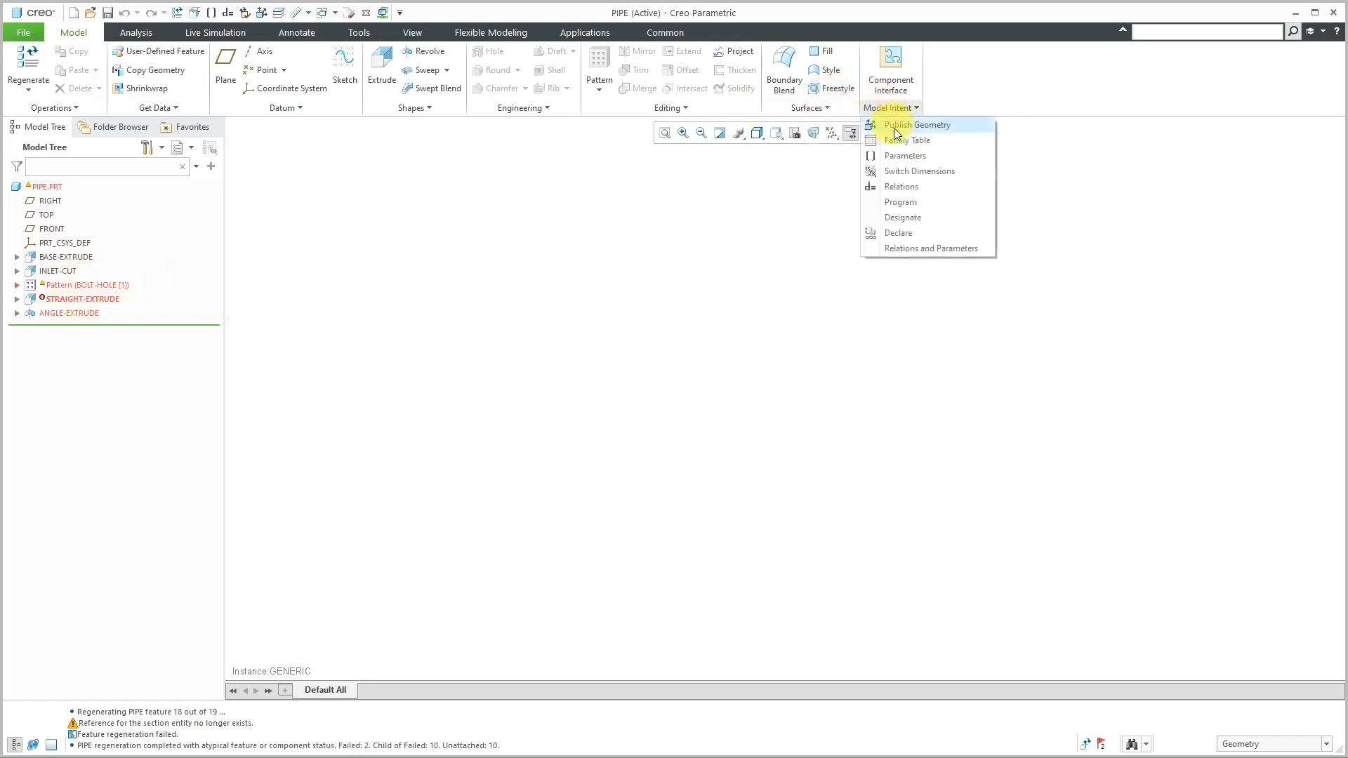
pyautogui.click(901, 186)
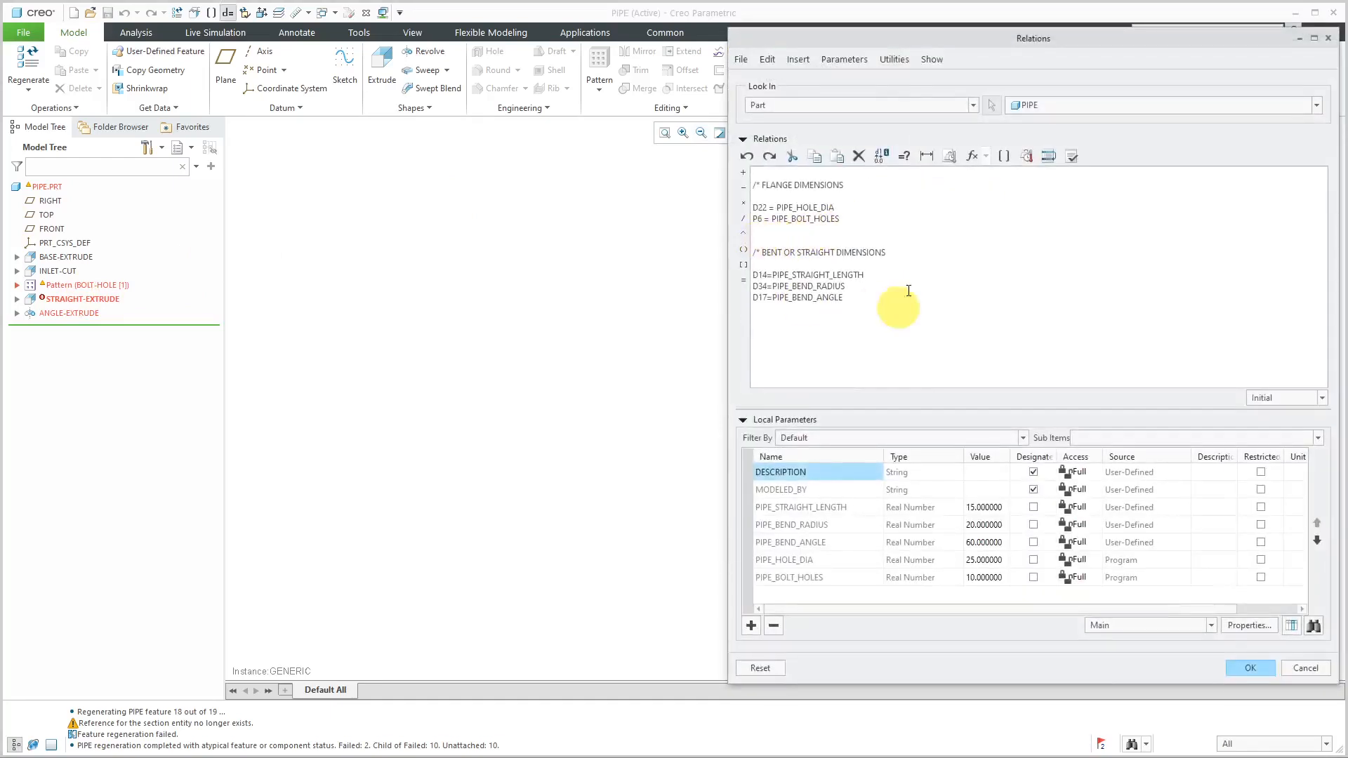
pyautogui.click(849, 230)
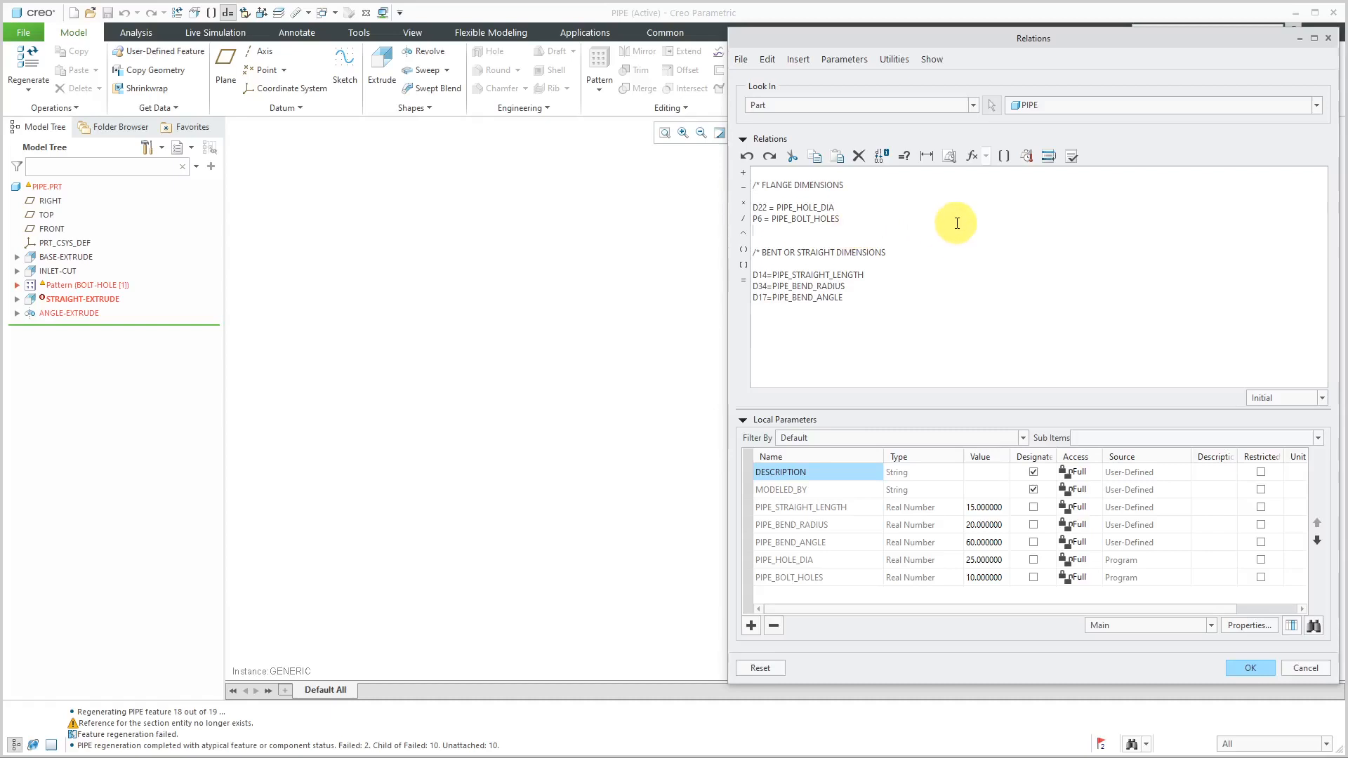
pyautogui.press('Return')
pyautogui.press('Return')
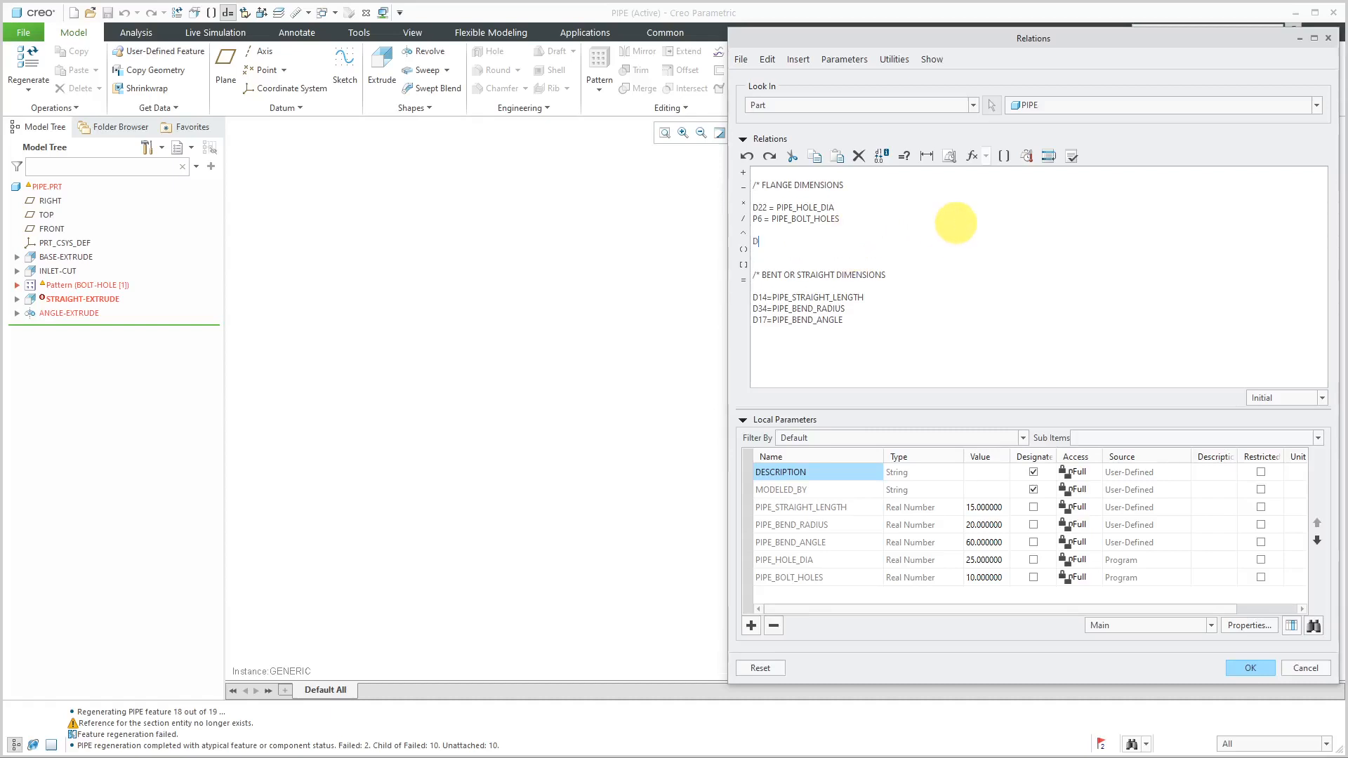
pyautogui.write('D1 = D22 + 10')
pyautogui.press('Return')
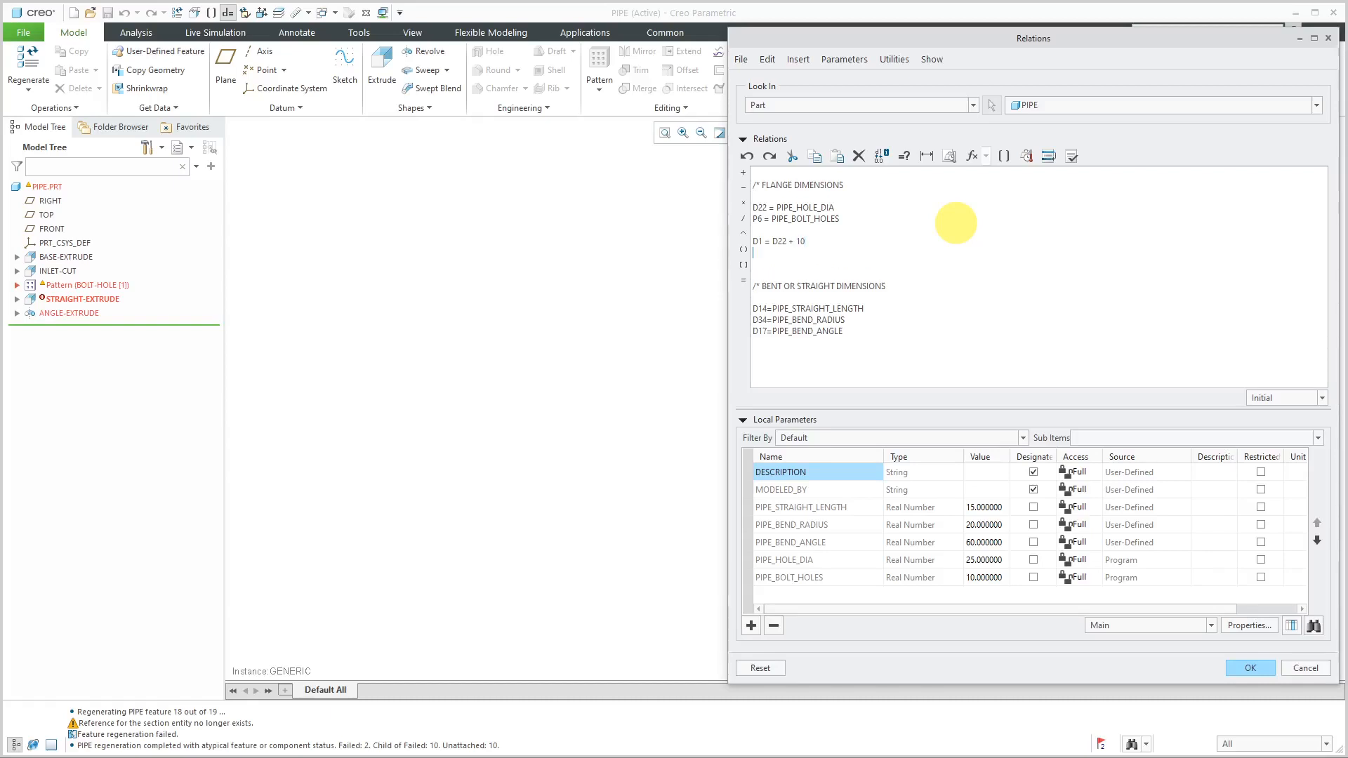
pyautogui.write('D2 = D22 + 6')
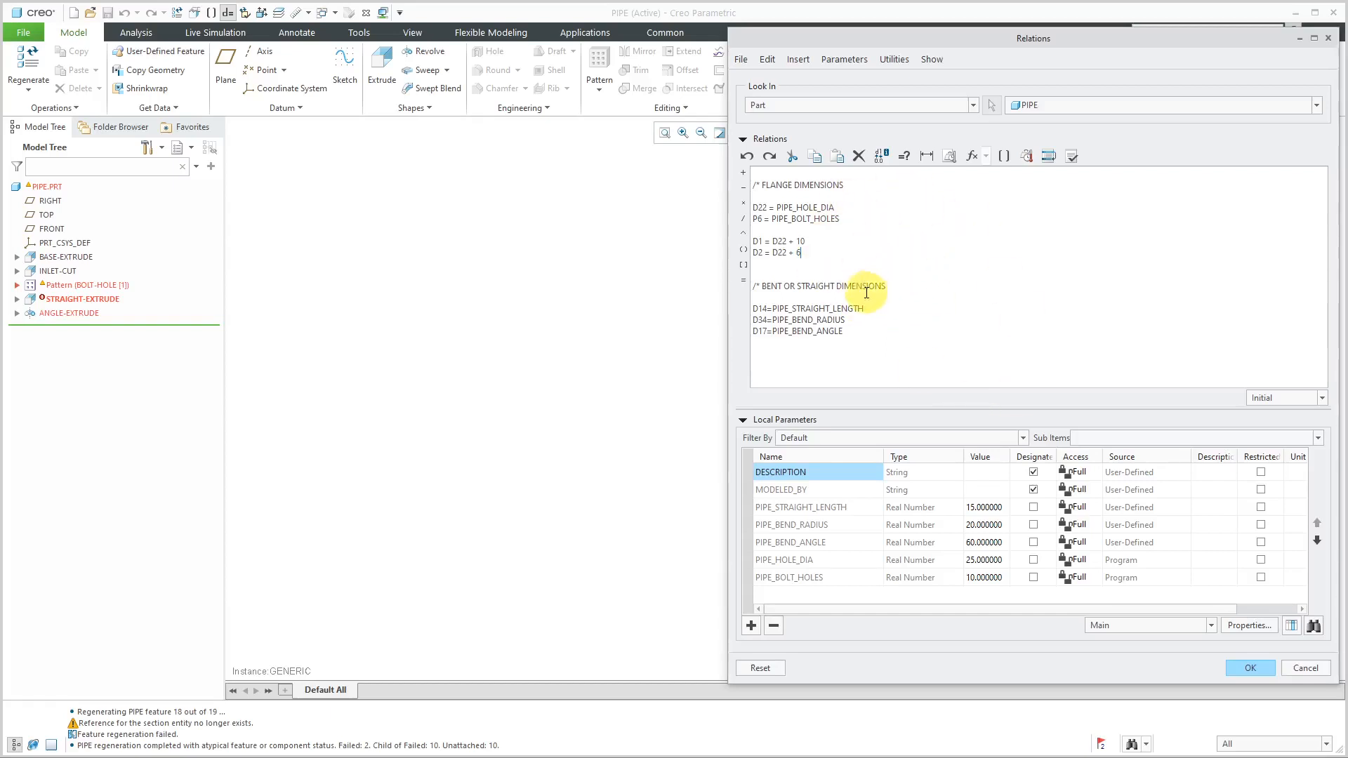
# - Verify the pipe's relations and accept them
pyautogui.click(744, 61)
pyautogui.click(920, 40)
pyautogui.click(1071, 155)
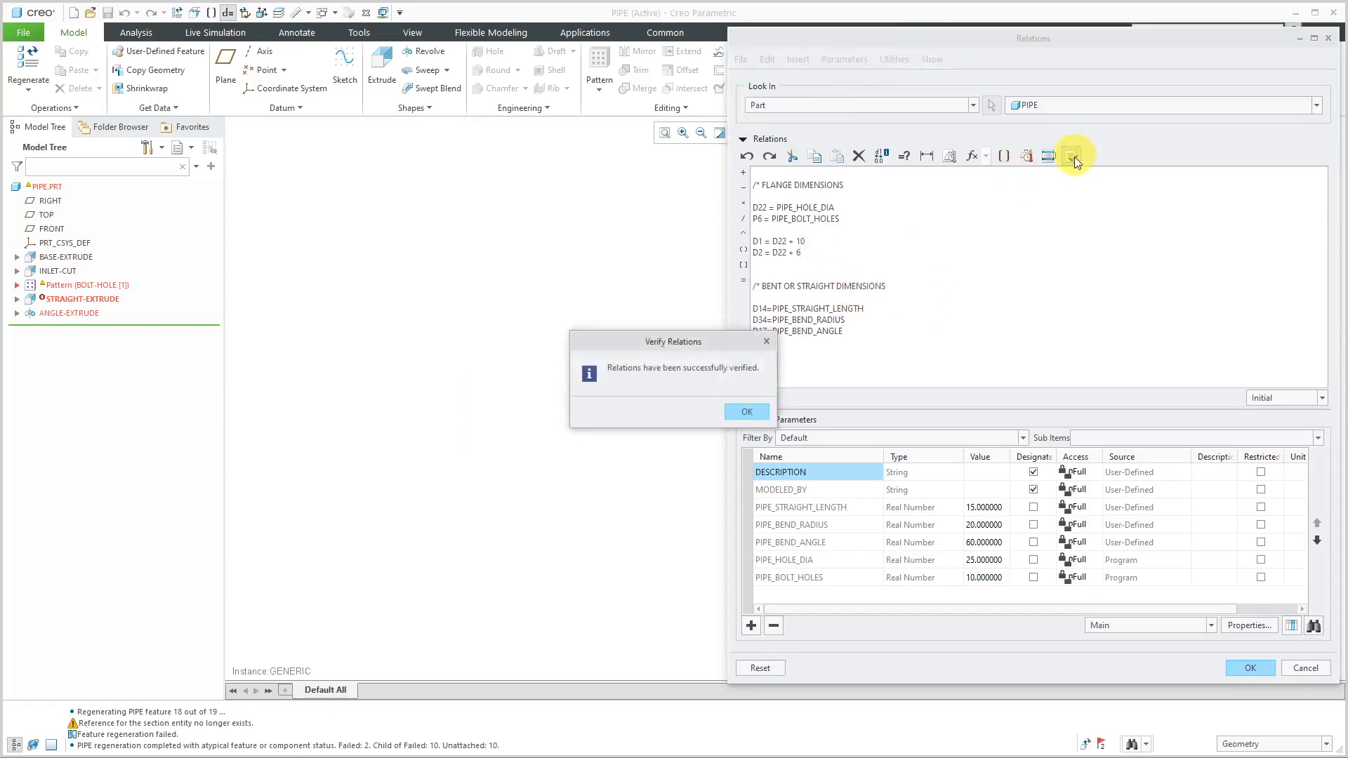
pyautogui.click(748, 411)
pyautogui.click(1250, 668)
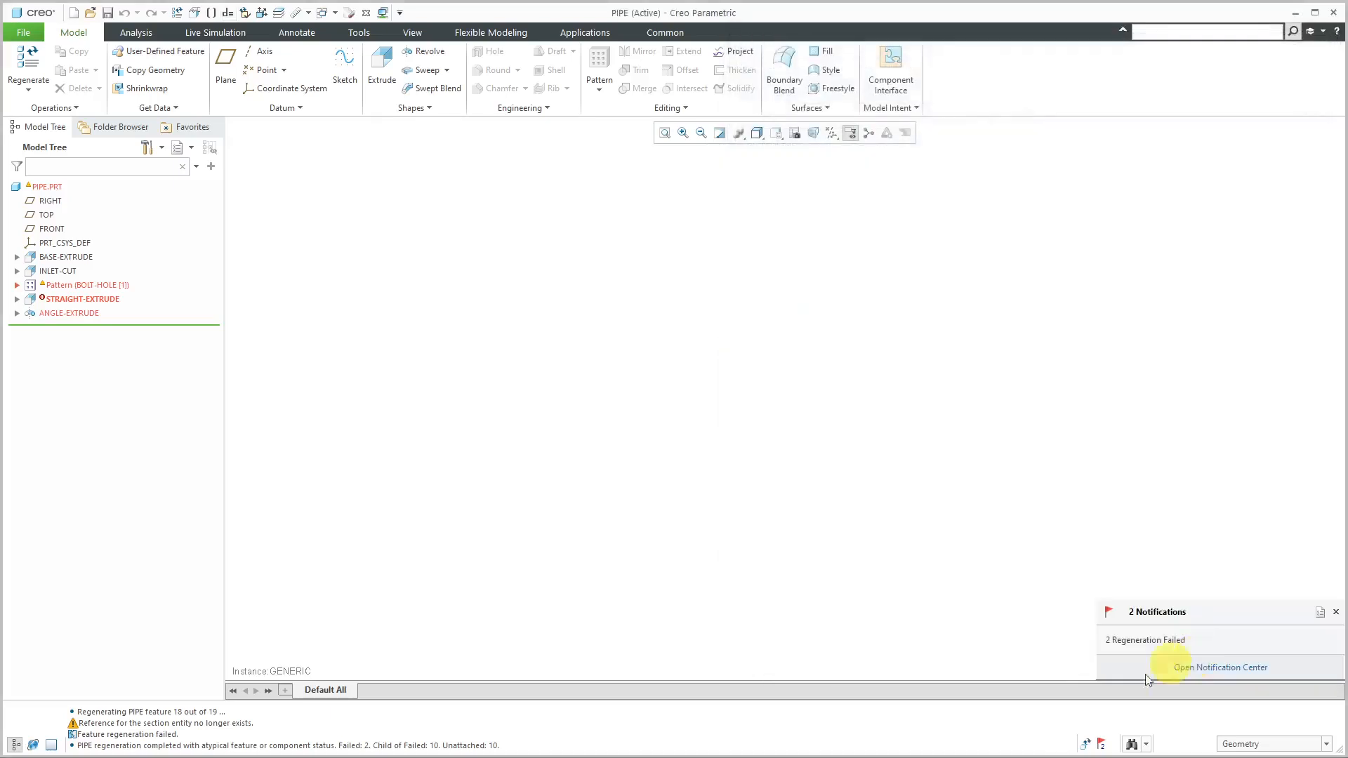
# - Regenerate the pipe with both inputs selected, accepting PIPE_HOLE_DIA 25 and PIPE_BOLT_HOLES 10
pyautogui.click(1083, 746)
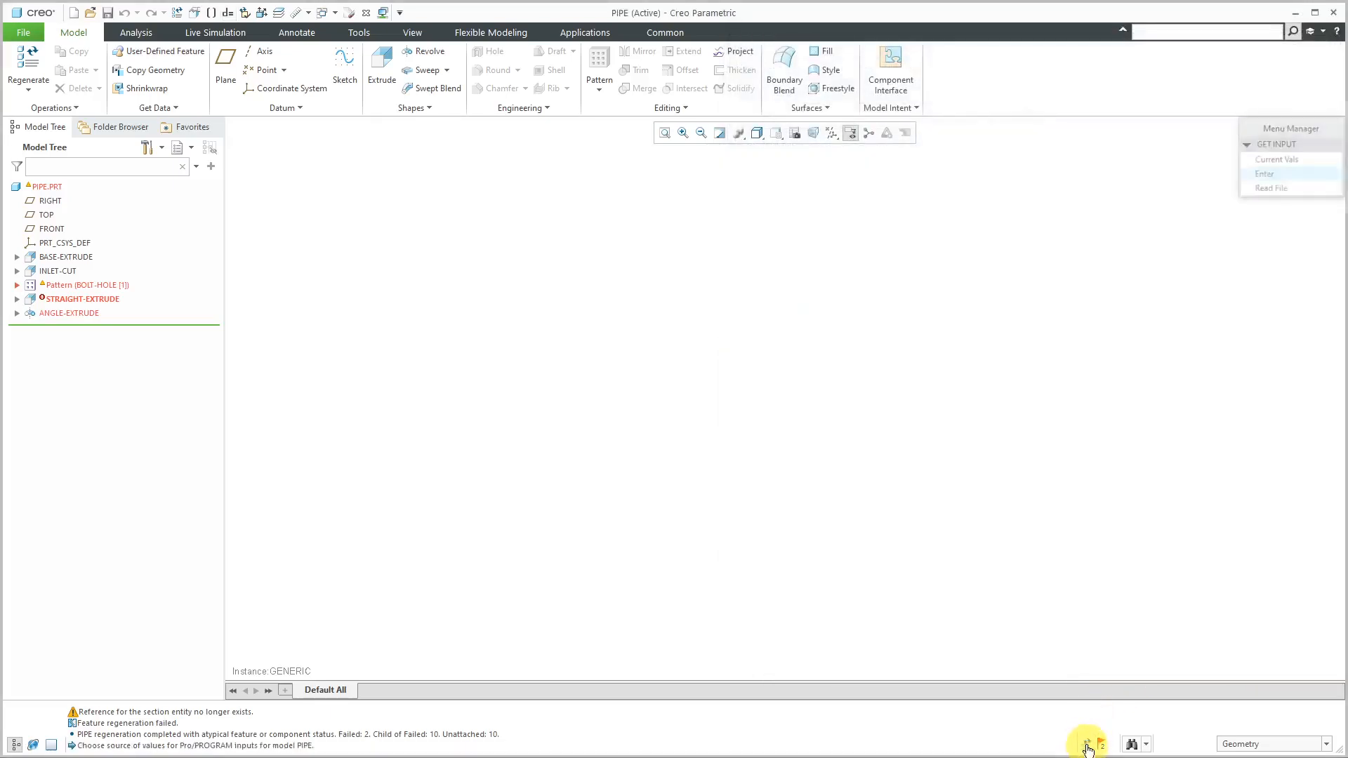
pyautogui.click(1268, 173)
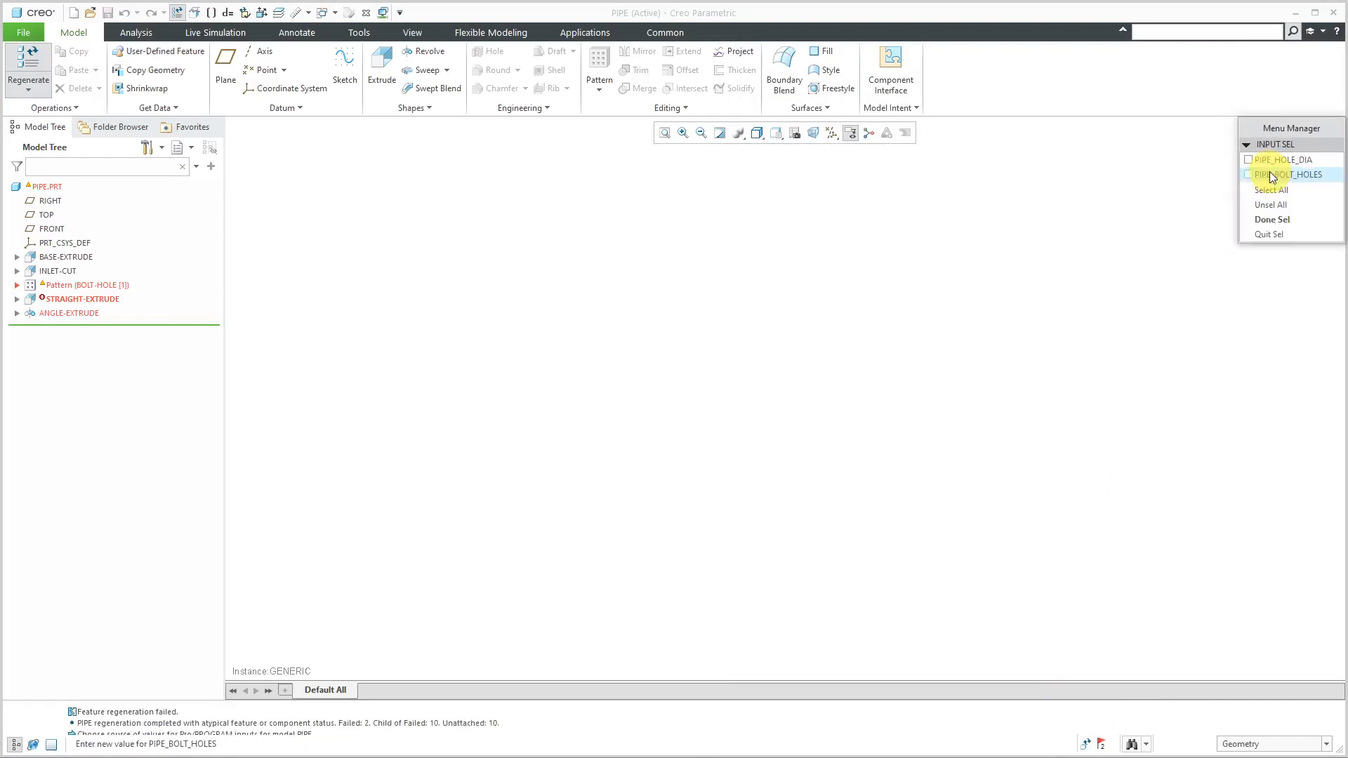
pyautogui.click(1272, 191)
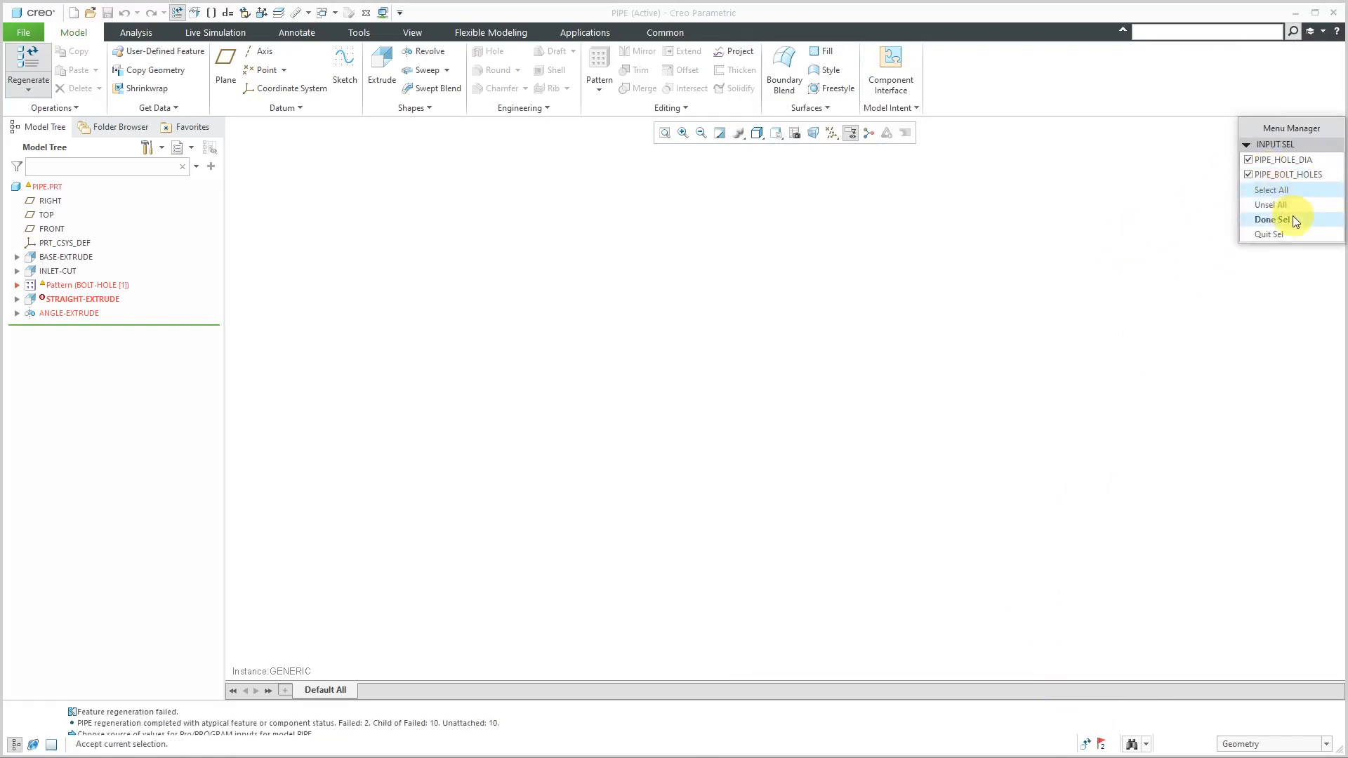
pyautogui.click(1271, 219)
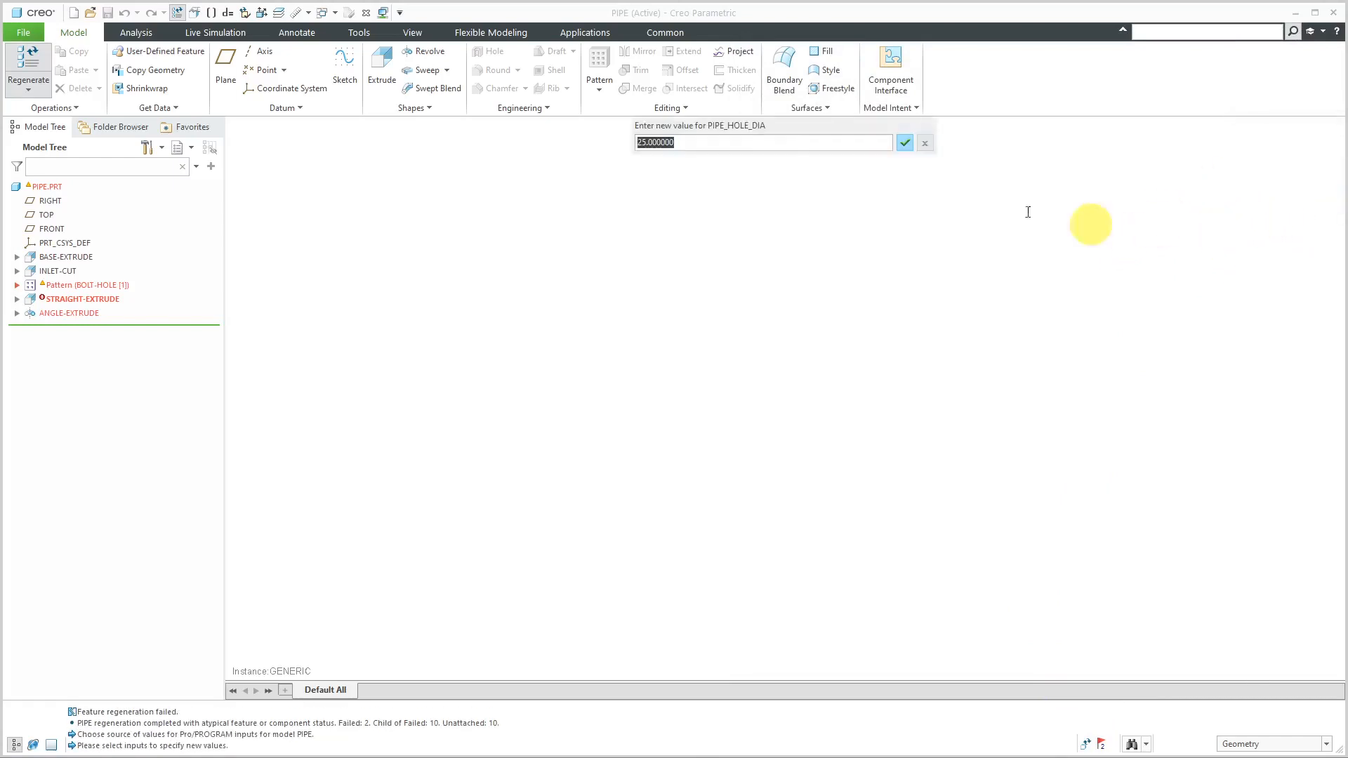
pyautogui.click(907, 144)
pyautogui.click(907, 144)
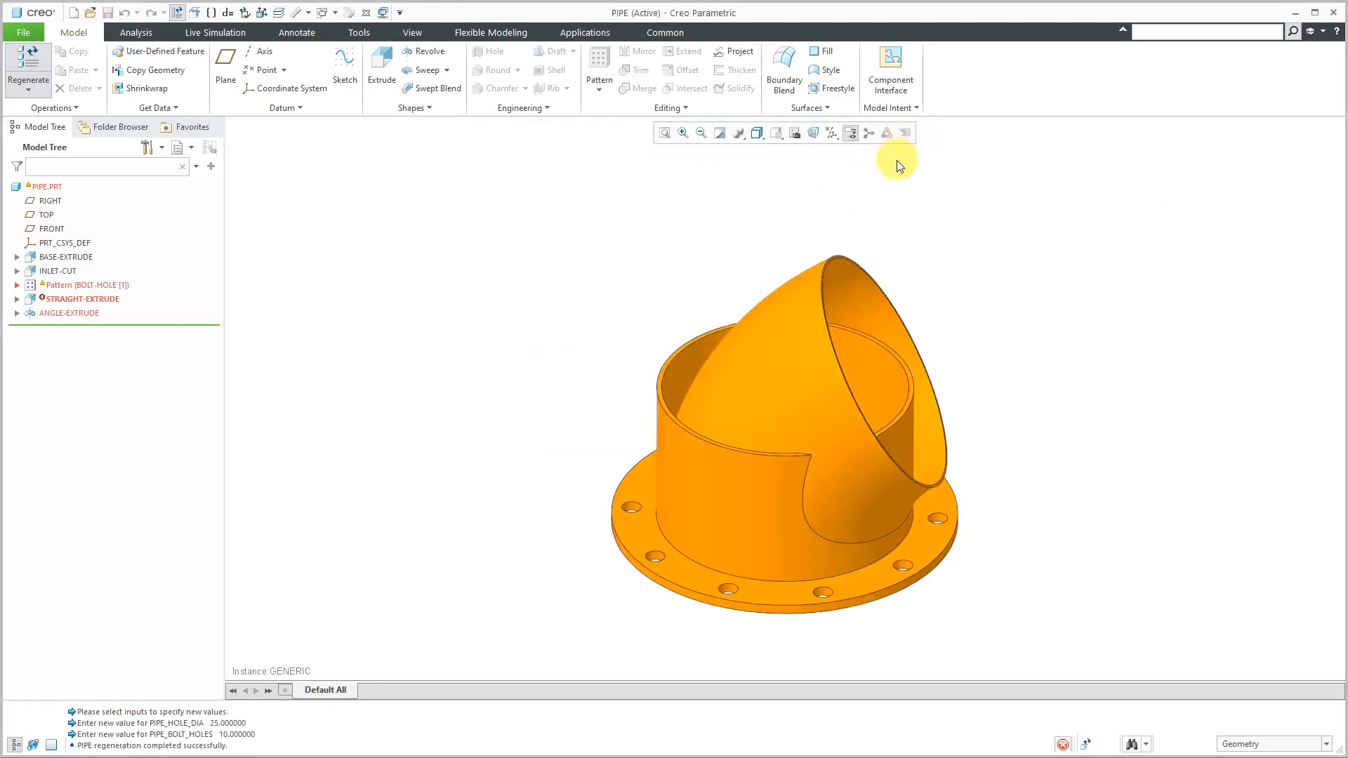
# - Inspect the regenerated pipe and close its window to return to the reducer assembly
pyautogui.moveTo(825, 353)
pyautogui.mouseDown(button='middle')
pyautogui.moveTo(857, 306)
pyautogui.moveTo(776, 319)
pyautogui.moveTo(759, 340)
pyautogui.moveTo(794, 286)
pyautogui.moveTo(812, 341)
pyautogui.moveTo(782, 277)
pyautogui.moveTo(780, 347)
pyautogui.moveTo(925, 461)
pyautogui.moveTo(839, 422)
pyautogui.moveTo(771, 350)
pyautogui.moveTo(825, 397)
pyautogui.mouseUp(button='middle')
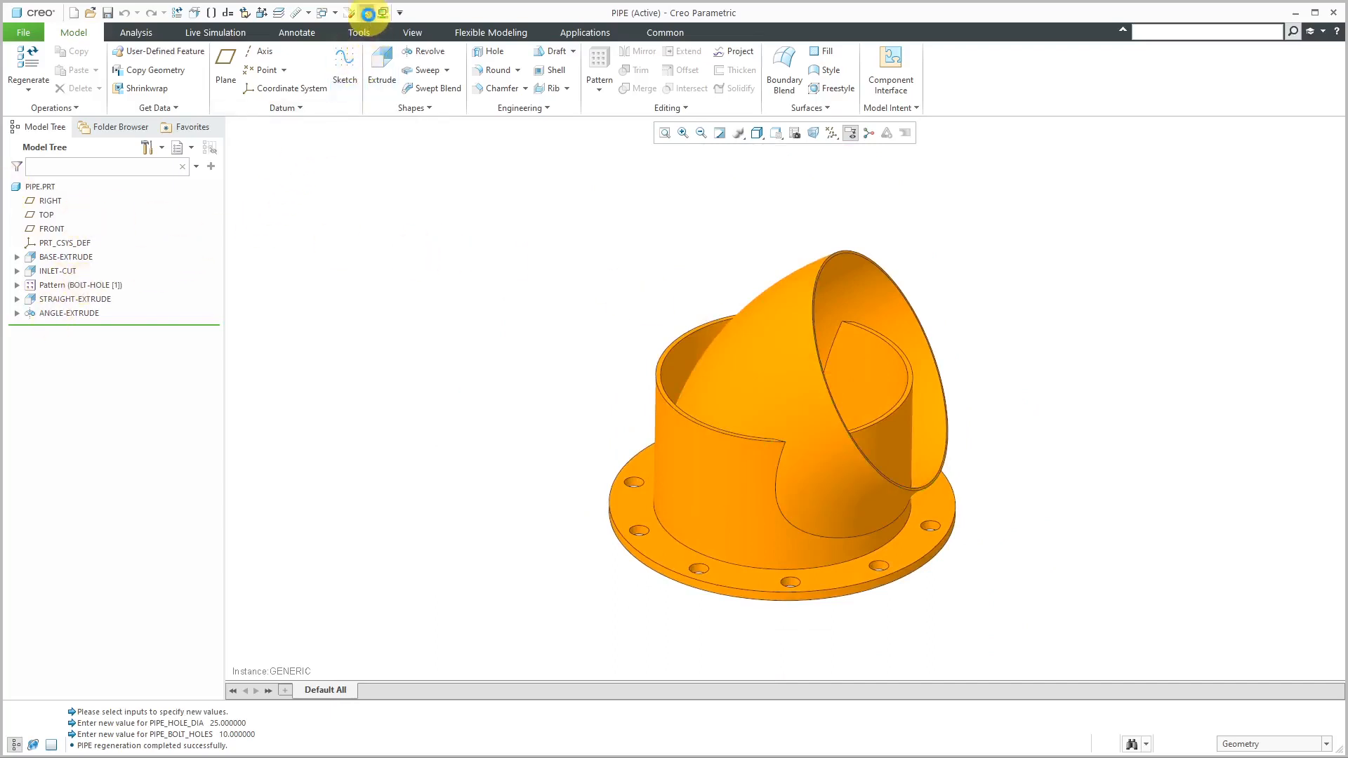
pyautogui.click(366, 13)
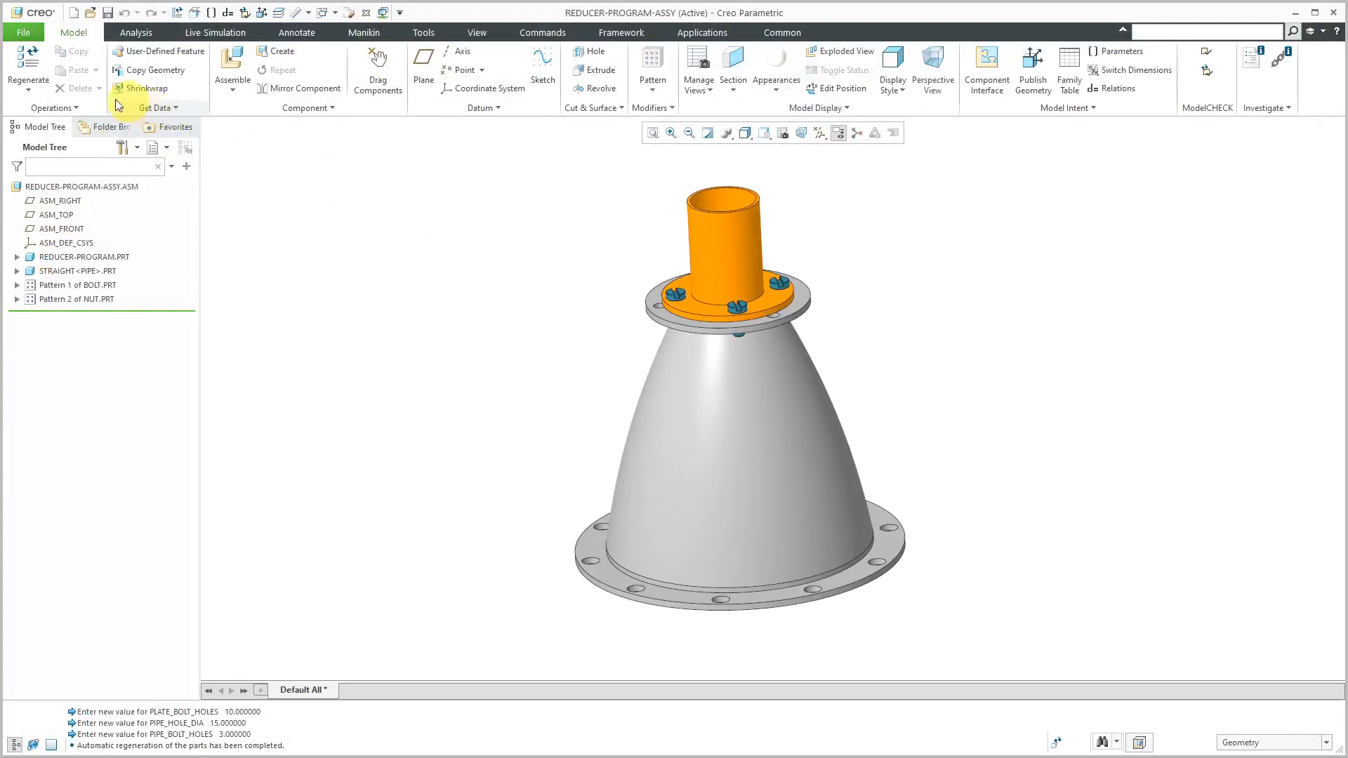
# - Regenerate the reducer assembly with all inputs selected, accepting PLATE_HOLE_DIA 30, PLATE_BOLT_HOLES 8, PIPE_HOLE_DIA 20, PIPE_BOLT_HOLES 6 and height 40
pyautogui.click(30, 64)
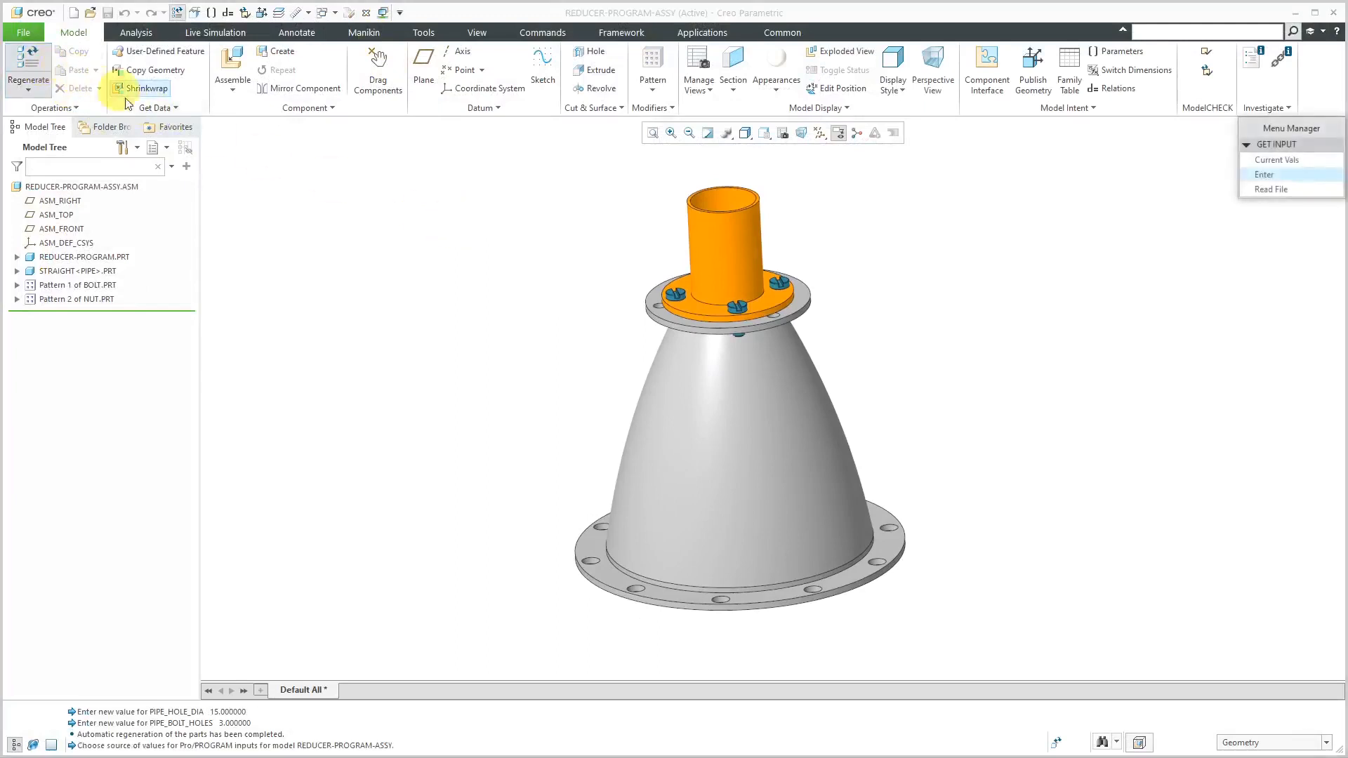
pyautogui.click(1265, 175)
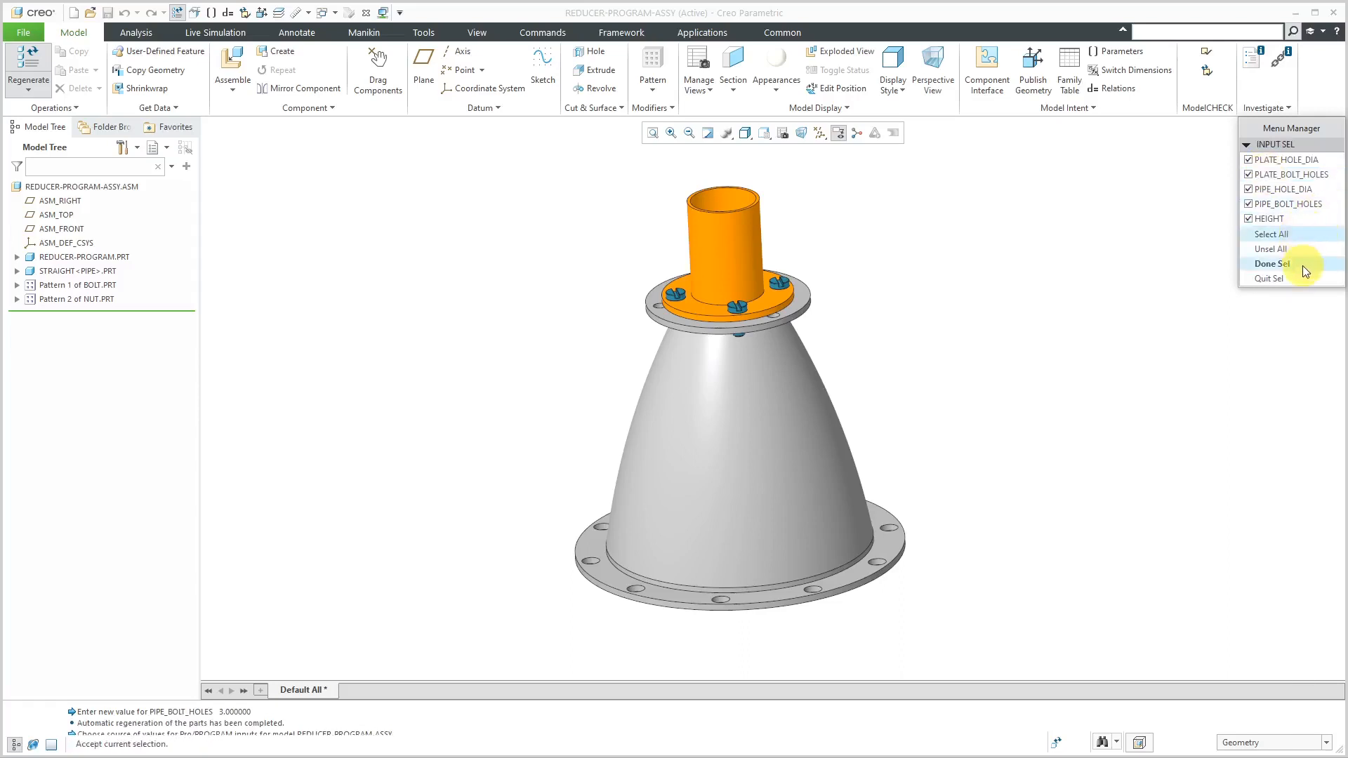
pyautogui.click(1272, 264)
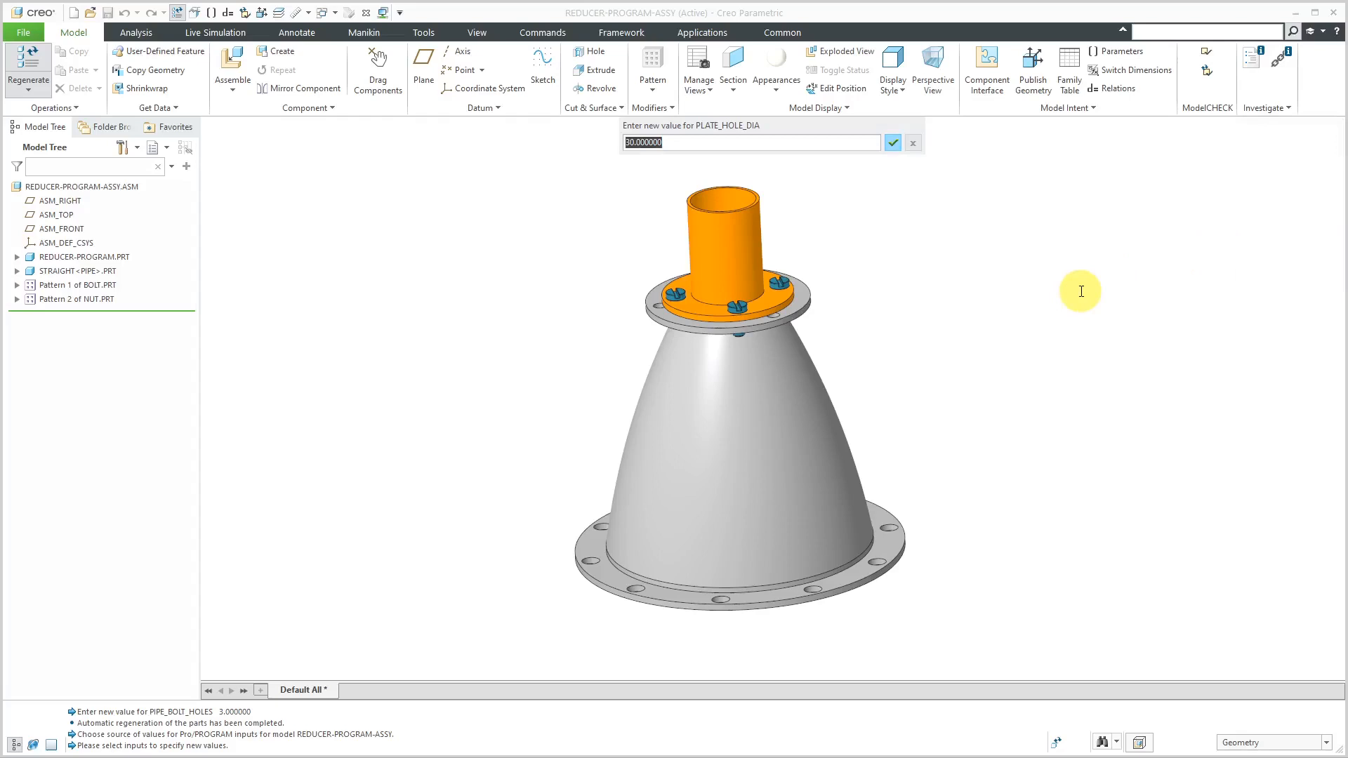
pyautogui.press('Return')
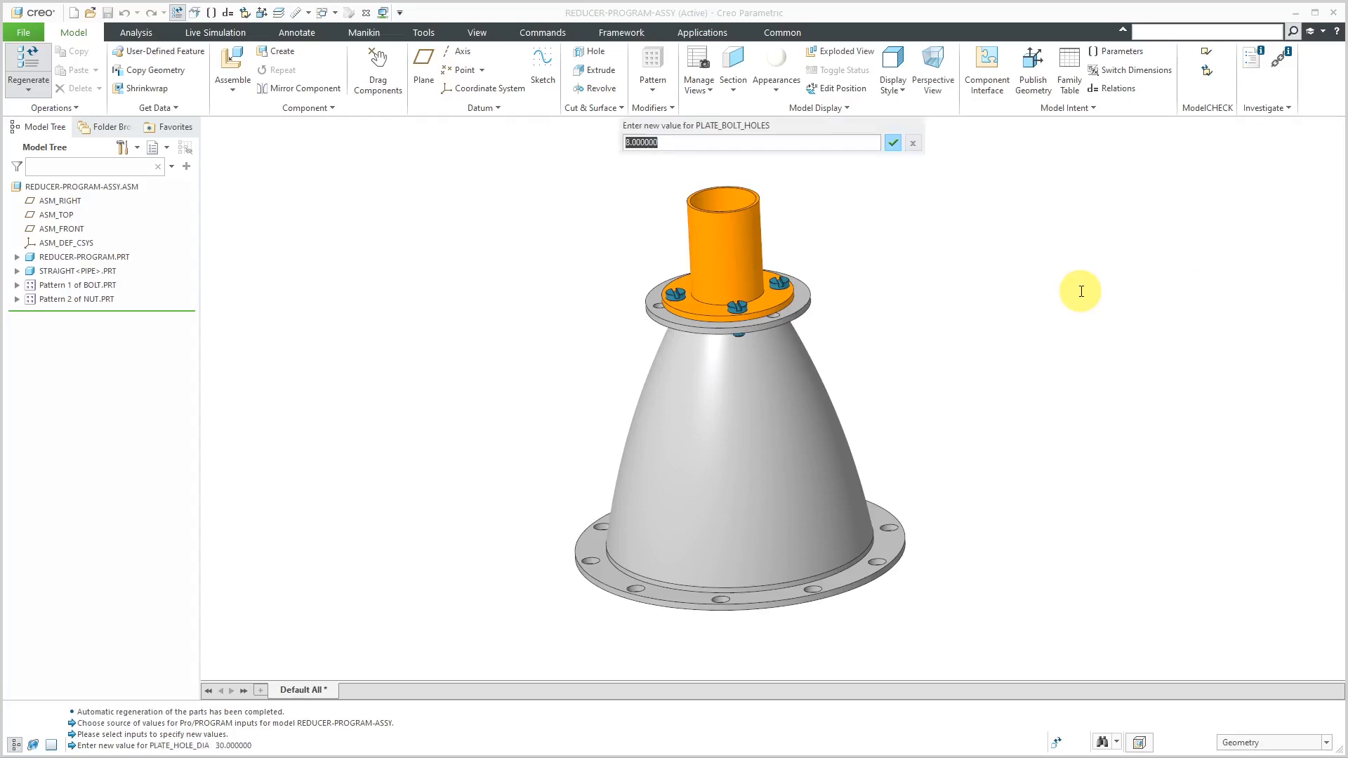
pyautogui.press('Return')
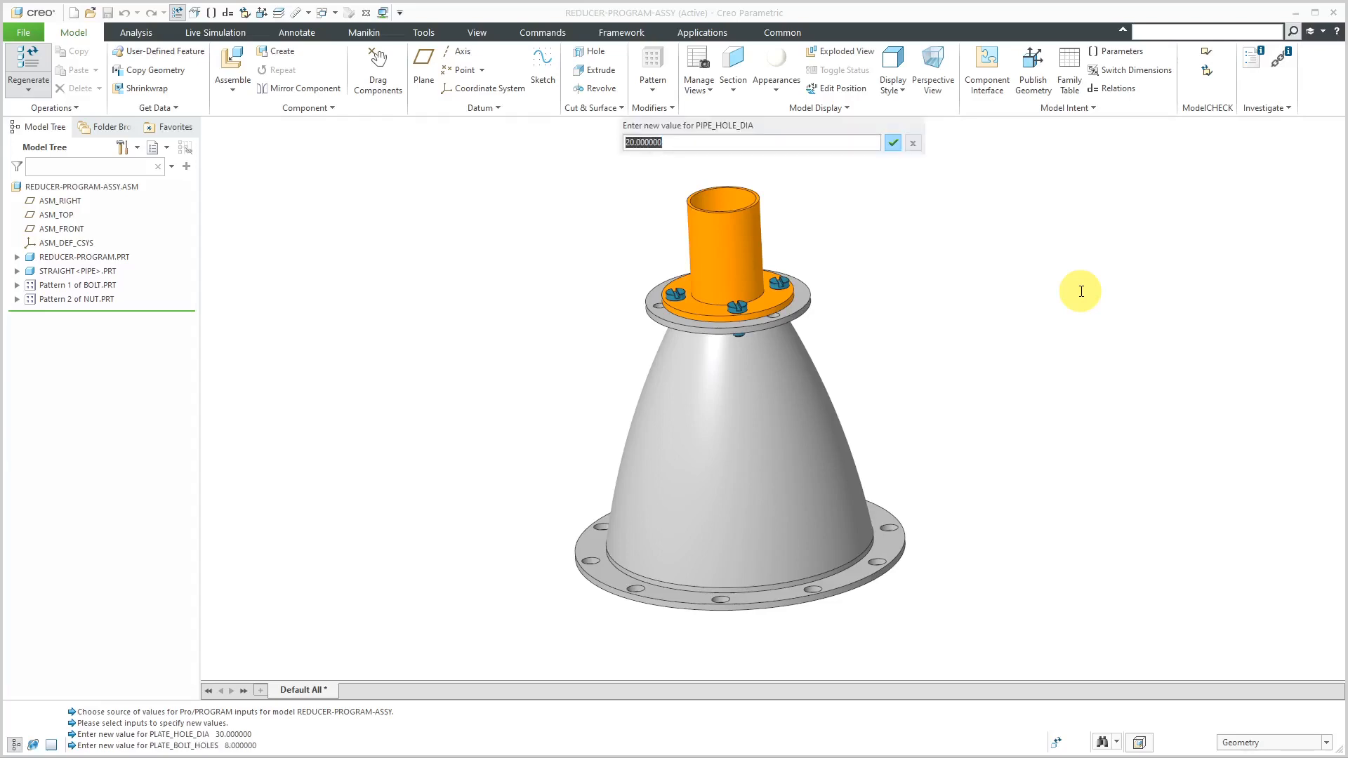
pyautogui.press('Return')
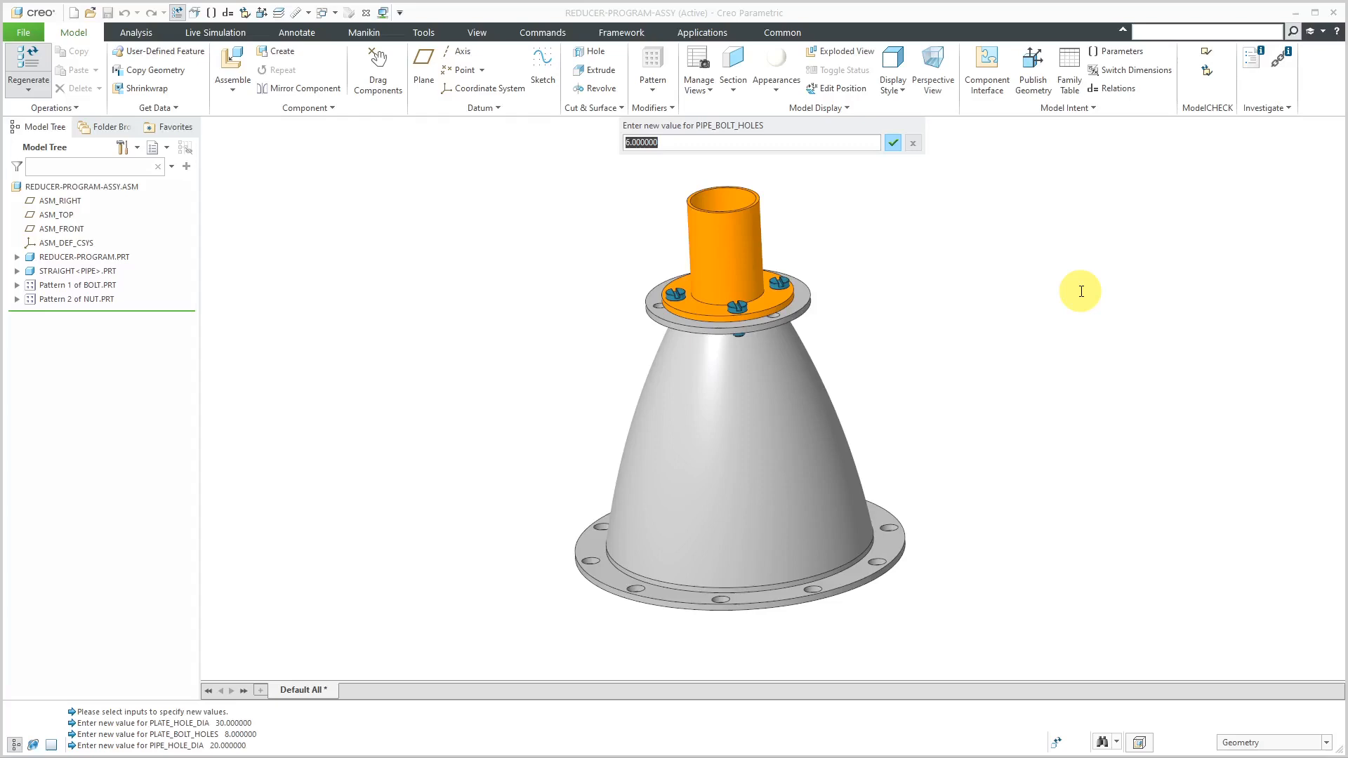
pyautogui.press('Return')
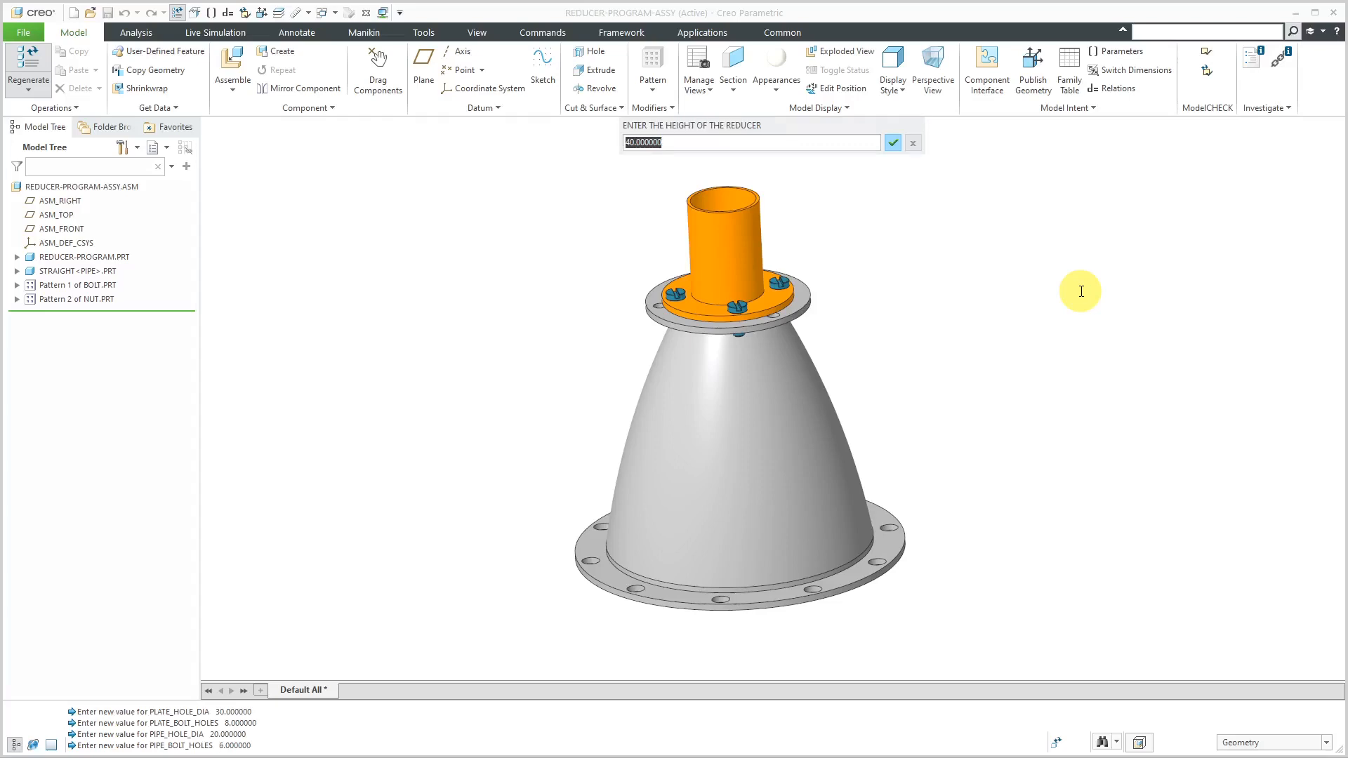
pyautogui.press('Return')
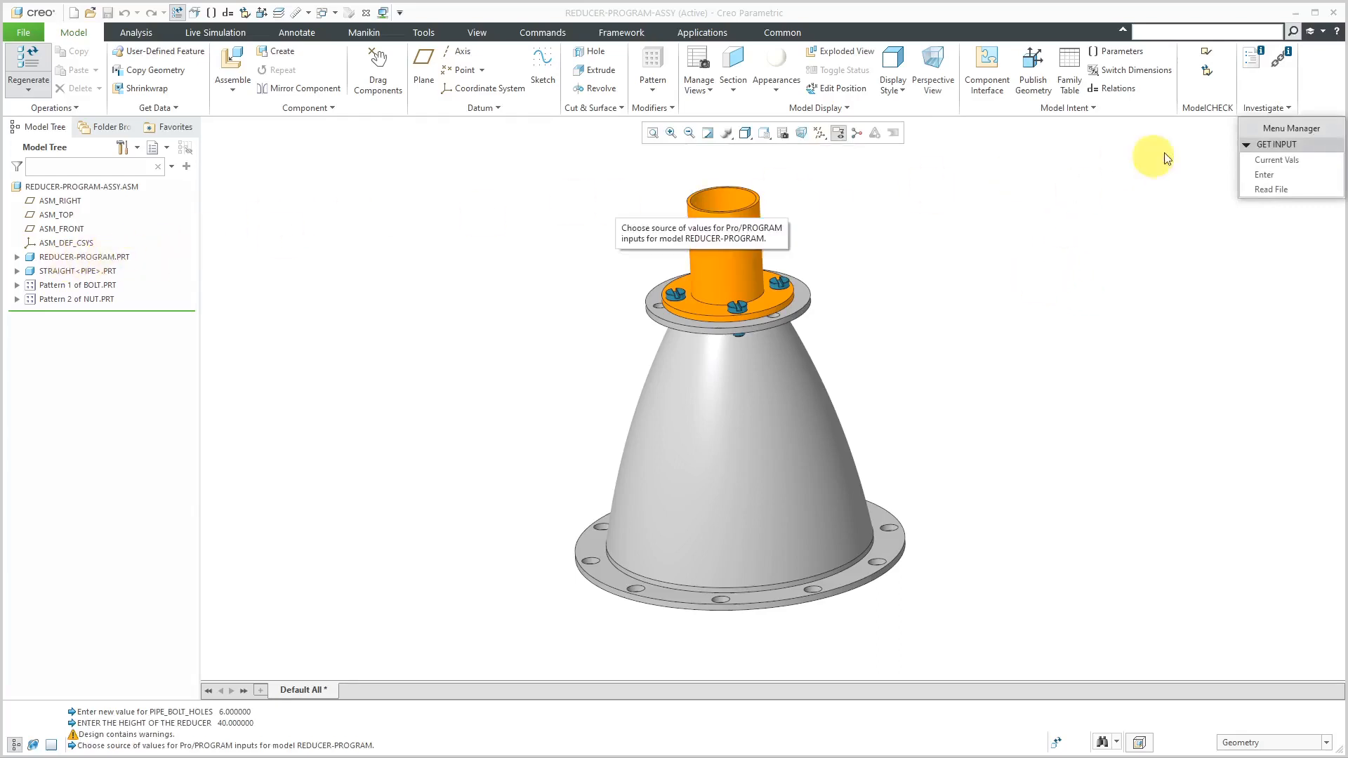
# - Continue the regeneration for REDUCER-PROGRAM by selecting all its inputs and accepting HEIGHT 40, PLATE_BOLT_HOLES 10, PIPE_HOLE_DIA 15, PIPE_BOLT_HOLES 3 and the remaining default
pyautogui.click(1271, 175)
pyautogui.click(1272, 234)
pyautogui.click(1272, 264)
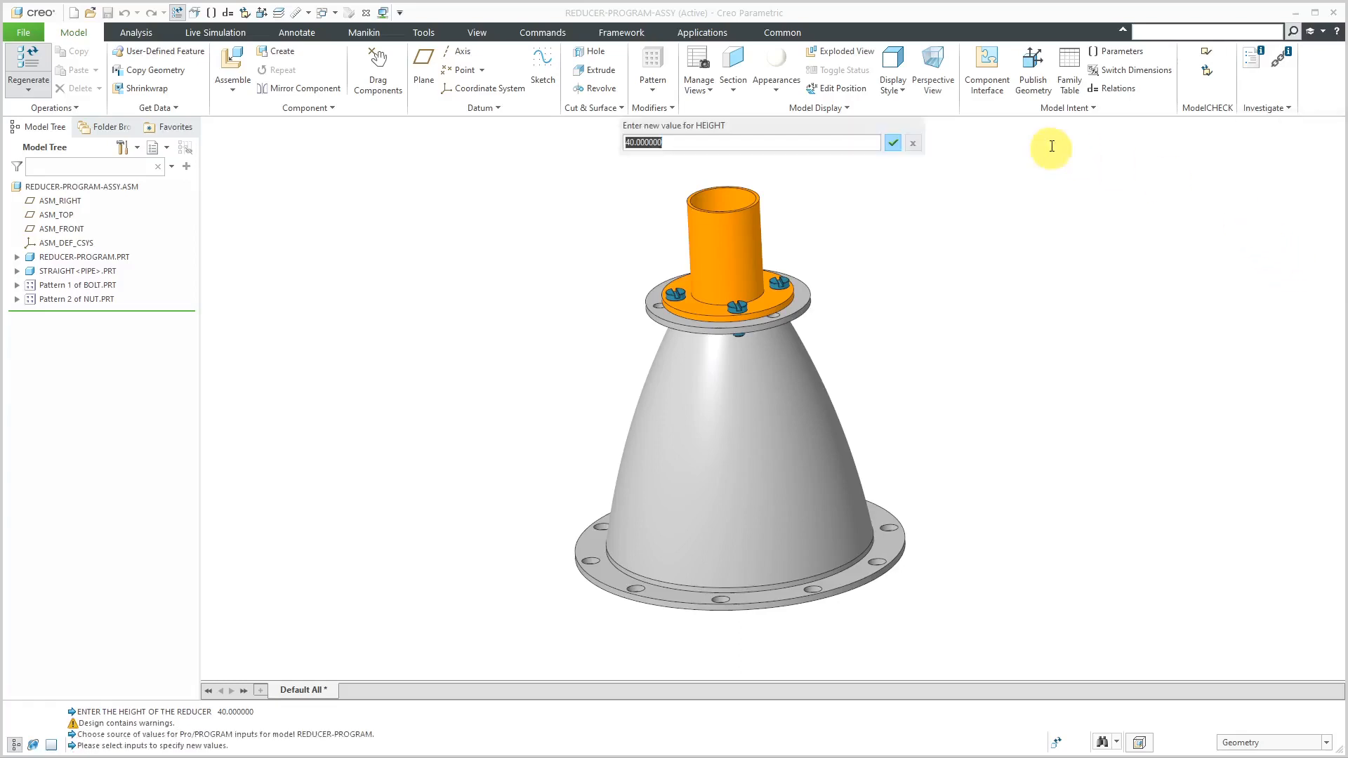
pyautogui.click(893, 143)
pyautogui.click(892, 142)
pyautogui.click(892, 142)
pyautogui.click(892, 143)
pyautogui.click(892, 142)
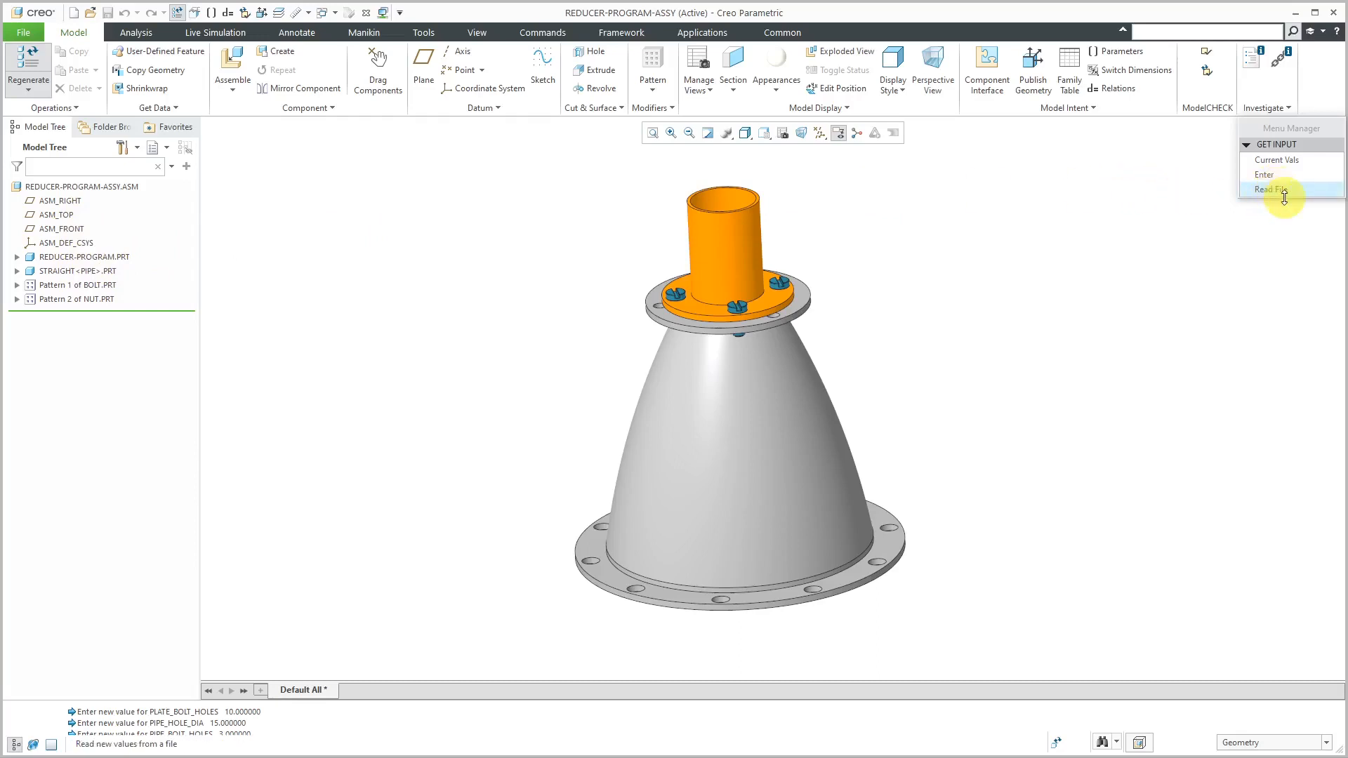
# - Edit the reducer assembly's program, adding PIPE_HOLE_DIA = PIPE_HOLE_DIA and PIPE_BOLT_HOLES = PIPE_BOLT_HOLES to the EXECUTE PART REDUCER-PROGRAM block
pyautogui.click(1086, 109)
pyautogui.click(1051, 122)
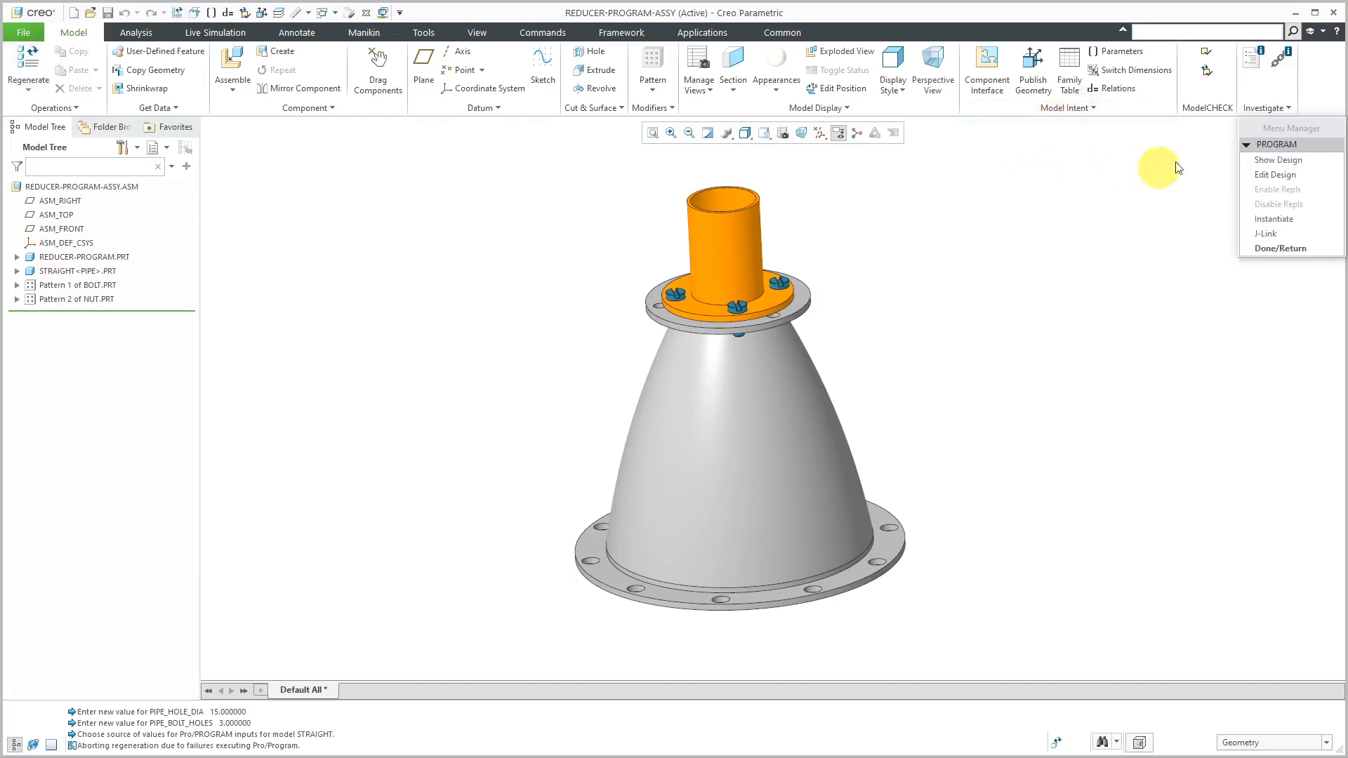
pyautogui.click(1275, 175)
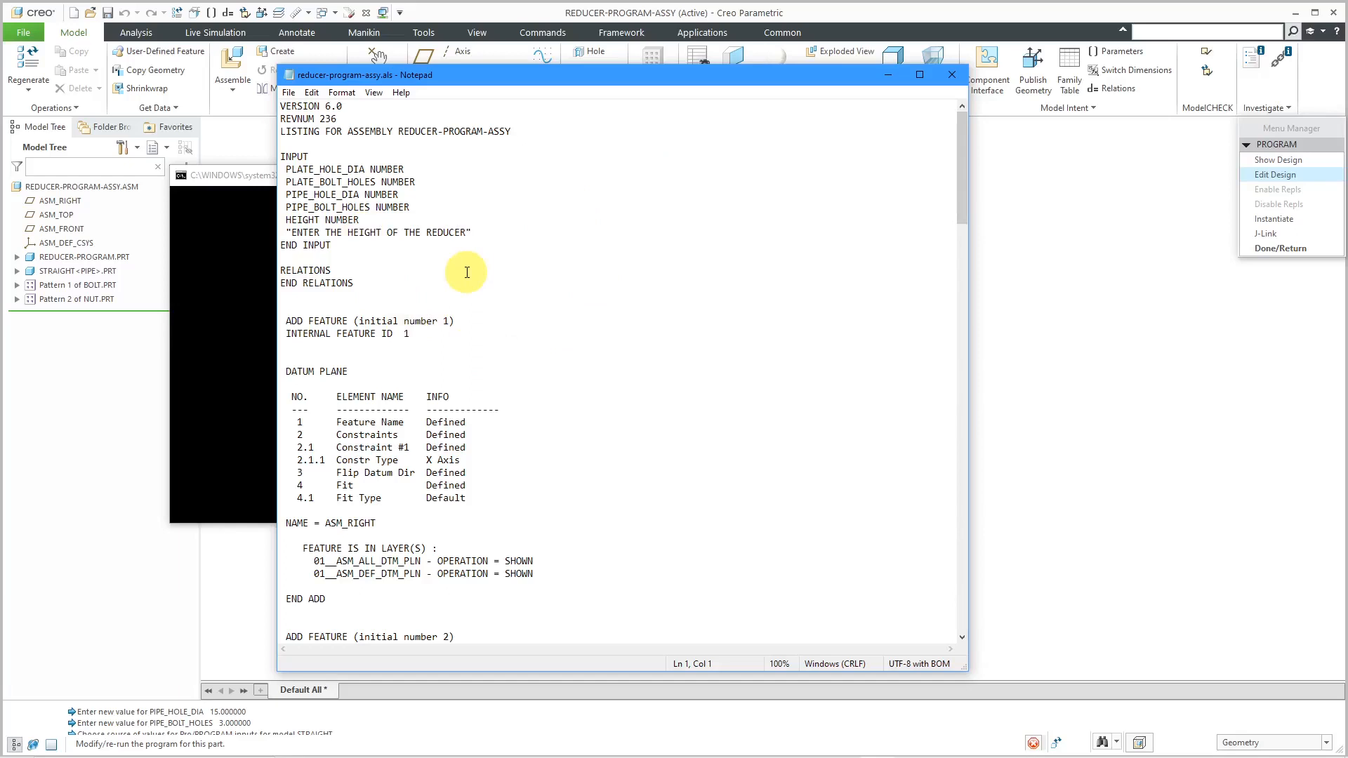
pyautogui.moveTo(961, 187); pyautogui.dragTo(939, 432)
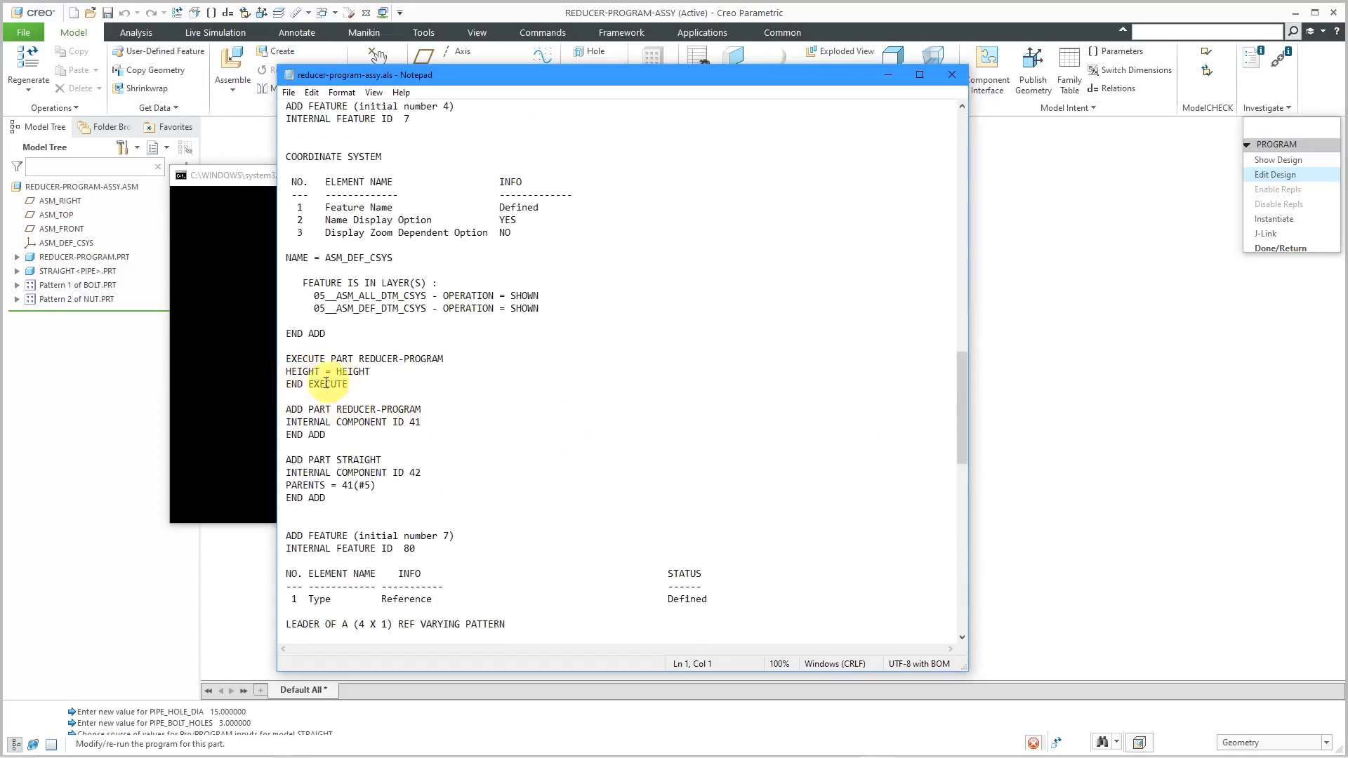
pyautogui.click(287, 370)
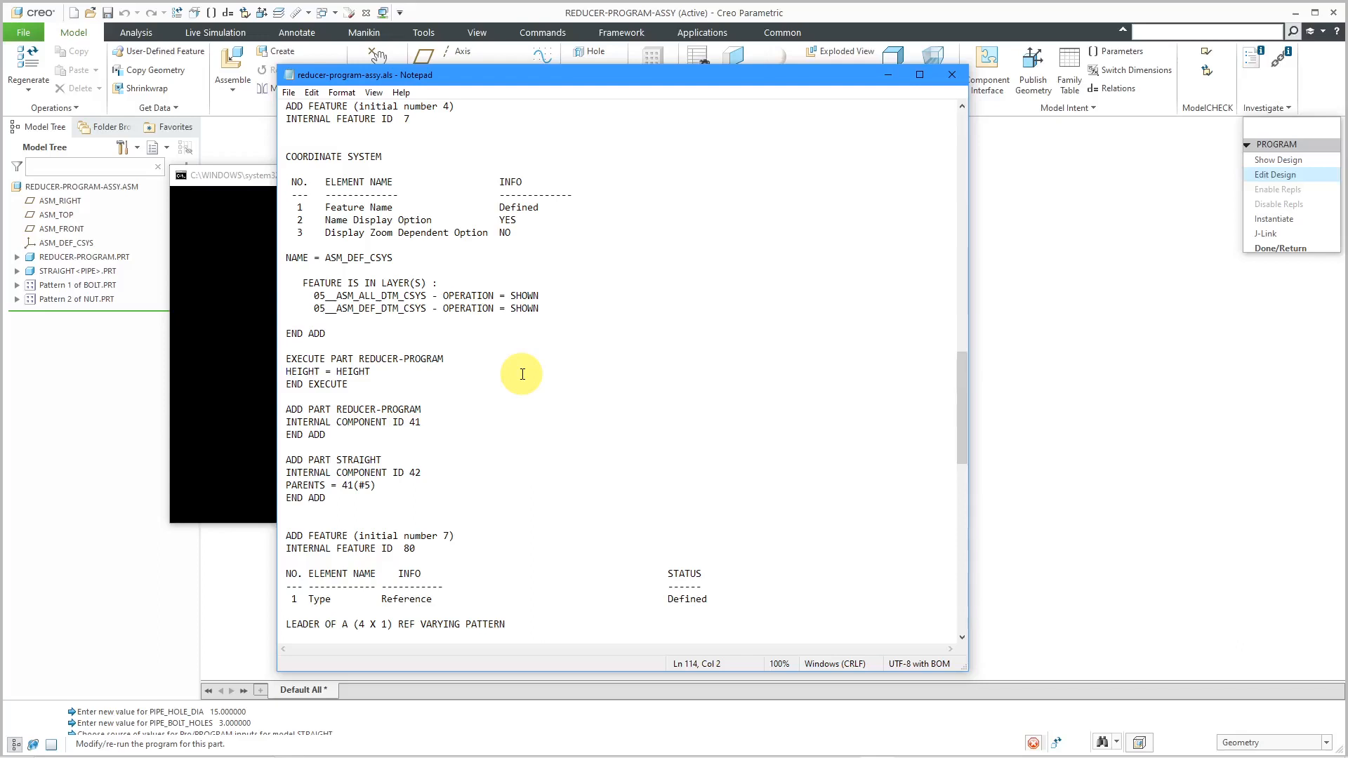
pyautogui.press('Return')
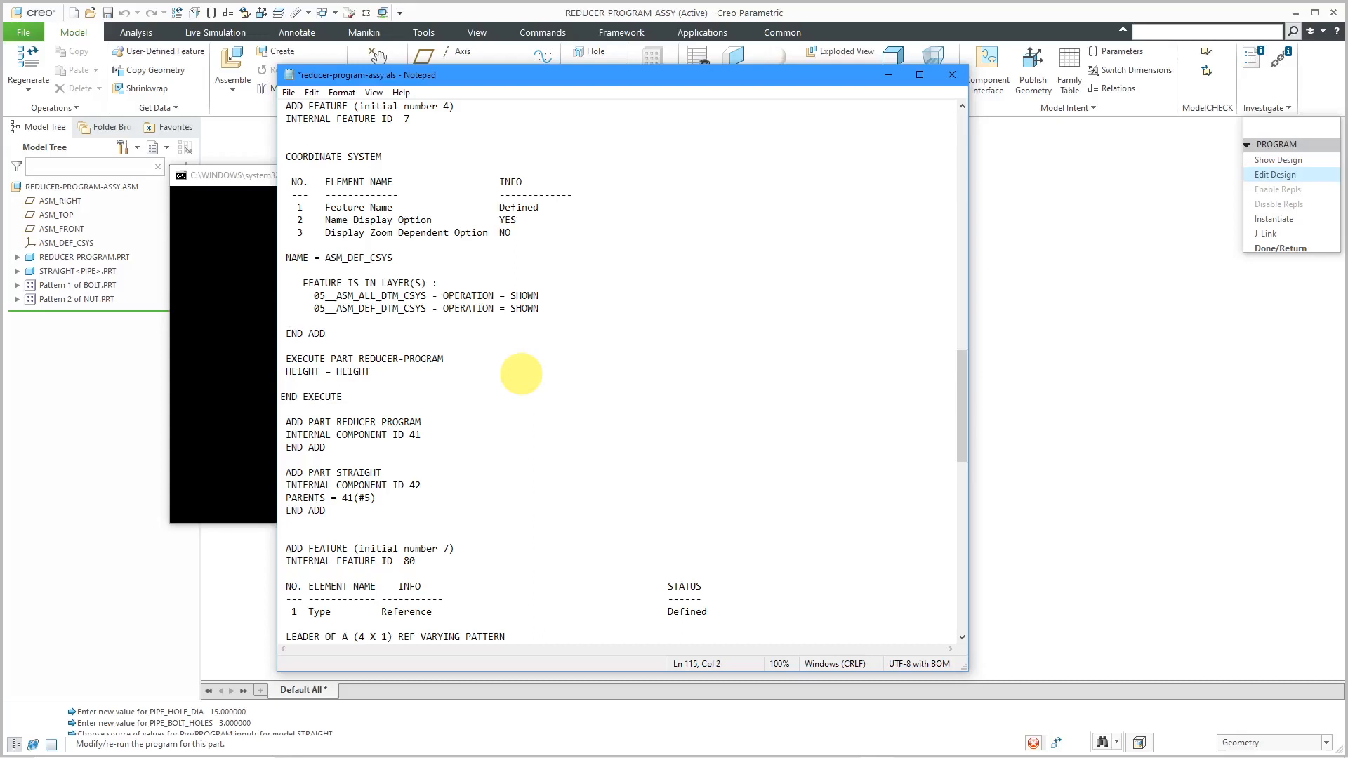
pyautogui.write('PIPE_HOLE_DIA = PIPE_HOLE_DIA')
pyautogui.press('Return')
pyautogui.write('PIPE_BOLT')
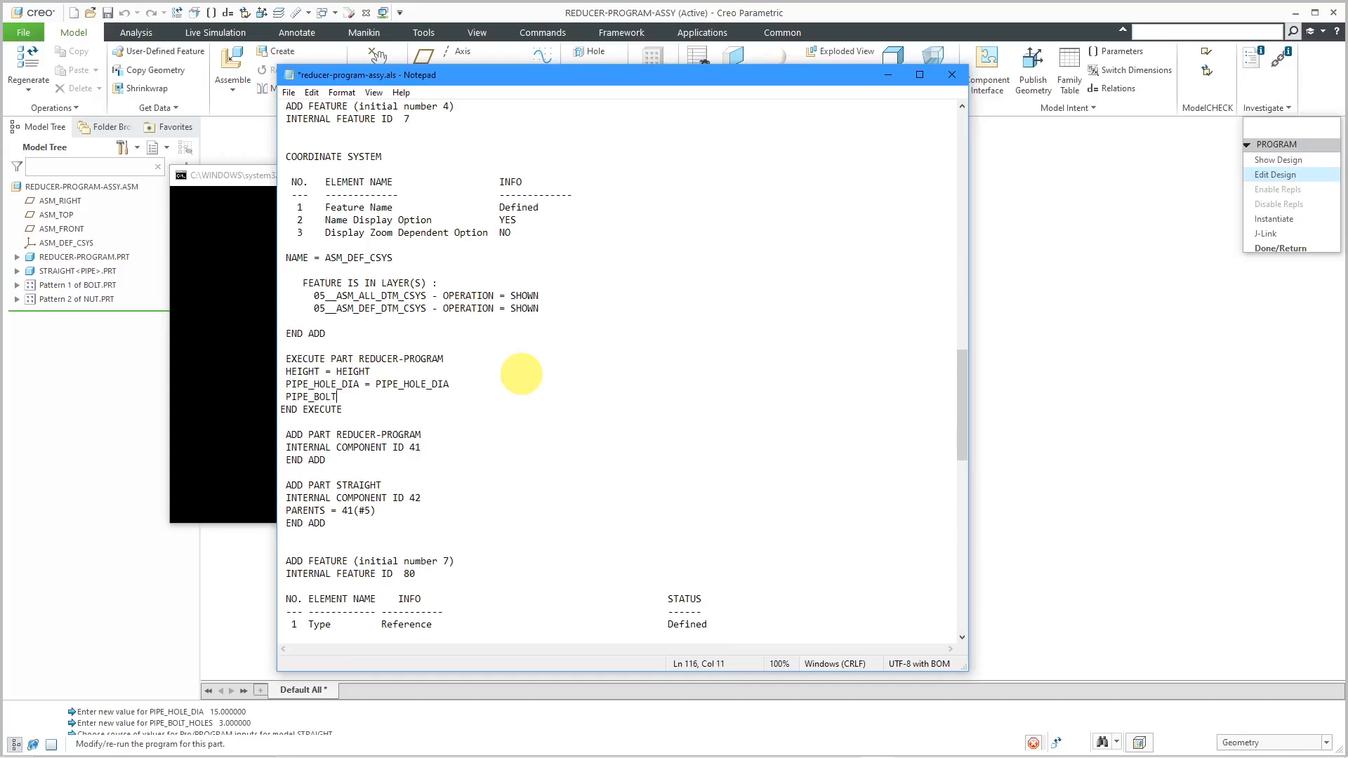
pyautogui.write('_HOLES = PIPE_BOLT_HOLES')
pyautogui.press('Return')
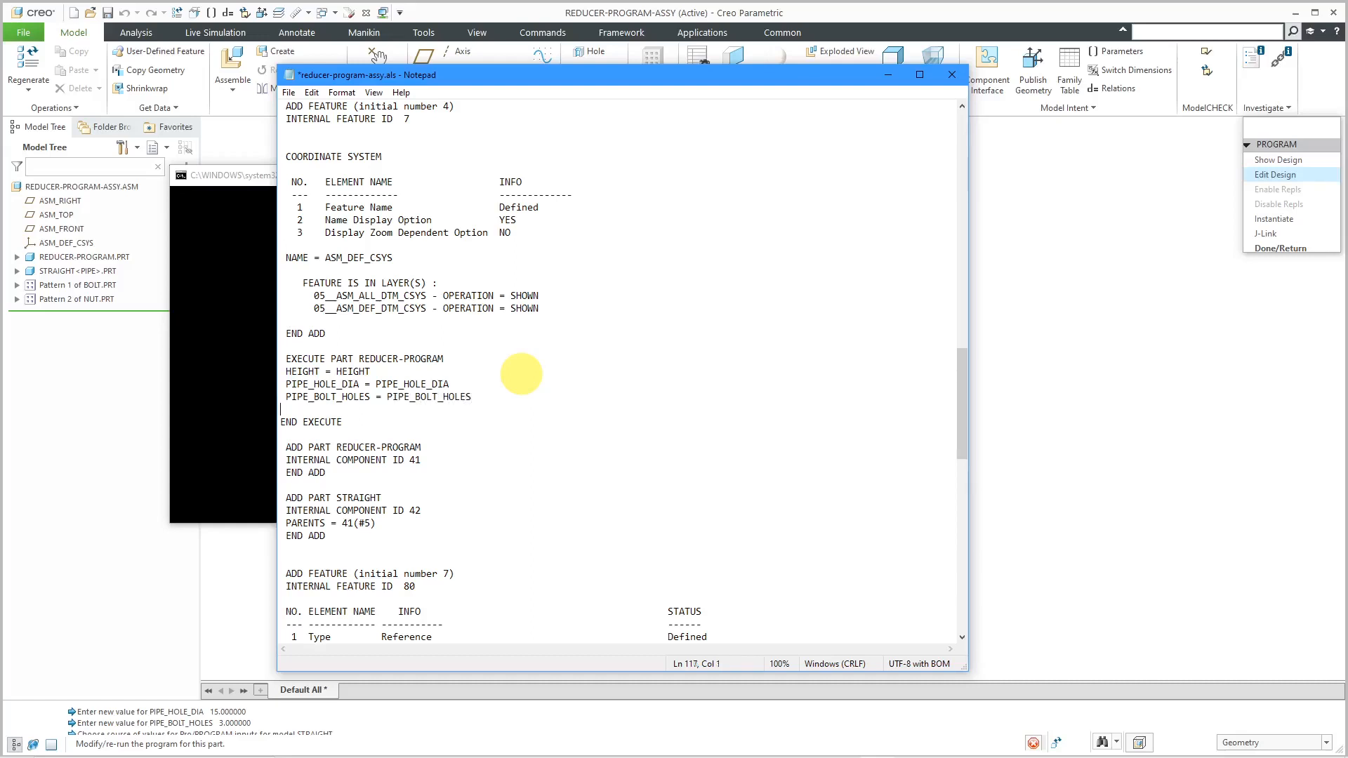
# - Add PLATE_HOLE_DIA = PLATE_HOLE_DIA and PLATE_BOLT_HOLES = PLATE_BOLT_HOLES to the same REDUCER-PROGRAM EXECUTE block
pyautogui.write('PLATE_HOLE_DIA = PLATE_HOLE_DIA')
pyautogui.press('Return')
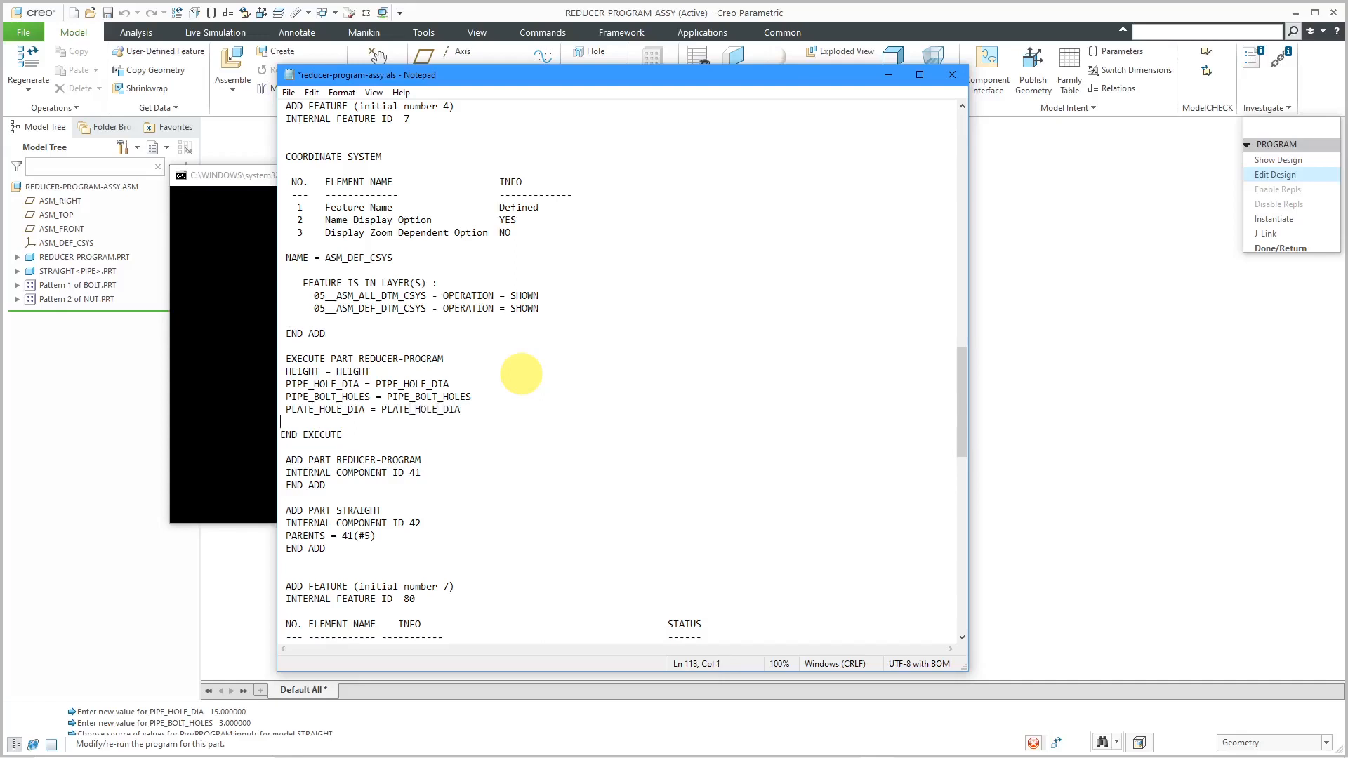
pyautogui.write('PLATE_BOLT_HOLES = PLATE_BOLT_HOLES')
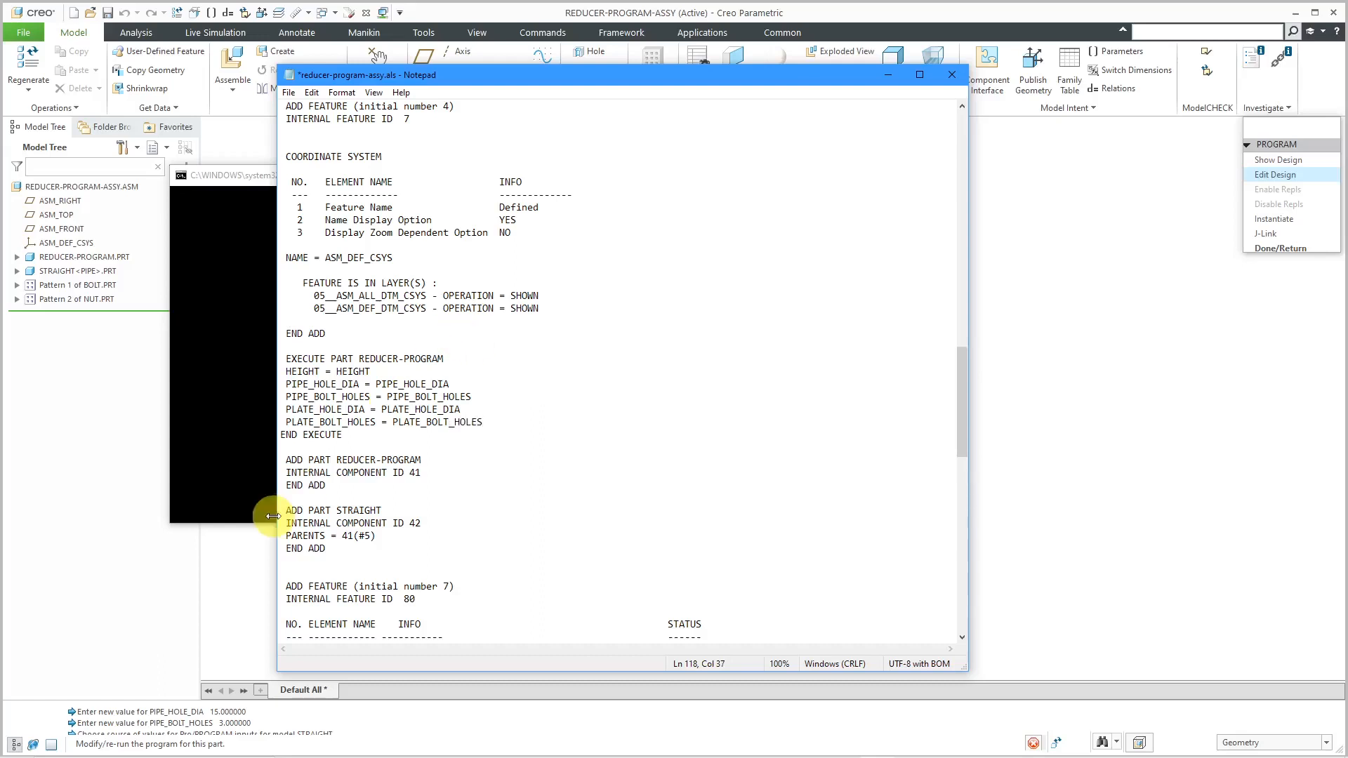
# - Insert blank lines above ADD PART STRAIGHT and start an EXECUTE PART STRAIGHT block there
pyautogui.click(334, 498)
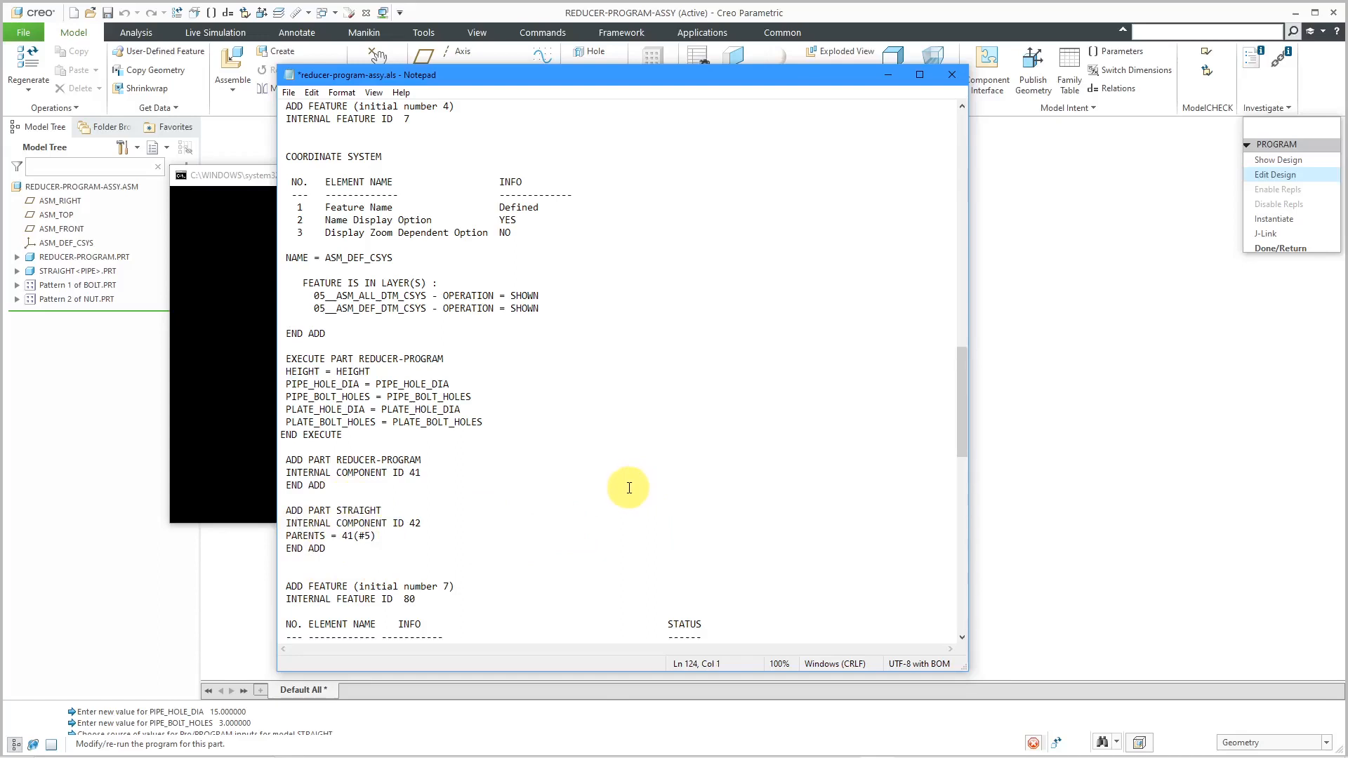
pyautogui.press('Return')
pyautogui.press('Return')
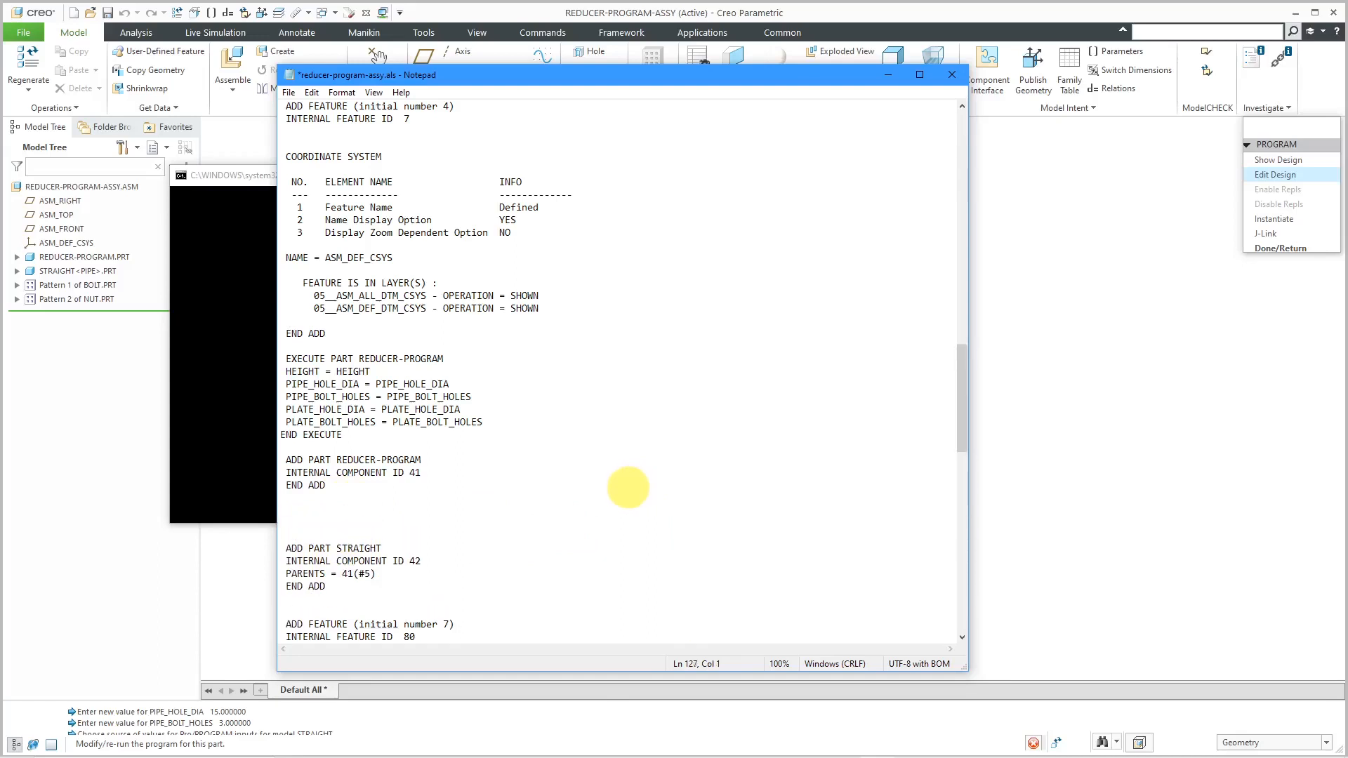
pyautogui.press('Up')
pyautogui.press('Up')
pyautogui.write('EXECUTE PART STRAIGHT')
pyautogui.press('Return')
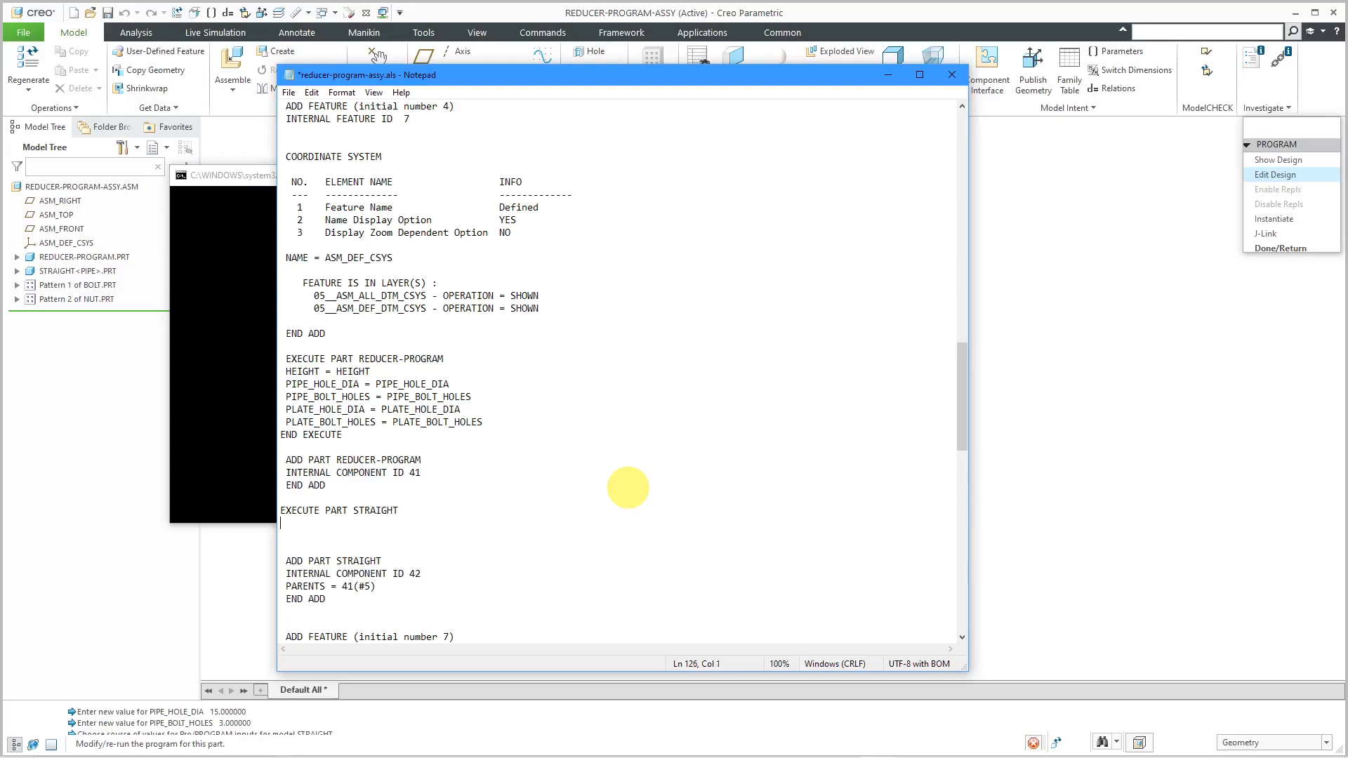
# - Fill the STRAIGHT block with PIPE_HOLE_DIA = PIPE_HOLE_DIA and PIPE_BOLT_HOLES = PIPE_BOLT_HOLES, and close it with END EXECUTE
pyautogui.write('PIPE_HOLE_DIA = PIPE_HOLE_DIA')
pyautogui.press('Return')
pyautogui.write('PIPE')
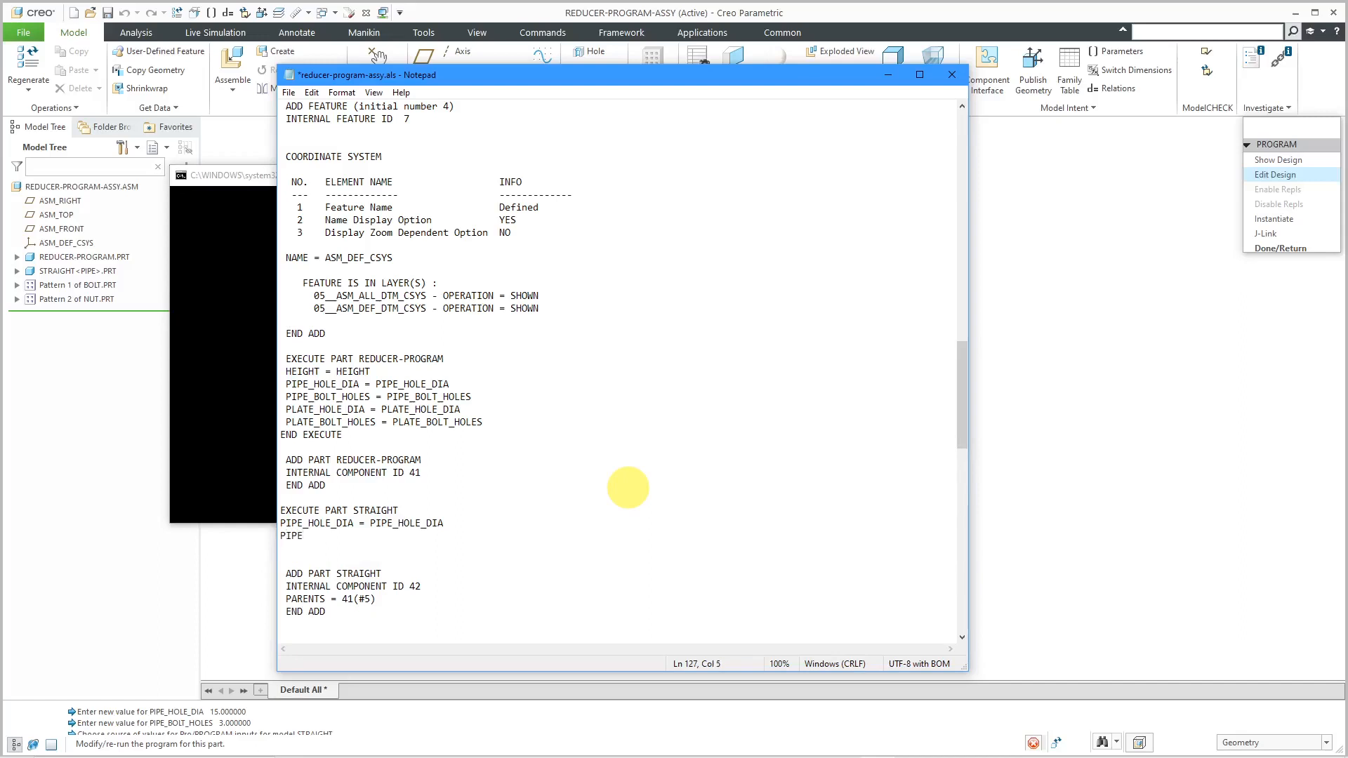
pyautogui.write('_BOLT_HOLES = PIPE_BLOLT_HOLES')
pyautogui.press('Return')
pyautogui.write('END EXECUTE')
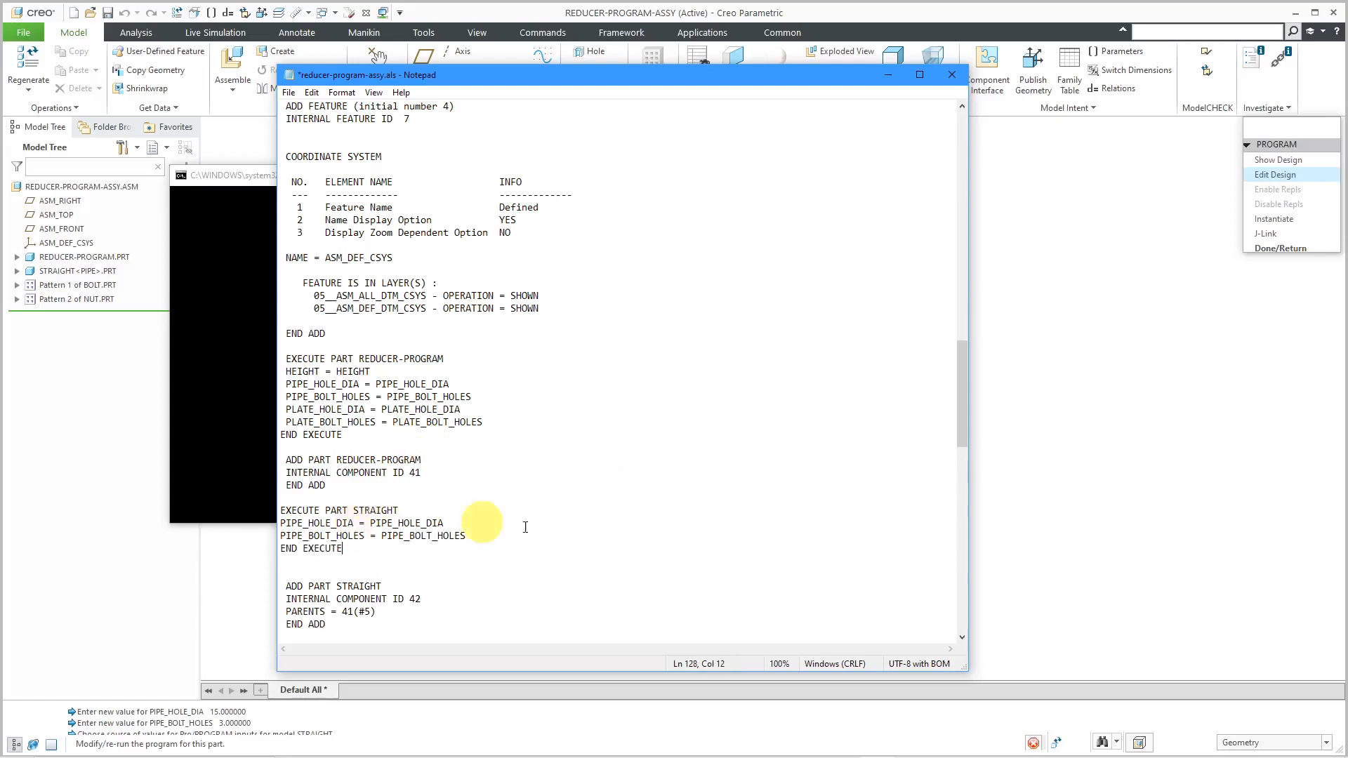
# - Save and close the edited program file and incorporate the changes into the reducer assembly
pyautogui.click(288, 92)
pyautogui.click(311, 155)
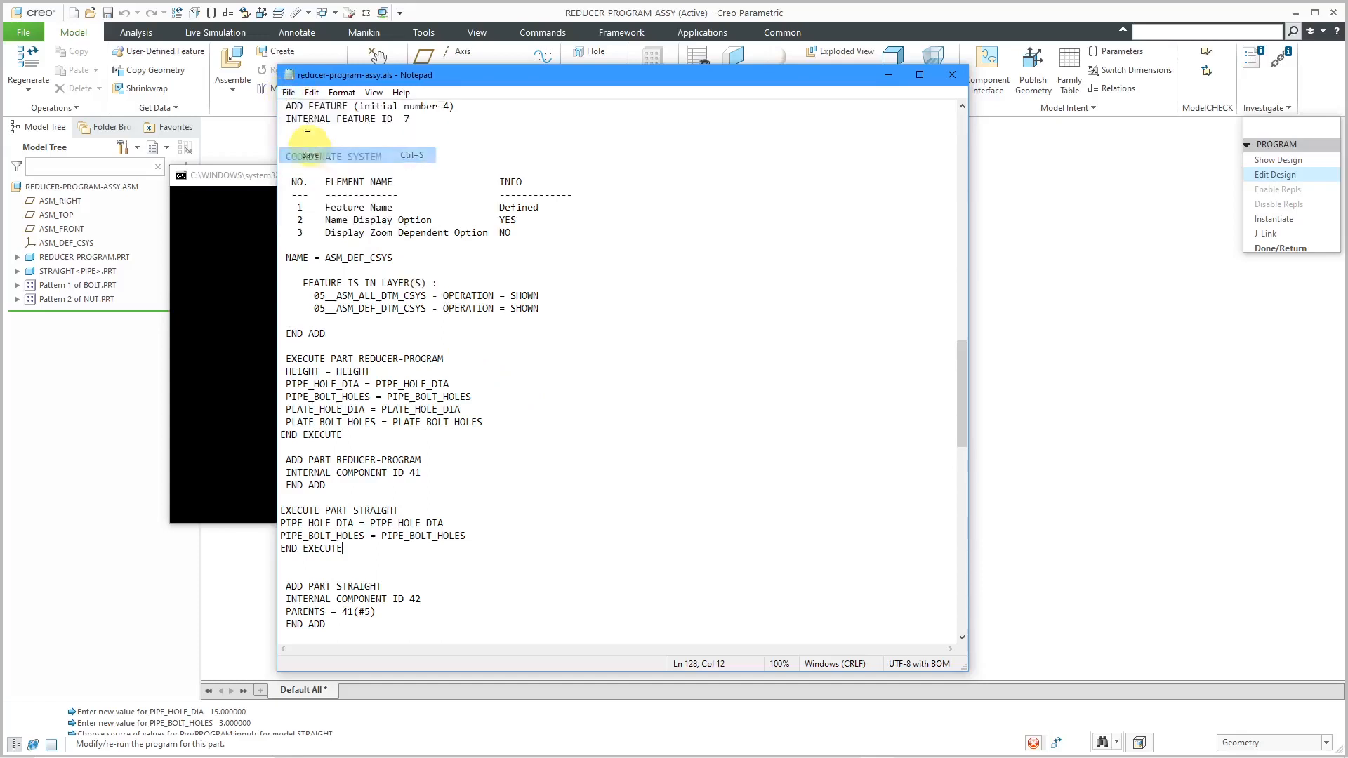
pyautogui.click(289, 92)
pyautogui.click(309, 226)
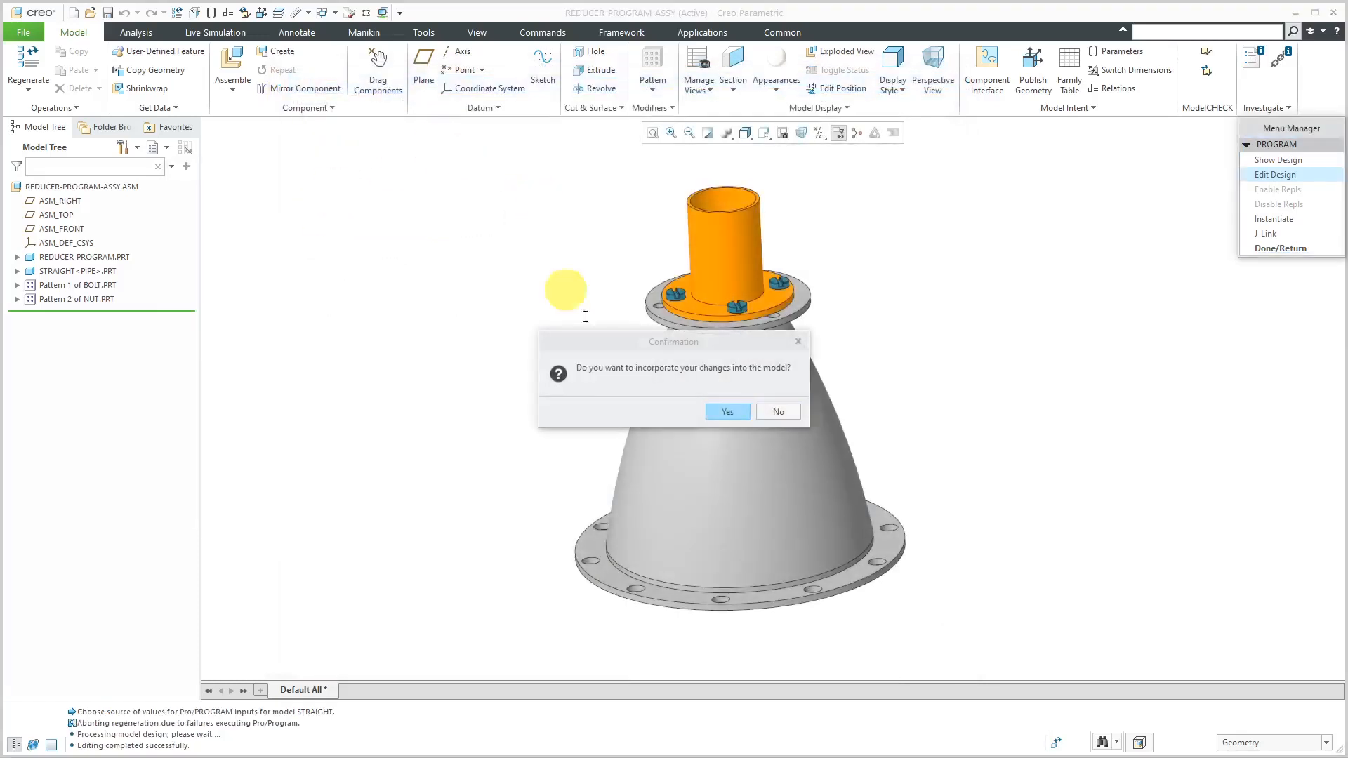
pyautogui.click(733, 413)
# - Enter all the assembly inputs, accepting PLATE_HOLE_DIA 30, PLATE_BOLT_HOLES 8, PIPE_HOLE_DIA 20, PIPE_BOLT_HOLES 6 and height 40, and finish the program session
pyautogui.click(1263, 294)
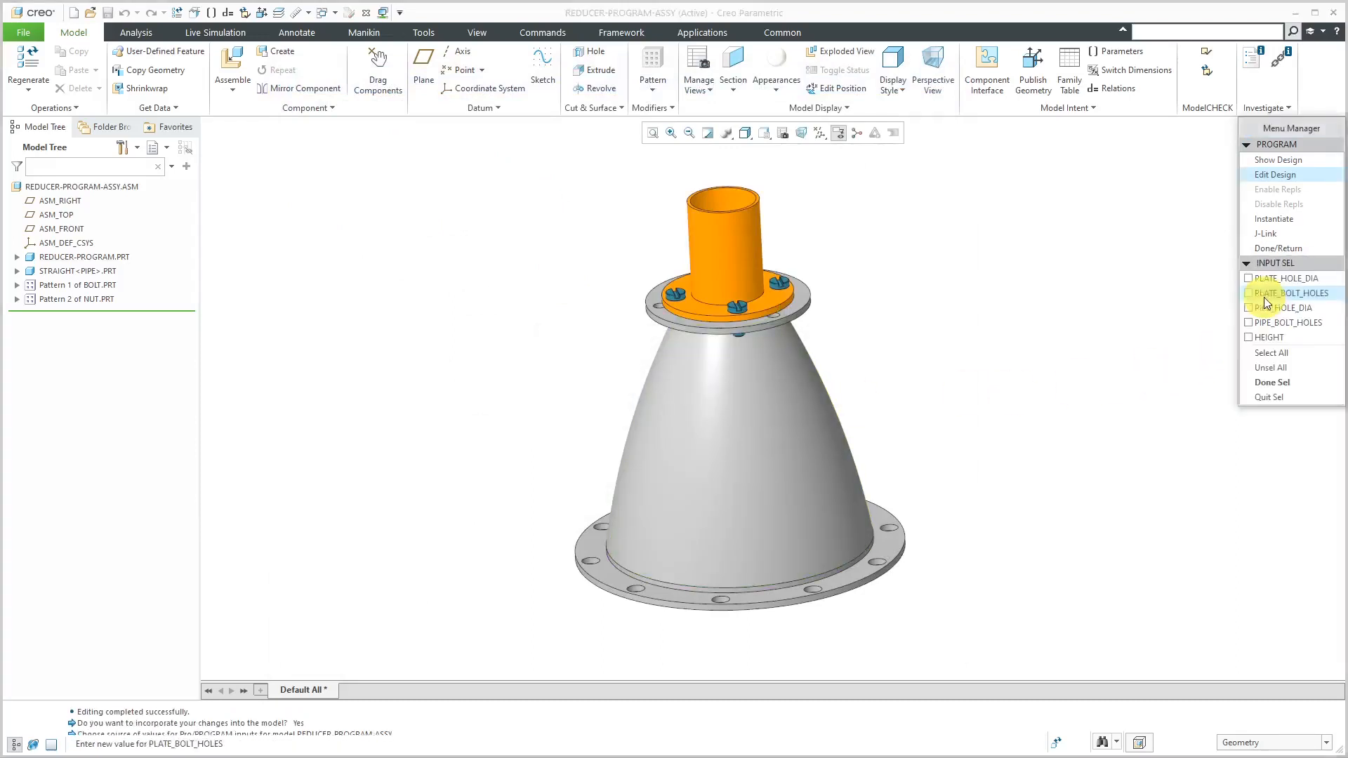
pyautogui.click(1292, 353)
pyautogui.click(1288, 380)
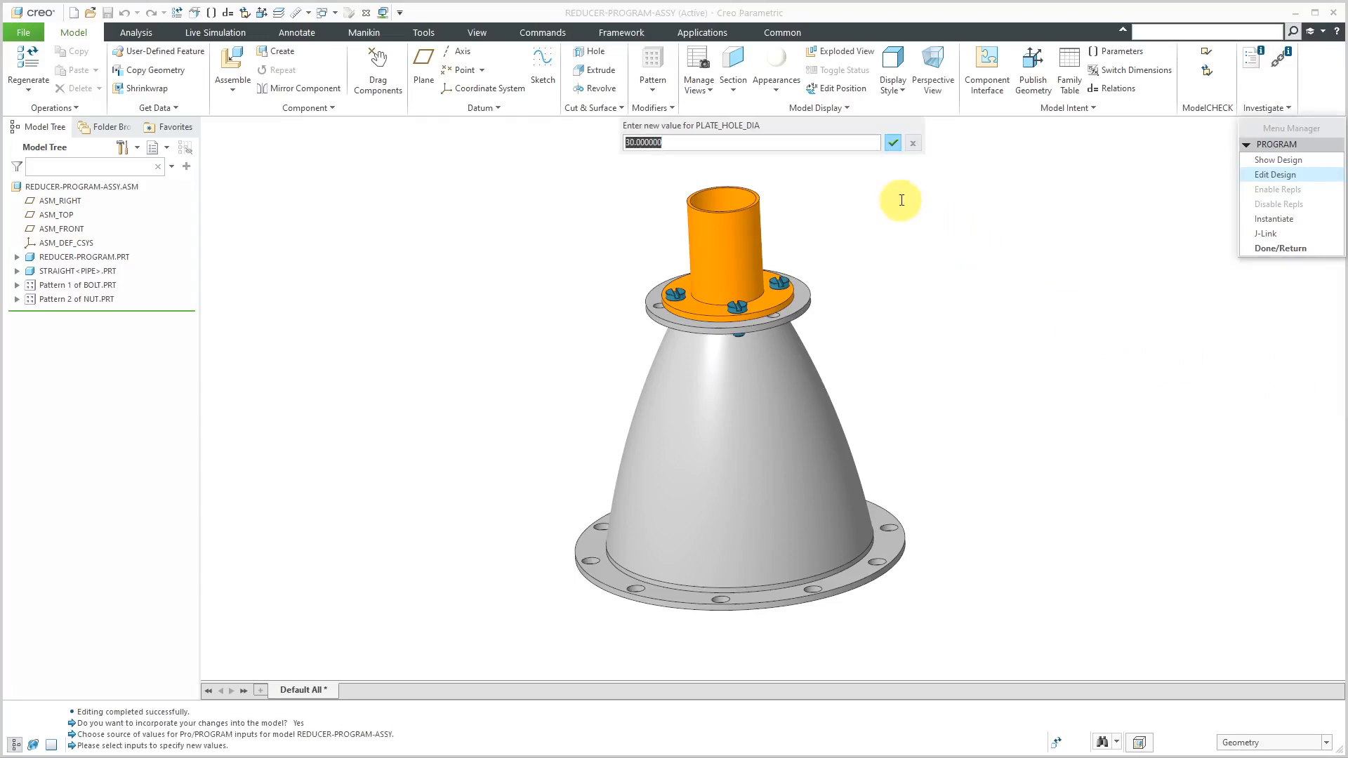
pyautogui.click(893, 143)
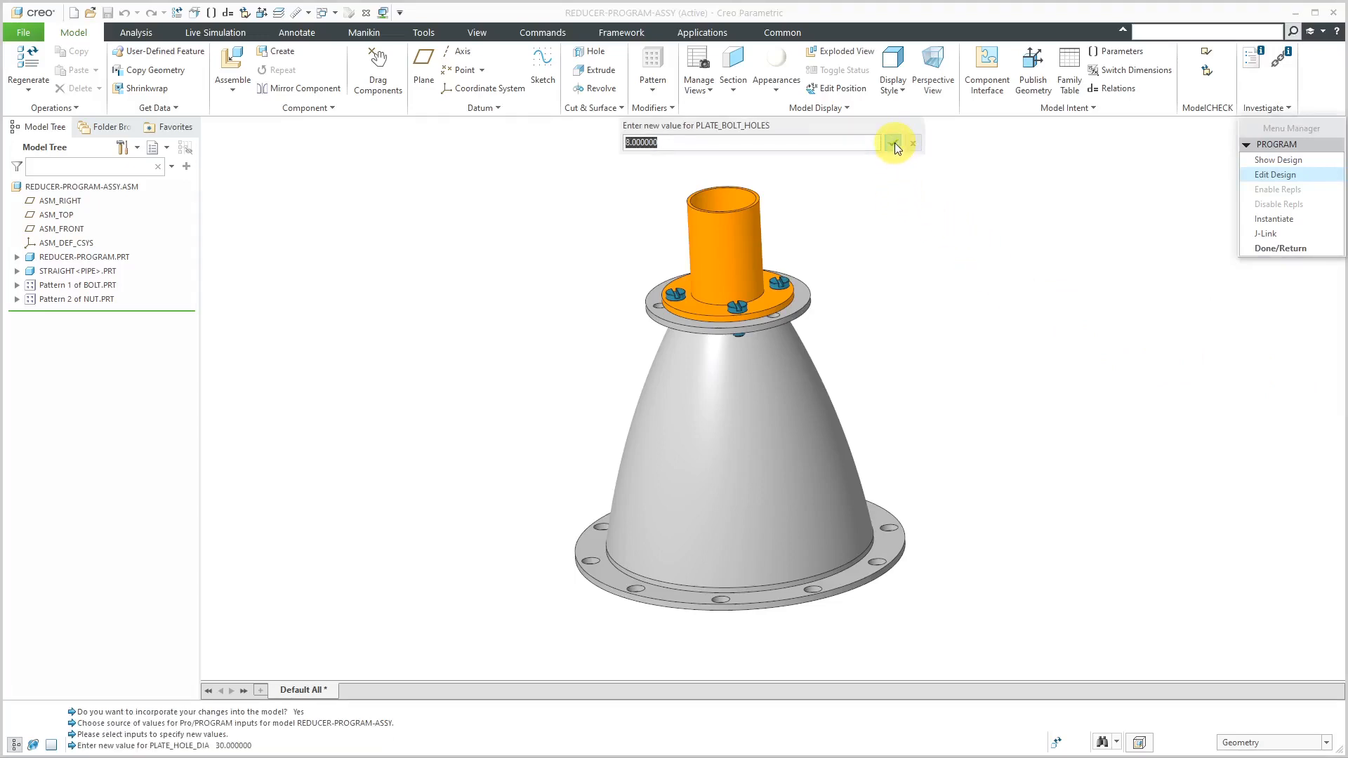
pyautogui.click(893, 143)
pyautogui.click(894, 143)
pyautogui.click(894, 143)
pyautogui.click(894, 143)
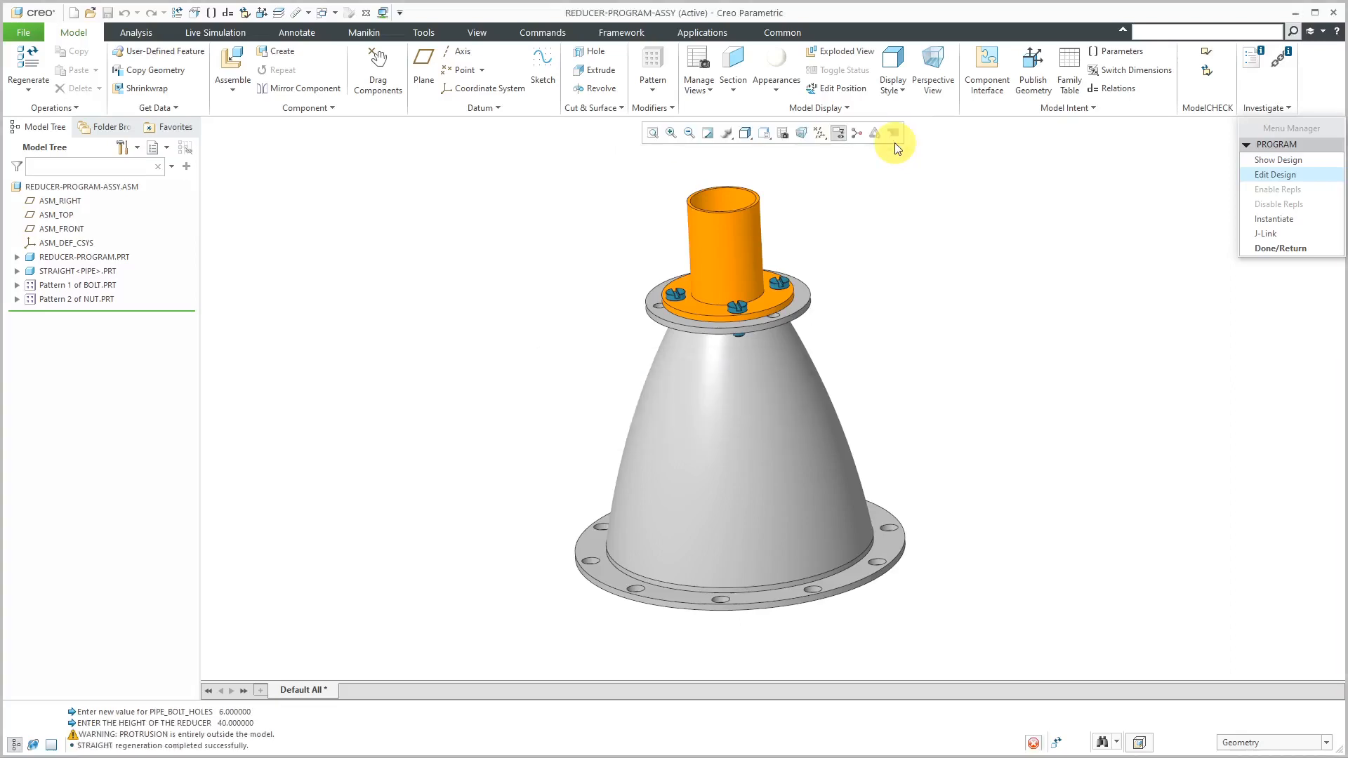
pyautogui.moveTo(771, 528); pyautogui.dragTo(784, 480, button='middle')
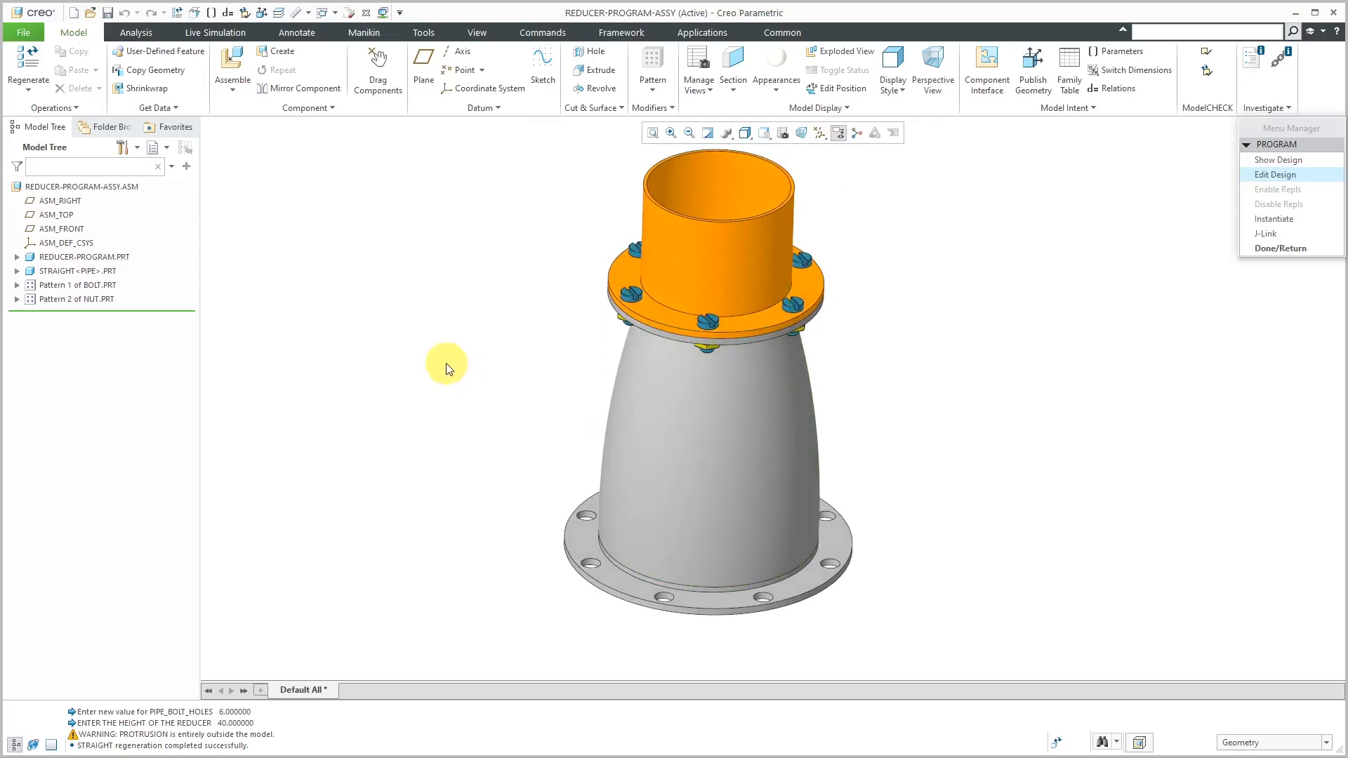
pyautogui.click(1264, 250)
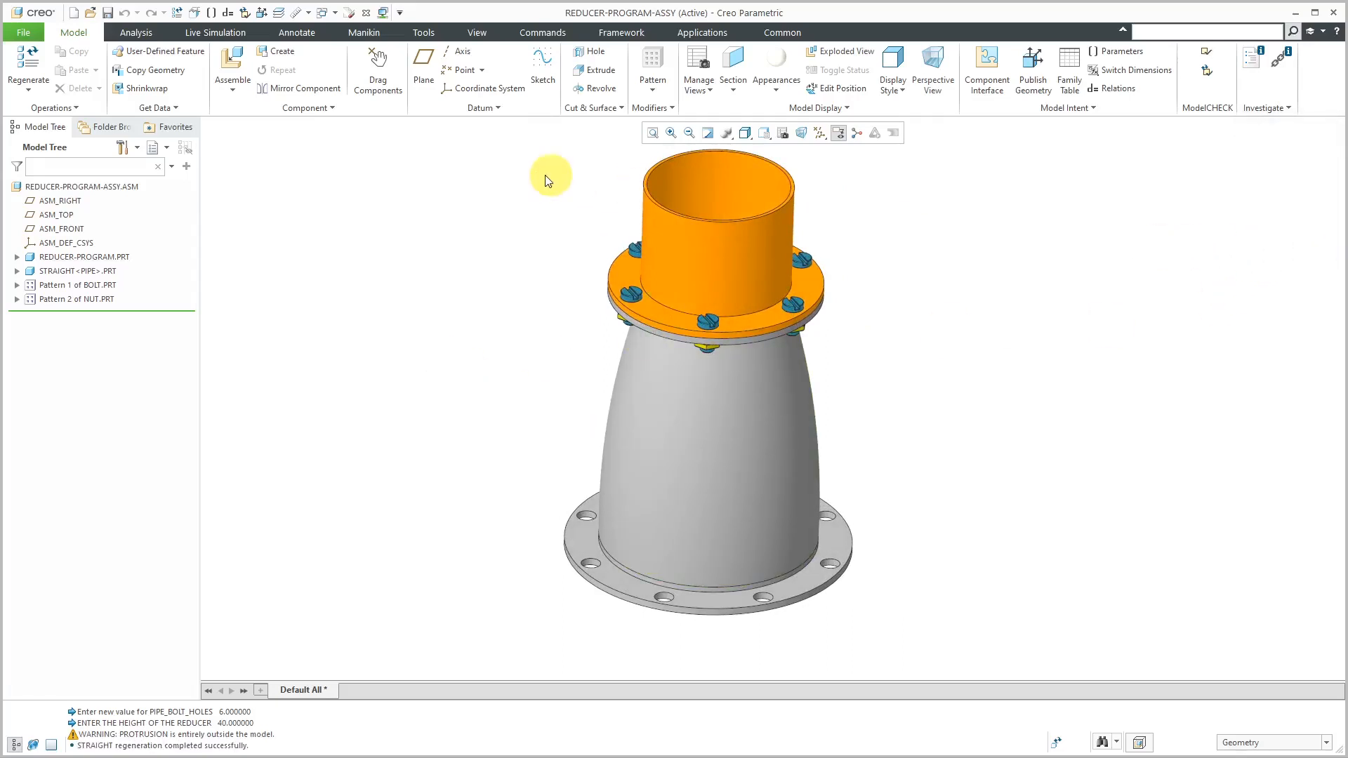
# - Close the reducer assembly and plate windows to return to the top-level PROGRAM assembly and view the whole model
pyautogui.click(349, 13)
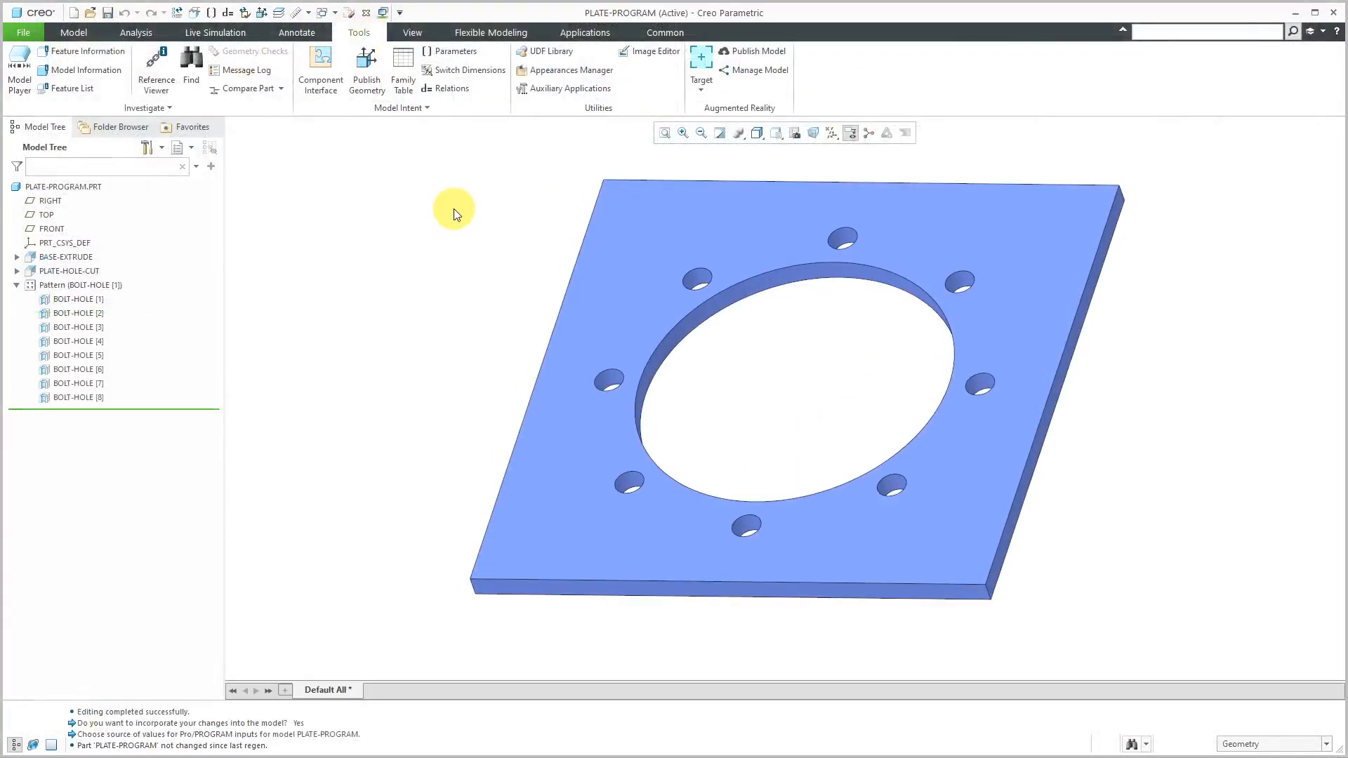
pyautogui.click(366, 13)
pyautogui.scroll(-5, 788, 436)
pyautogui.moveTo(736, 302); pyautogui.dragTo(646, 286, button='middle')
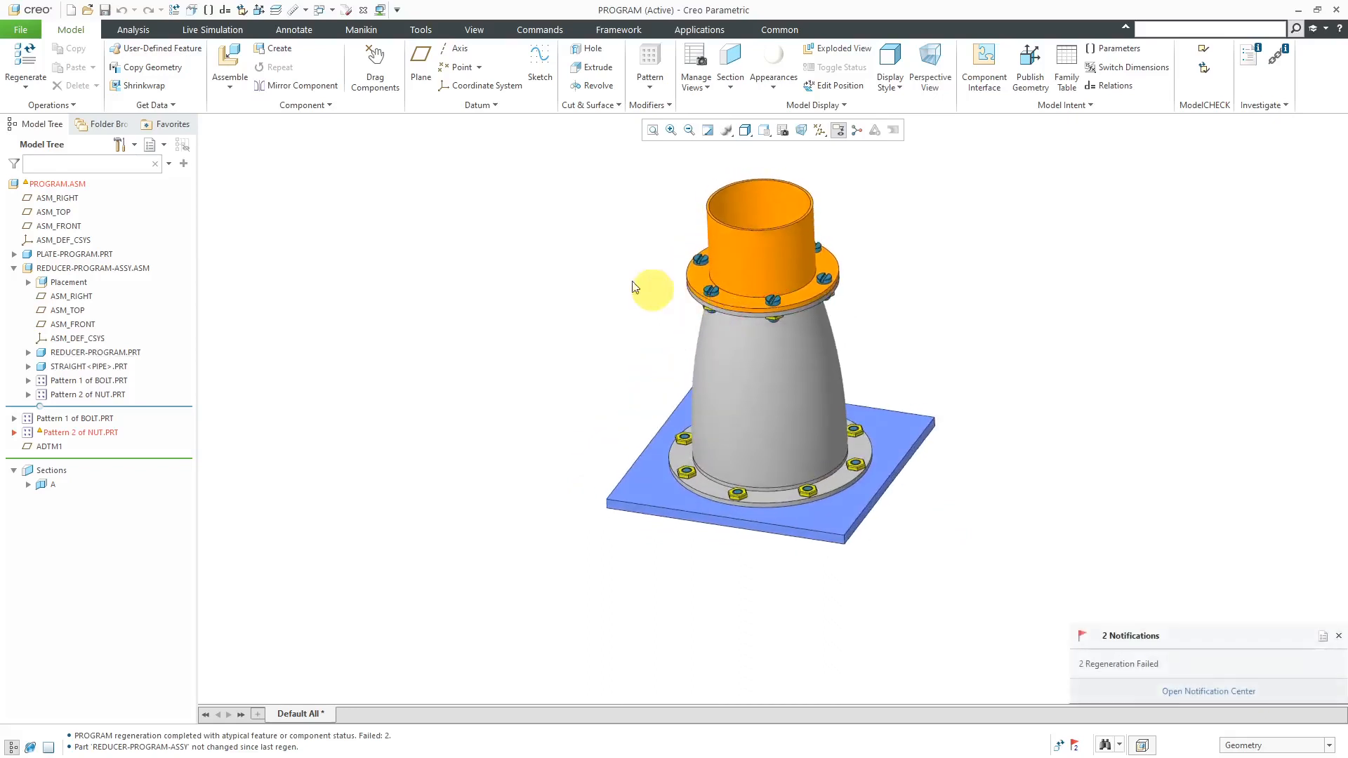
# - Regenerate the assembly with all inputs entered anew: inlet diameter 40, 10 inlet bolts, outlet diameter 15 and 5 outlet bolts
pyautogui.click(32, 56)
pyautogui.click(1287, 173)
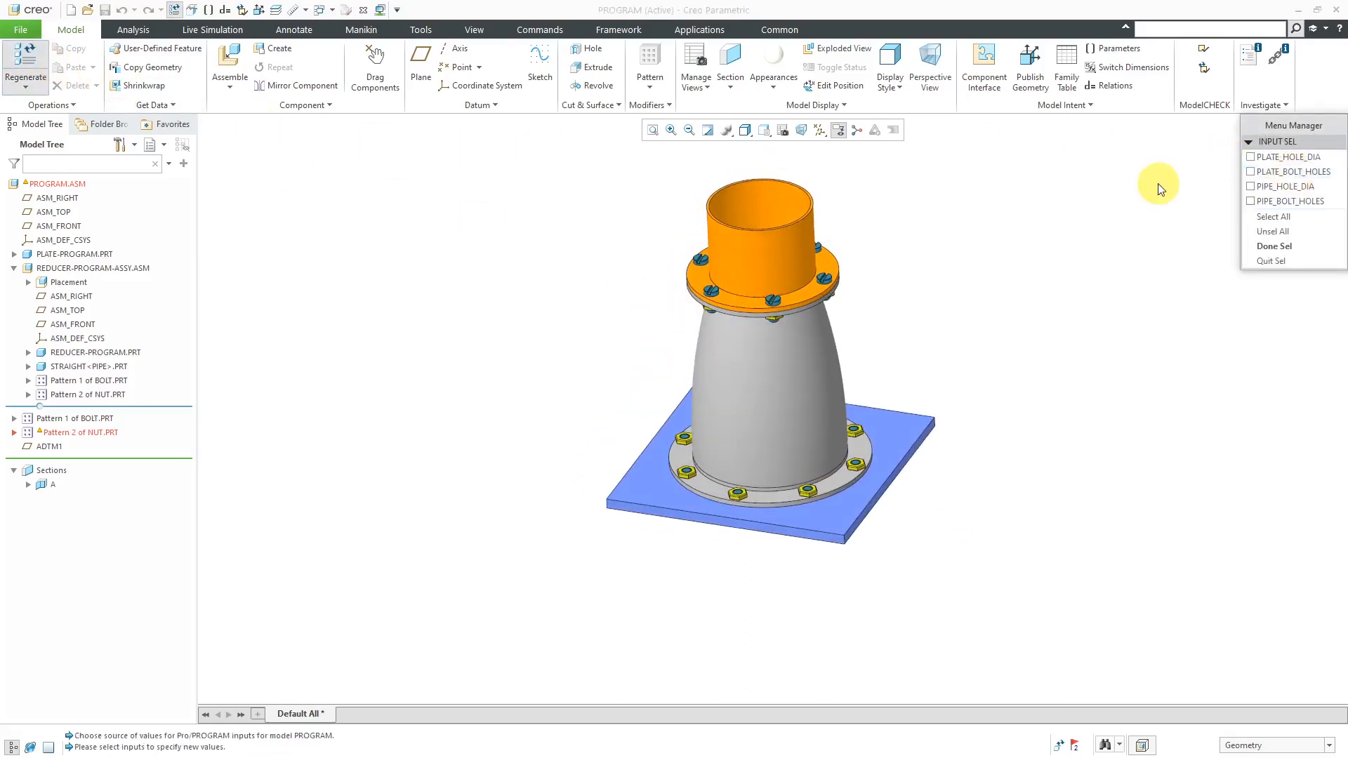
pyautogui.click(1292, 216)
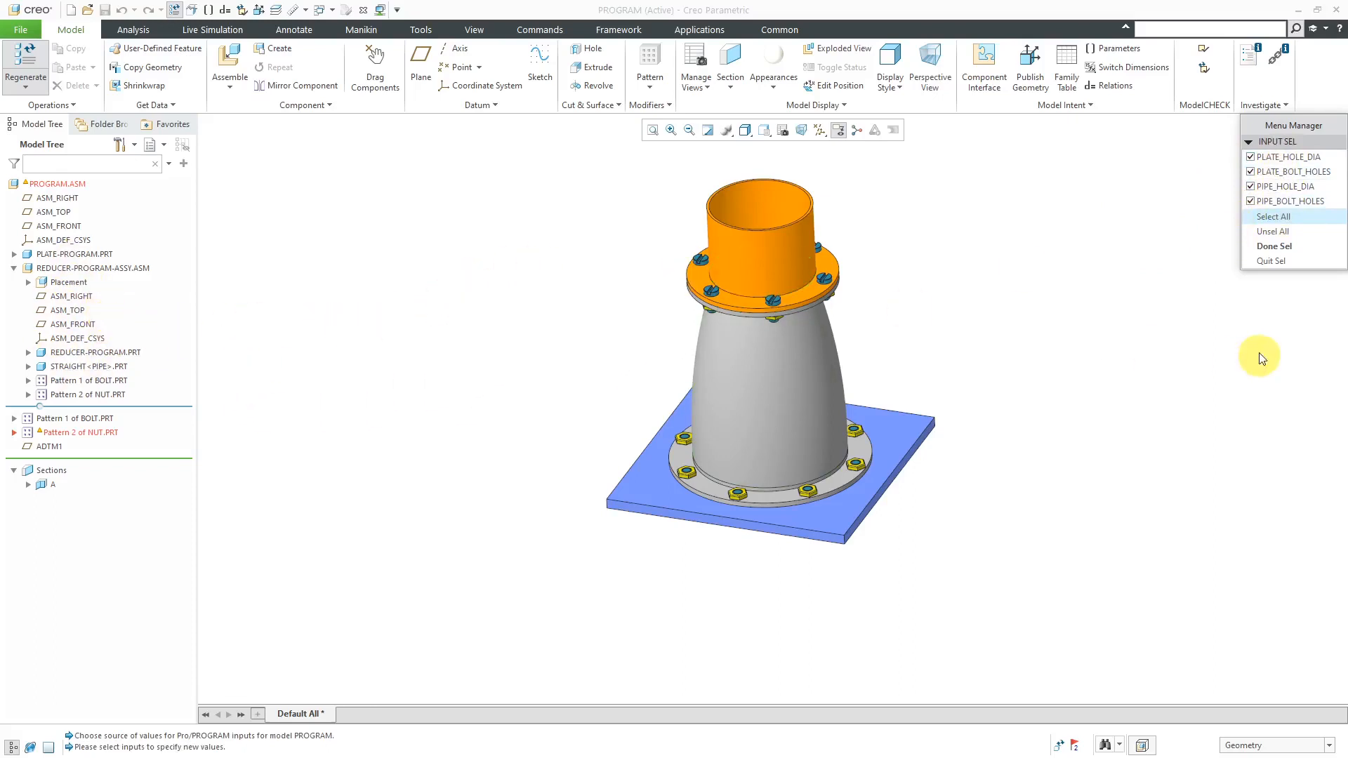
pyautogui.click(1263, 246)
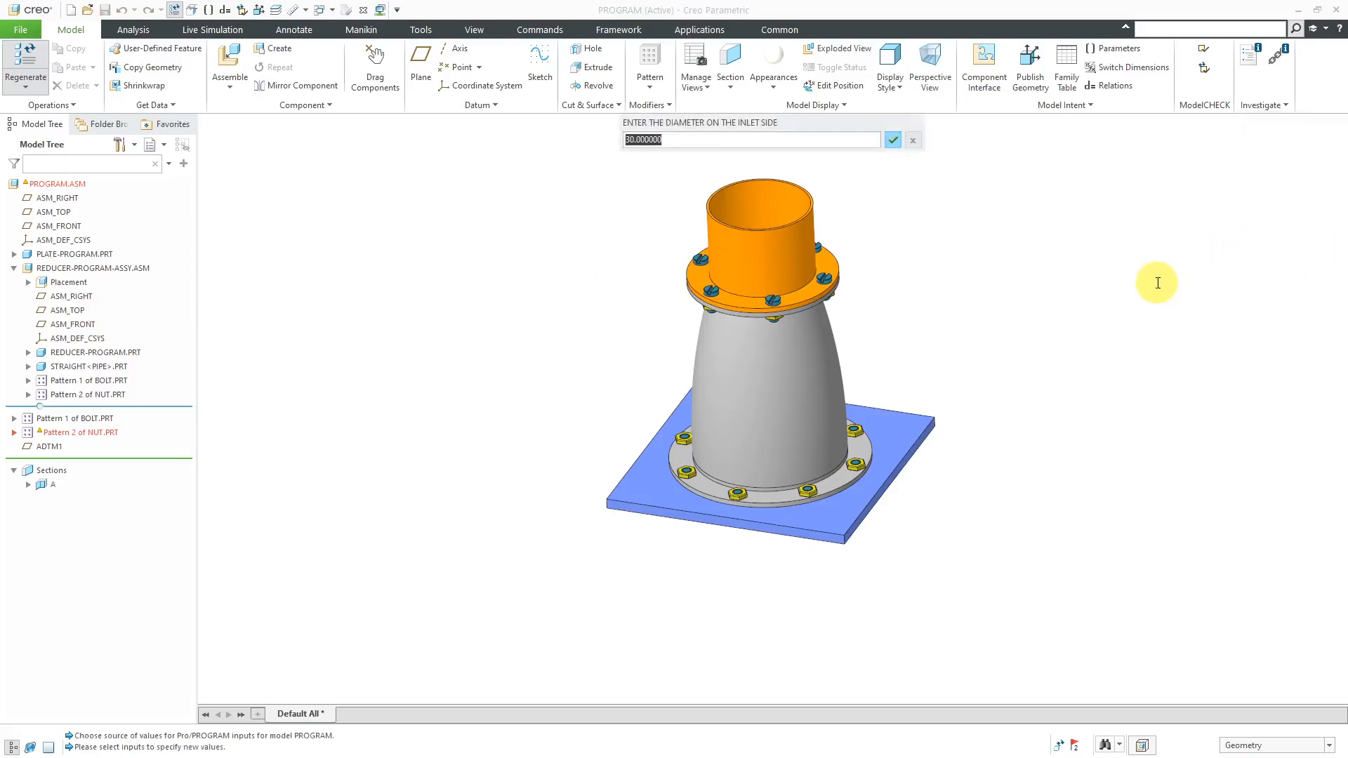
pyautogui.write('40')
pyautogui.press('Return')
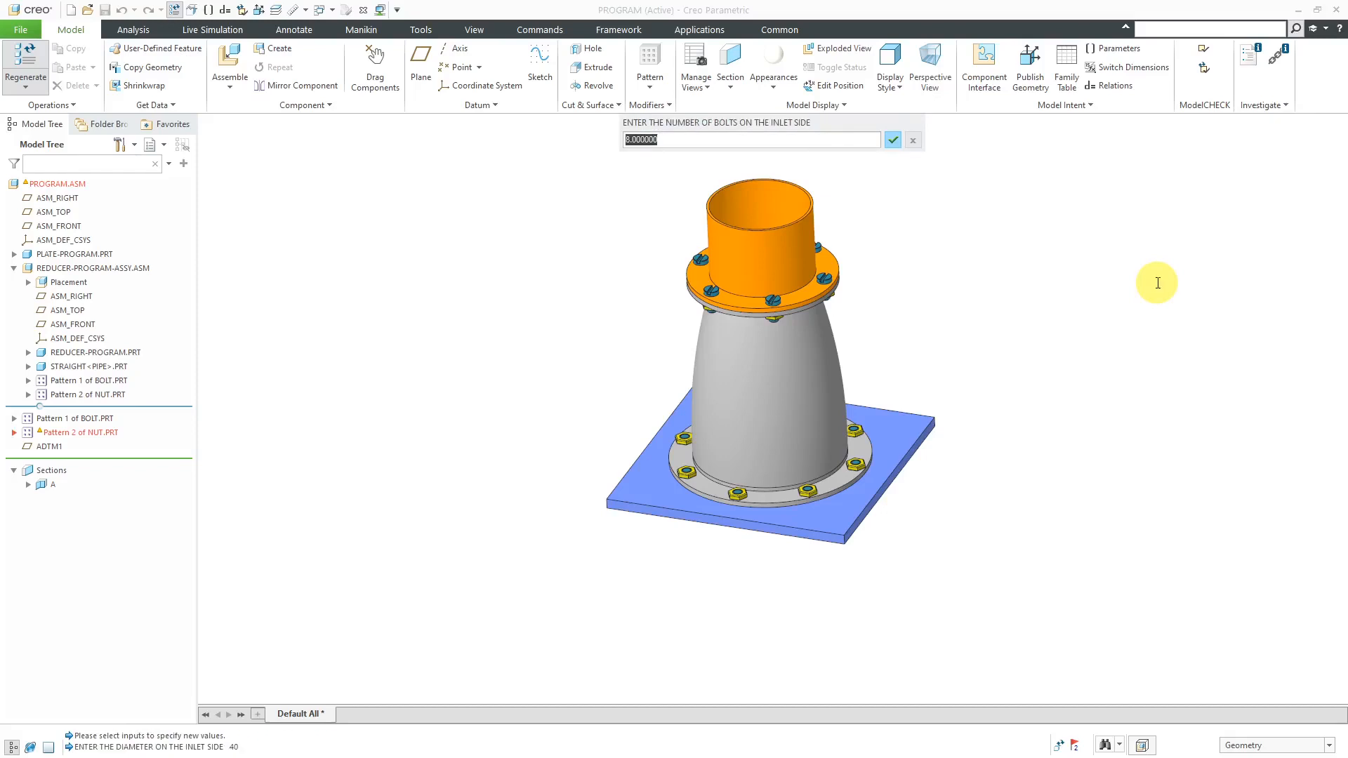
pyautogui.write('10')
pyautogui.press('Return')
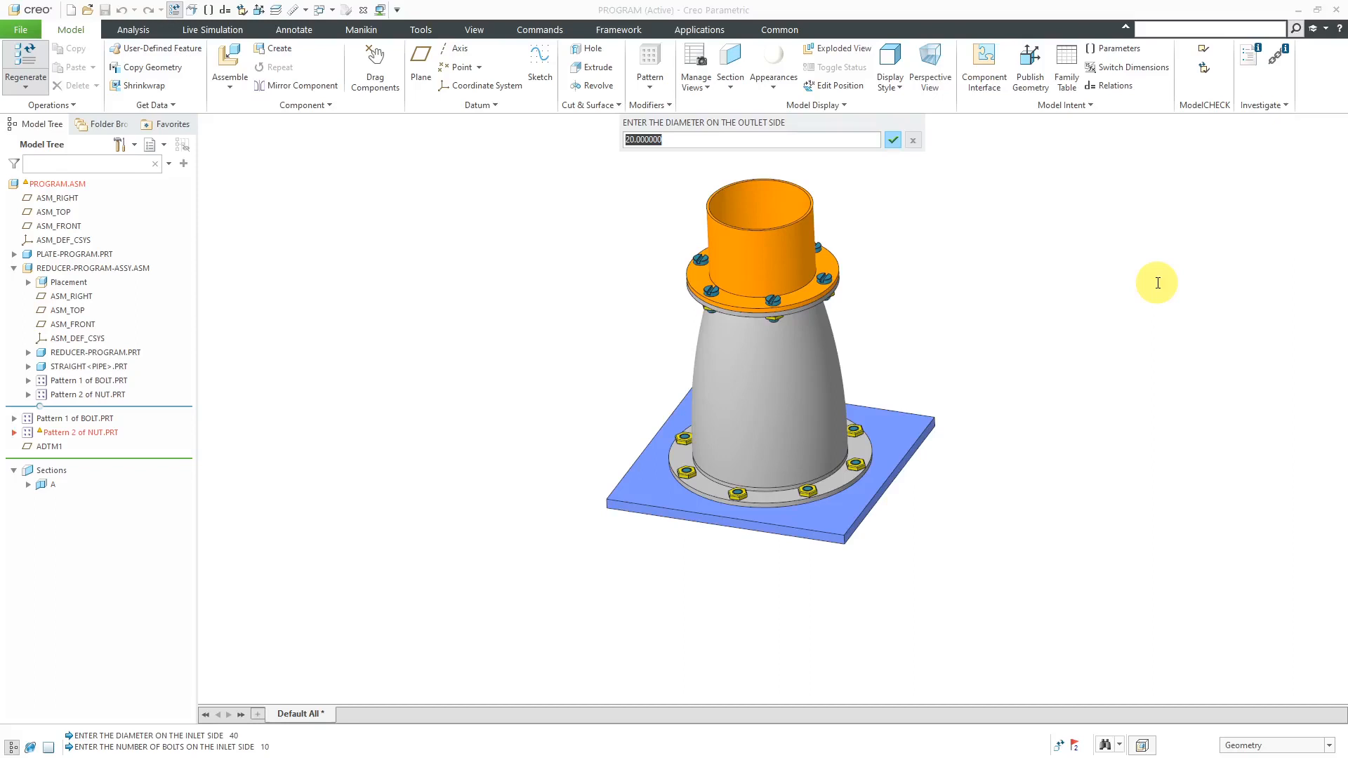
pyautogui.write('15')
pyautogui.press('Return')
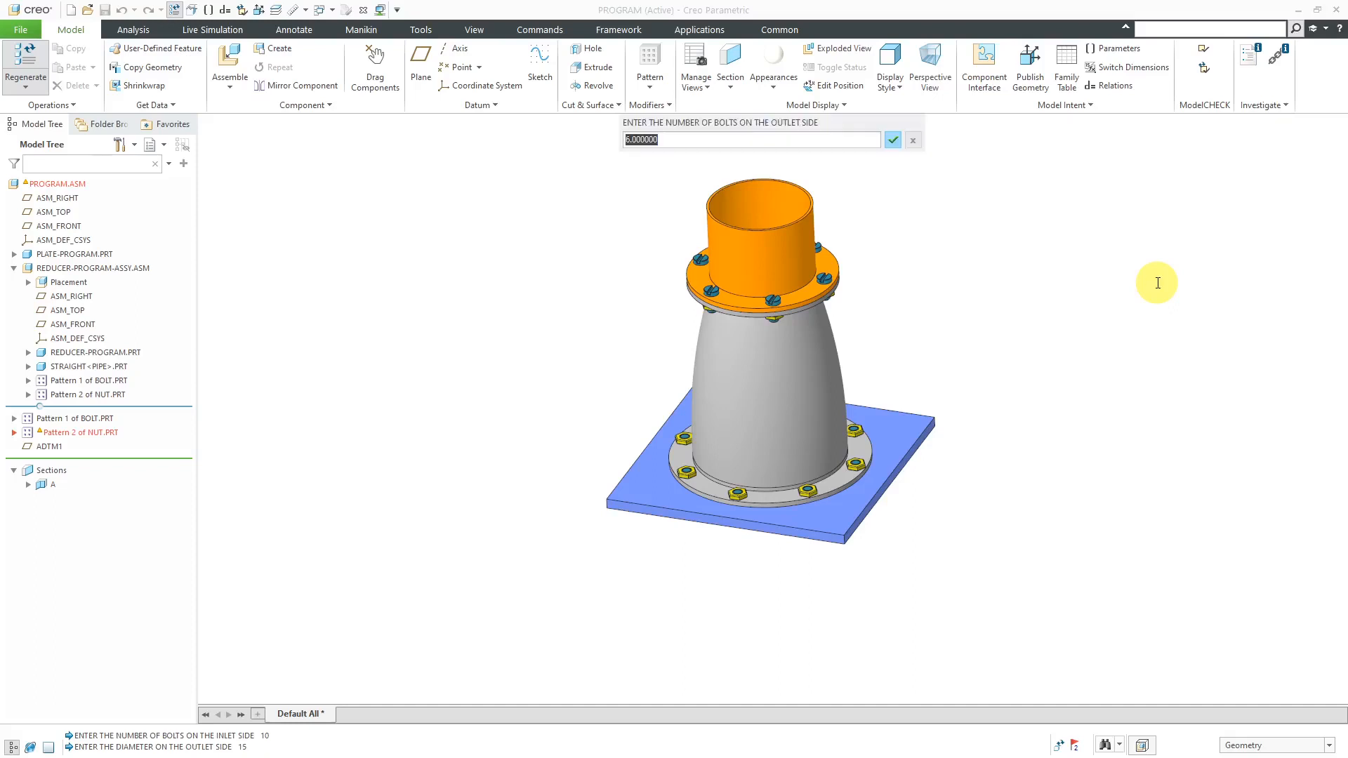
pyautogui.write('5')
pyautogui.press('Return')
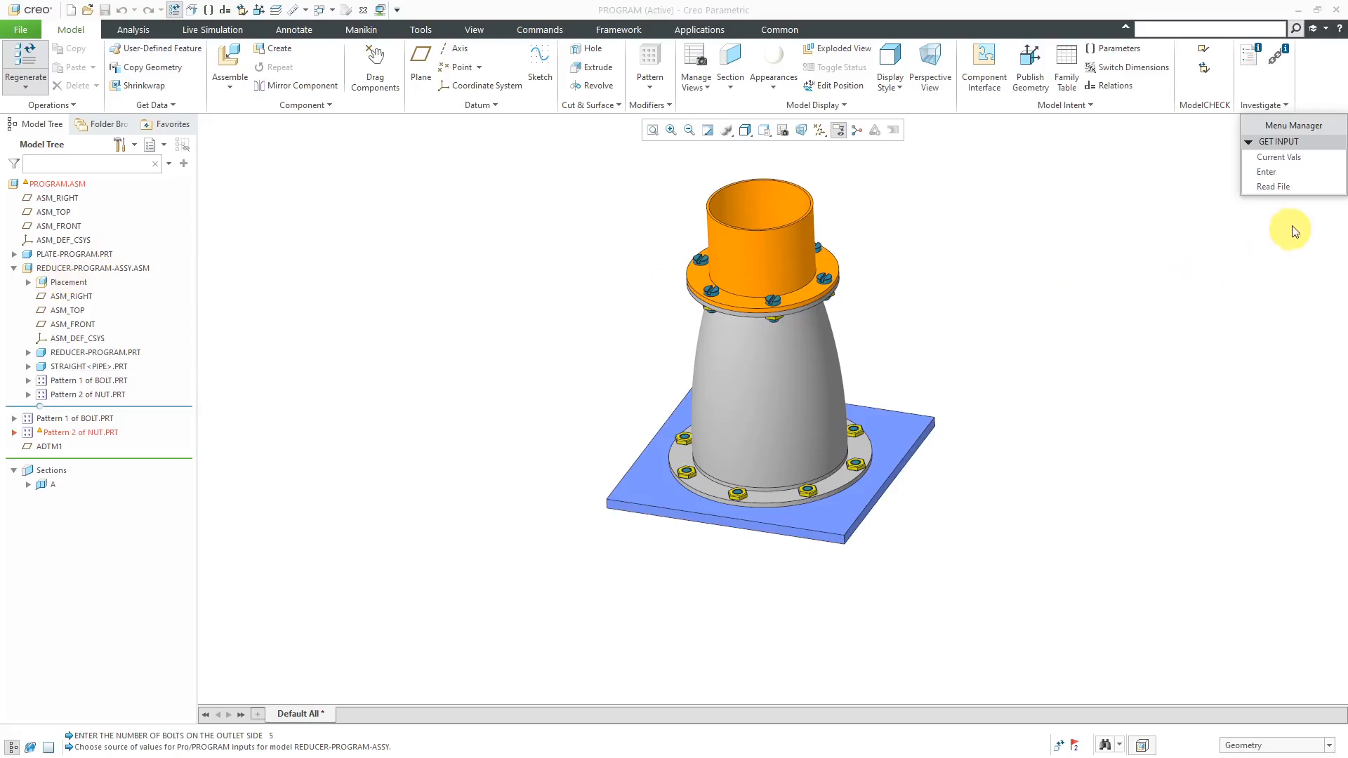
# - Enter a reducer height of 20 for the reducer assembly and view the regenerated model
pyautogui.click(1288, 171)
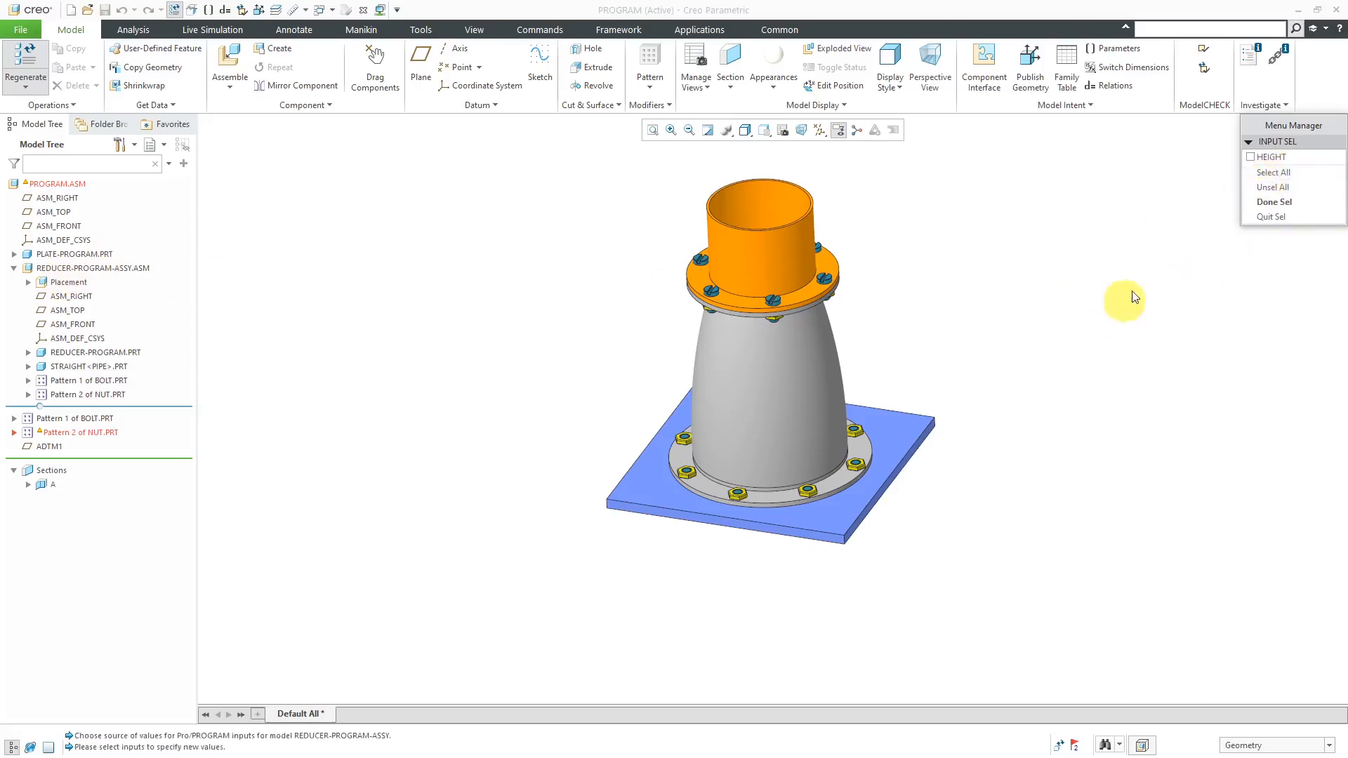
pyautogui.click(1272, 158)
pyautogui.click(1281, 201)
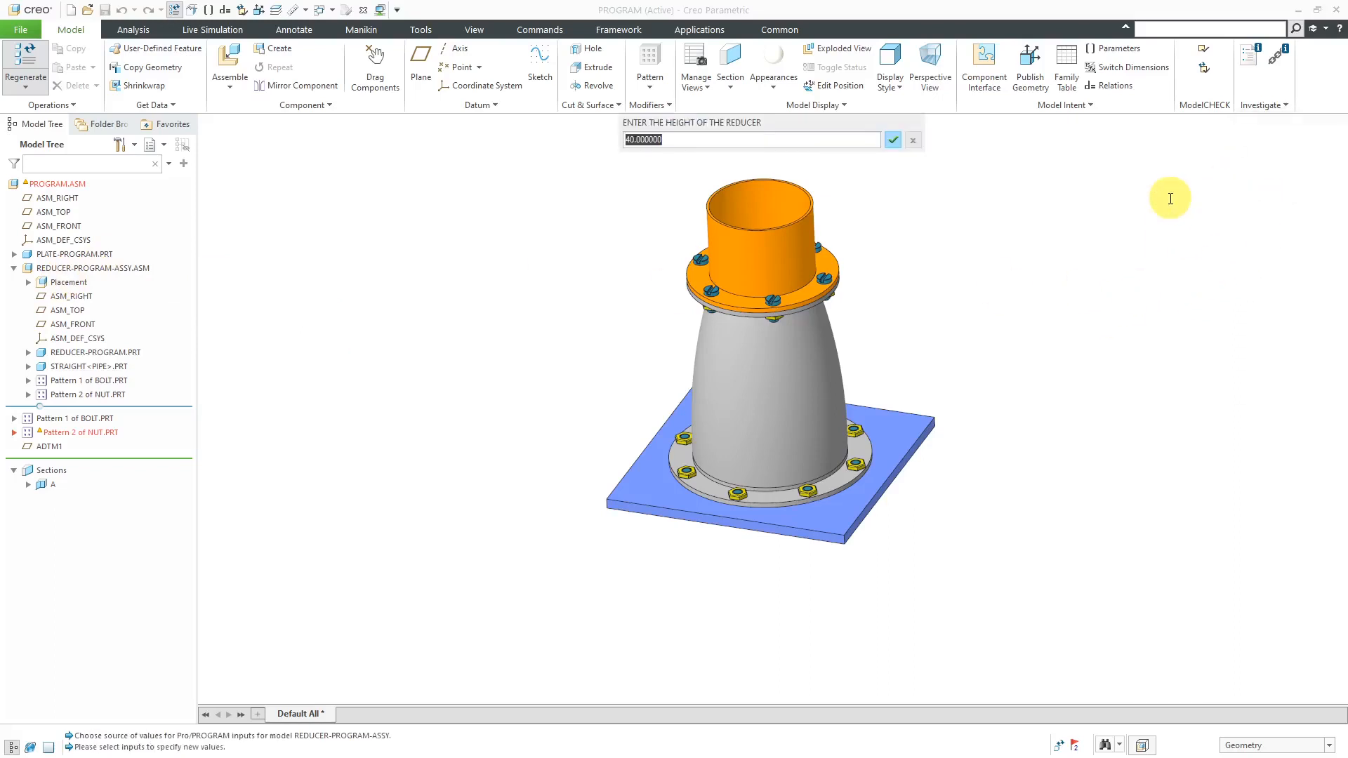
pyautogui.write('20')
pyautogui.press('Return')
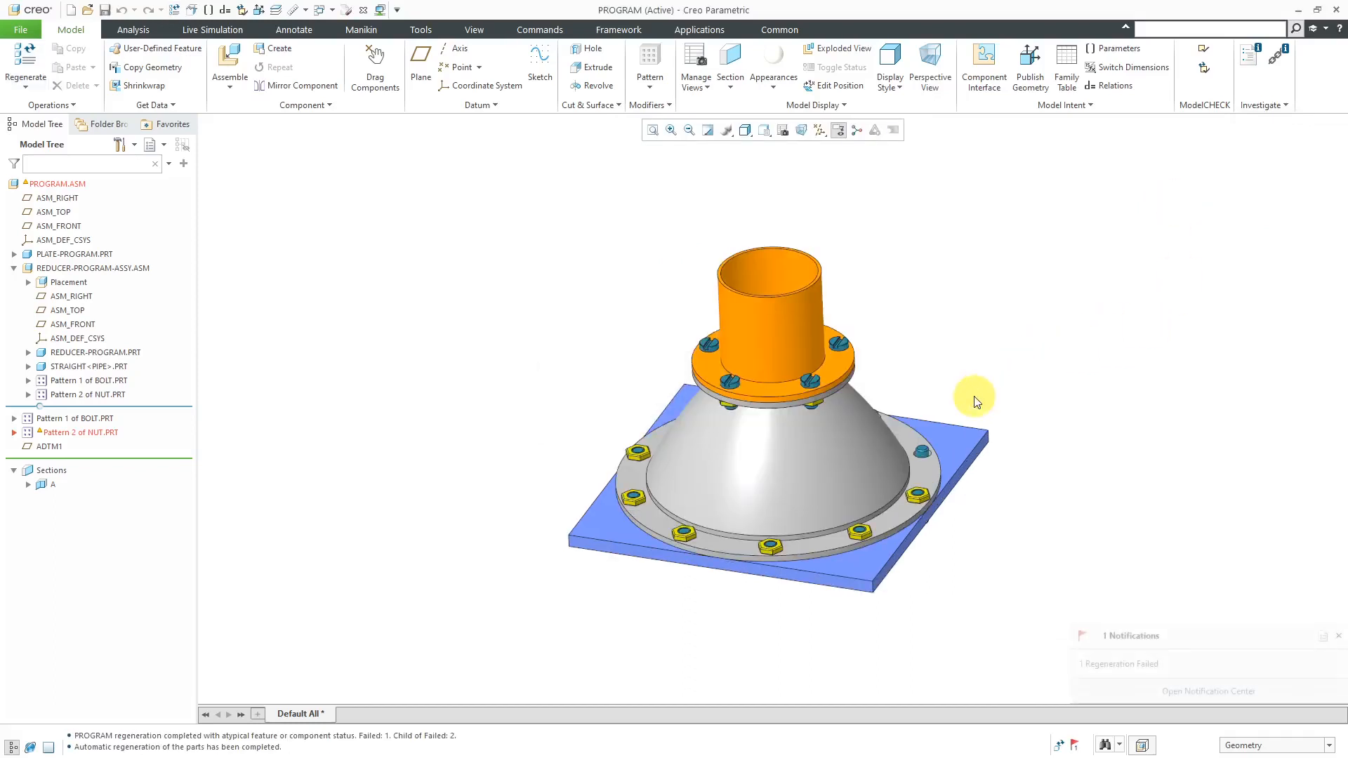
pyautogui.moveTo(910, 422)
pyautogui.mouseDown(button='middle')
pyautogui.moveTo(958, 406)
pyautogui.moveTo(890, 496)
pyautogui.moveTo(891, 421)
pyautogui.moveTo(864, 409)
pyautogui.moveTo(876, 410)
pyautogui.mouseUp(button='middle')
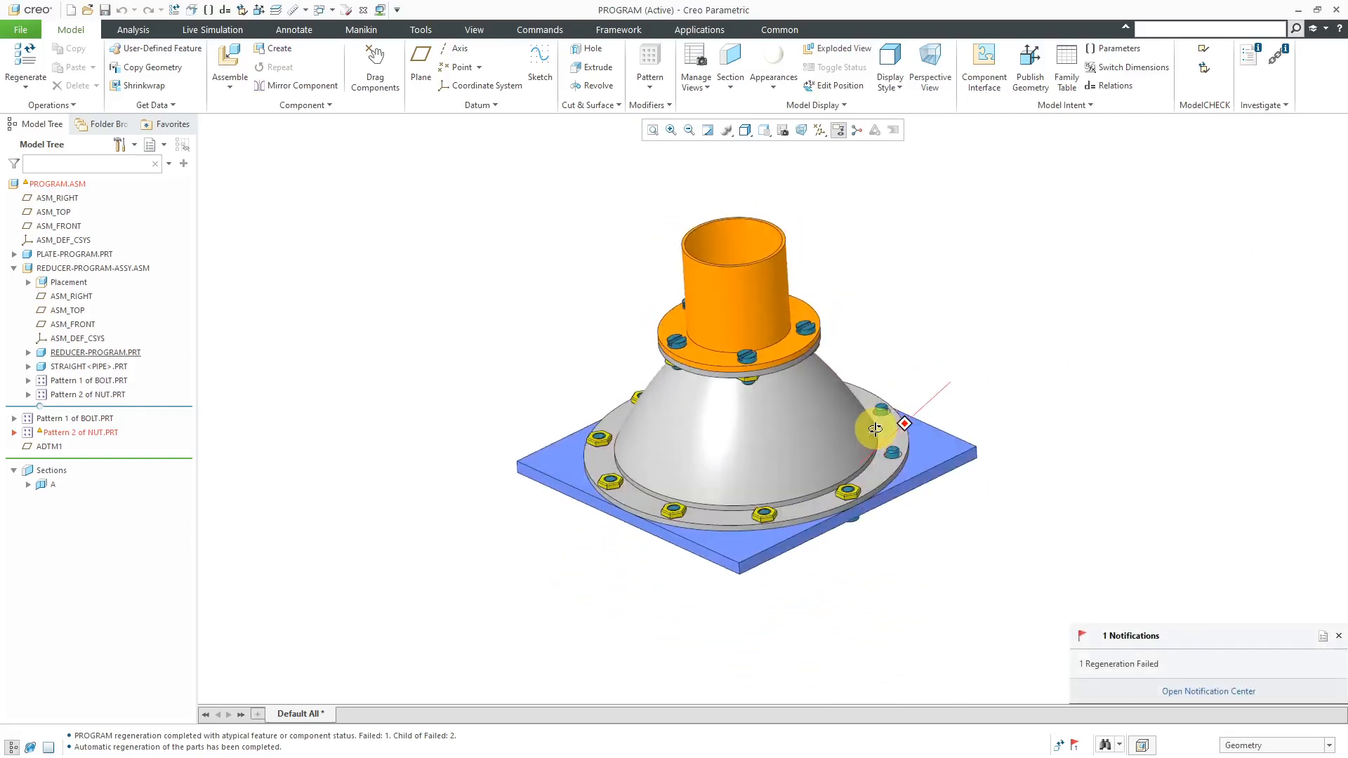
# - Redefine the first nut in the failed plate-side nut pattern and delete its Coincident and Distance placement constraints
pyautogui.click(49, 432)
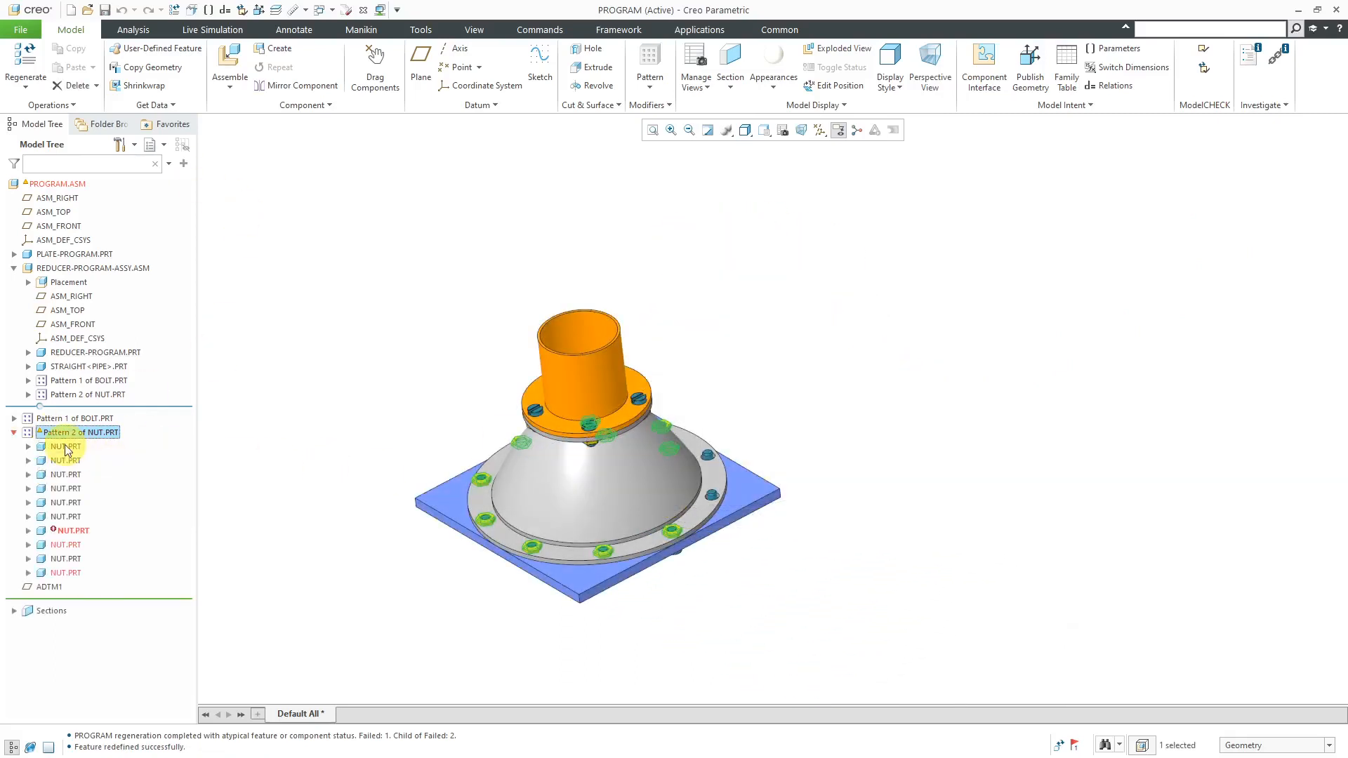
pyautogui.click(66, 447)
pyautogui.click(129, 383)
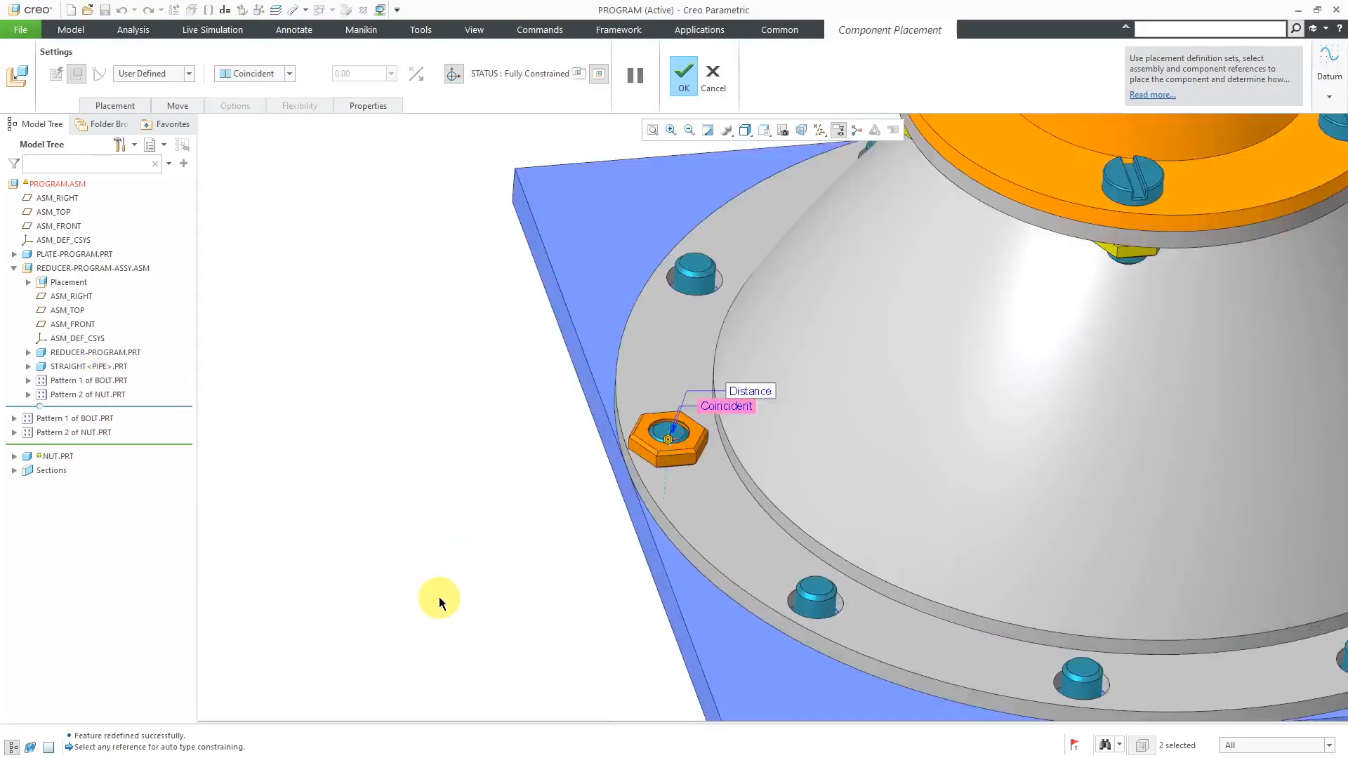
pyautogui.click(114, 105)
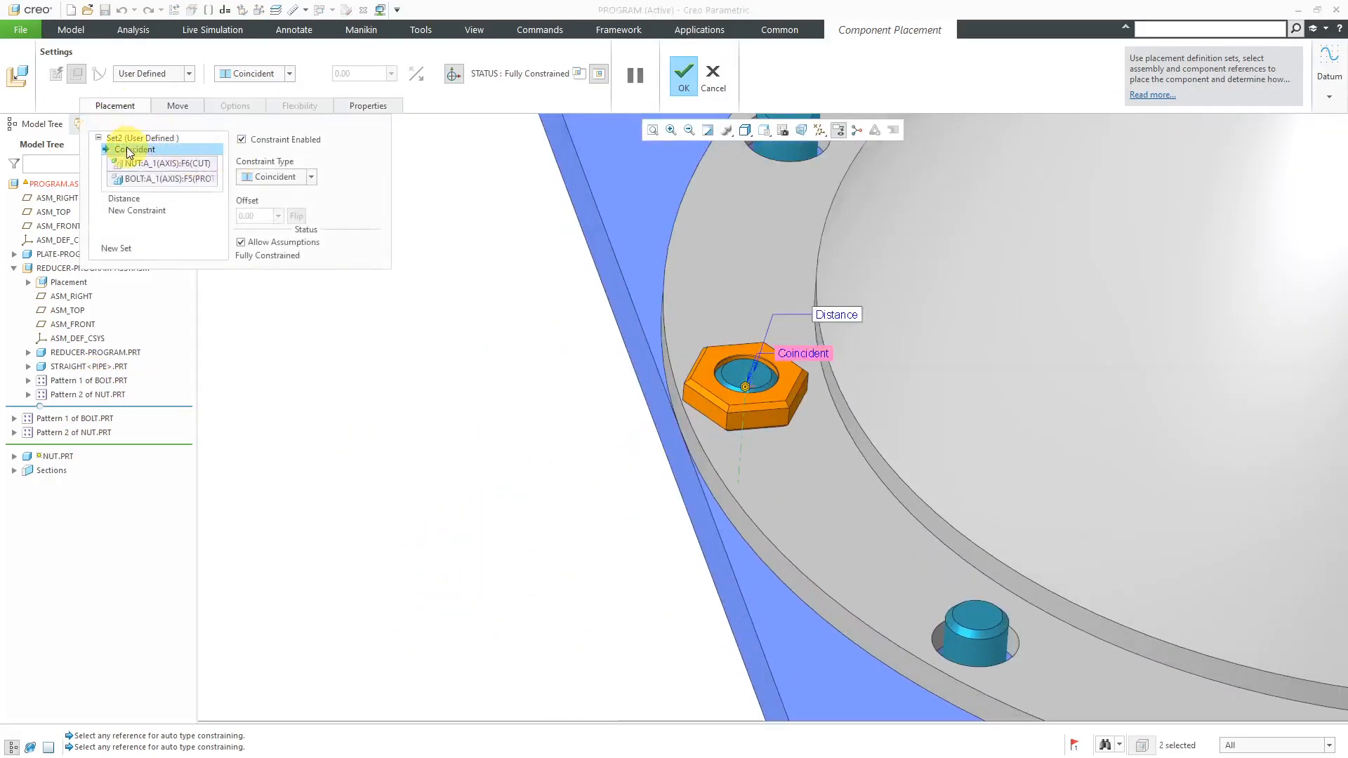
pyautogui.click(120, 149)
pyautogui.moveTo(764, 372); pyautogui.dragTo(574, 383)
pyautogui.moveTo(494, 406); pyautogui.dragTo(491, 346, button='middle')
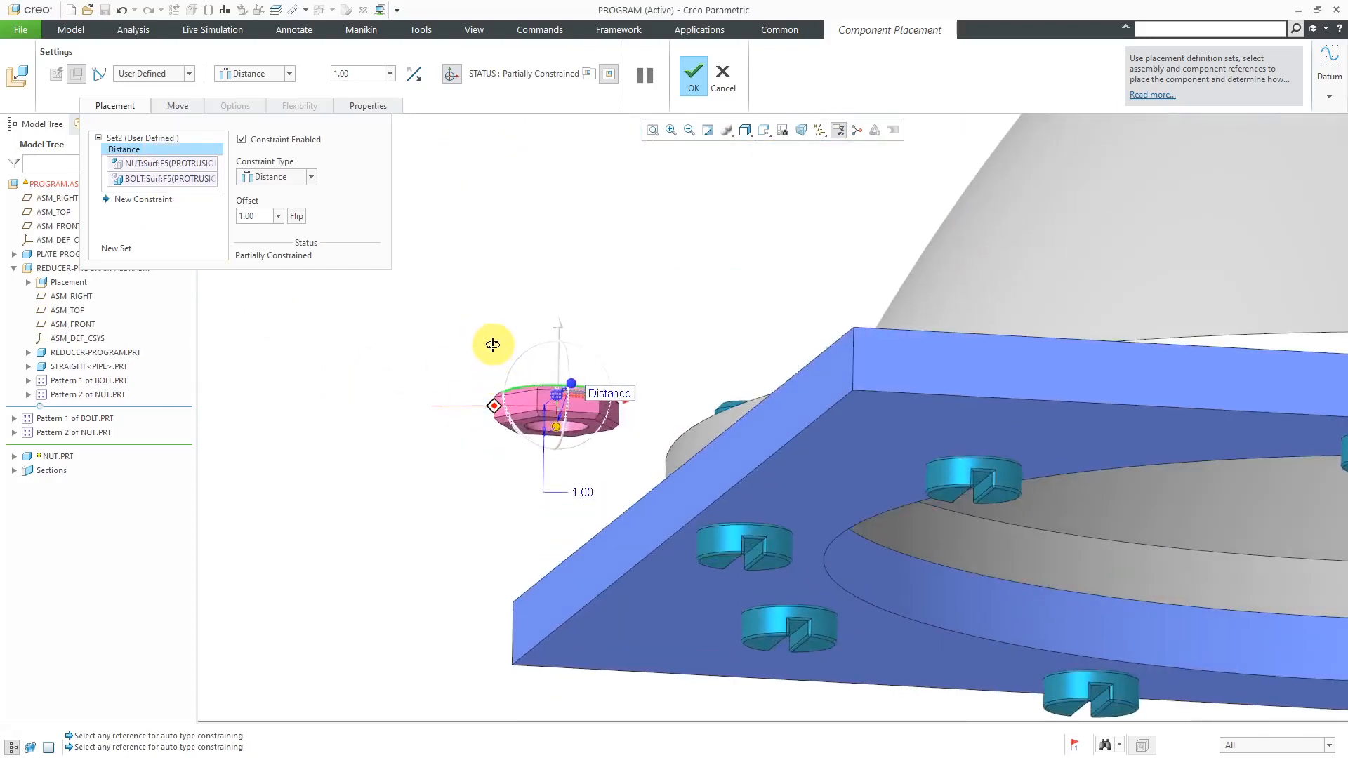
pyautogui.rightClick(150, 156)
pyautogui.click(175, 162)
# - Constrain the nut's hole surface to its bolt and the nut's face to the reducer flange, and accept the new placement
pyautogui.scroll(-5, 577, 446)
pyautogui.click(569, 372)
pyautogui.scroll(3, 670, 417)
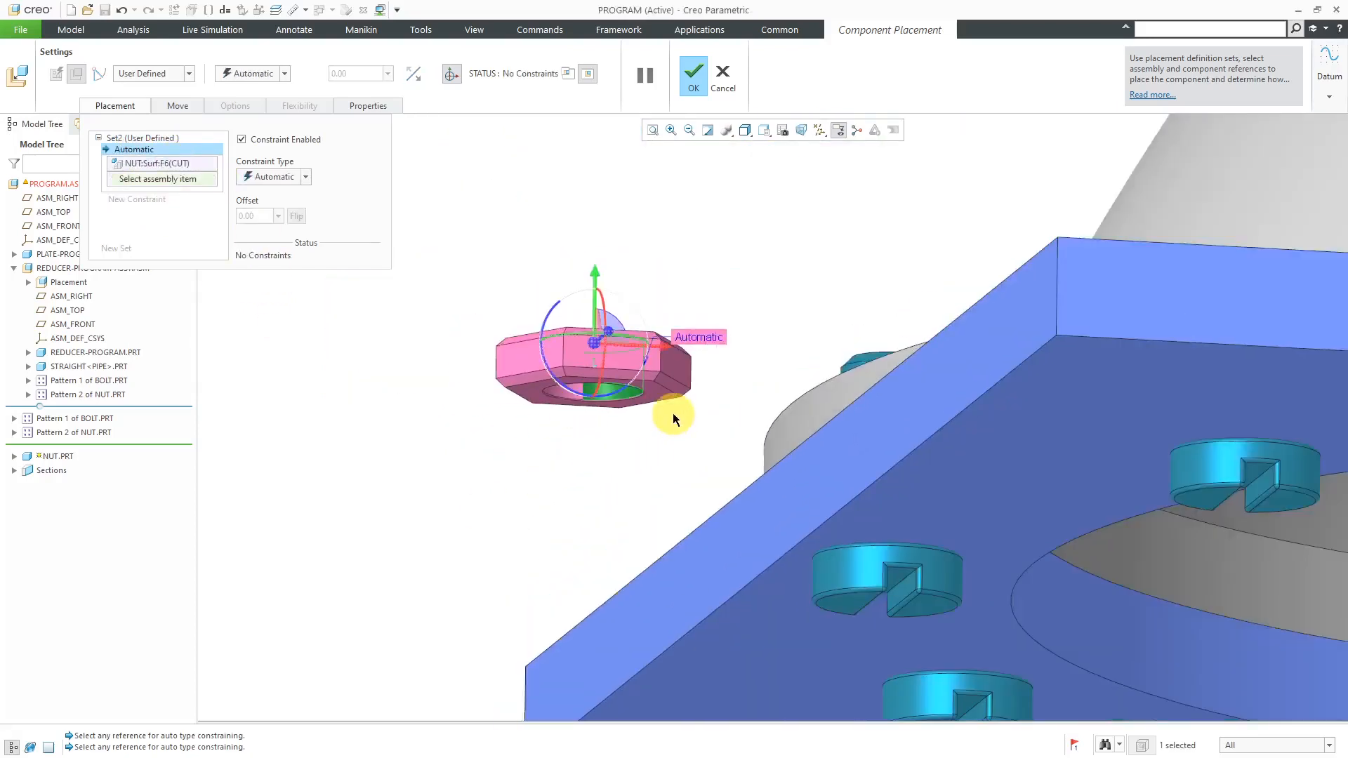
pyautogui.moveTo(673, 413); pyautogui.dragTo(681, 482, button='middle')
pyautogui.click(866, 366)
pyautogui.moveTo(888, 267); pyautogui.dragTo(895, 184)
pyautogui.click(933, 424)
pyautogui.moveTo(862, 361); pyautogui.dragTo(828, 331, button='middle')
pyautogui.click(831, 296)
pyautogui.middleClick(671, 427)
pyautogui.scroll(-5, 674, 431)
pyautogui.moveTo(718, 399); pyautogui.dragTo(701, 426, button='middle')
pyautogui.scroll(-2, 883, 294)
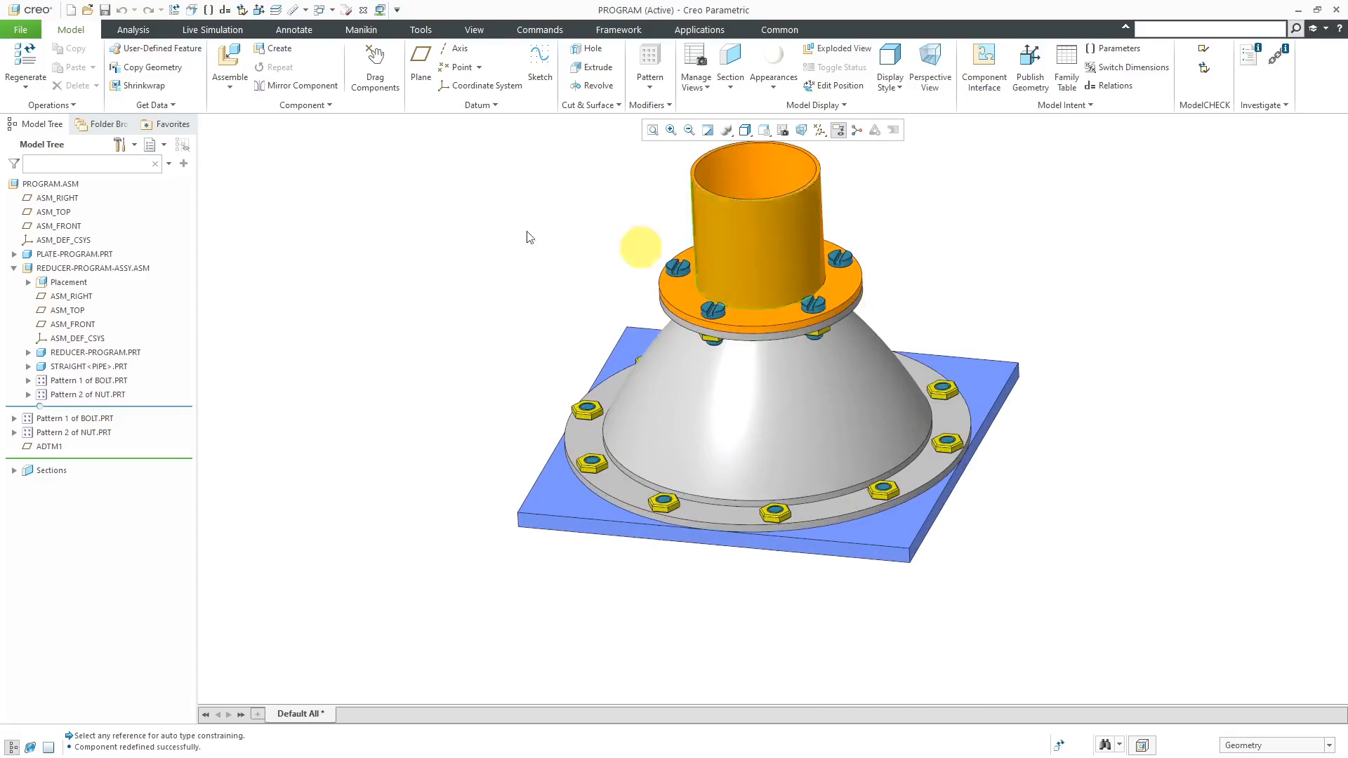
pyautogui.keyDown('shift'); pyautogui.moveTo(556, 340); pyautogui.dragTo(520, 386, button='middle'); pyautogui.keyUp('shift')
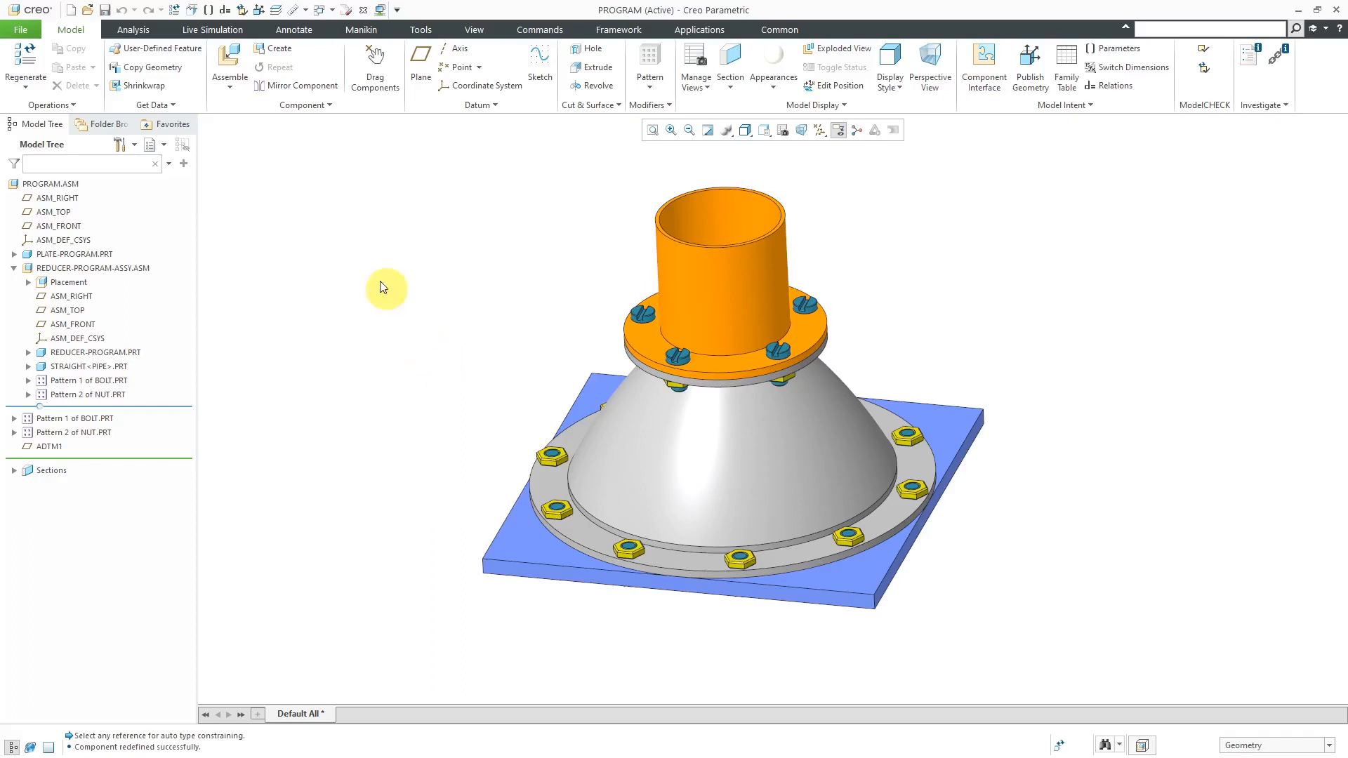
# - Regenerate the assembly with all inputs entered anew: inlet diameter 30, 6 inlet bolts, outlet diameter 24 and 6 outlet bolts
pyautogui.click(30, 61)
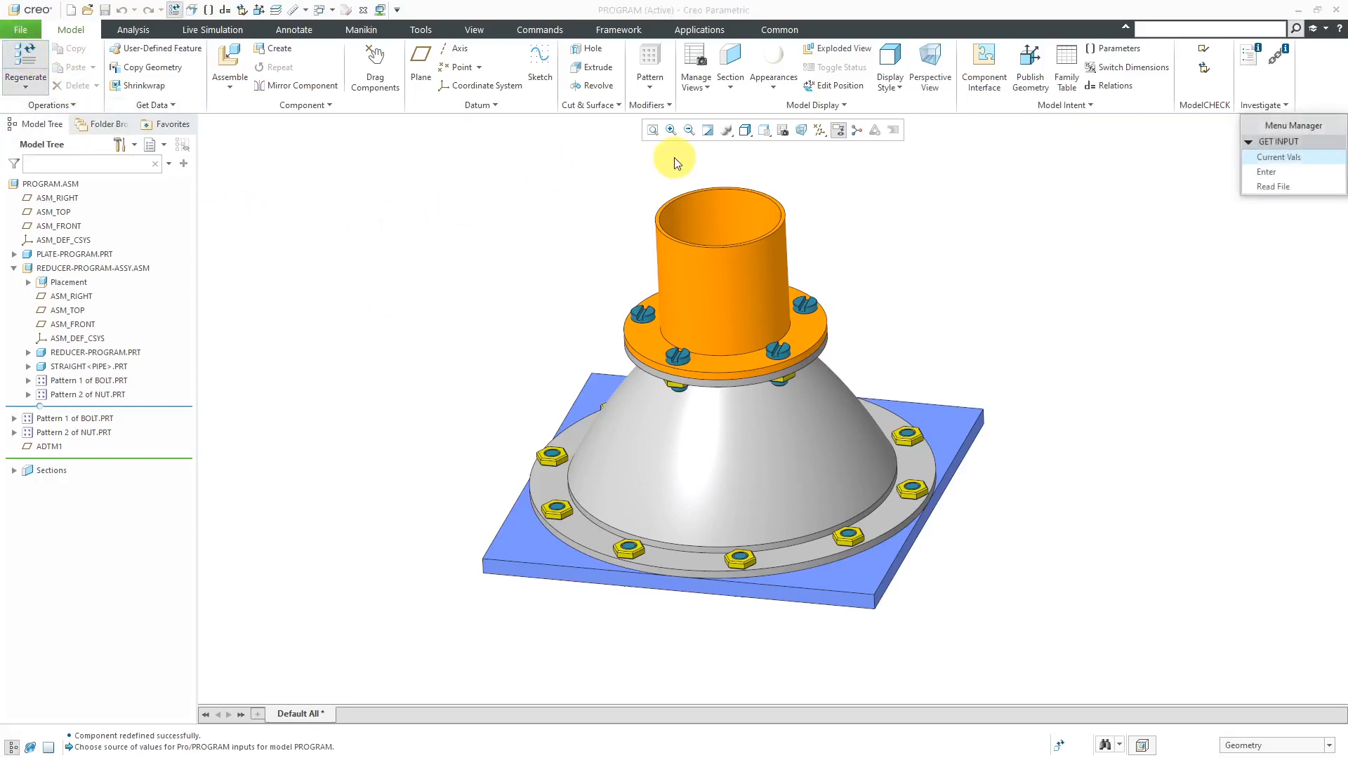
pyautogui.click(1272, 175)
pyautogui.click(1274, 217)
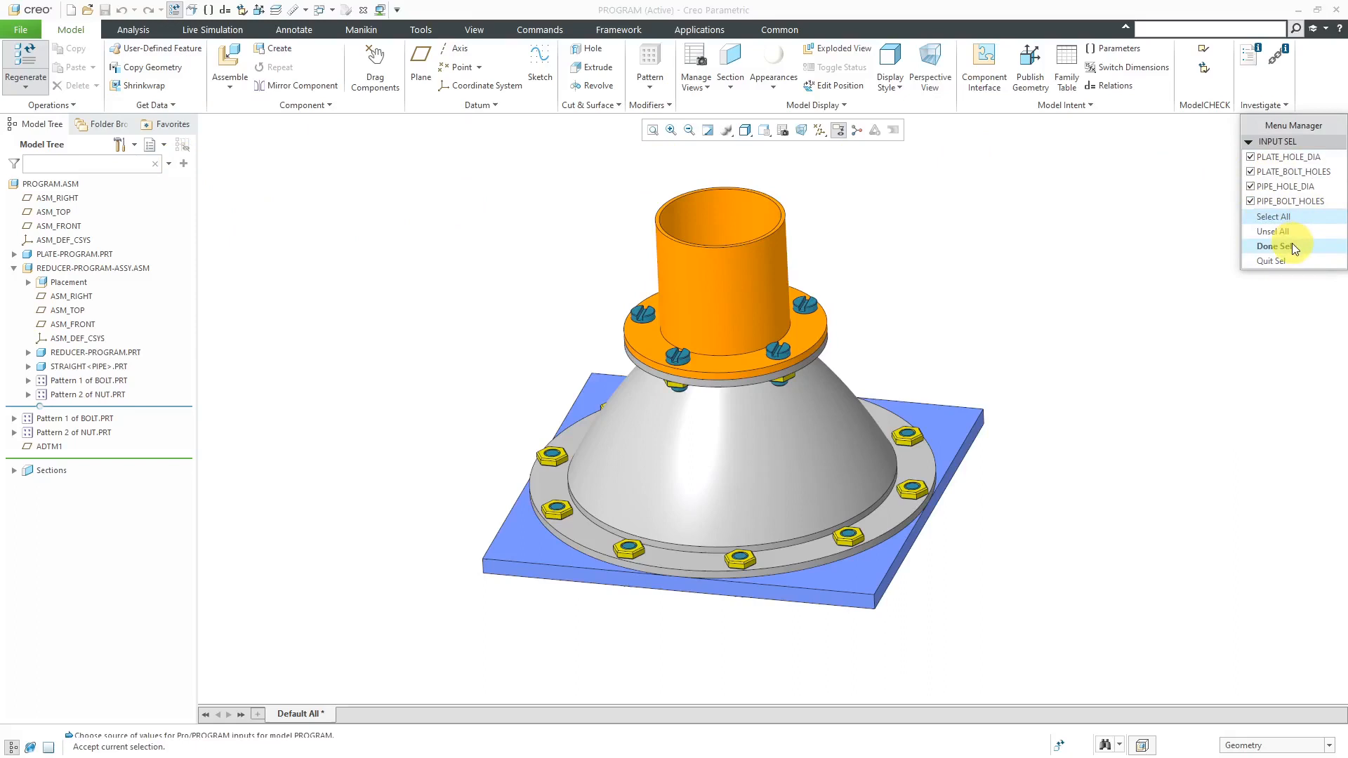
pyautogui.click(1291, 245)
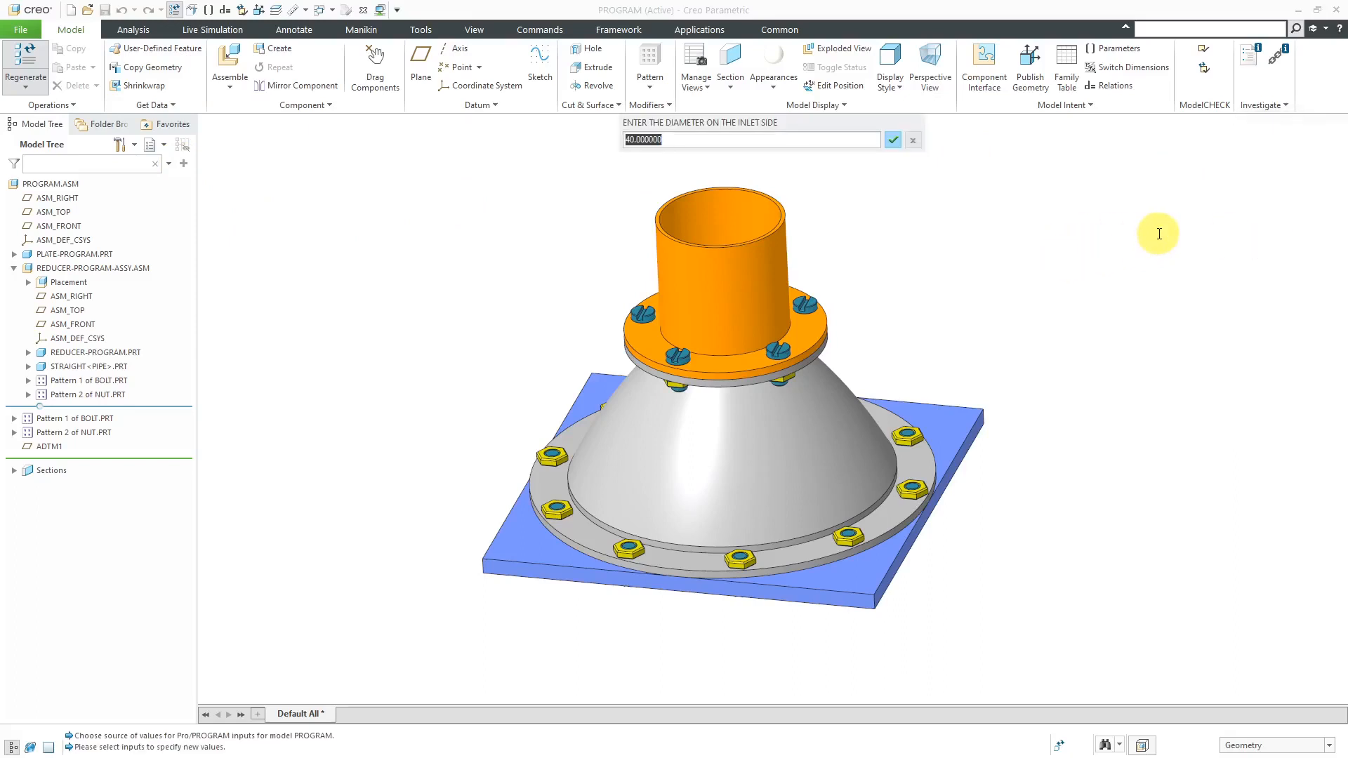
pyautogui.write('30')
pyautogui.press('Return')
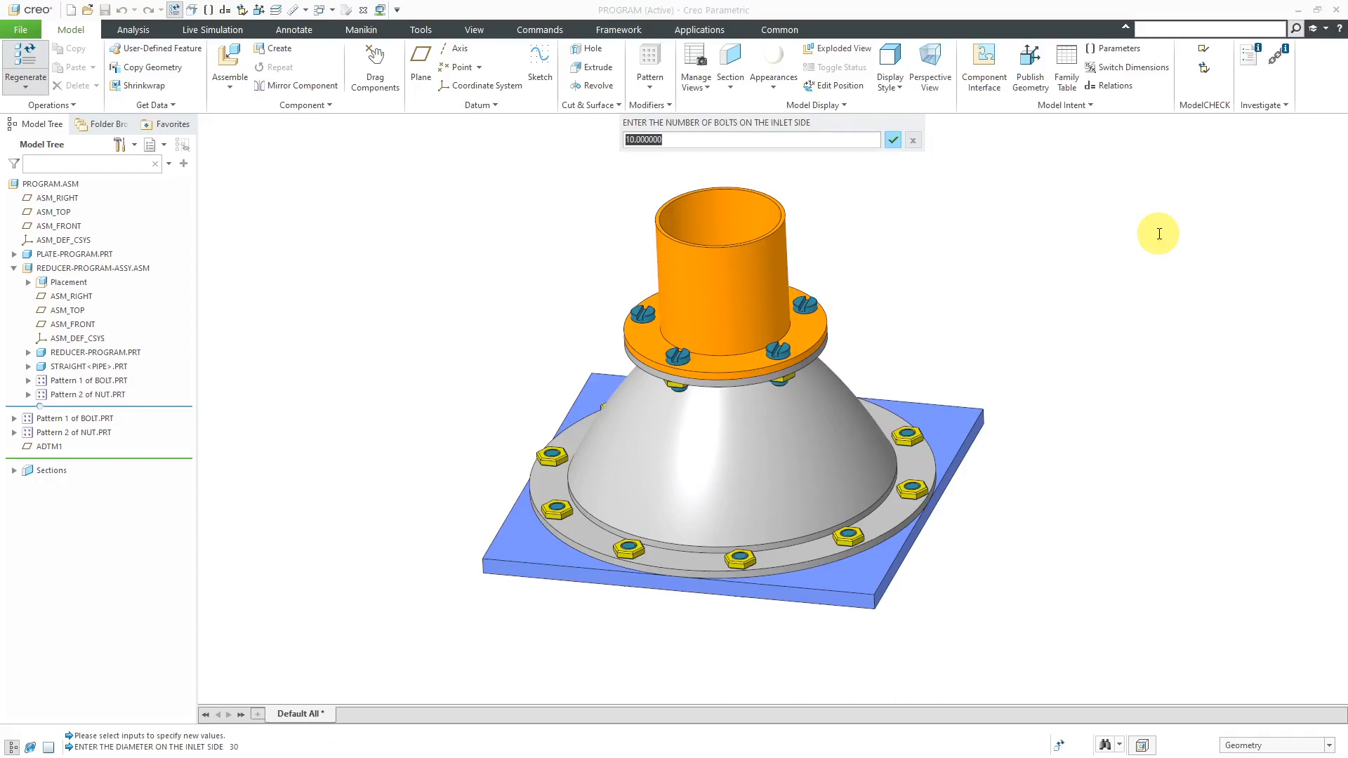
pyautogui.write('6')
pyautogui.press('Return')
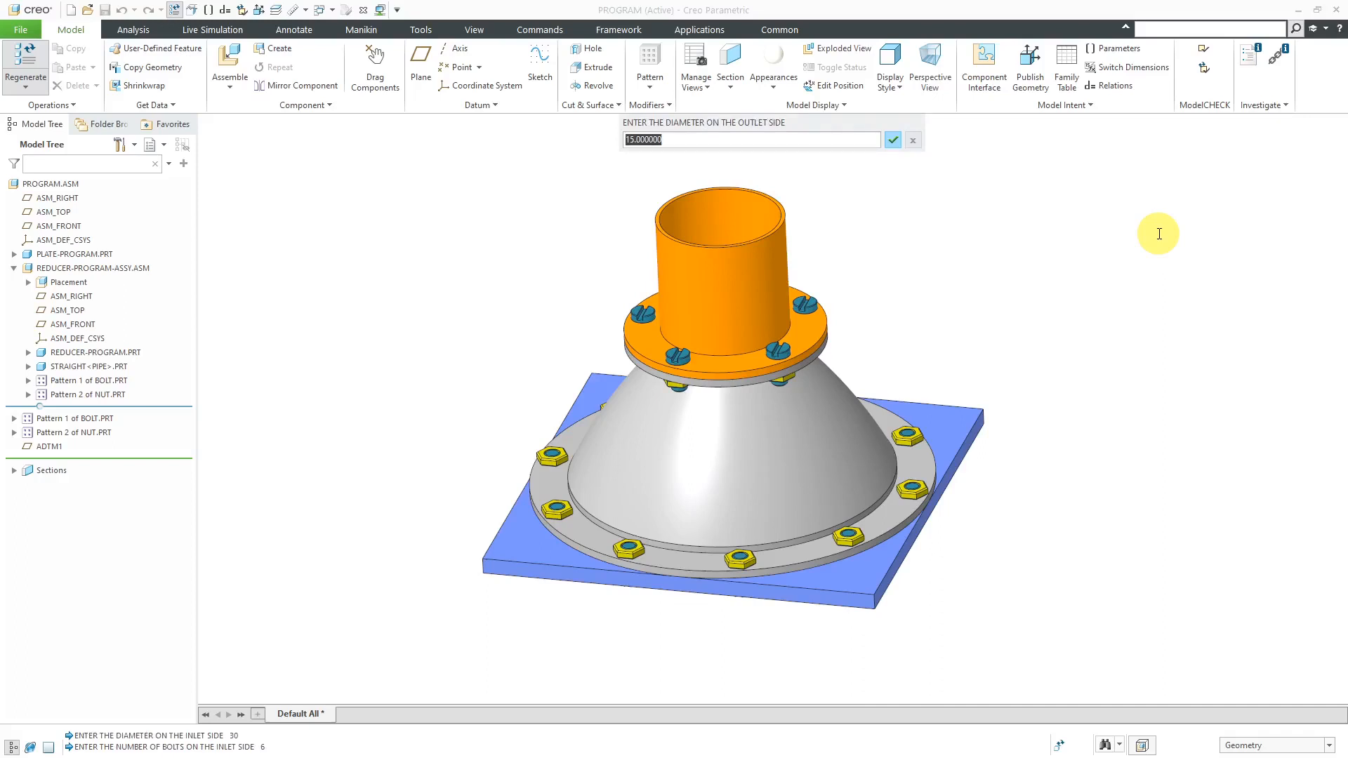
pyautogui.write('20')
pyautogui.press('BackSpace')
pyautogui.write('4')
pyautogui.press('Return')
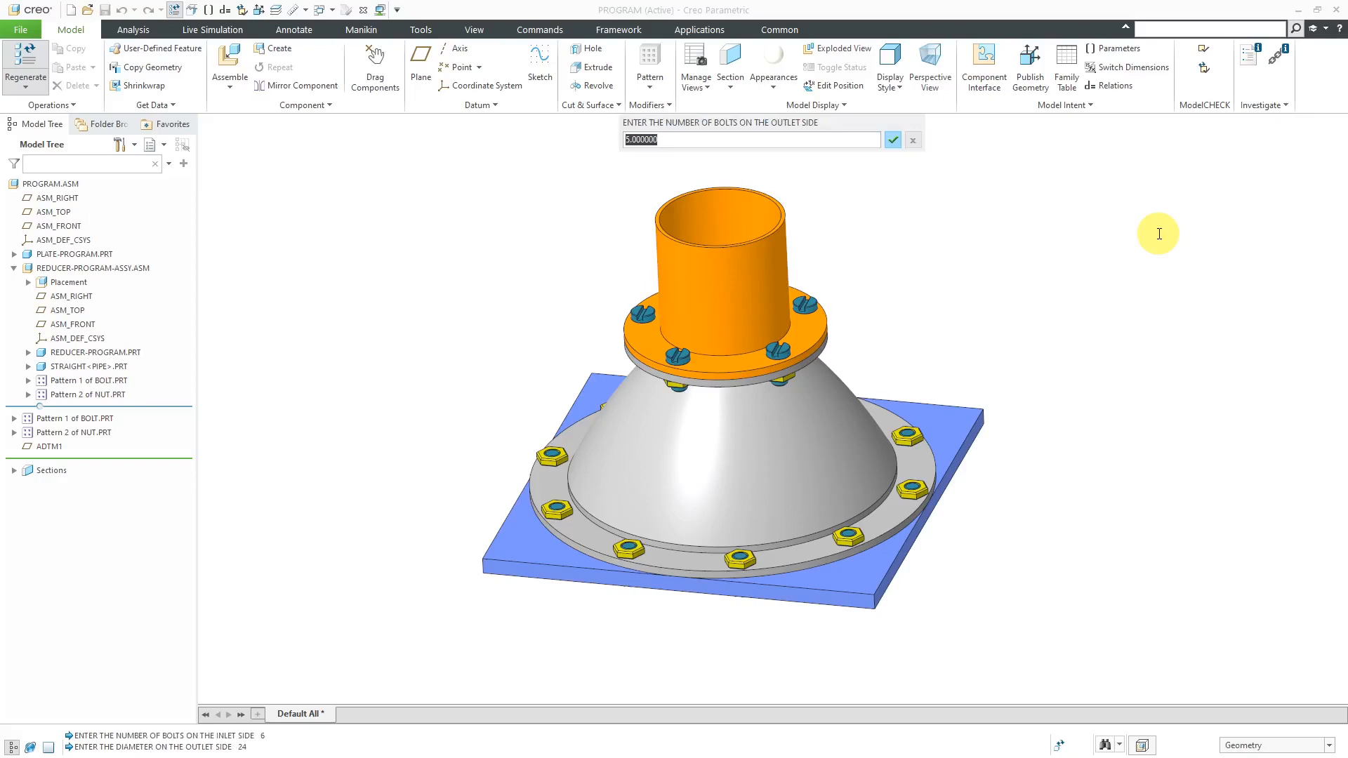
pyautogui.write('6')
pyautogui.press('Return')
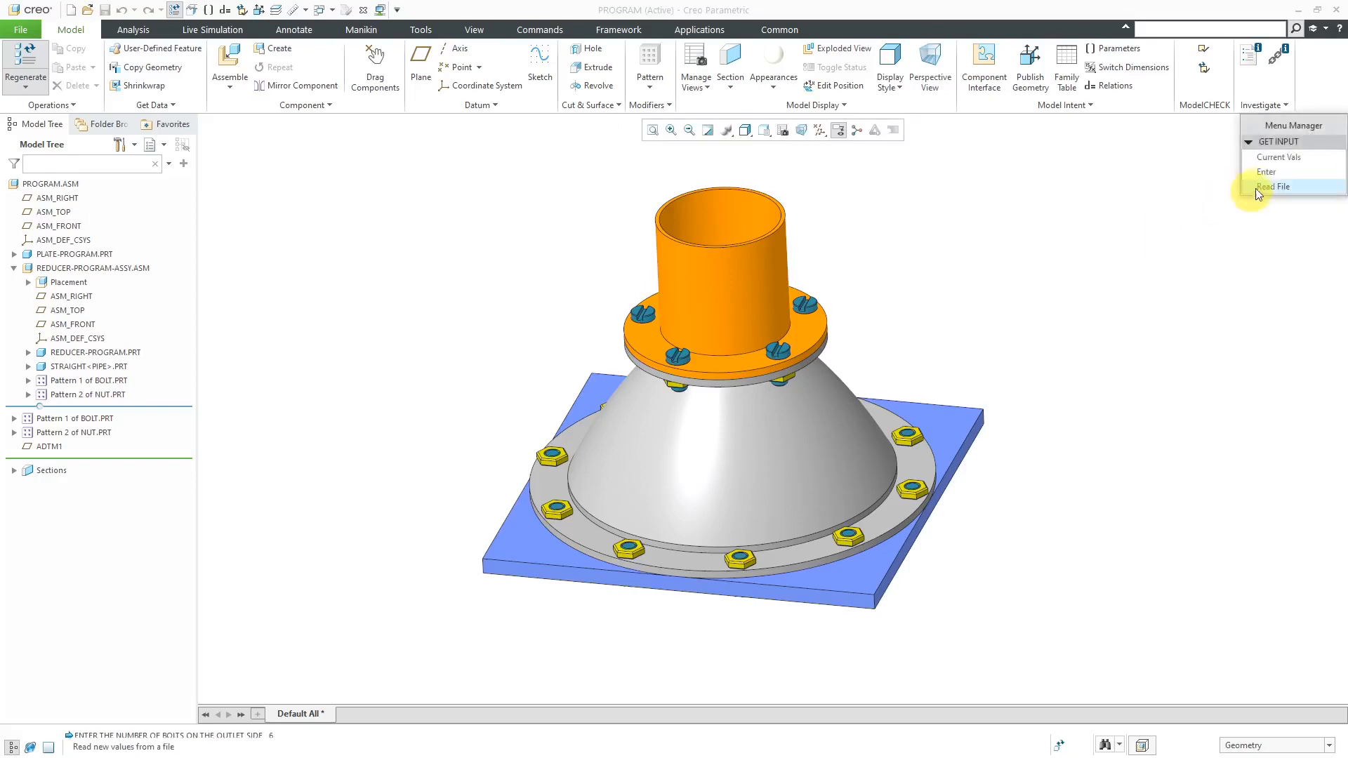
# - Enter a reducer height of 40 for the reducer assembly and view the whole regenerated model
pyautogui.click(1264, 171)
pyautogui.click(1267, 157)
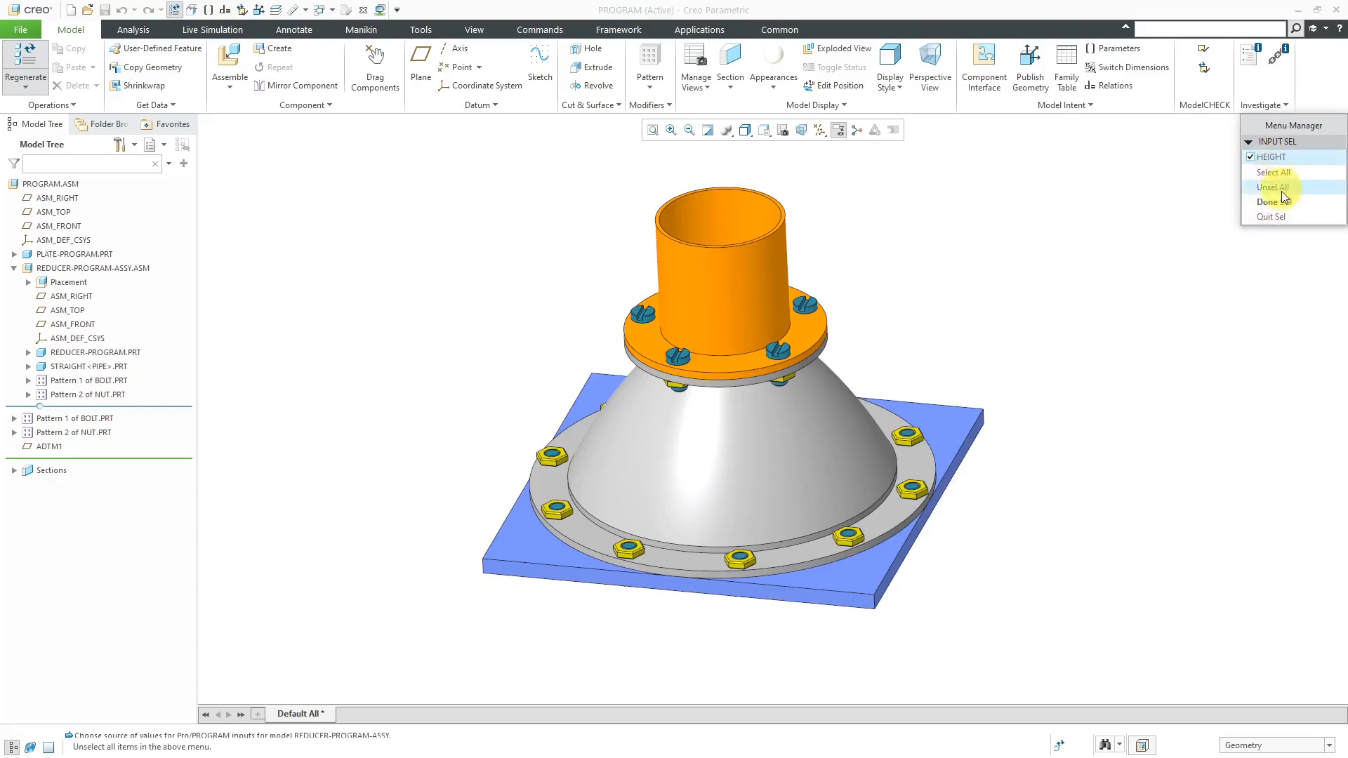
pyautogui.click(1282, 201)
pyautogui.write('40')
pyautogui.press('Return')
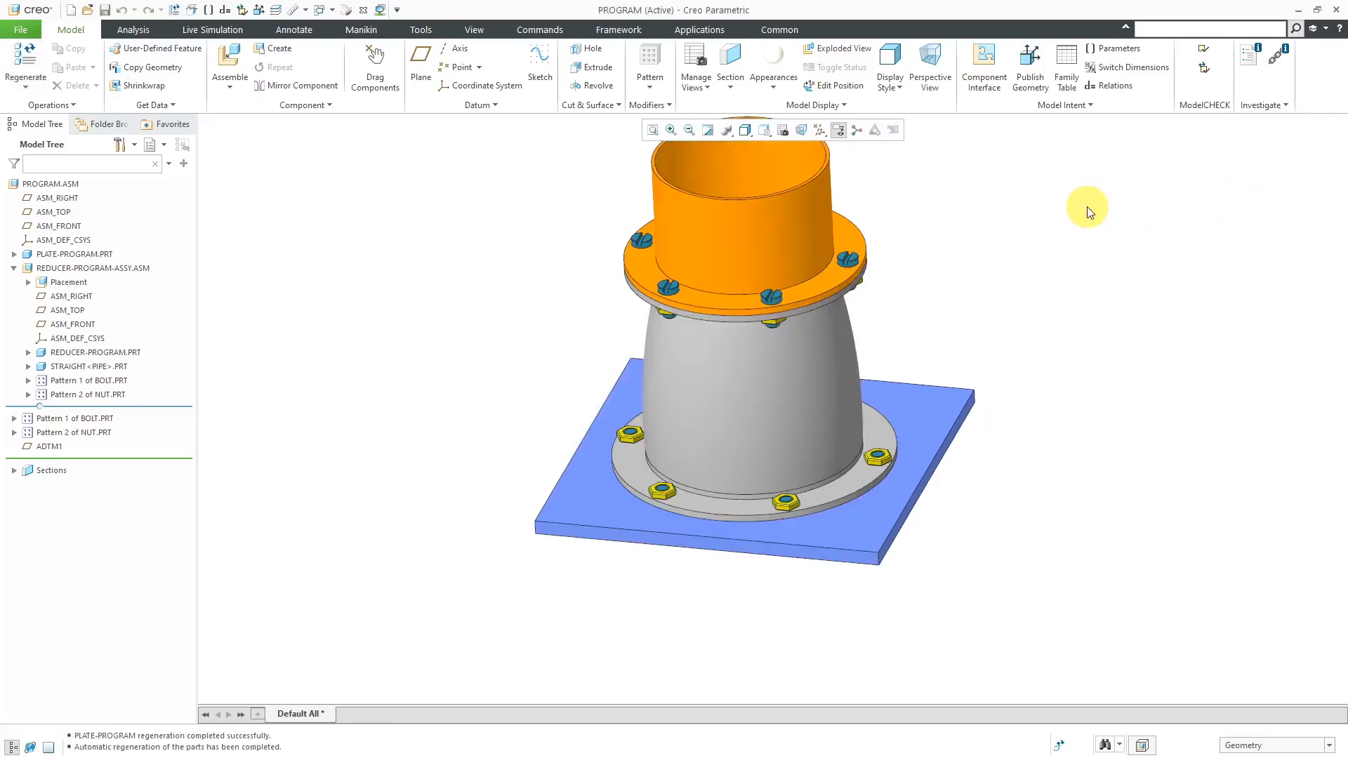
pyautogui.moveTo(857, 558)
pyautogui.mouseDown(button='middle')
pyautogui.moveTo(767, 541)
pyautogui.moveTo(761, 430)
pyautogui.moveTo(893, 457)
pyautogui.moveTo(857, 415)
pyautogui.moveTo(755, 432)
pyautogui.moveTo(739, 458)
pyautogui.moveTo(751, 466)
pyautogui.mouseUp(button='middle')
pyautogui.scroll(-2, 757, 199)
pyautogui.scroll(1, 752, 212)
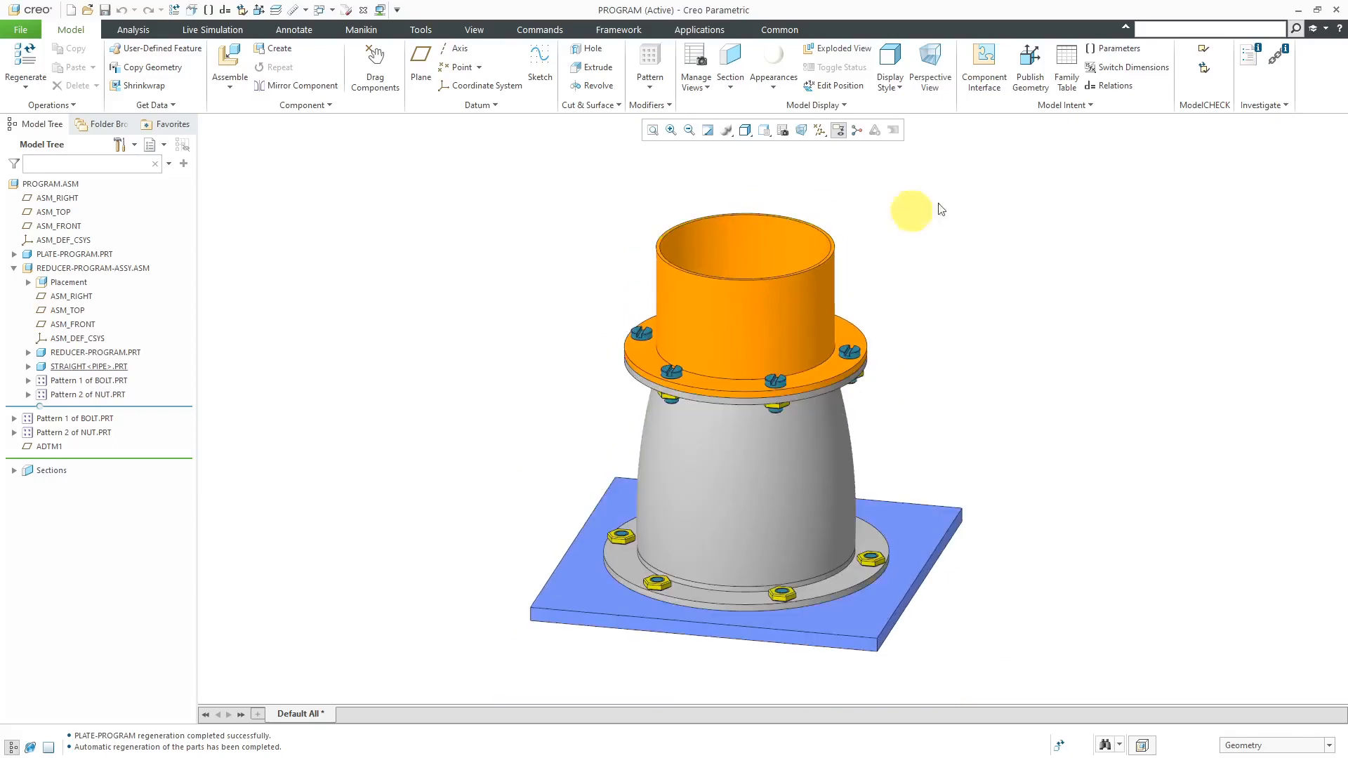
# - Open the Program options for the top-level assembly
pyautogui.click(1068, 105)
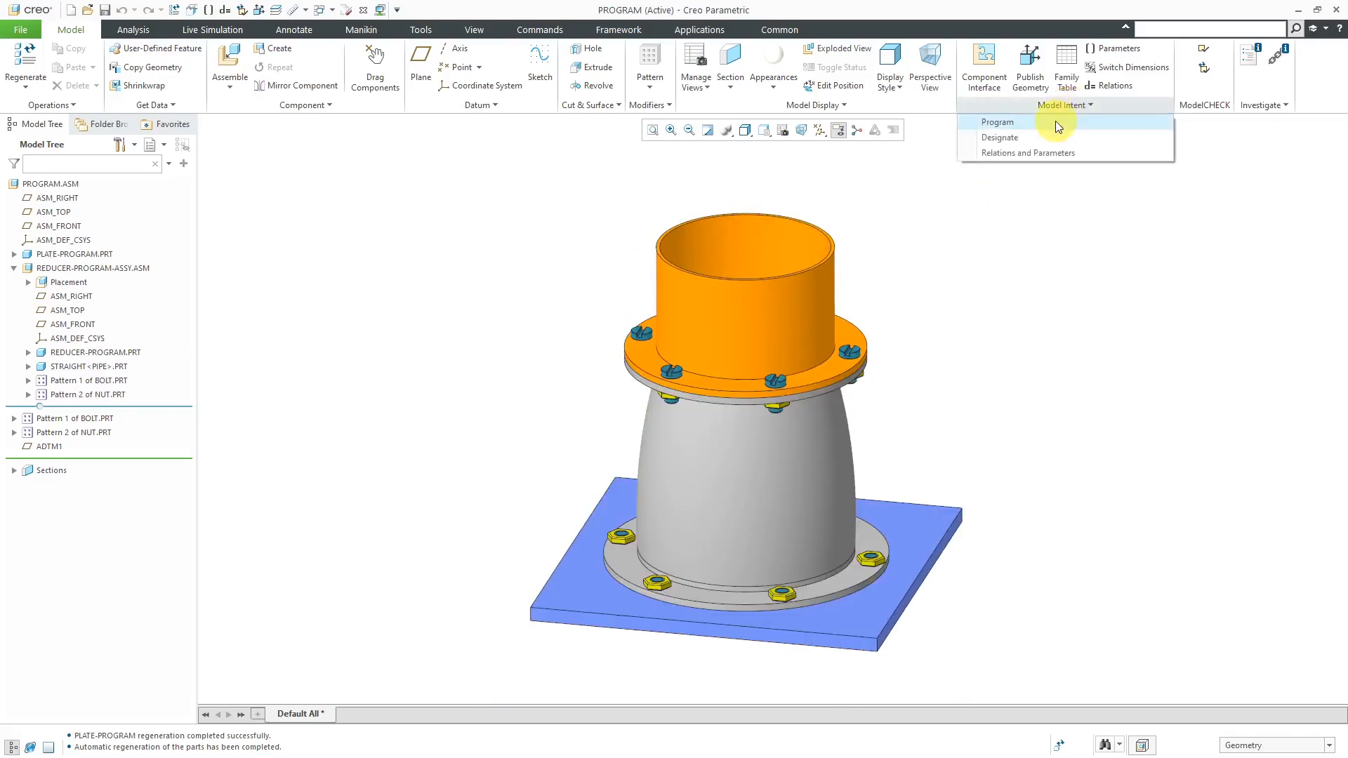
pyautogui.click(1055, 120)
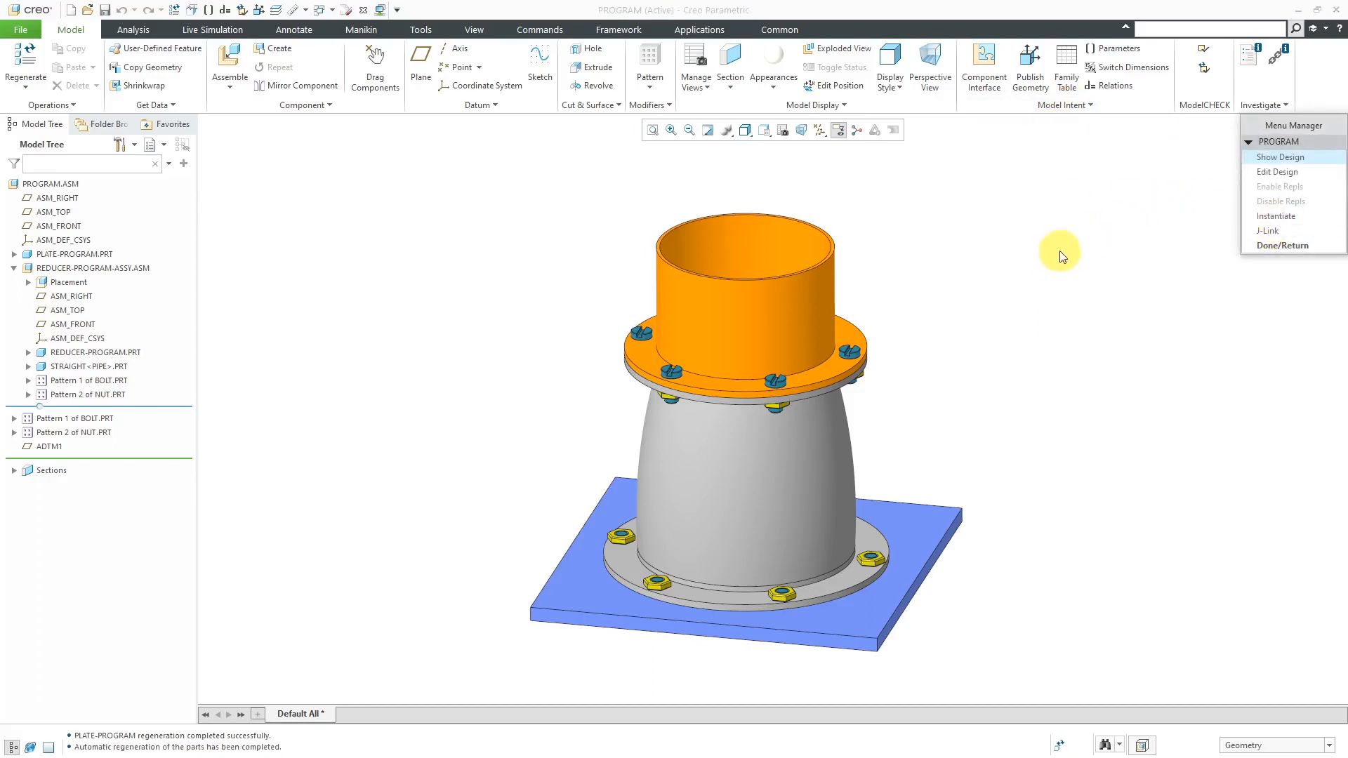
pyautogui.moveTo(1032, 263)
pyautogui.mouseDown(button='middle')
pyautogui.moveTo(1020, 259)
pyautogui.moveTo(1044, 255)
pyautogui.moveTo(1042, 273)
pyautogui.mouseUp(button='middle')
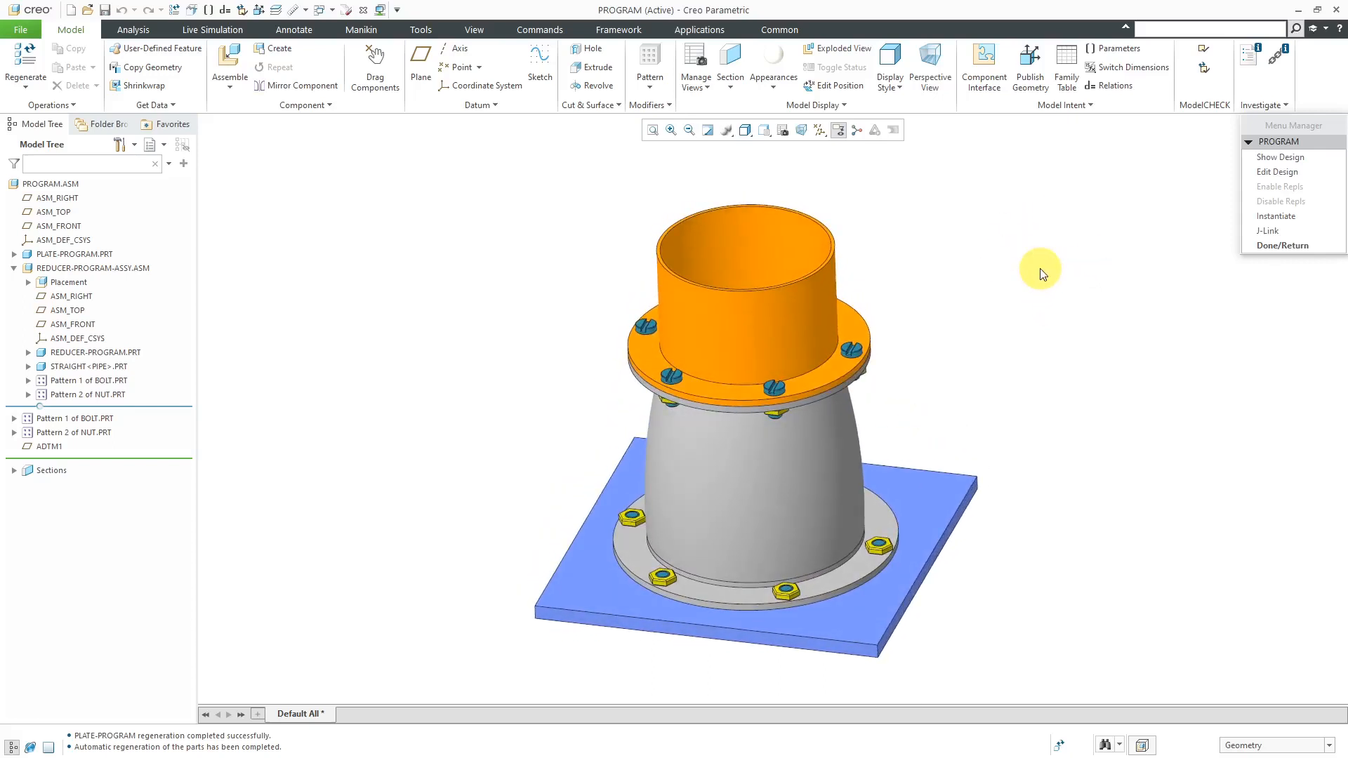